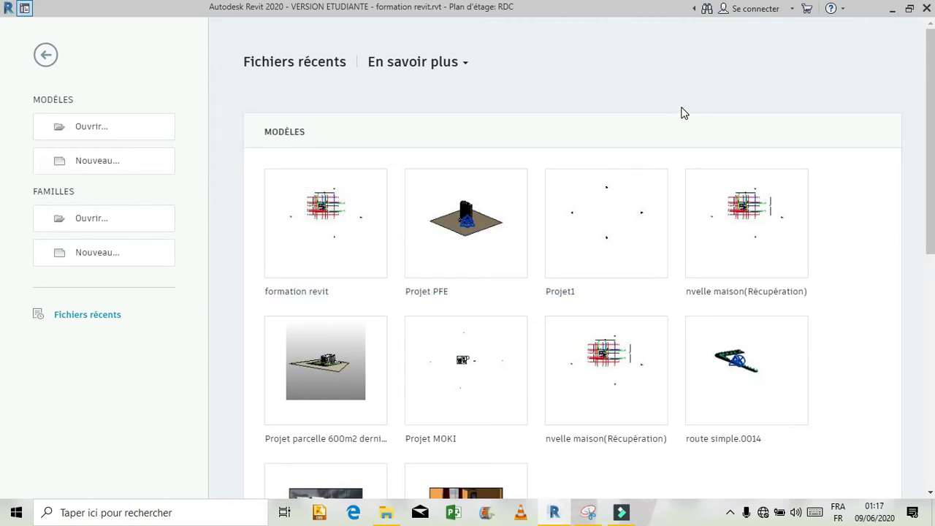
mouse_move(569, 296)
click(120, 128)
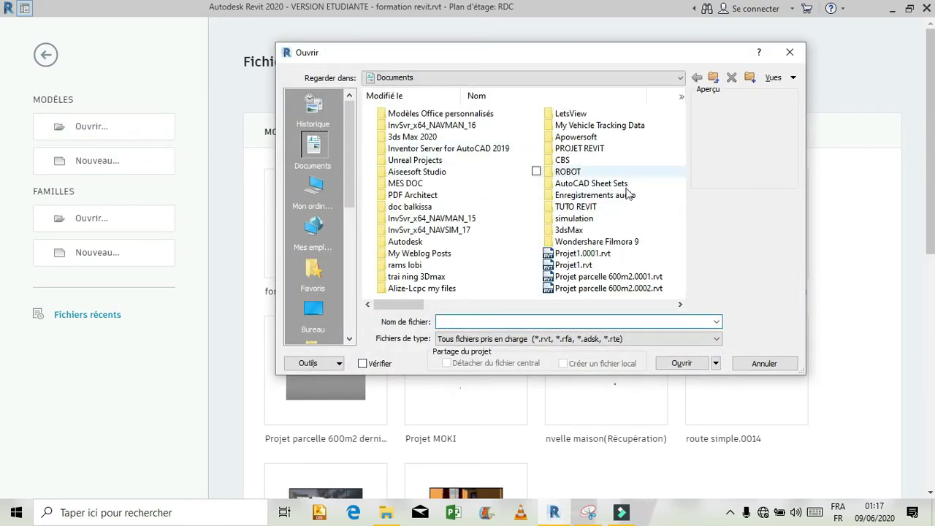
double_click(588, 207)
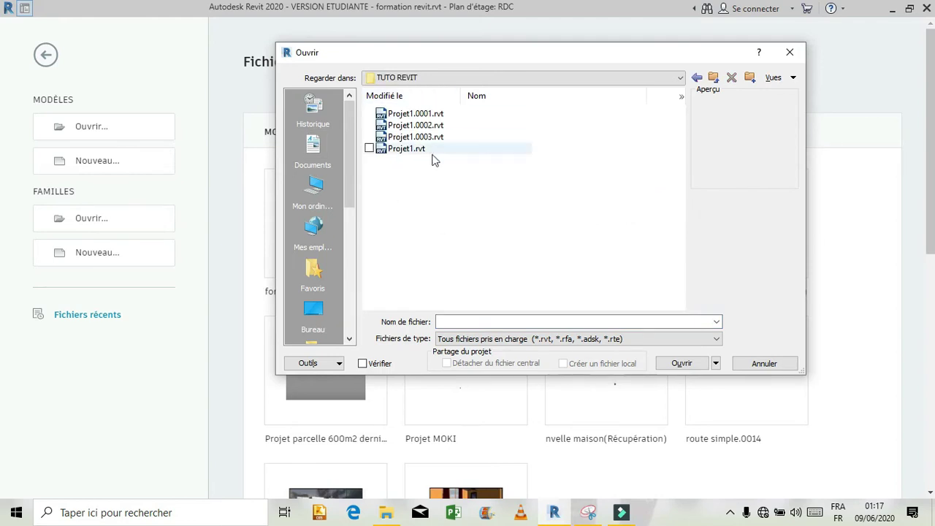
click(764, 363)
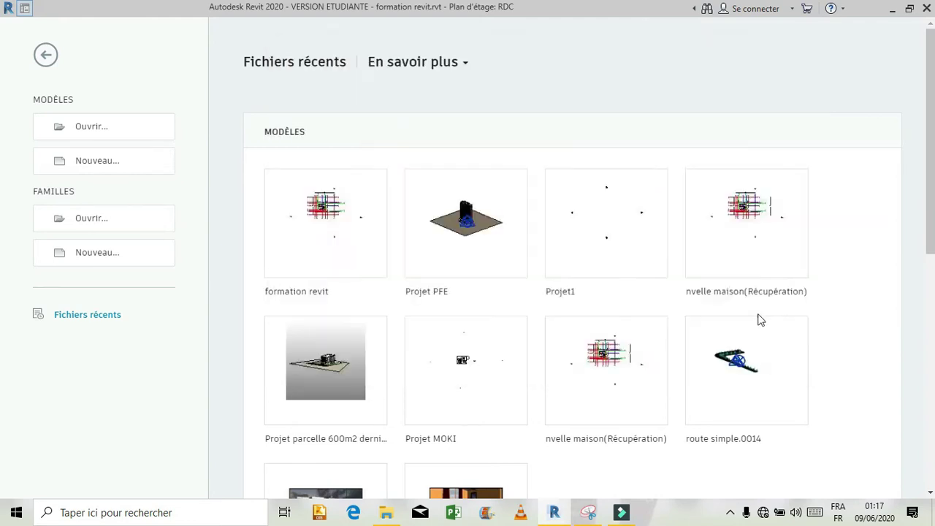
Open the recent project Projet1.
click(574, 294)
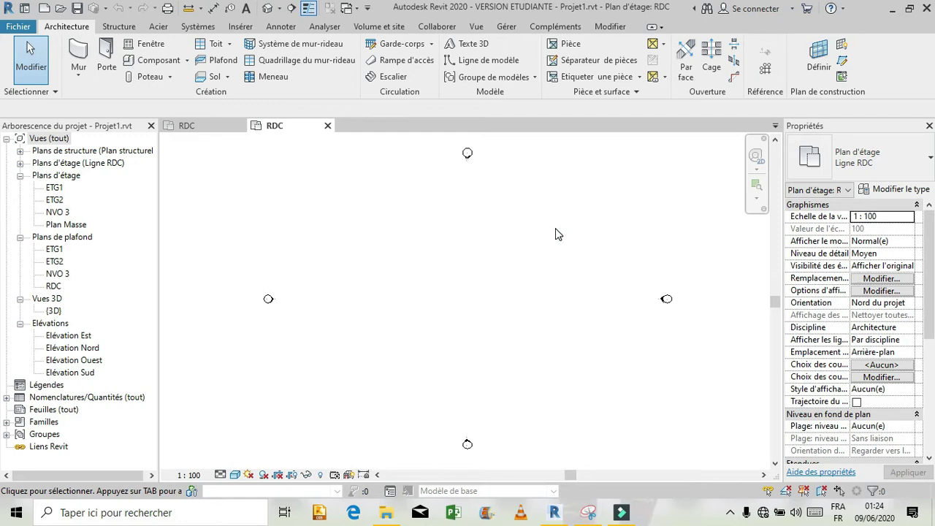
Examine the coloured grid lines and their labels on the RDC floor plan of the formation revit project.
click(182, 127)
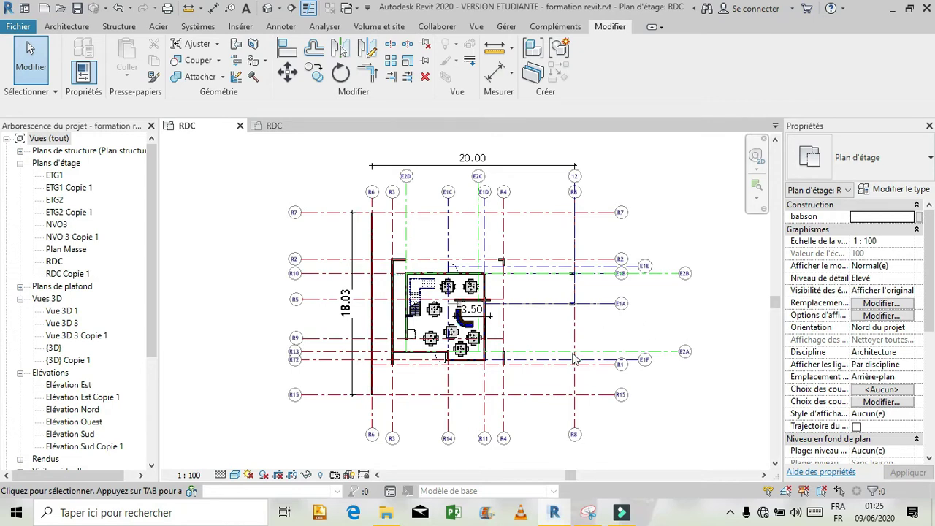
scroll(643, 415, up, 5)
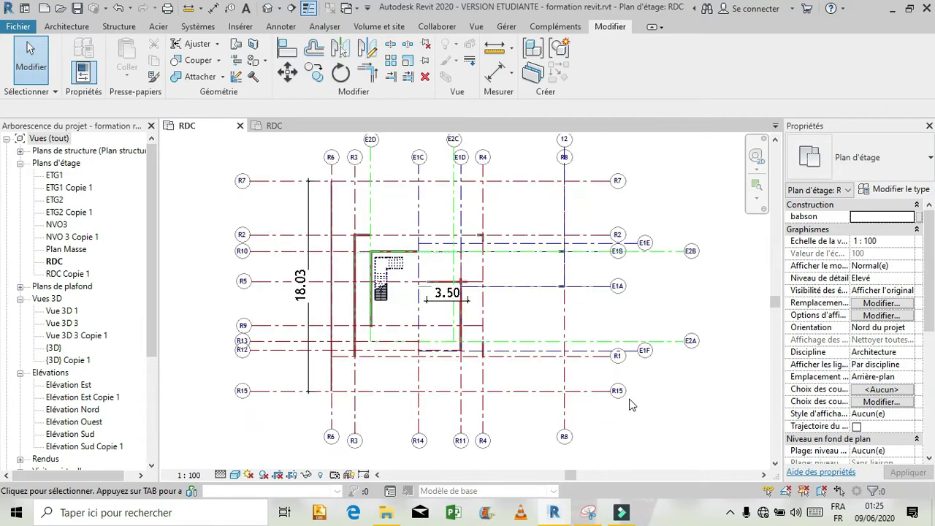
scroll(621, 411, down, 2)
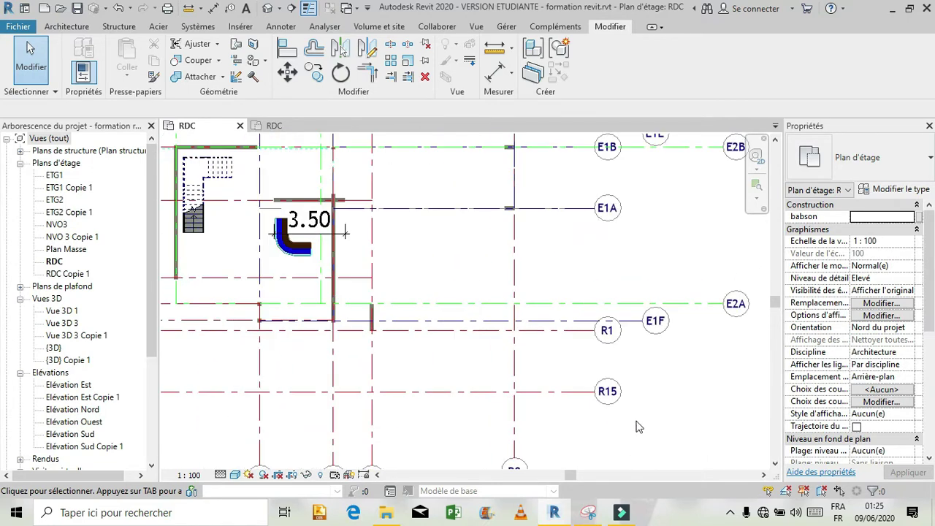
scroll(622, 409, down, 4)
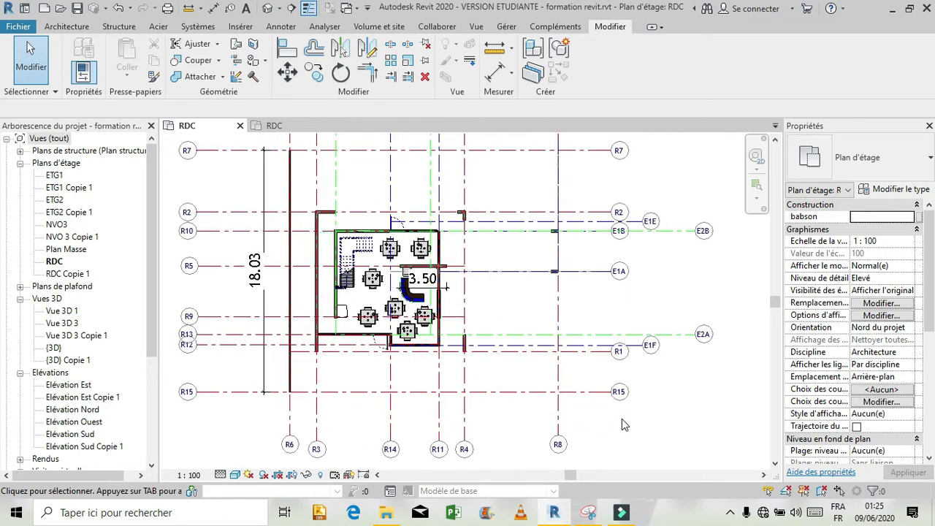
scroll(621, 418, down, 1)
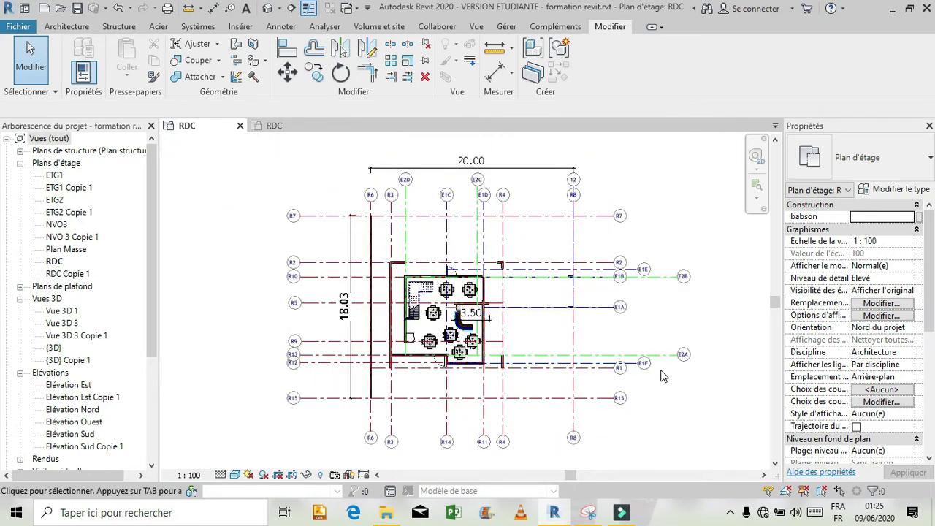
scroll(652, 387, up, 2)
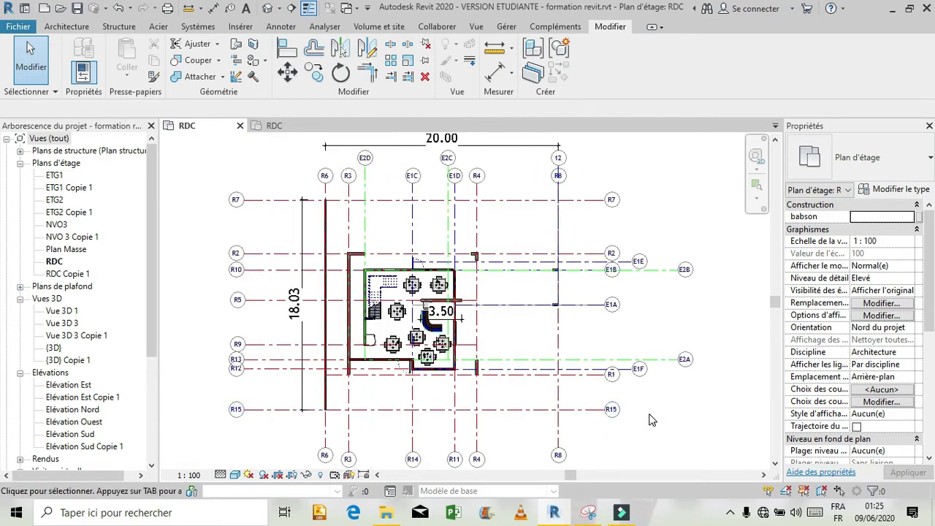
scroll(653, 387, up, 2)
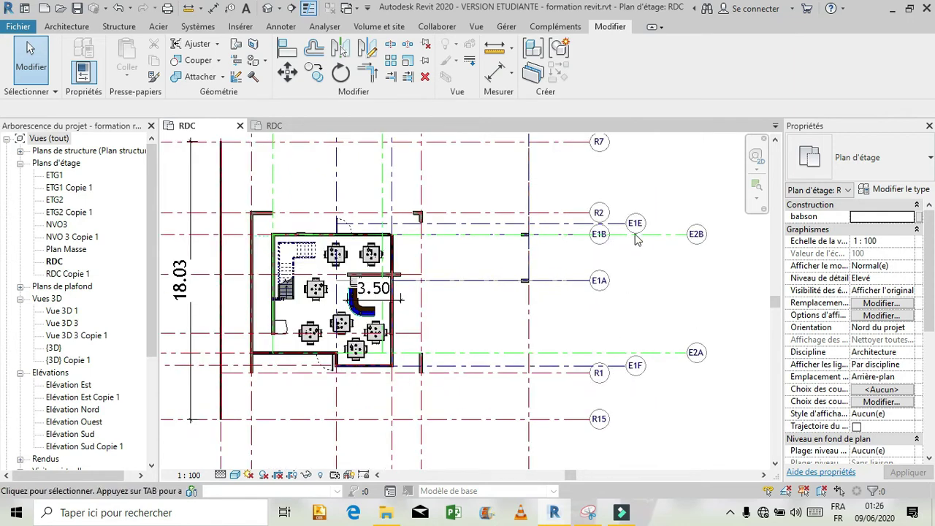
scroll(635, 230, up, 5)
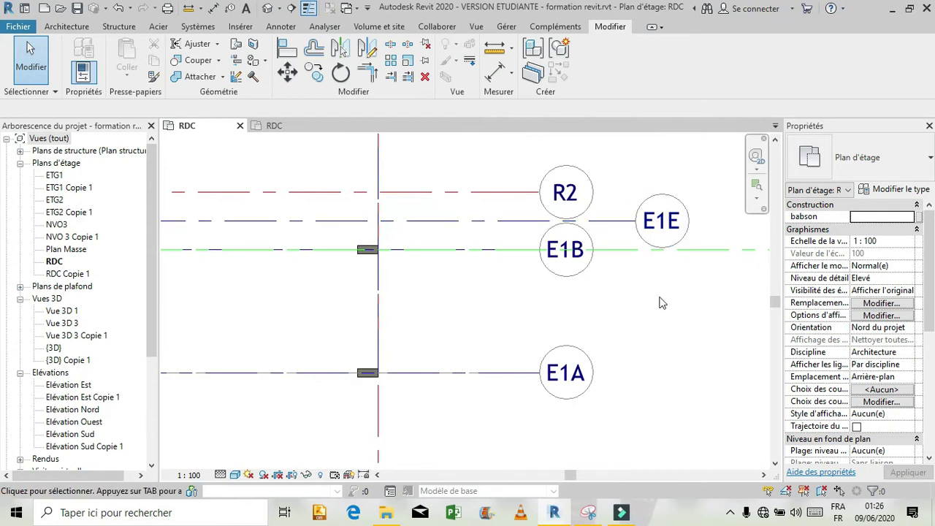
scroll(659, 304, down, 4)
scroll(657, 307, down, 3)
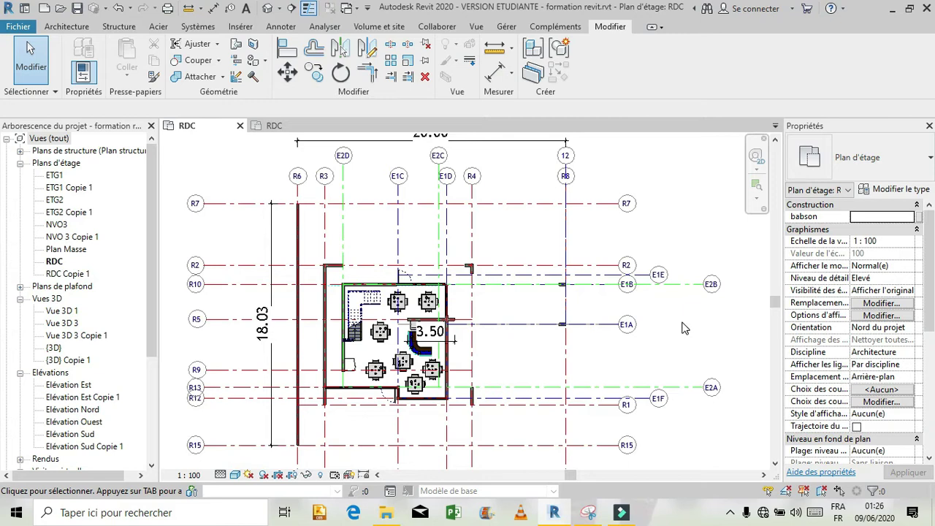
scroll(682, 328, down, 3)
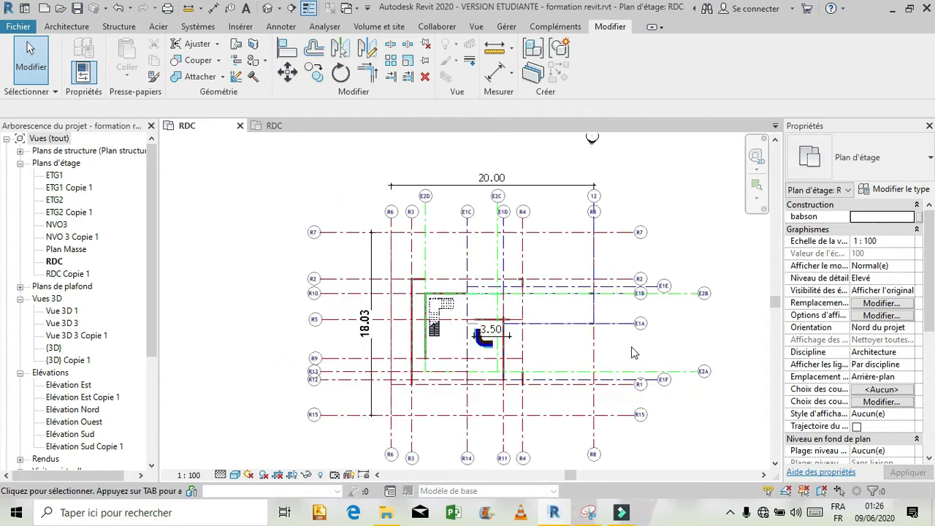
scroll(702, 314, up, 4)
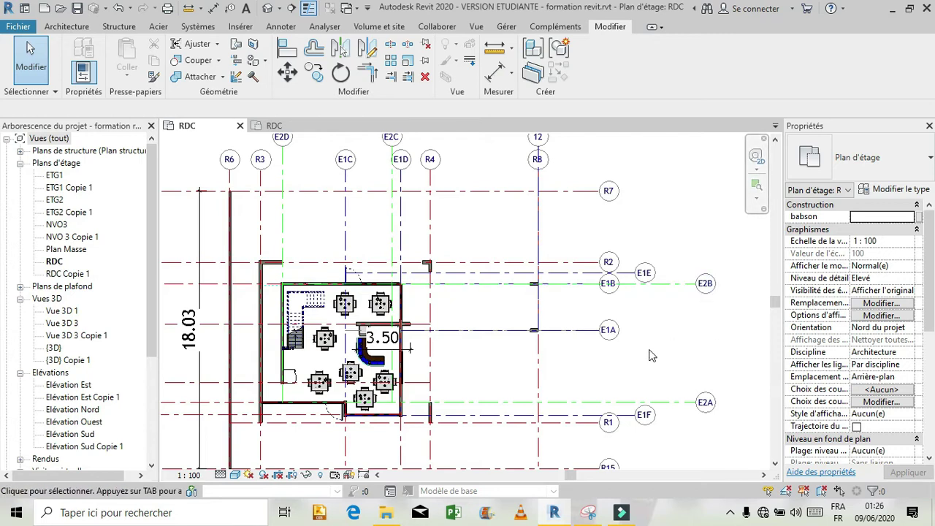
scroll(697, 343, down, 2)
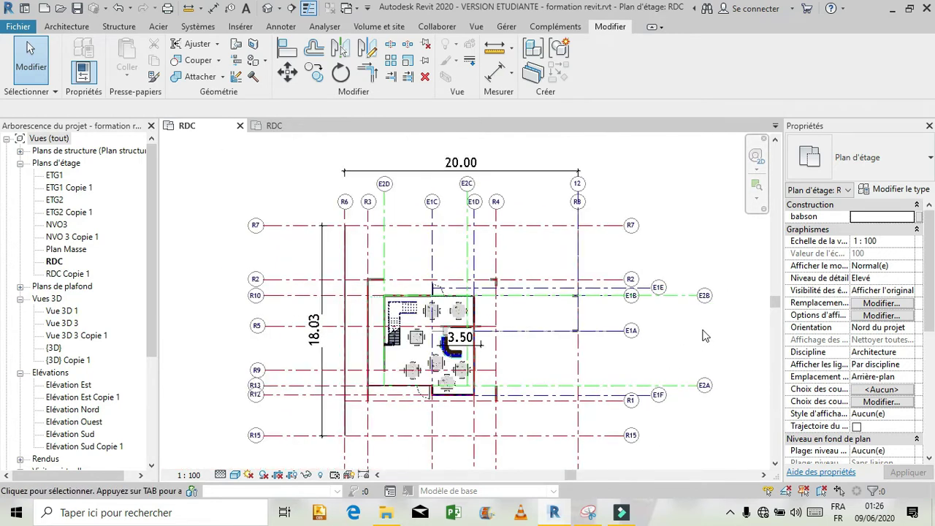
scroll(708, 398, down, 1)
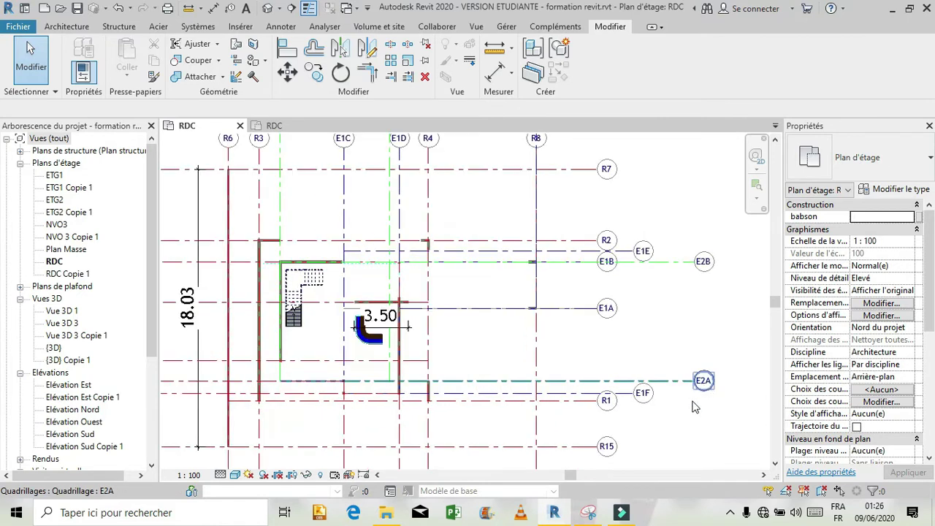
scroll(685, 347, down, 1)
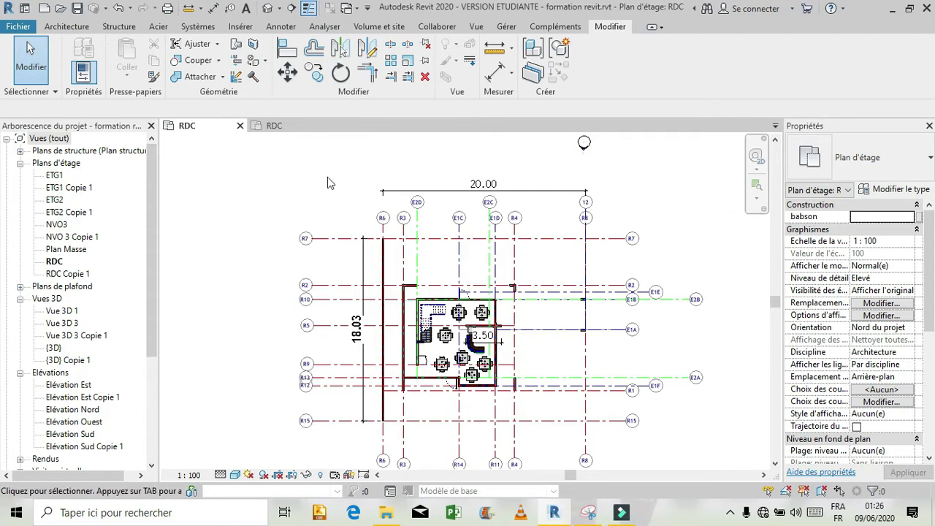
Return to the empty RDC floor plan of Projet1 and start the Grid (Quadrillage) command.
click(287, 125)
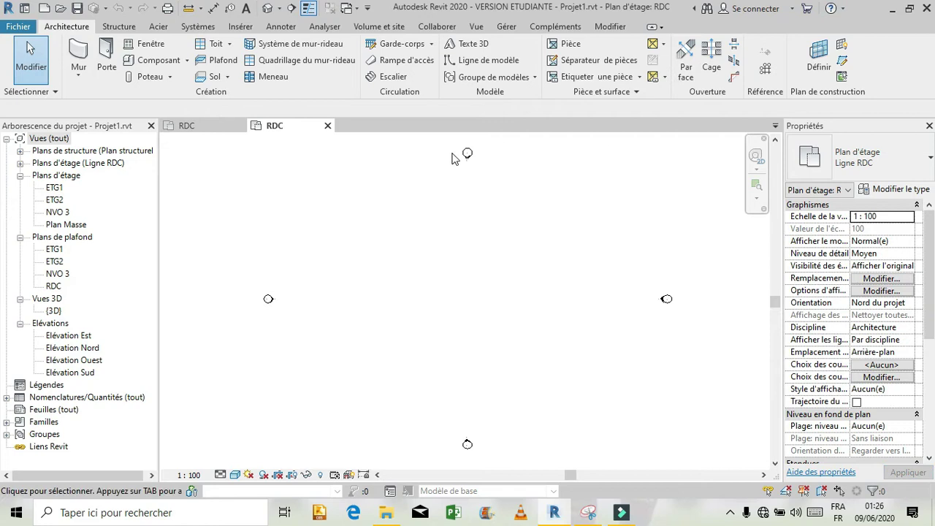
click(765, 68)
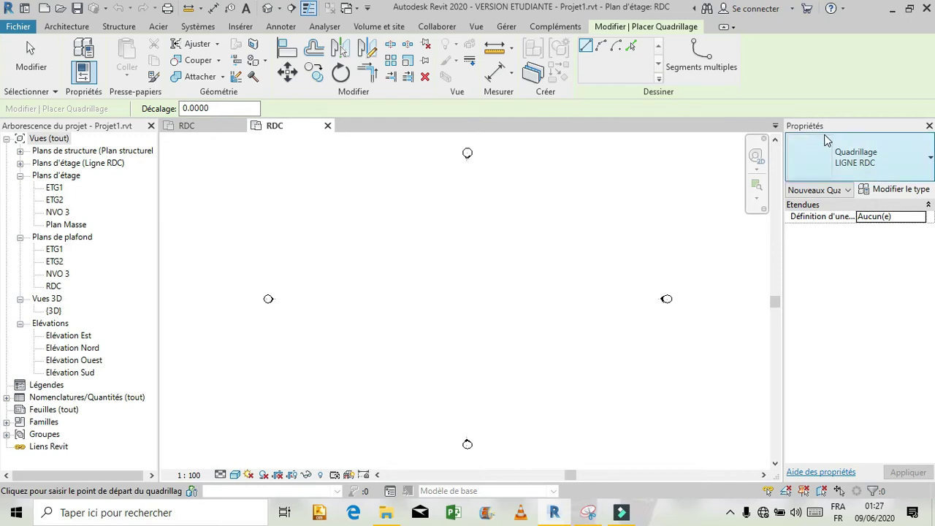
Try to duplicate the current grid type under the name LIGNE RDC.
click(899, 191)
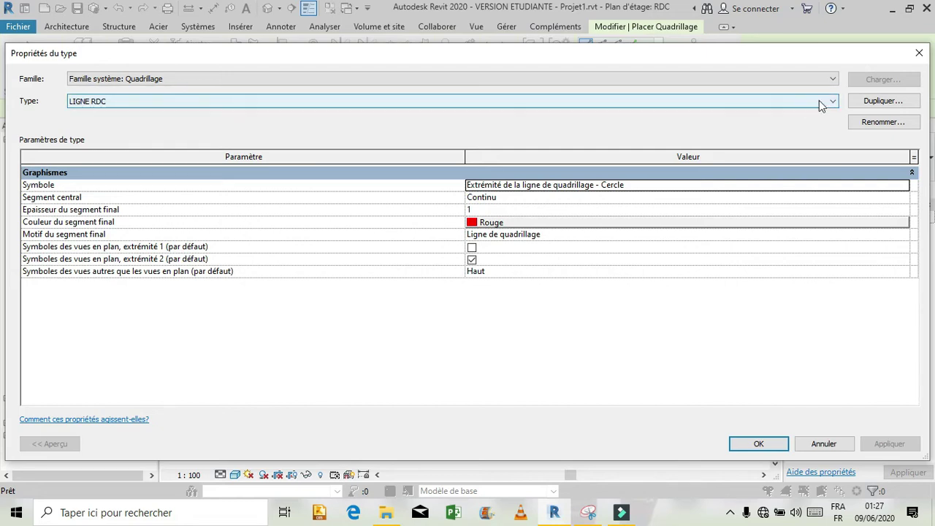
click(881, 102)
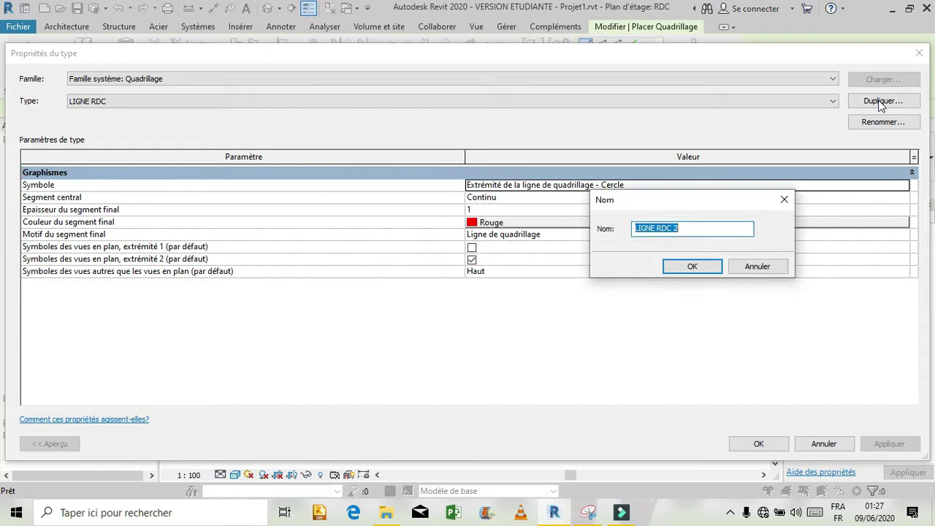
click(686, 228)
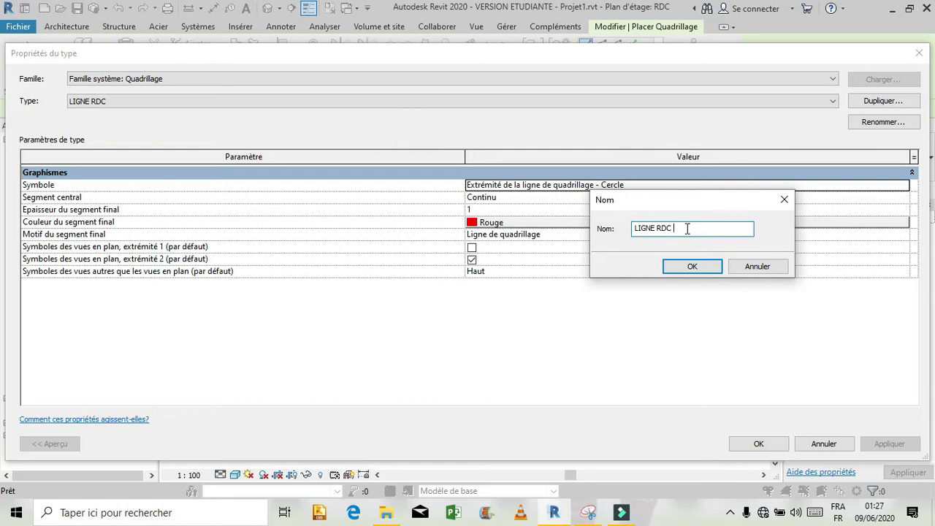
click(693, 265)
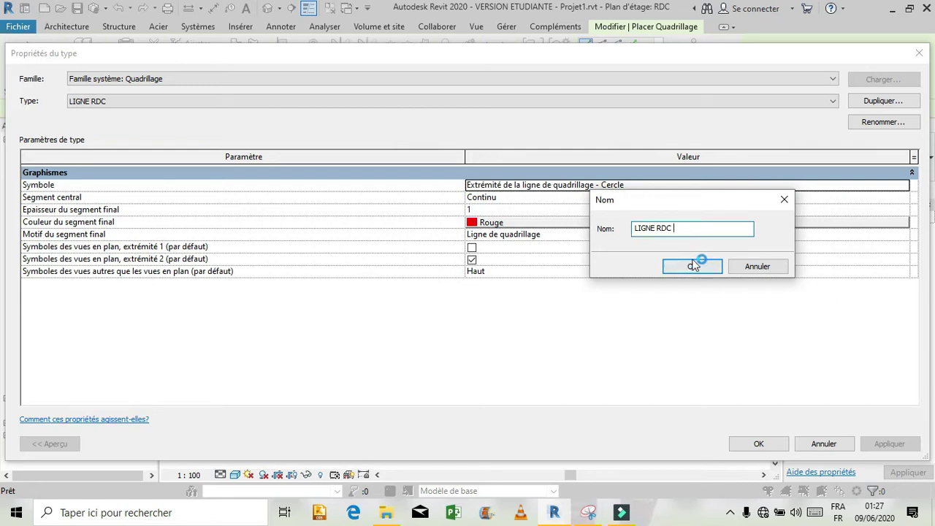
click(698, 266)
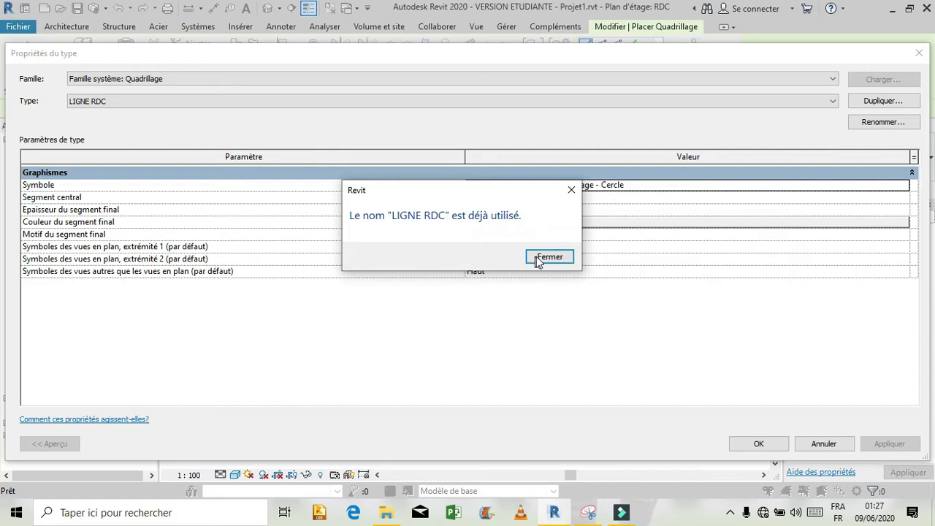
click(558, 259)
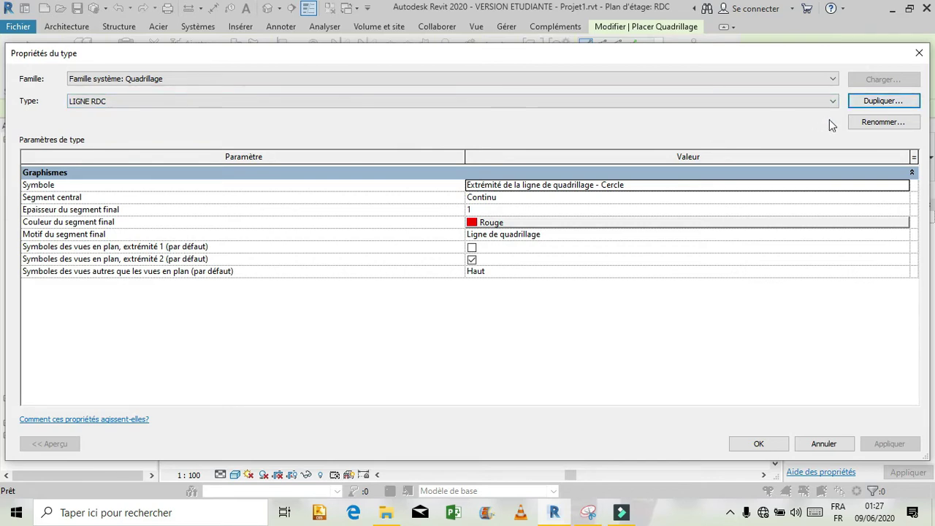
Keep LIGNE RDC as the grid type's name and Rouge as its end segment colour, and accept the type properties.
click(866, 123)
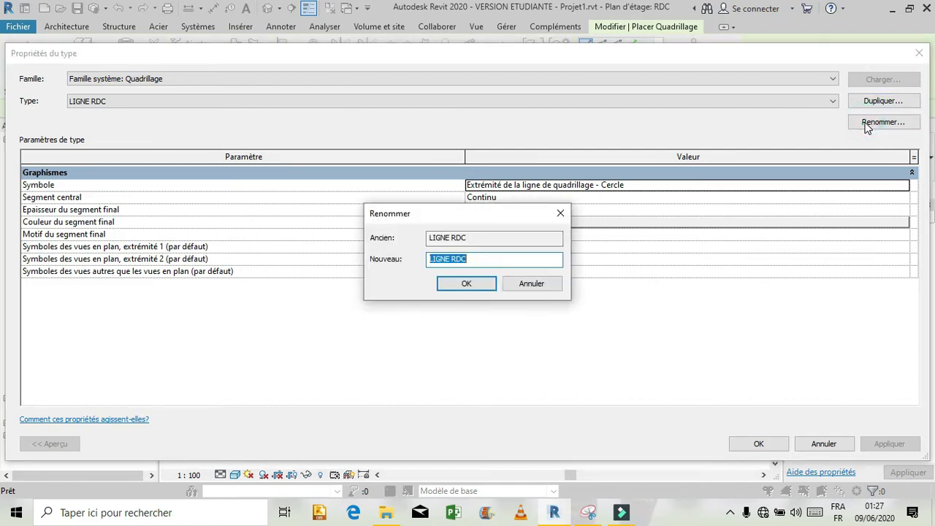
click(468, 284)
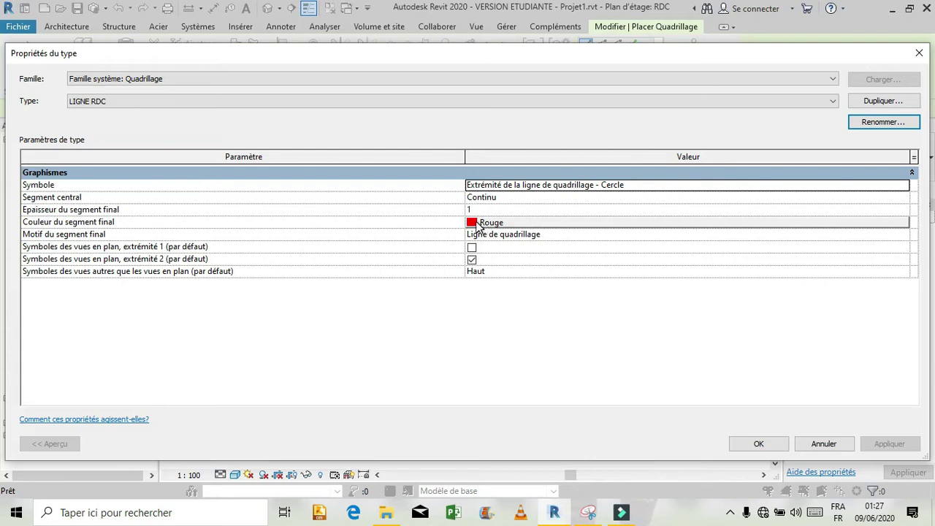
click(477, 224)
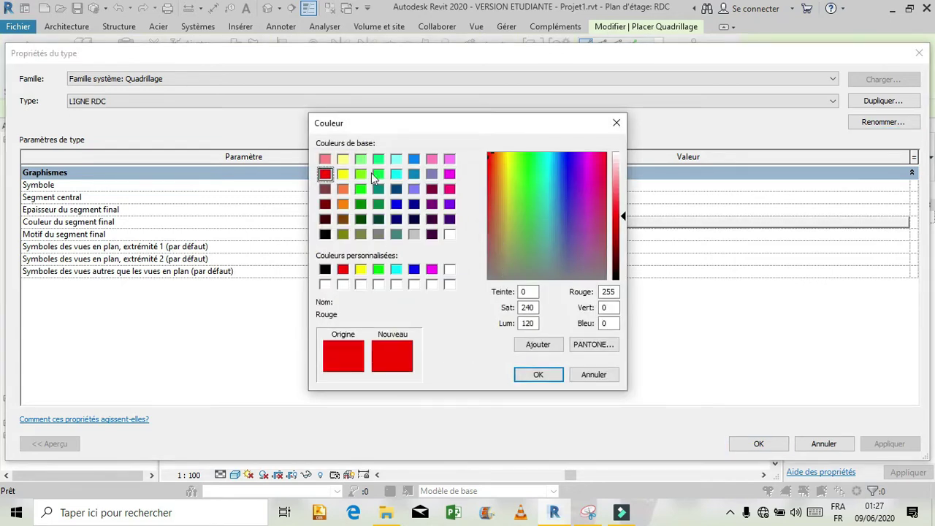
click(557, 376)
click(758, 443)
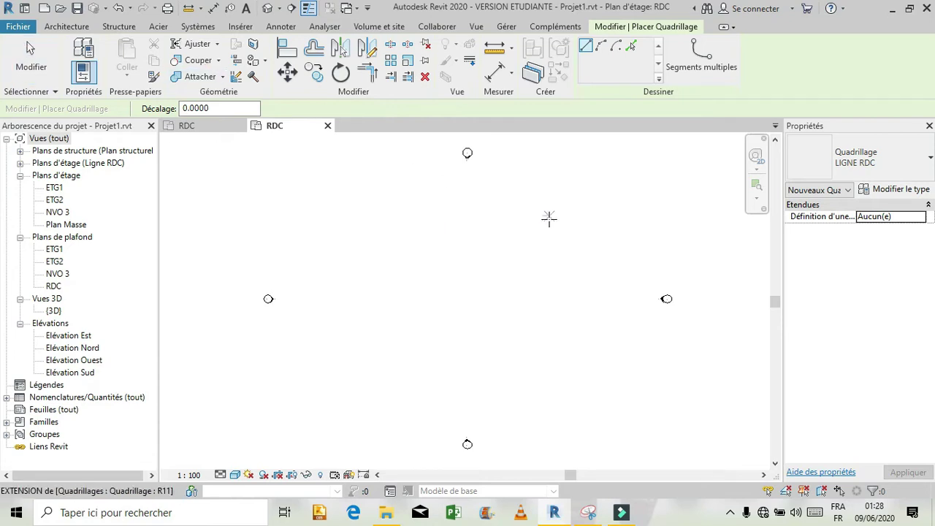
Duplicate the LIGNE RDC grid type under the name LIGNE ETG1.
click(897, 189)
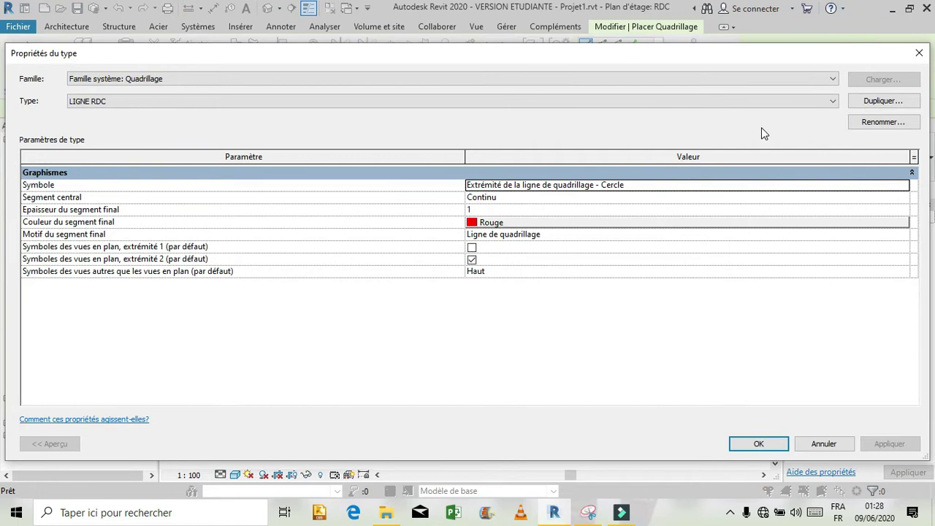
click(861, 103)
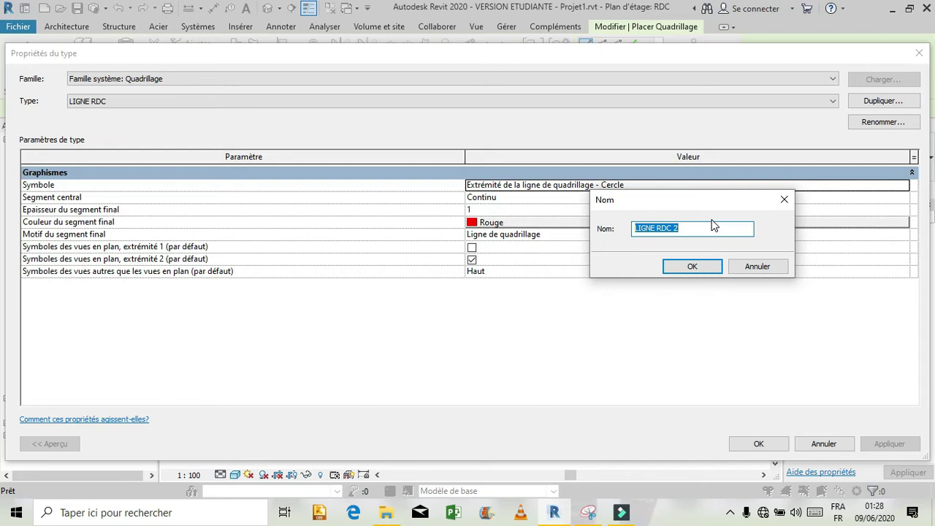
key(BackSpace)
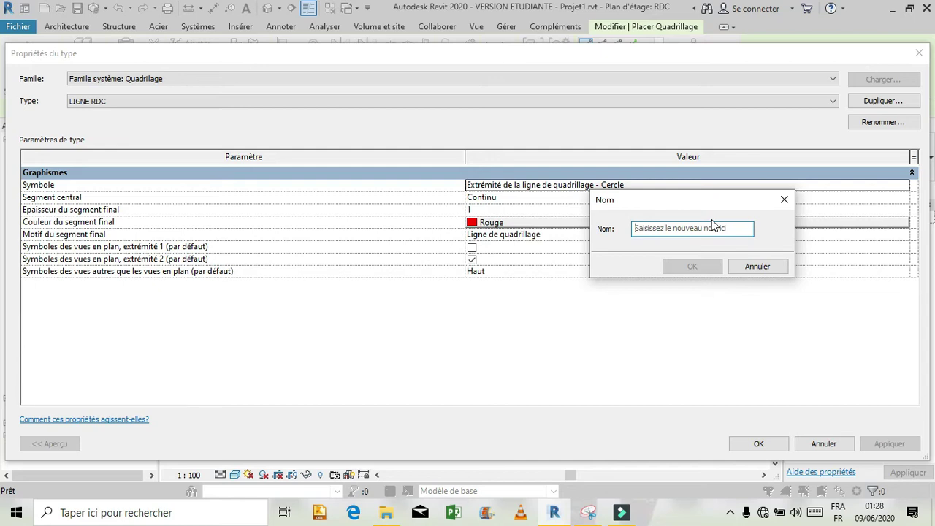
text(LIGNE ETG1)
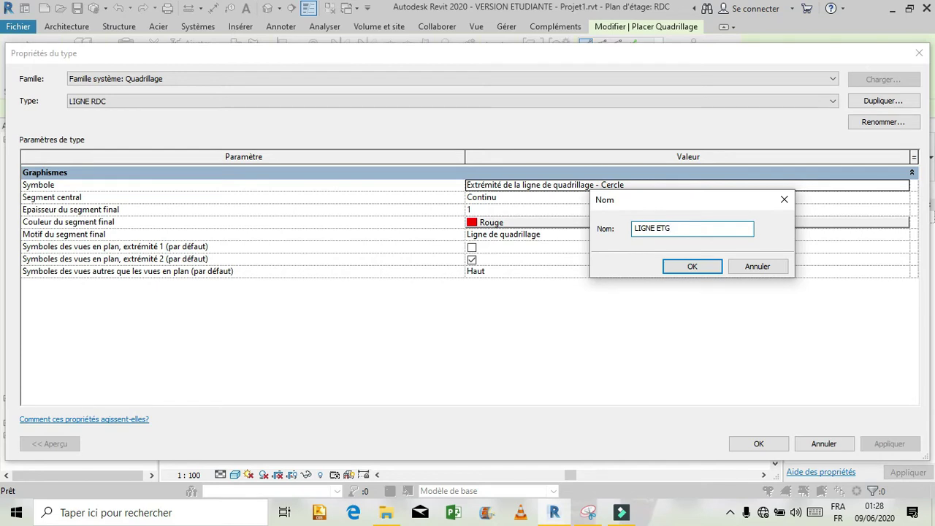
click(703, 271)
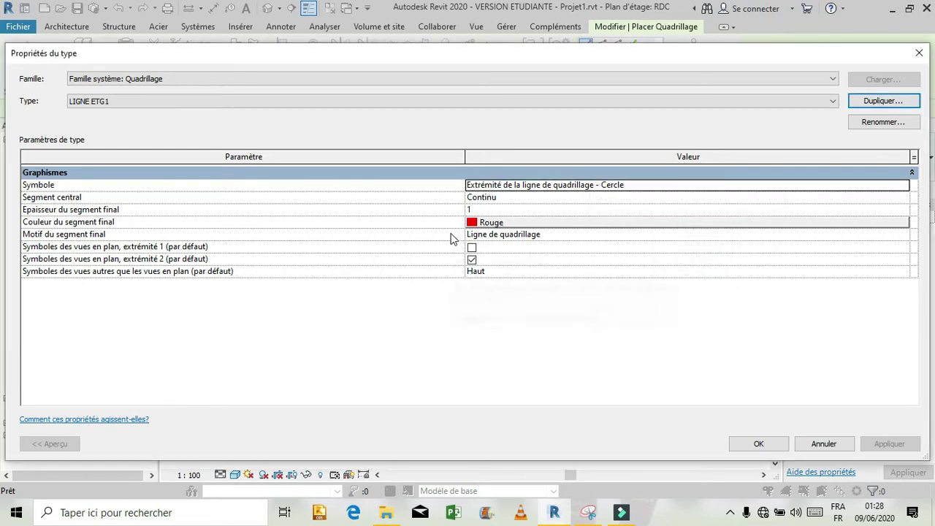
Set the LIGNE ETG1 grid type's end segment colour to Bleu and accept the type properties.
click(473, 222)
click(475, 223)
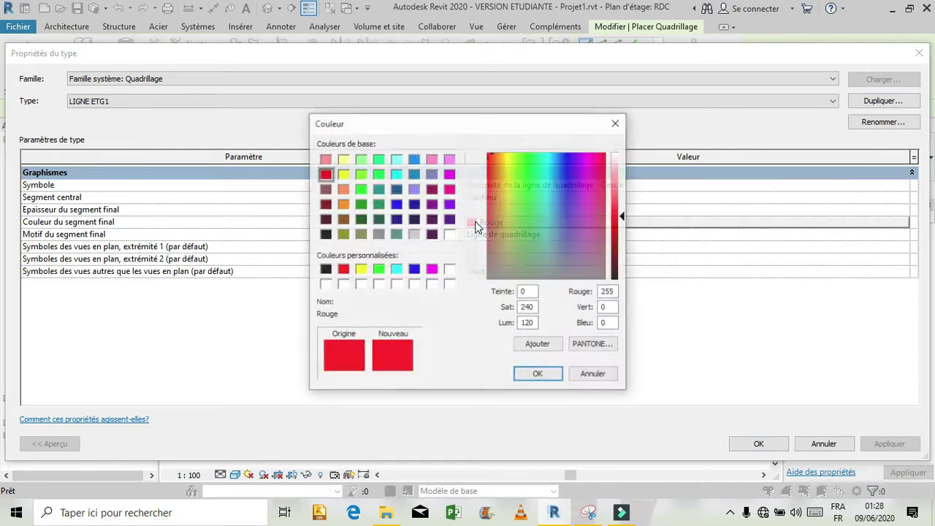
click(414, 269)
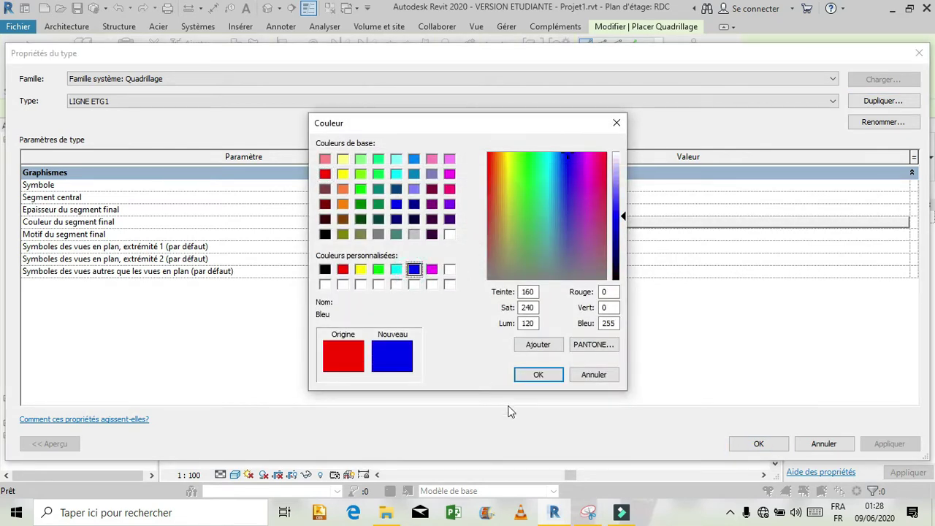
click(535, 381)
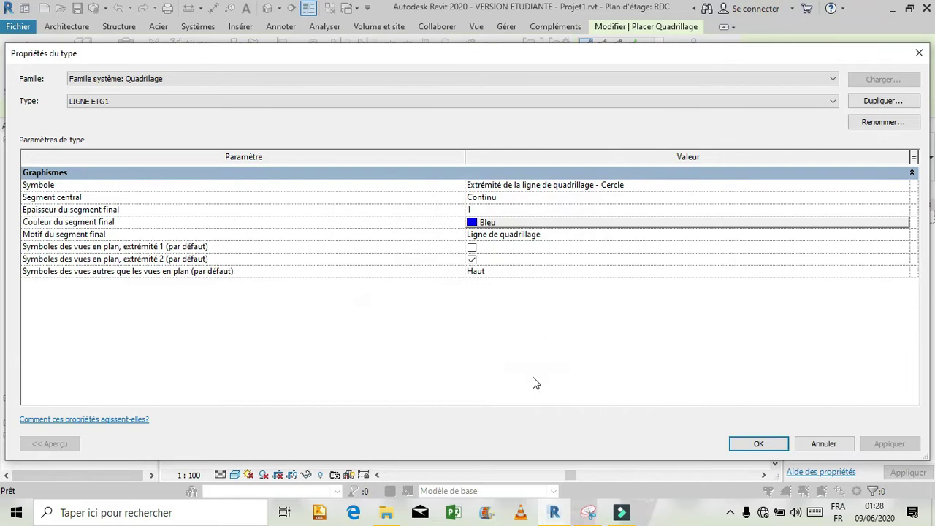
click(763, 444)
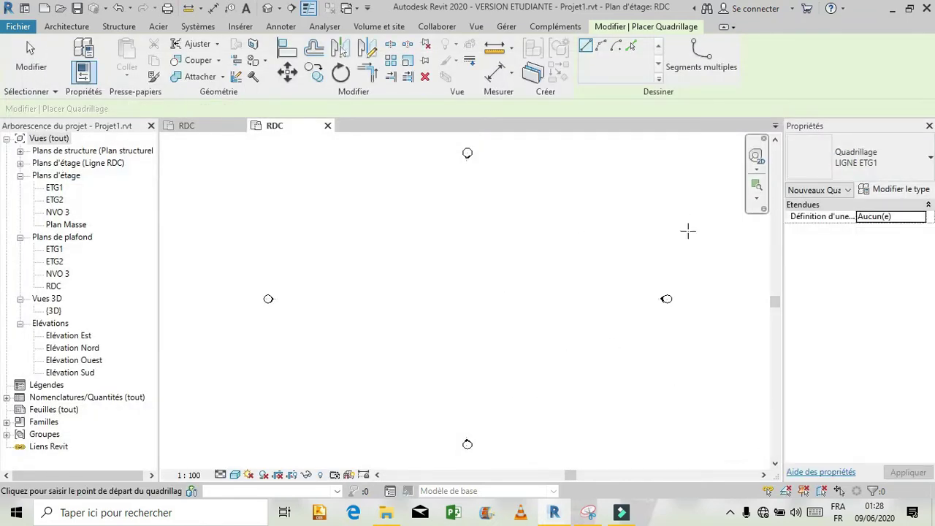
Duplicate the LIGNE ETG1 grid type under the name LIGNE ETG2.
click(870, 192)
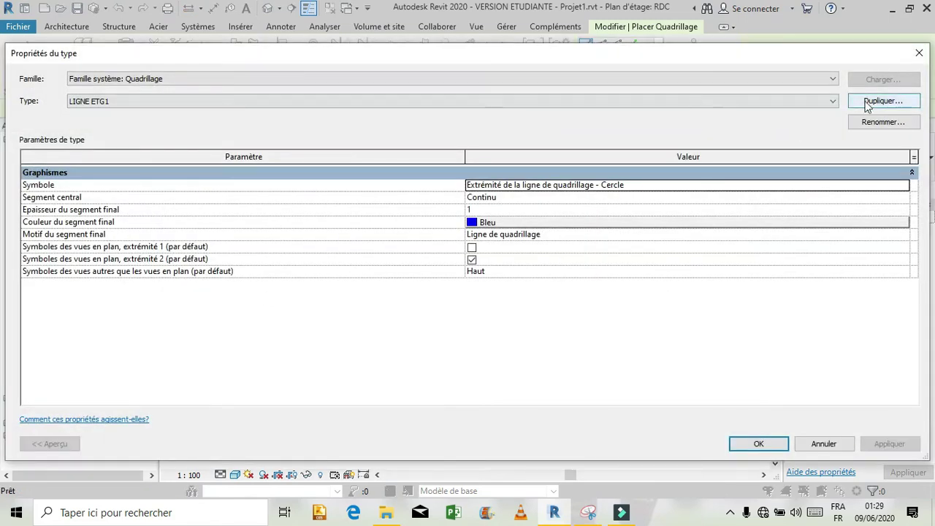
click(867, 102)
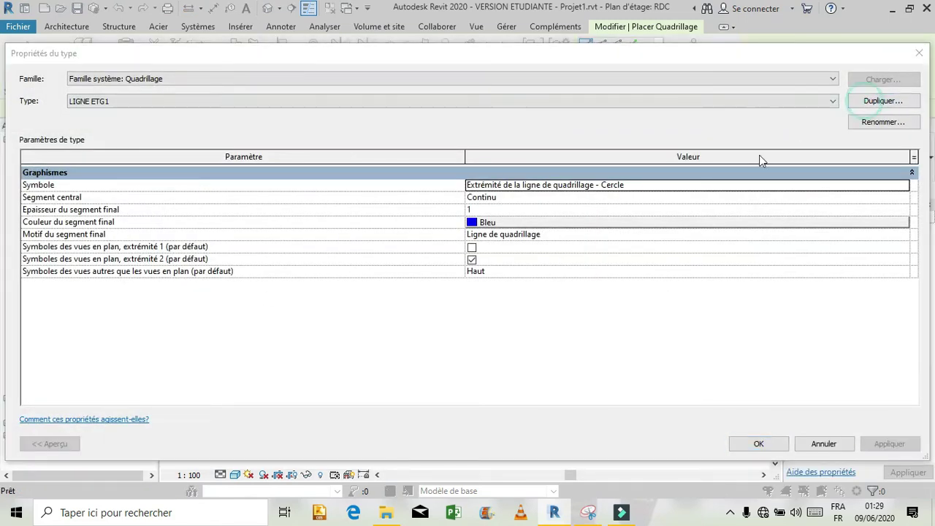
click(693, 226)
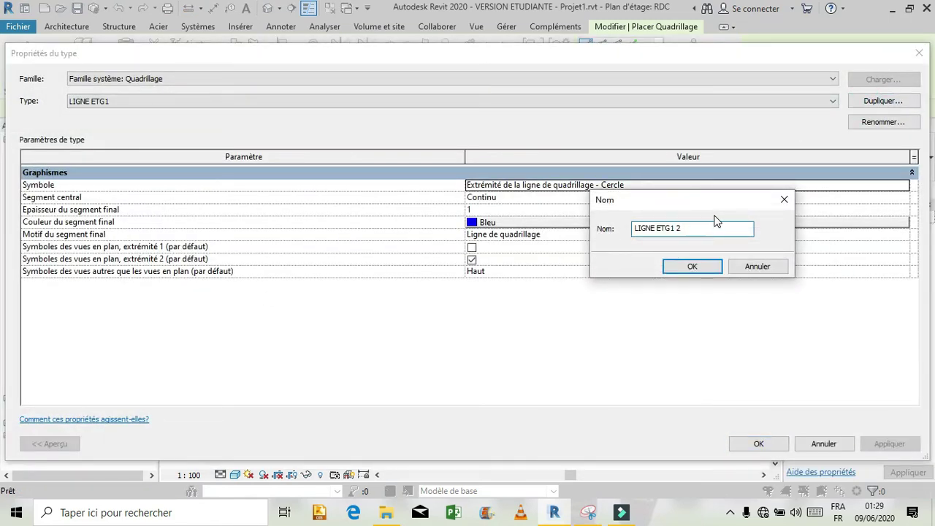
click(709, 265)
Set the LIGNE ETG2 grid type's end segment colour to Vert and accept the type properties.
click(470, 222)
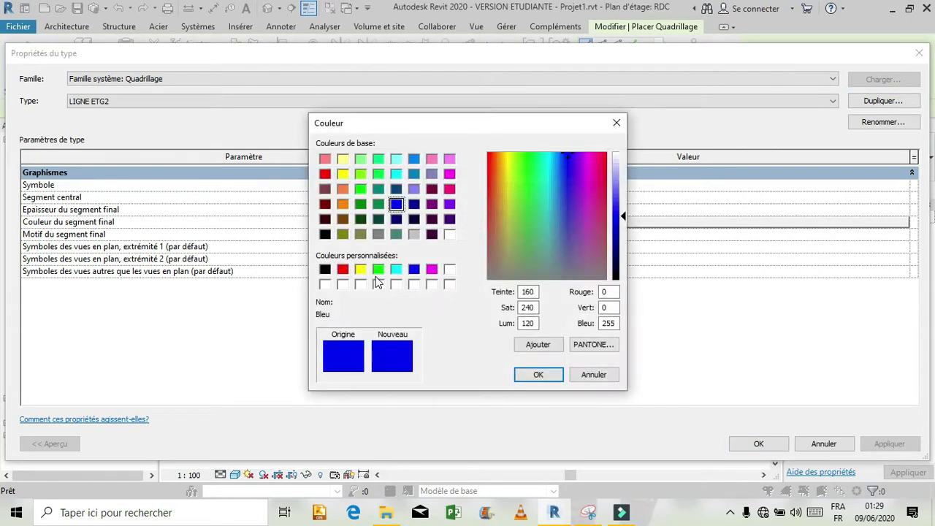
click(378, 270)
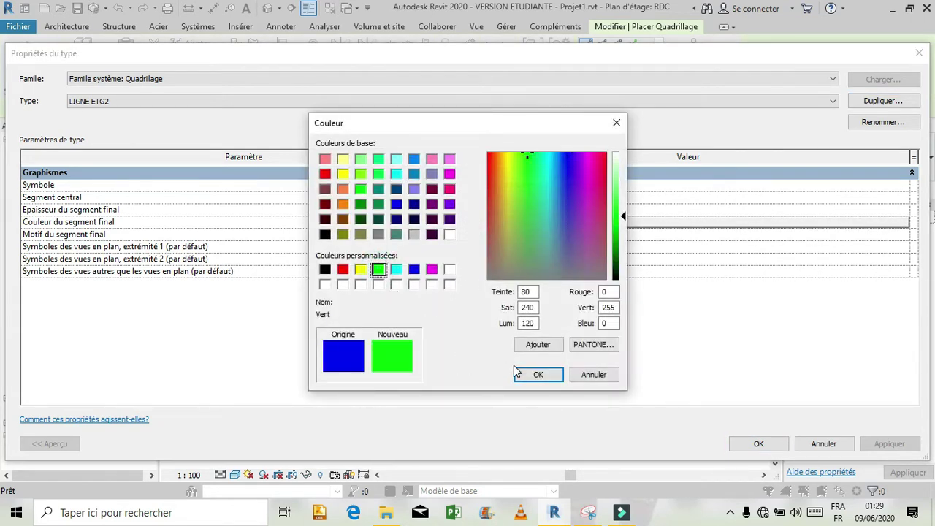
click(538, 374)
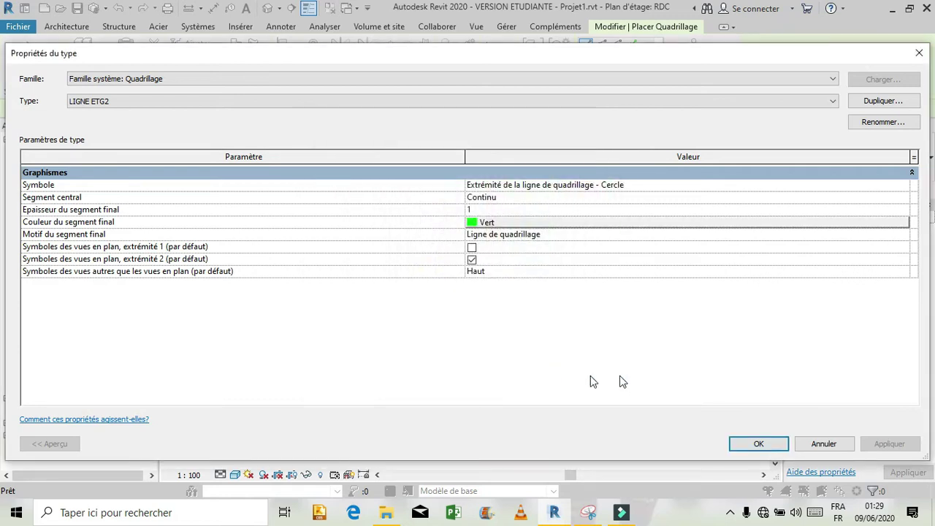
click(757, 444)
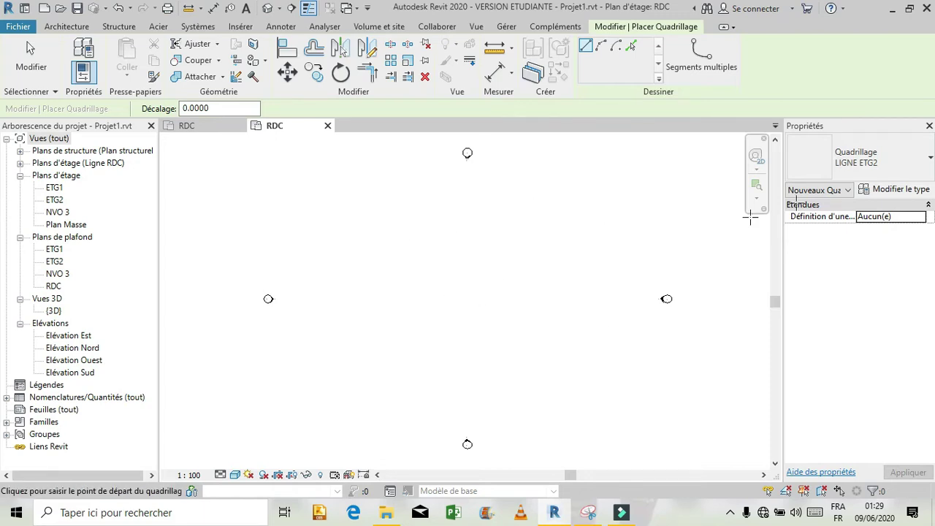
Choose the LIGNE RDC grid type and draw a horizontal grid line between the elevation markers, in the upper half of the plan.
click(878, 155)
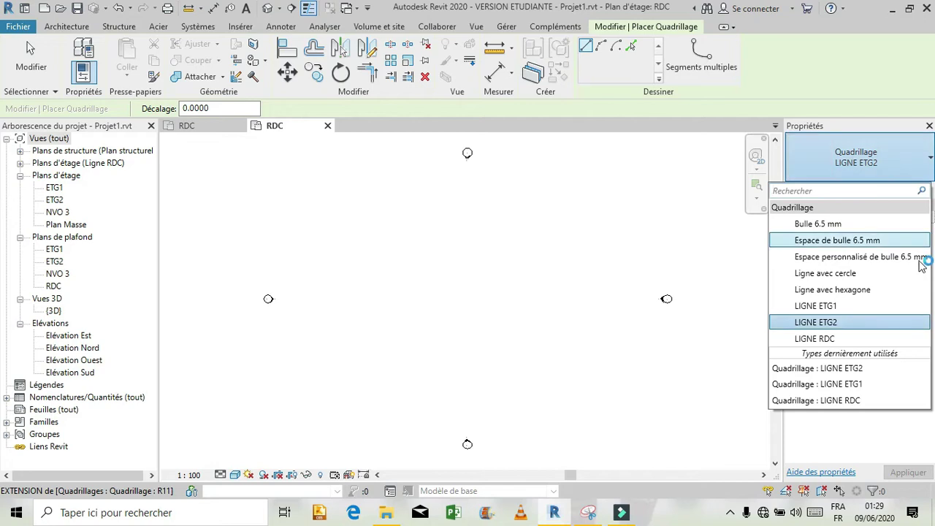
click(809, 339)
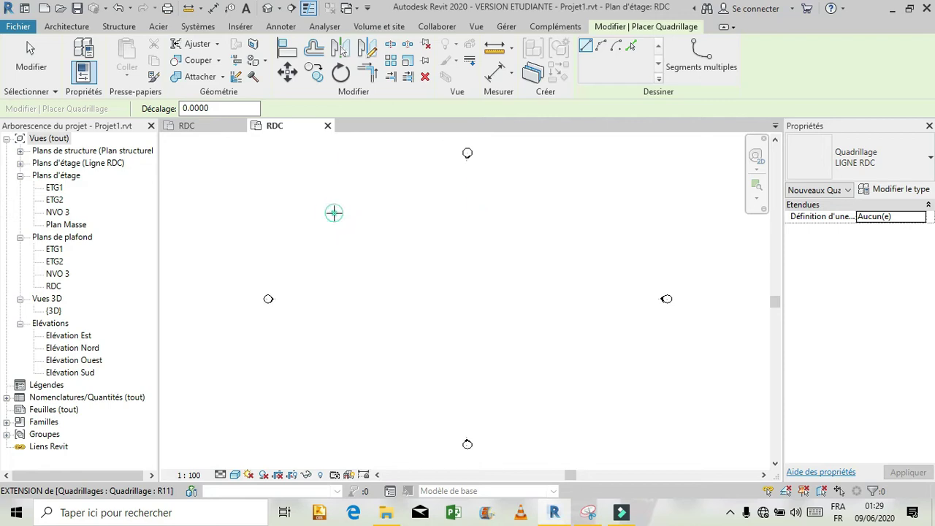
click(333, 213)
click(573, 215)
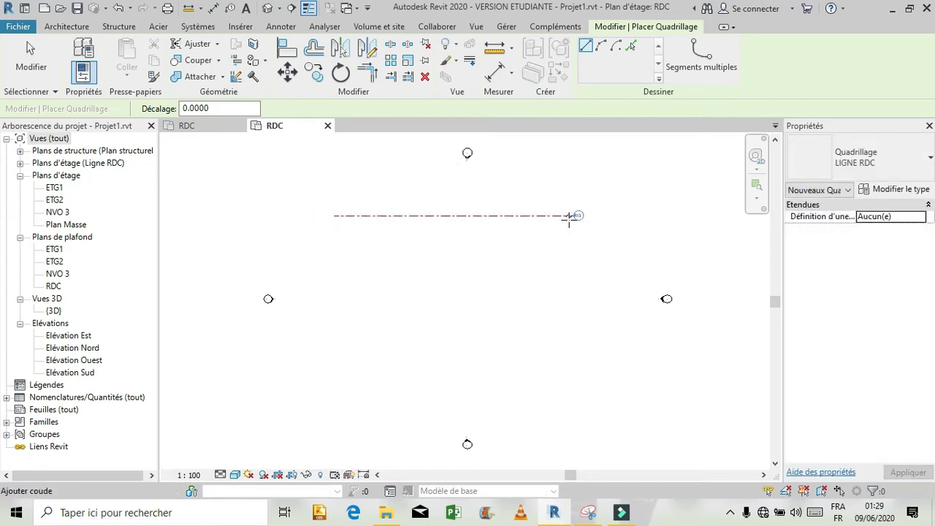
scroll(569, 217, up, 4)
scroll(613, 226, down, 2)
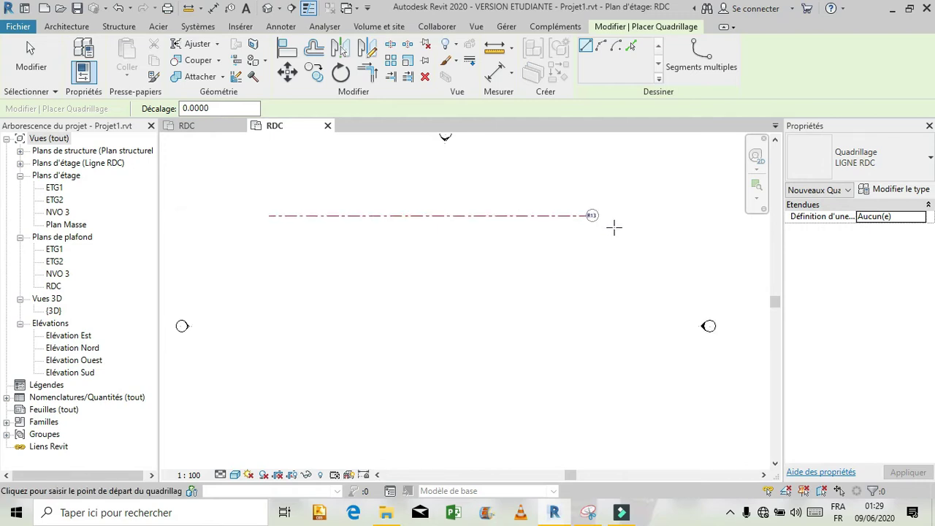
scroll(549, 228, up, 3)
key(Escape)
key(Escape)
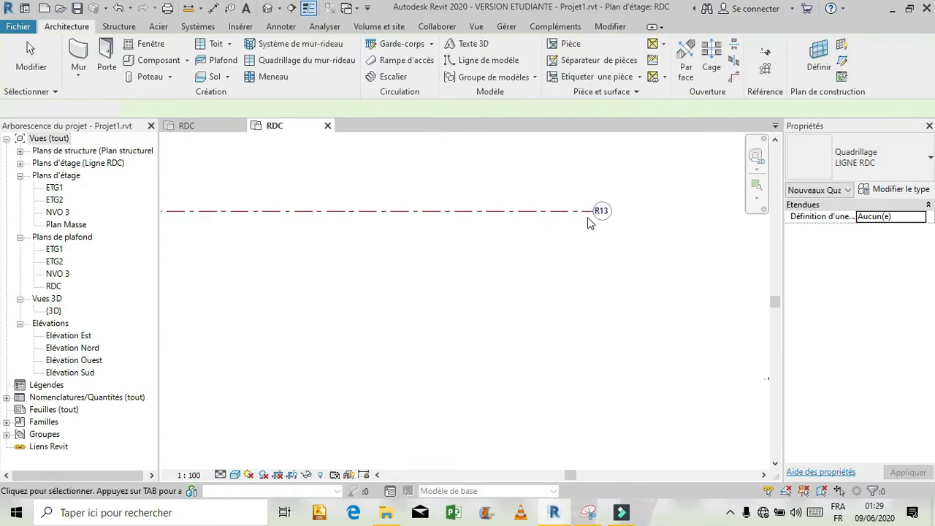
Rename the new horizontal grid line as 1.
scroll(595, 213, up, 2)
click(612, 209)
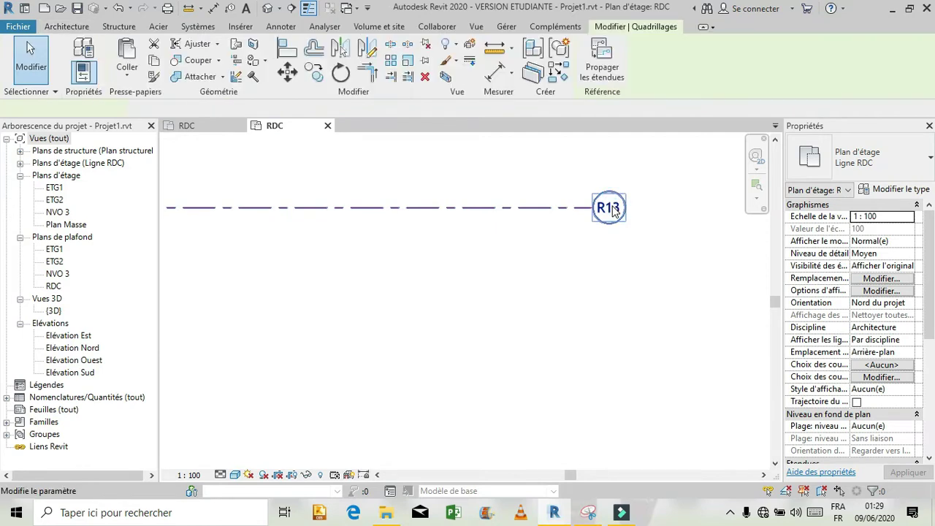
click(612, 210)
text(1)
key(Return)
scroll(590, 265, down, 1)
scroll(591, 267, down, 4)
click(495, 312)
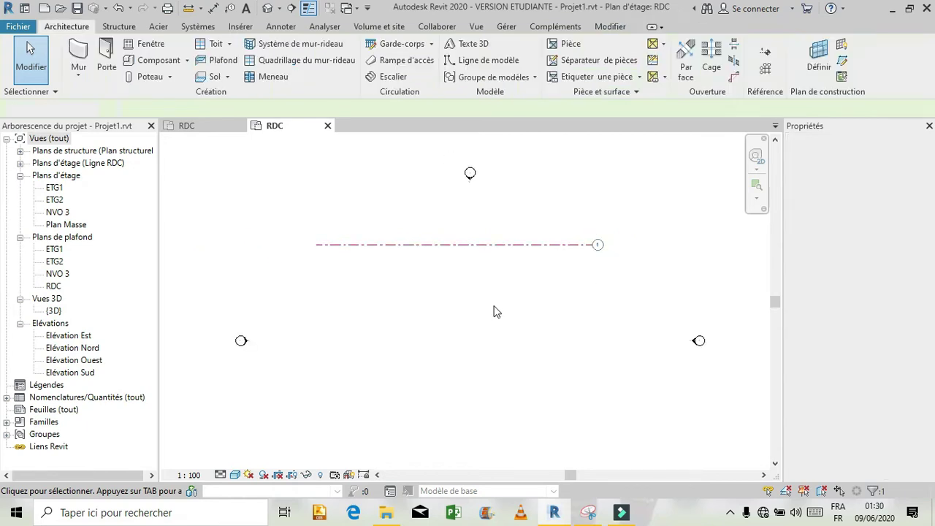
Draw a slightly slanted second grid line from right to left beneath grid 1, starting about 3.7 below it.
scroll(528, 299, up, 2)
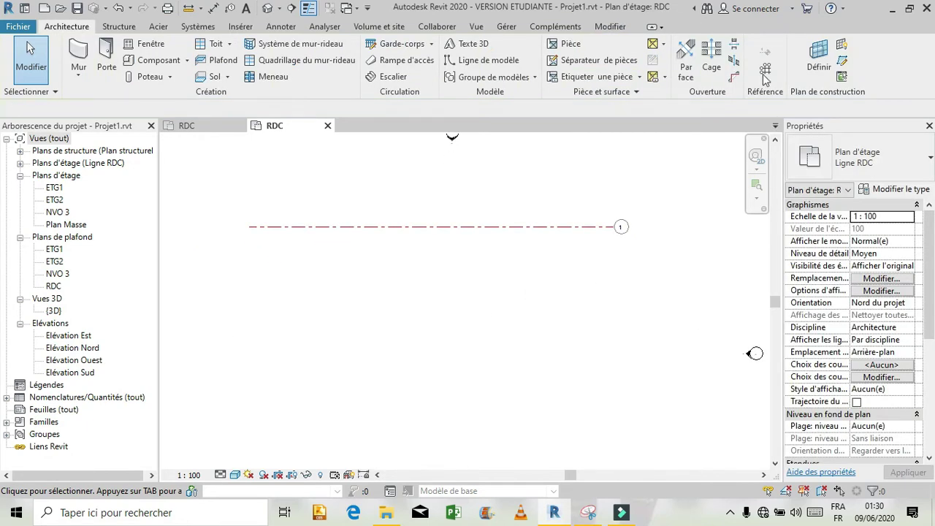
click(617, 265)
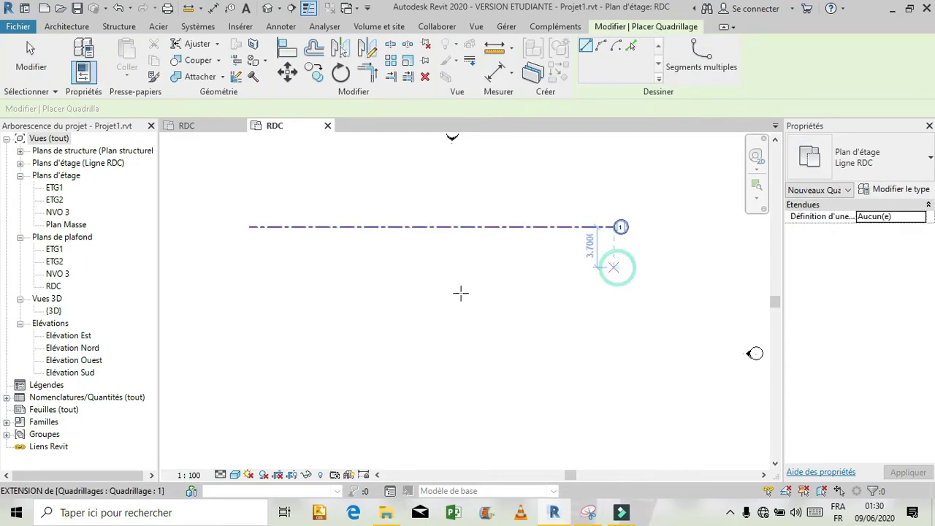
click(255, 254)
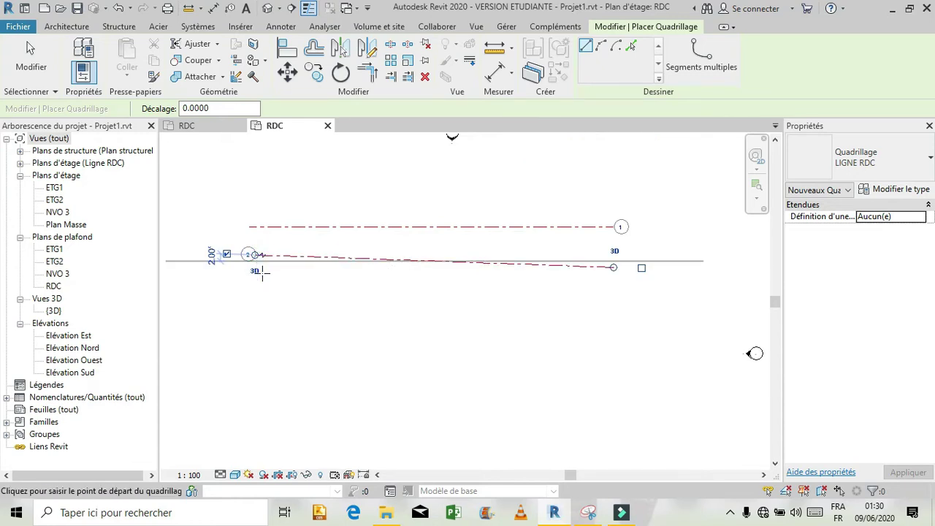
scroll(257, 263, up, 4)
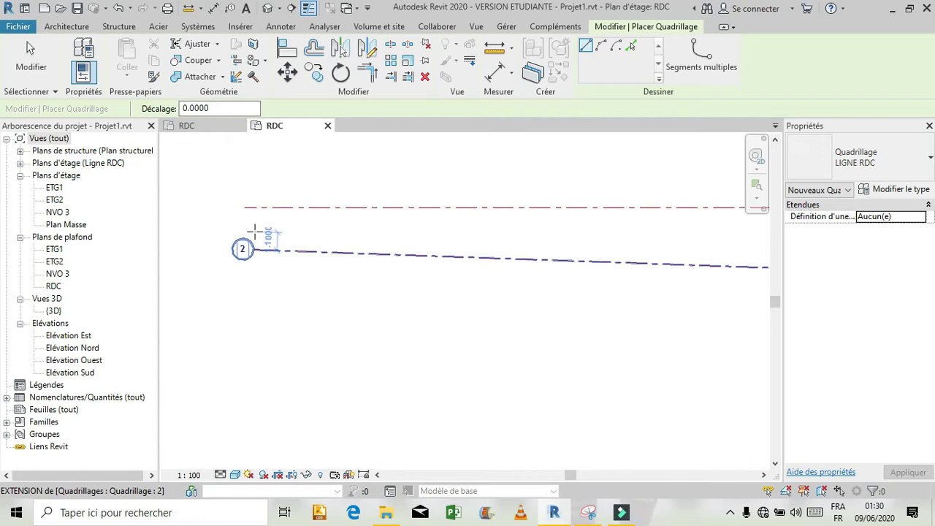
scroll(247, 231, up, 1)
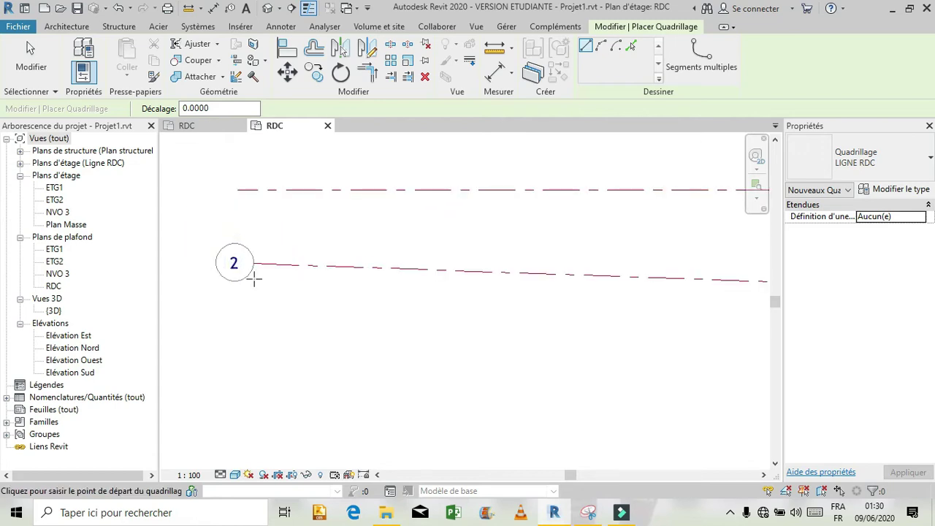
Draw a slightly slanted third grid line from left to right beneath grid 2, starting about 5 below grid 1.
scroll(227, 307, down, 2)
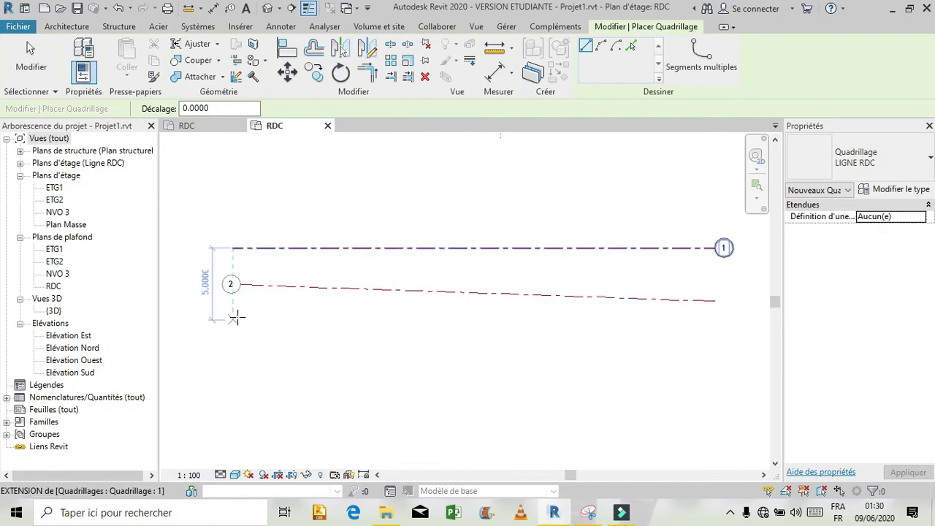
click(240, 318)
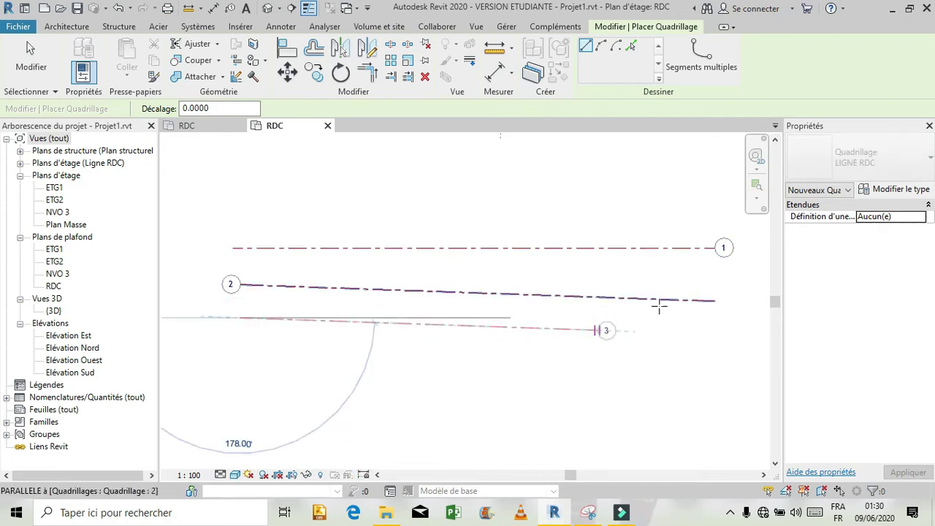
click(705, 343)
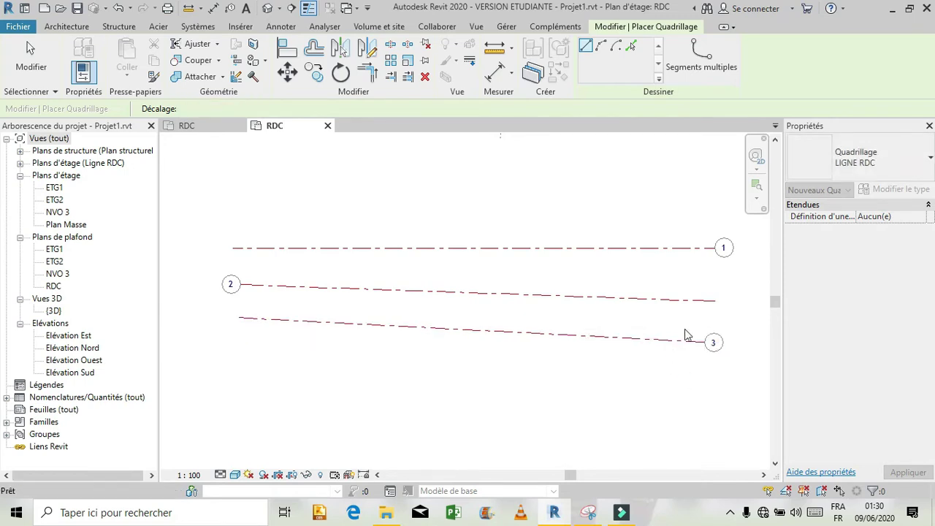
key(Escape)
key(Escape)
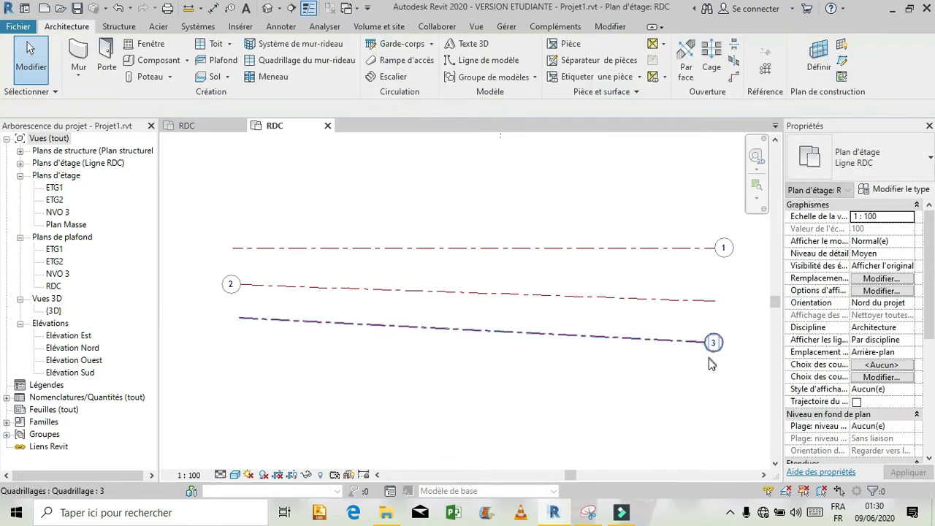
Draw a vertical grid line from bottom to top, just left of the three horizontal grids.
scroll(659, 366, down, 2)
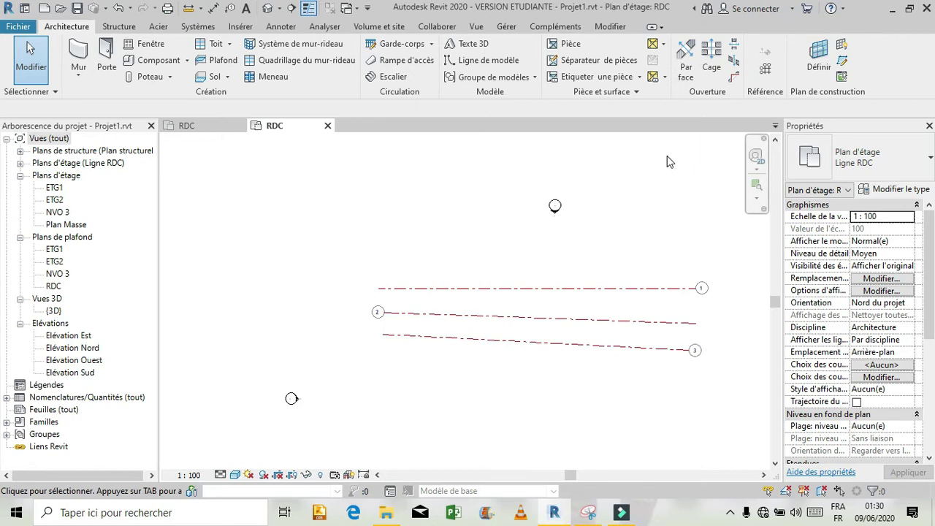
click(767, 70)
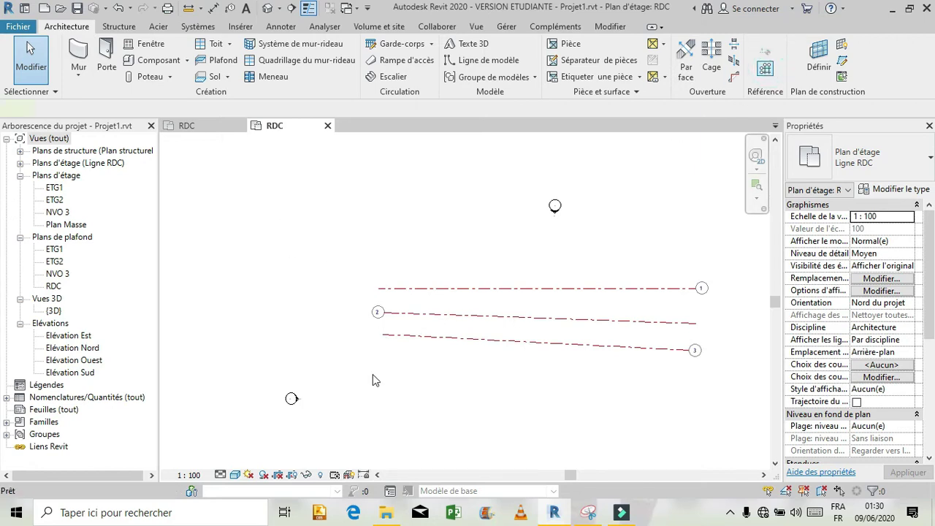
key(g)
key(r)
click(360, 410)
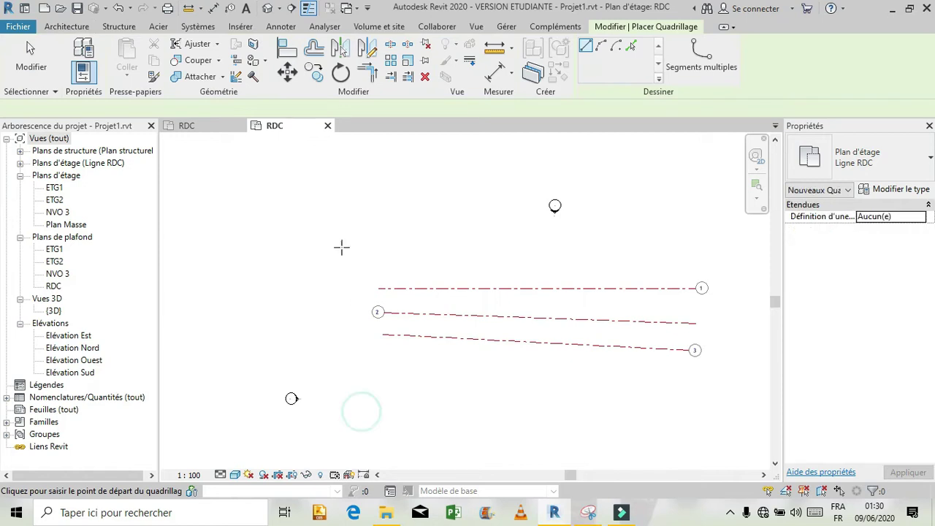
click(360, 205)
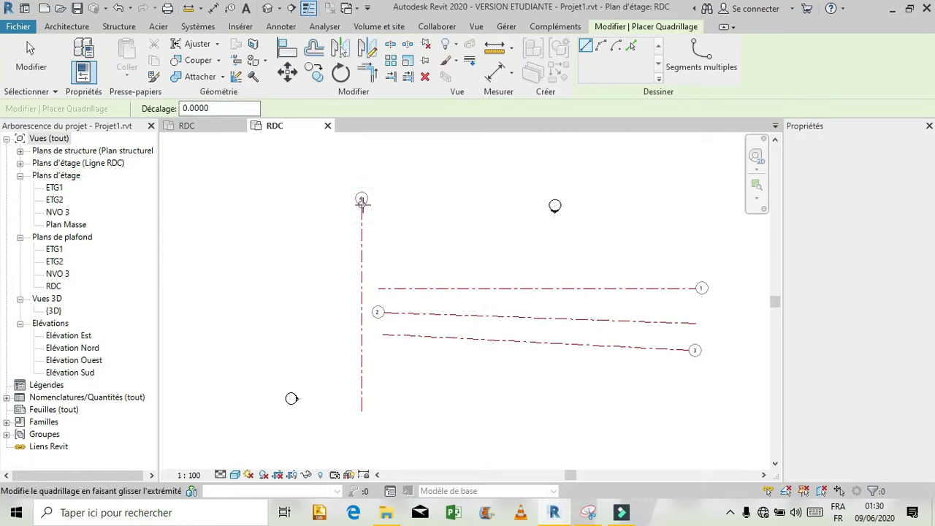
scroll(363, 204, up, 5)
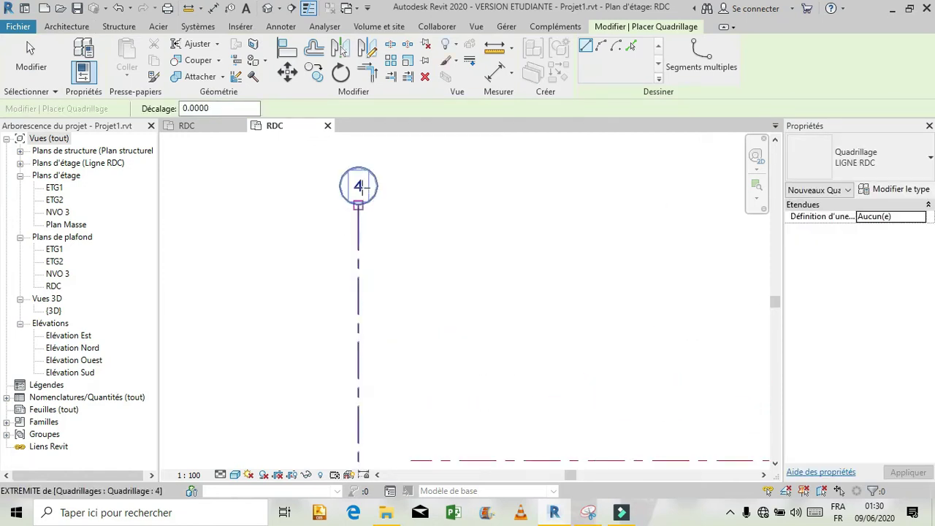
key(Escape)
key(Escape)
Rename the vertical grid line as A.
click(361, 187)
click(363, 188)
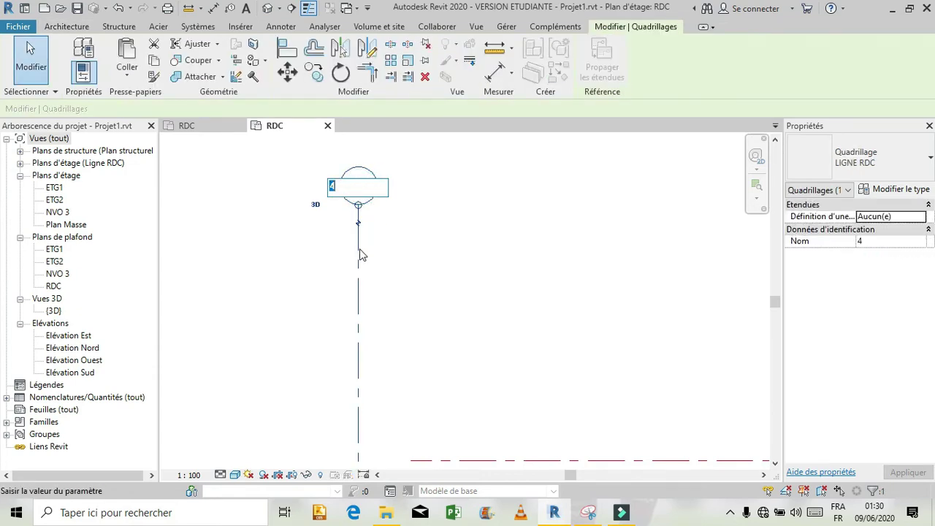
click(344, 190)
key(Return)
click(336, 249)
scroll(337, 249, down, 4)
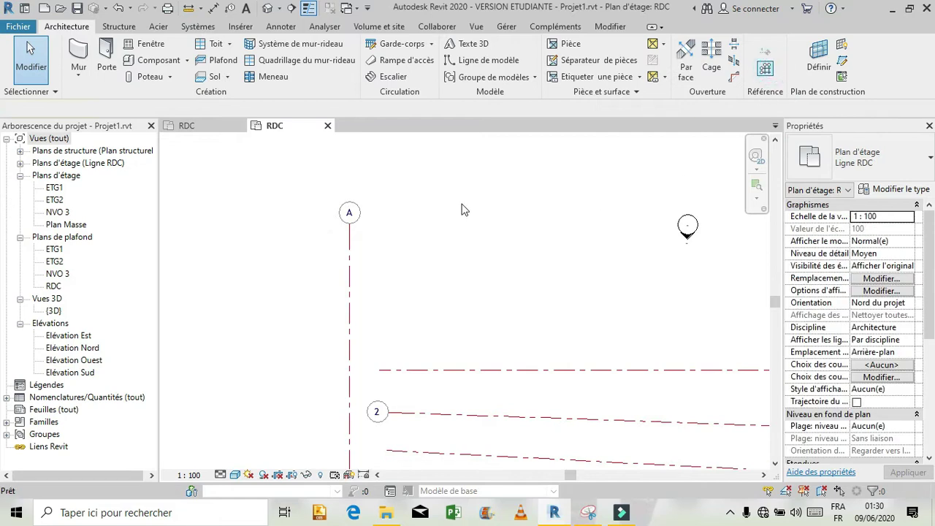
Draw a vertical grid line from bottom to top, about 6.8 to the right of grid A, aligning its upper end with A.
key(g)
key(r)
scroll(453, 305, down, 2)
click(460, 325)
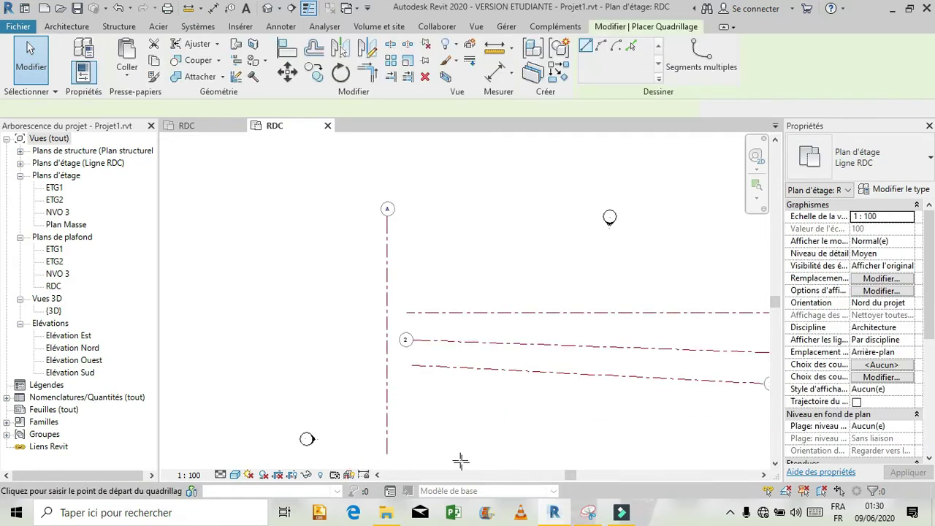
click(461, 210)
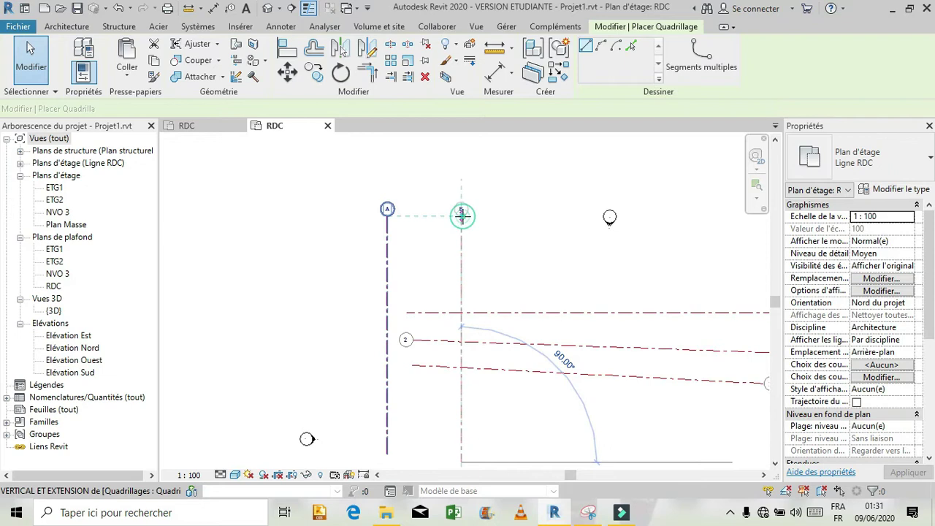
key(Escape)
key(Escape)
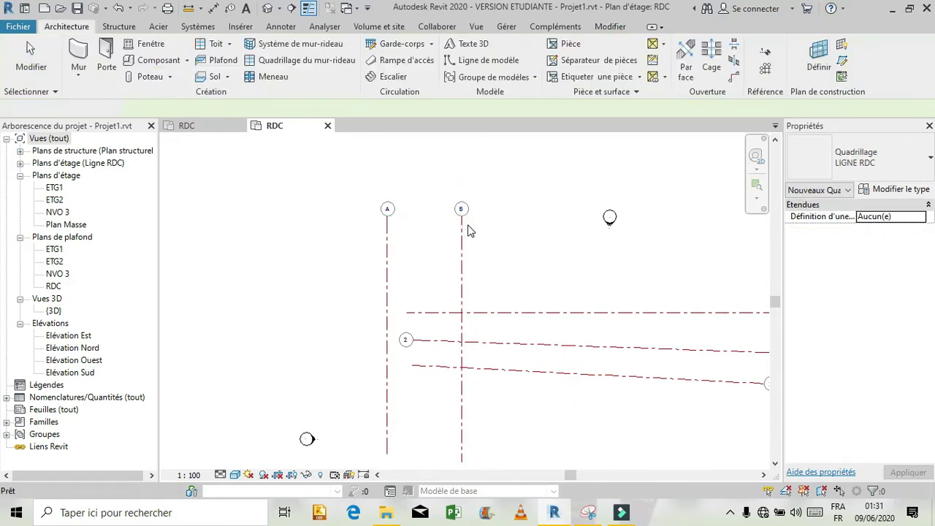
Draw a third vertical grid line upward from just below grid 3, about 6.1 to the right of grid B, aligning its upper end with A.
scroll(467, 229, up, 1)
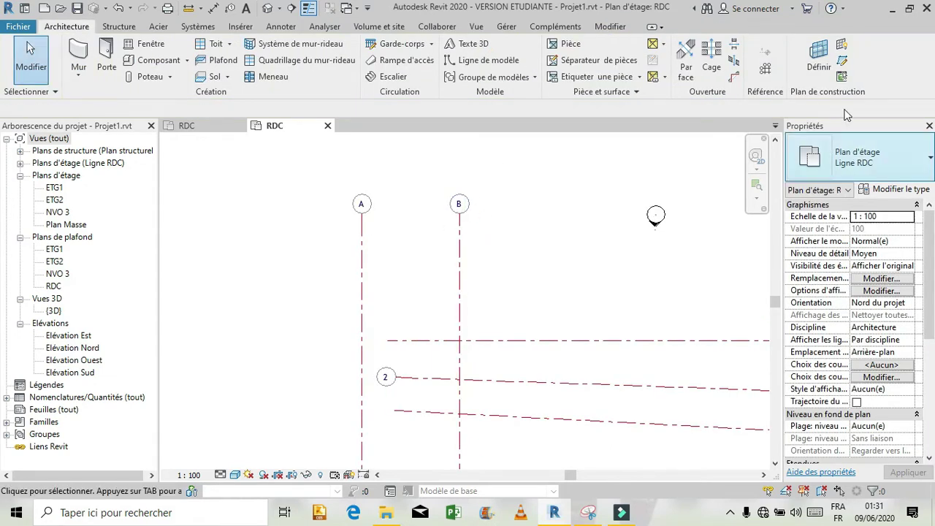
click(768, 71)
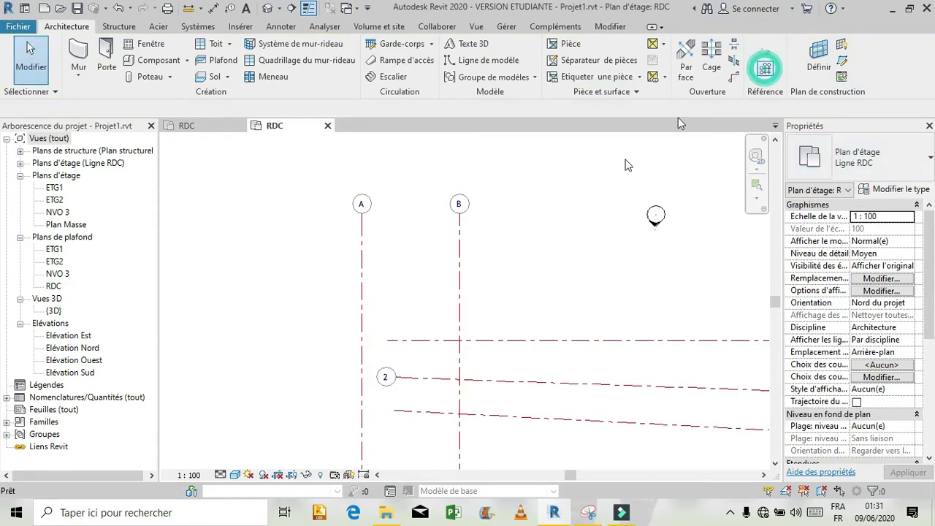
key(g)
key(r)
click(546, 449)
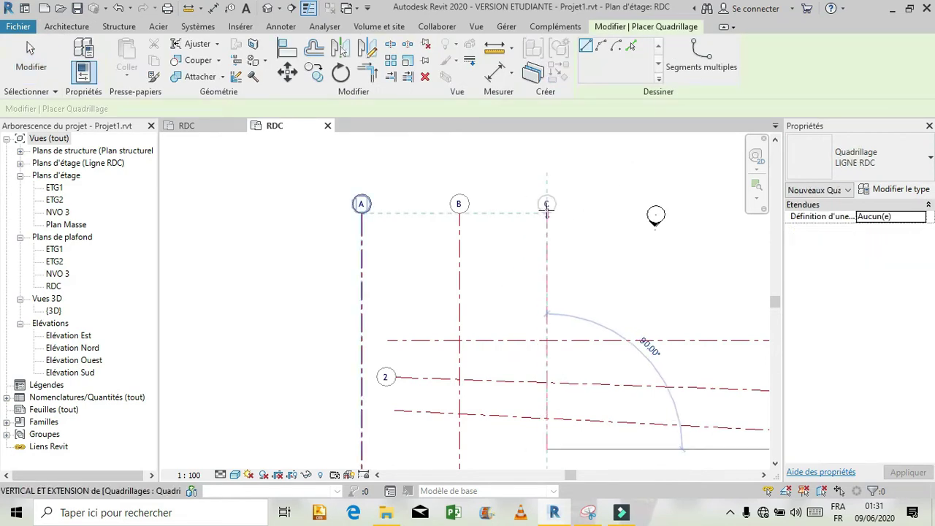
click(546, 208)
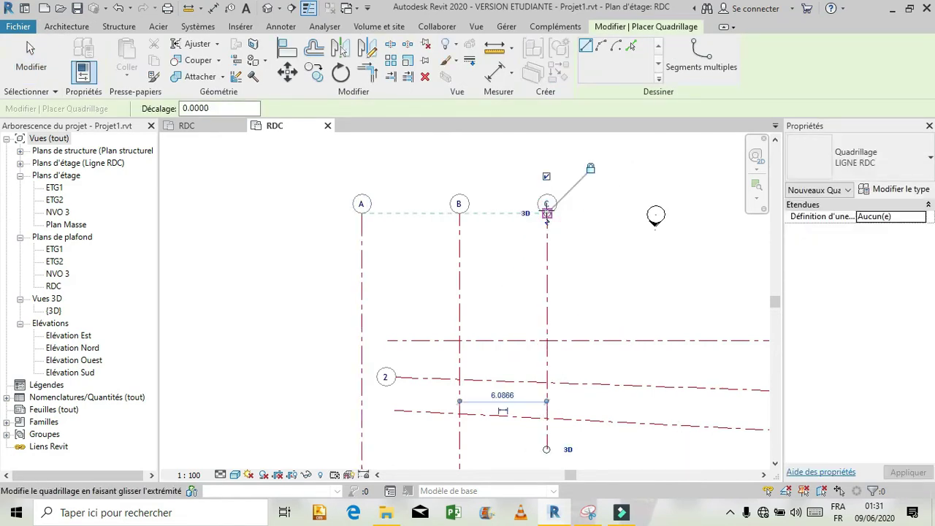
key(Escape)
key(Escape)
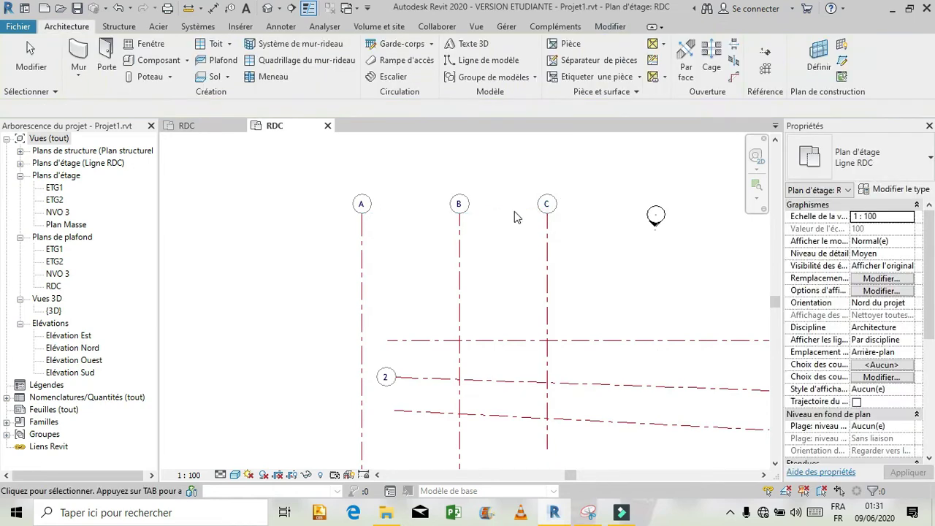
Show the bubble at the lower end of grid A.
scroll(514, 216, down, 2)
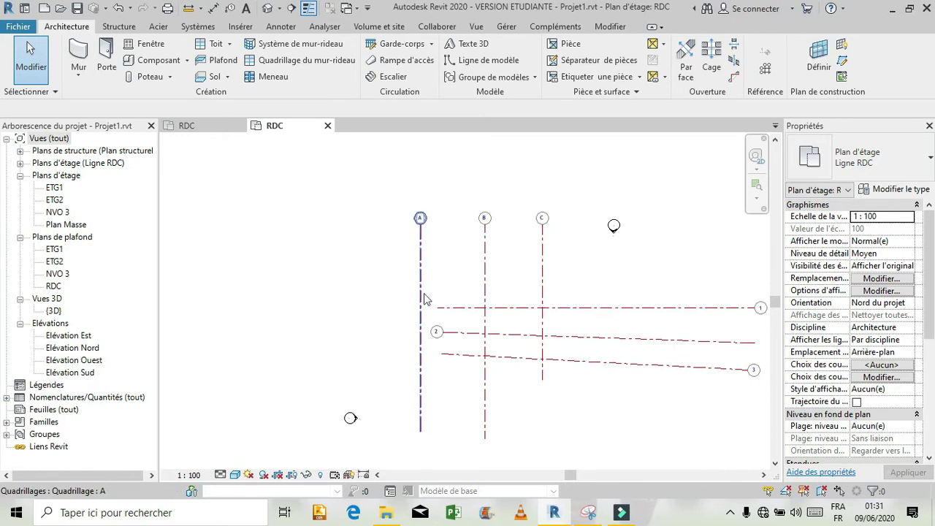
scroll(423, 292, down, 1)
scroll(435, 382, up, 3)
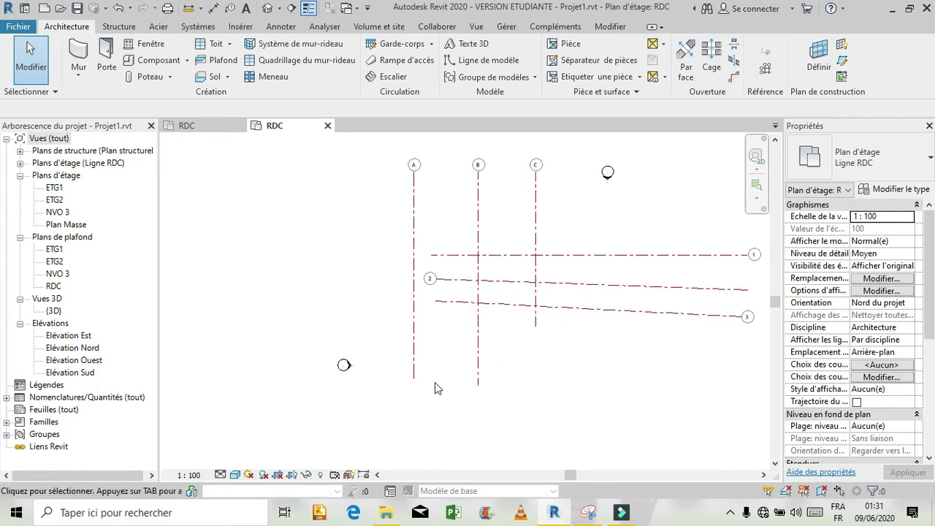
click(413, 339)
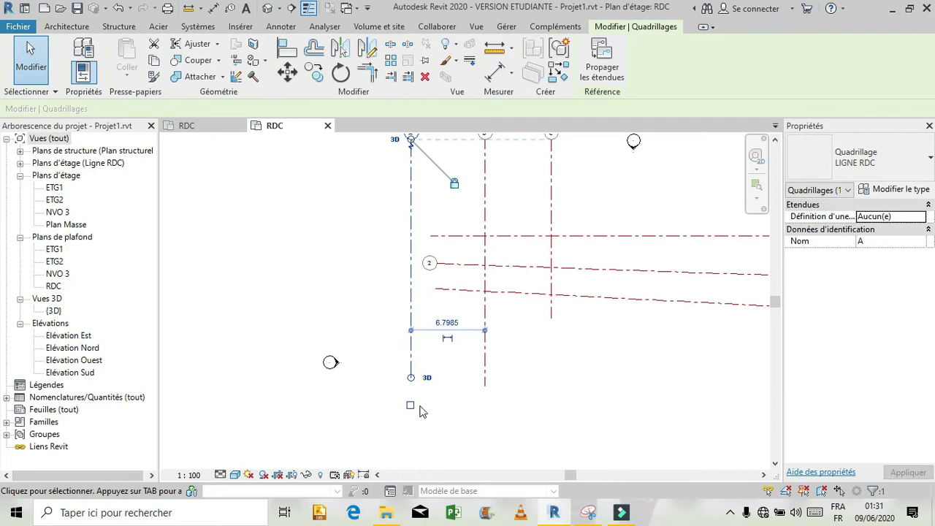
scroll(413, 413, up, 2)
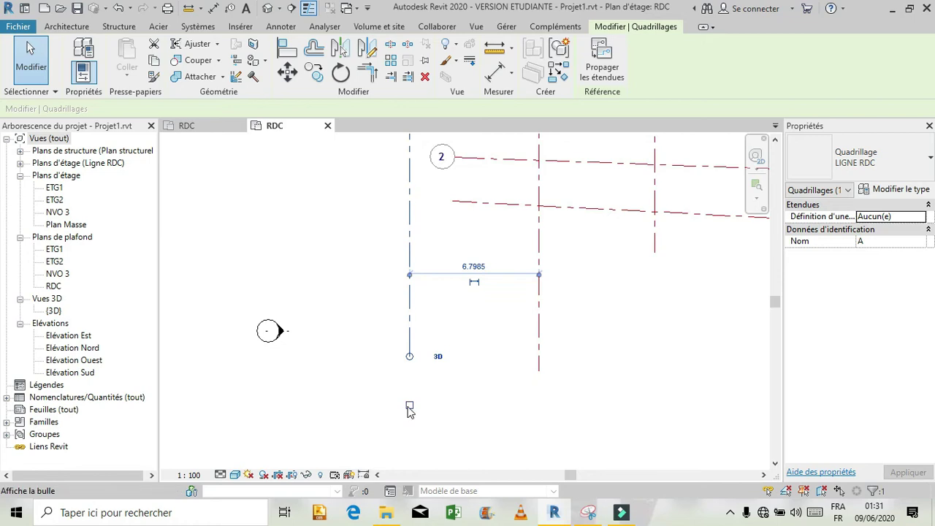
click(409, 408)
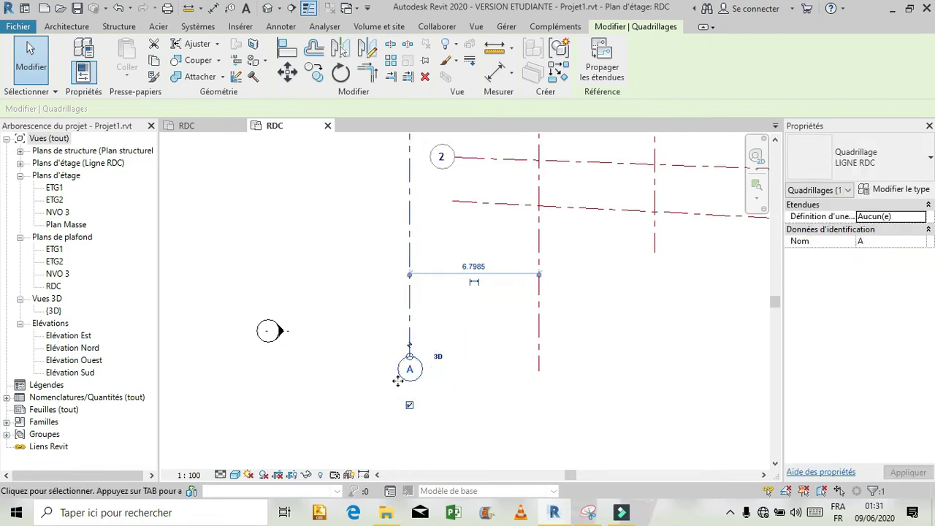
click(478, 398)
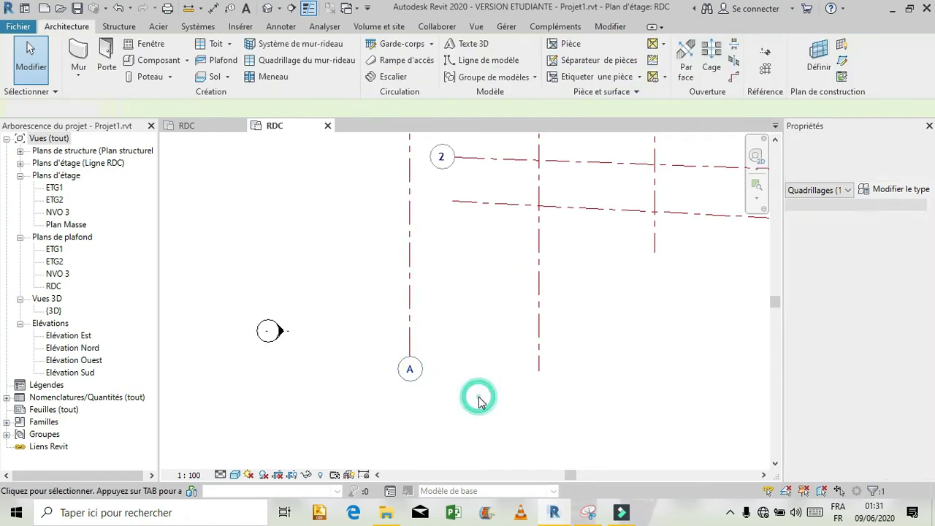
Show the bubbles at the lower ends of grids B and C.
scroll(477, 393, down, 2)
scroll(481, 362, down, 1)
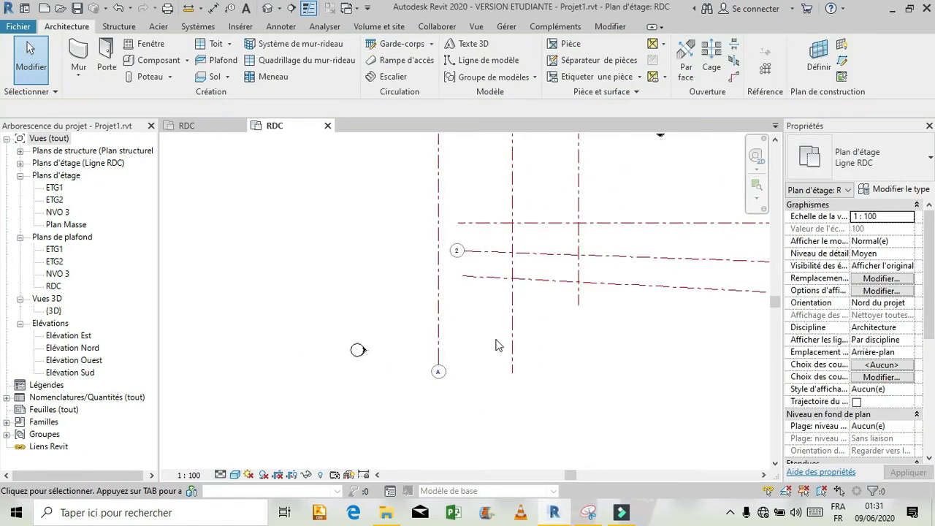
scroll(498, 340, down, 1)
click(508, 337)
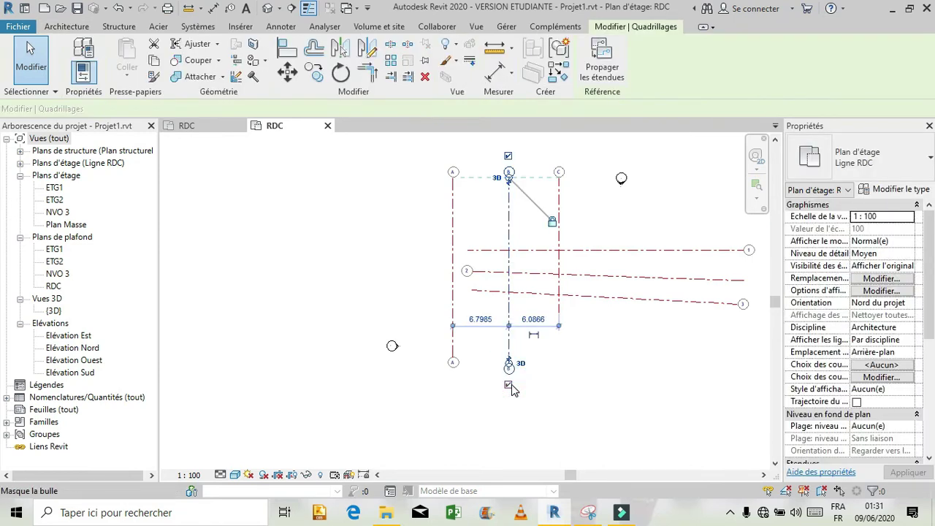
click(542, 385)
click(559, 225)
click(559, 335)
click(606, 329)
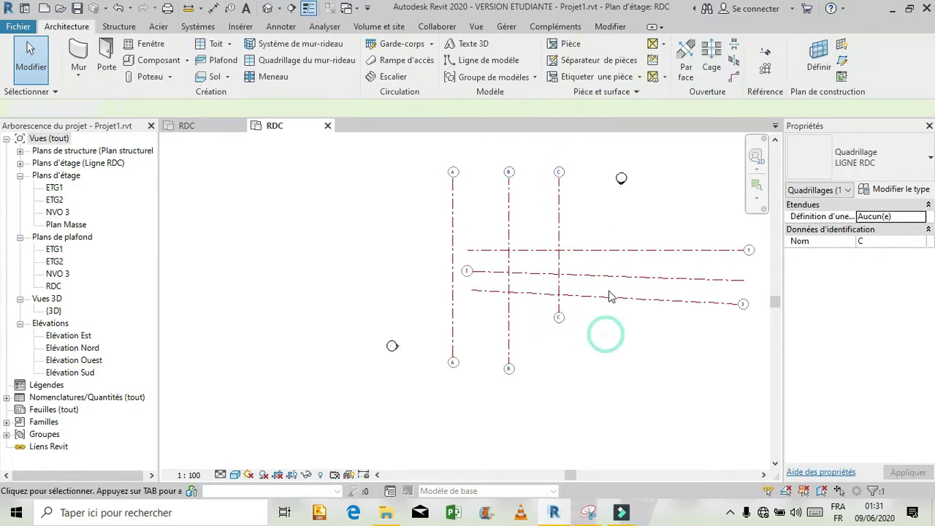
Show the missing end bubbles on the horizontal grids: the left end of grids 1 and 3, and the right end of grid 2.
click(591, 252)
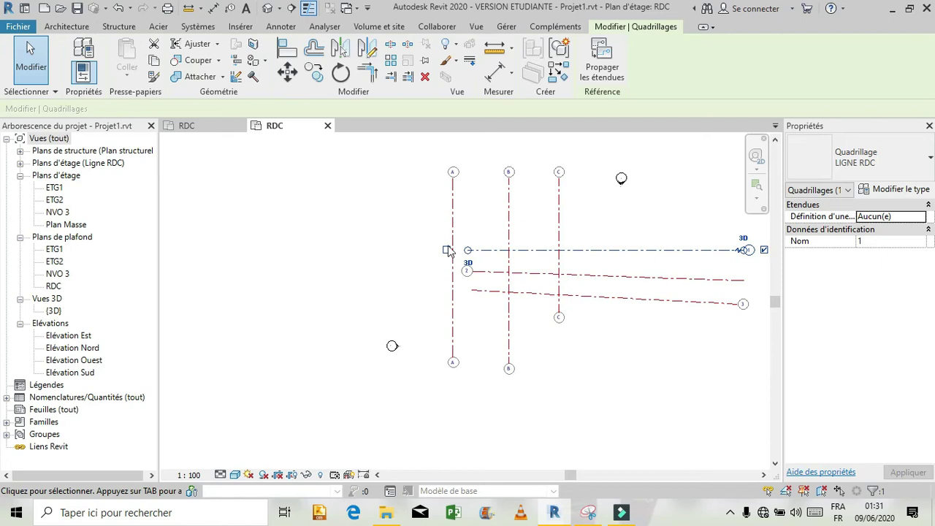
click(447, 249)
click(527, 273)
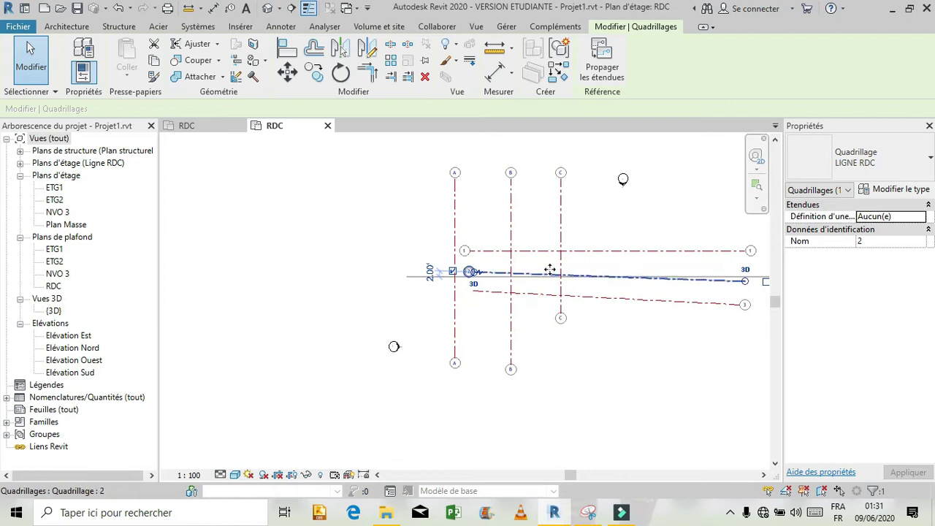
scroll(556, 271, down, 1)
click(718, 279)
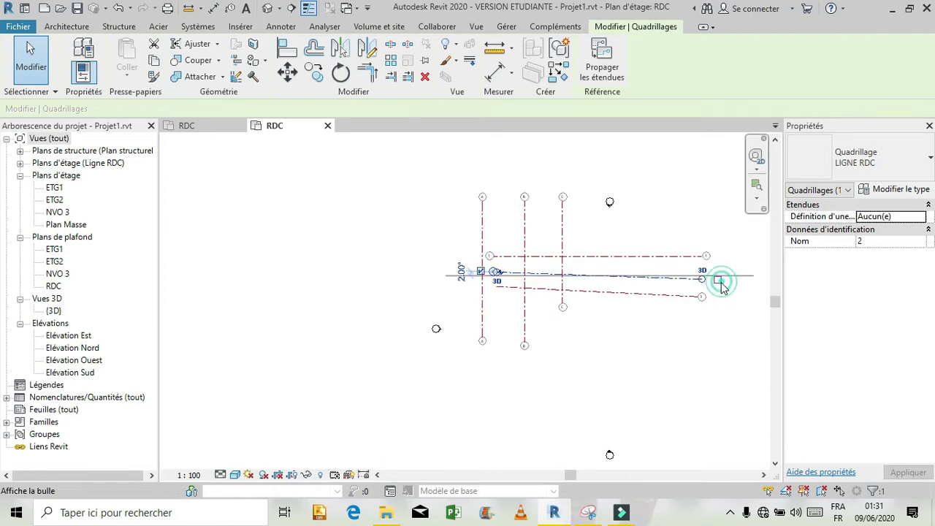
click(696, 319)
click(613, 292)
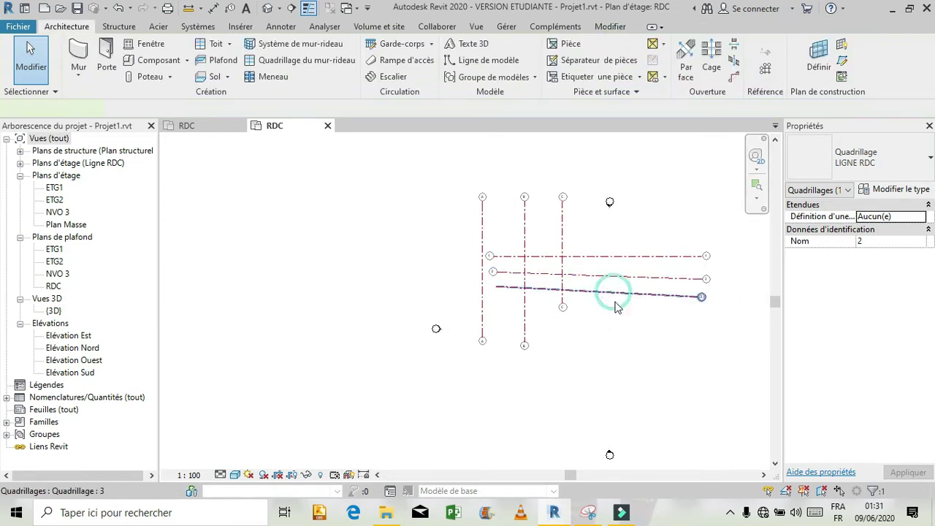
click(479, 284)
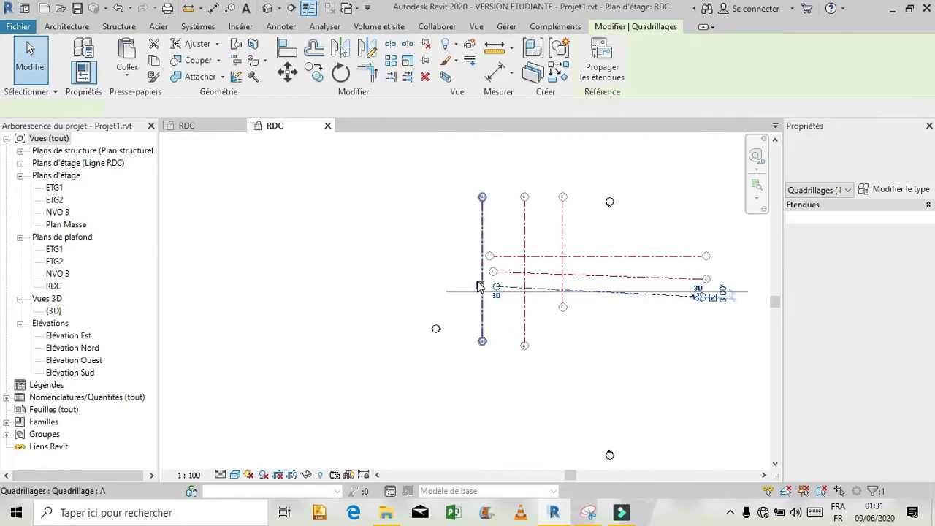
click(498, 322)
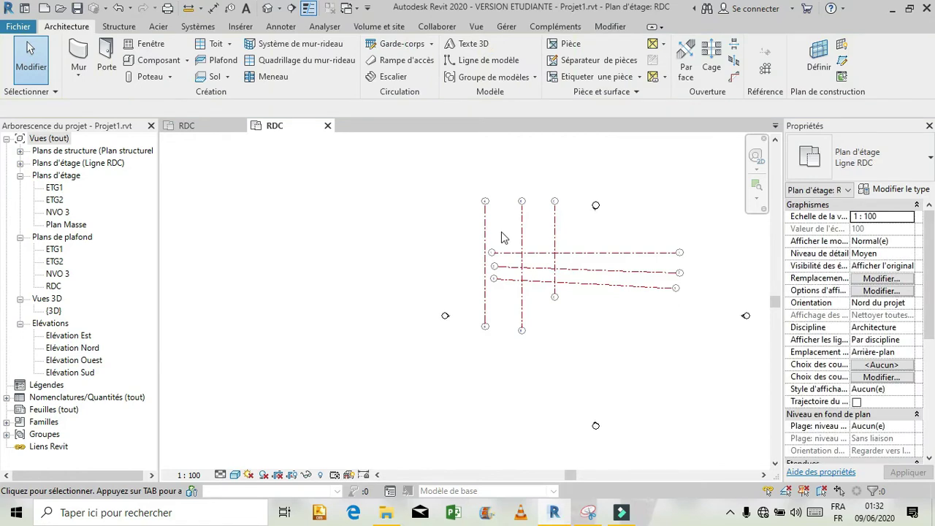
Try extending the upper end of grid C upward while it is aligned with A and B, and undo the move.
scroll(555, 212, up, 4)
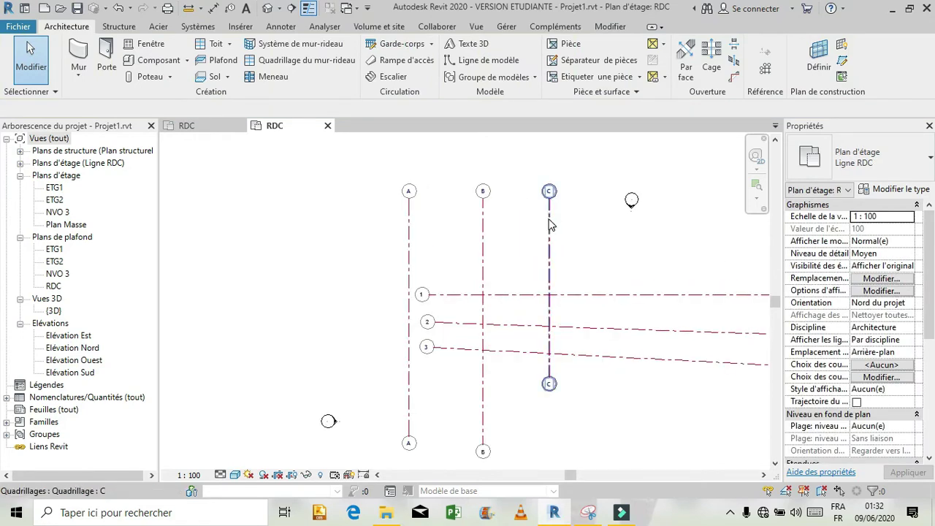
click(548, 223)
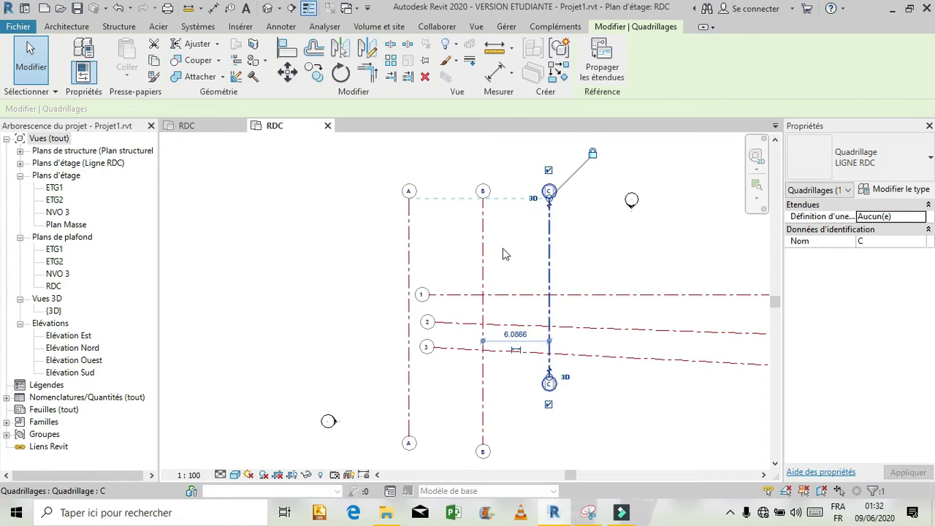
scroll(502, 219, down, 1)
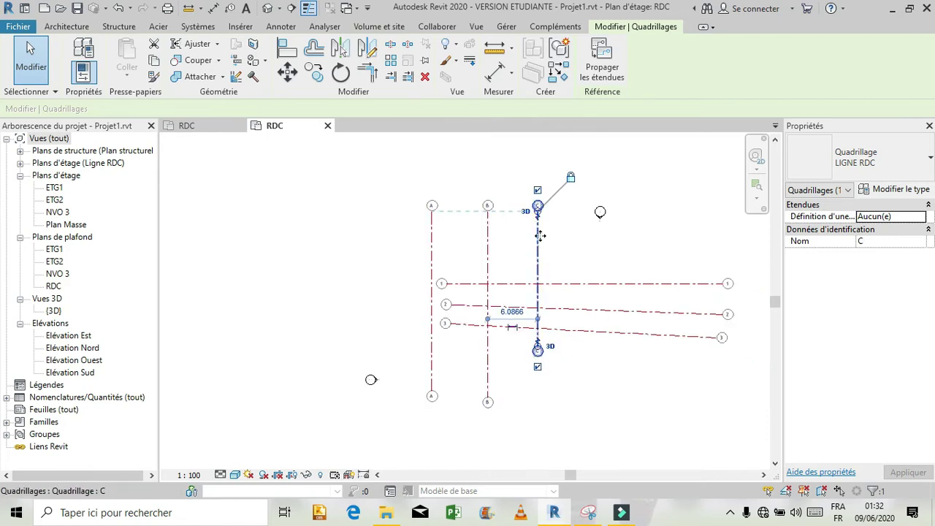
scroll(540, 161, up, 2)
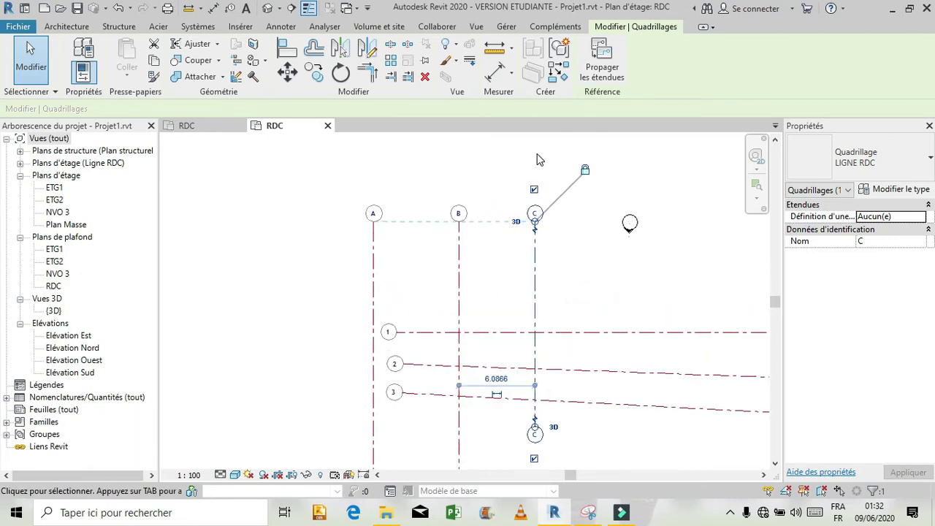
scroll(533, 174, up, 1)
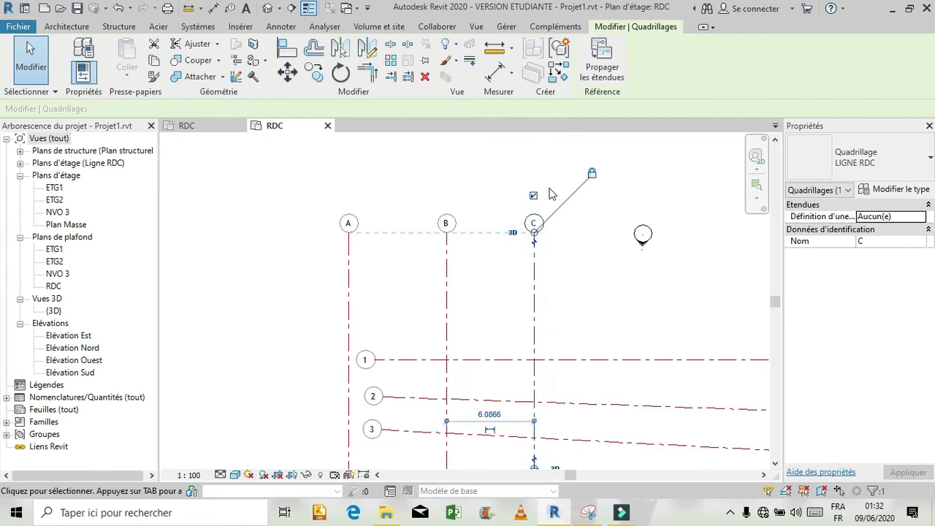
click(593, 177)
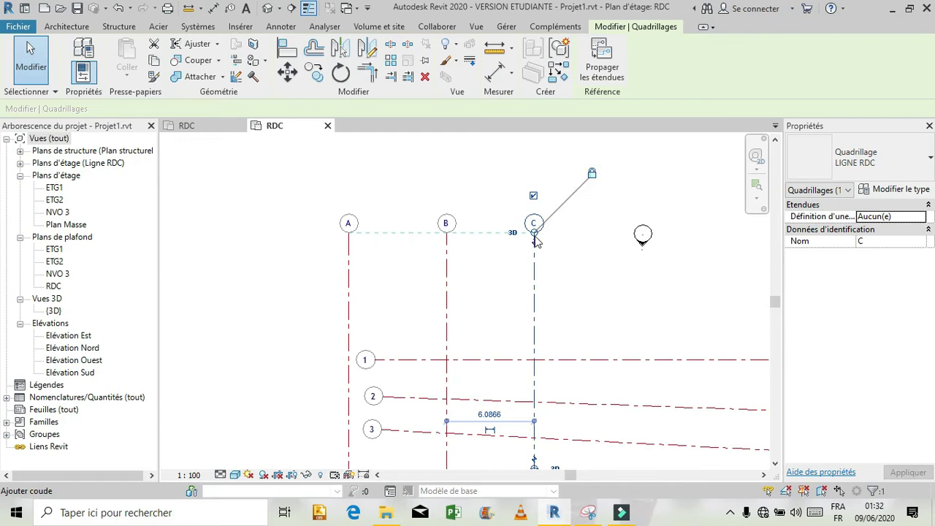
drag(535, 233, 540, 224)
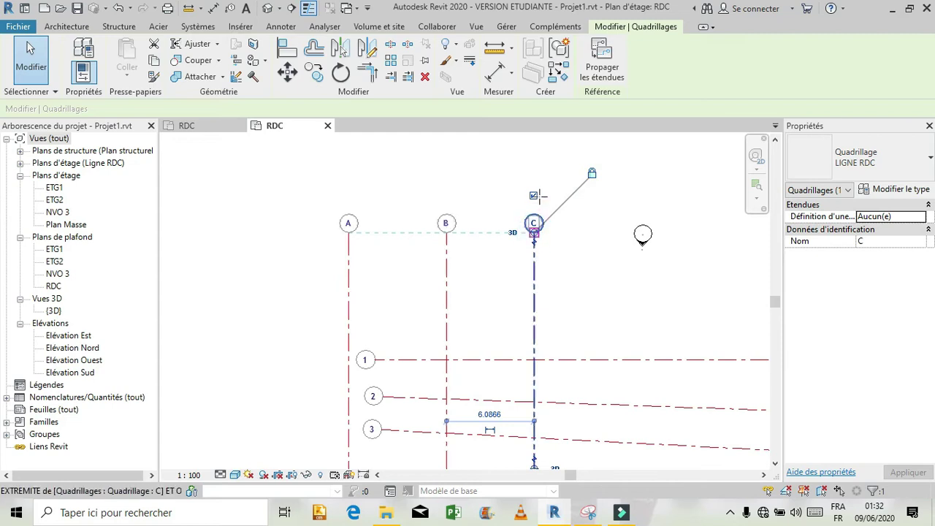
drag(540, 183, 539, 168)
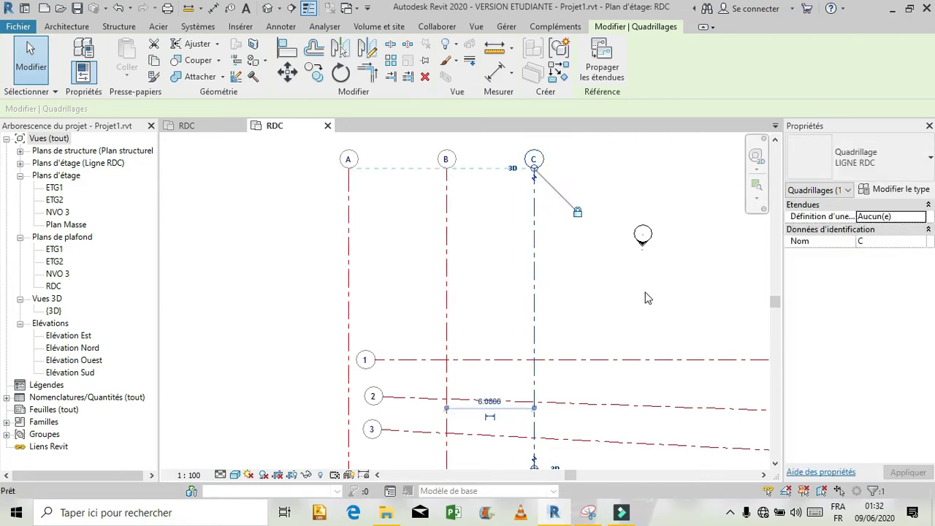
key(ctrl+z)
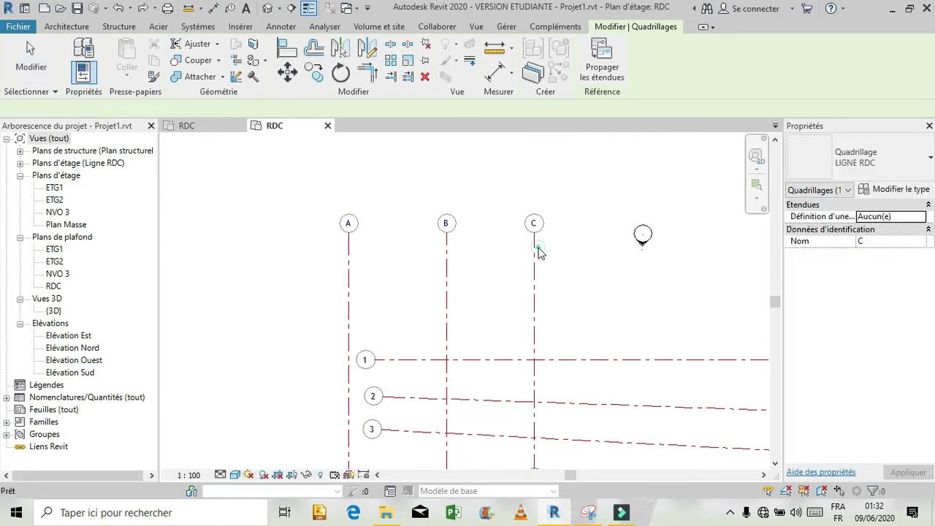
Unlock grid C's upper end from grids A and B and extend only grid C upward.
click(538, 252)
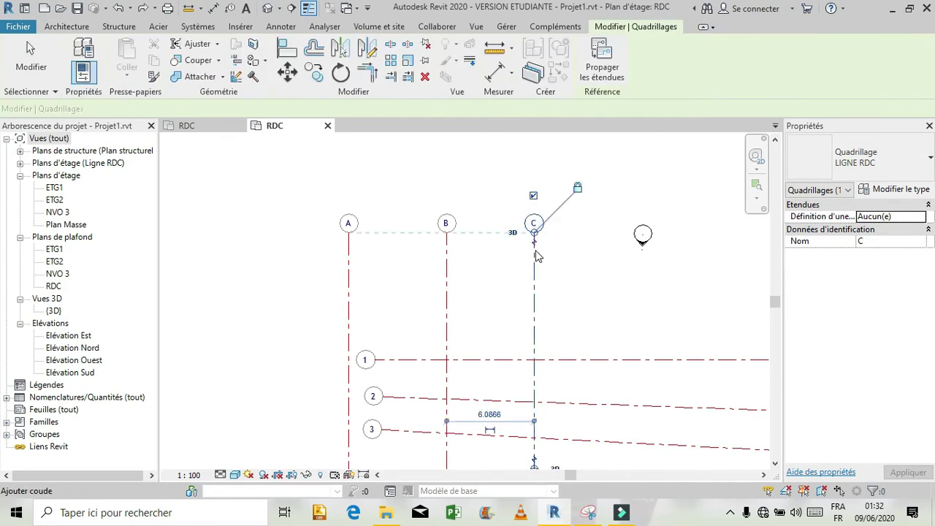
click(577, 191)
drag(539, 235, 533, 159)
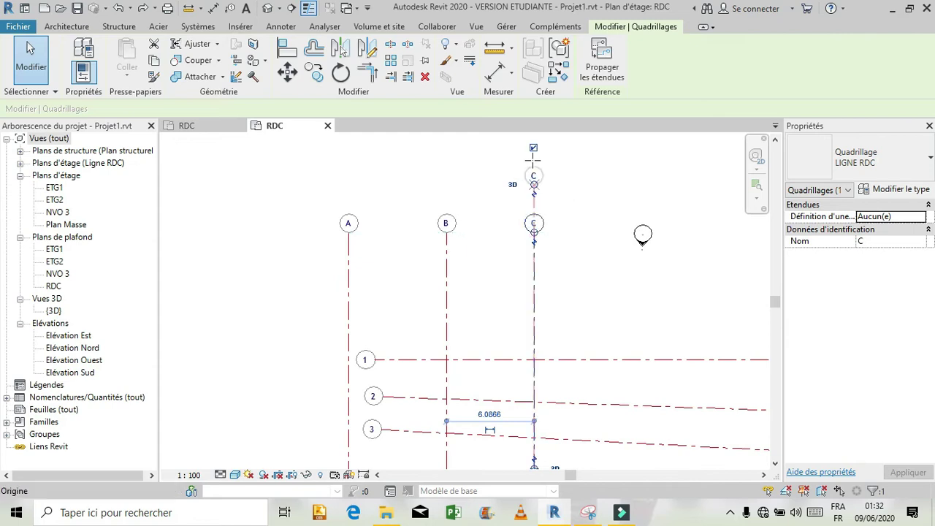
click(577, 302)
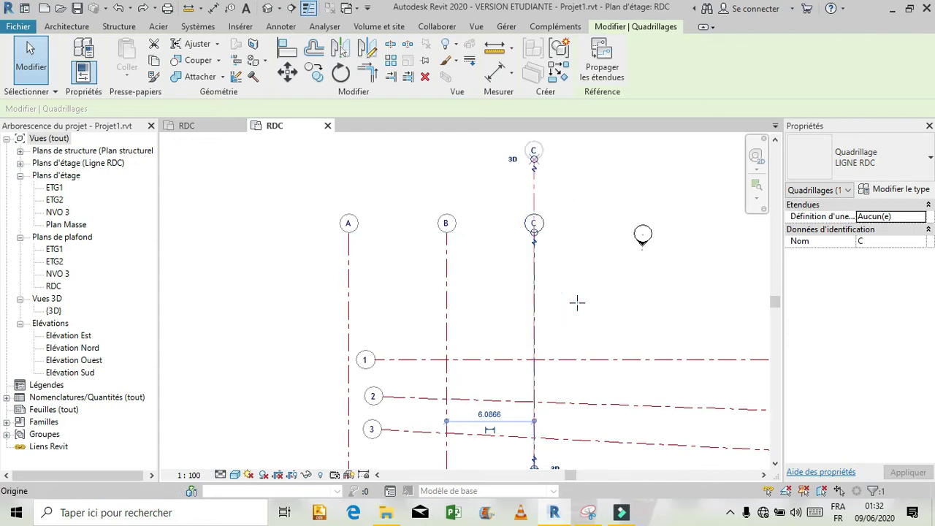
Switch to the RDC plan of the formation revit project and examine its colour-coded grid lines and their bubbles.
scroll(473, 301, down, 5)
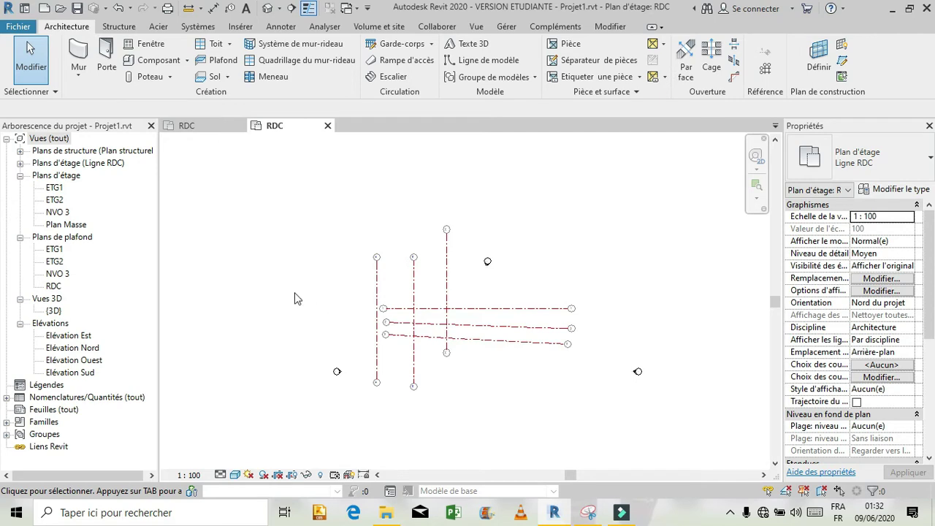
click(187, 128)
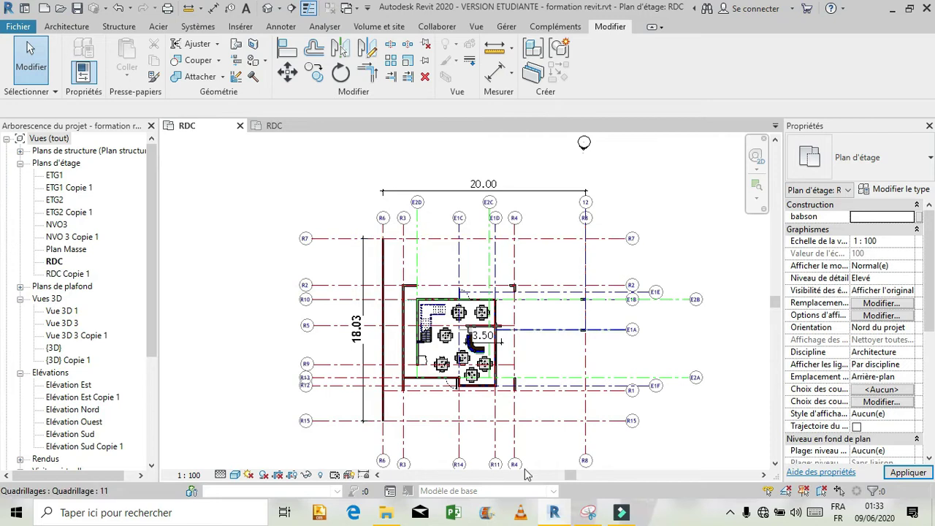
scroll(501, 151, down, 2)
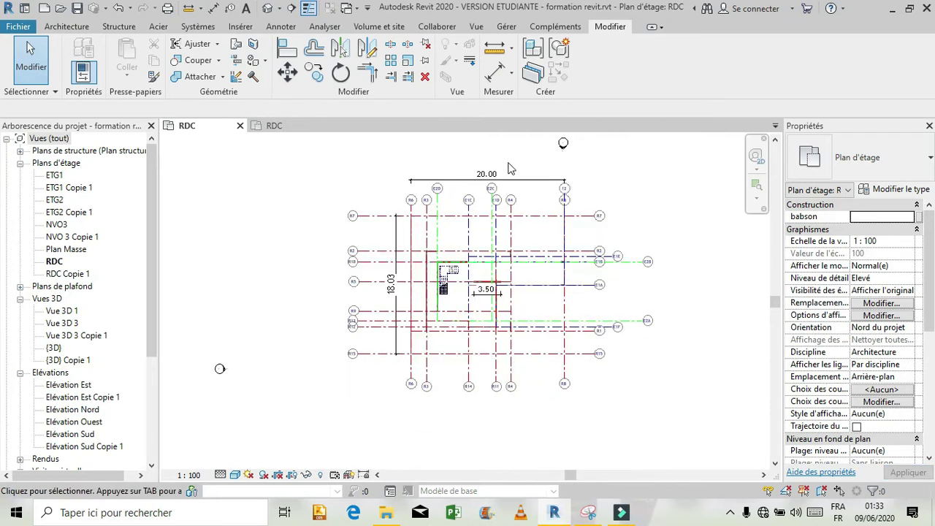
scroll(512, 176, up, 1)
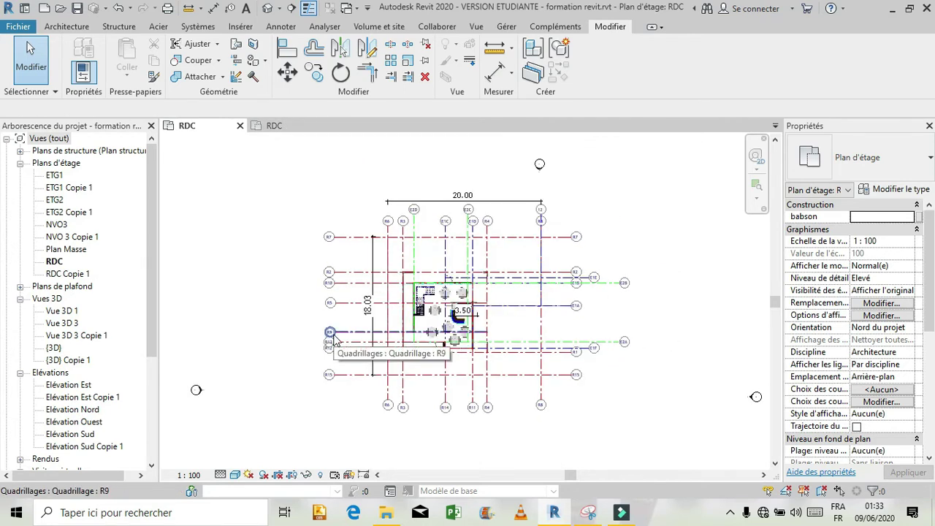
scroll(334, 338, up, 2)
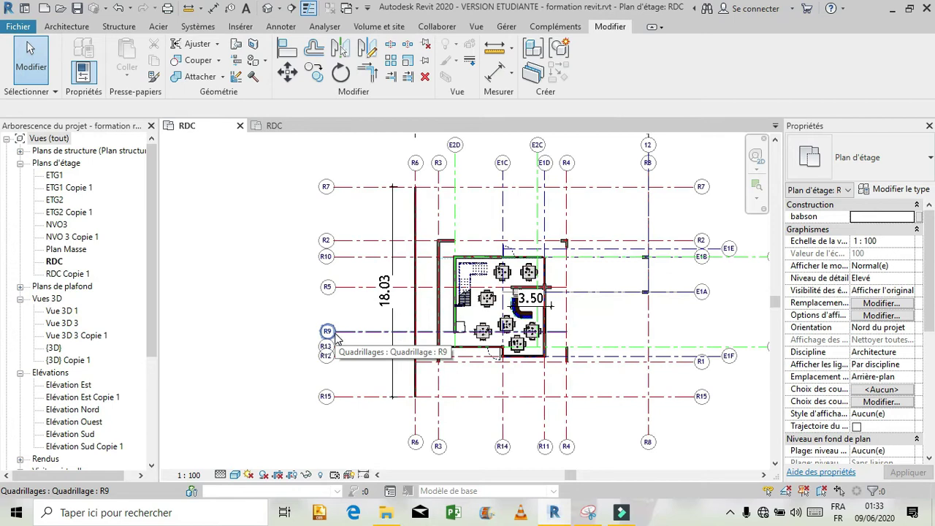
scroll(335, 337, down, 1)
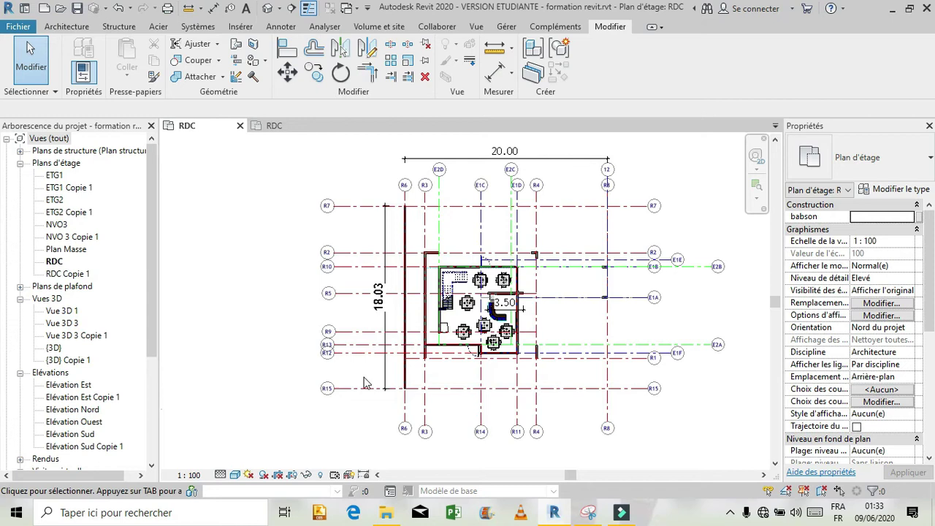
scroll(314, 319, down, 2)
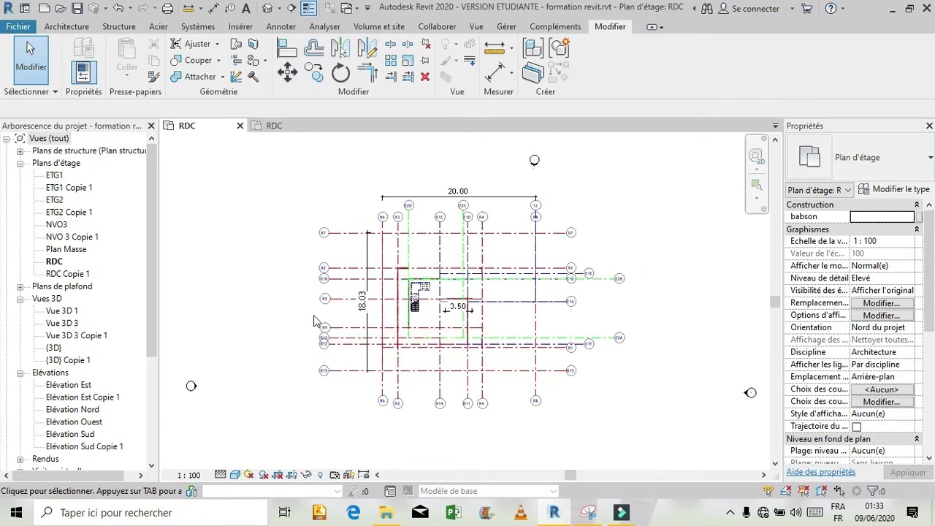
scroll(392, 316, down, 2)
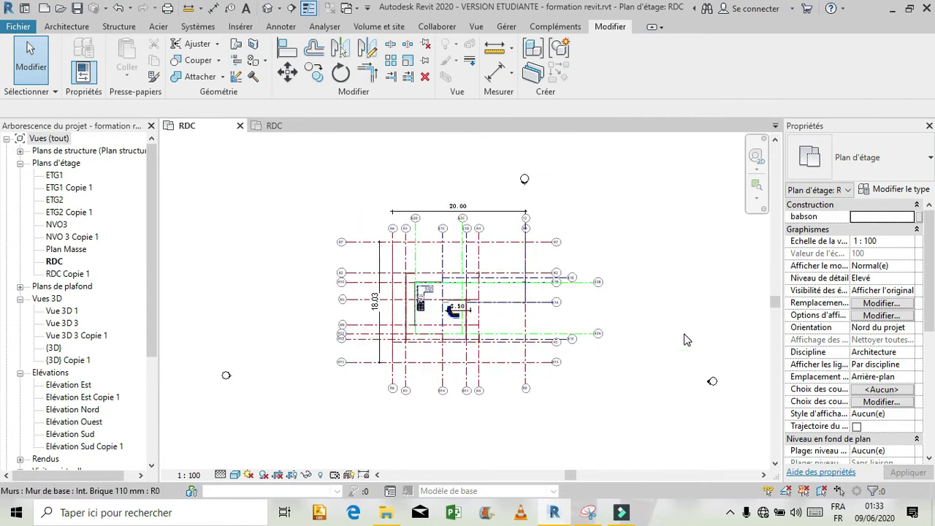
scroll(686, 338, up, 2)
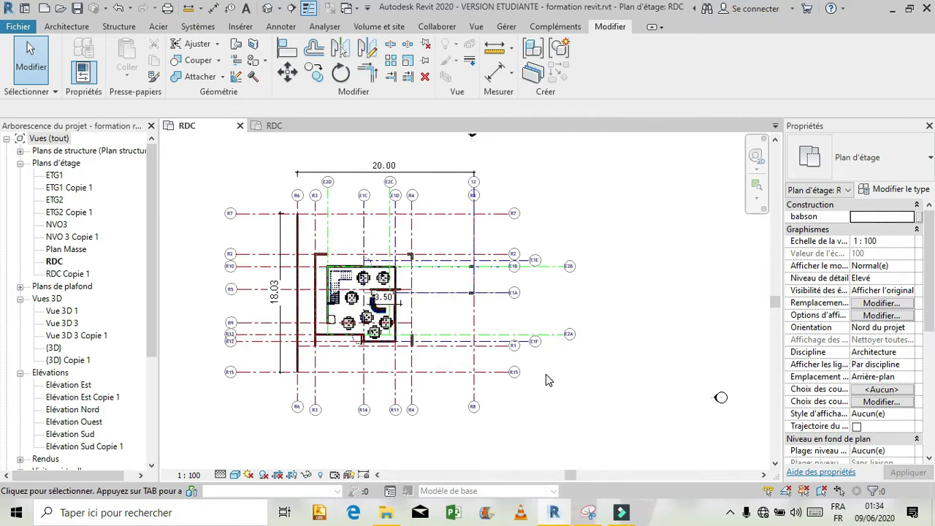
click(489, 76)
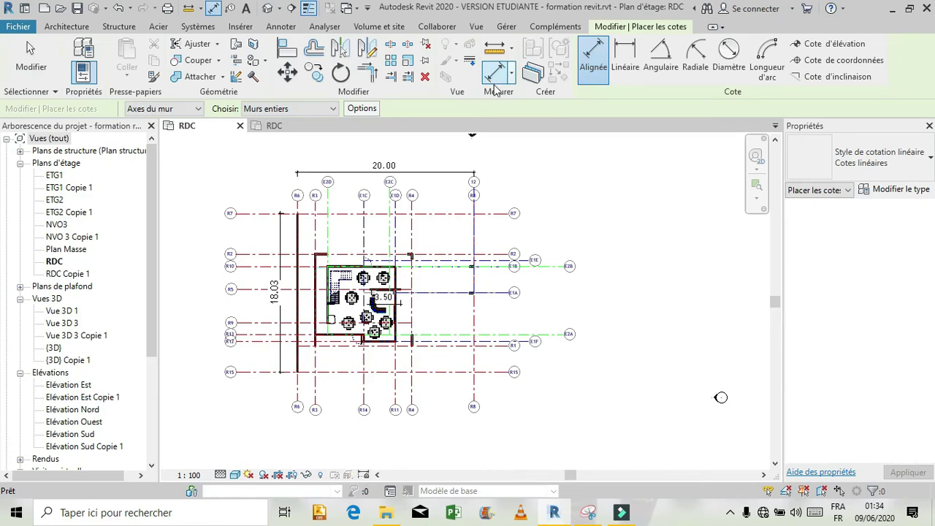
click(493, 77)
key(Escape)
key(Escape)
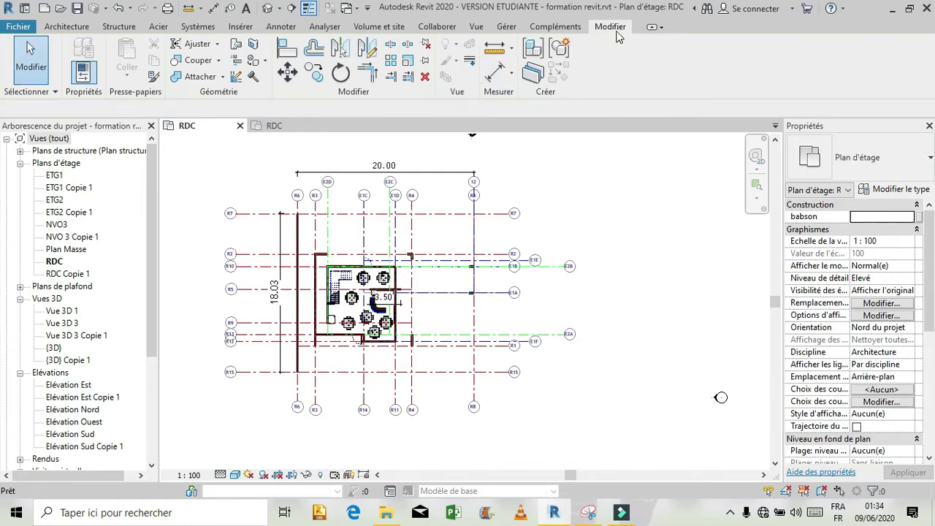
Place a continuous aligned dimension string across horizontal grids R7, R2, R1 and R15, just beyond their bubbles on the right.
click(499, 76)
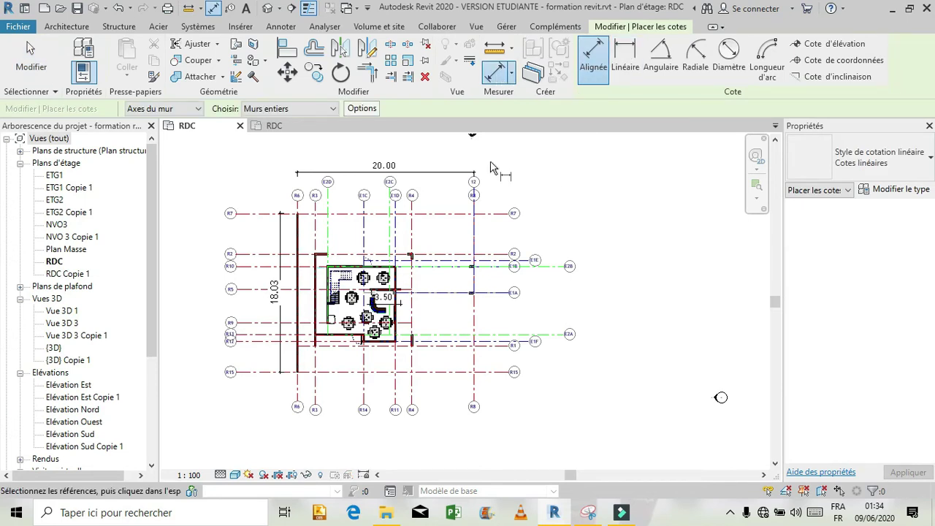
click(489, 214)
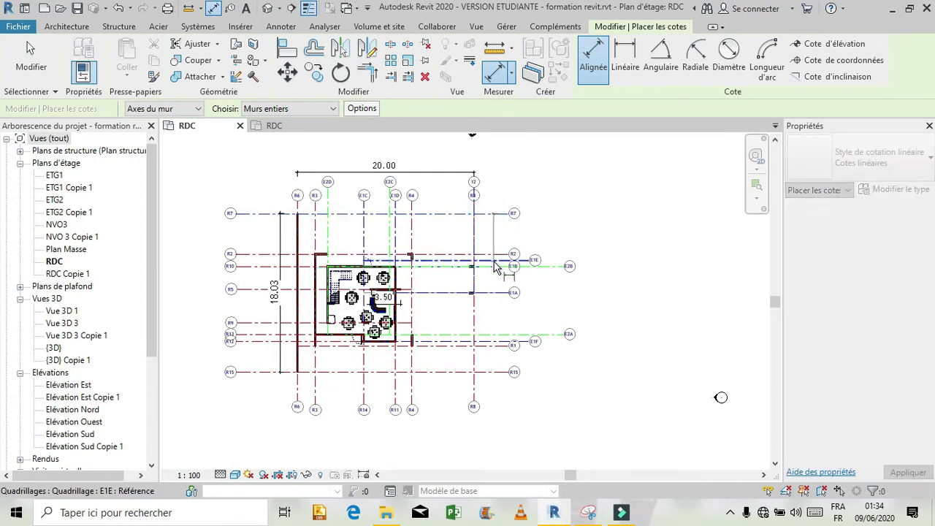
scroll(494, 264, up, 2)
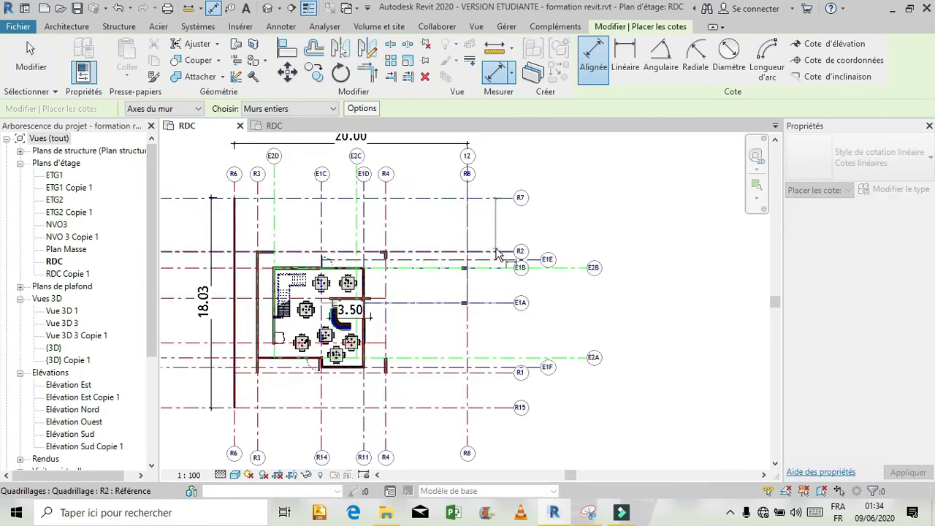
click(497, 253)
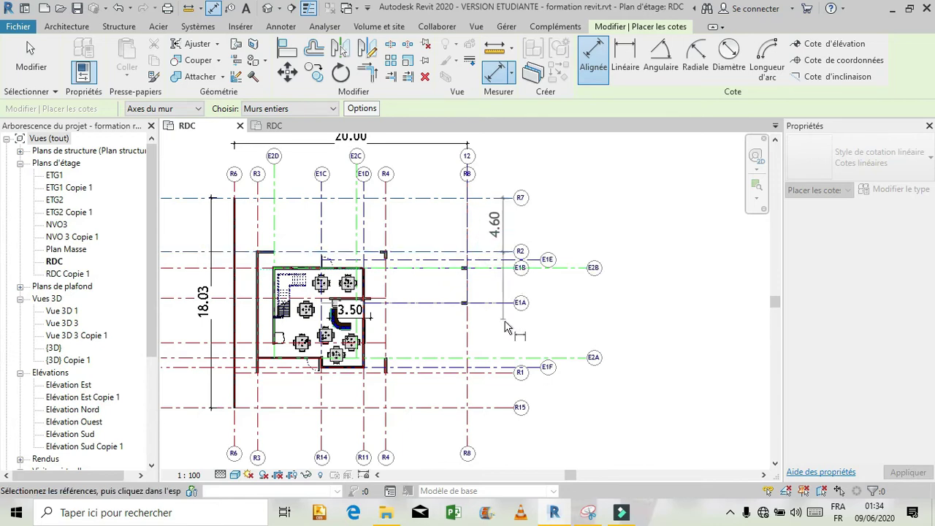
click(505, 374)
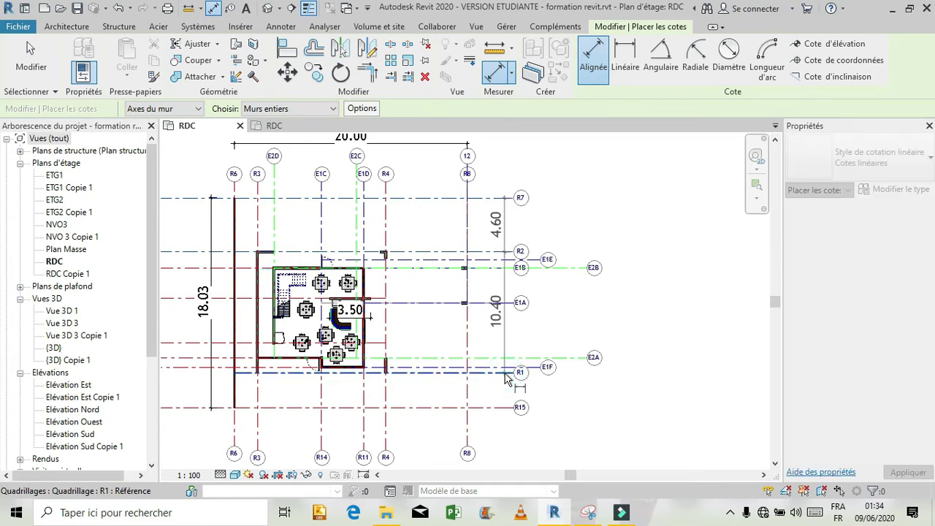
click(502, 411)
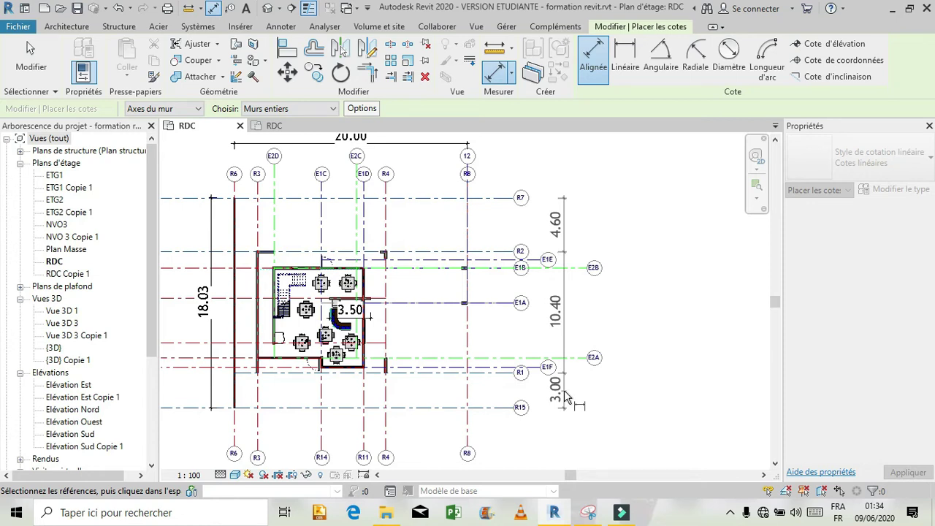
click(564, 390)
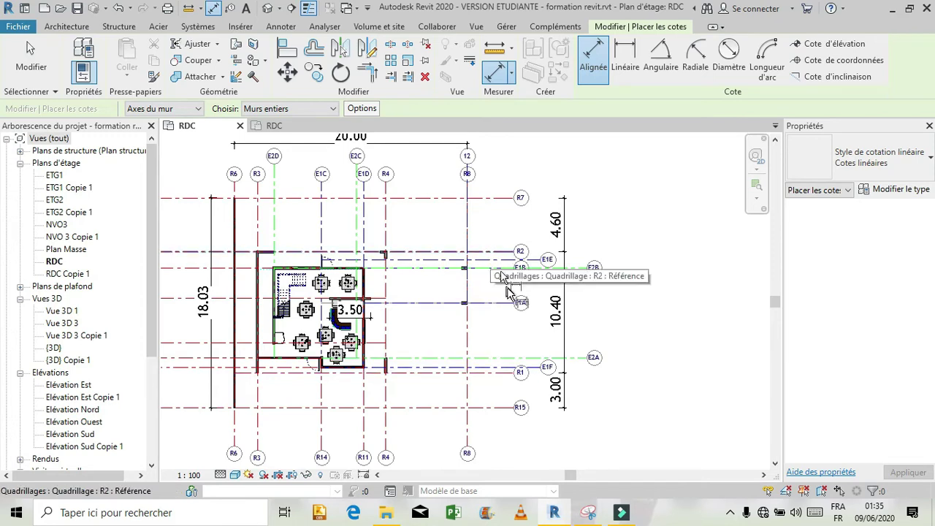
key(Escape)
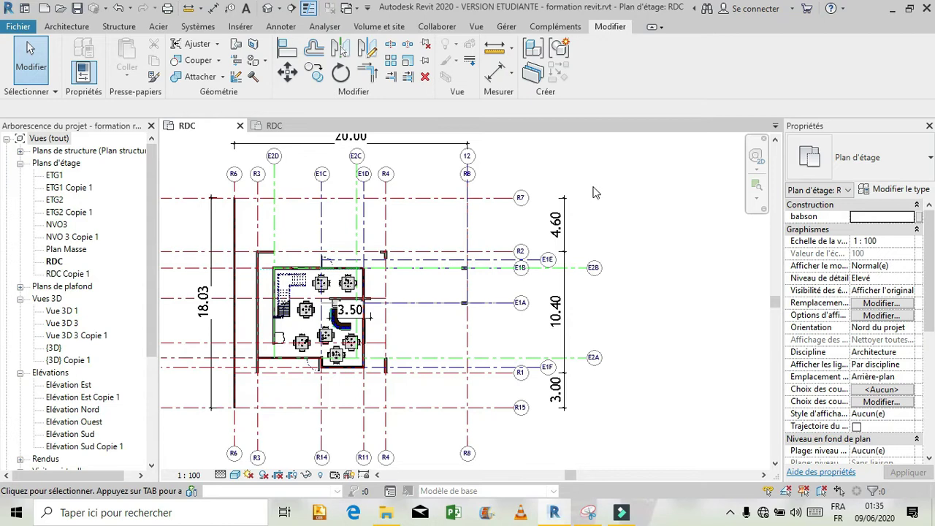
Review the length format and its rounding options in the project units, and leave without saving any change.
scroll(599, 252, down, 1)
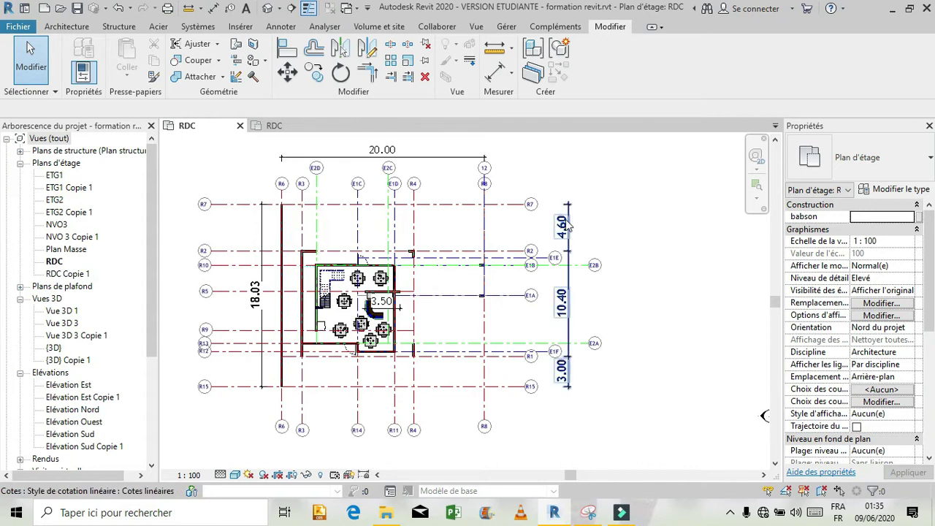
scroll(578, 241, up, 2)
scroll(562, 219, up, 1)
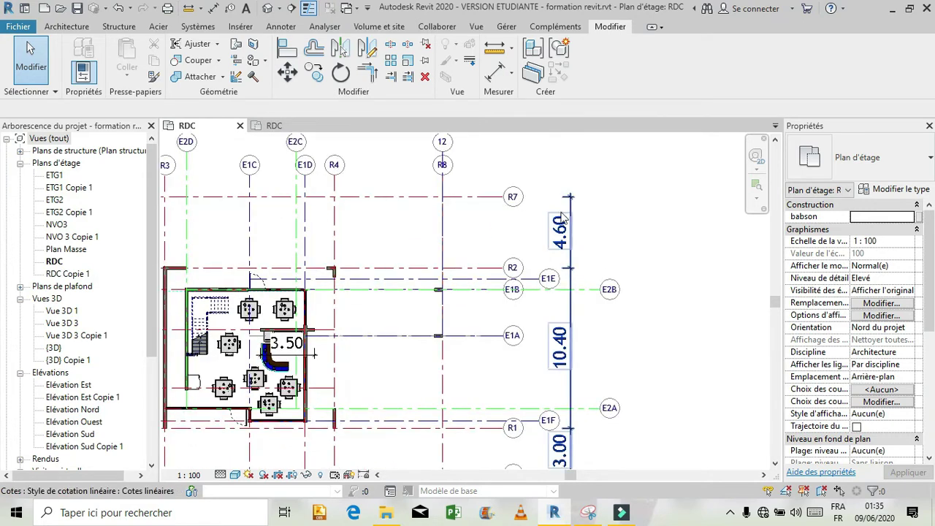
scroll(620, 228, down, 2)
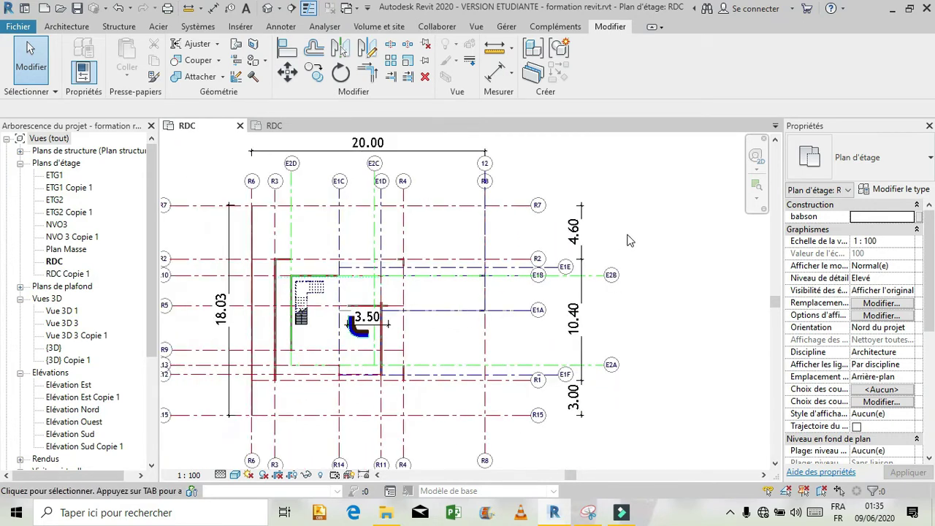
click(505, 28)
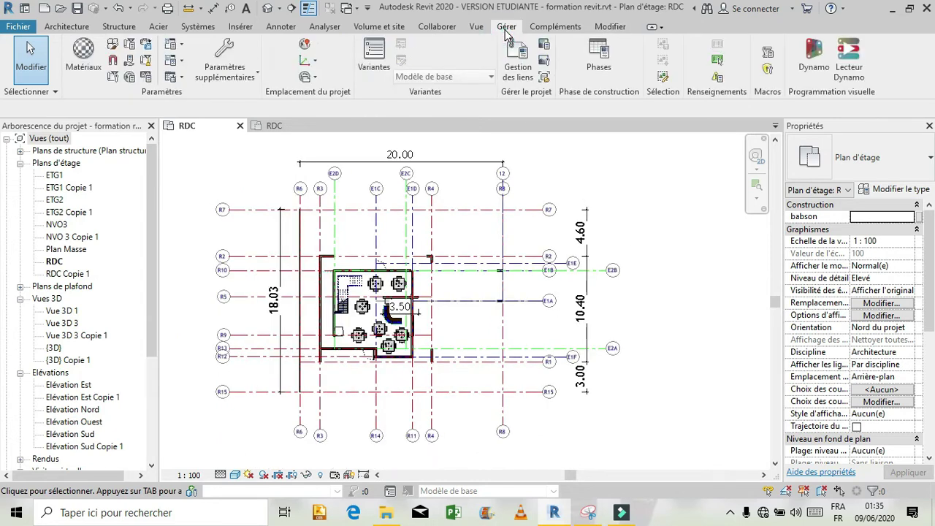
click(145, 78)
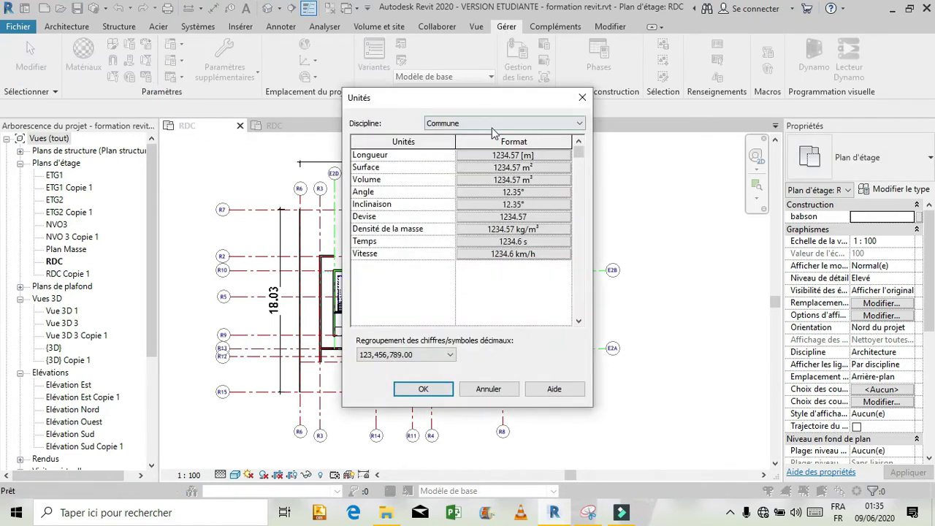
click(523, 159)
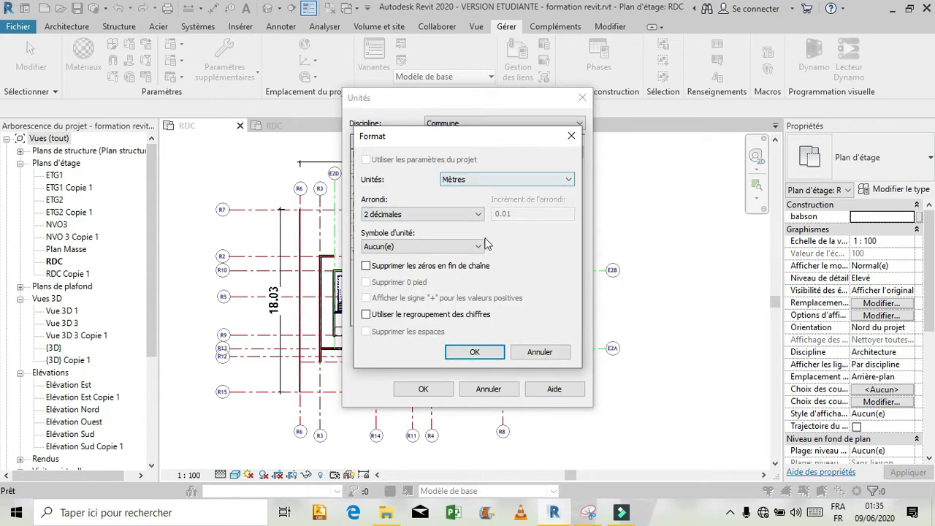
click(409, 214)
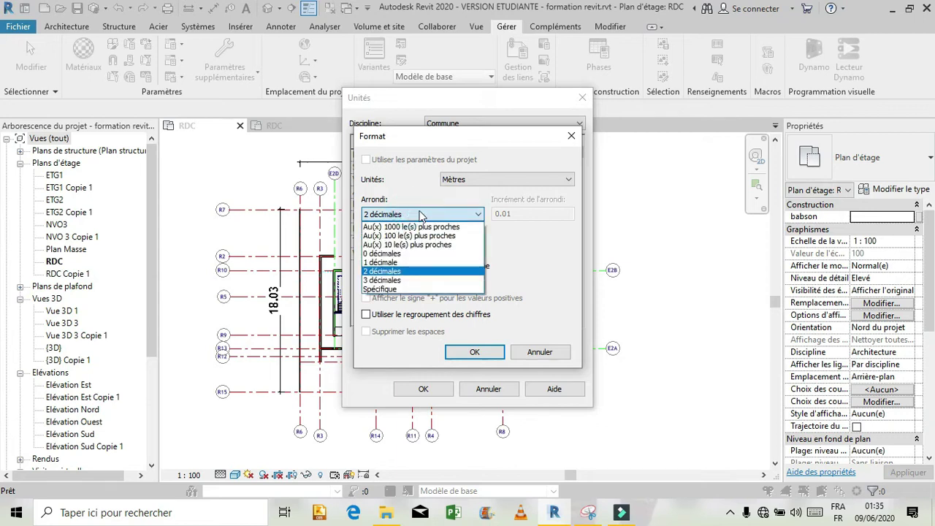
click(380, 272)
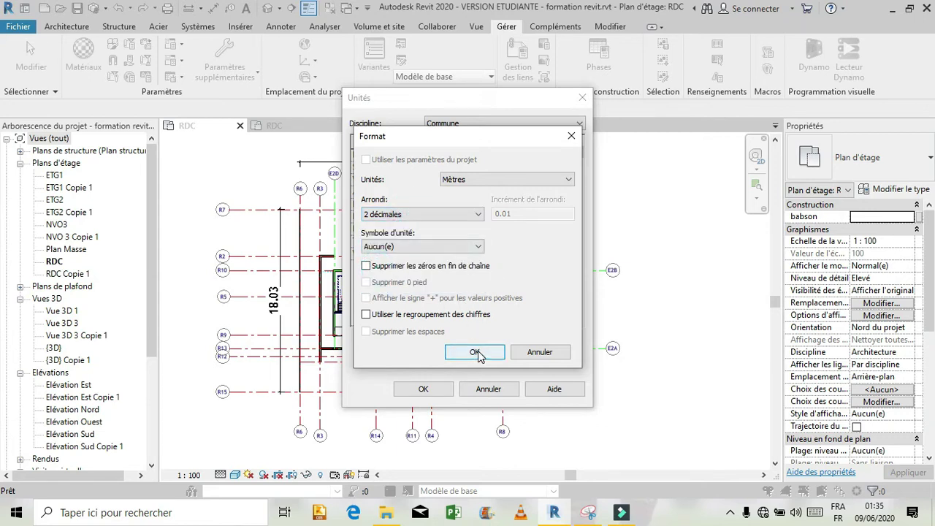
click(539, 352)
click(489, 388)
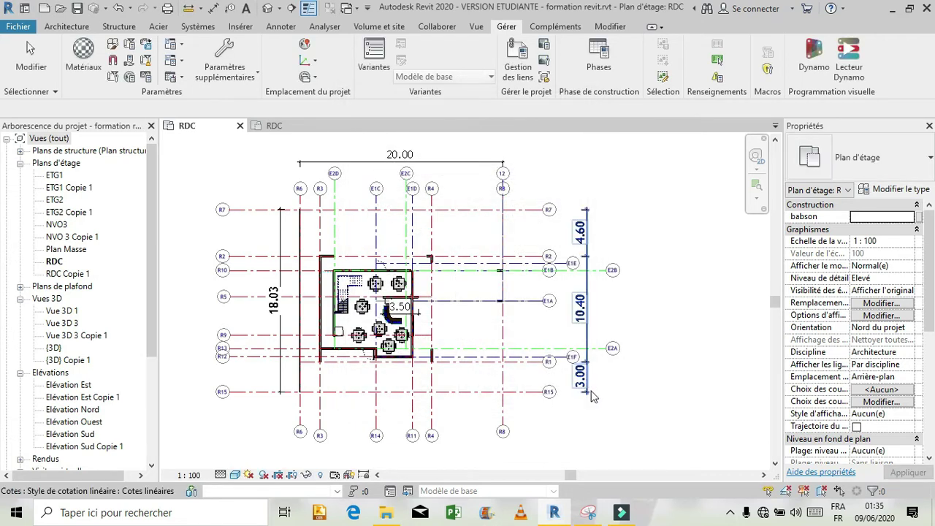
Capture the dimensioned RDC grid plan with Outil Capture d'écran and minimize the capture window.
scroll(593, 395, down, 1)
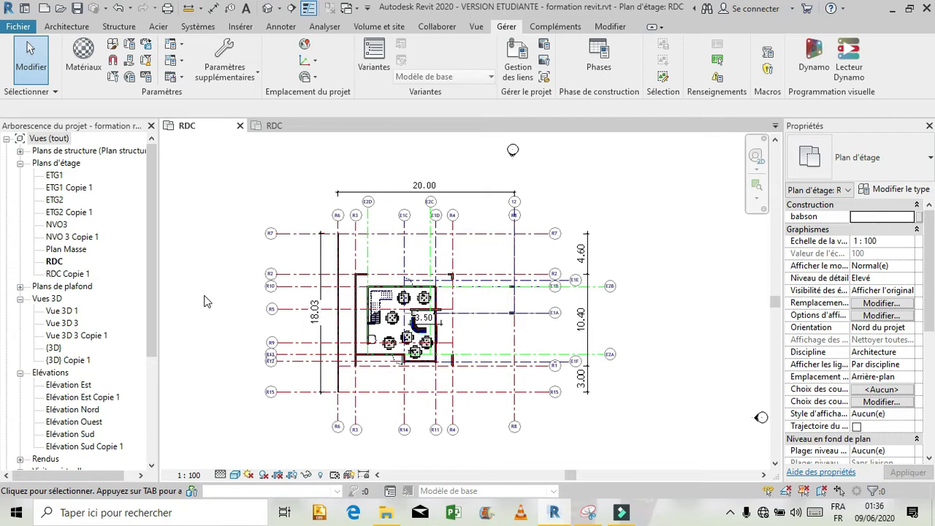
scroll(205, 301, up, 1)
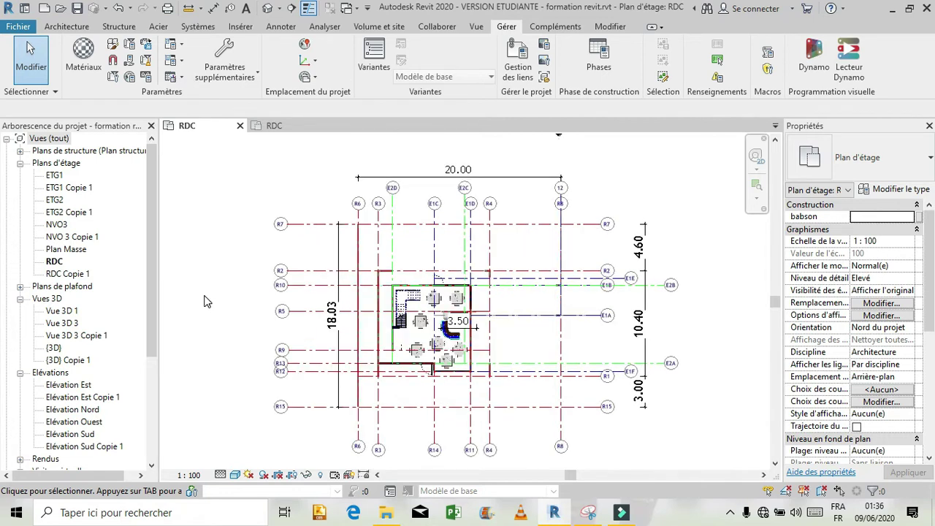
scroll(244, 305, down, 1)
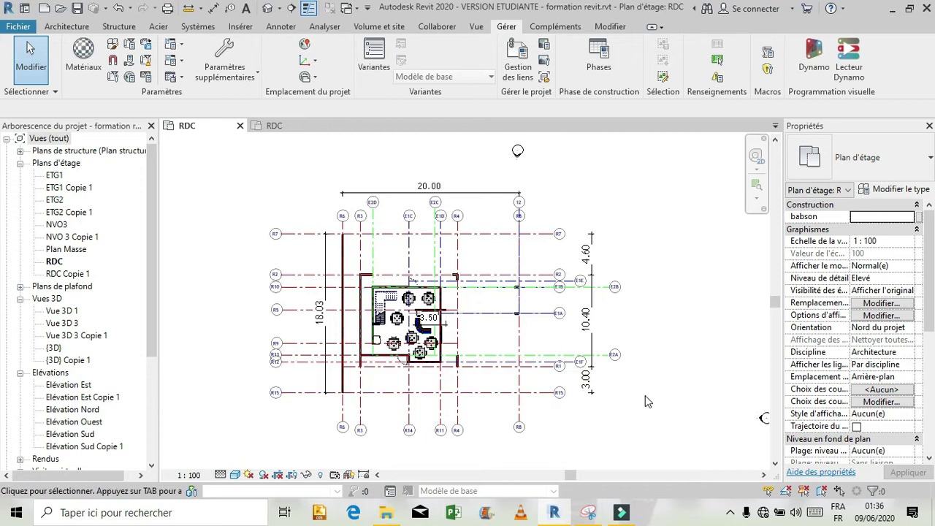
click(588, 512)
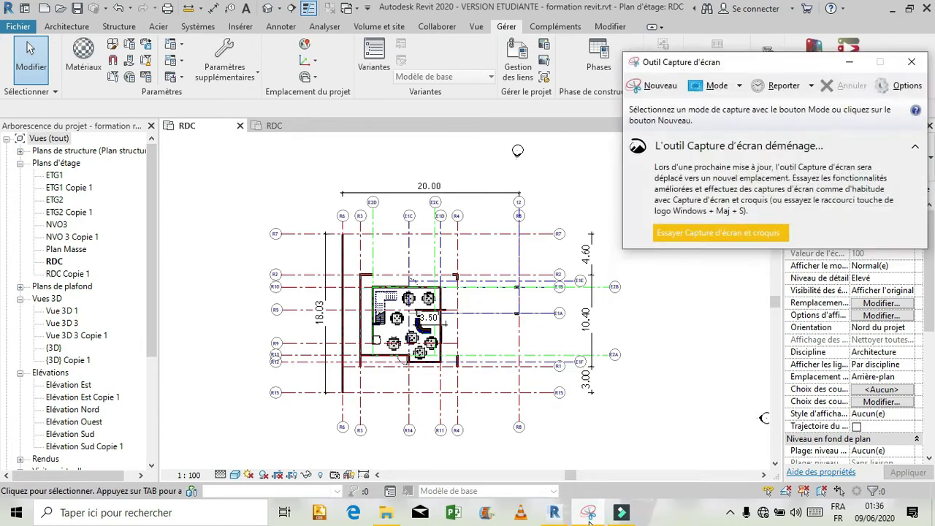
click(655, 86)
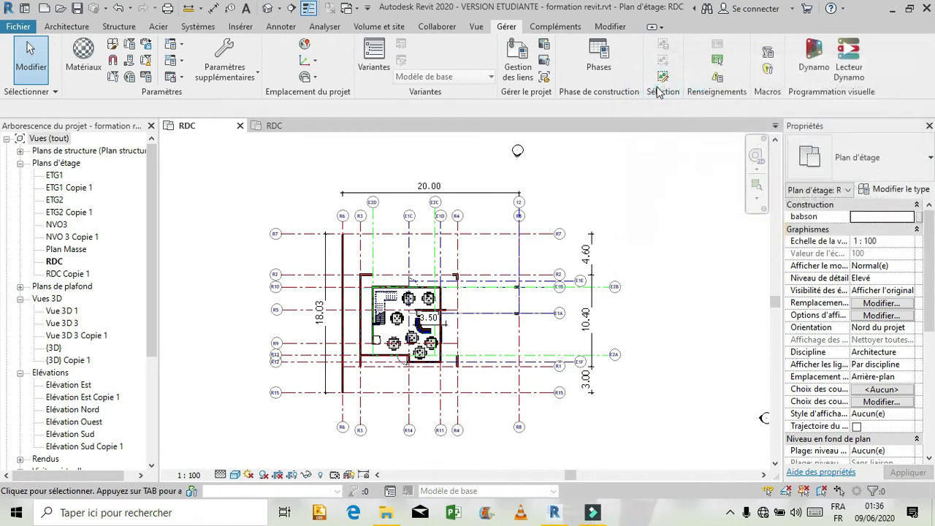
drag(300, 351, 714, 453)
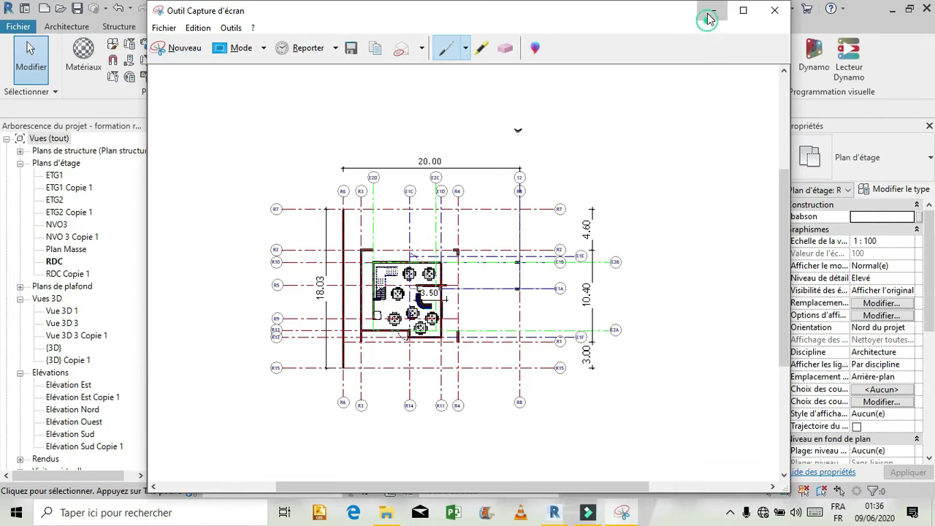
click(712, 11)
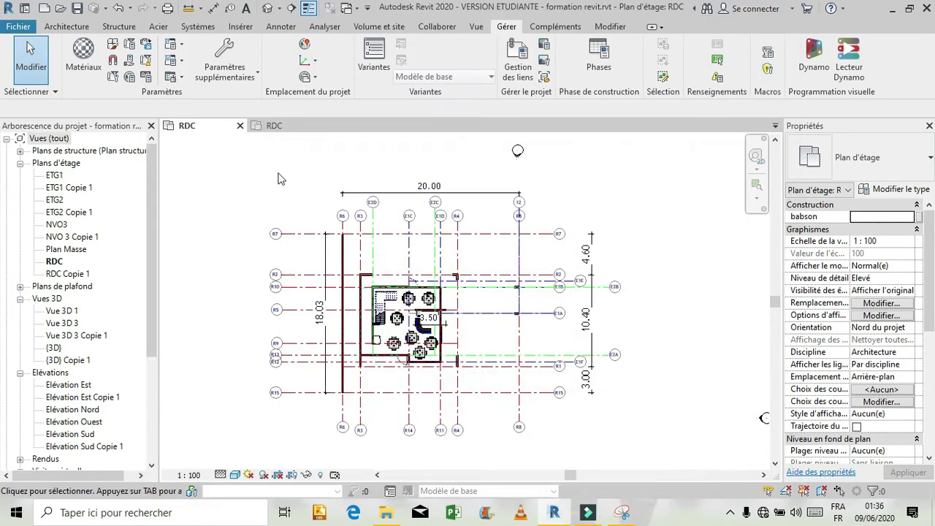
Switch to the RDC plan of Projet1 and delete all existing vertical and horizontal grid lines.
click(296, 123)
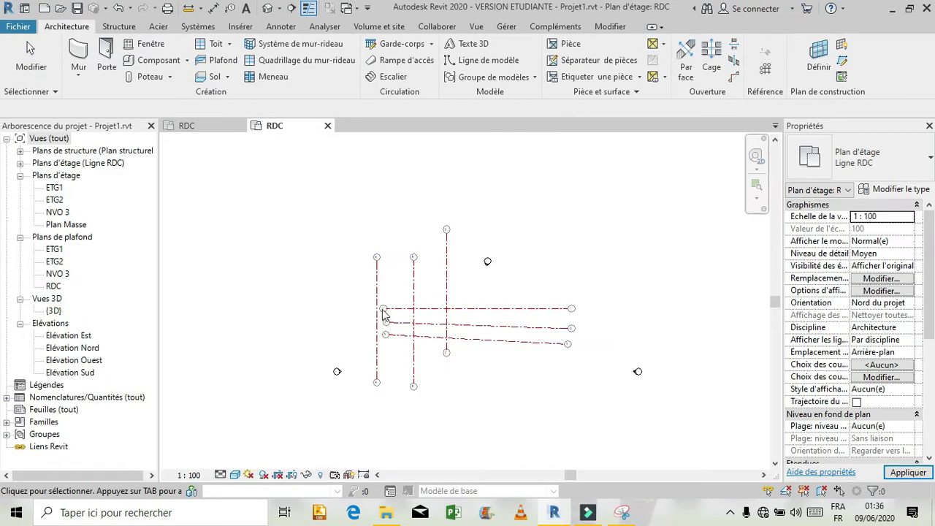
click(378, 298)
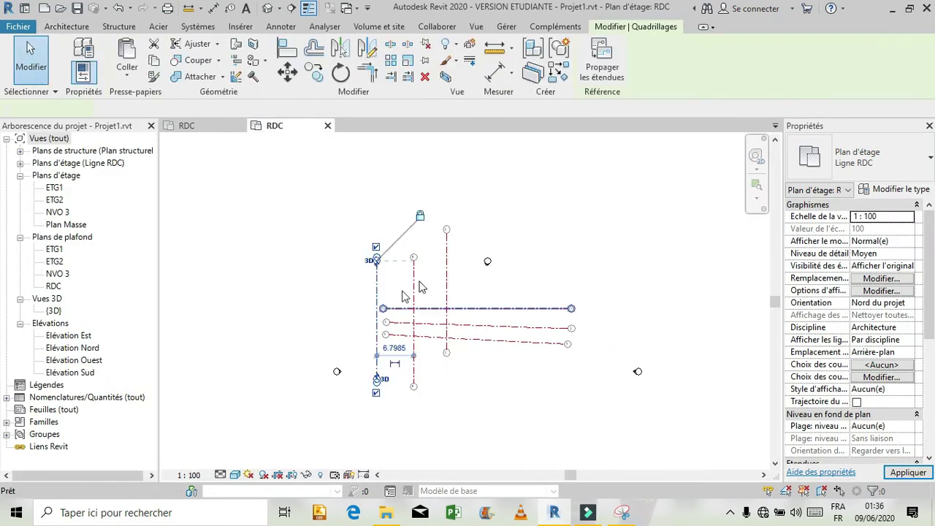
key(Delete)
click(414, 288)
key(Delete)
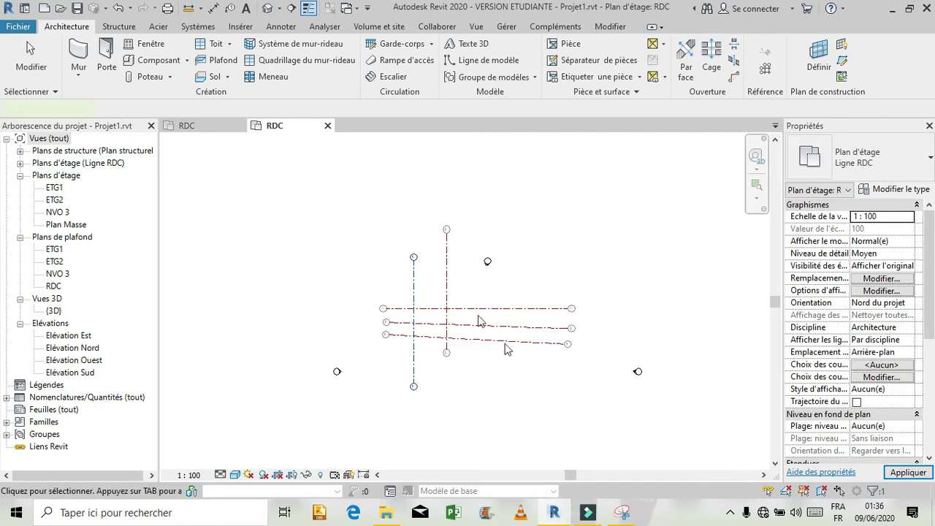
drag(482, 369, 367, 285)
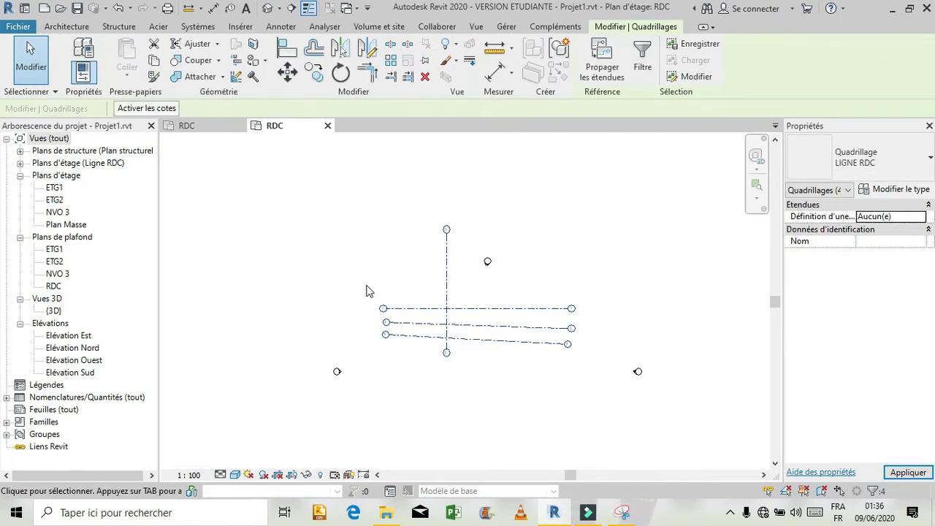
key(Delete)
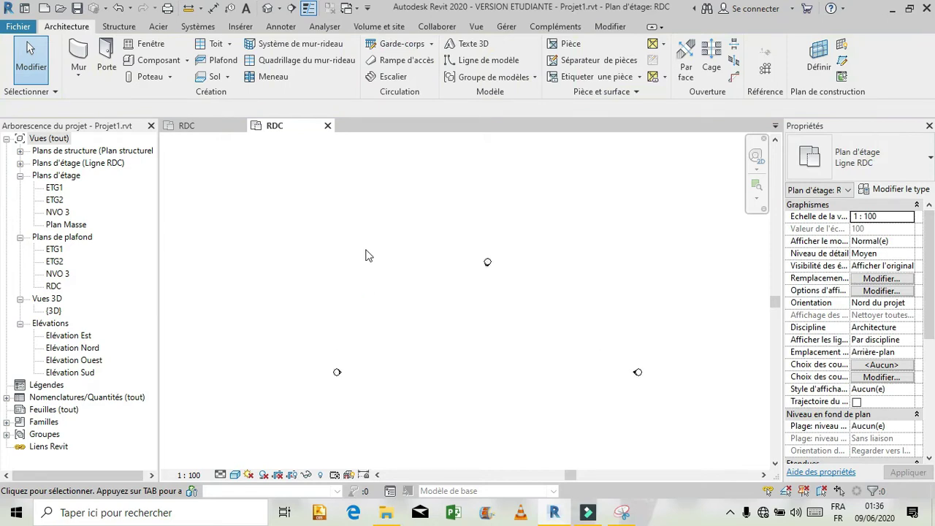
Draw three horizontal LIGNE RDC grids with aligned ends between the elevation markers, spaced about 6.3 m and 7 m from bottom up.
scroll(430, 219, down, 1)
scroll(511, 449, up, 2)
scroll(511, 449, down, 2)
click(623, 513)
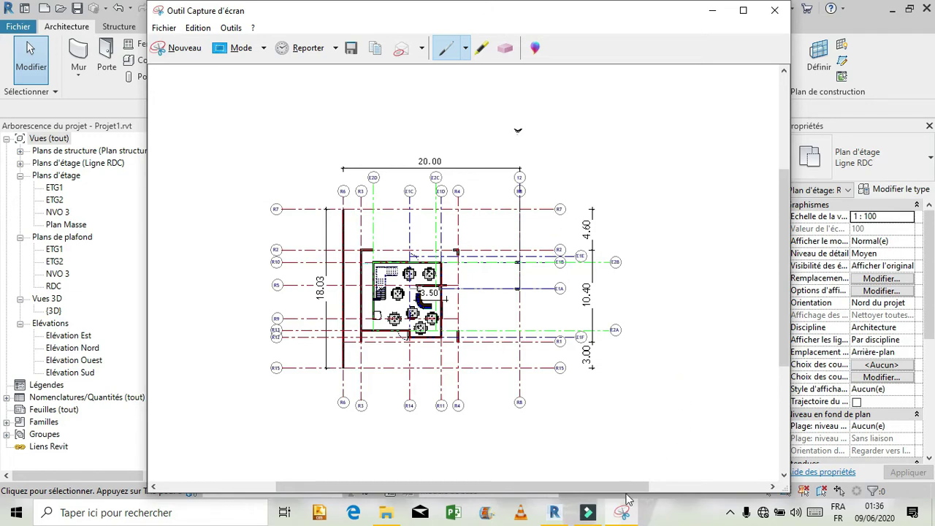
click(630, 520)
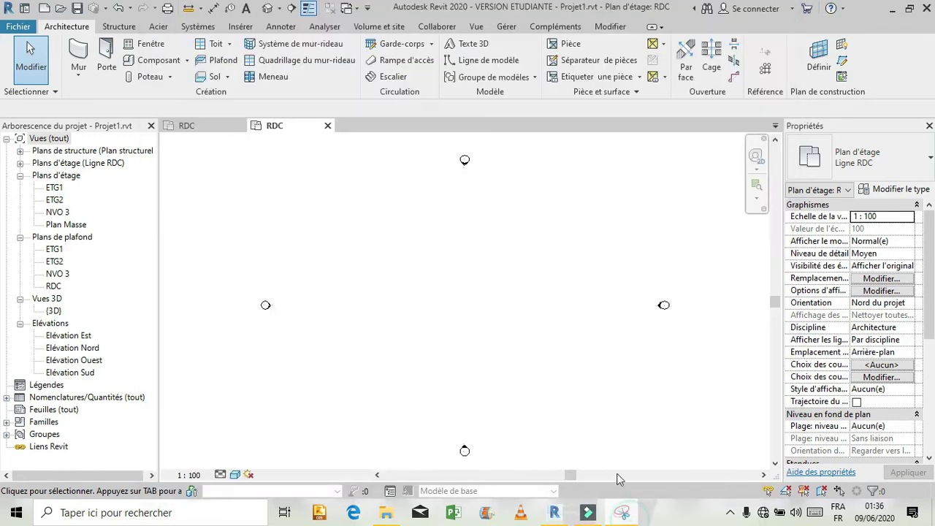
click(771, 73)
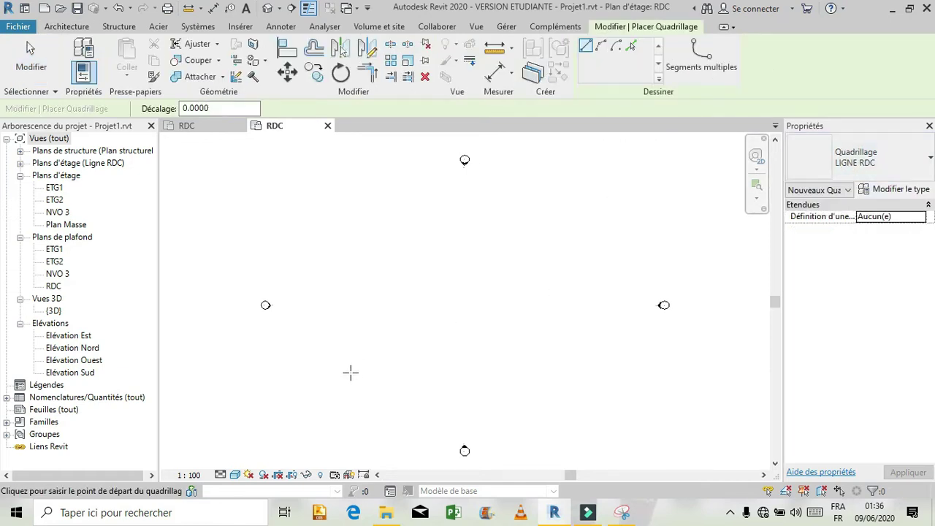
click(310, 379)
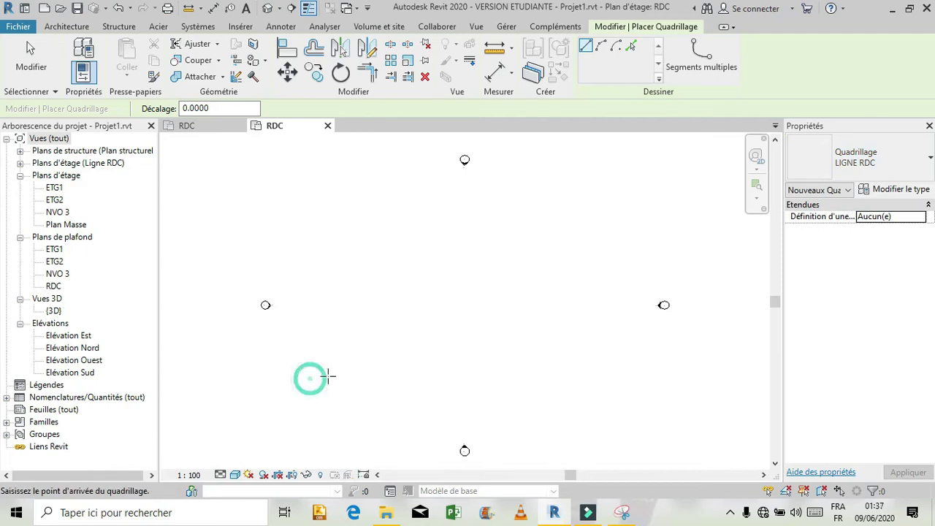
click(567, 379)
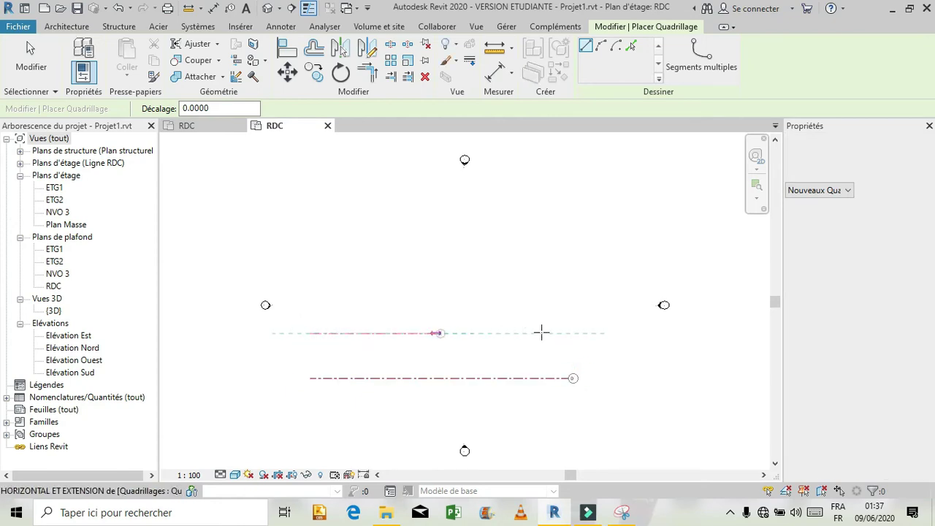
click(573, 331)
click(572, 332)
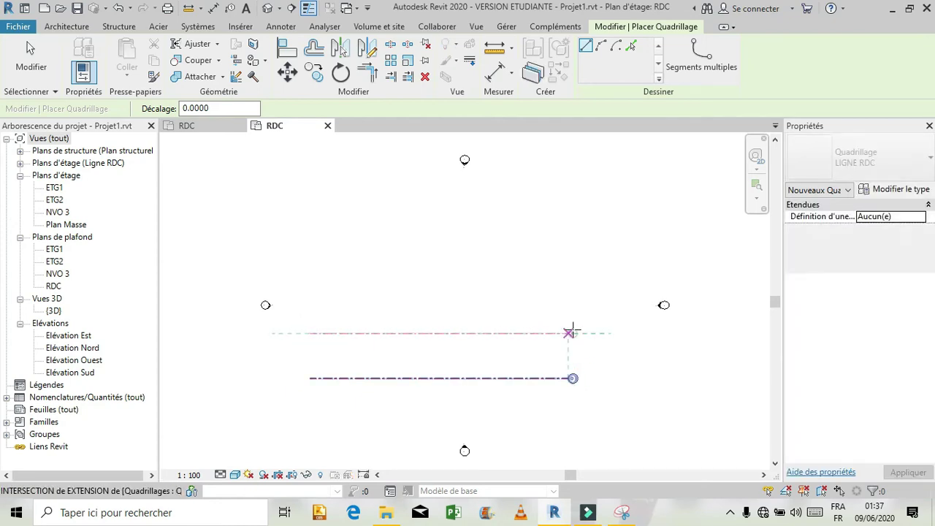
click(310, 283)
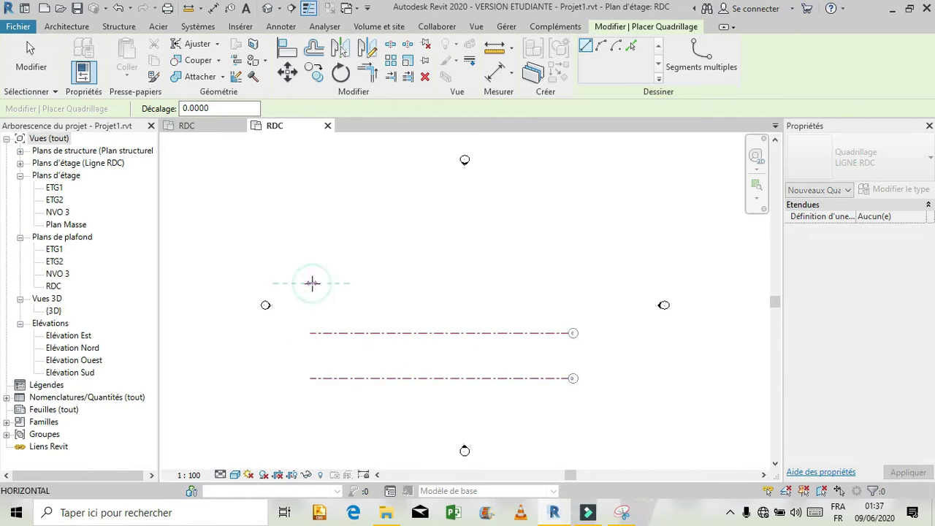
click(569, 278)
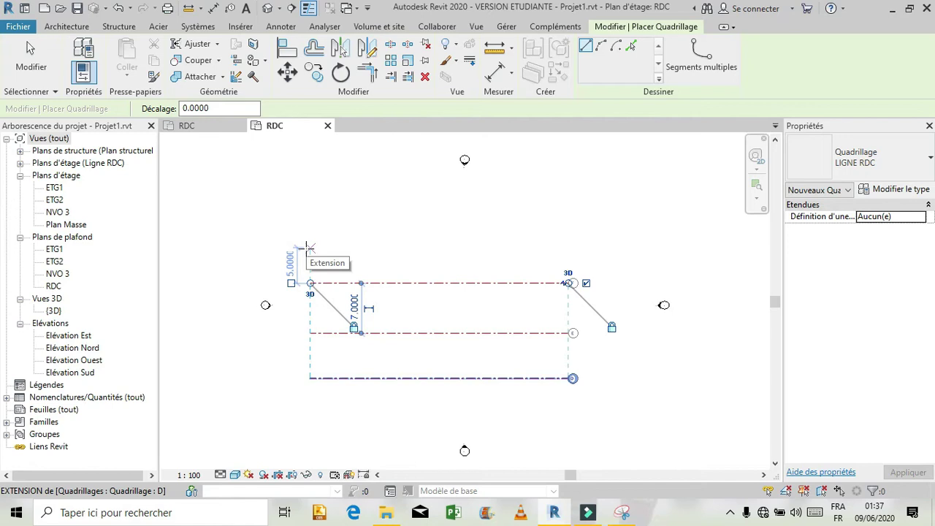
Add a fourth horizontal grid 7 m above the uppermost one, aligned with its ends, and finish placing grids.
text(7)
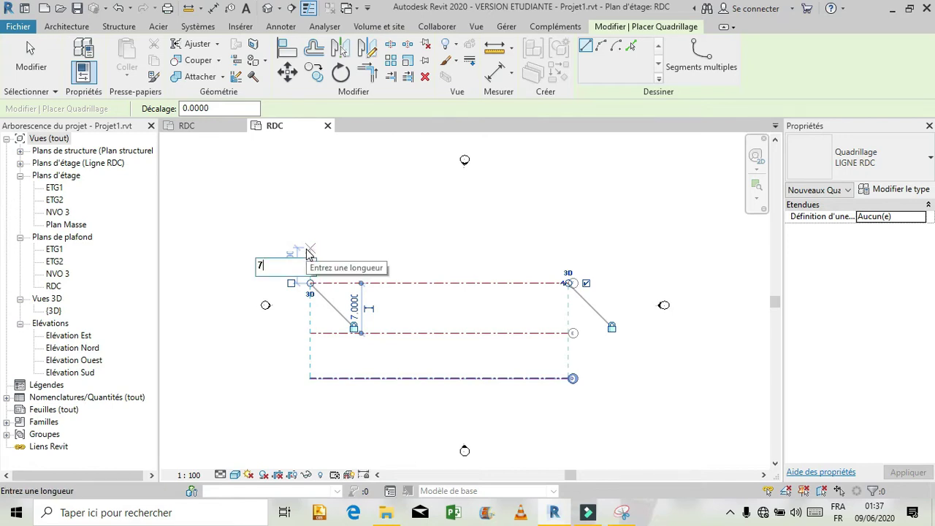
key(Return)
click(308, 241)
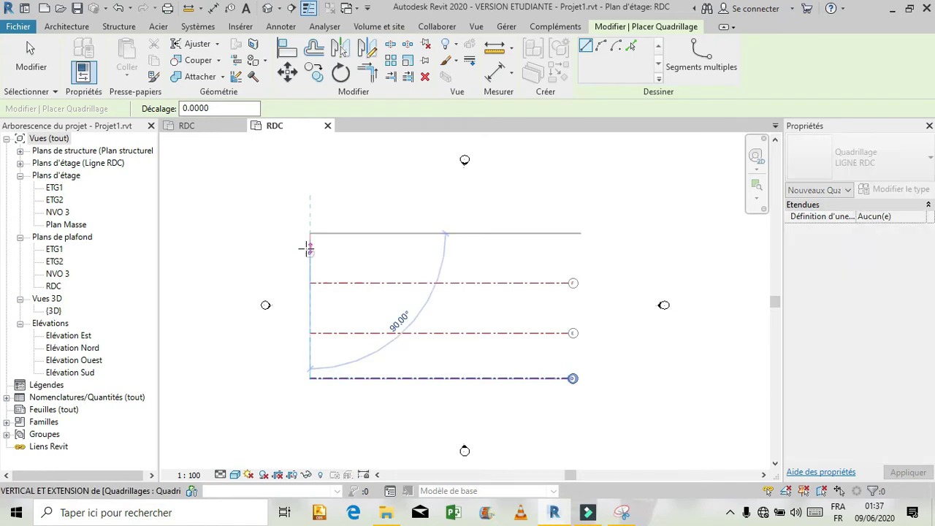
click(567, 233)
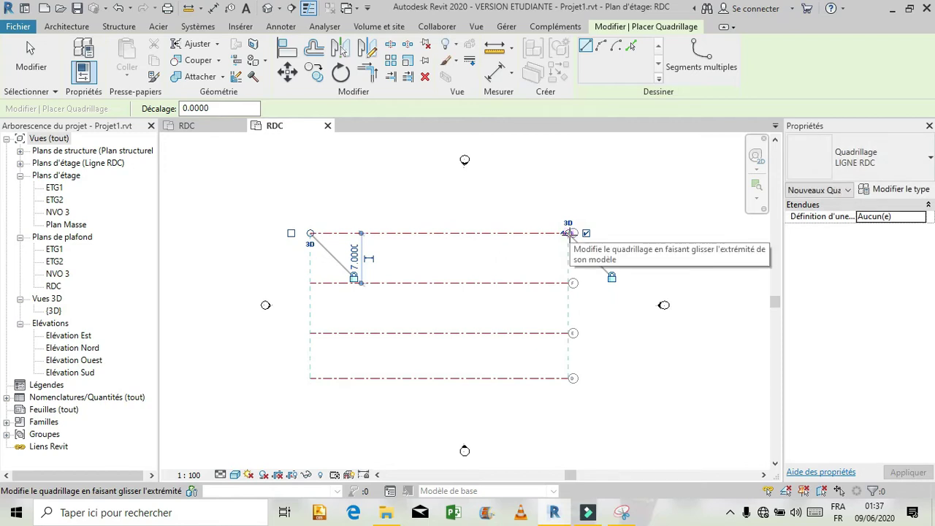
key(Escape)
key(Escape)
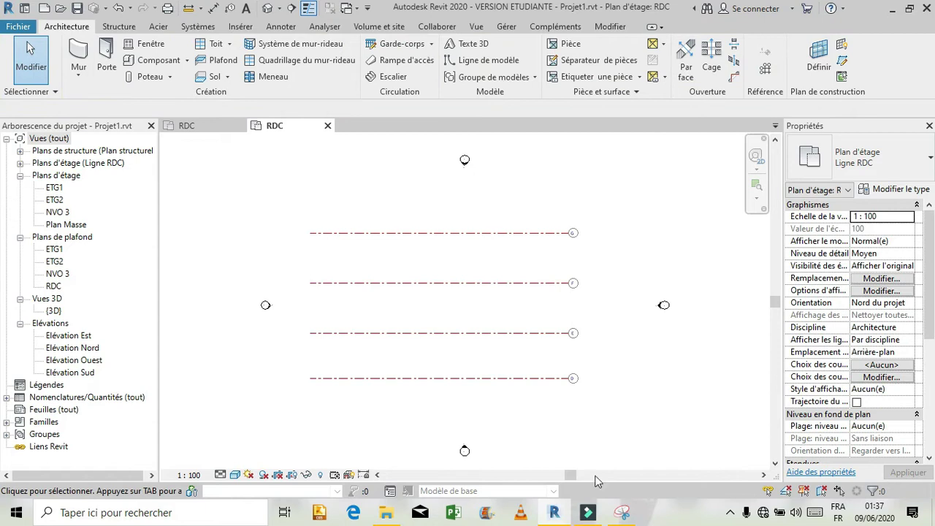
Check the captured reference plan and move grid E to 3 m above grid D.
click(622, 513)
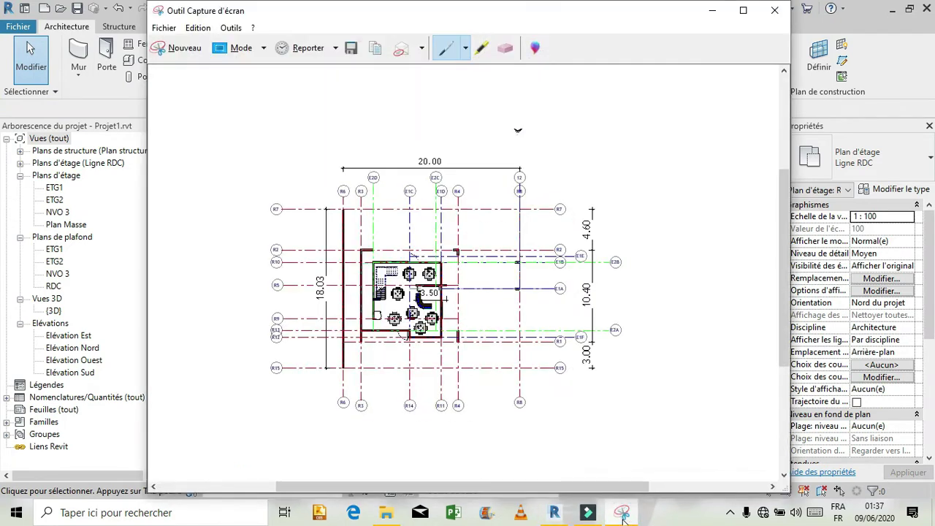
click(622, 514)
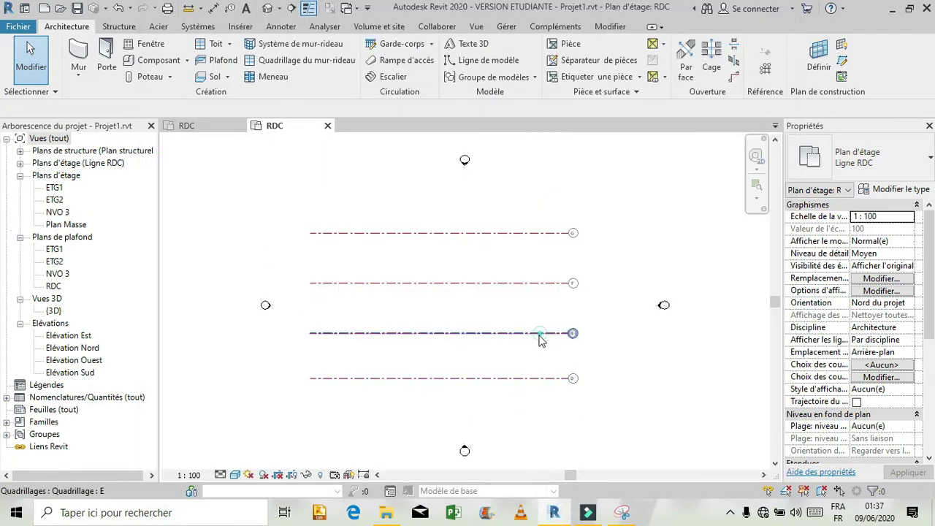
click(539, 334)
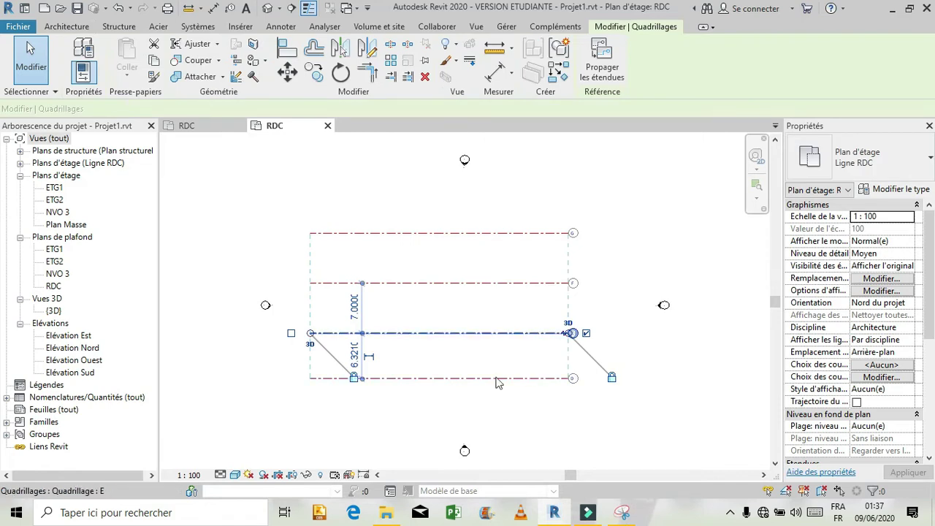
click(354, 358)
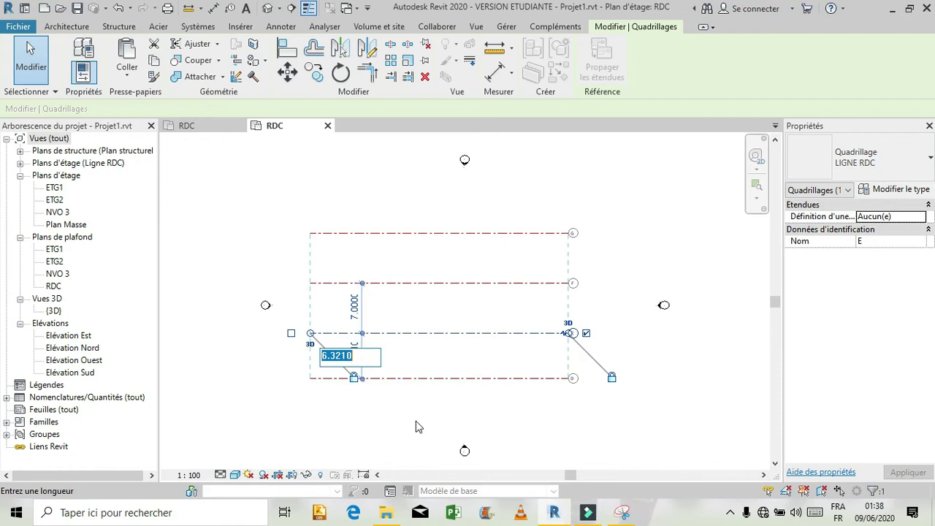
text(3)
key(Return)
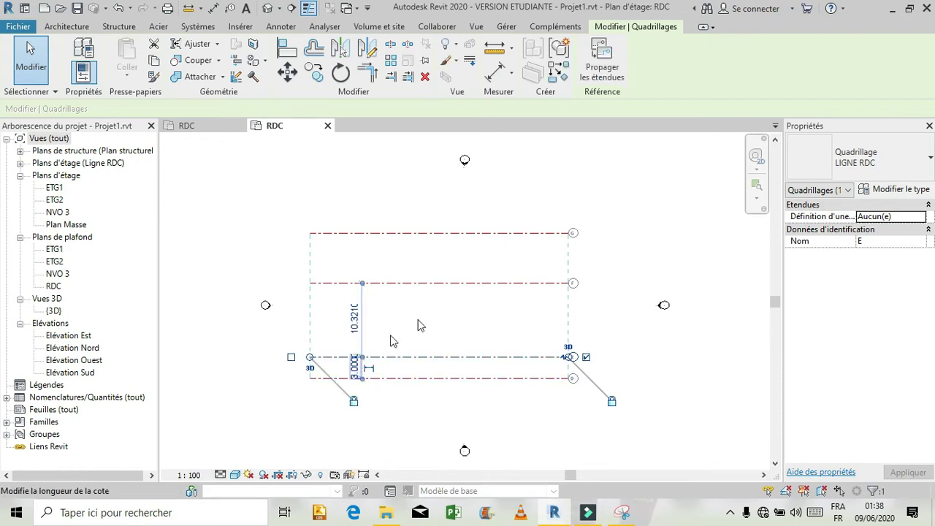
Consult the captured plan again and set grid F's distance from grid E to 10.40 m.
click(620, 510)
click(621, 510)
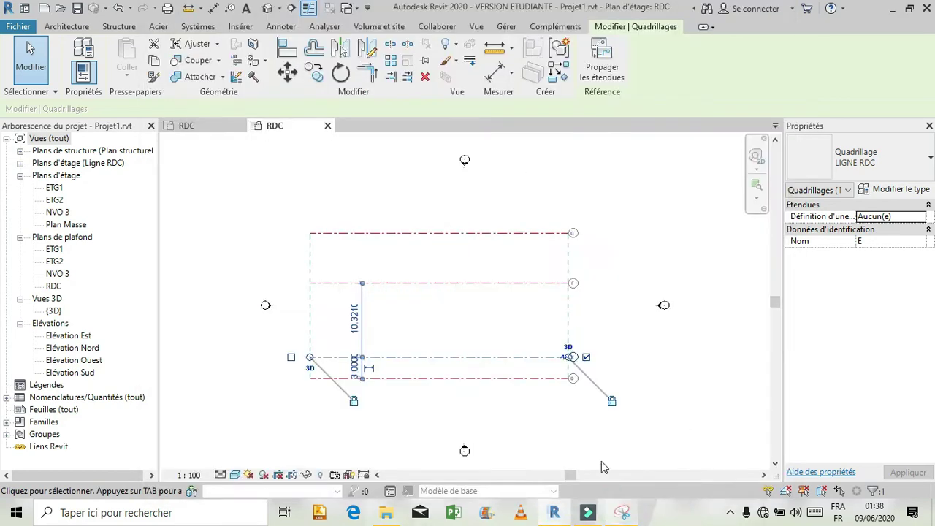
click(431, 284)
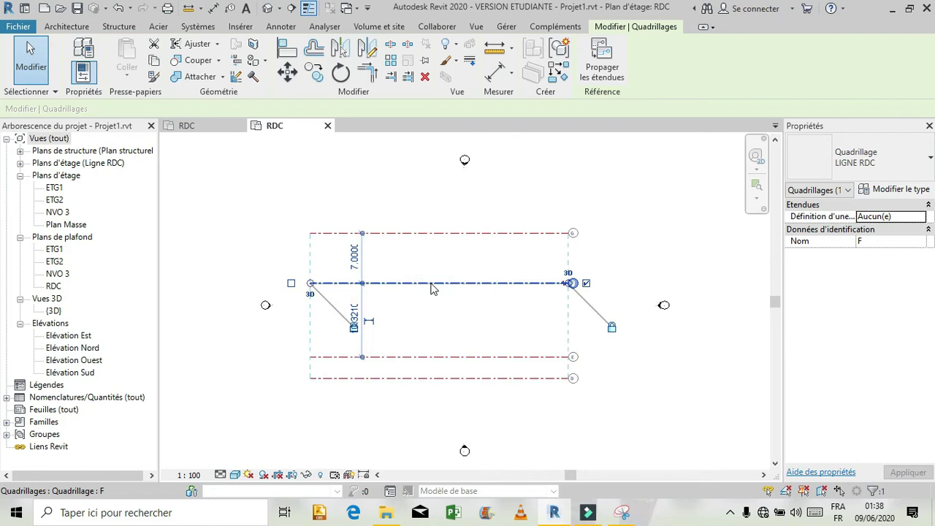
click(354, 313)
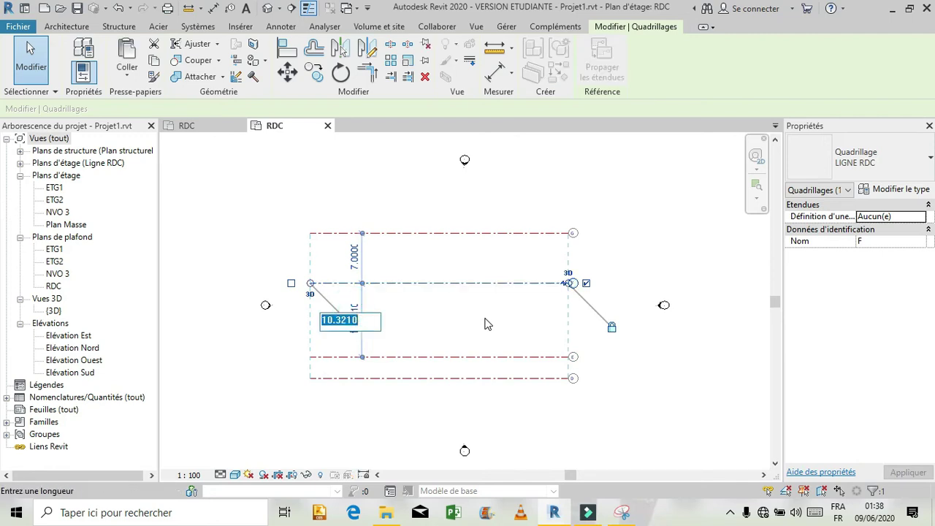
text(10.40)
key(Return)
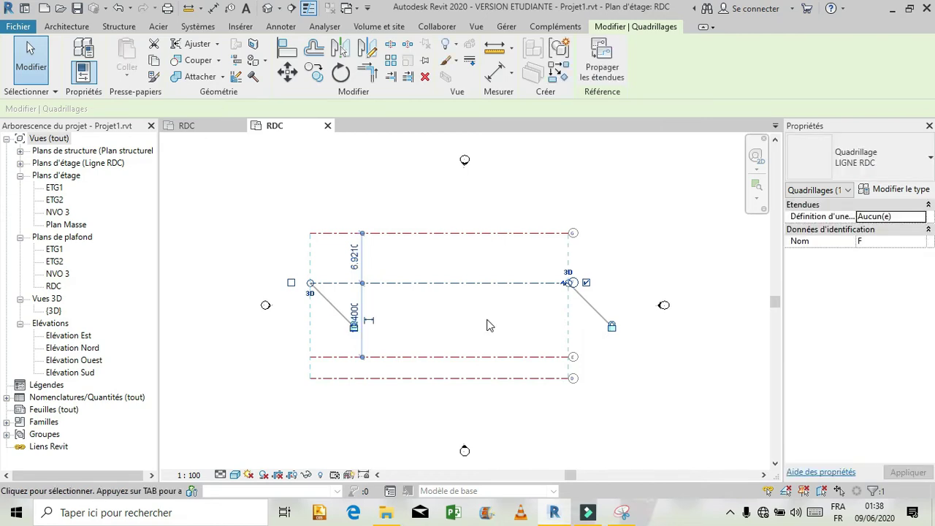
click(488, 322)
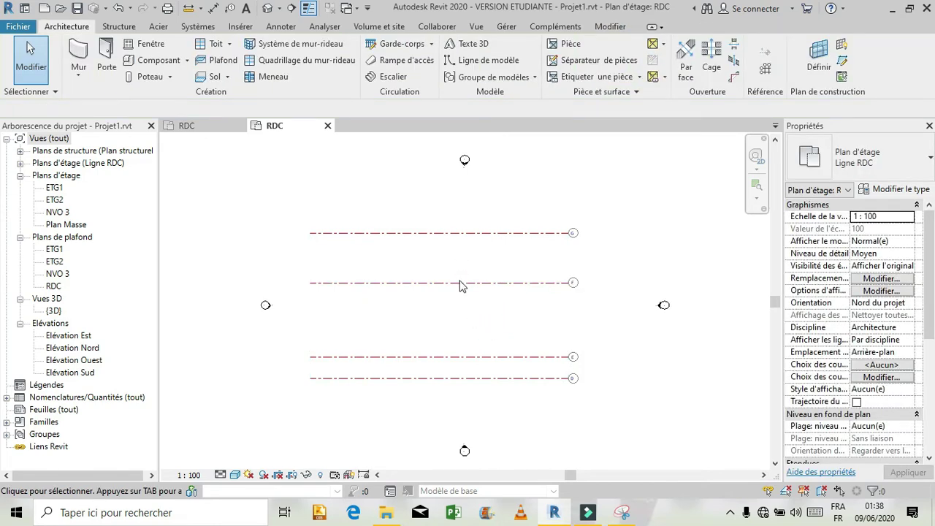
Set the distance between grids G and F to 4.60 m, comparing with the captured reference plan.
click(620, 513)
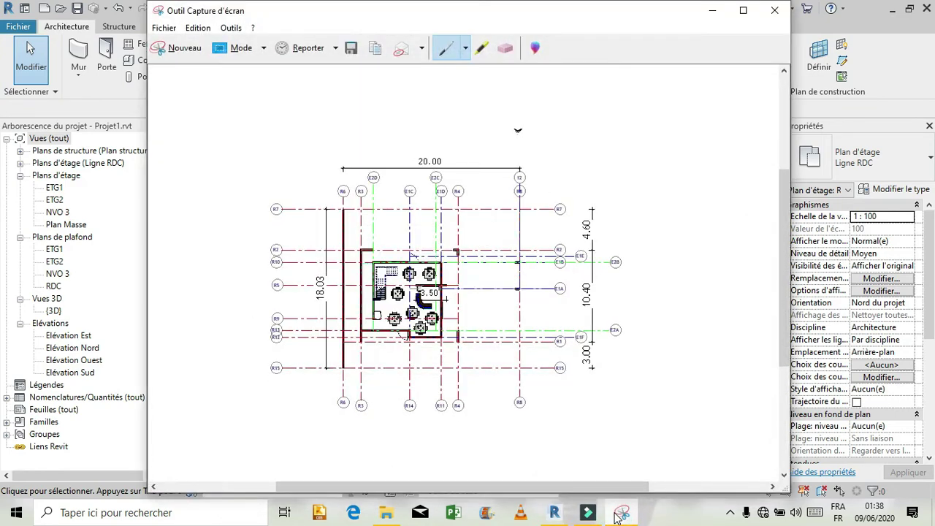
click(619, 513)
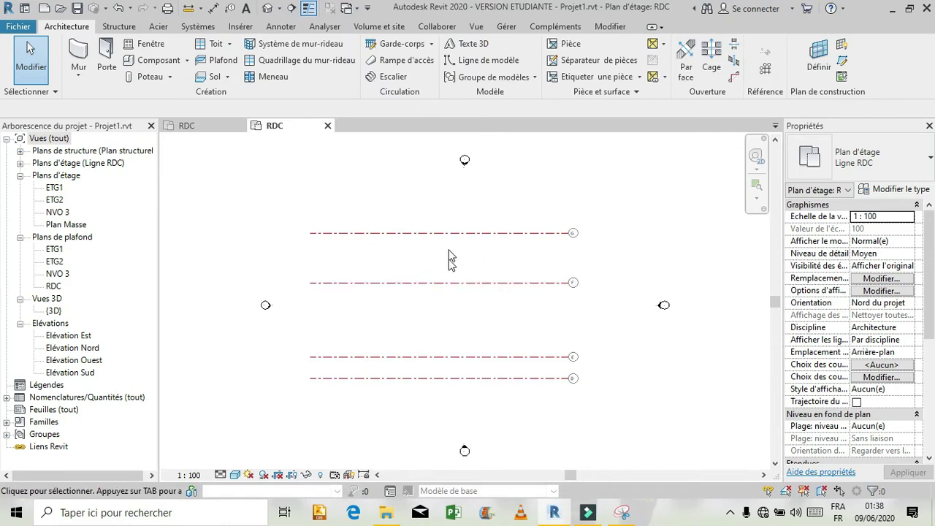
click(483, 234)
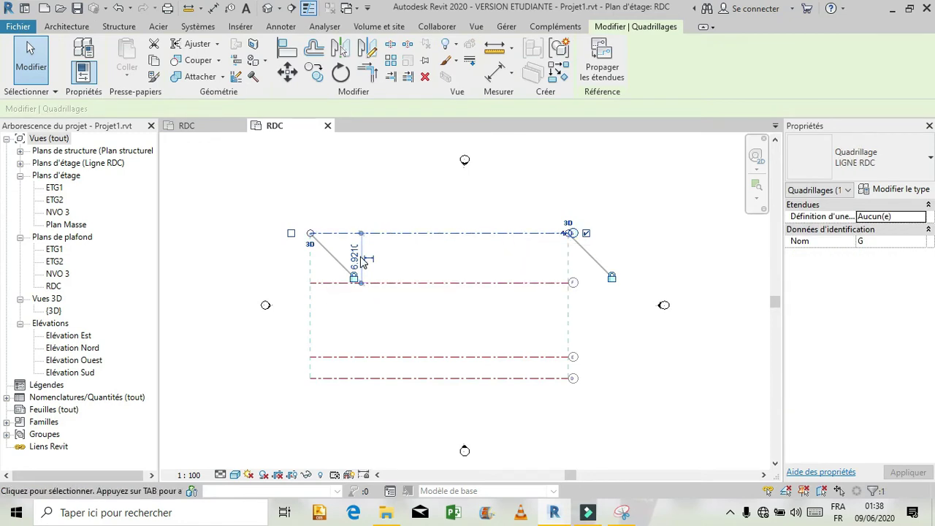
click(355, 255)
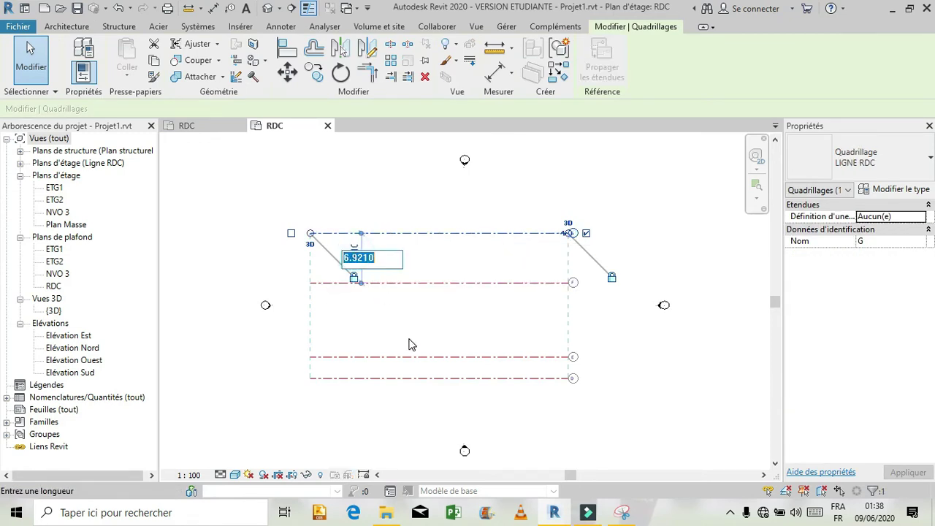
text(4.)
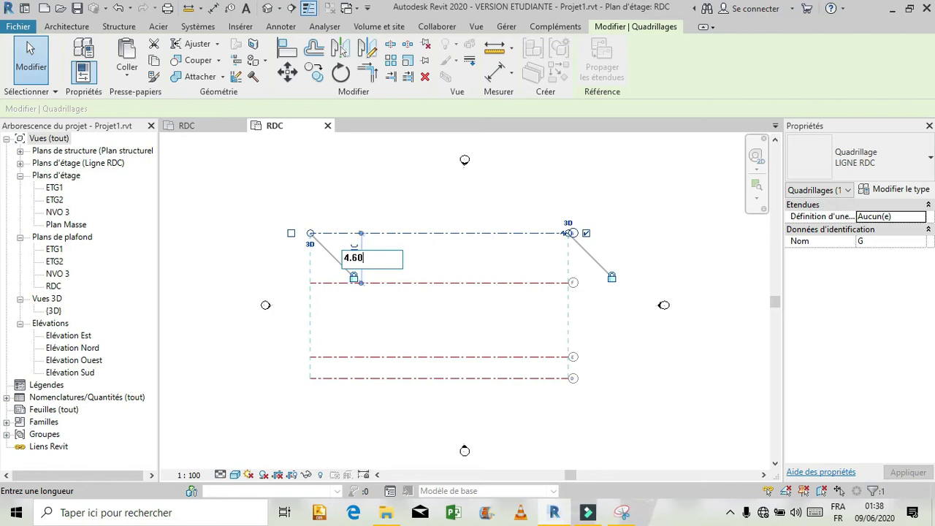
text(60)
key(Return)
click(626, 334)
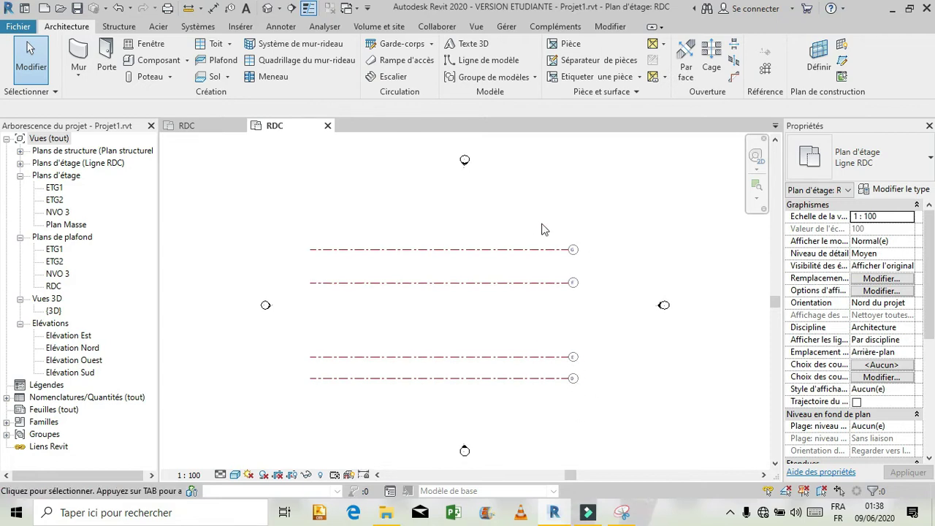
click(622, 512)
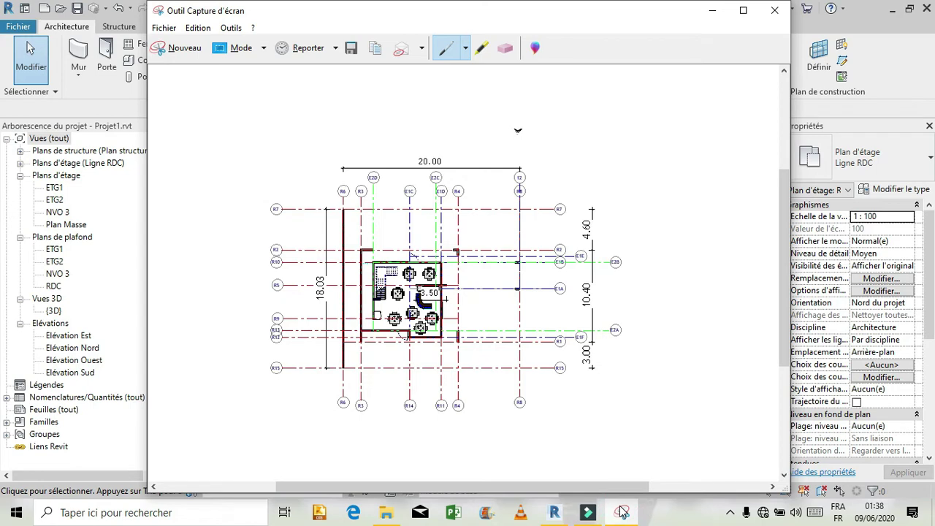
click(621, 512)
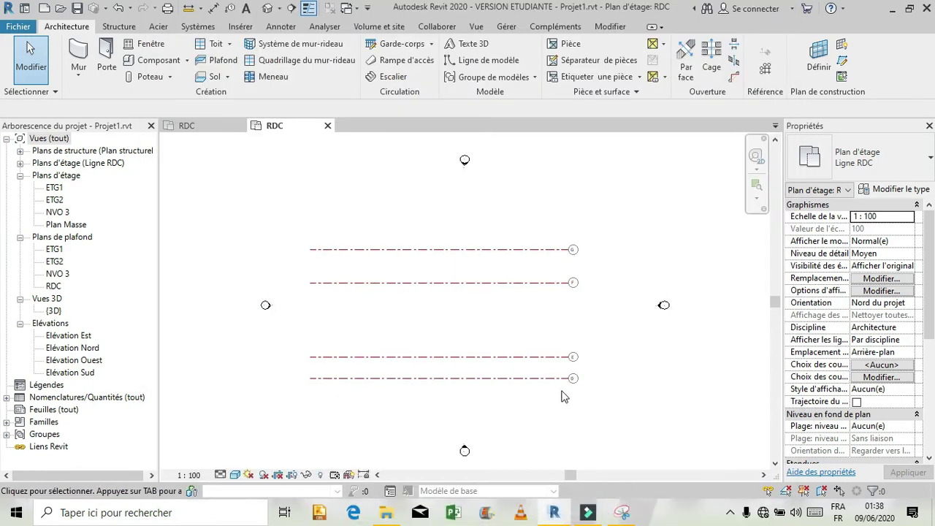
Rename the lowest horizontal grid, D, as R15.
scroll(569, 386, up, 2)
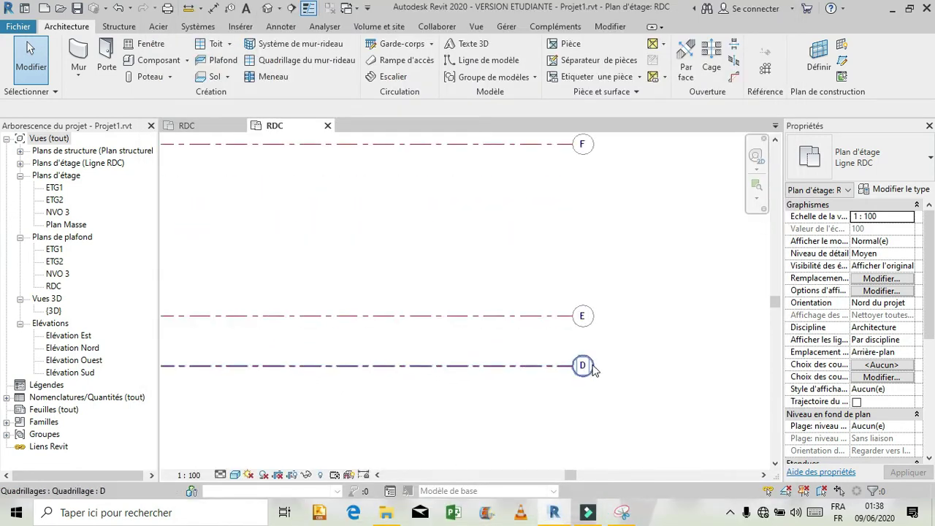
click(589, 371)
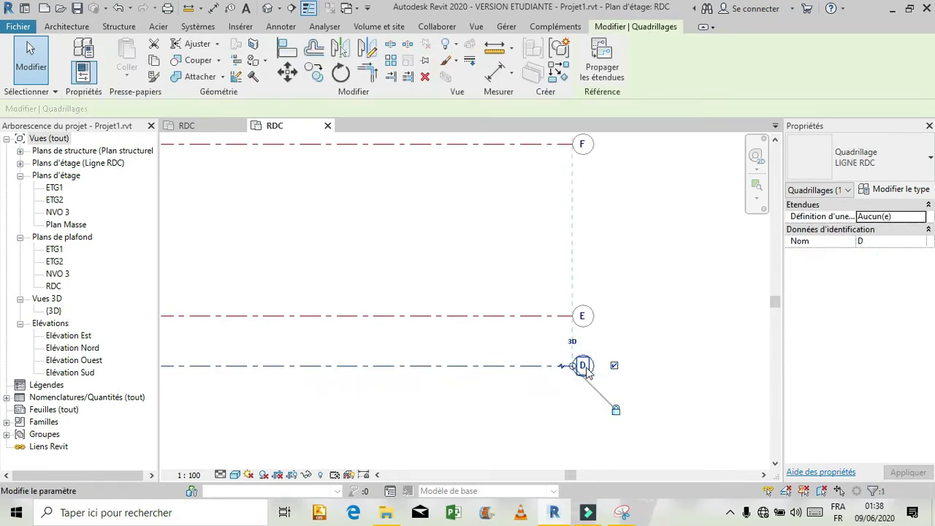
click(585, 369)
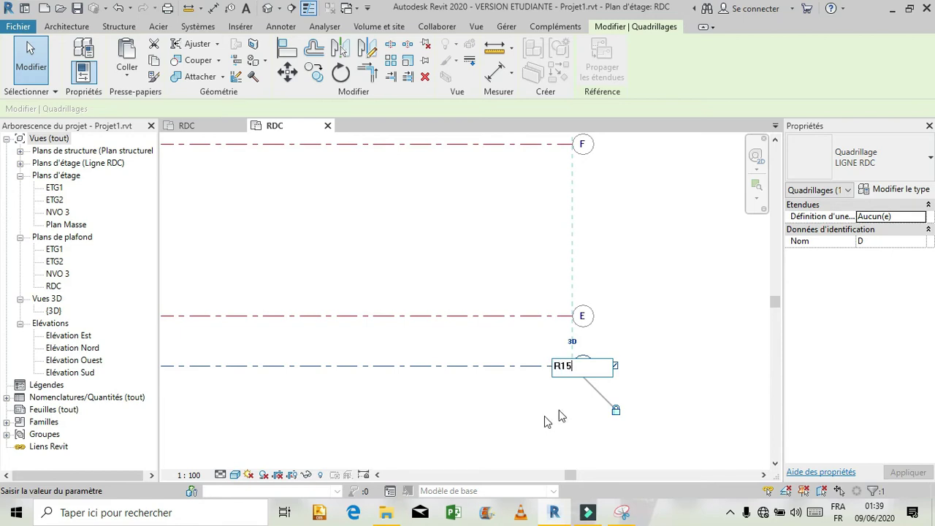
key(Return)
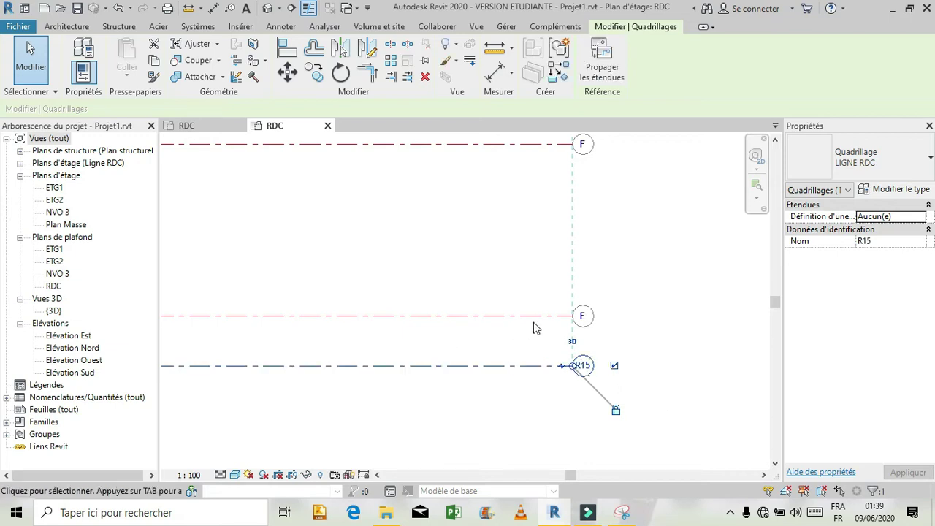
Rename grid E, just above R15, as R3.
click(559, 315)
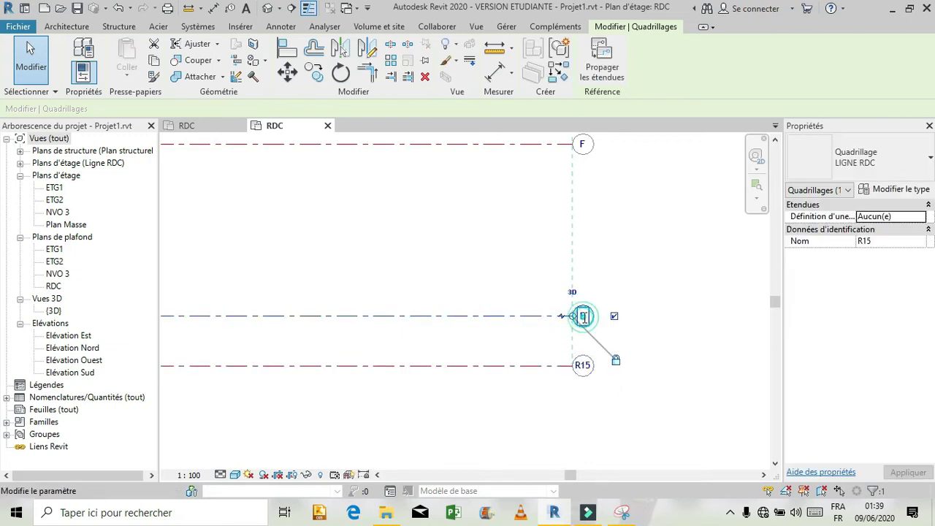
click(582, 315)
text(R3)
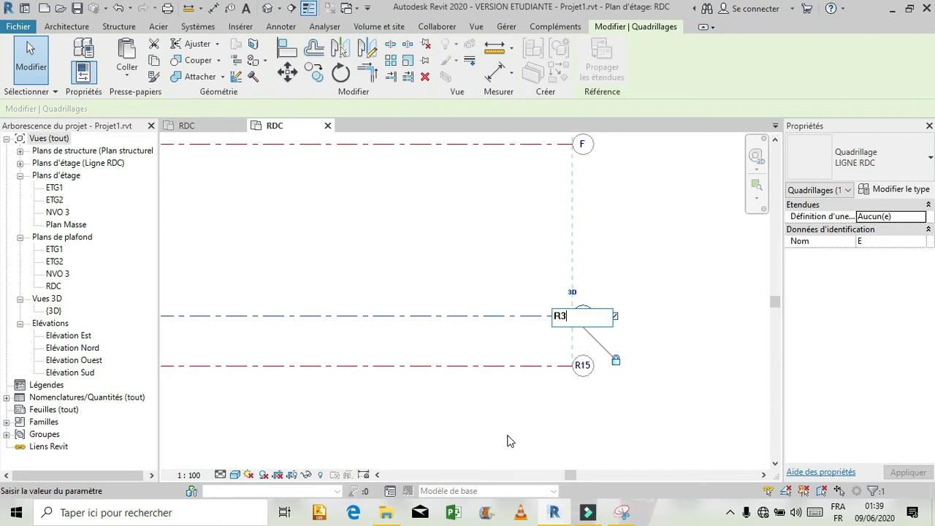
key(Return)
click(507, 429)
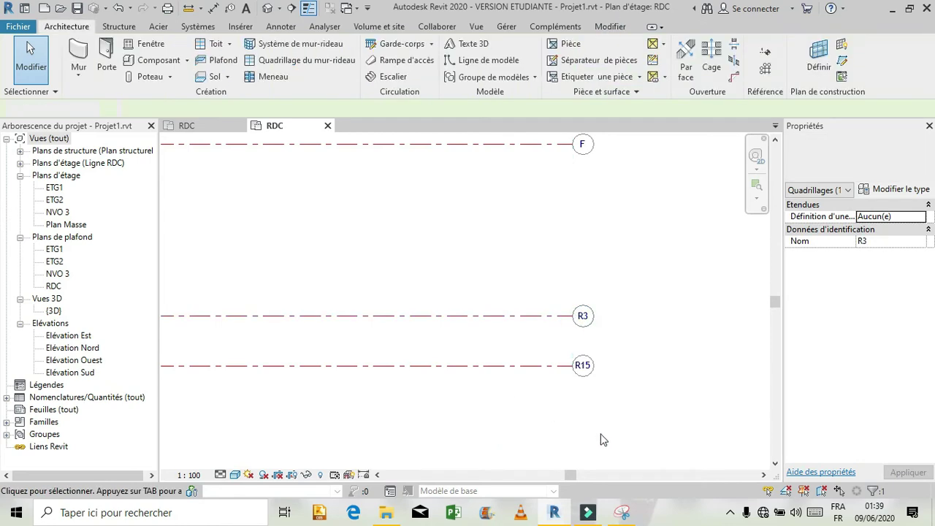
Check the captured reference plan and rename the grid just above R15 as R1.
click(622, 512)
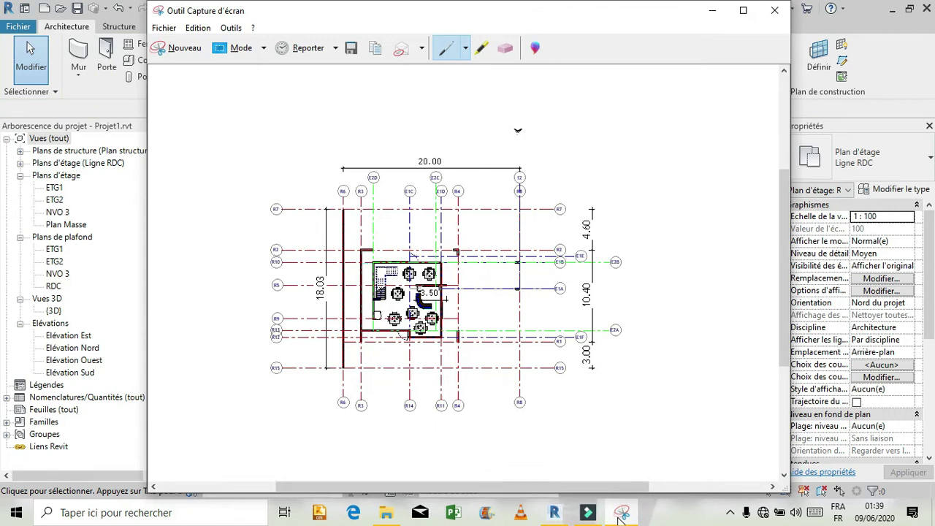
click(622, 514)
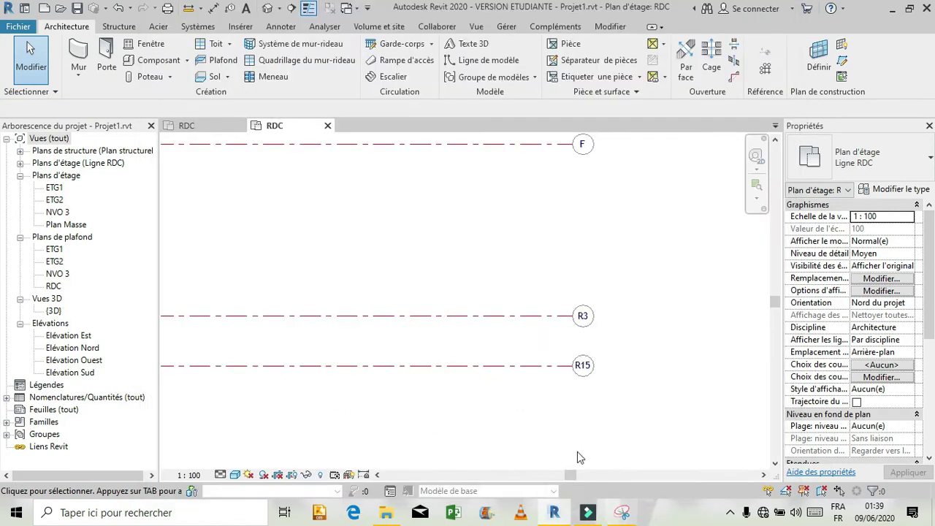
click(561, 318)
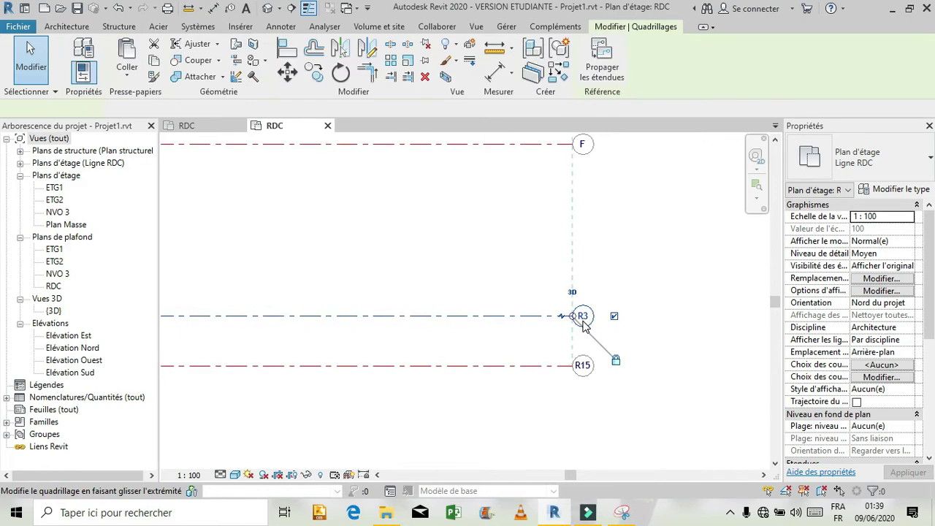
click(582, 316)
click(587, 319)
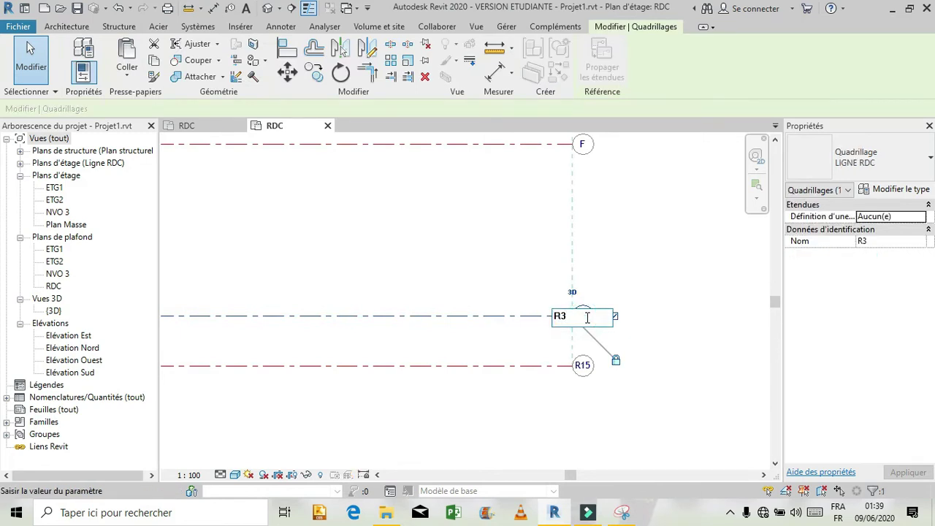
text(1)
key(Return)
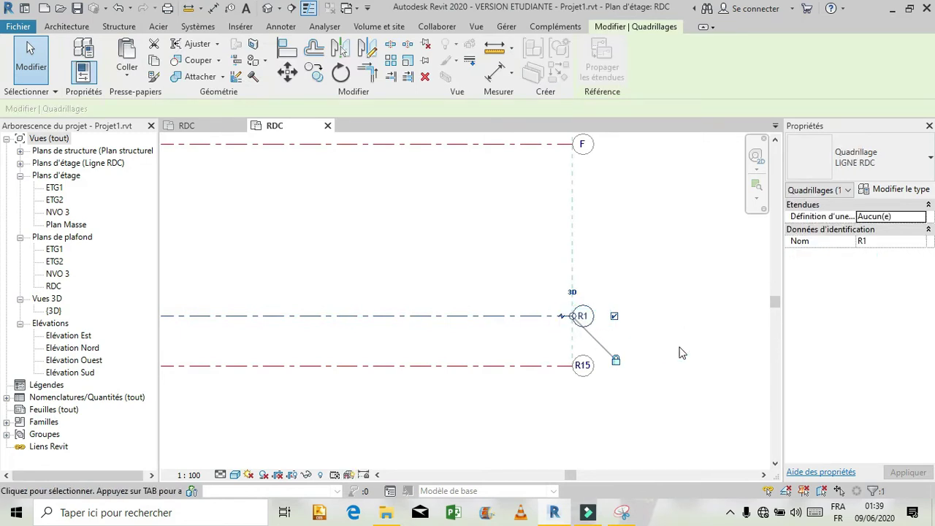
Consult the captured reference plan for the remaining grid names and rename grid F as R2.
click(620, 517)
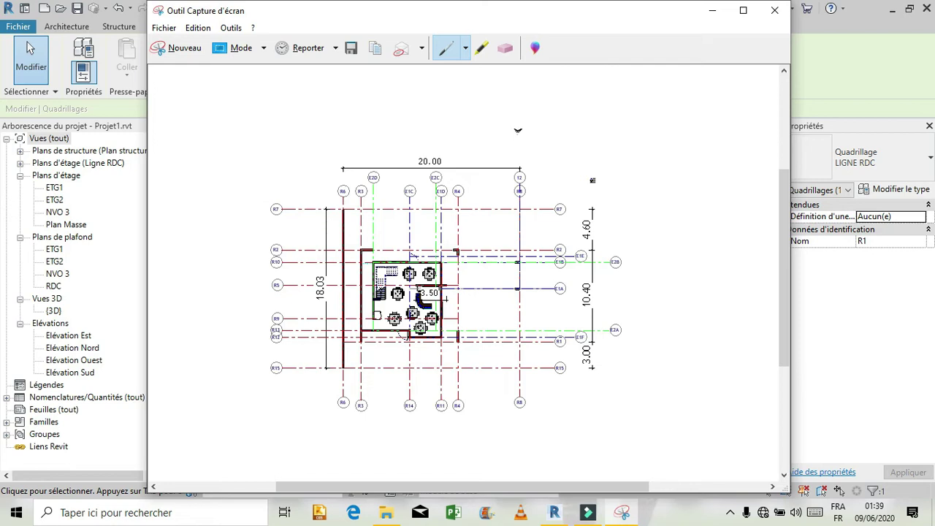
scroll(541, 263, up, 1)
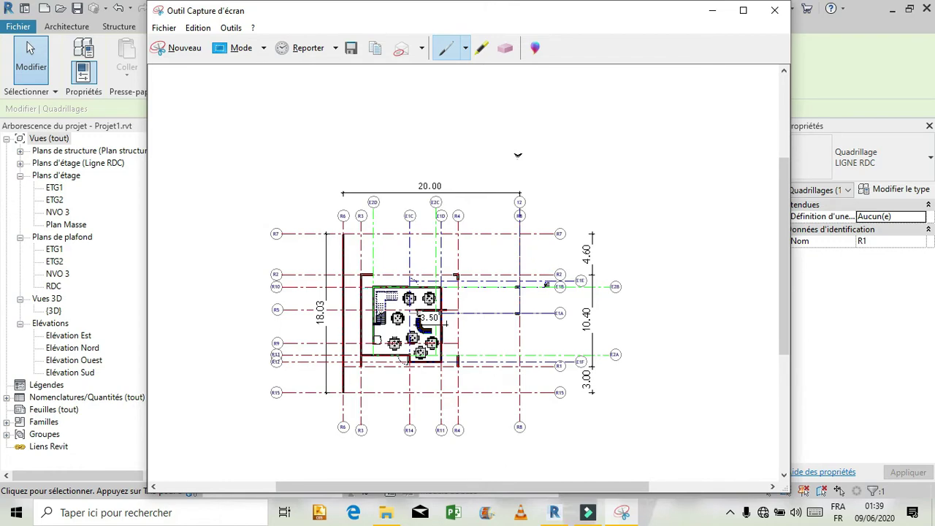
click(711, 13)
scroll(595, 432, down, 2)
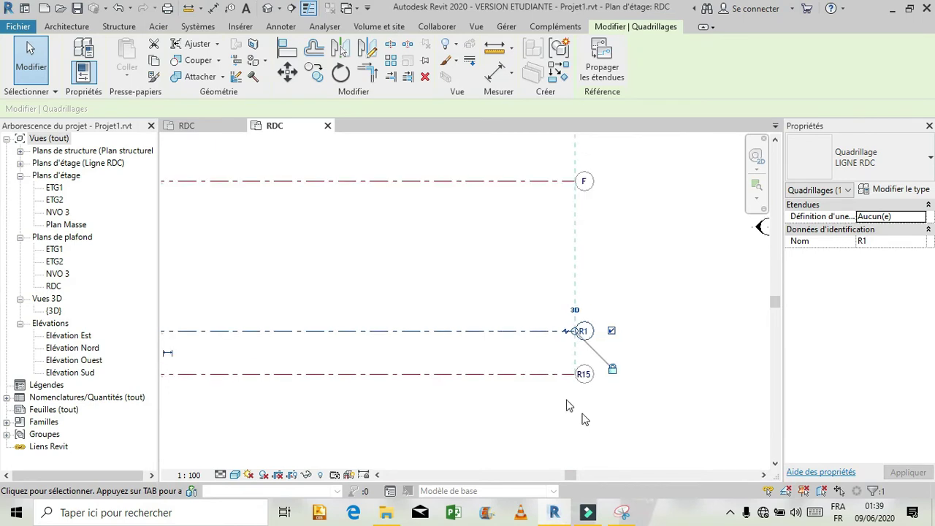
click(516, 242)
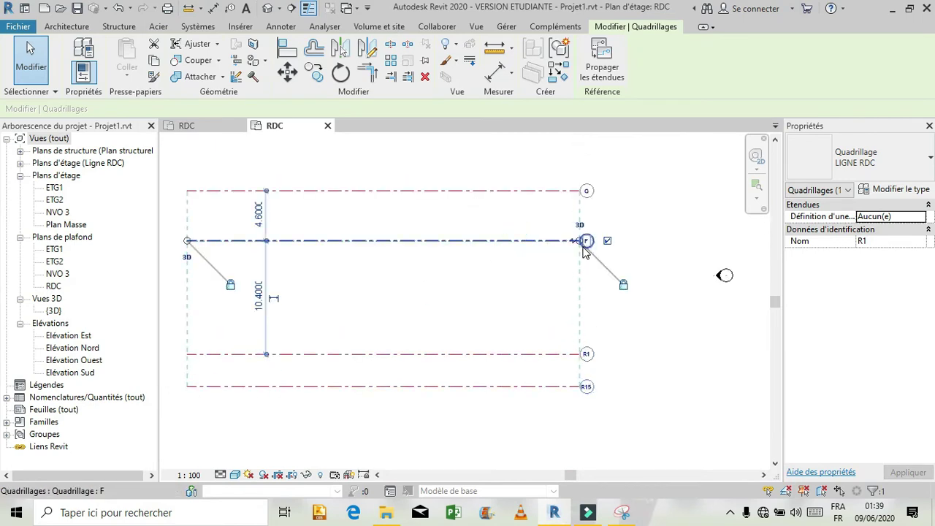
click(586, 242)
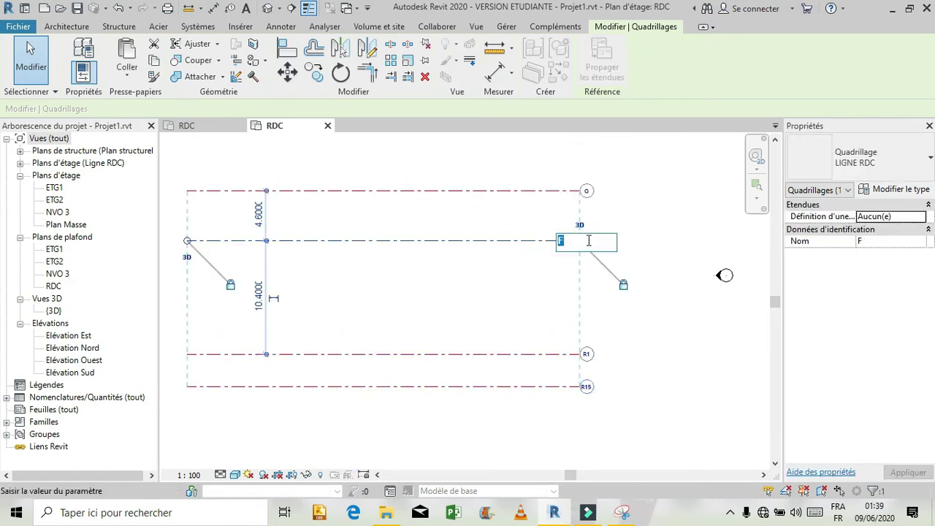
text(R2)
click(547, 188)
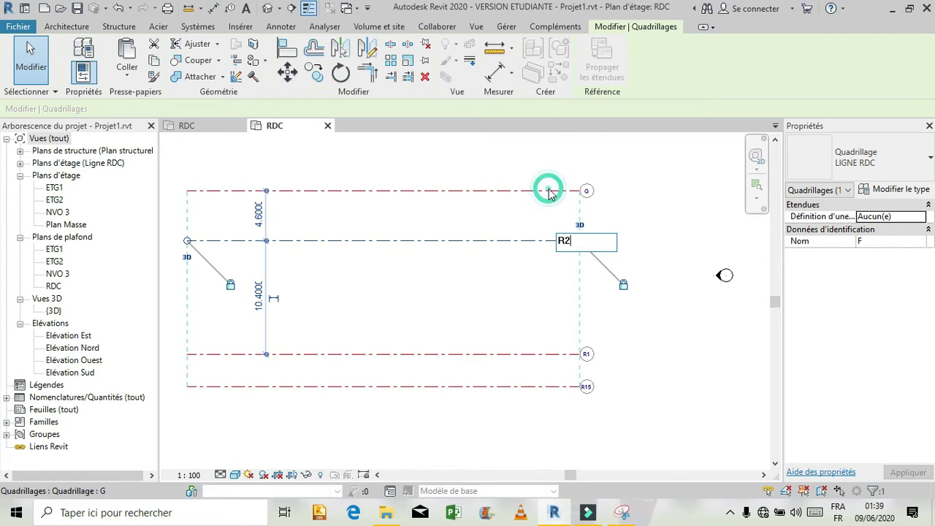
Rename the uppermost horizontal grid, G, as R7 and clear the selection.
click(549, 189)
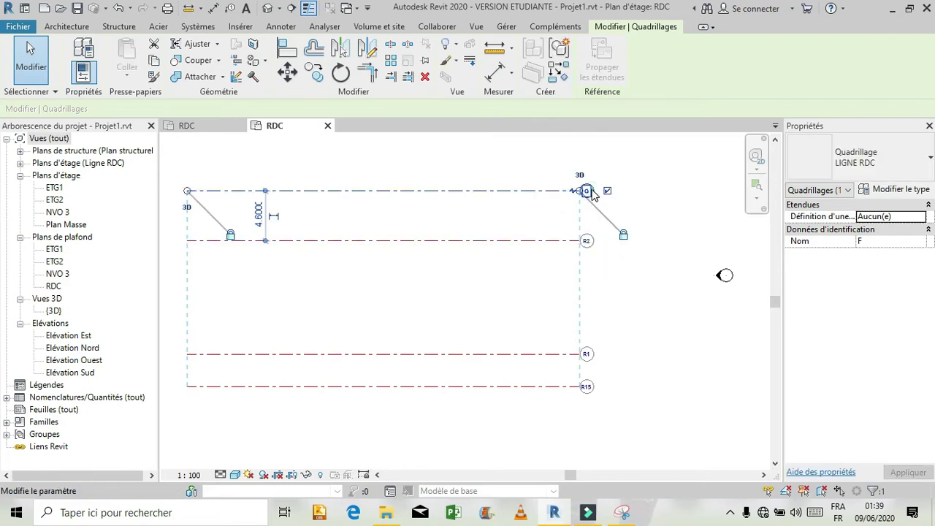
click(591, 190)
text(R7)
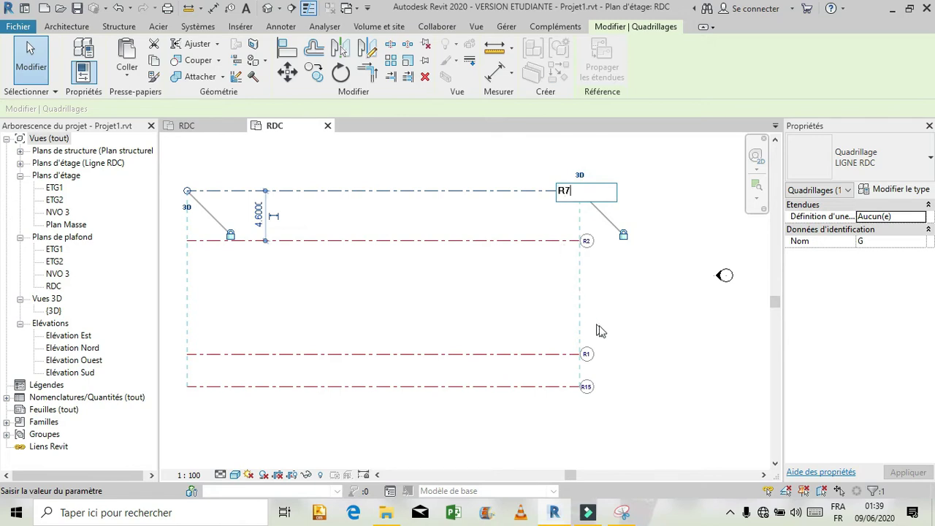
key(Return)
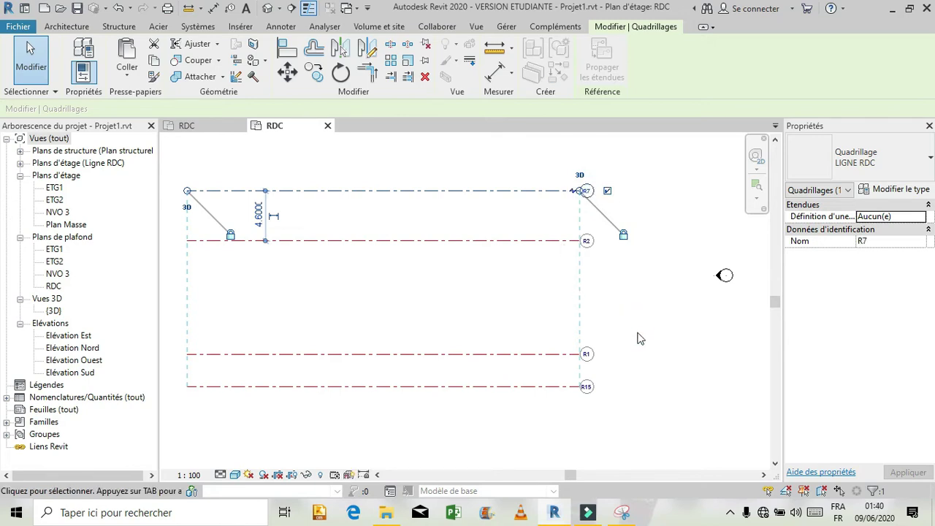
scroll(639, 341, down, 3)
click(640, 340)
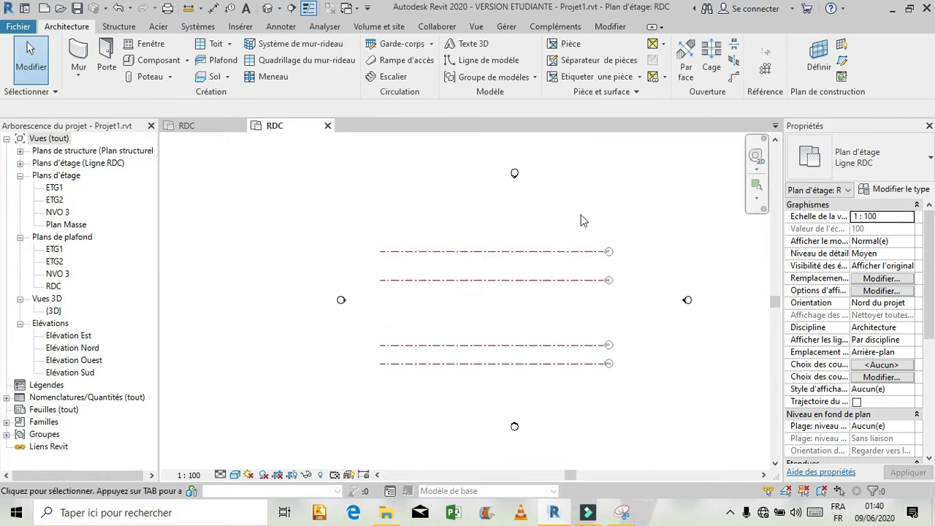
Add a continuous aligned dimension across grids R7, R2, R1 and R15 near their labelled ends.
click(609, 26)
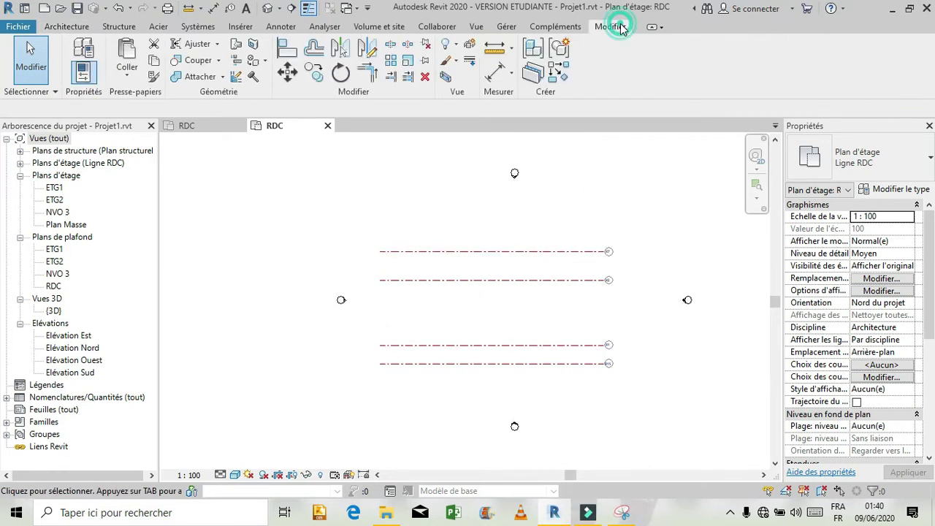
click(499, 79)
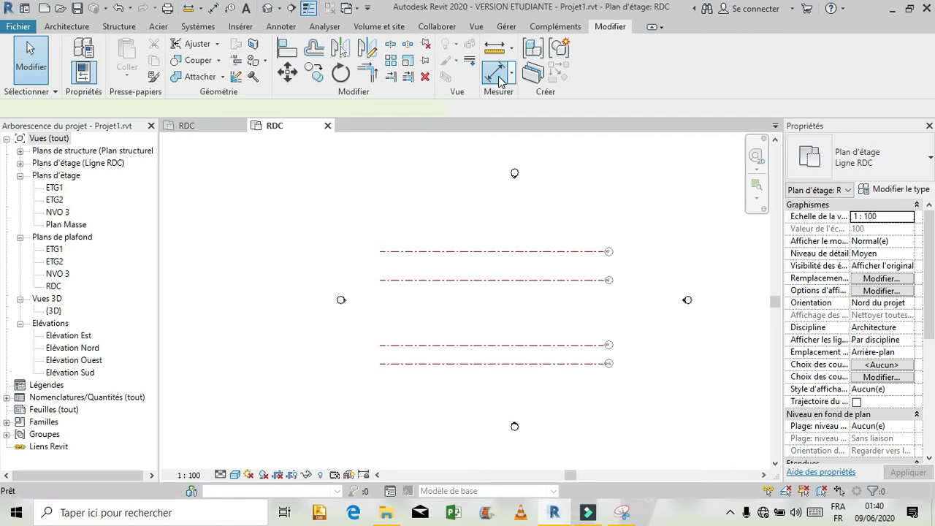
click(583, 253)
click(573, 280)
click(583, 345)
click(585, 363)
click(586, 336)
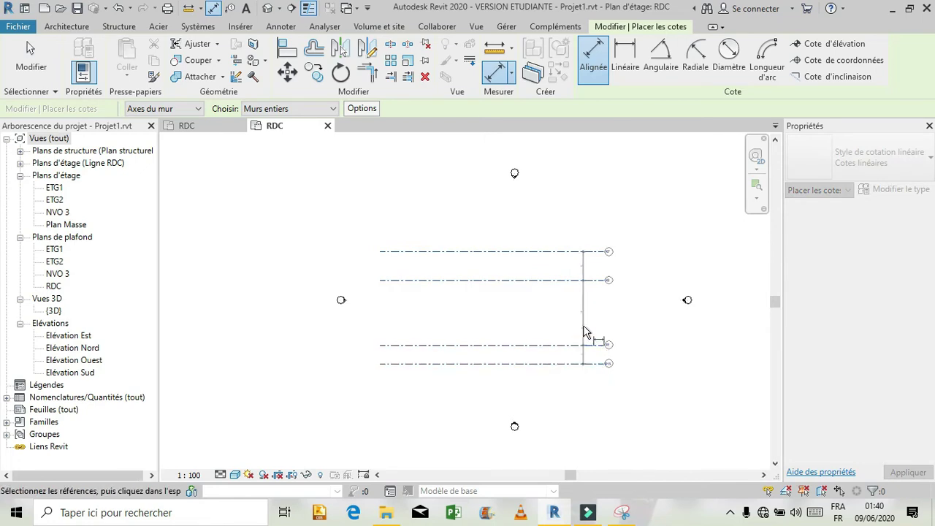
key(Escape)
key(Escape)
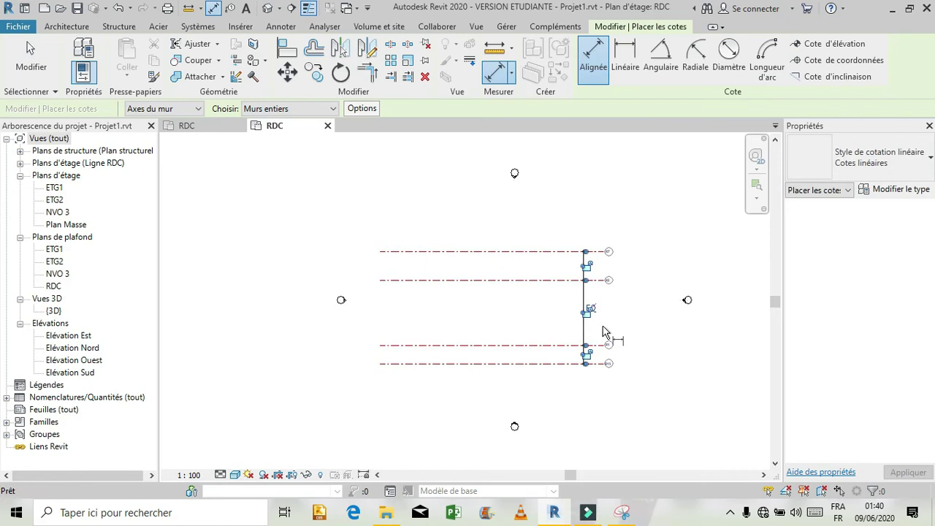
Set the text size of the Cotes linéaires dimension type to 8 mm.
scroll(599, 325, up, 2)
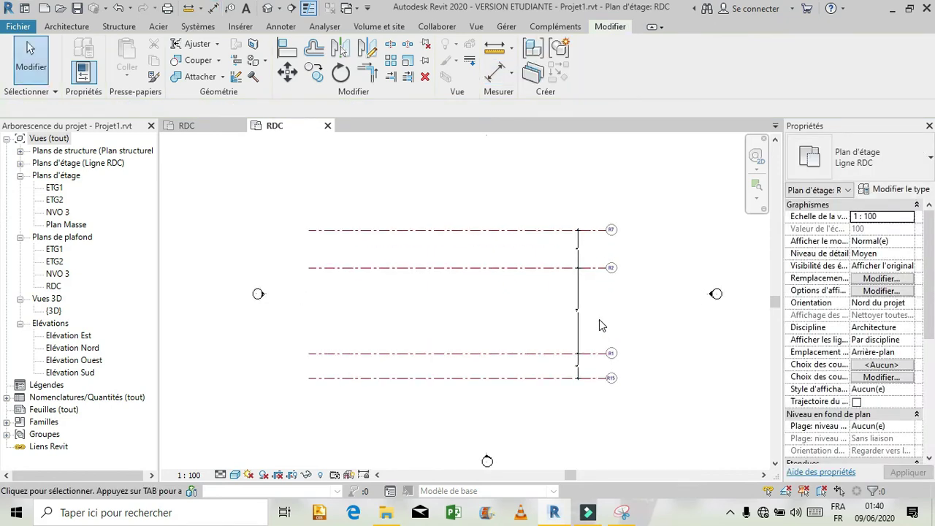
click(578, 333)
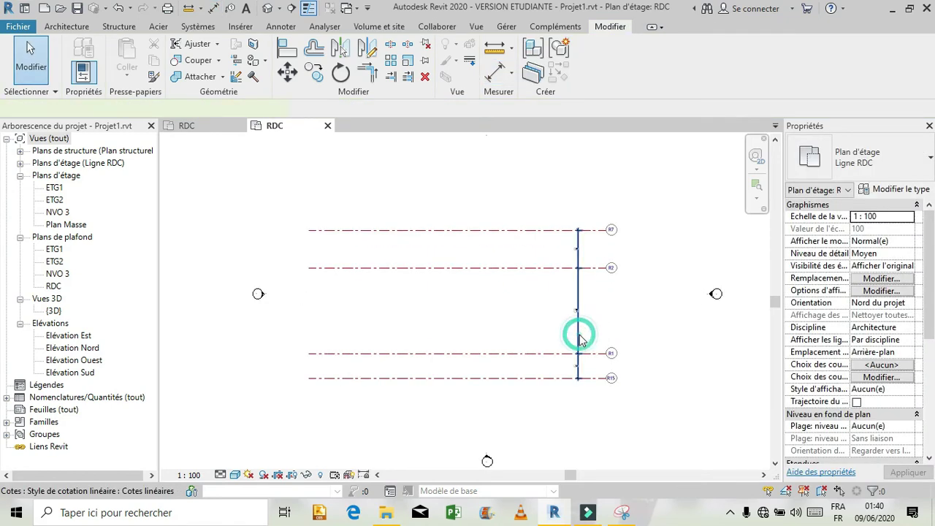
click(863, 216)
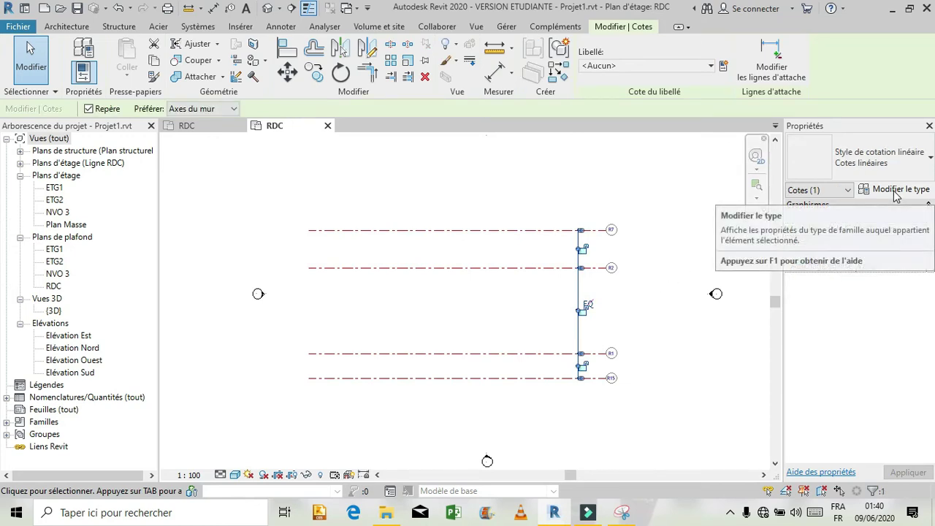
click(895, 192)
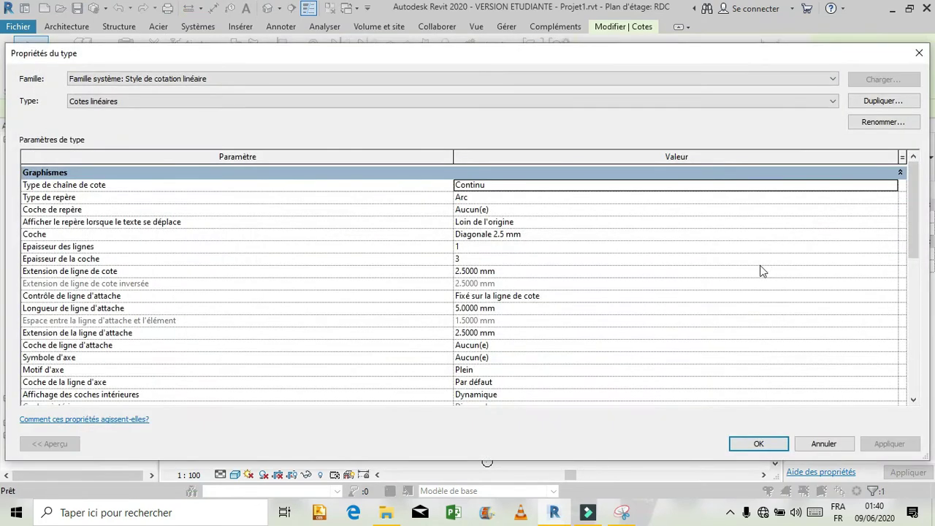
scroll(759, 271, down, 7)
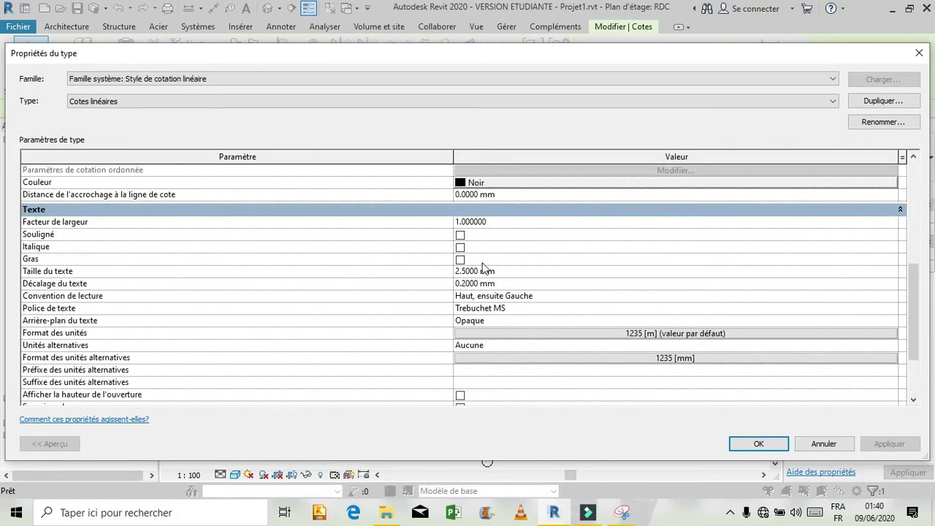
click(505, 271)
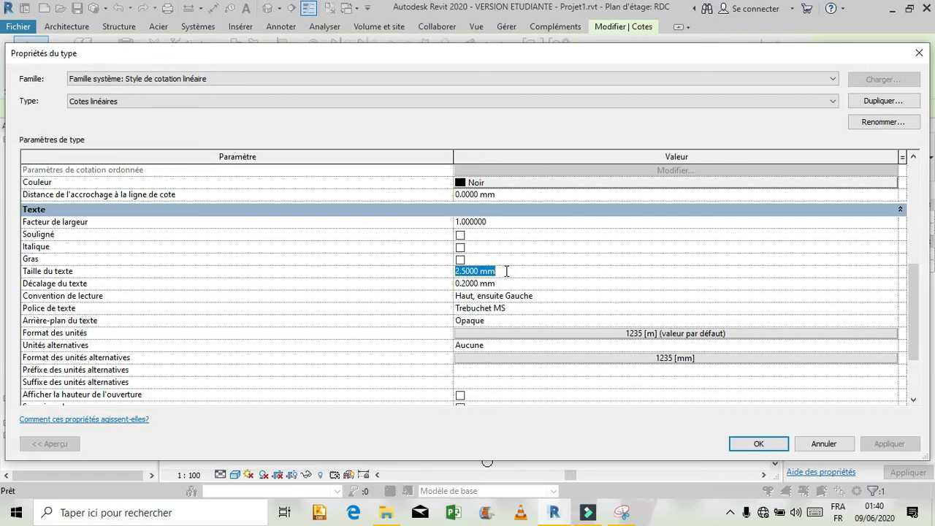
key(Return)
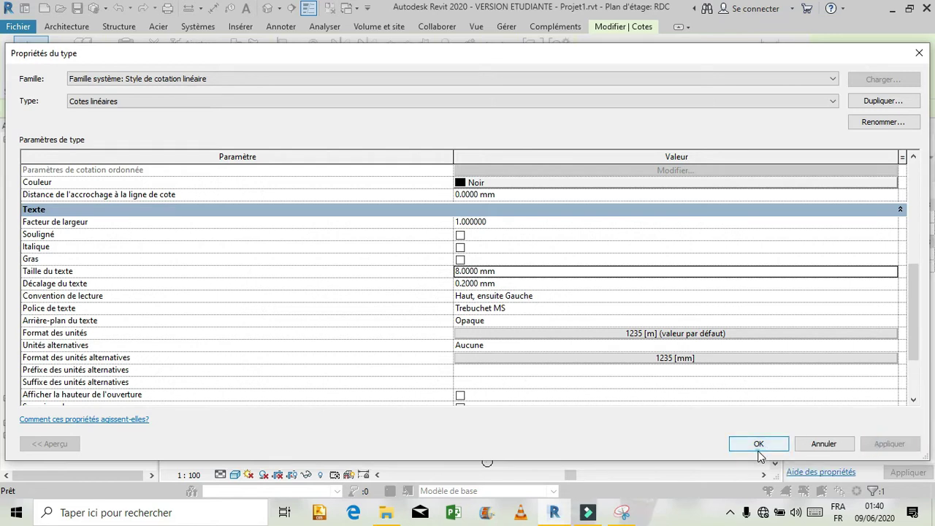
click(757, 452)
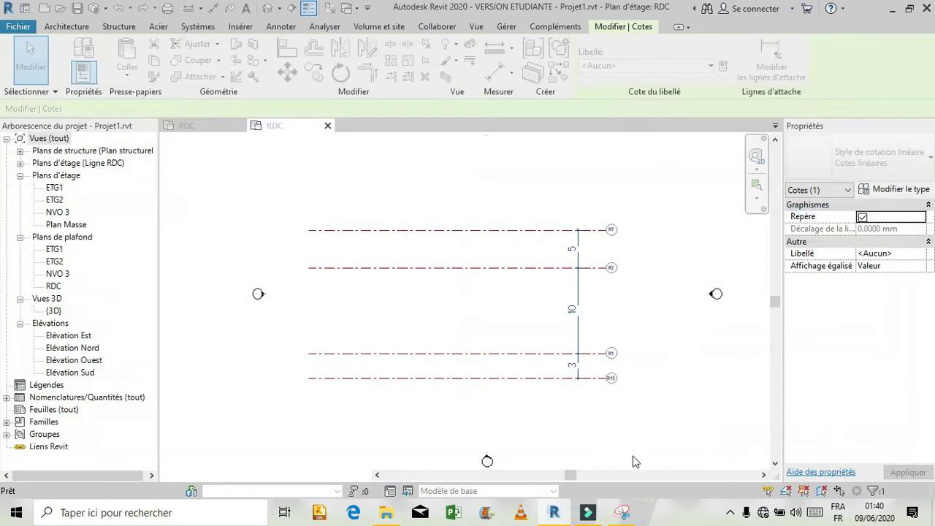
click(633, 409)
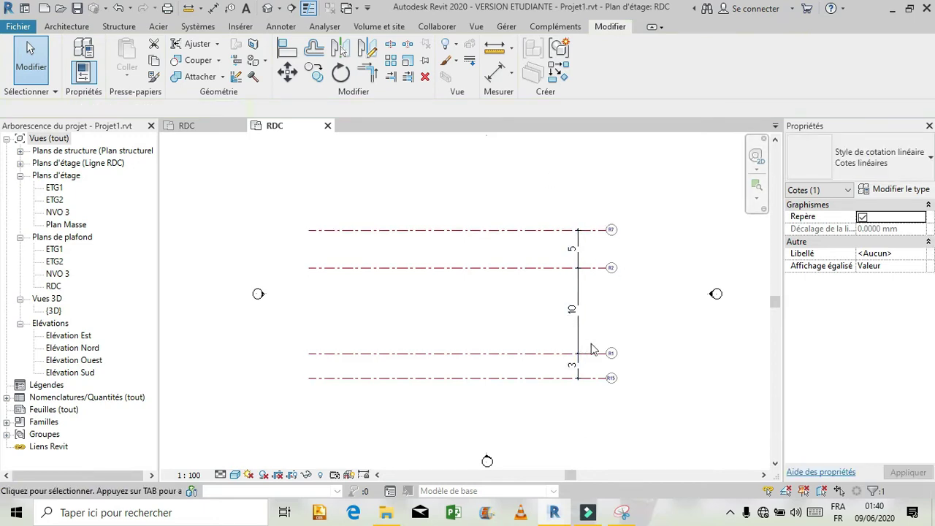
Set the project's length unit format to metres rounded to 2 decimals.
key(Escape)
scroll(611, 233, up, 1)
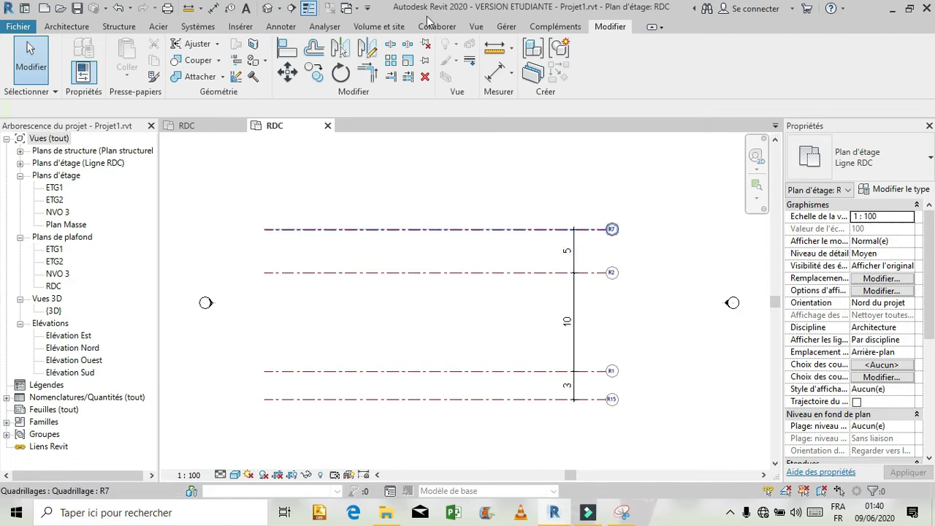
click(507, 26)
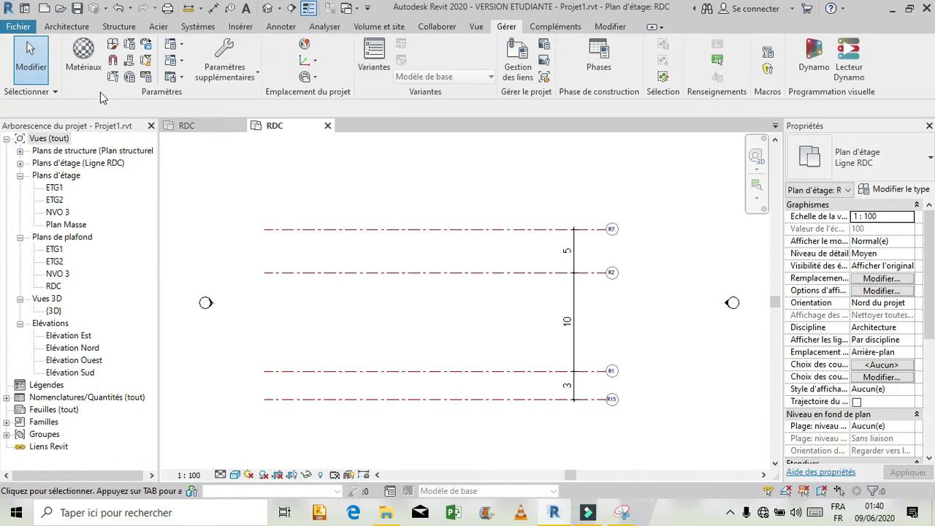
click(145, 77)
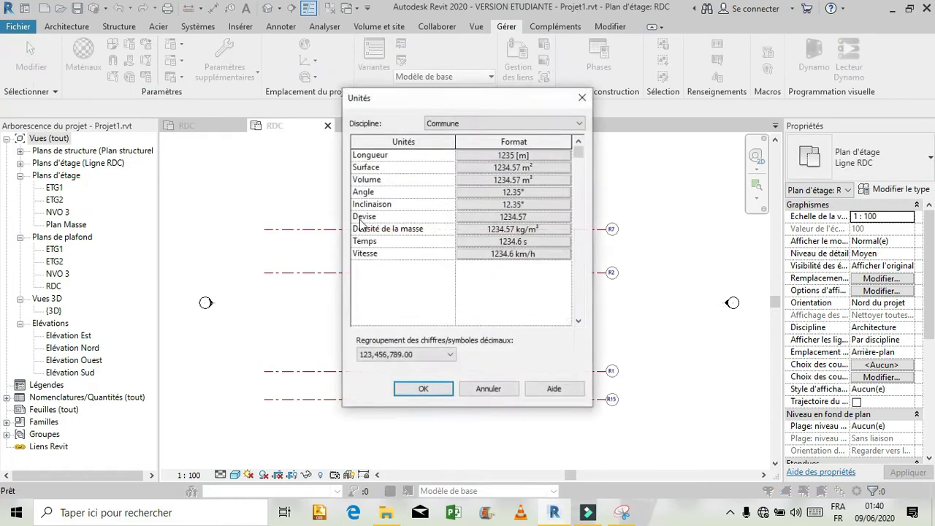
click(498, 153)
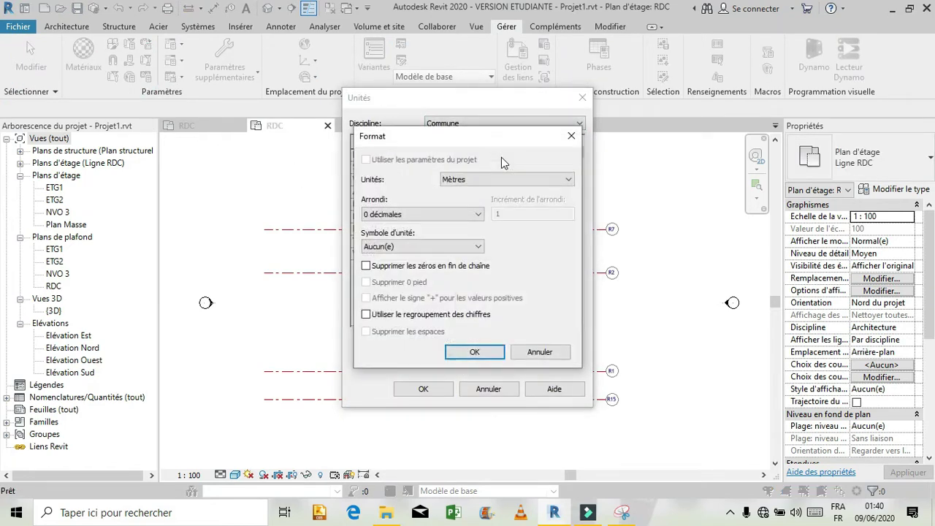
click(469, 212)
click(391, 271)
click(473, 351)
click(438, 389)
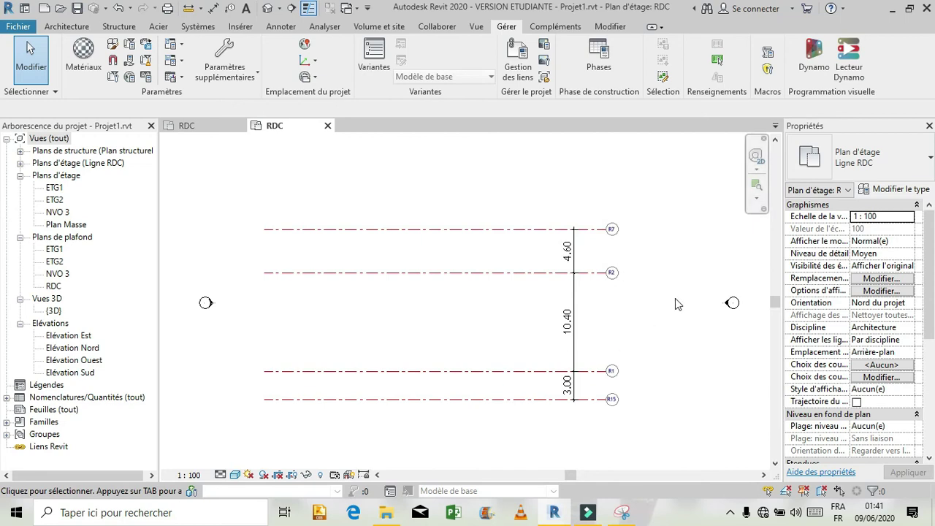
Delete the continuous dimension running across the horizontal grids R7, R2, R1 and R15.
scroll(643, 301, down, 2)
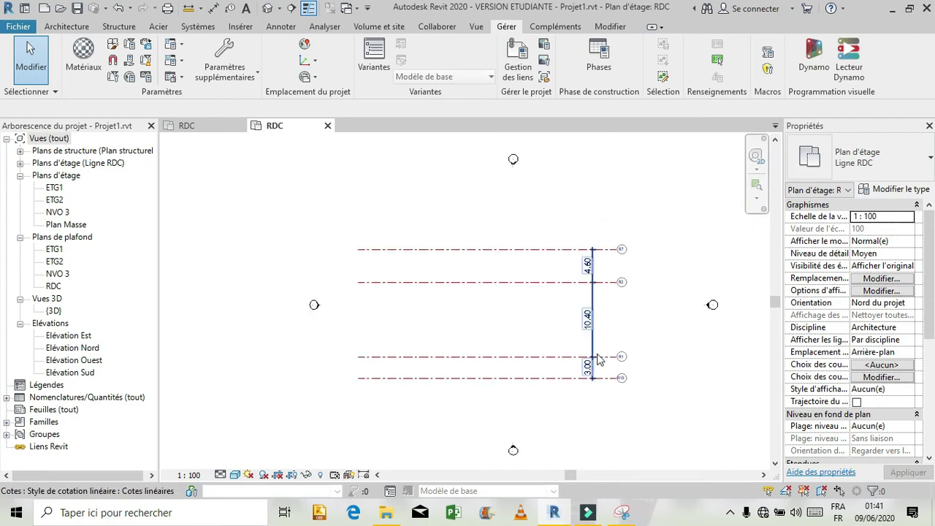
click(597, 347)
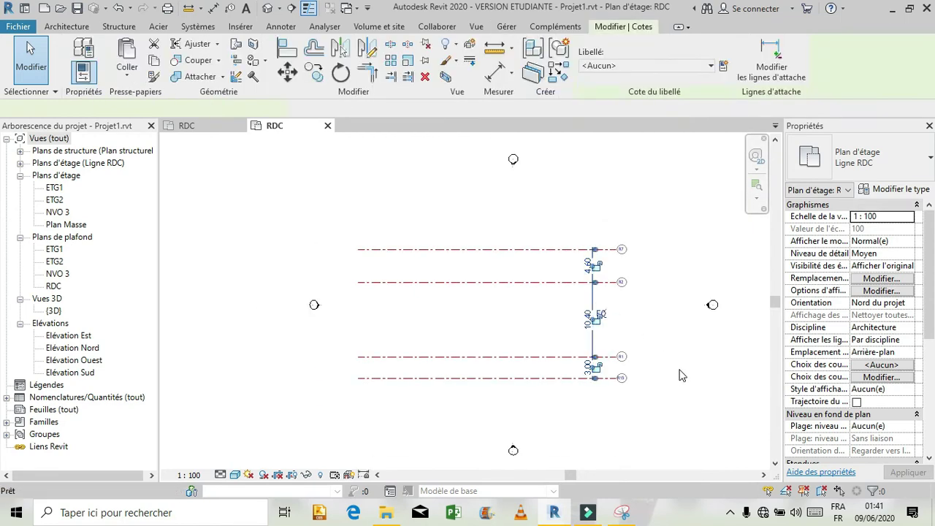
key(Delete)
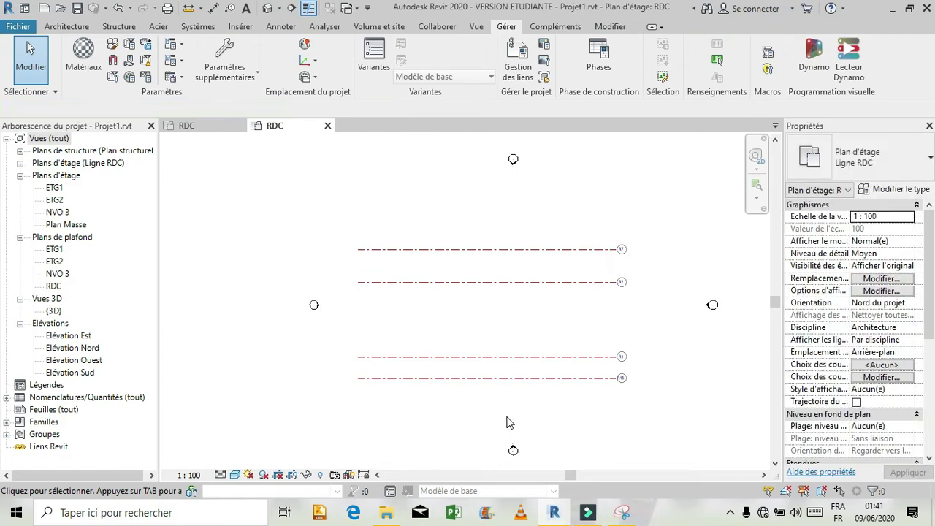
scroll(505, 421, up, 1)
scroll(502, 421, down, 1)
In formation revit's RDC plan, add a continuous aligned dimension across grids R6, R3, R14, R11, R4 and R8, placed below their lower bubbles.
click(202, 125)
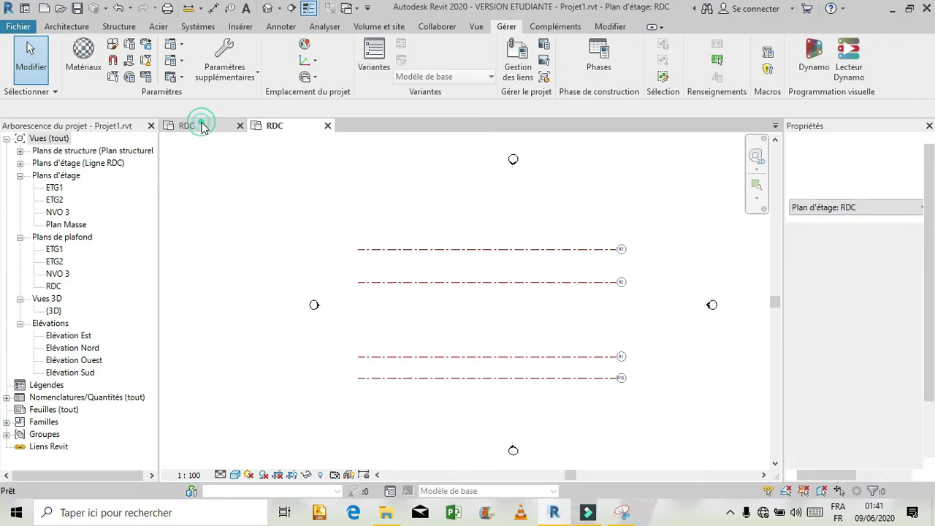
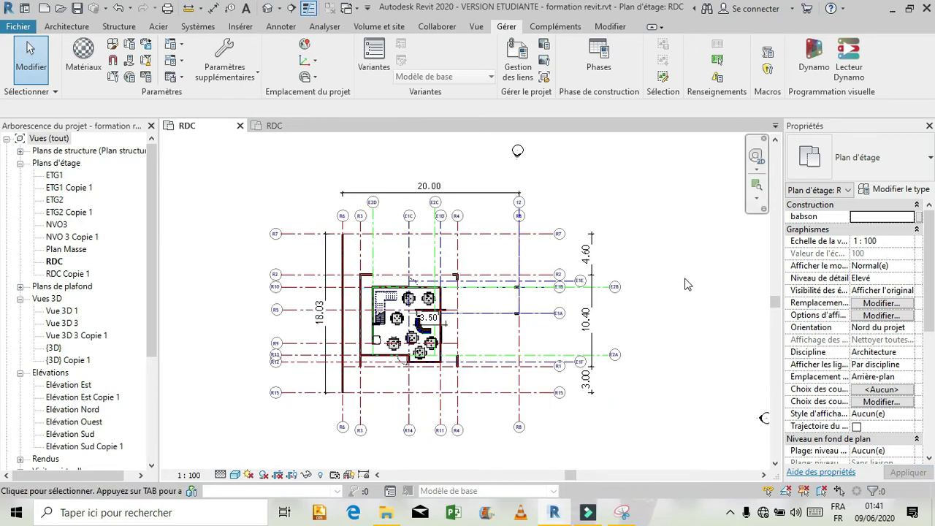
scroll(667, 277, down, 1)
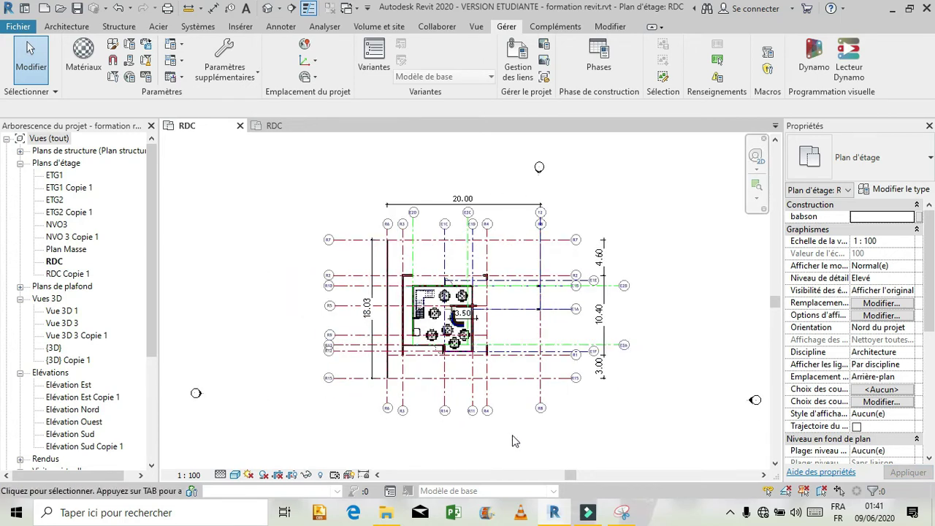
scroll(515, 436, up, 1)
scroll(470, 458, up, 2)
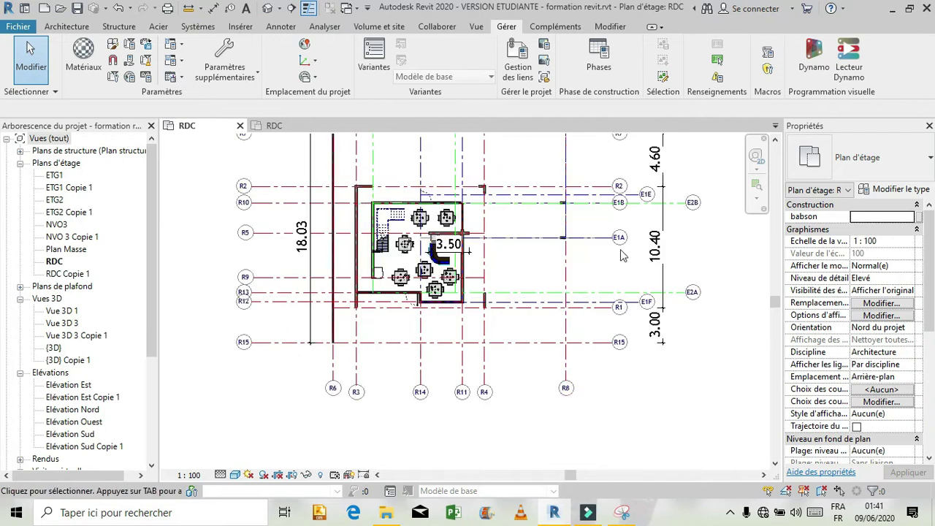
click(610, 27)
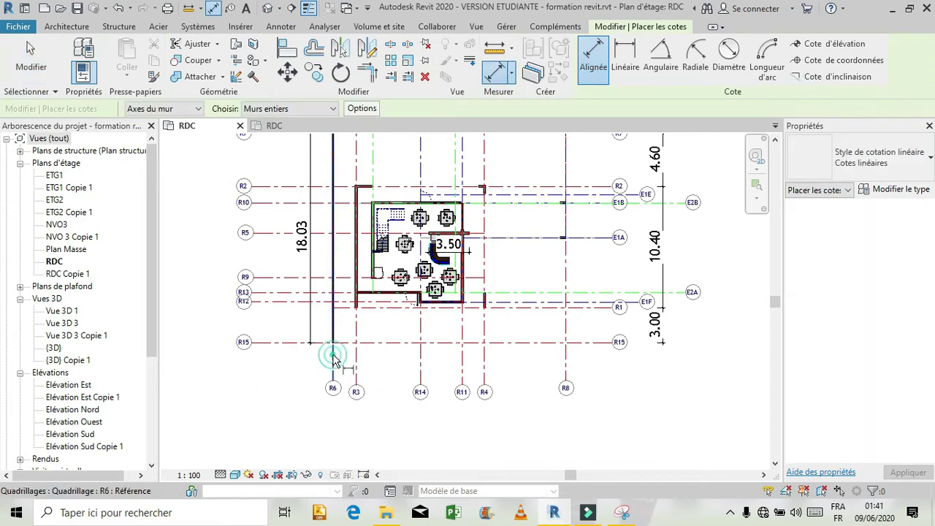
click(355, 369)
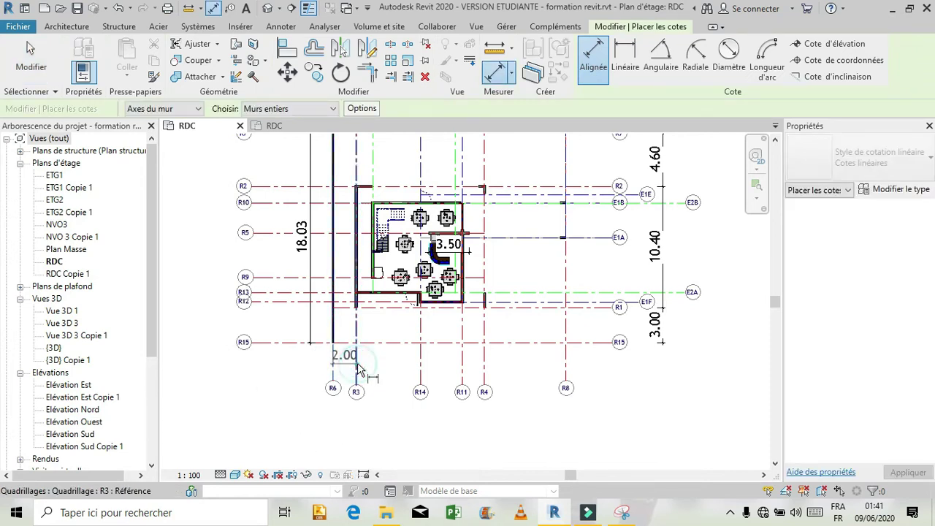
click(422, 365)
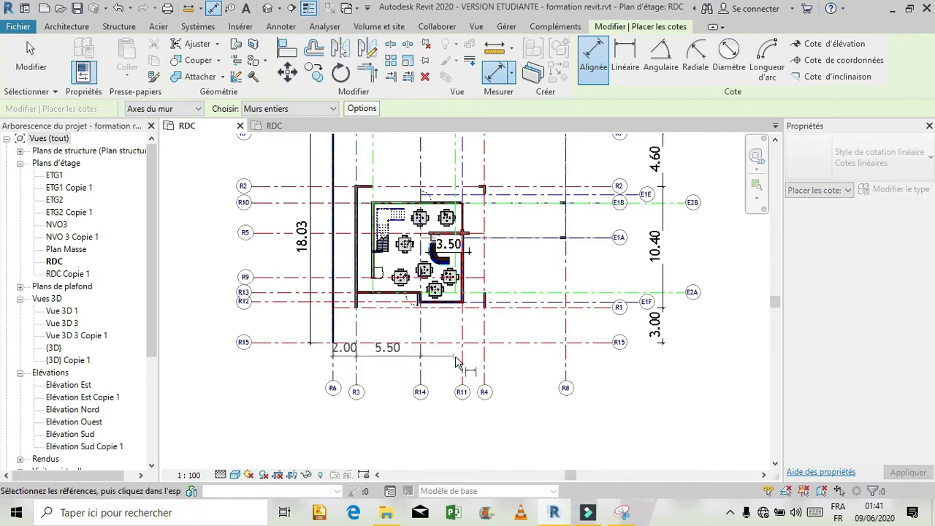
click(460, 362)
click(484, 374)
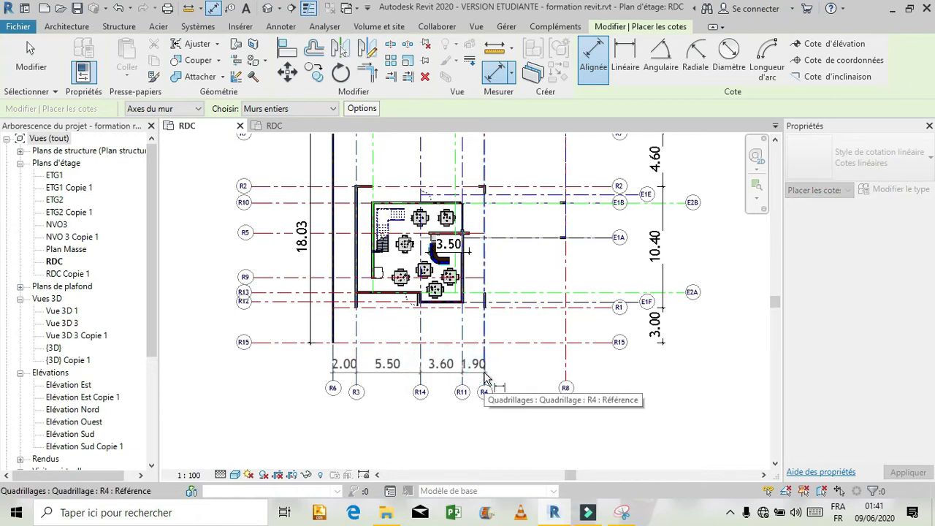
click(569, 361)
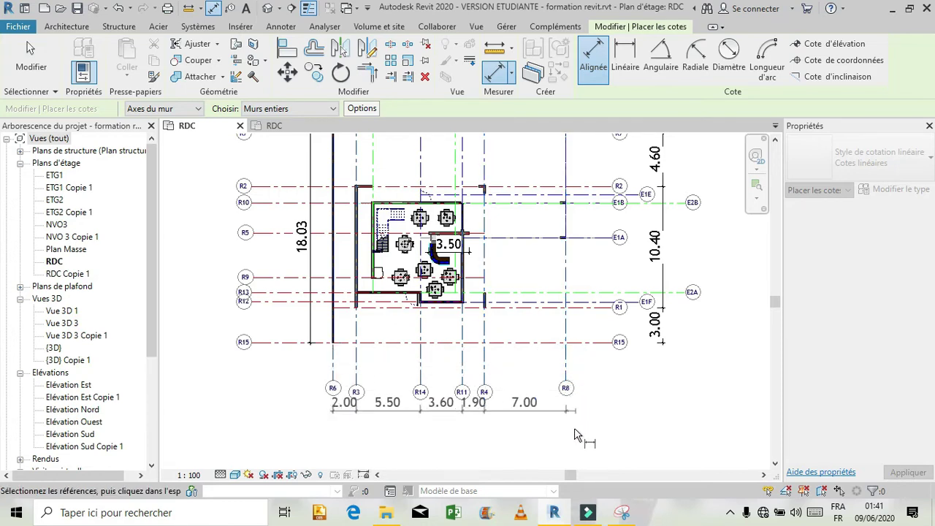
click(550, 441)
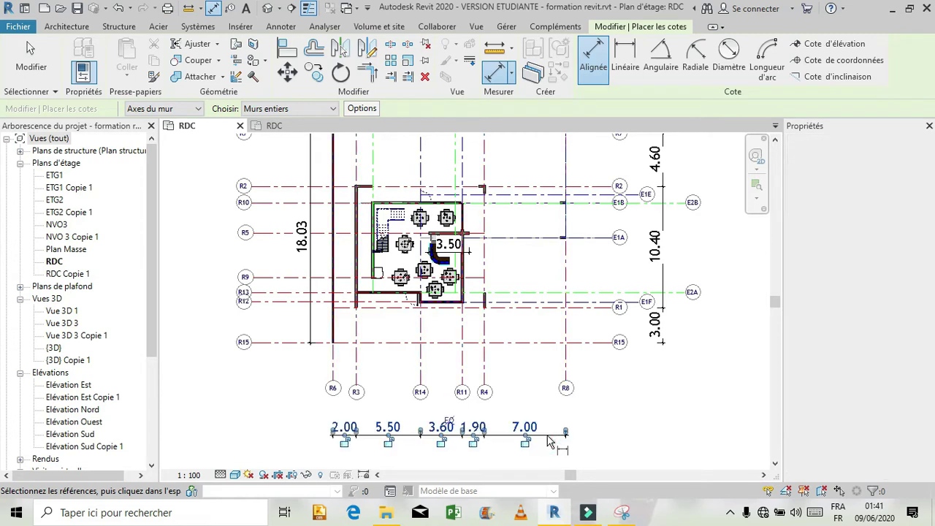
click(584, 403)
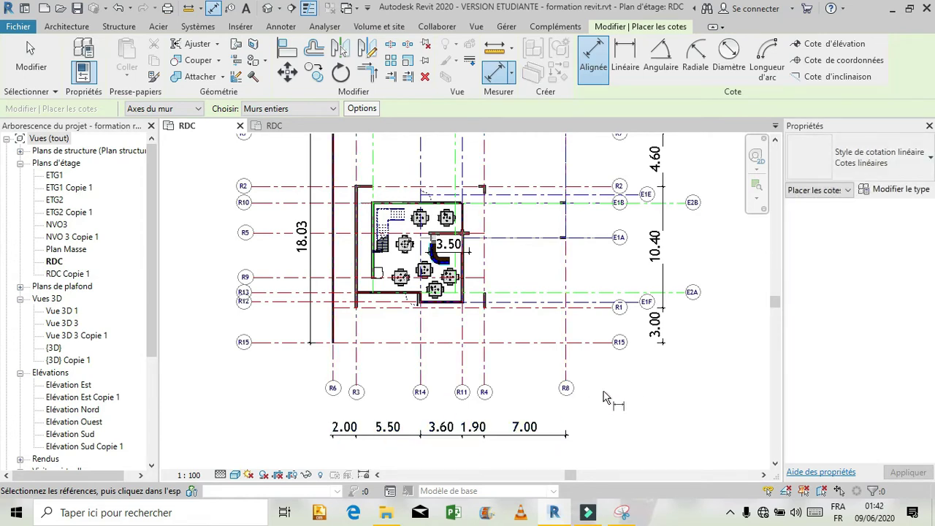
Capture the dimensioned RDC grid plan with Outil Capture d'écran, then minimize the capture.
scroll(603, 397, down, 2)
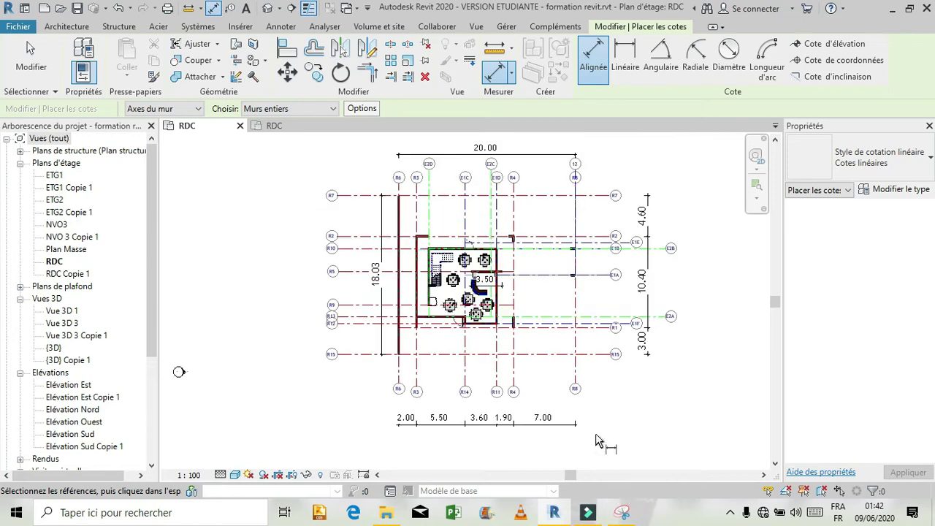
scroll(595, 434, up, 1)
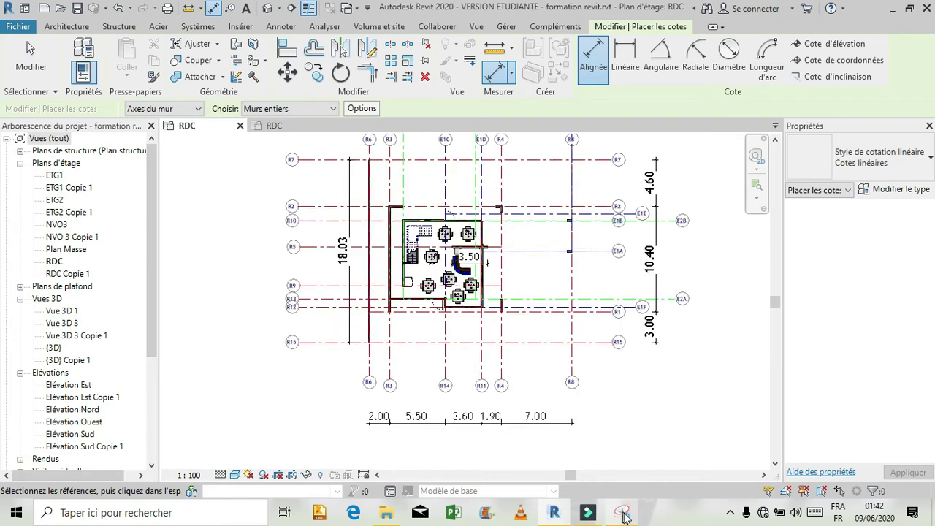
click(621, 512)
click(184, 50)
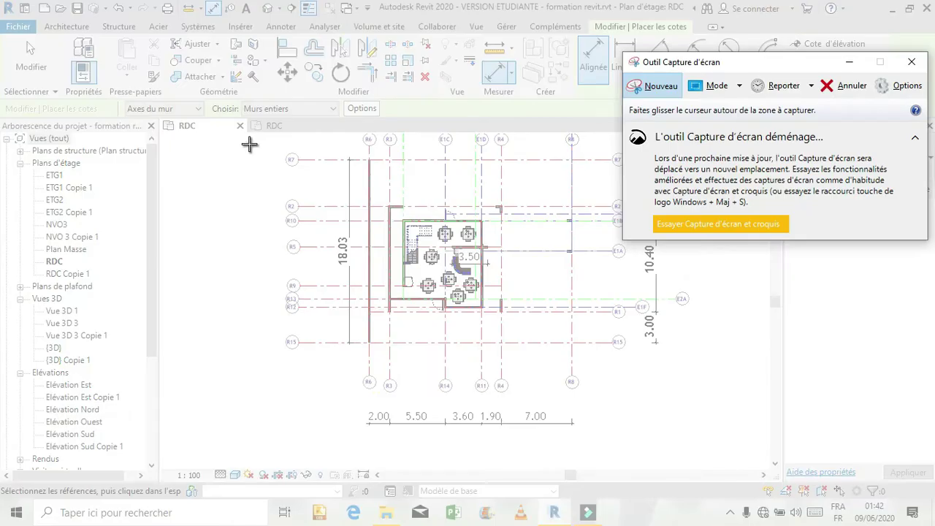
drag(249, 145, 693, 443)
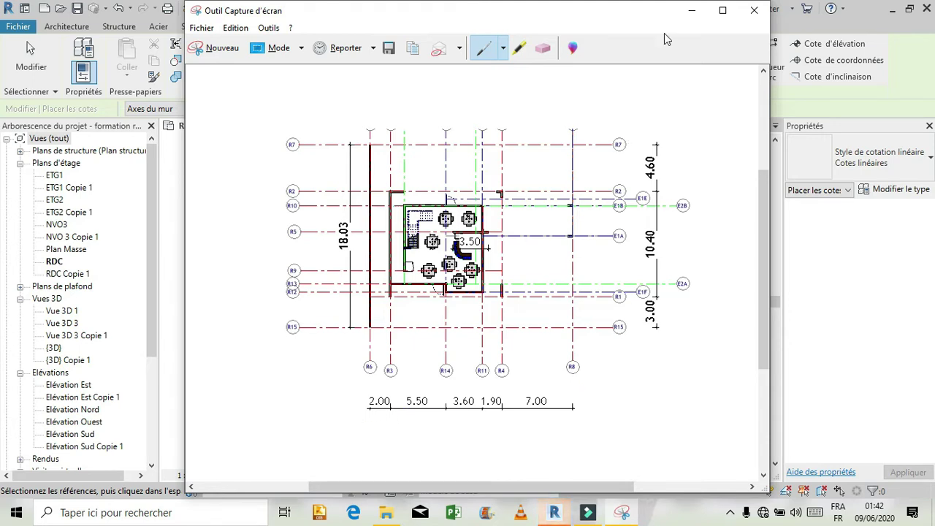
click(686, 11)
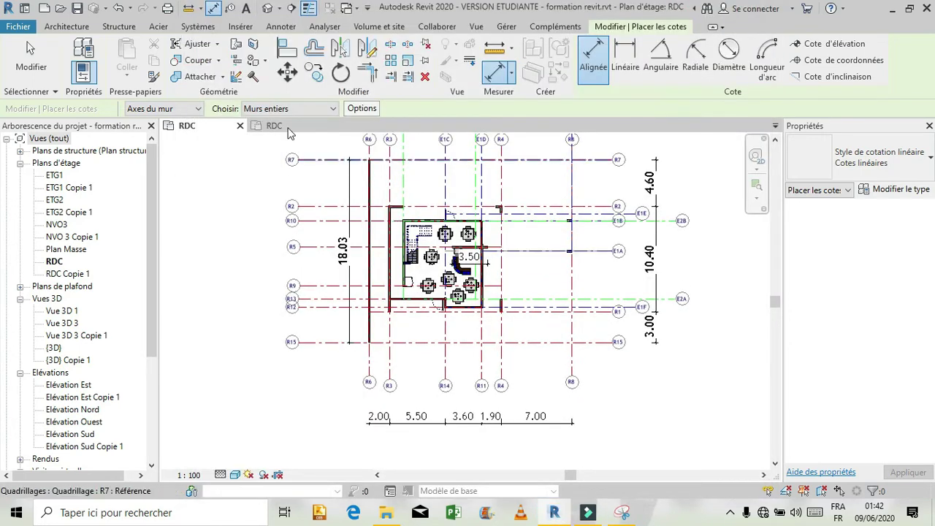
In Projet1's RDC plan, draw six vertical LIGNE RDC grids from above R7 to below R15, with their bubbles at the lower end.
click(292, 126)
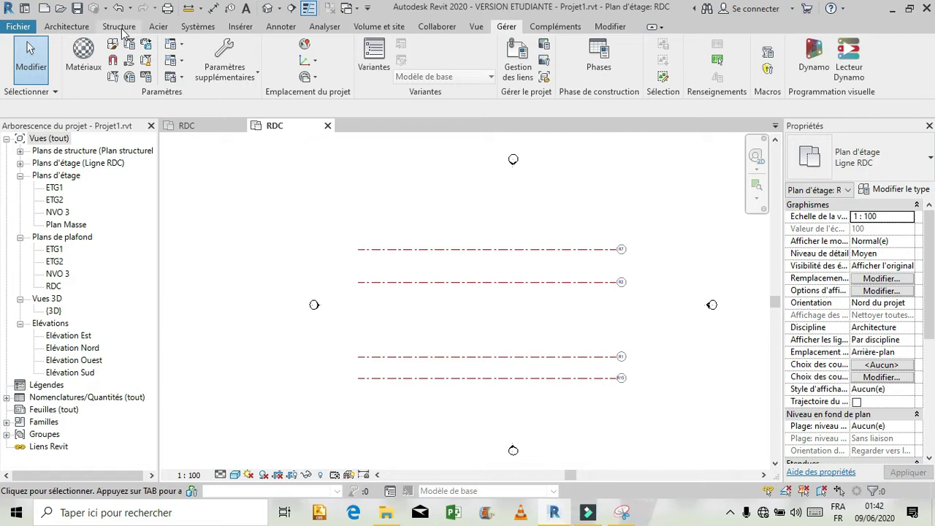
click(66, 27)
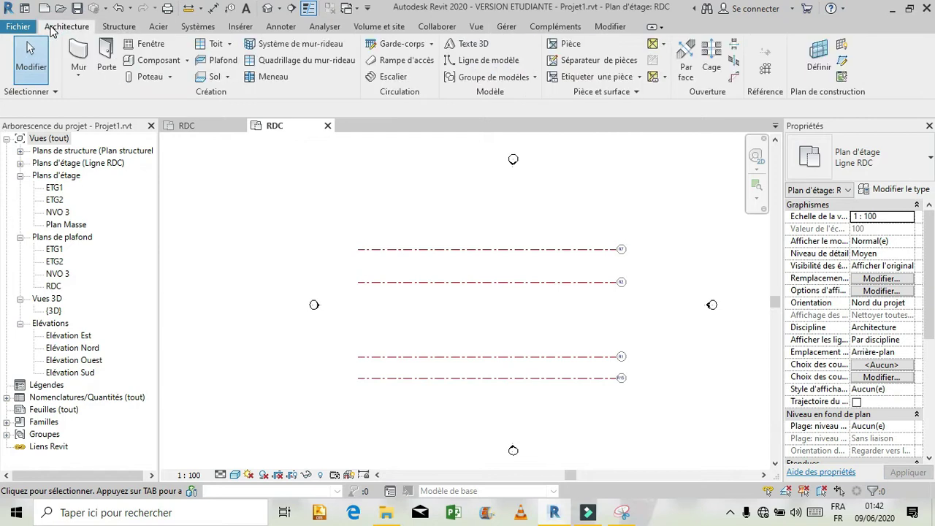
click(766, 70)
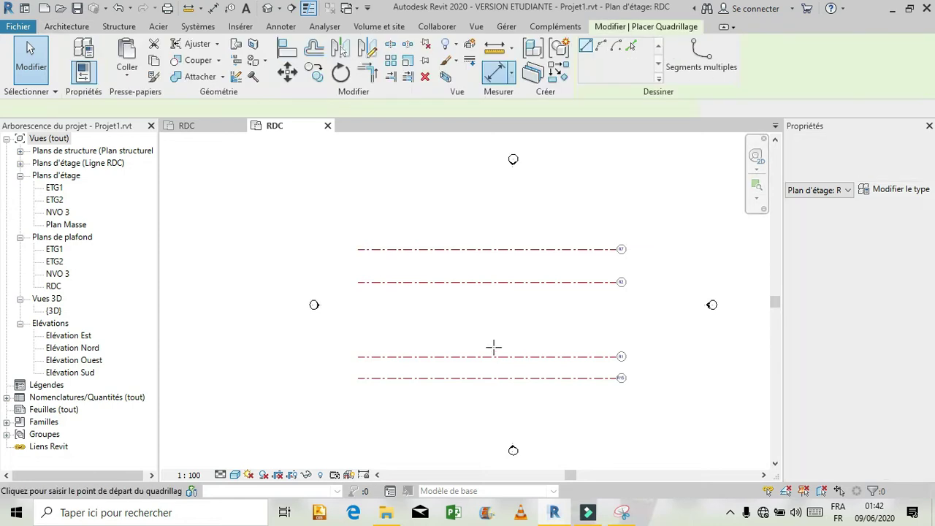
click(380, 213)
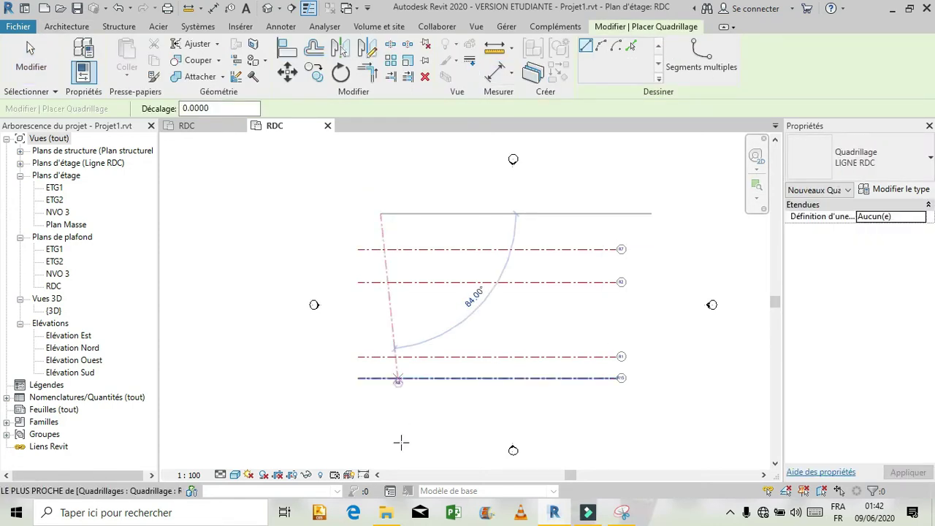
click(379, 420)
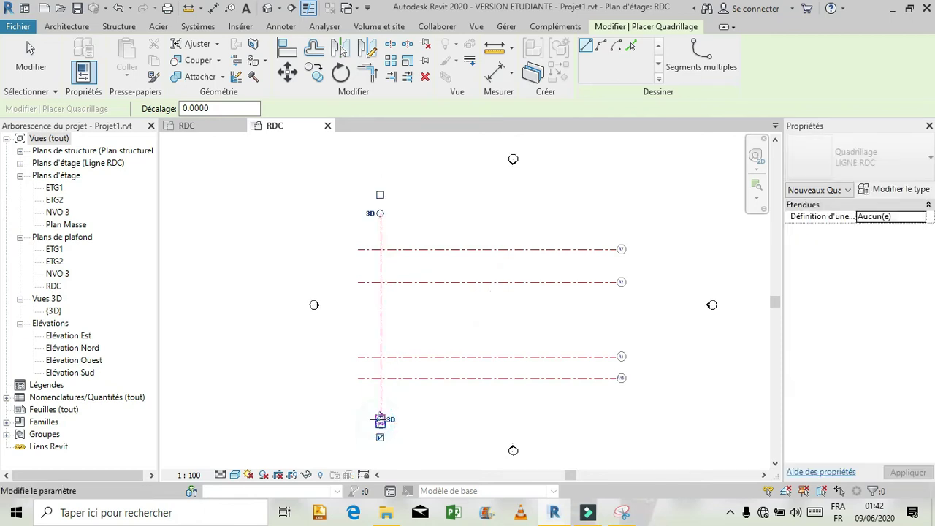
click(438, 213)
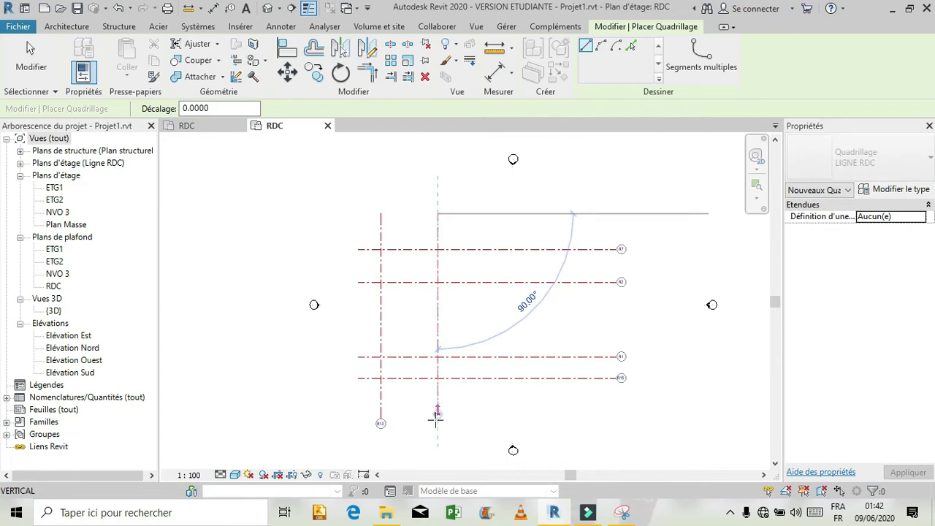
click(437, 420)
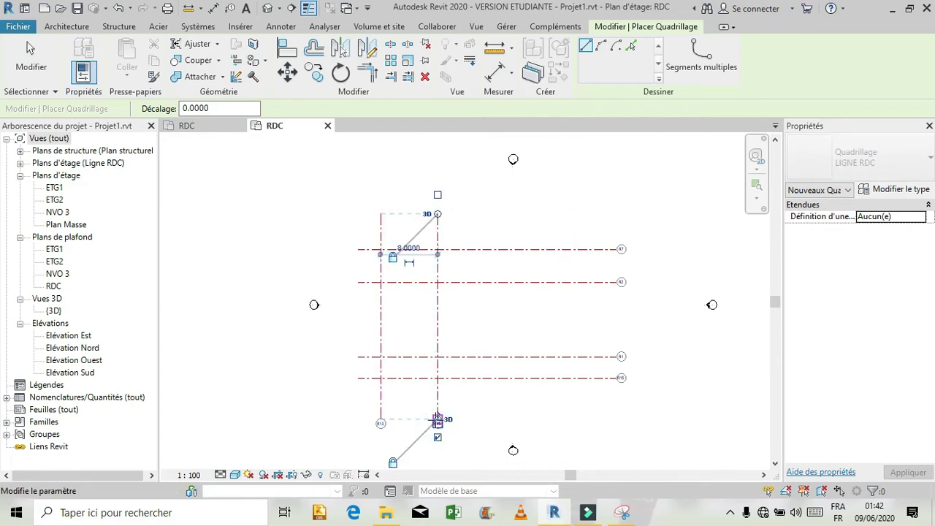
click(488, 213)
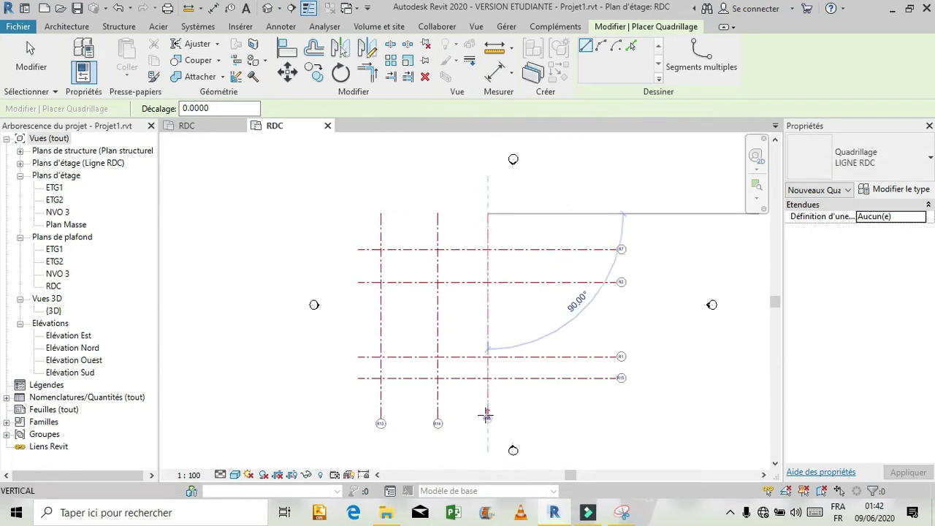
click(488, 420)
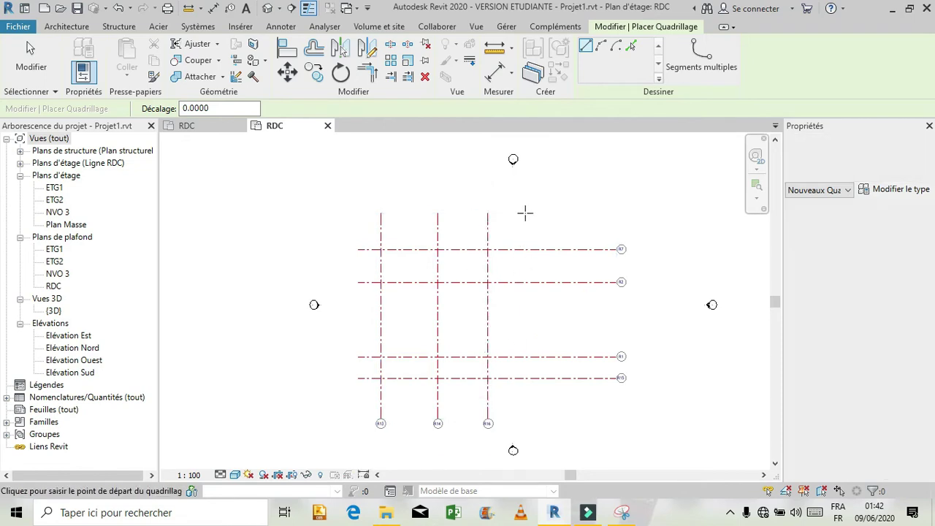
click(531, 214)
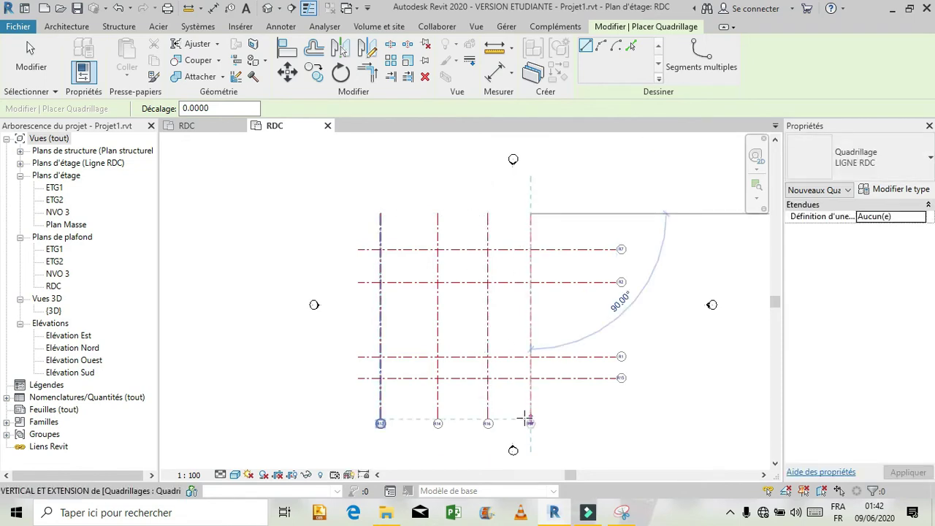
click(526, 419)
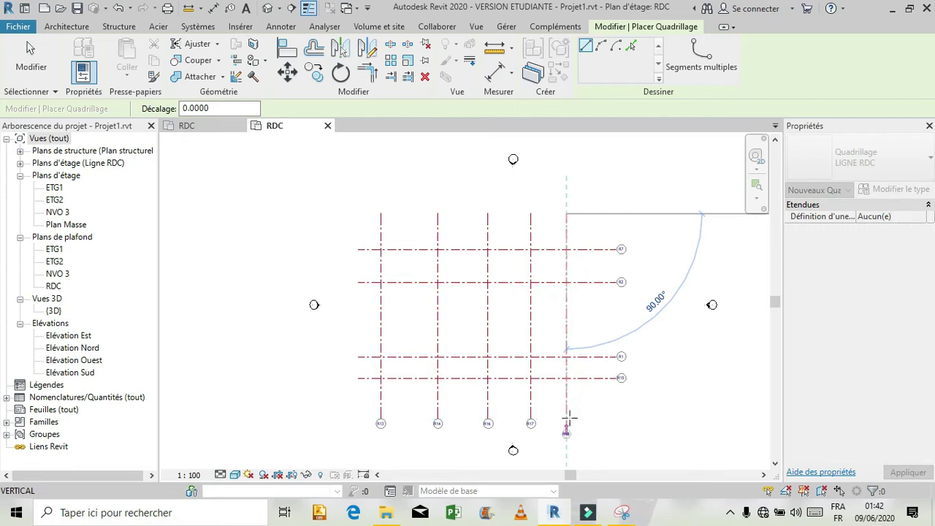
click(566, 420)
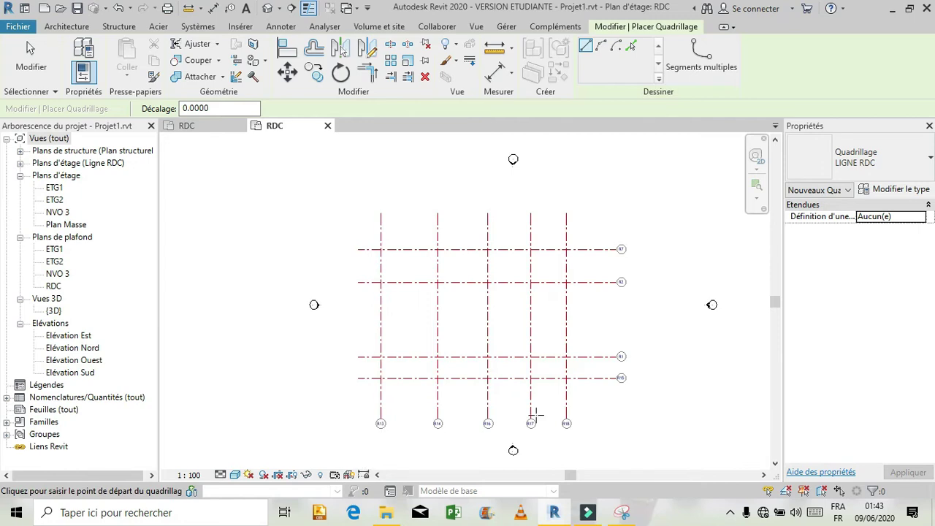
click(601, 212)
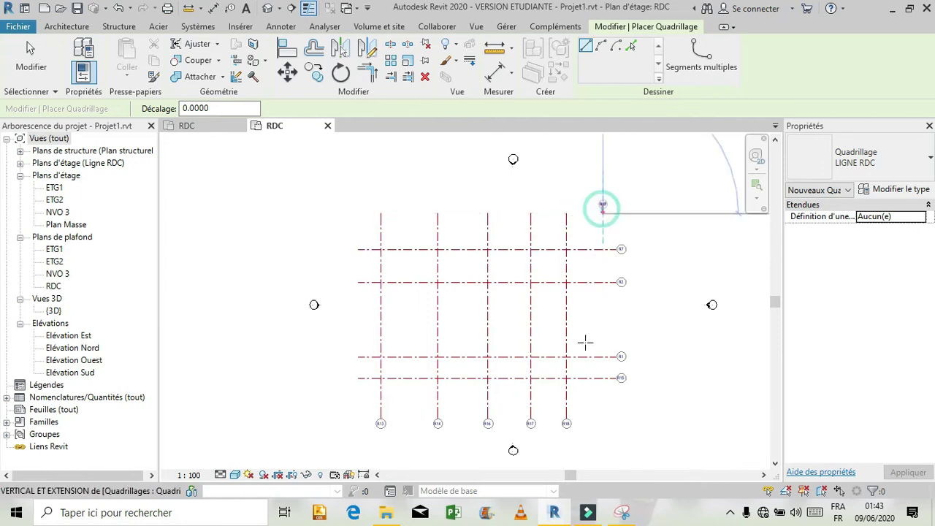
click(598, 418)
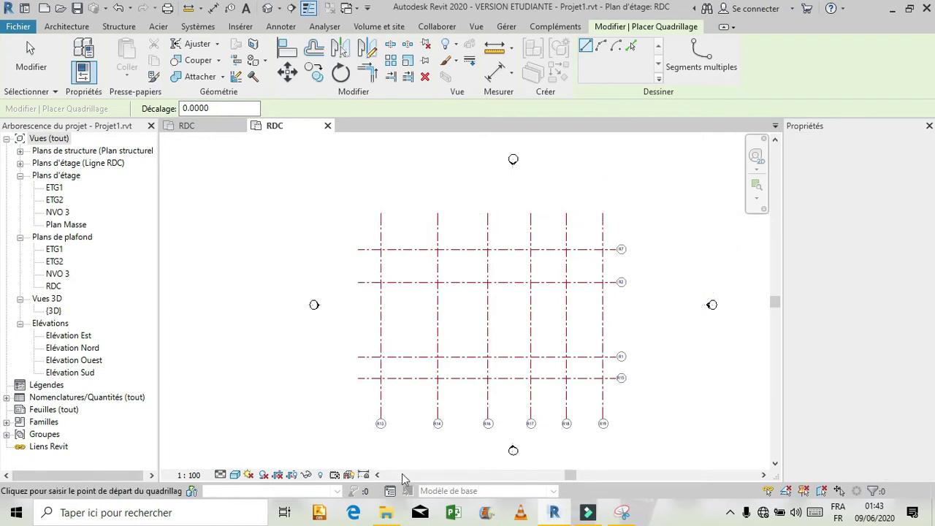
key(Escape)
key(Escape)
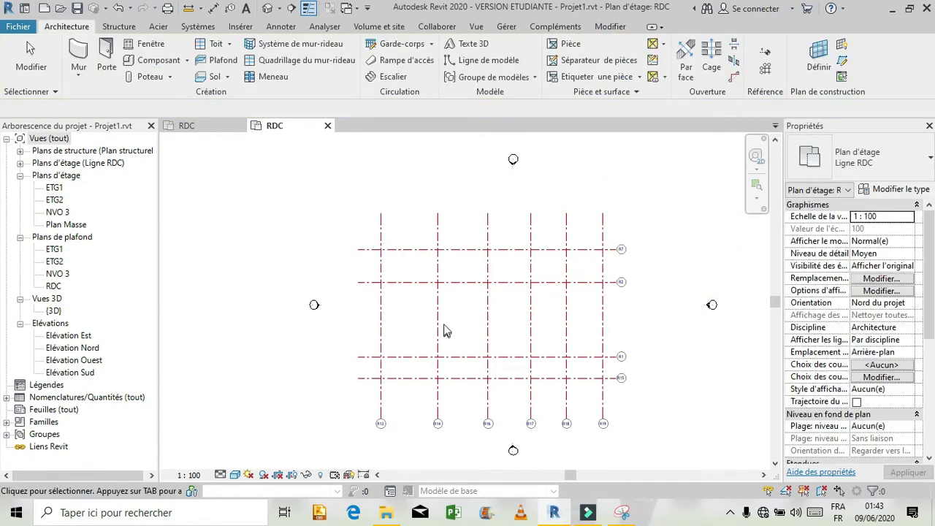
Set the spacing between the first and second vertical grids from the west to 2 m by moving the second grid.
click(436, 317)
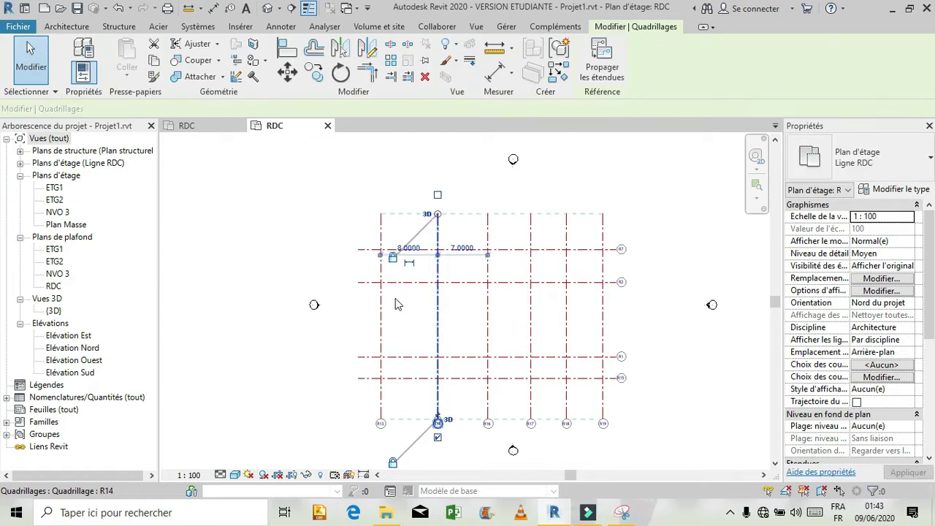
click(408, 248)
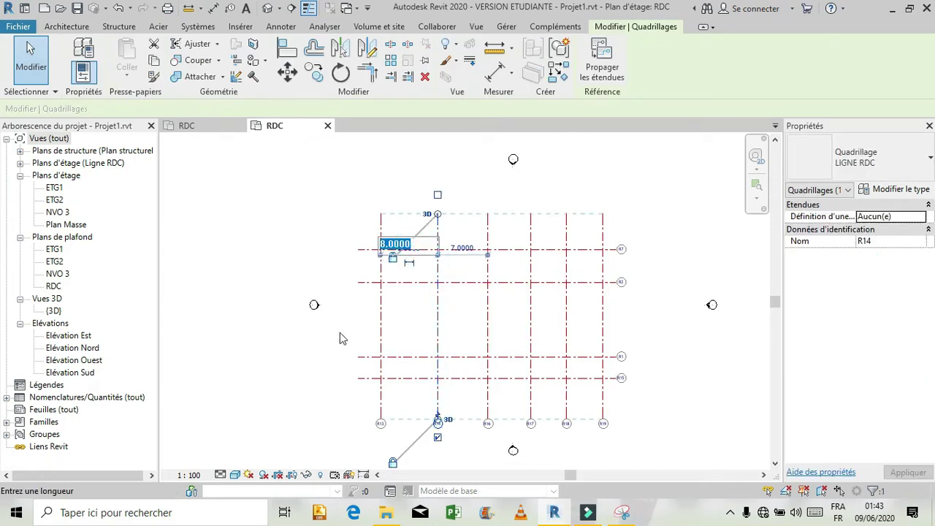
text(2)
key(Return)
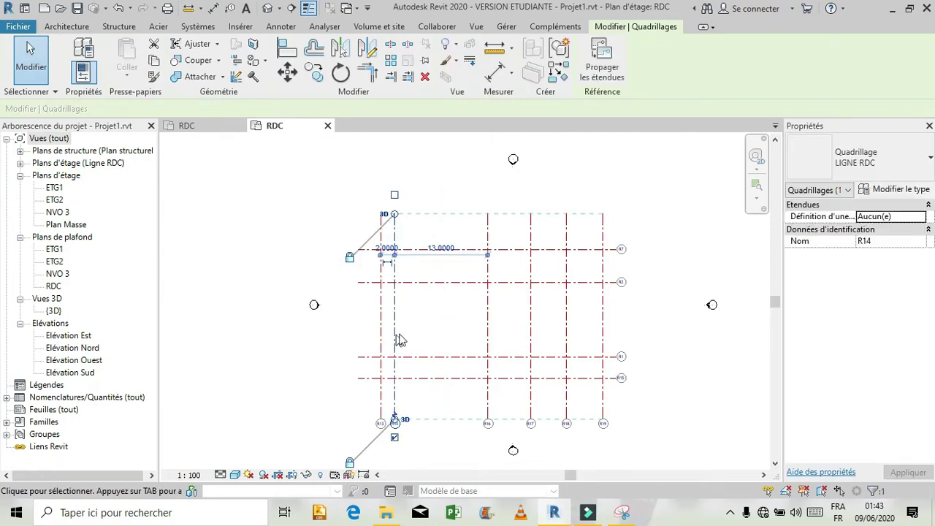
click(455, 323)
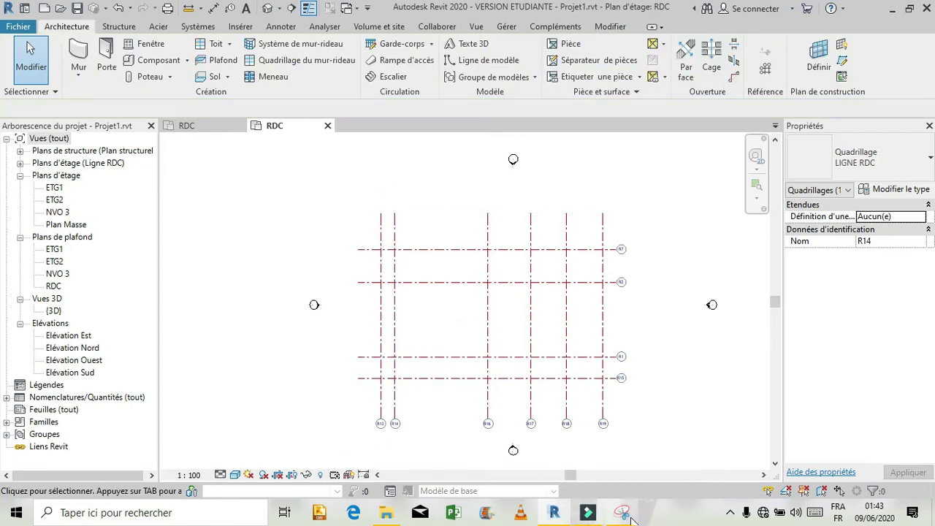
Check the captured plan and move the third vertical grid to 5.50 m from the second.
click(631, 518)
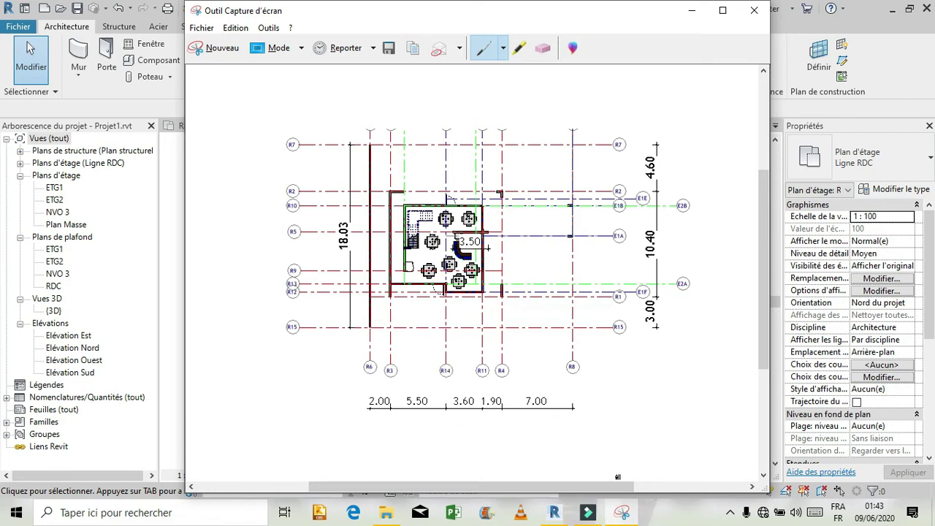
click(622, 512)
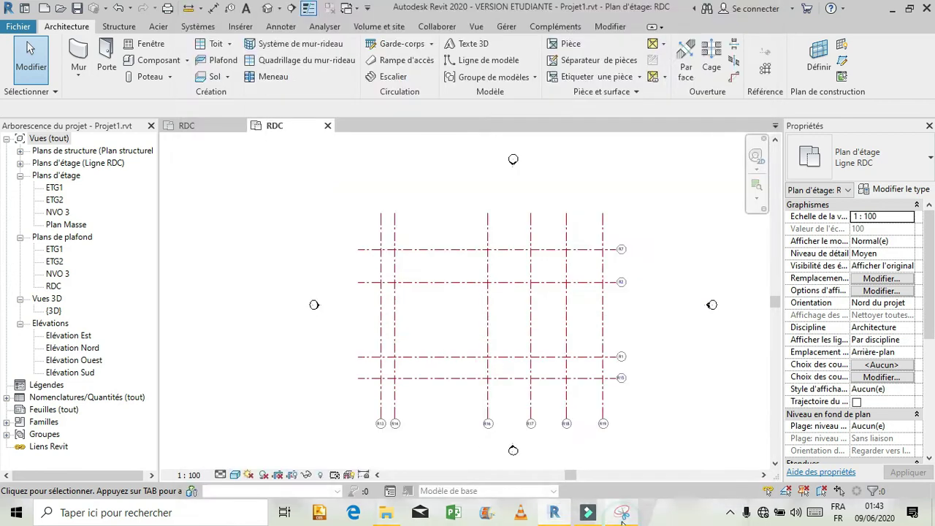
click(491, 401)
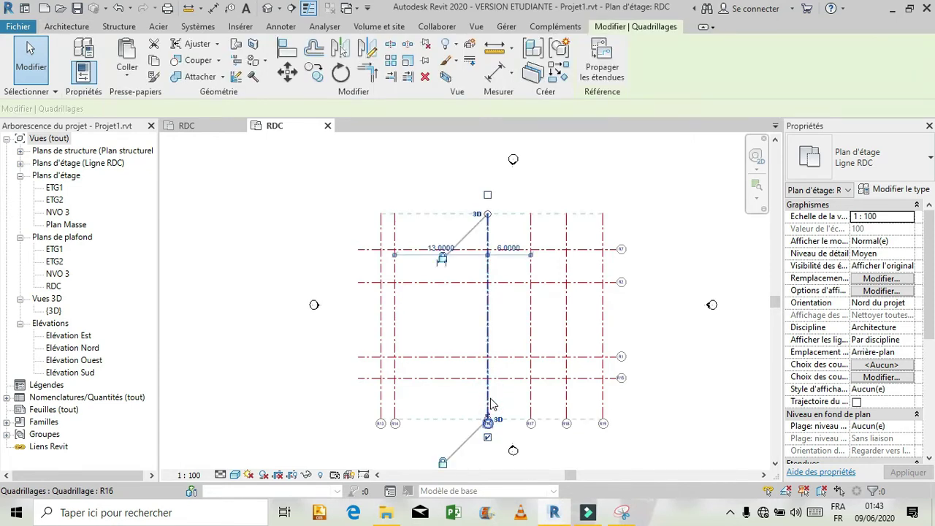
click(430, 245)
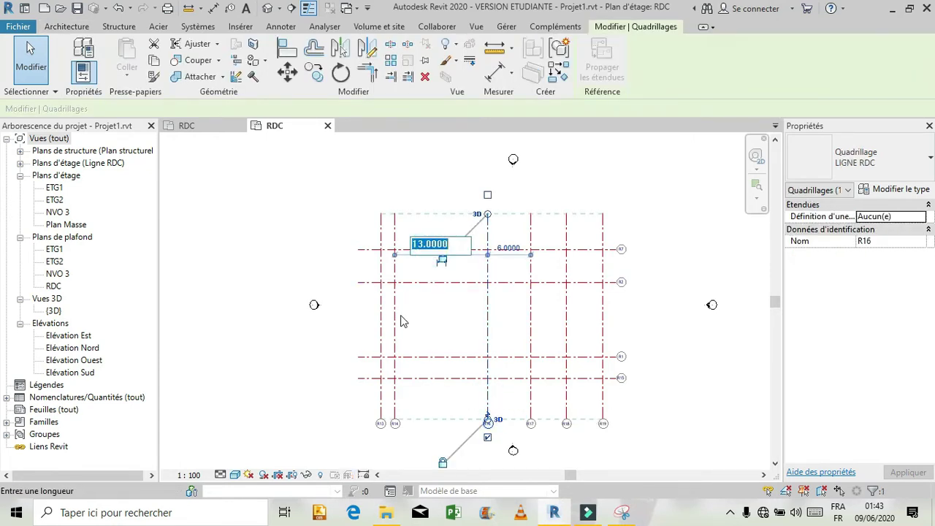
text(5.50)
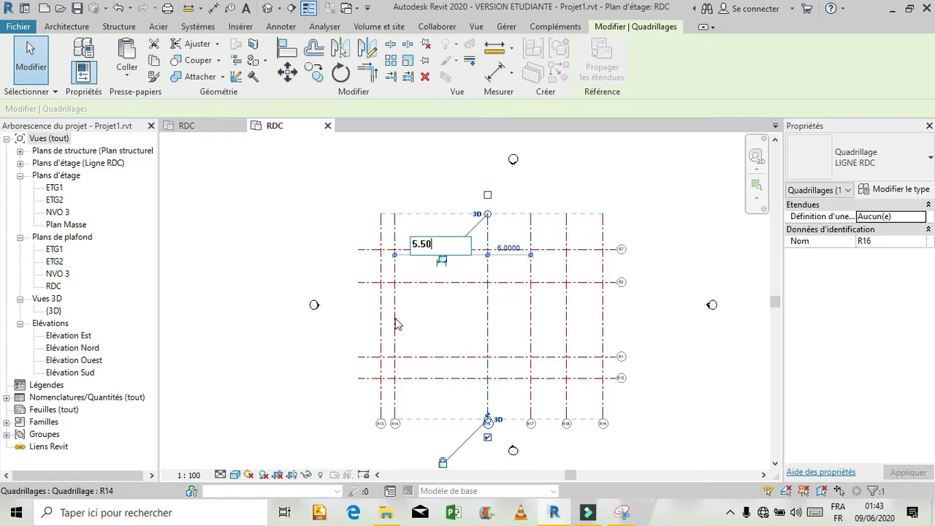
key(Return)
click(479, 394)
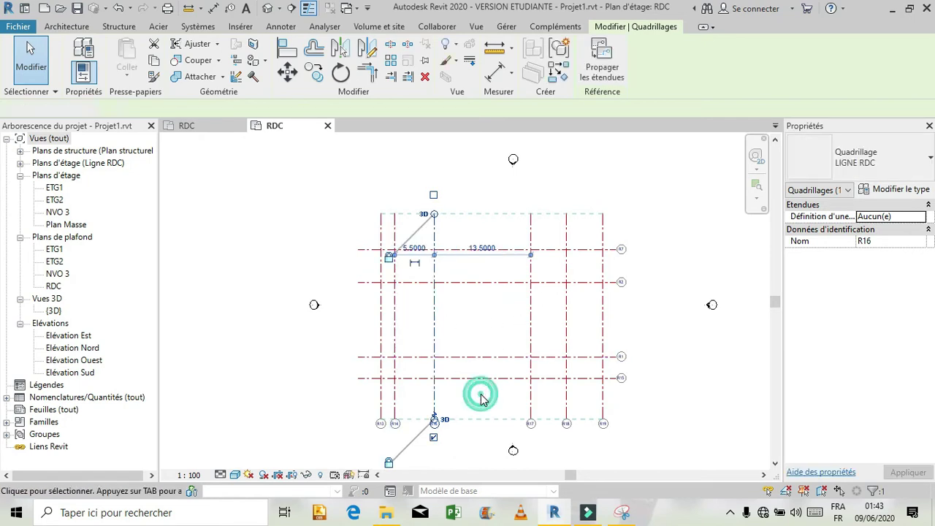
Consult the captured plan again and move the fourth vertical grid to 3.60 m from the third.
click(625, 513)
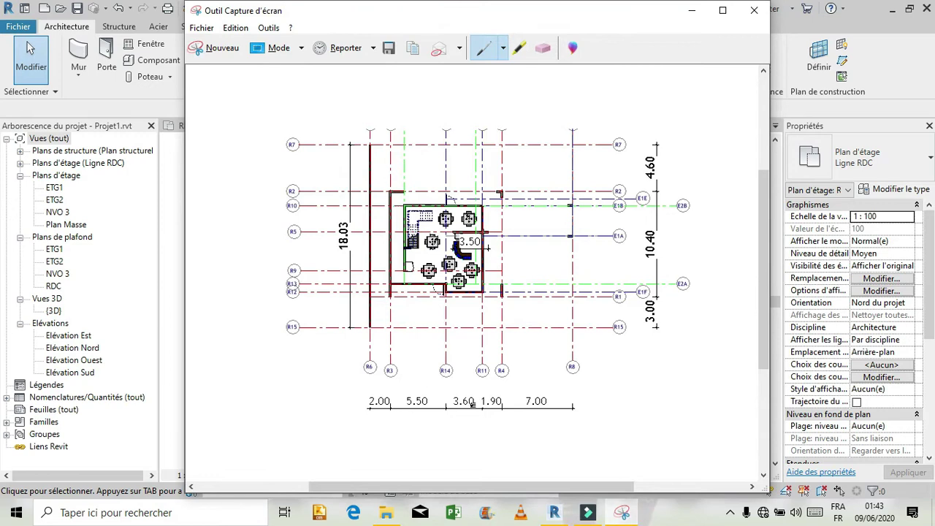
click(621, 512)
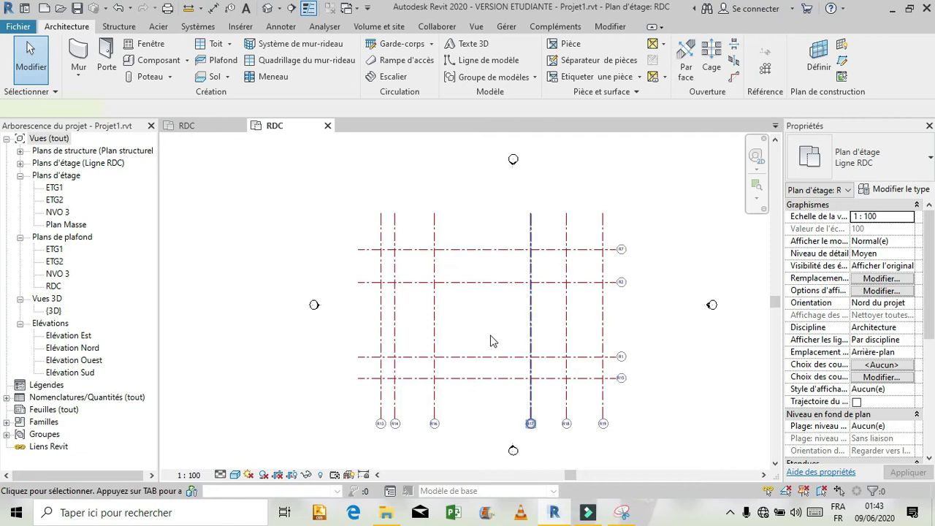
click(530, 334)
click(483, 252)
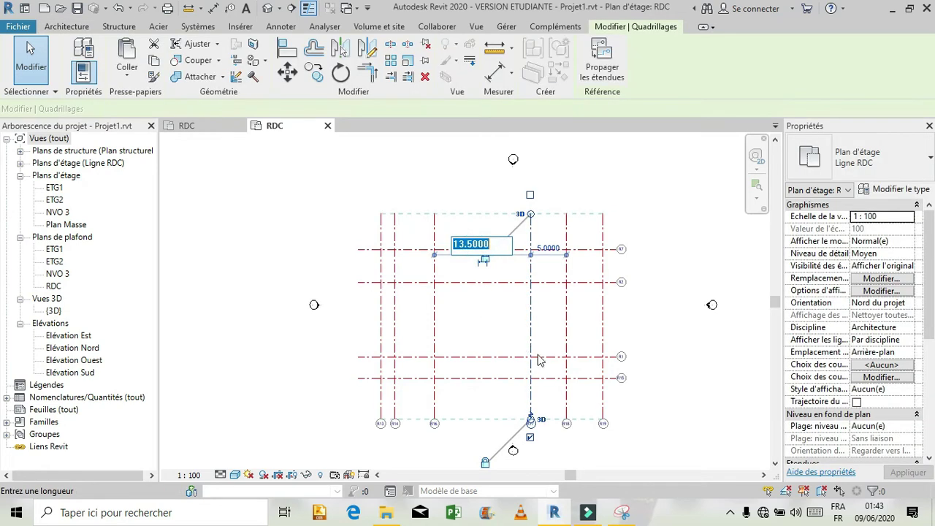
text(3.60)
key(Return)
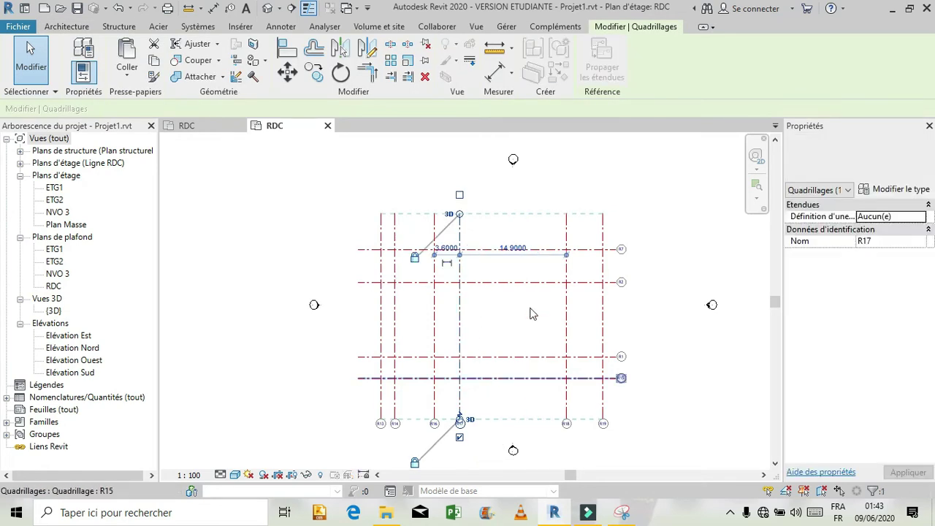
Move the fifth vertical grid to 1.90 m from the fourth.
click(565, 336)
click(513, 247)
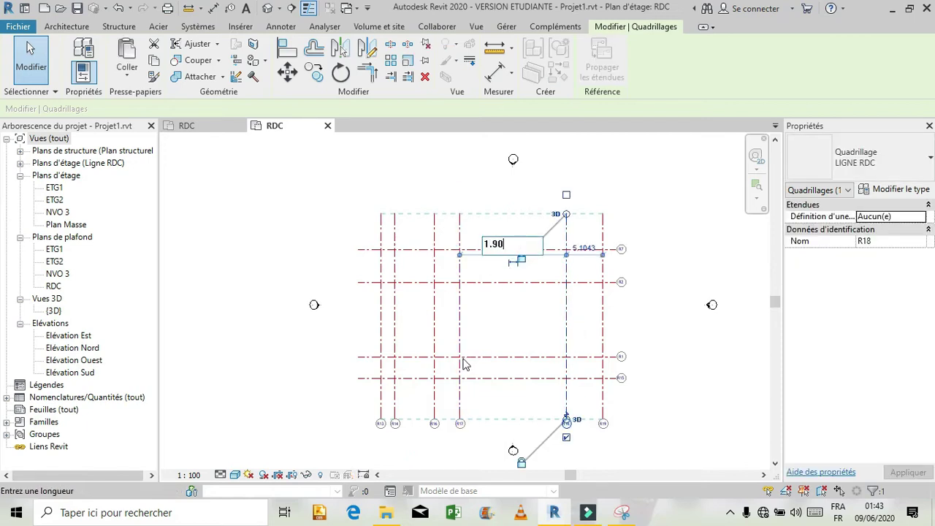
key(Return)
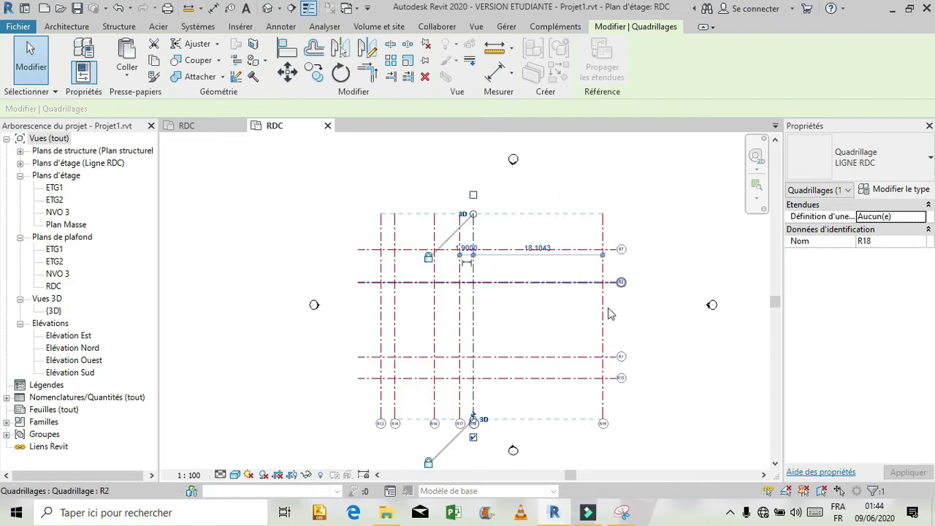
Recheck the captured plan's last spacing and move the sixth vertical grid to 7 m from the fifth.
click(624, 516)
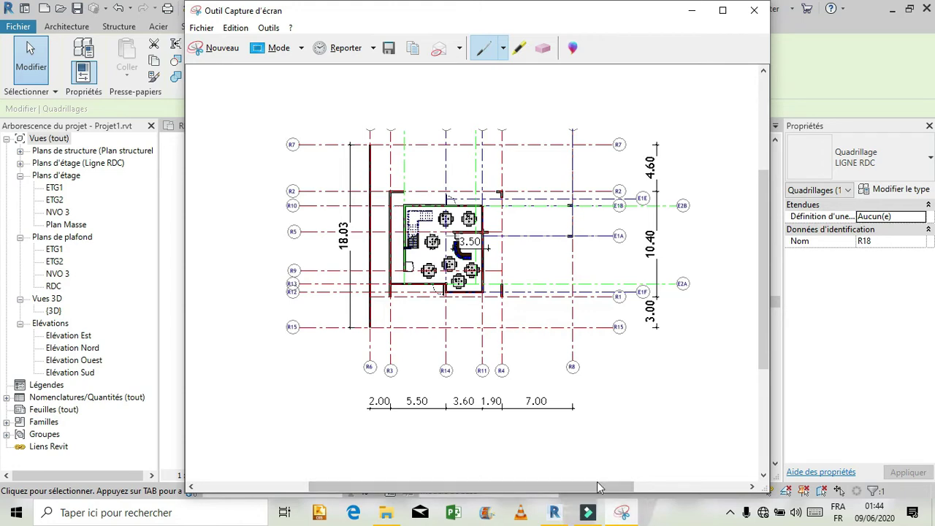
click(624, 515)
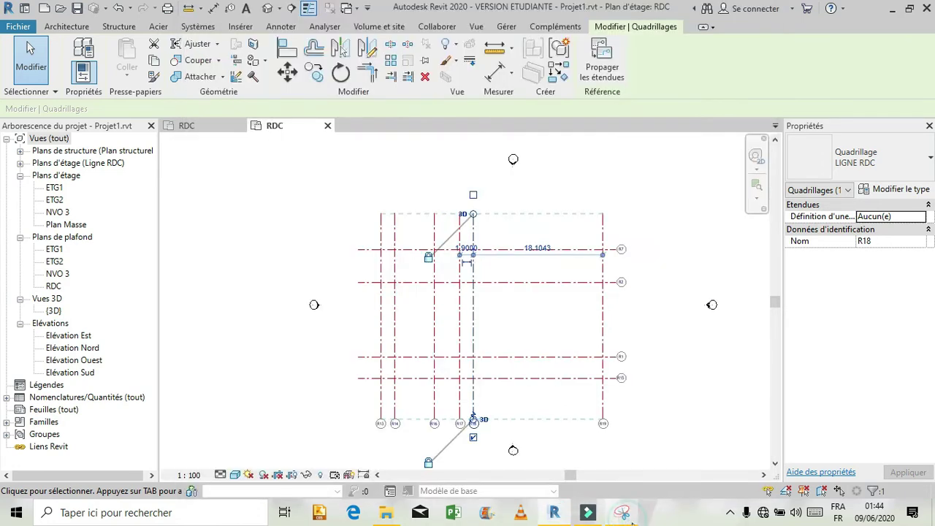
click(604, 331)
click(536, 248)
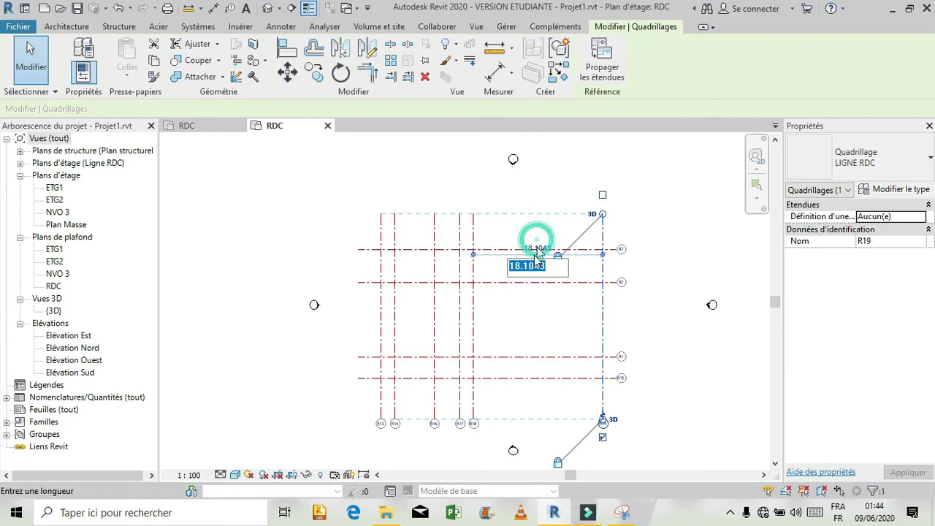
text(7)
key(Return)
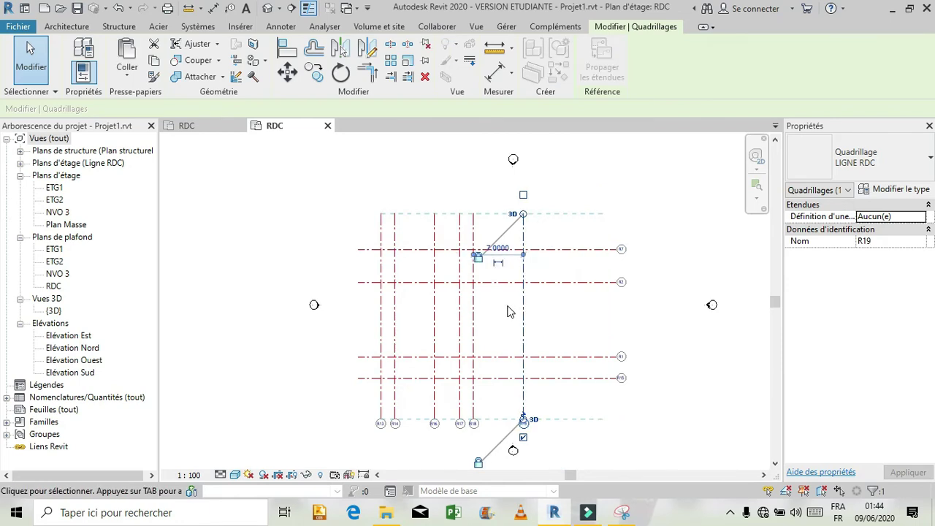
Add one continuous aligned dimension across all six vertical RDC grids, from the last grid to the first, placed below their heads.
click(433, 443)
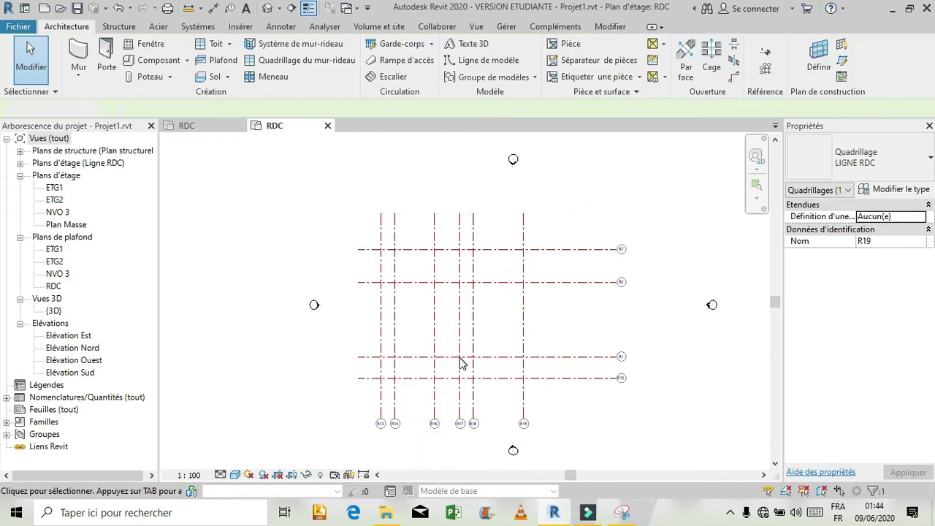
scroll(469, 437, up, 1)
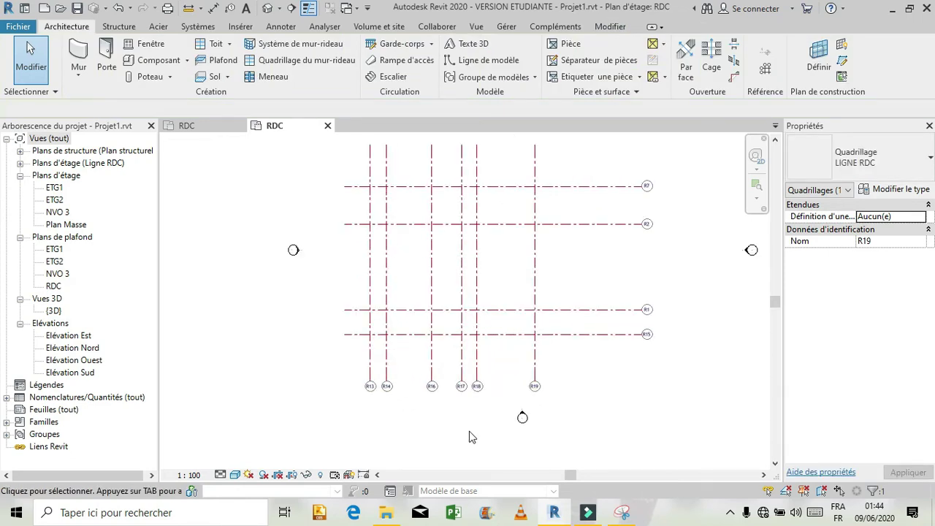
scroll(469, 437, up, 1)
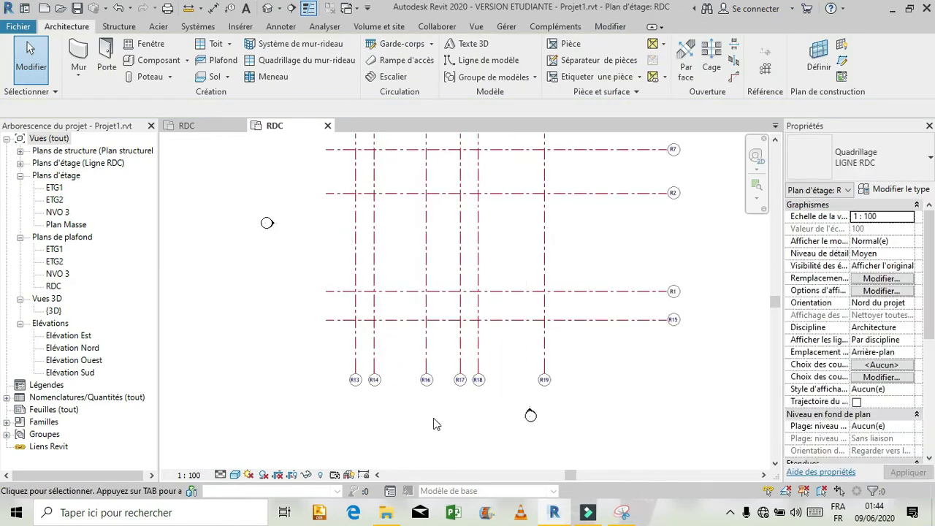
click(623, 28)
click(495, 74)
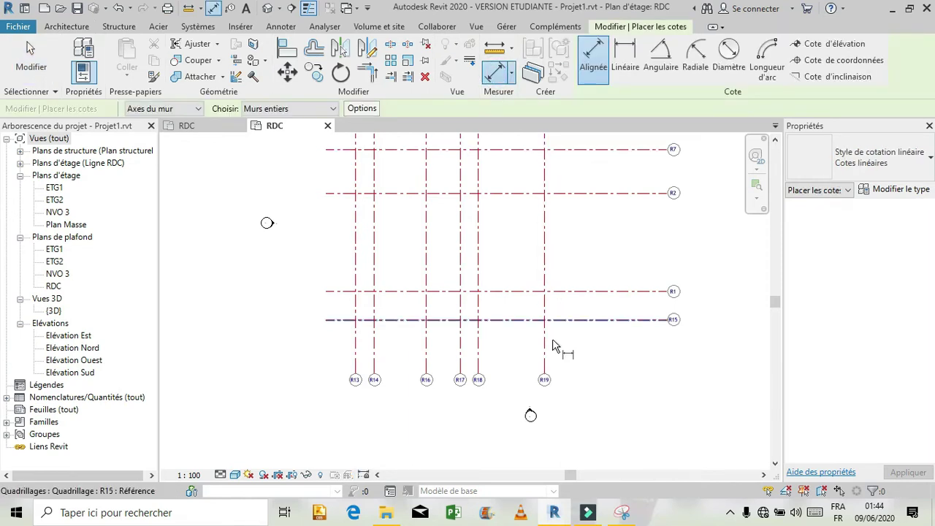
click(544, 358)
click(477, 359)
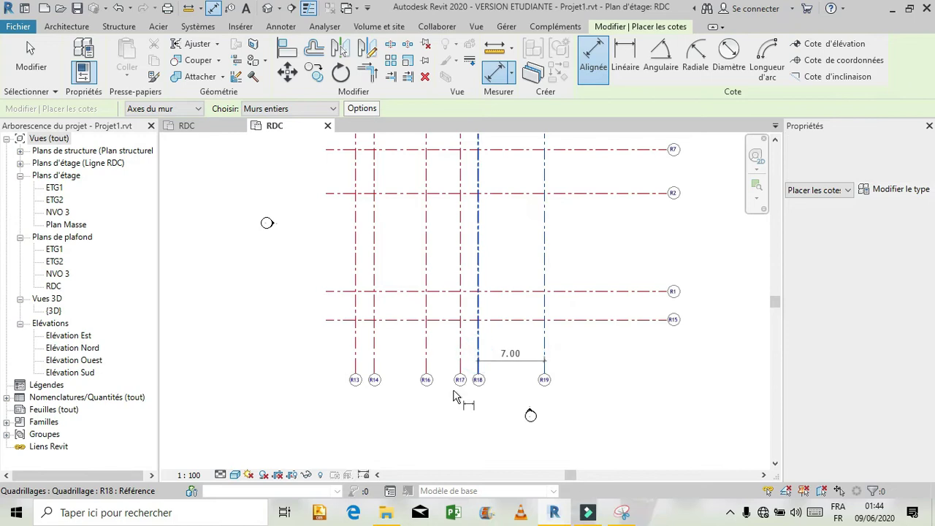
click(460, 358)
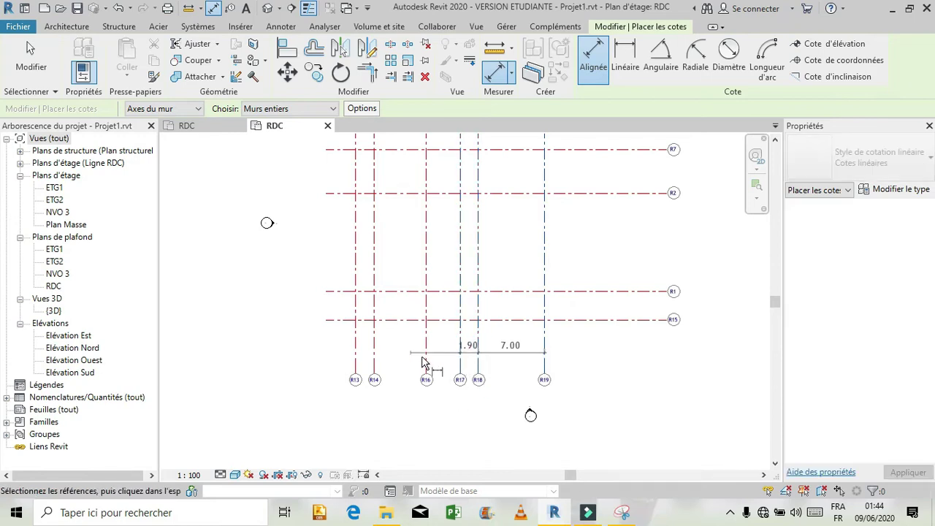
click(426, 358)
click(374, 360)
click(355, 367)
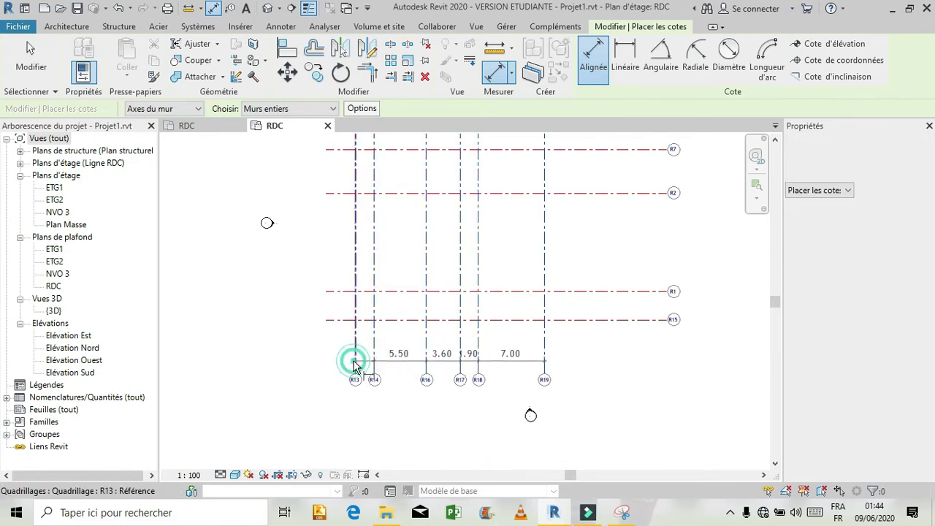
click(325, 415)
key(Escape)
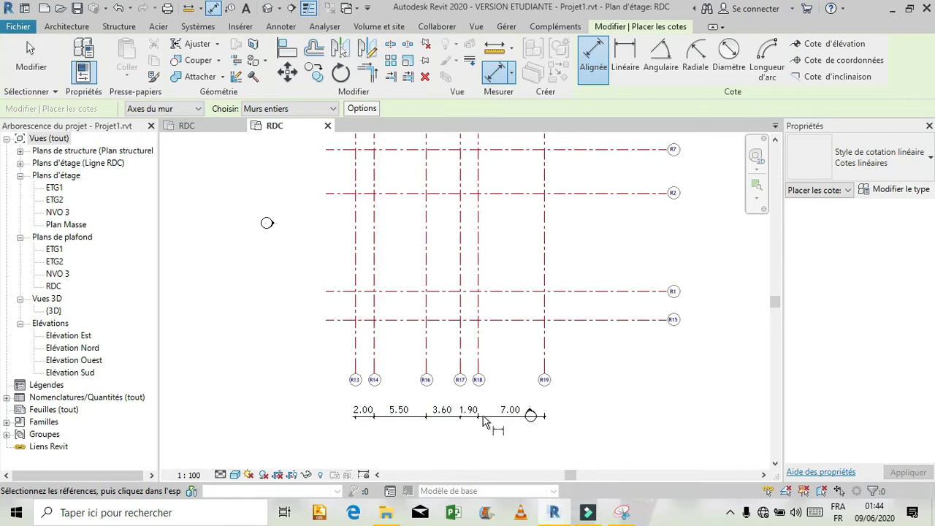
key(Escape)
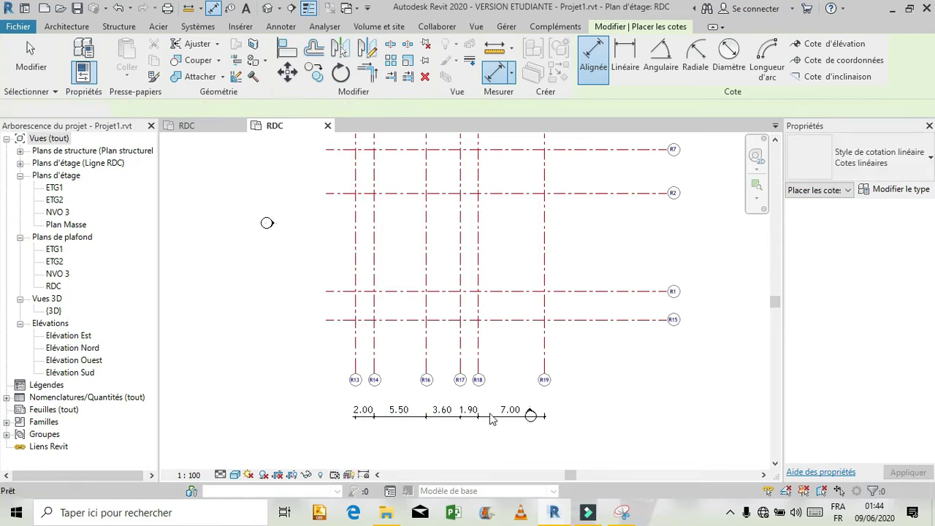
key(Escape)
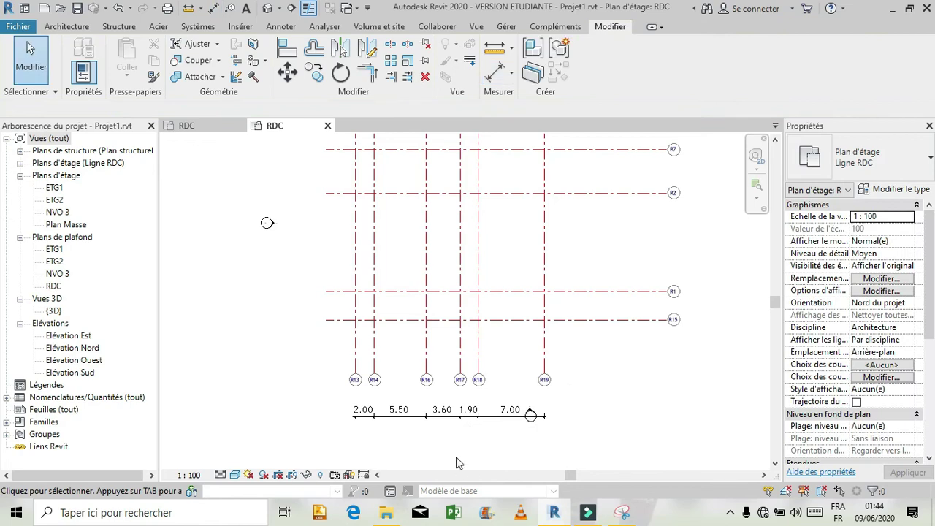
Consult the captured plan for the vertical grid names and rename the first vertical grid R6 and the second R3.
scroll(478, 423, up, 2)
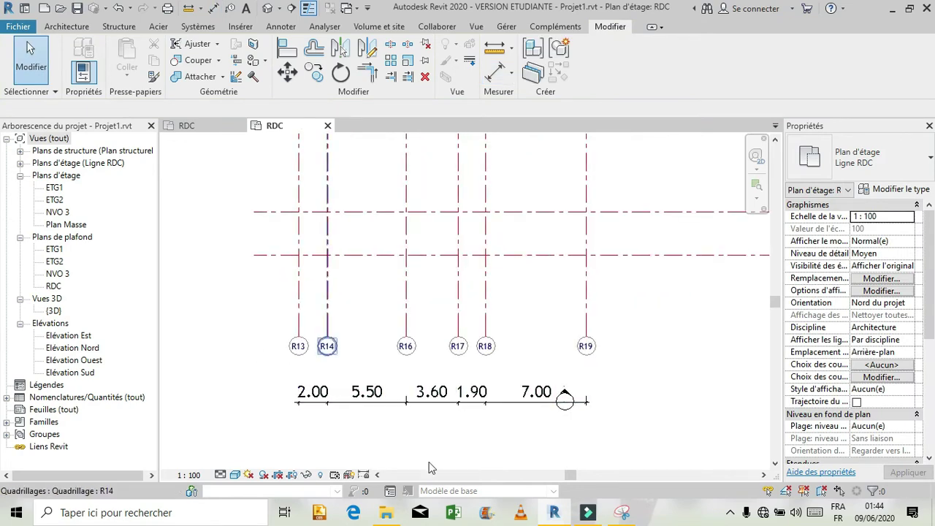
click(621, 513)
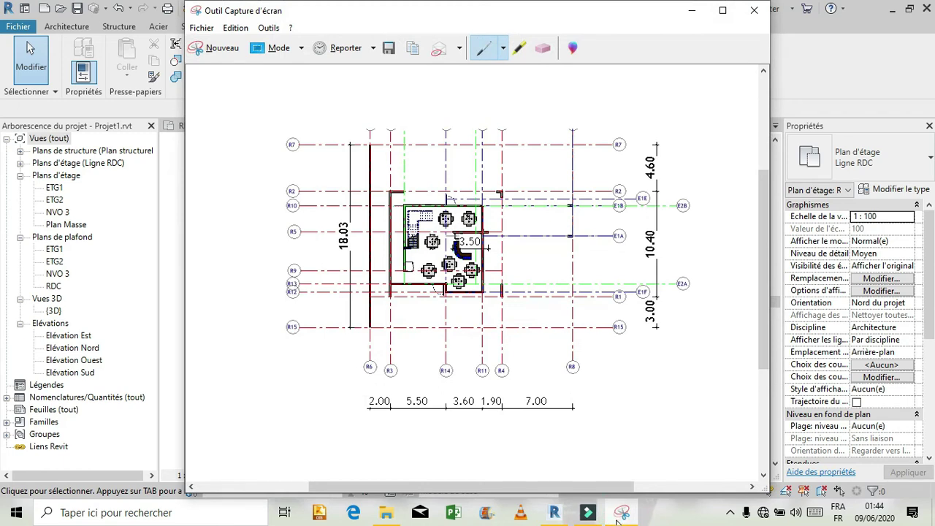
click(618, 518)
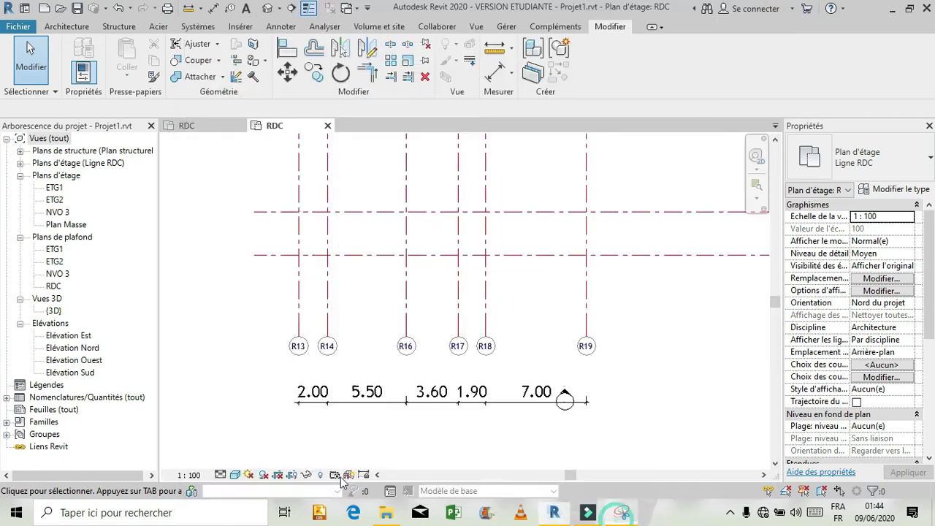
click(297, 348)
click(299, 347)
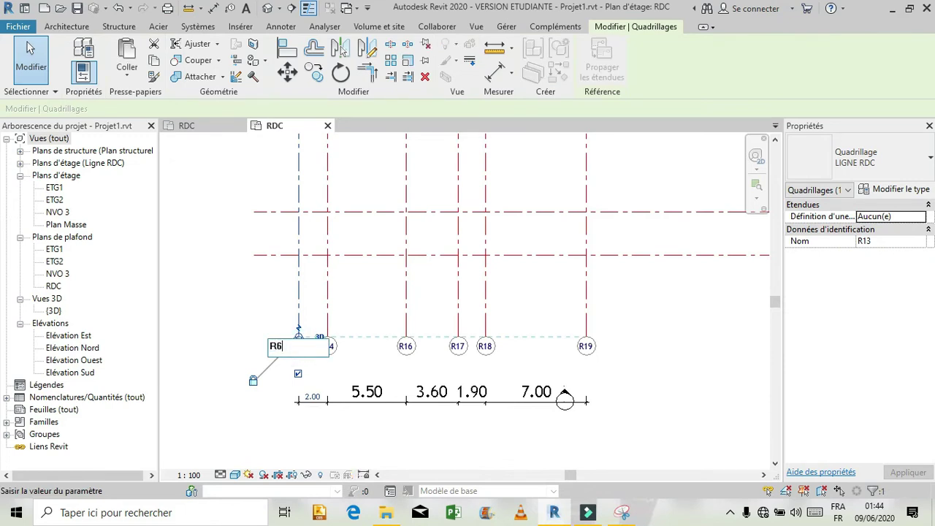
text(R6)
key(Return)
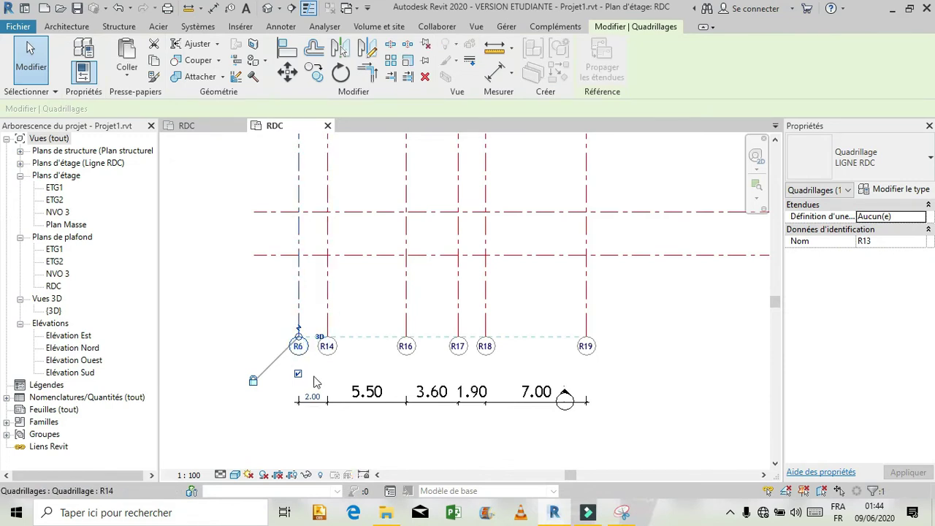
click(325, 349)
click(326, 348)
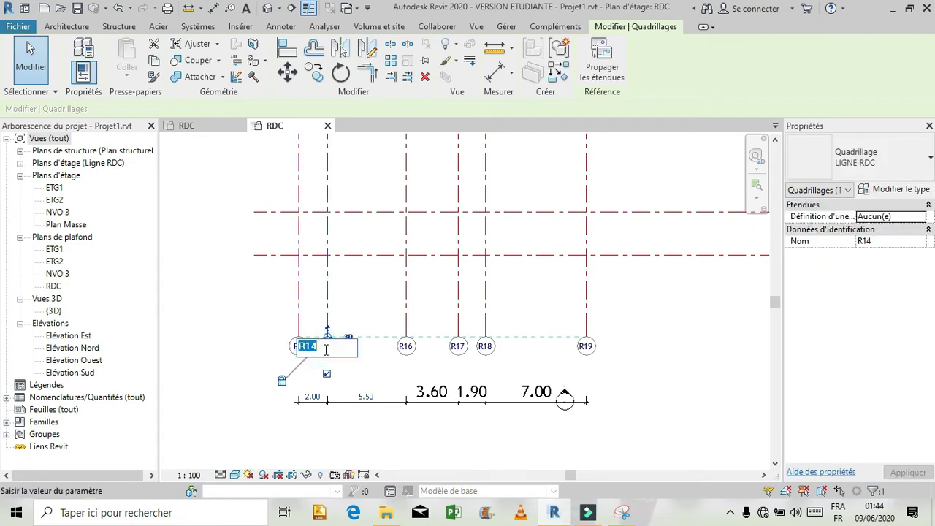
text(R3)
key(Return)
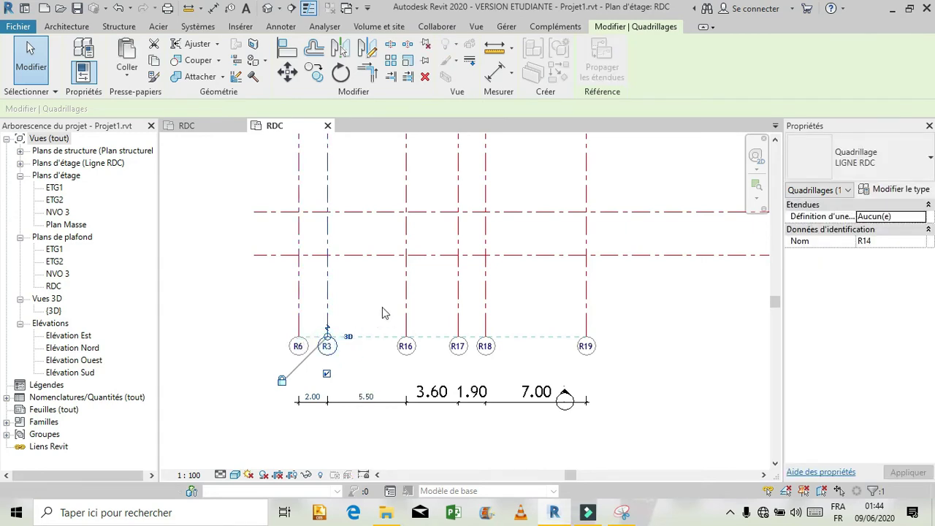
Check the captured plan and rename the third vertical grid as R14.
click(390, 351)
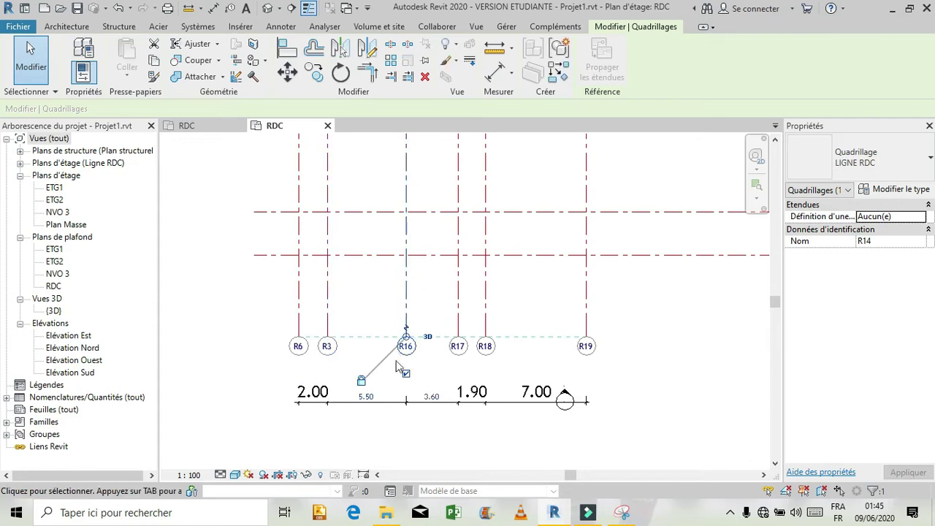
click(622, 512)
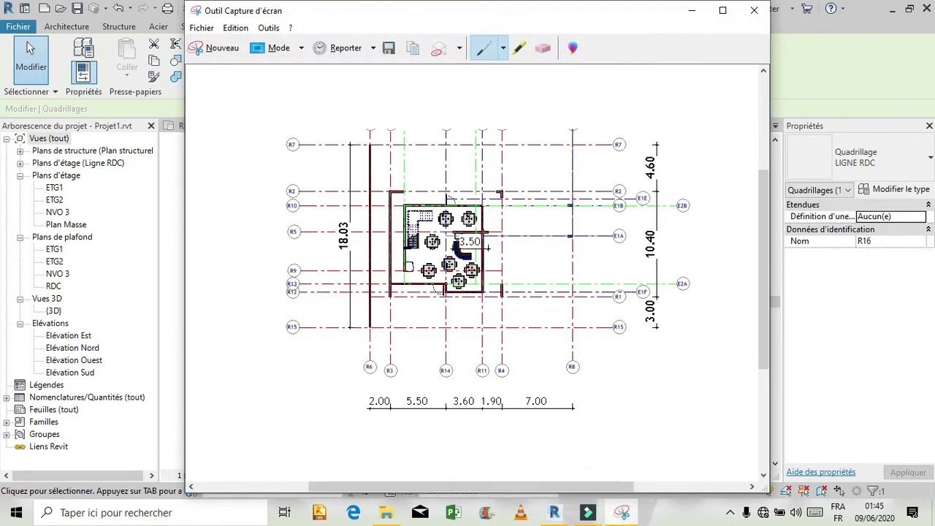
click(621, 512)
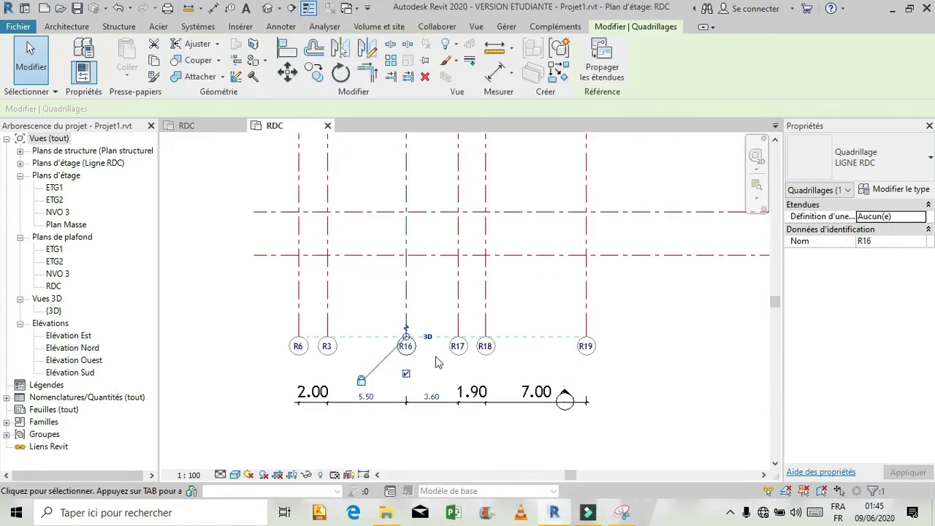
click(407, 346)
click(411, 348)
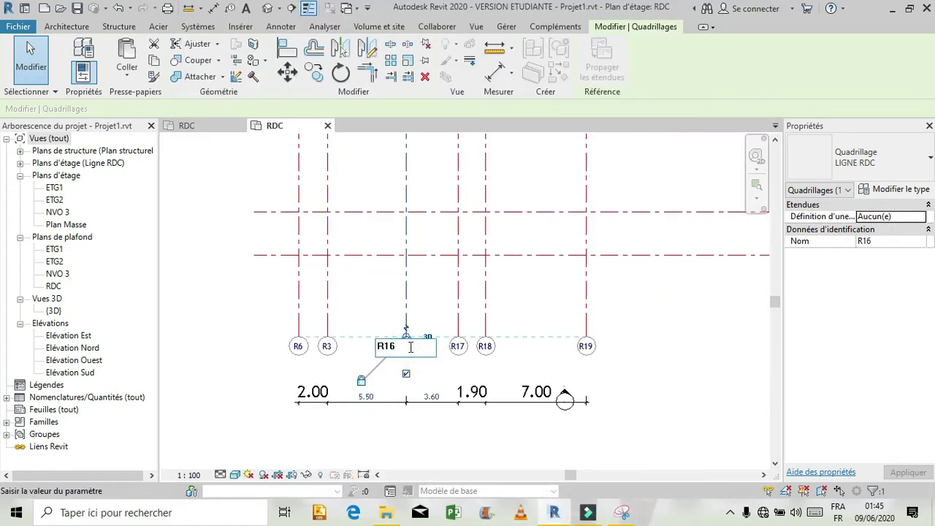
text(4)
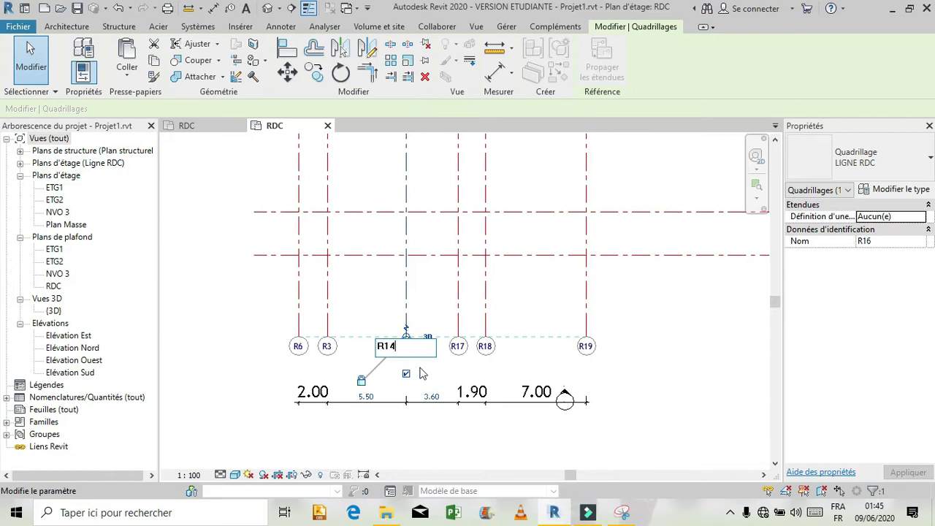
key(Return)
Consult the captured plan for the fourth vertical grid's name.
click(623, 513)
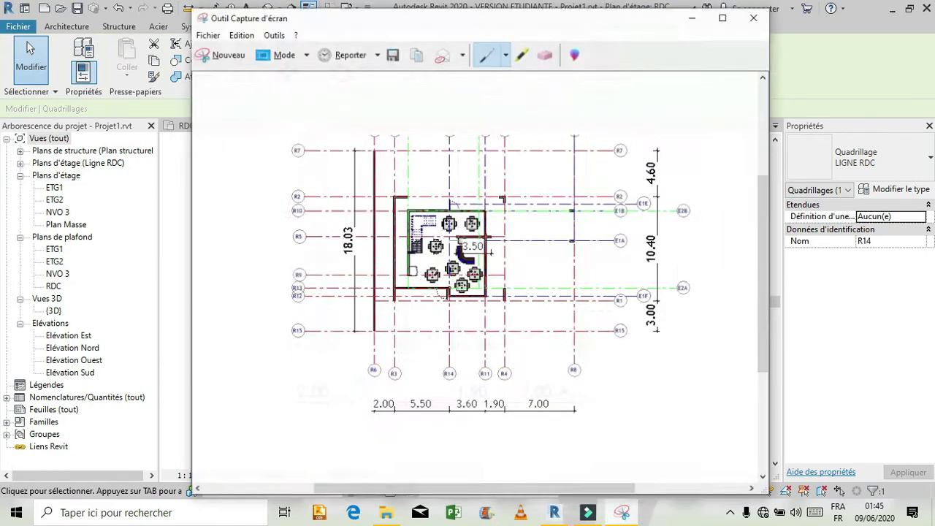
click(623, 514)
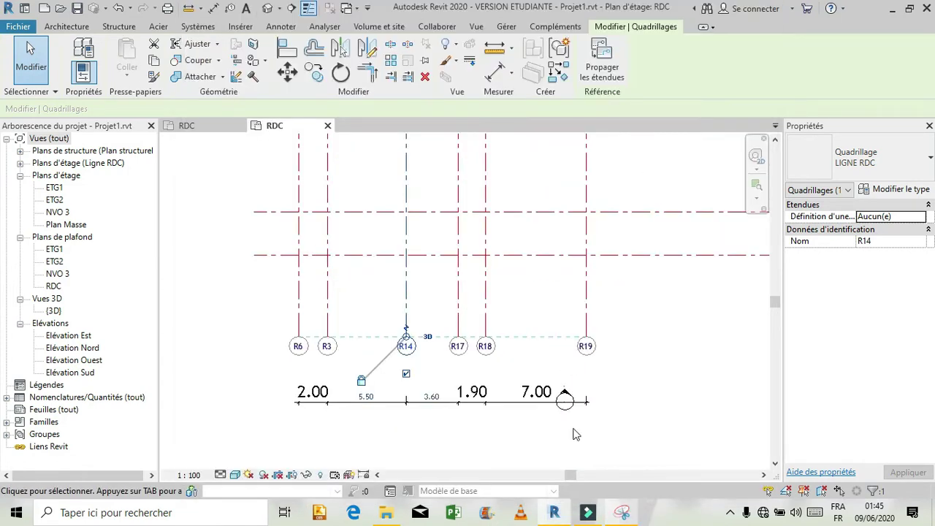
Try to rename the vertical grid line R17 as R11.
click(462, 292)
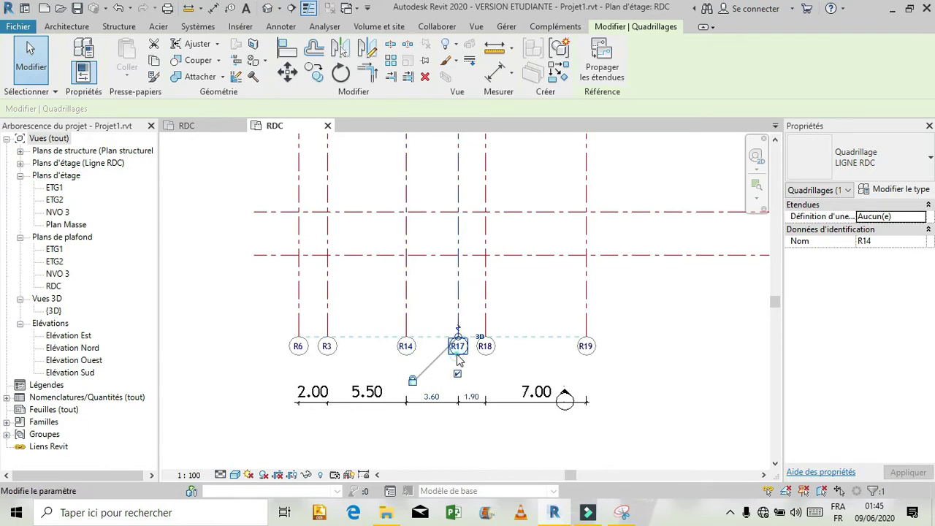
click(457, 349)
click(459, 352)
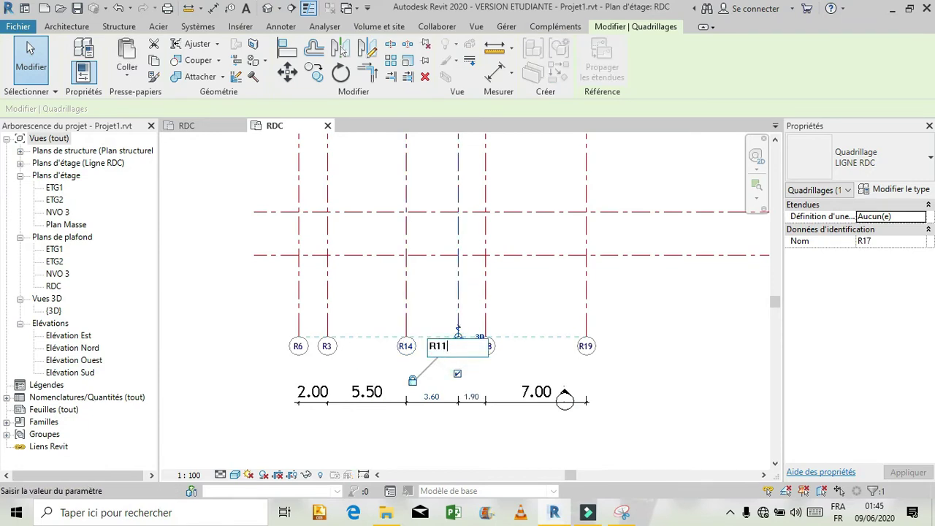
click(560, 313)
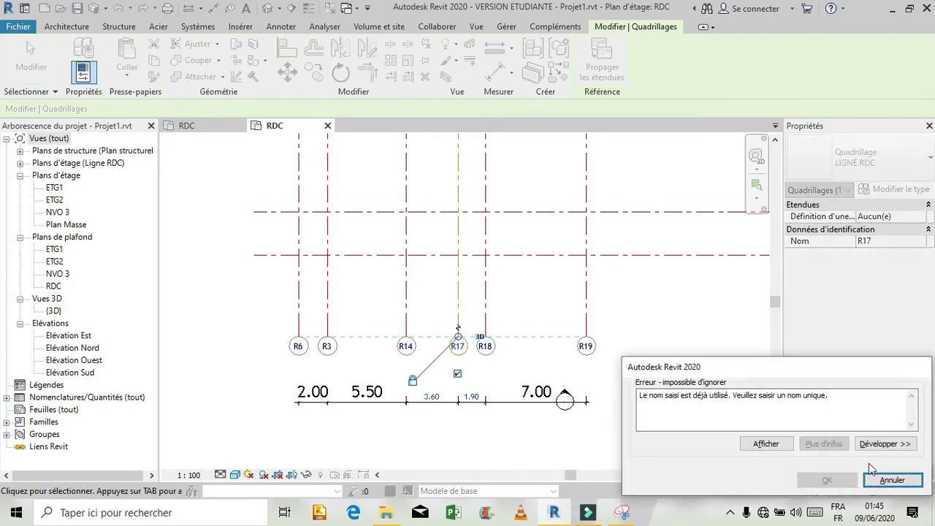
click(891, 480)
click(462, 309)
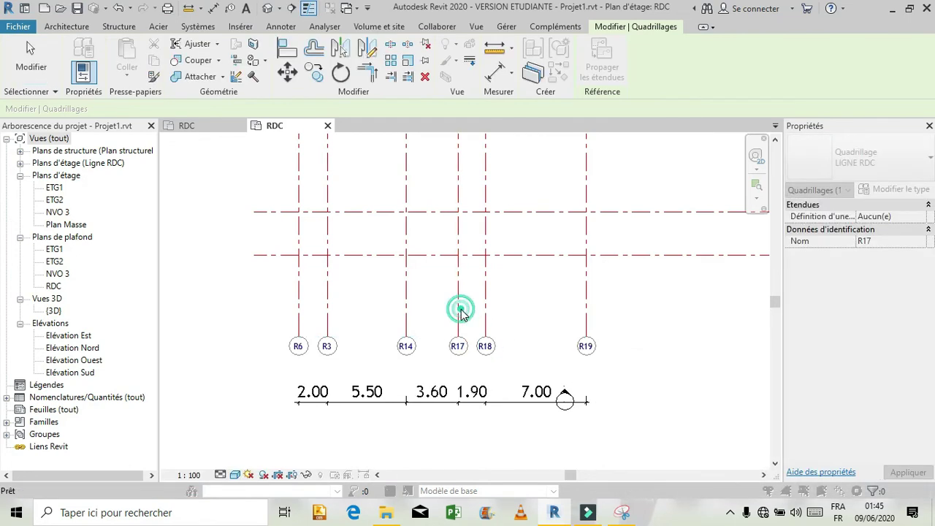
click(458, 348)
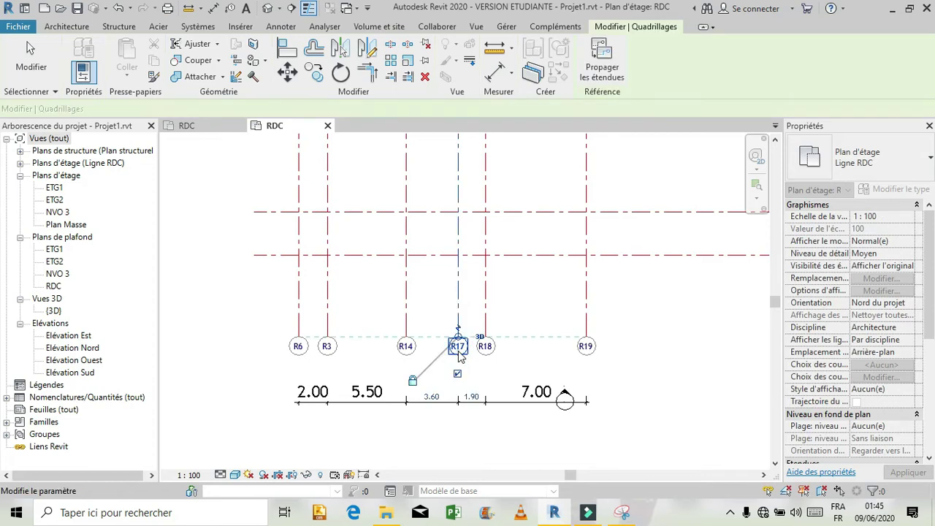
click(459, 349)
click(459, 351)
key(BackSpace)
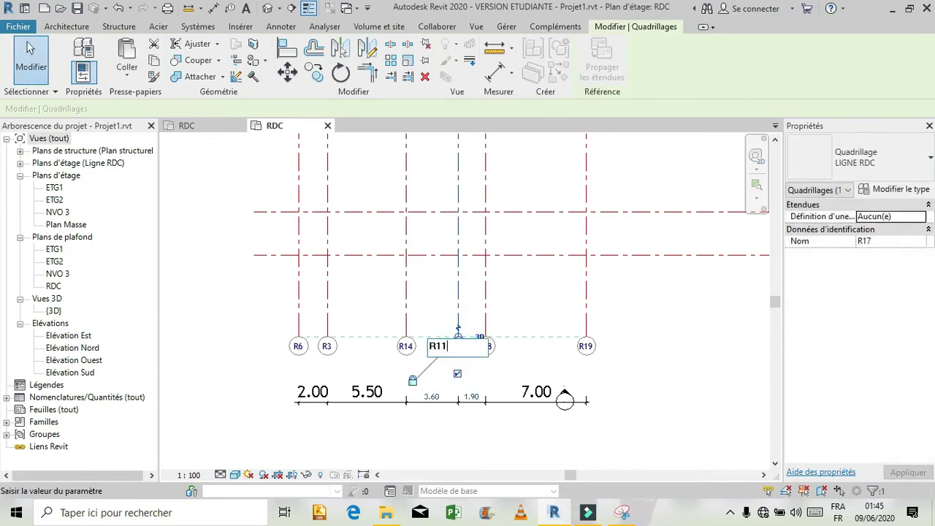
key(Return)
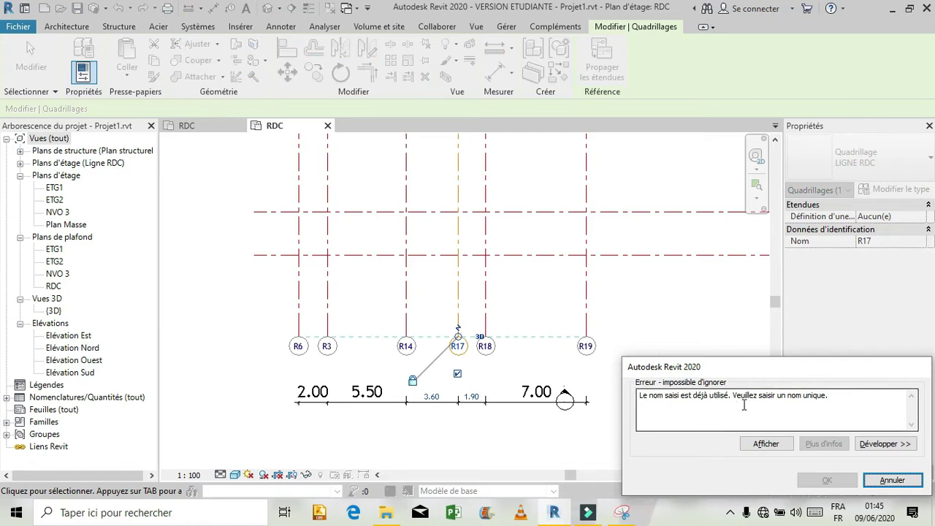
click(892, 480)
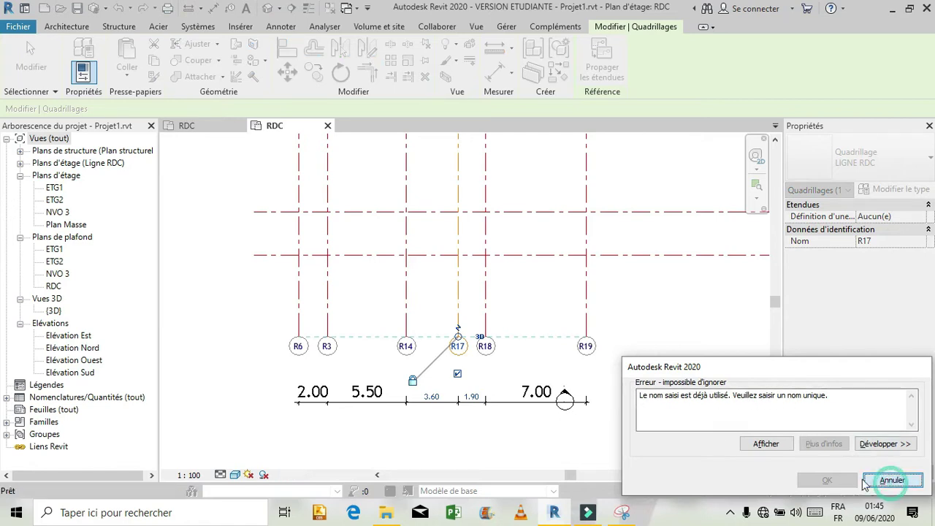
click(509, 295)
Rename the vertical grid line R18 as R4.
click(482, 304)
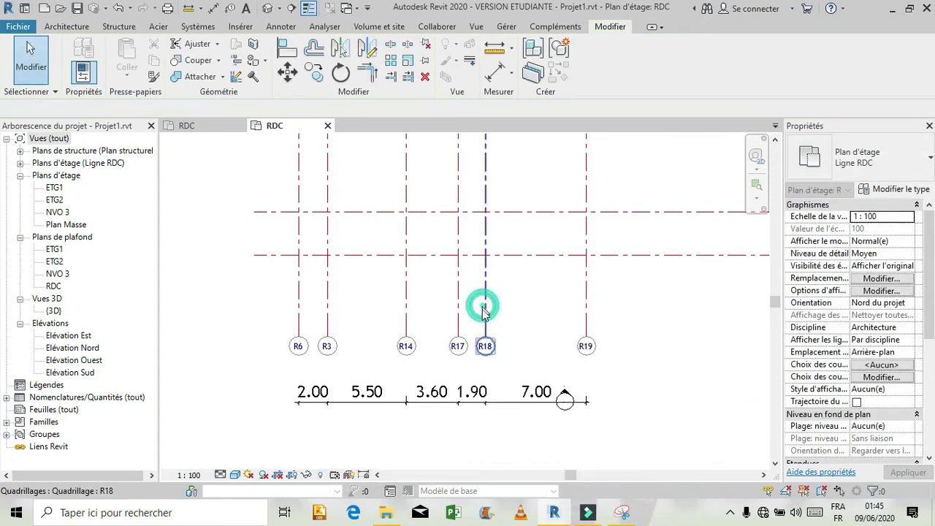
click(483, 354)
click(489, 347)
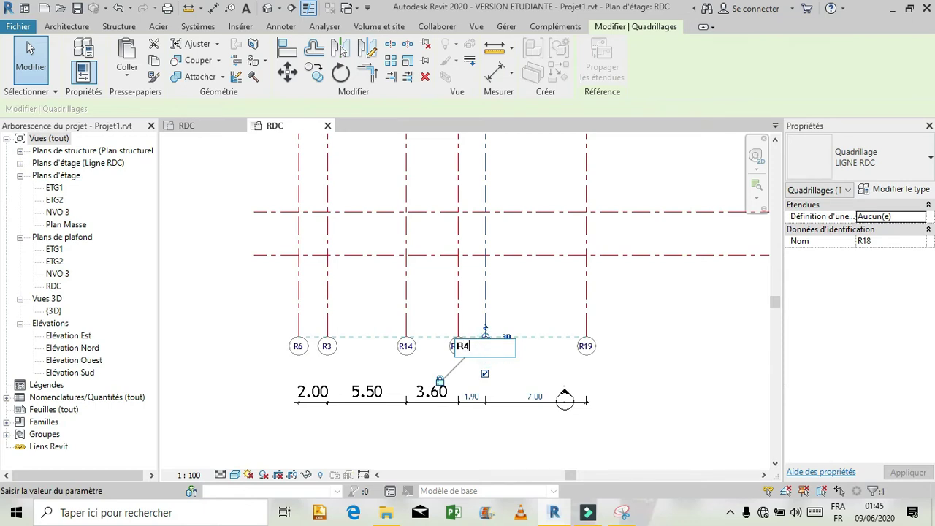
text(R4)
key(Return)
click(559, 358)
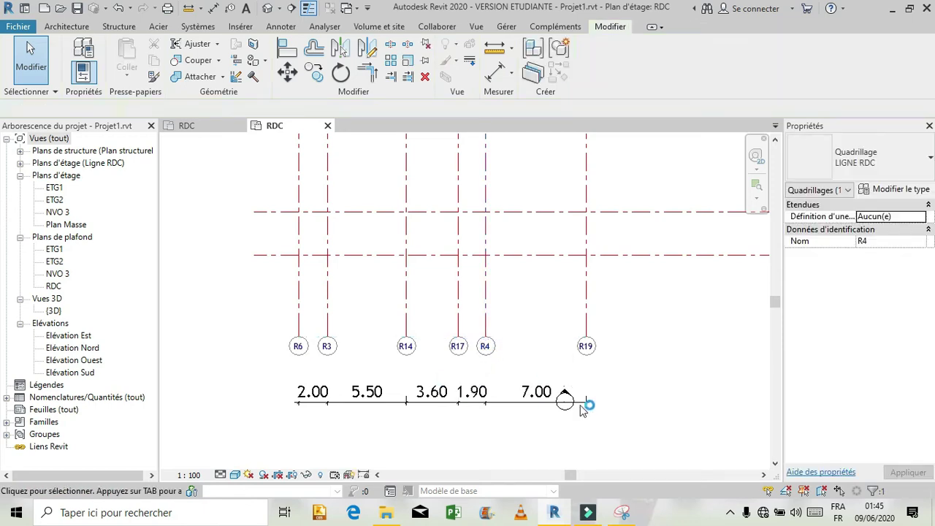
Check the reference plan in Outil Capture d'écran and try to rename grid line R19 as R8.
click(620, 515)
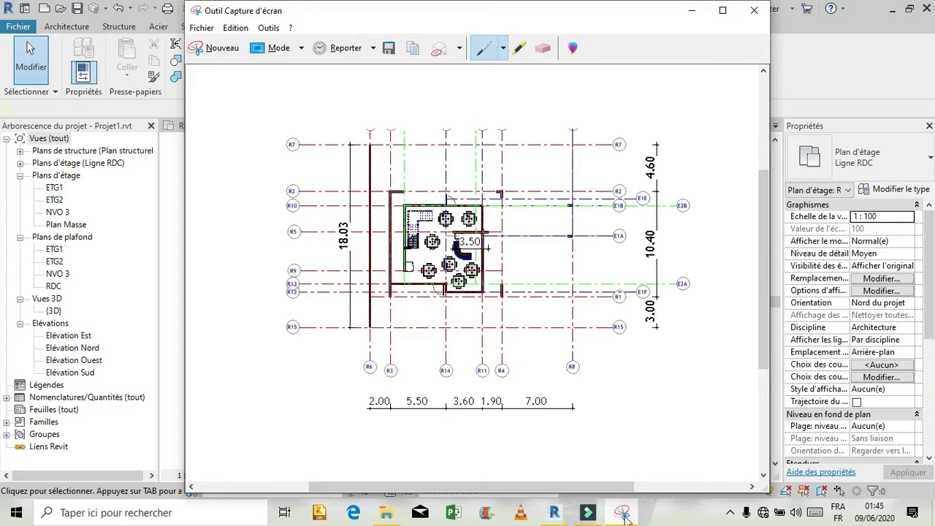
click(627, 516)
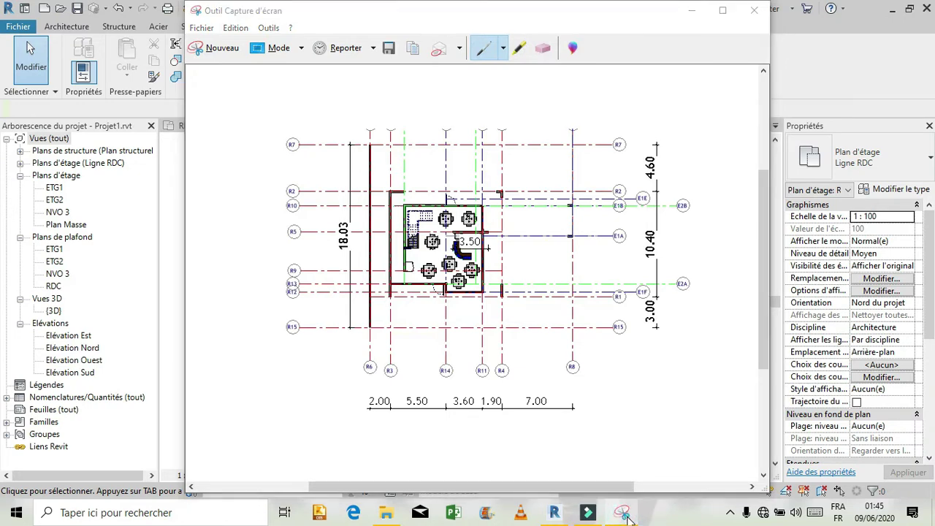
click(627, 516)
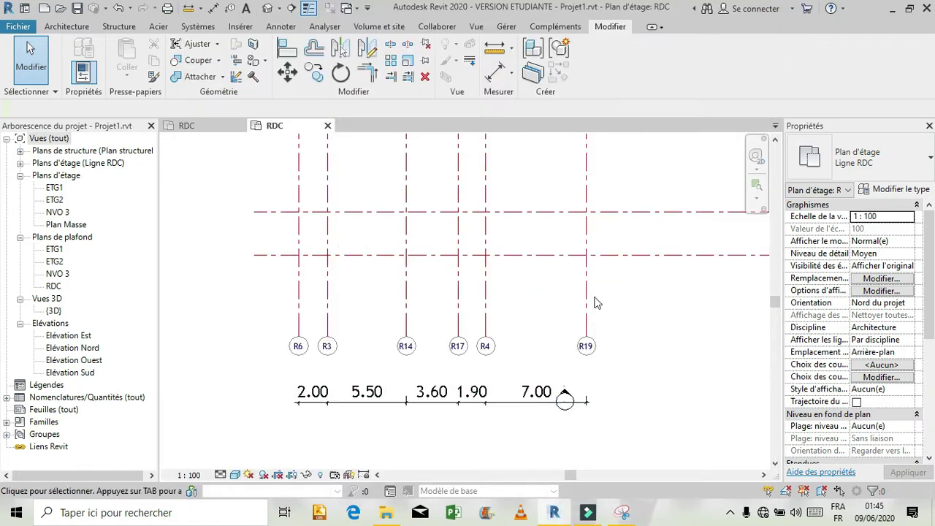
click(585, 346)
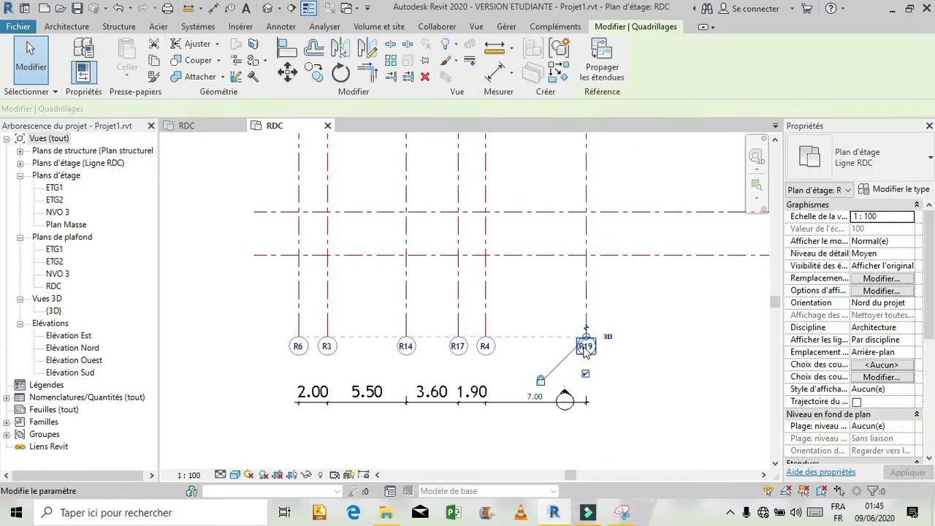
click(586, 348)
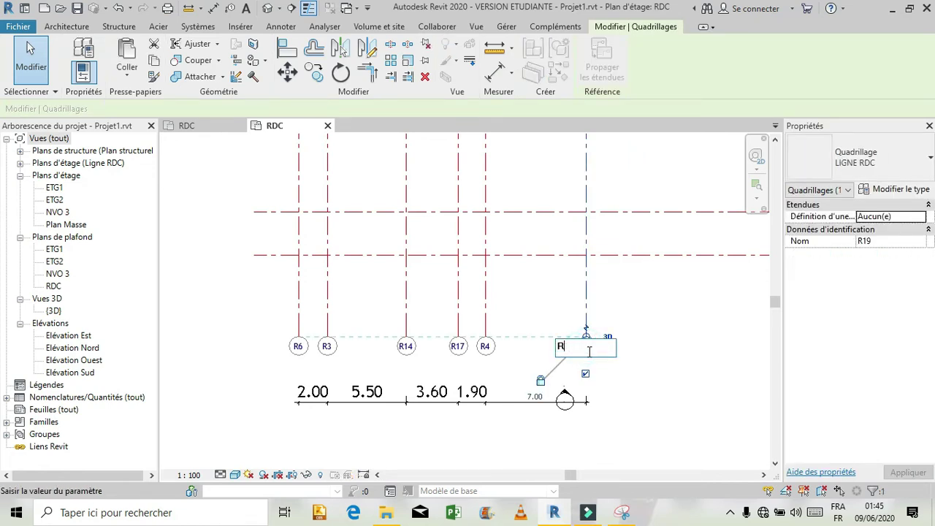
text(R8)
key(Return)
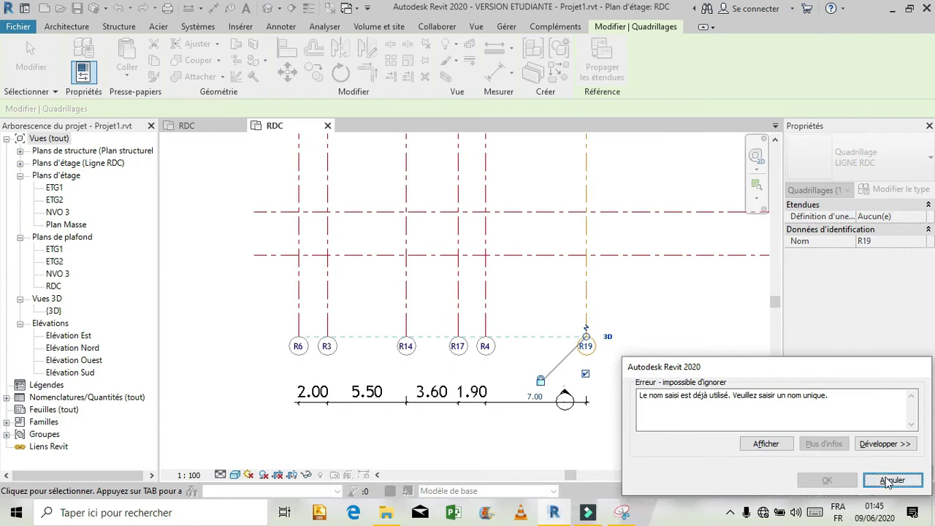
click(892, 479)
click(609, 398)
Examine the horizontal and vertical grid labels on the RDC plan and compare them with the reference plan in Outil Capture d'écran.
scroll(446, 371, down, 4)
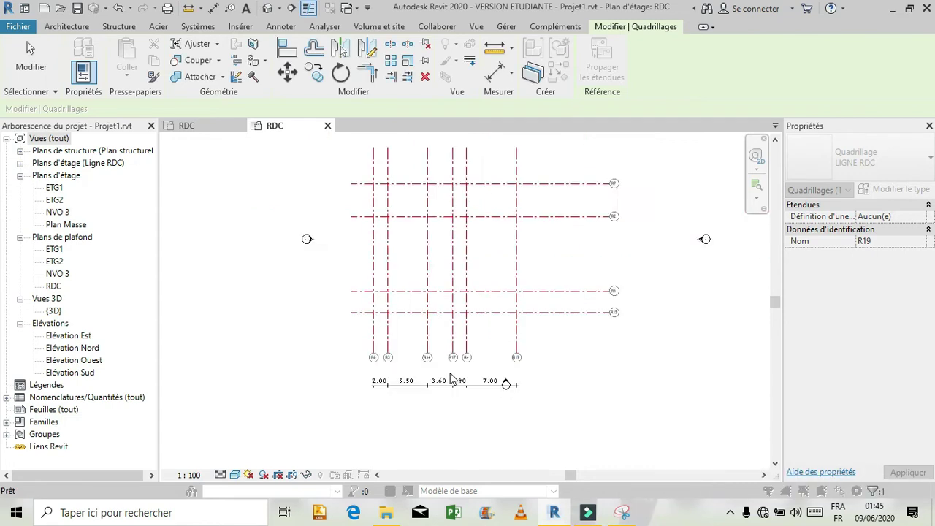
scroll(548, 255, up, 4)
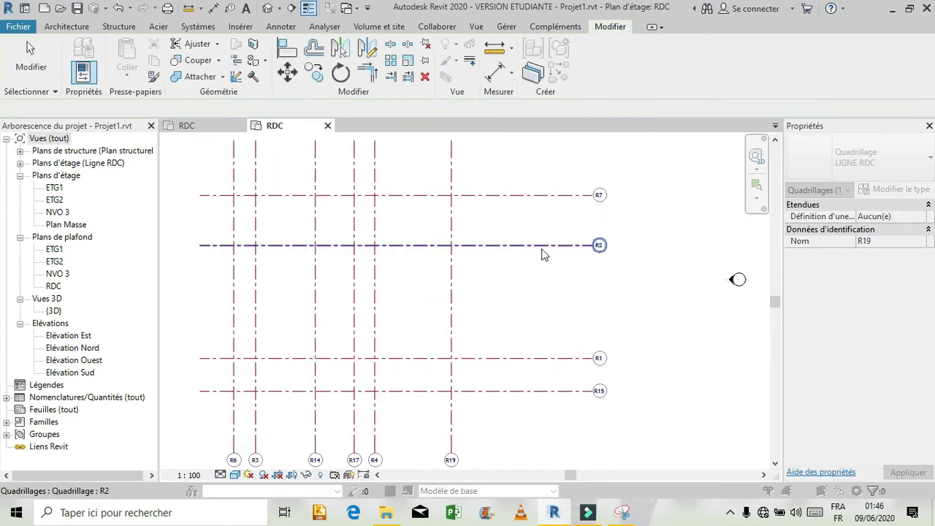
scroll(590, 308, down, 1)
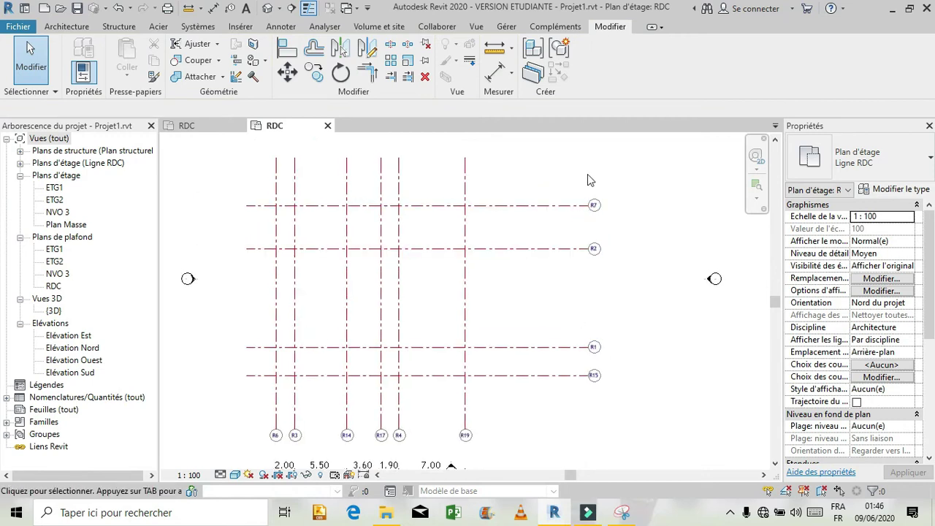
scroll(556, 220, down, 1)
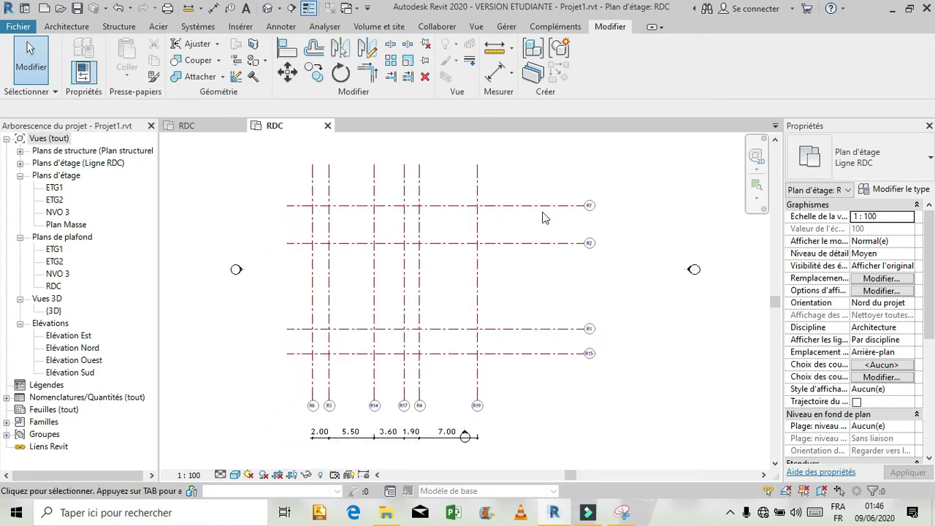
scroll(420, 387, up, 1)
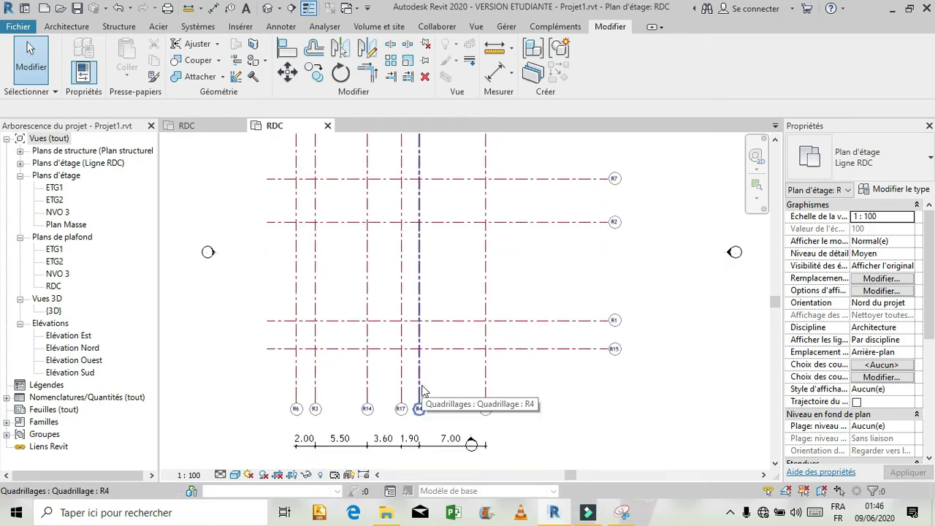
scroll(421, 389, up, 1)
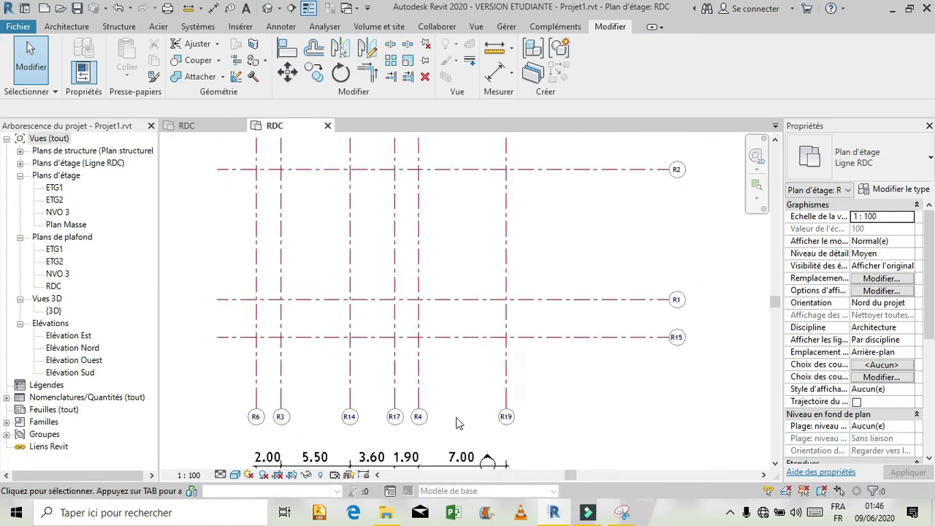
scroll(456, 423, down, 3)
scroll(458, 421, up, 1)
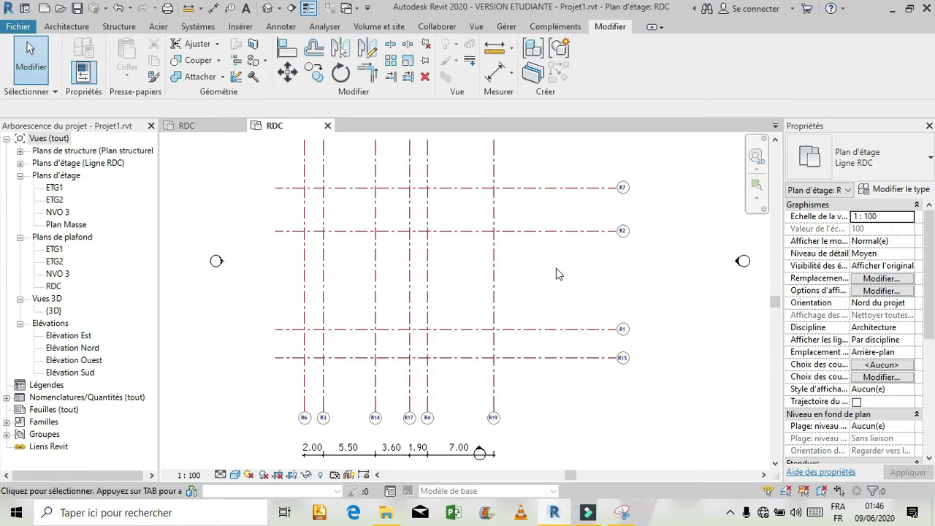
scroll(631, 189, up, 3)
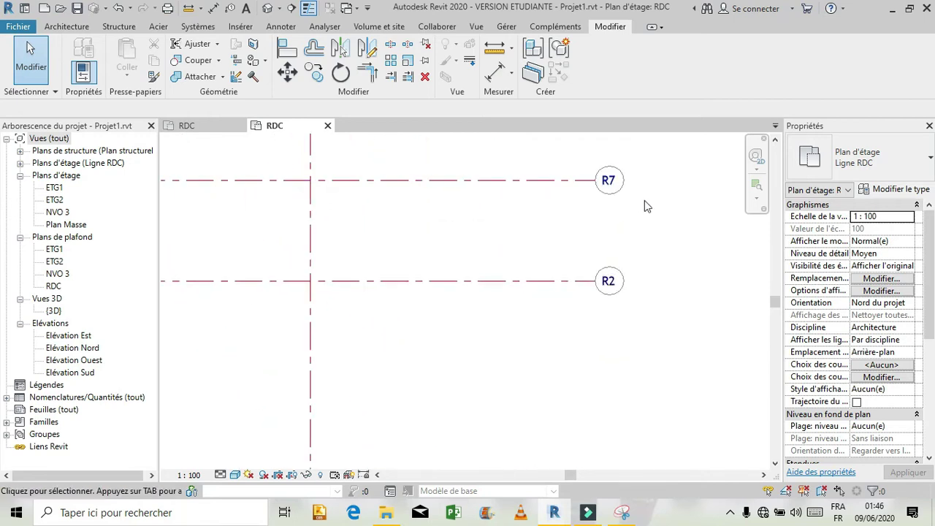
scroll(653, 203, down, 2)
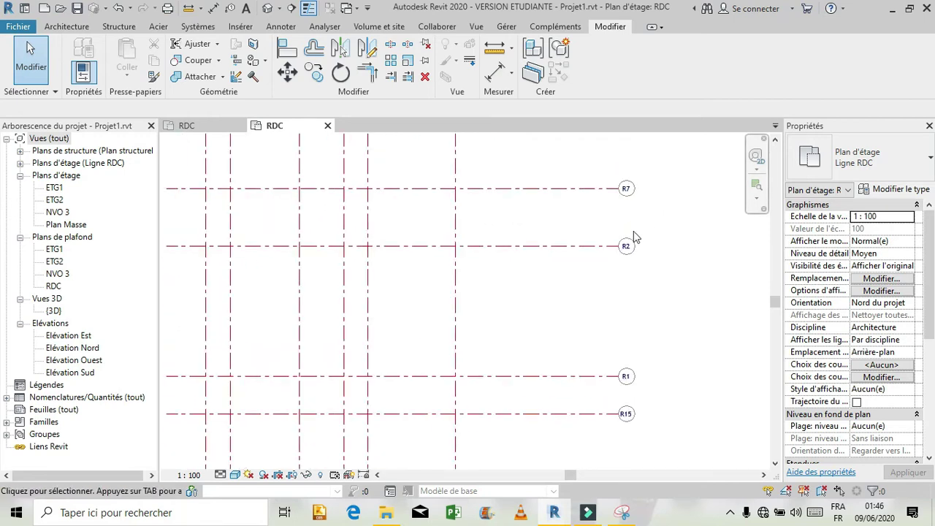
scroll(633, 231, down, 1)
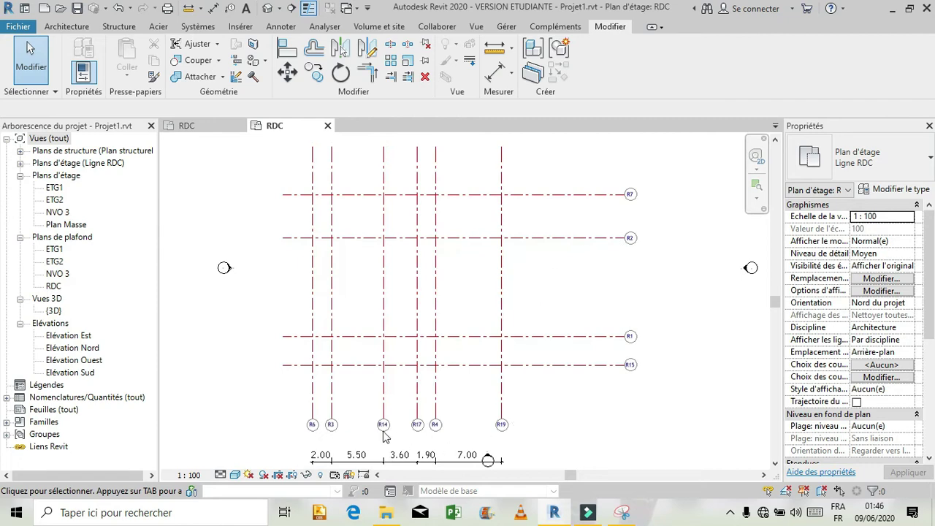
scroll(385, 436, up, 3)
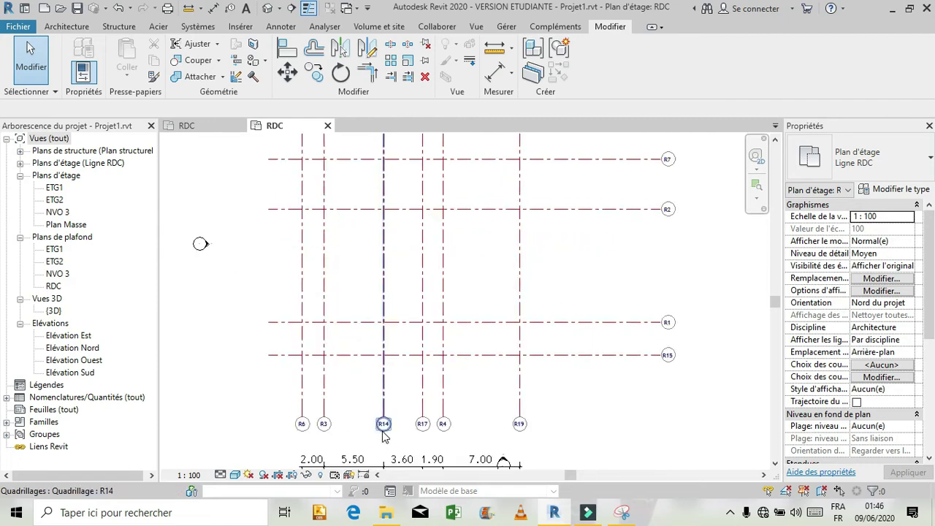
scroll(385, 436, up, 2)
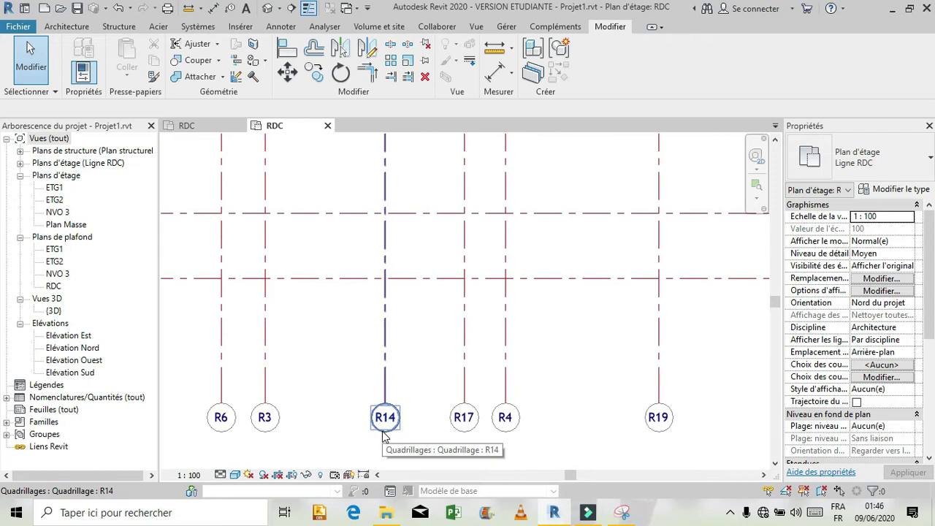
click(621, 517)
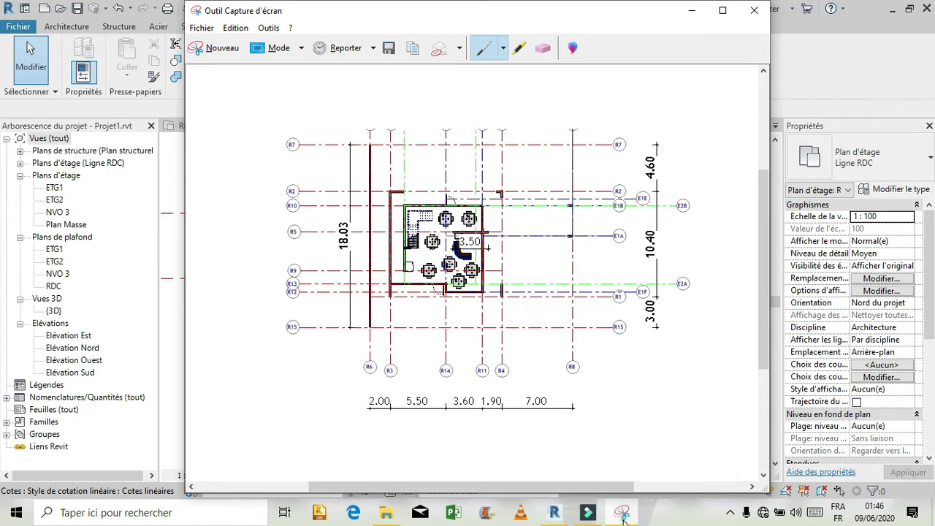
click(621, 513)
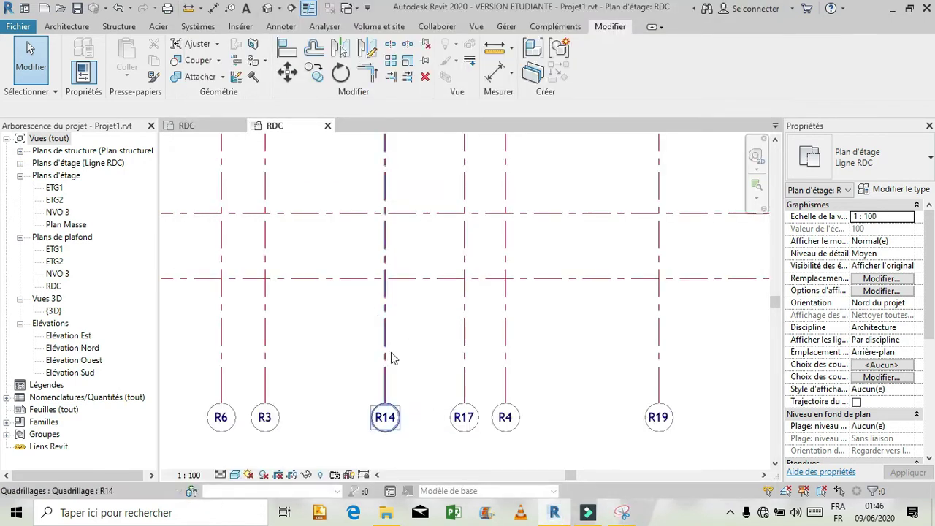
click(621, 513)
click(631, 517)
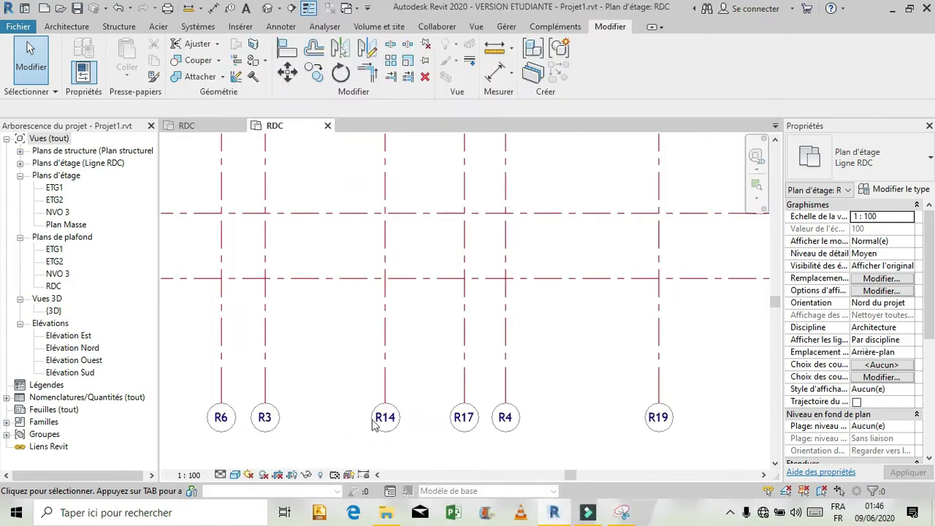
Rename the vertical grid line R17 as R117.
click(465, 421)
click(466, 419)
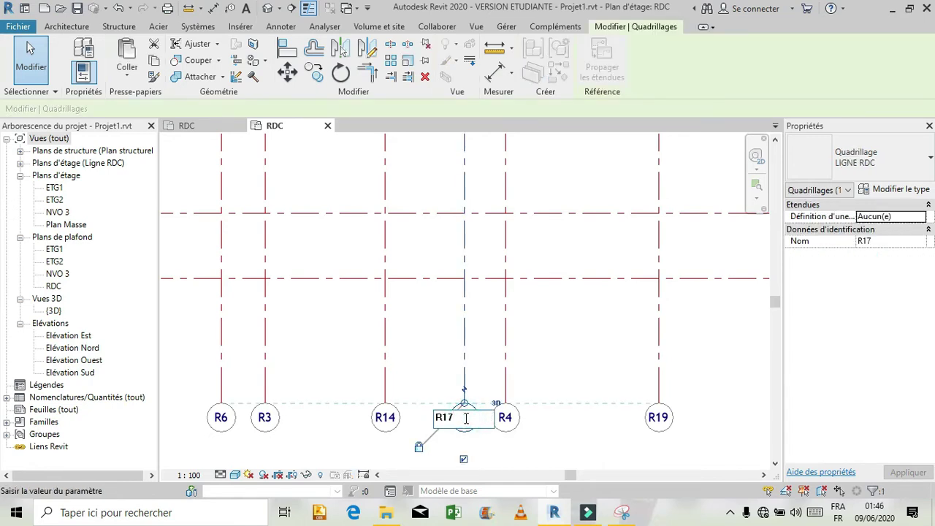
text(1)
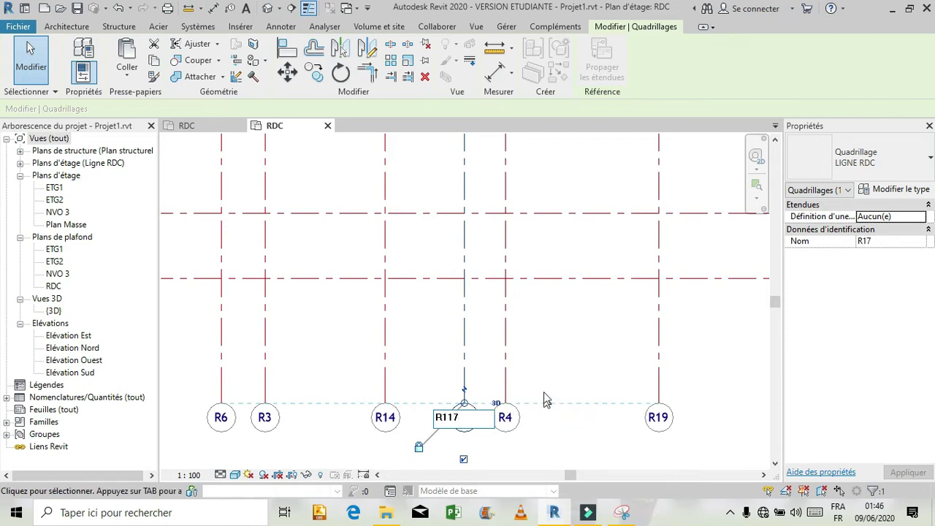
click(574, 337)
click(592, 330)
Rename the rightmost vertical grid line R19 as R81.
click(658, 344)
click(657, 417)
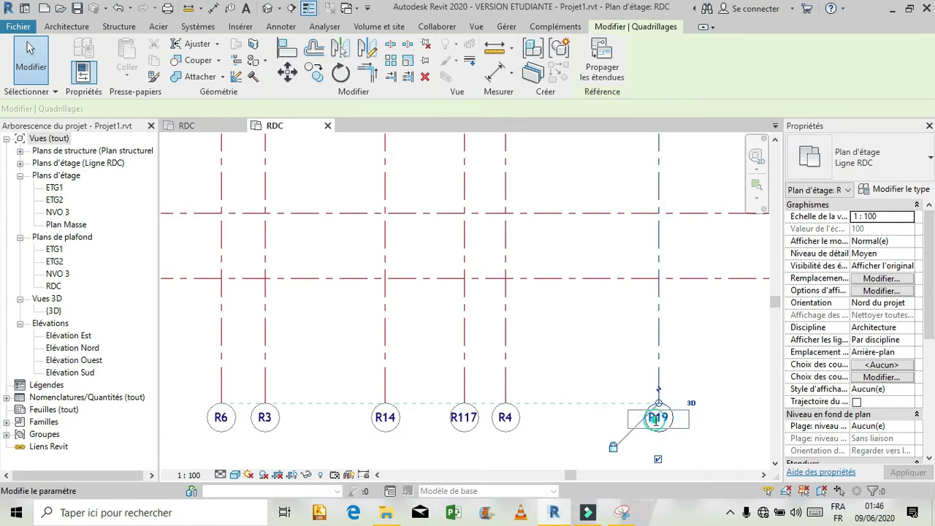
click(656, 420)
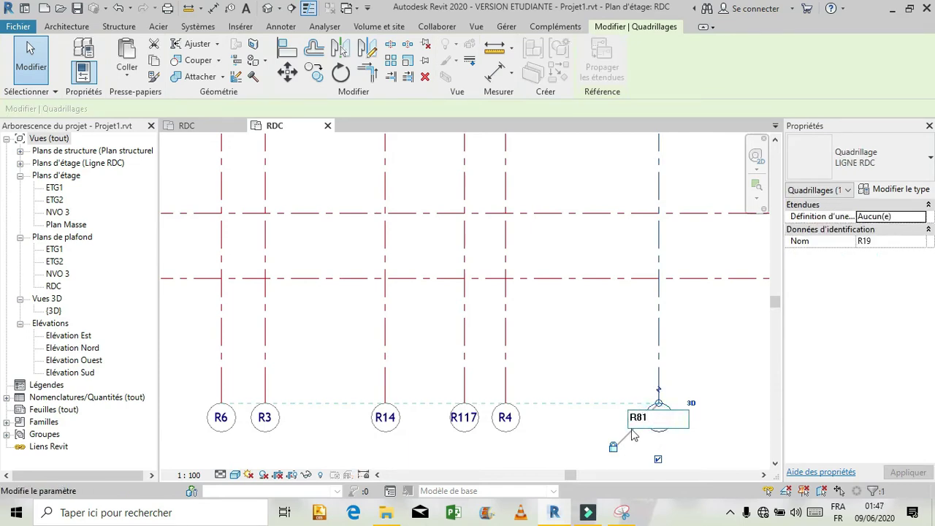
key(Return)
click(684, 345)
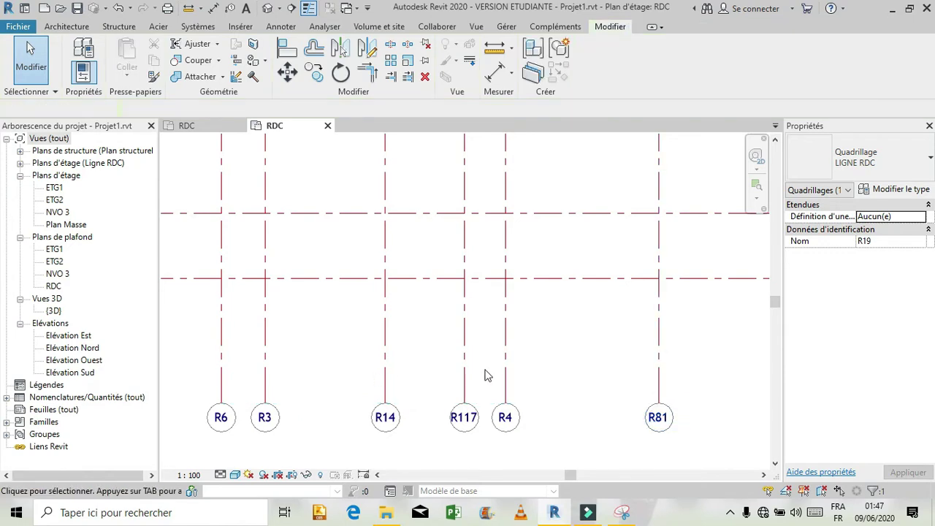
Delete the dimension string below the vertical grid lines of the RDC plan.
scroll(488, 379, down, 3)
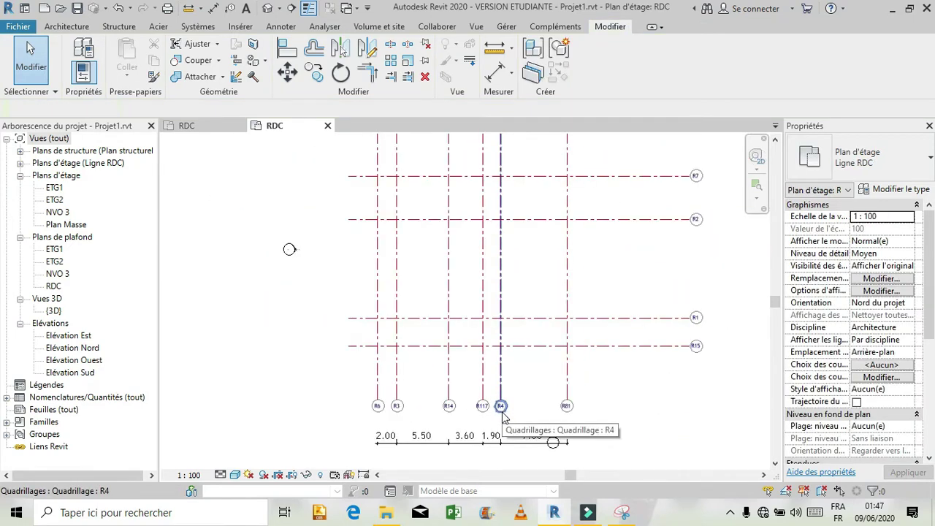
scroll(531, 393, down, 2)
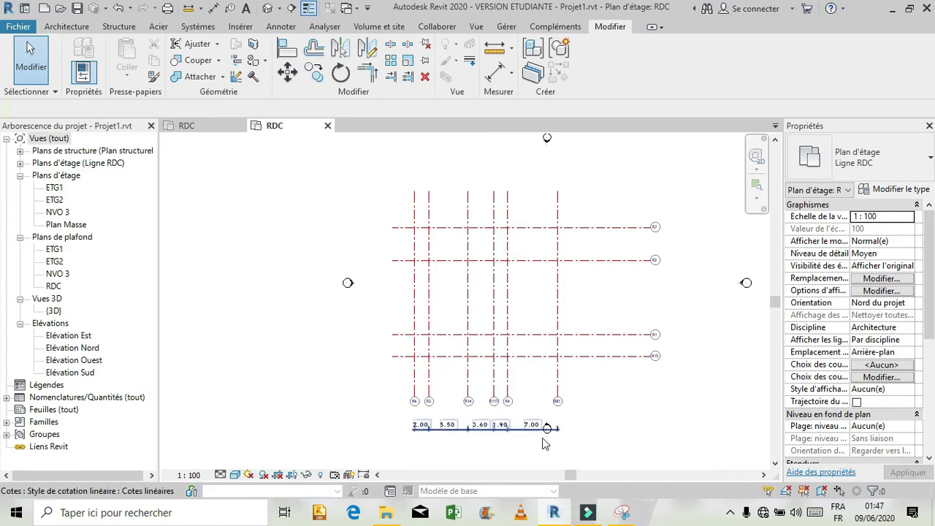
click(590, 452)
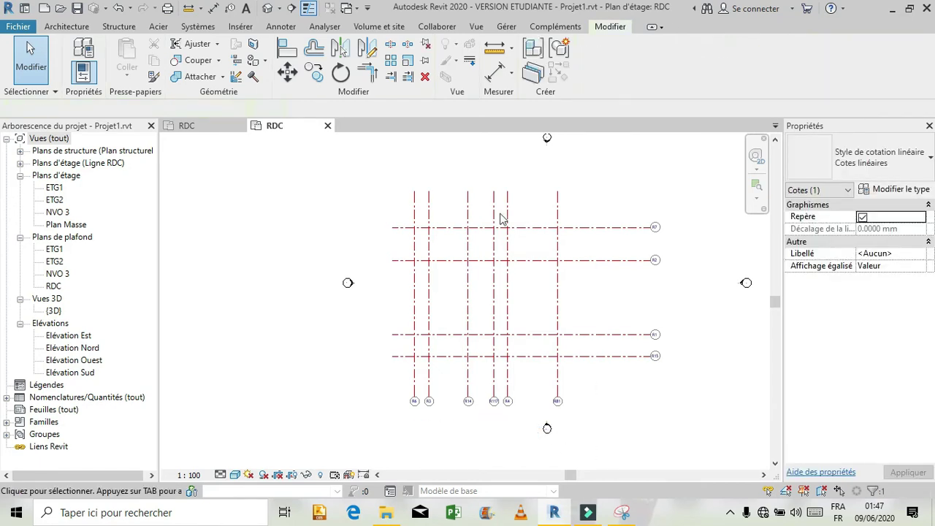
key(Escape)
Switch to the RDC plan of the formation revit project and place an aligned dimension between grid lines R2 and R10 beside their left bubbles.
scroll(501, 215, up, 1)
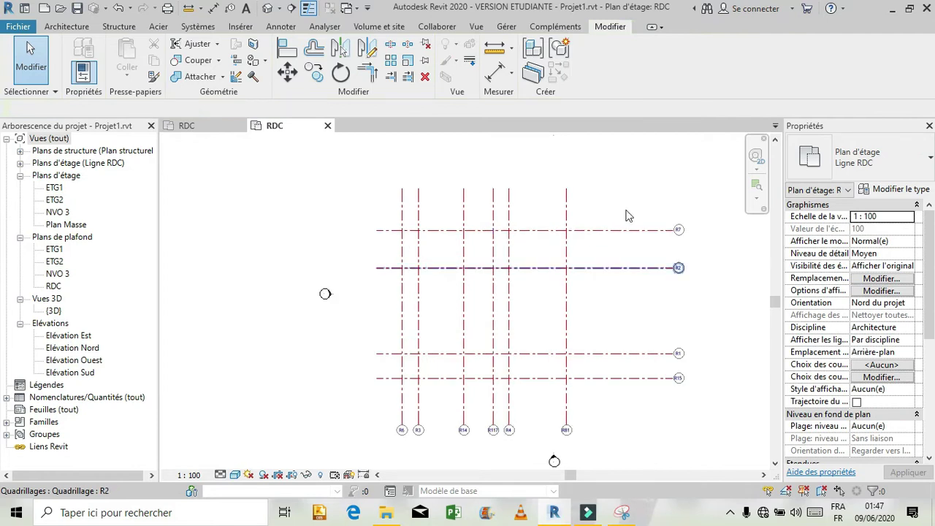
scroll(416, 288, up, 1)
scroll(505, 199, down, 1)
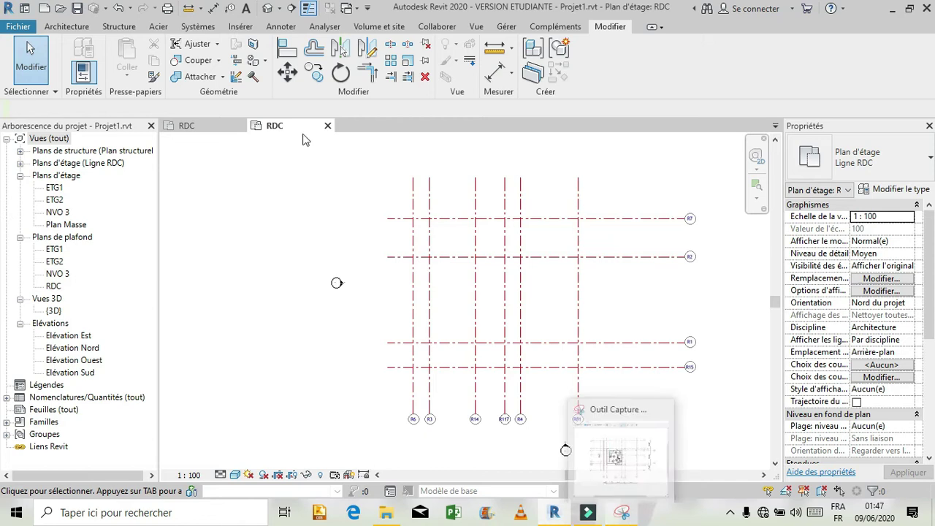
click(186, 125)
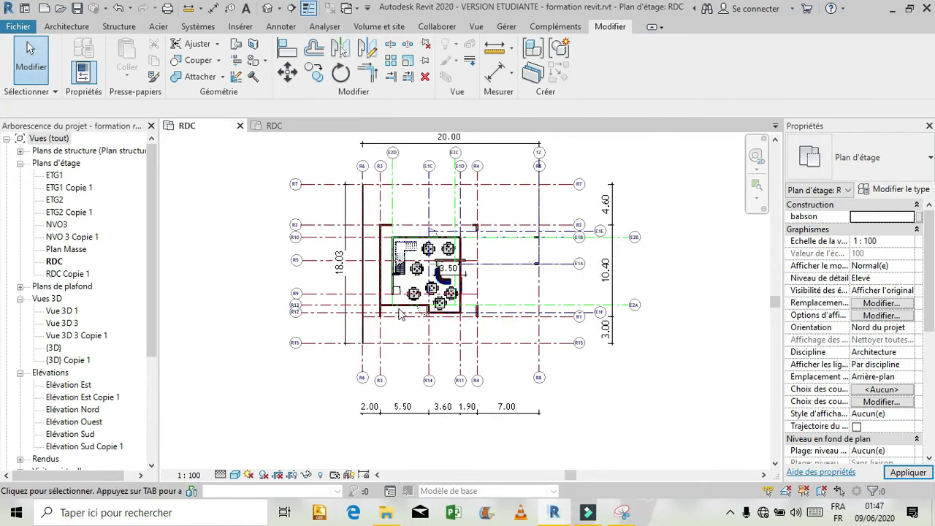
scroll(443, 290, up, 1)
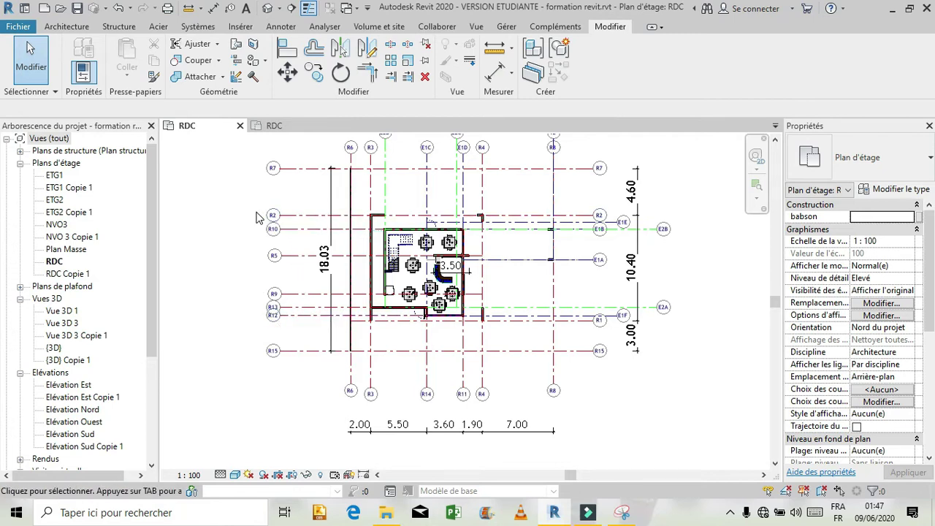
scroll(255, 217, up, 1)
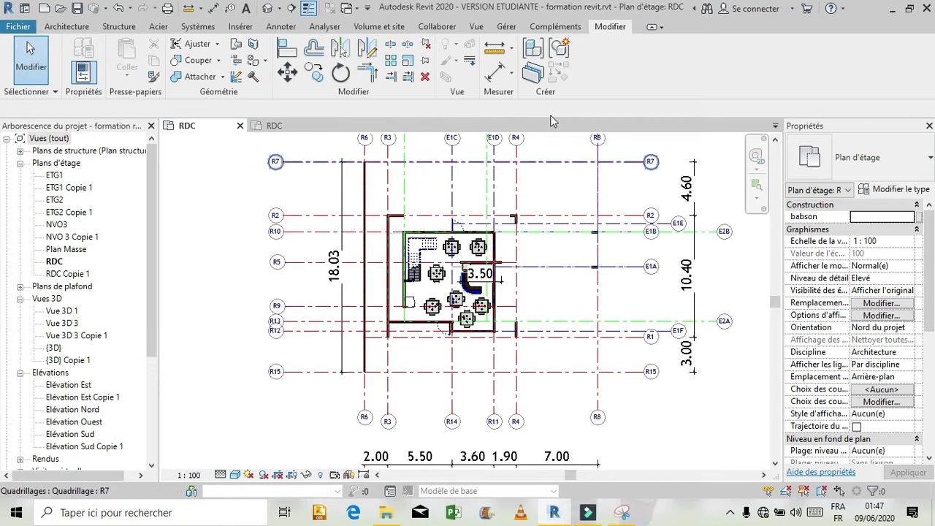
click(492, 75)
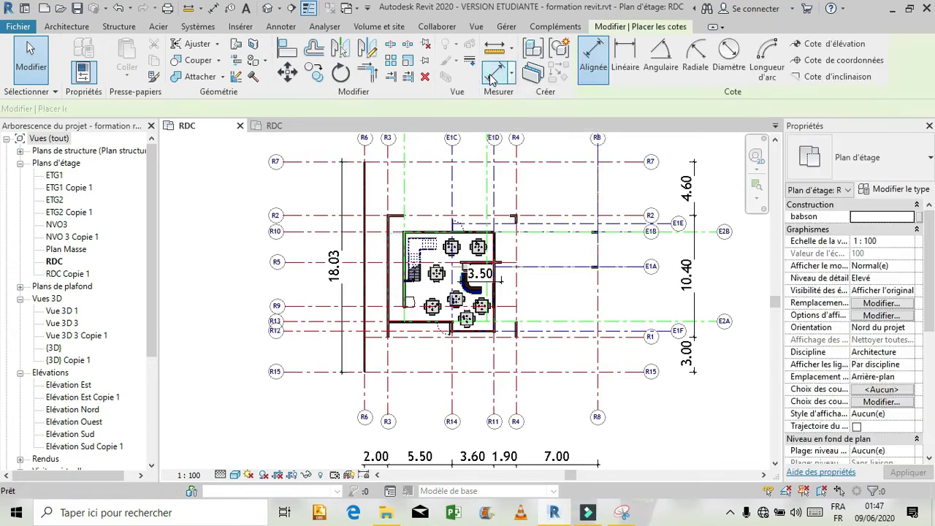
click(295, 215)
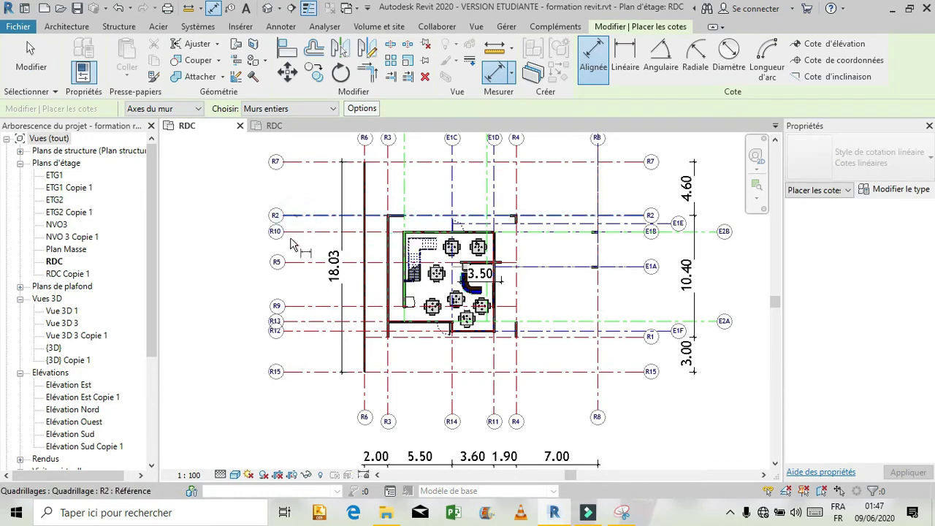
click(292, 232)
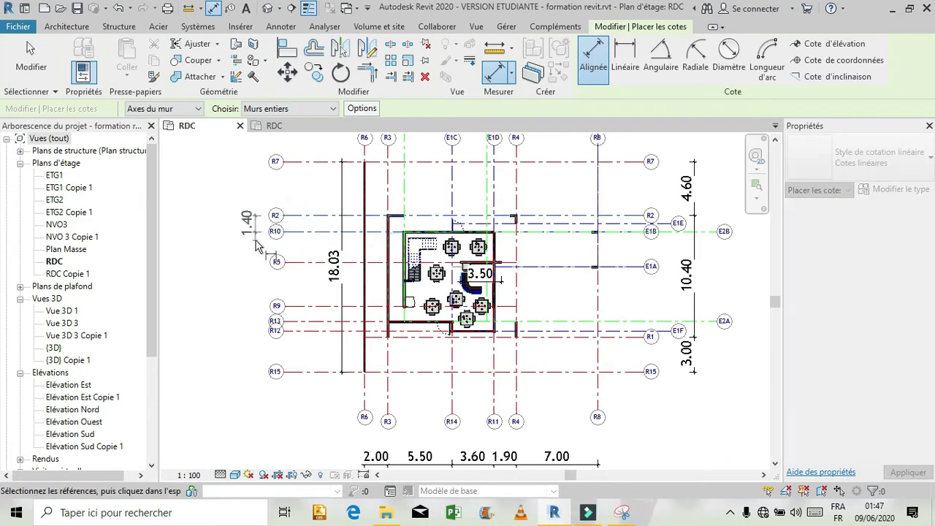
click(255, 231)
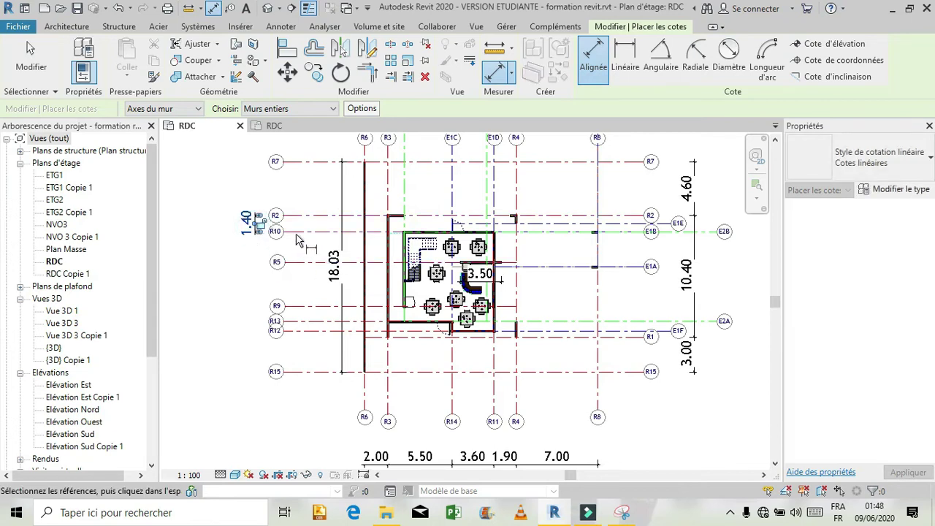
Place a continuous aligned dimension string across horizontal grid lines R10, R5, R9 and R13, left of their bubbles.
click(300, 264)
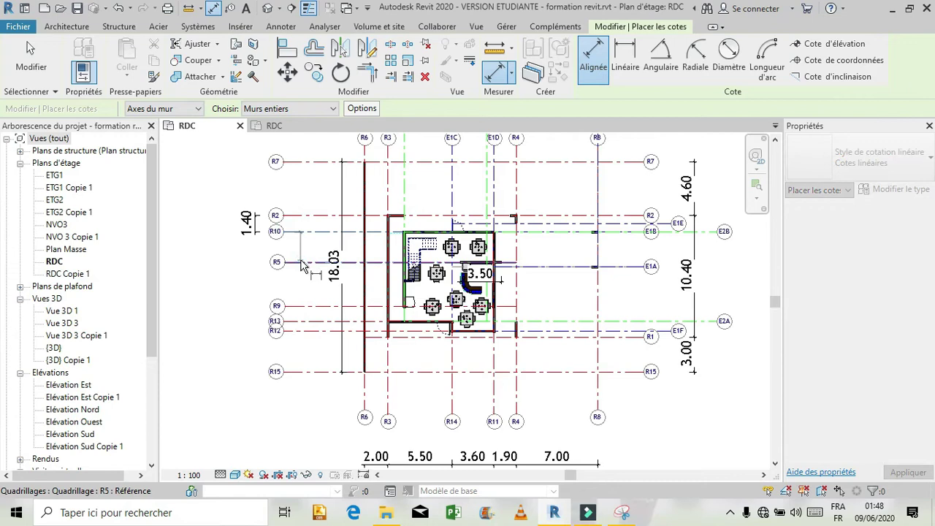
click(313, 305)
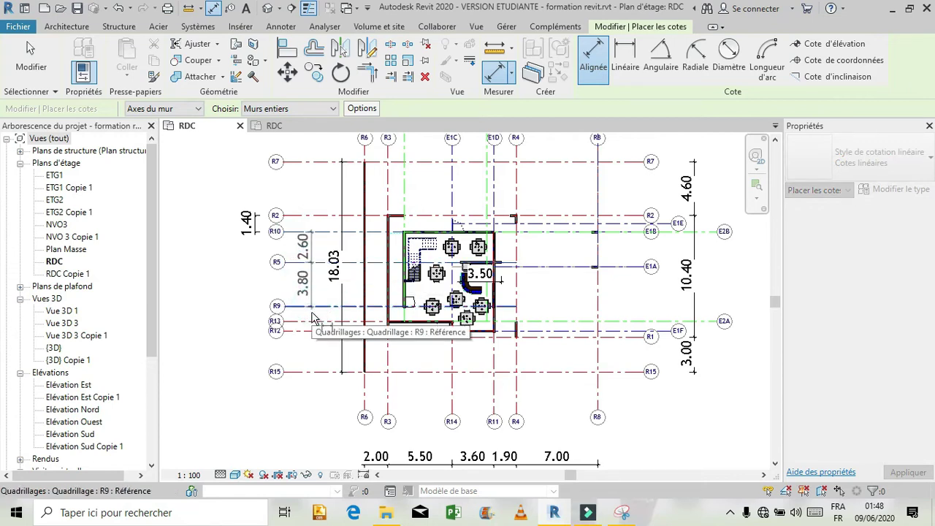
click(312, 322)
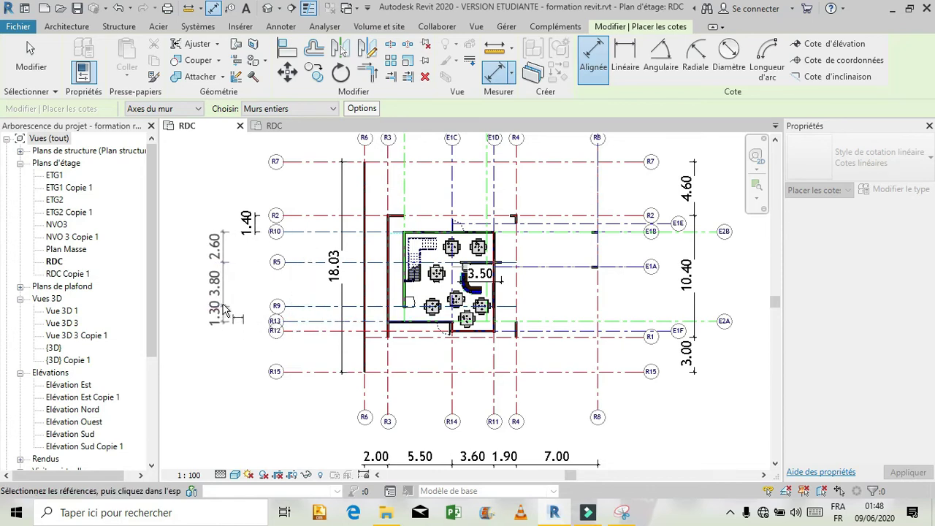
click(222, 301)
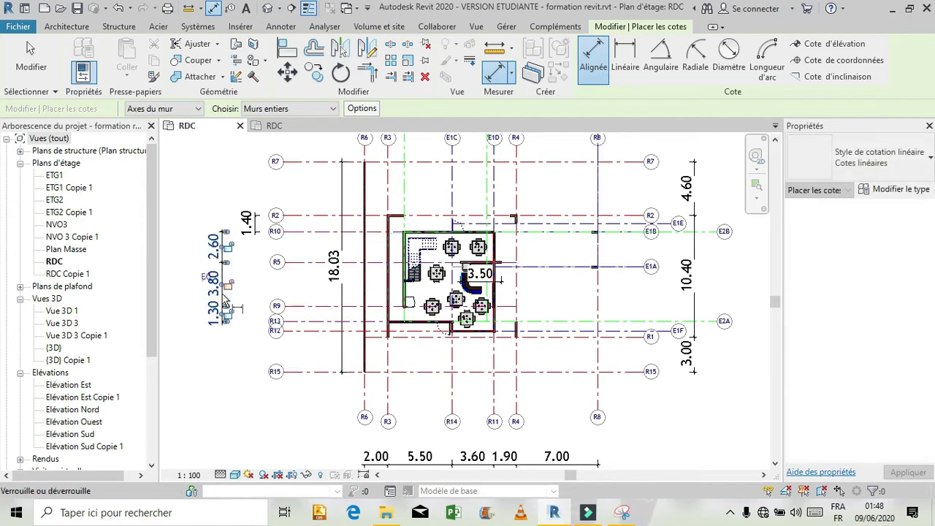
Place an aligned dimension between grid lines R13 and R12 left of their bubbles and end dimensioning.
click(298, 327)
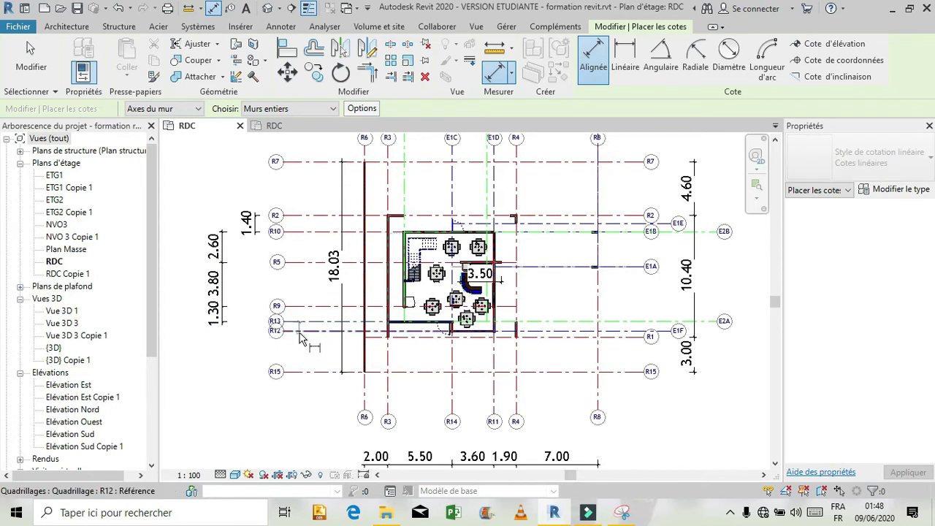
click(301, 327)
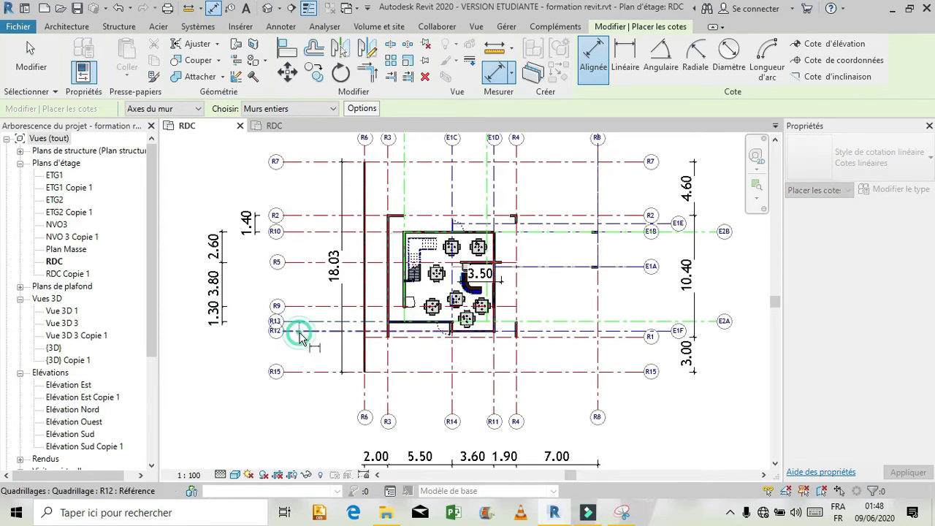
click(261, 332)
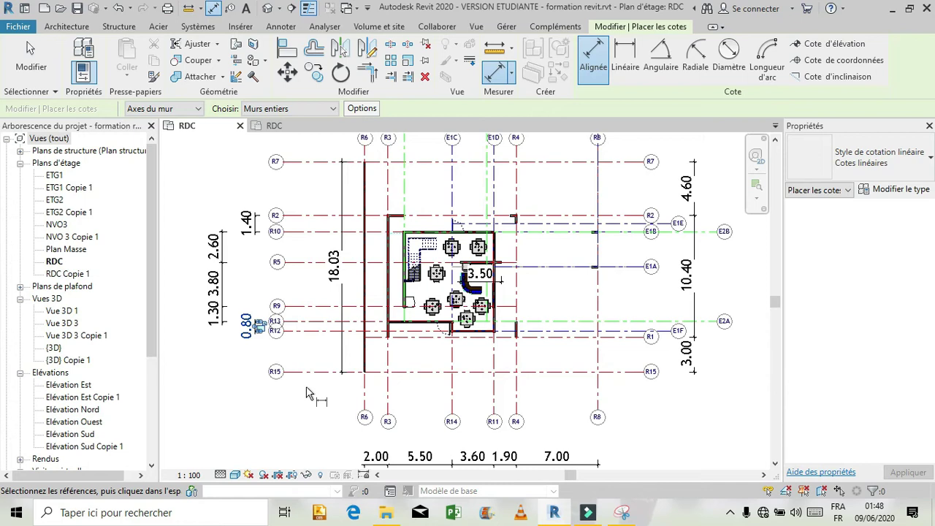
key(Escape)
key(Escape)
scroll(299, 375, down, 1)
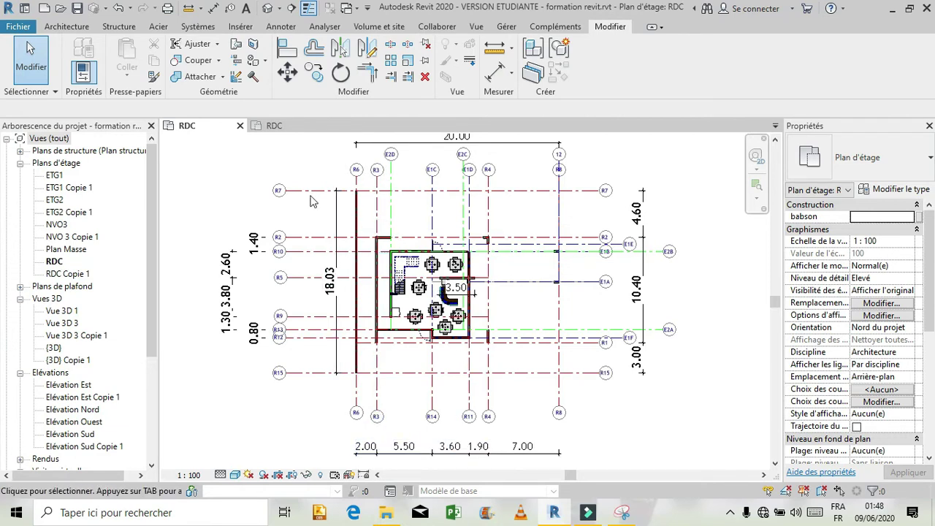
Take a new screen capture of the fully dimensioned reference plan with Outil Capture d'écran and minimize it.
click(623, 513)
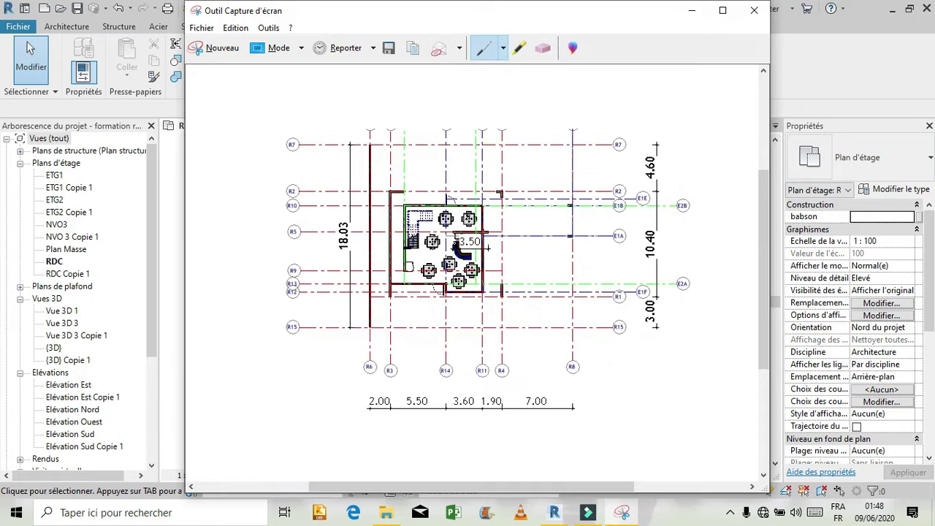
click(196, 53)
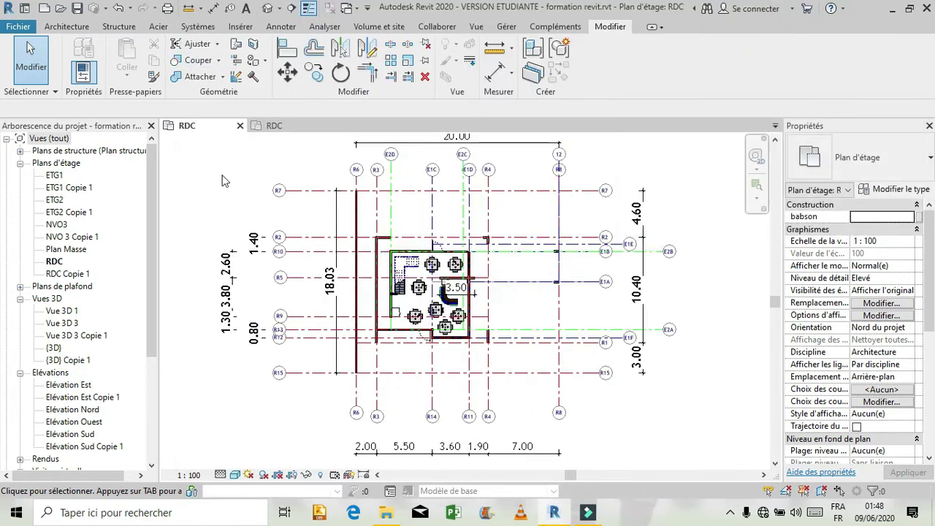
drag(189, 151, 706, 467)
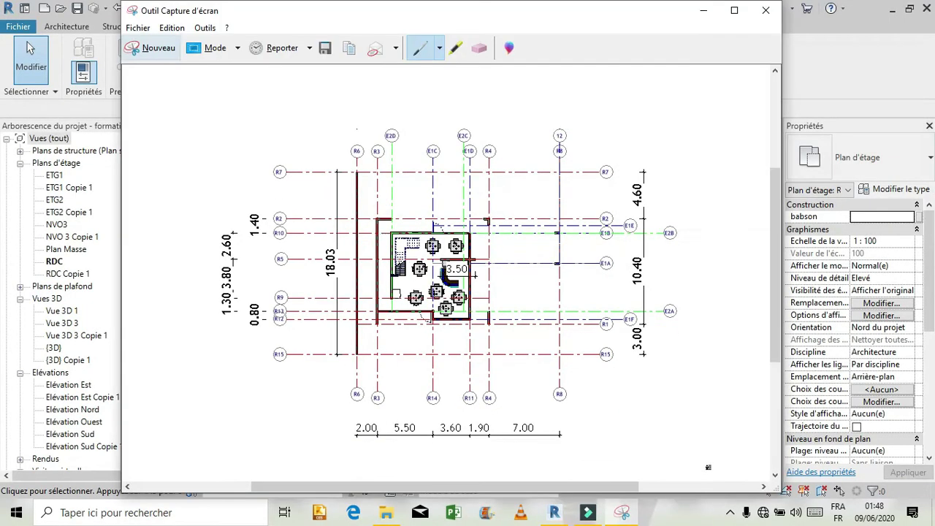
click(705, 10)
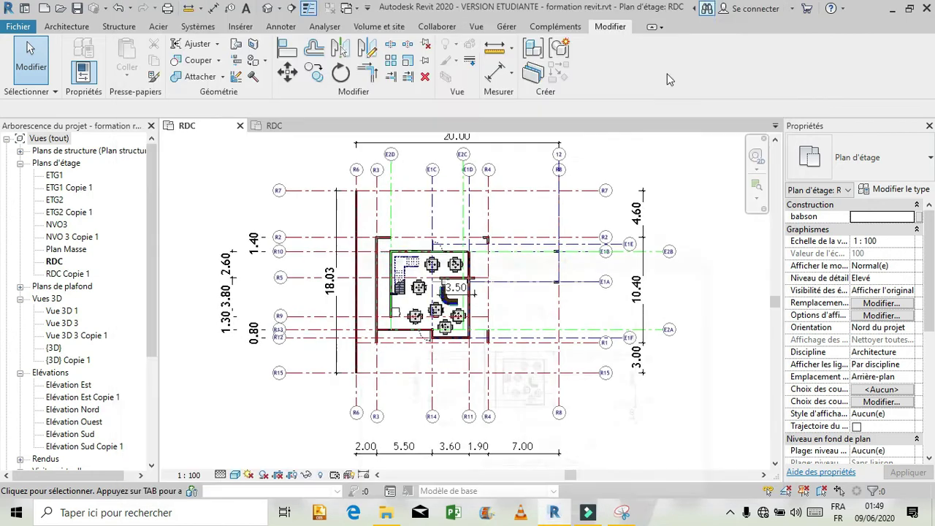
Return to the RDC plan of Projet1 and show the left-end bubbles of horizontal grid lines R7, R2, R1 and R15.
click(292, 122)
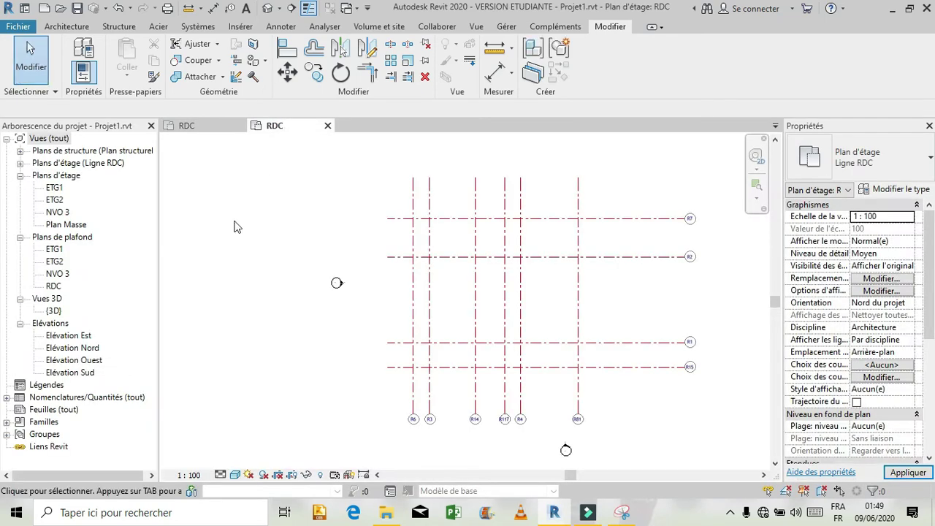
click(600, 221)
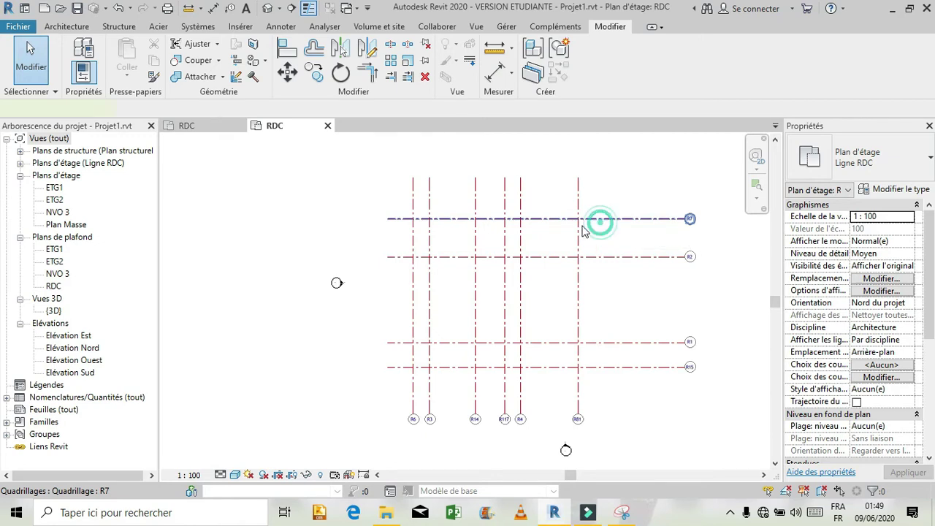
click(365, 219)
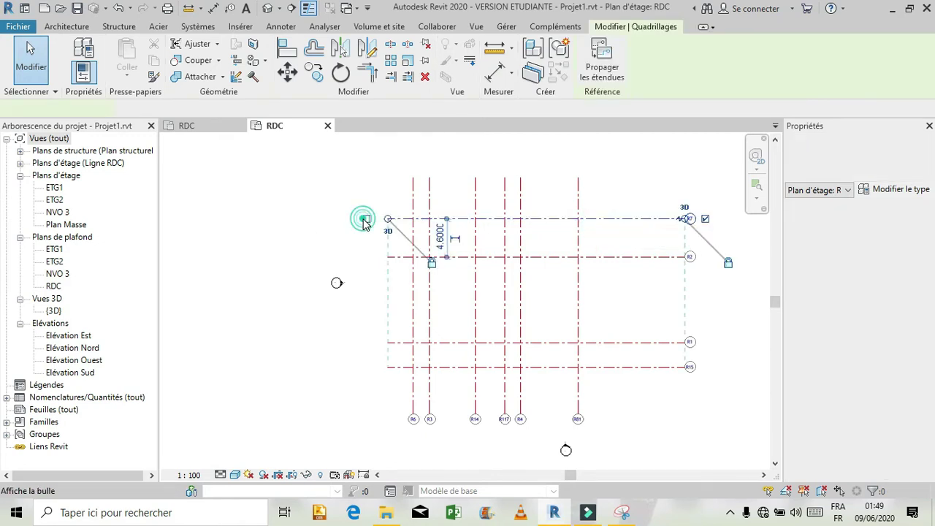
click(600, 256)
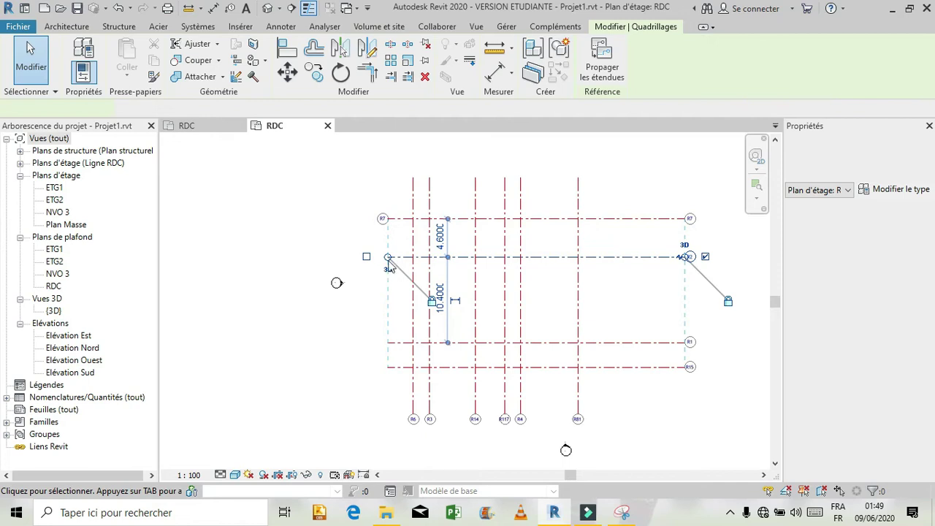
click(366, 256)
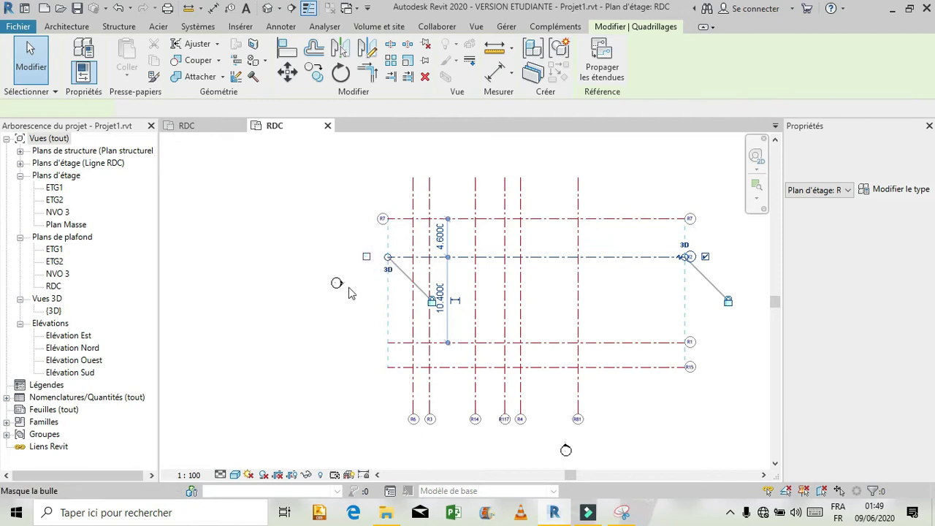
click(398, 342)
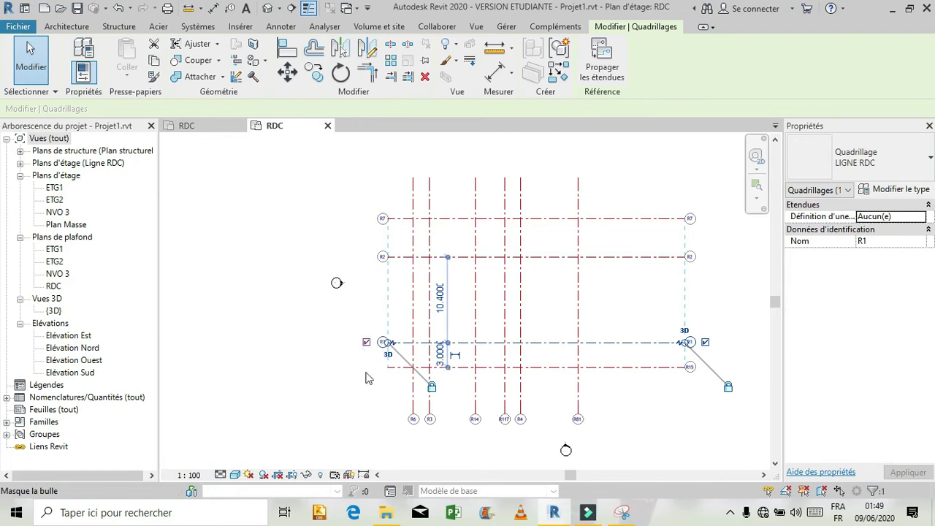
click(392, 366)
click(366, 368)
Extend the aligned left ends of the four horizontal grid lines outward past the left elevation marker.
click(385, 368)
drag(336, 377, 313, 387)
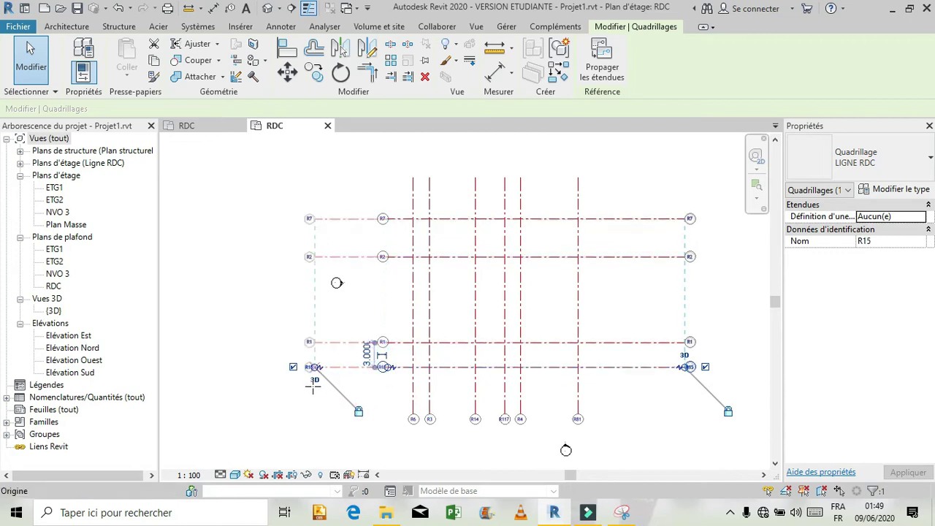
click(309, 402)
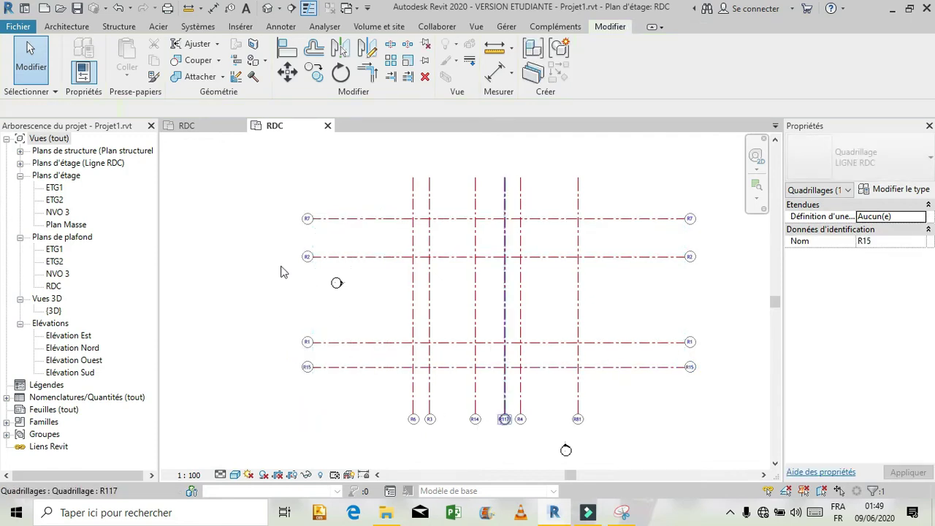
Draw a horizontal grid line 2 m below R2, starting at the aligned left grid ends and ending past the rightmost vertical grid line.
click(369, 290)
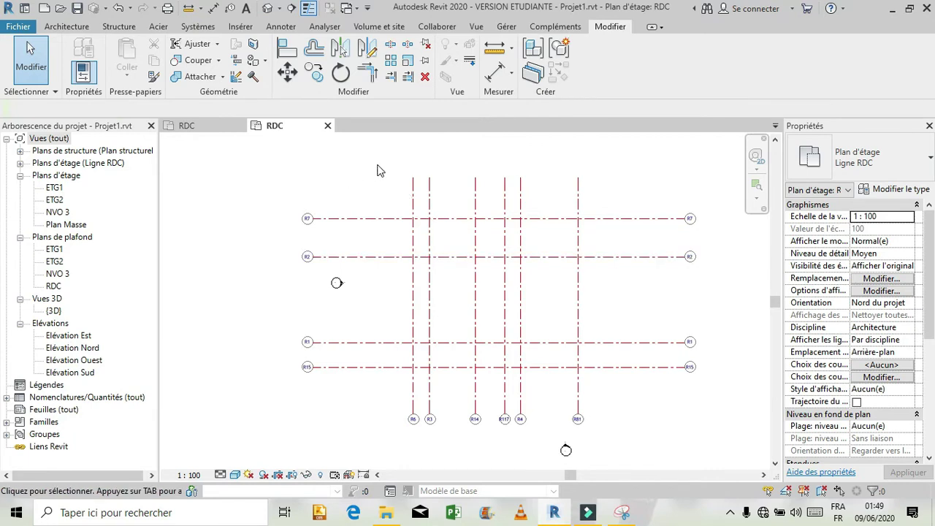
click(66, 27)
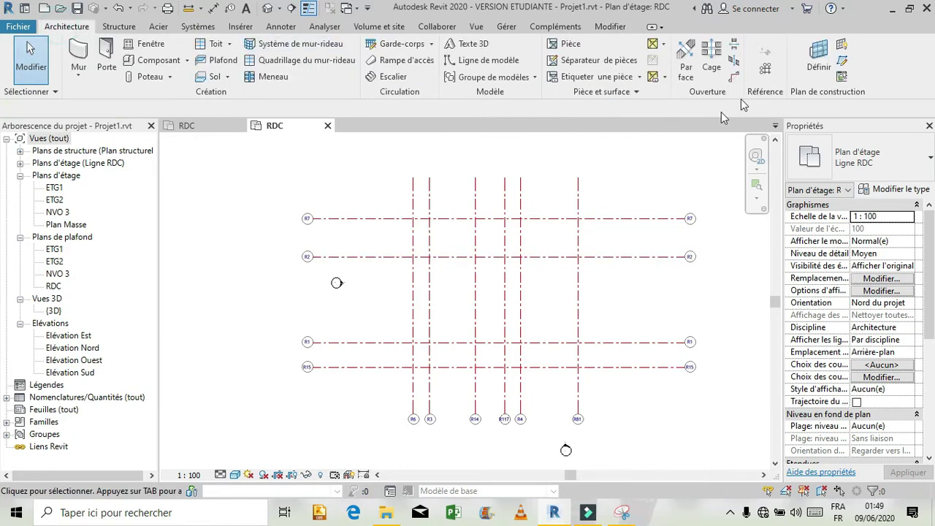
click(769, 70)
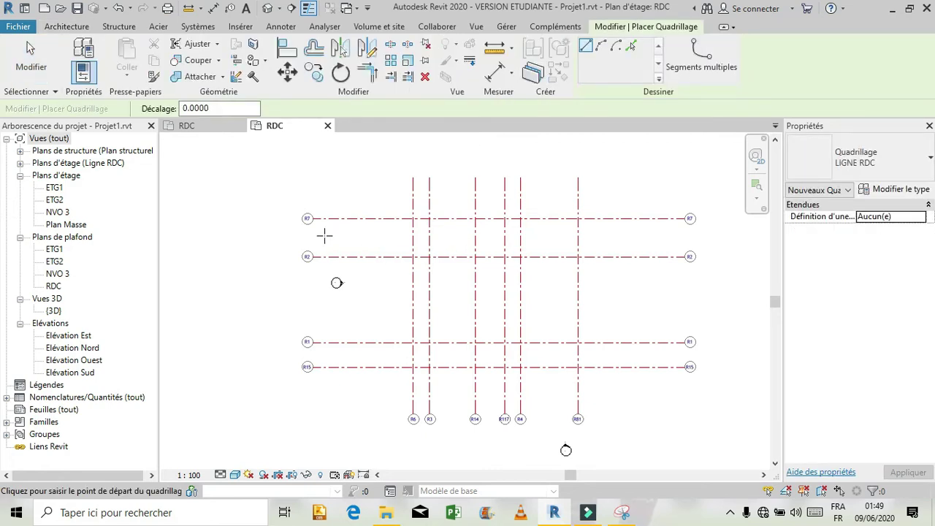
click(314, 272)
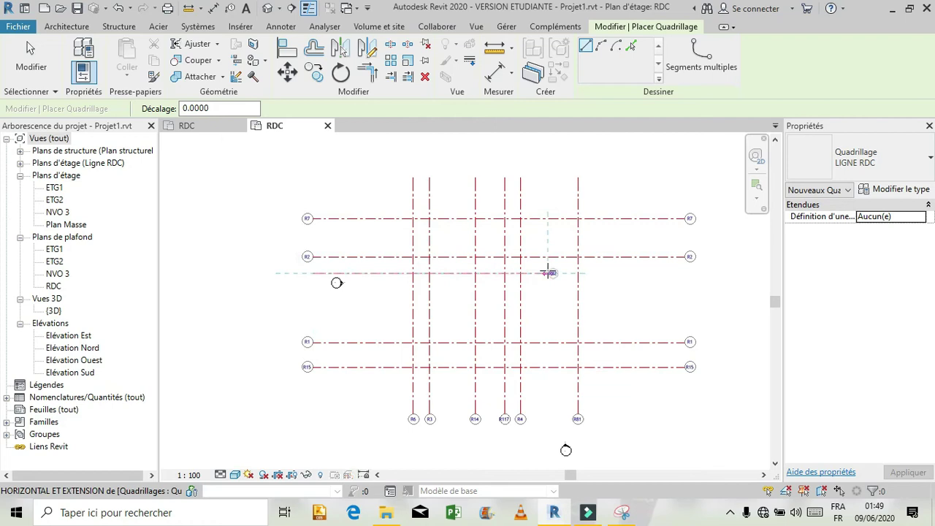
click(607, 273)
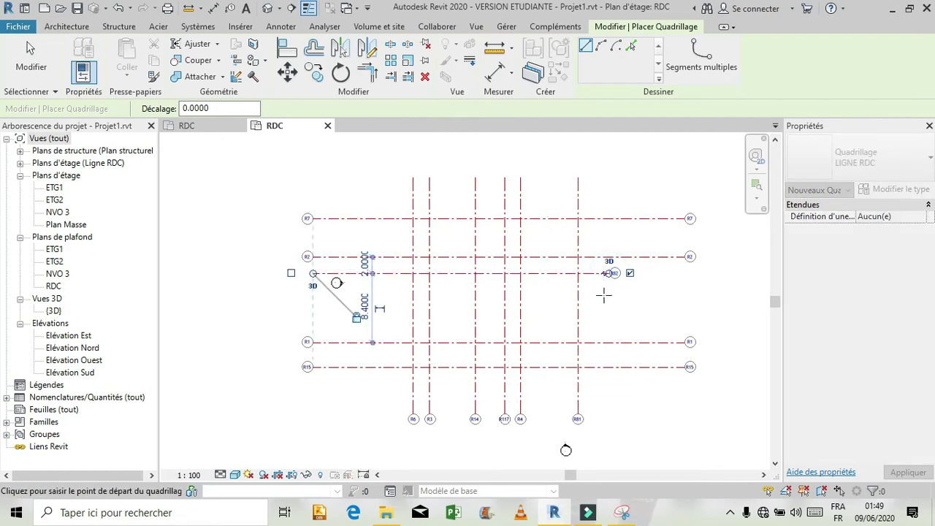
Draw three more horizontal grid lines below the new one at 2 m spacing, with their bubbles at alternating ends, and end the Grid command.
click(606, 292)
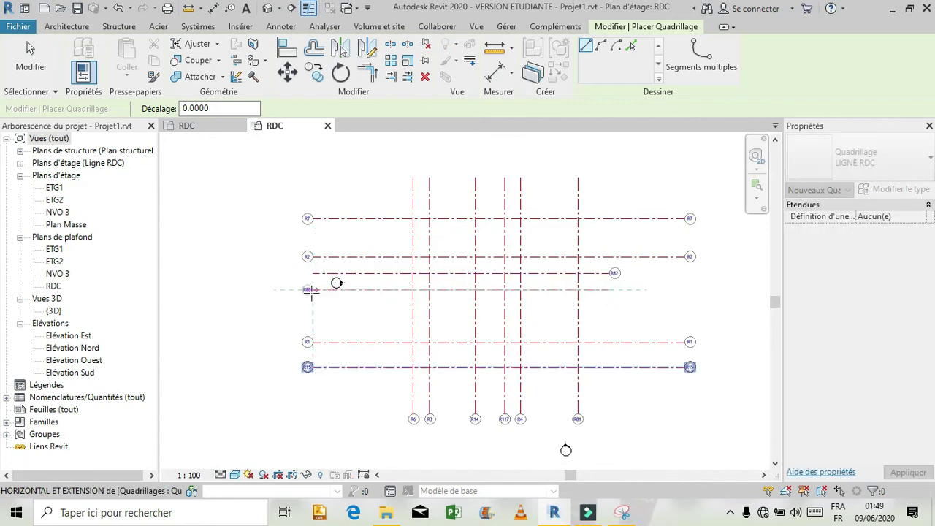
click(311, 290)
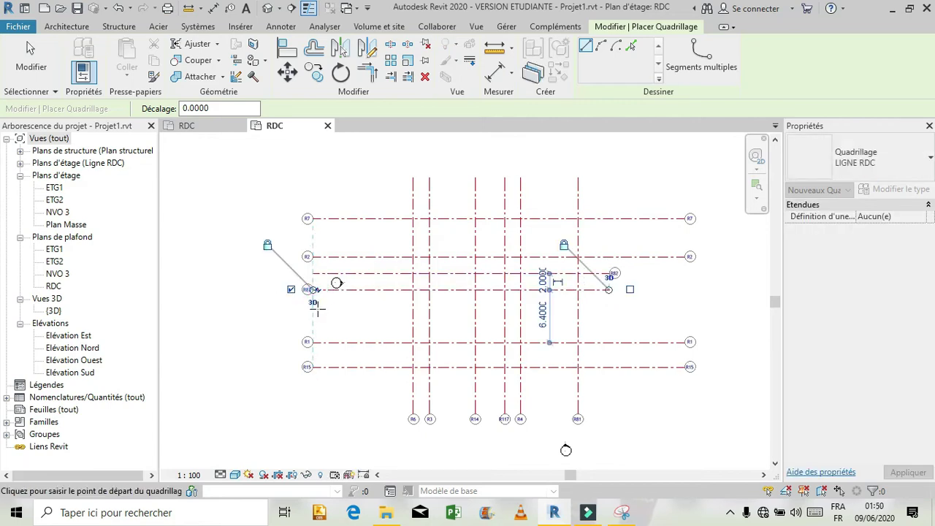
click(314, 307)
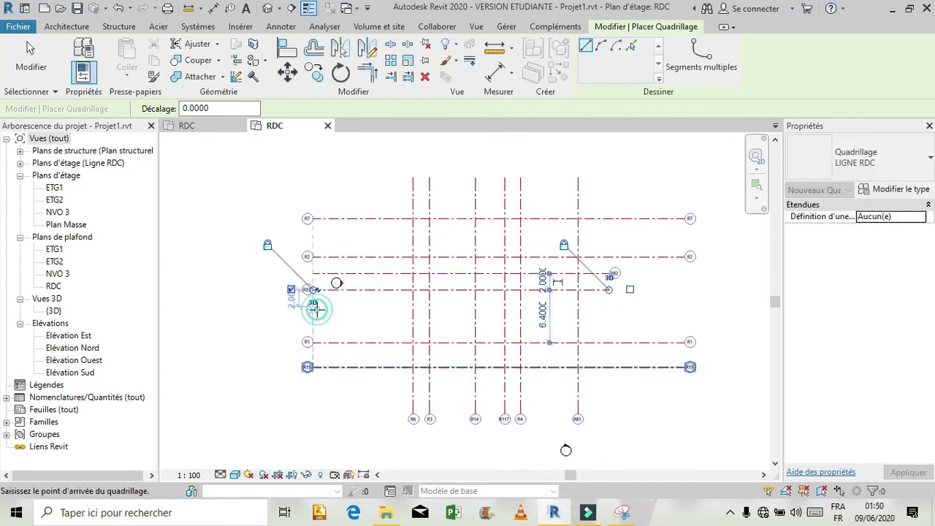
click(617, 307)
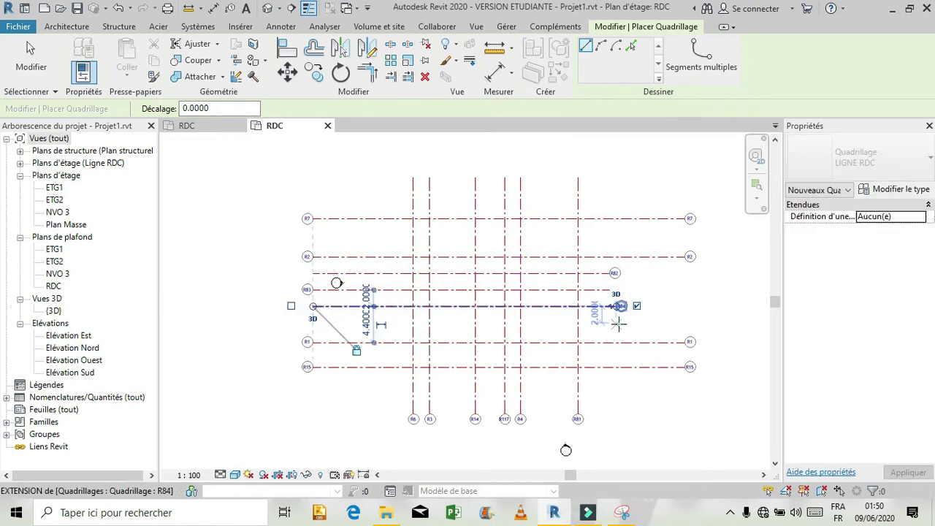
click(315, 324)
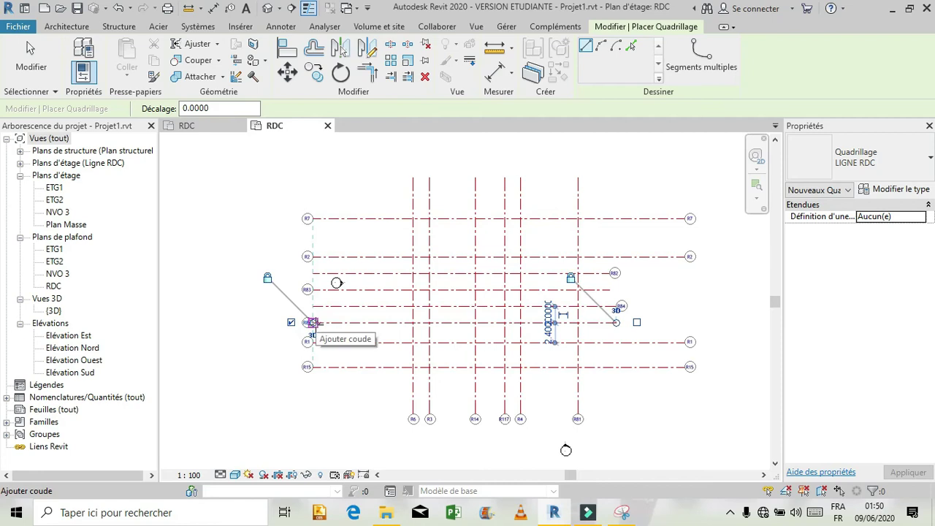
key(Escape)
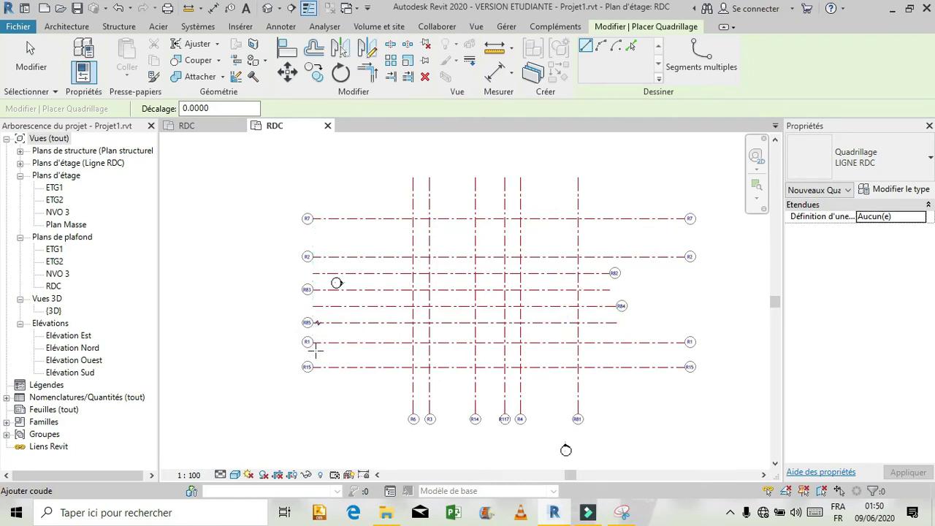
Check the captured reference plan and draw a fifth new horizontal grid line about 1.09 m above R1.
click(622, 515)
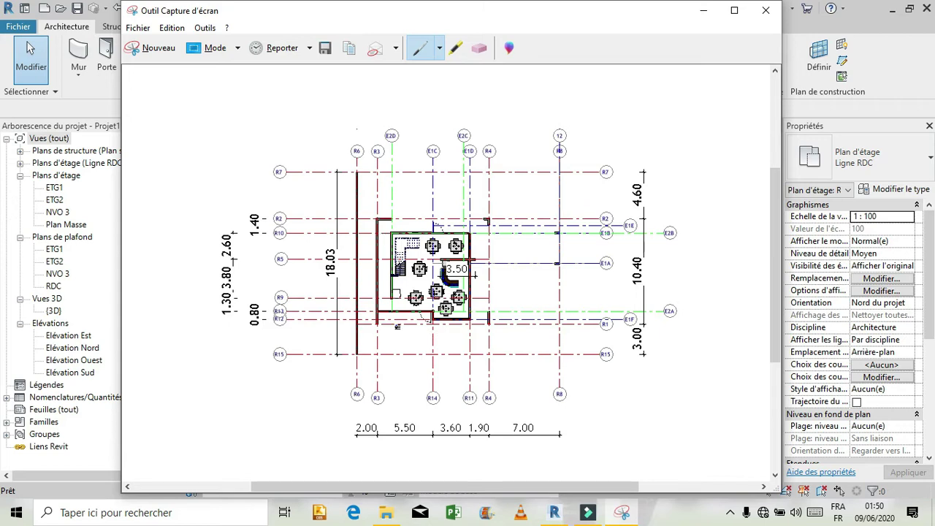
click(621, 513)
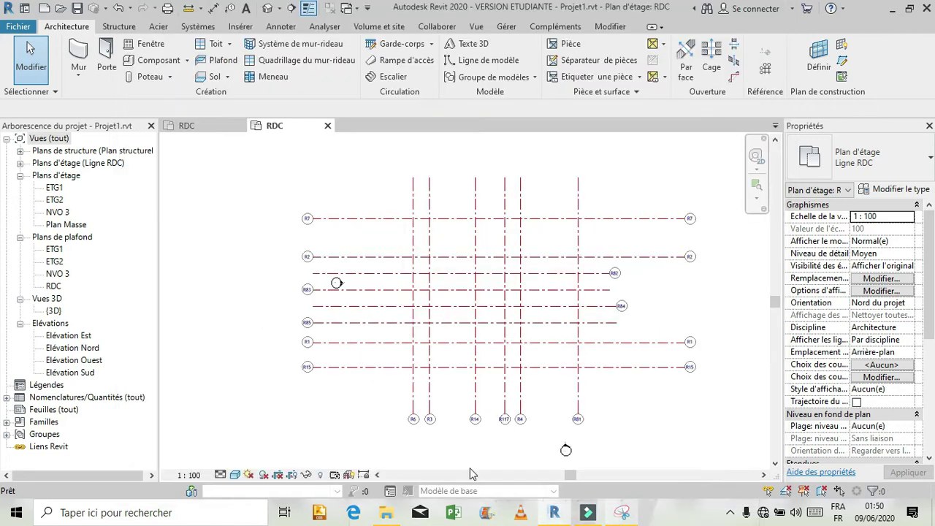
scroll(314, 327, up, 2)
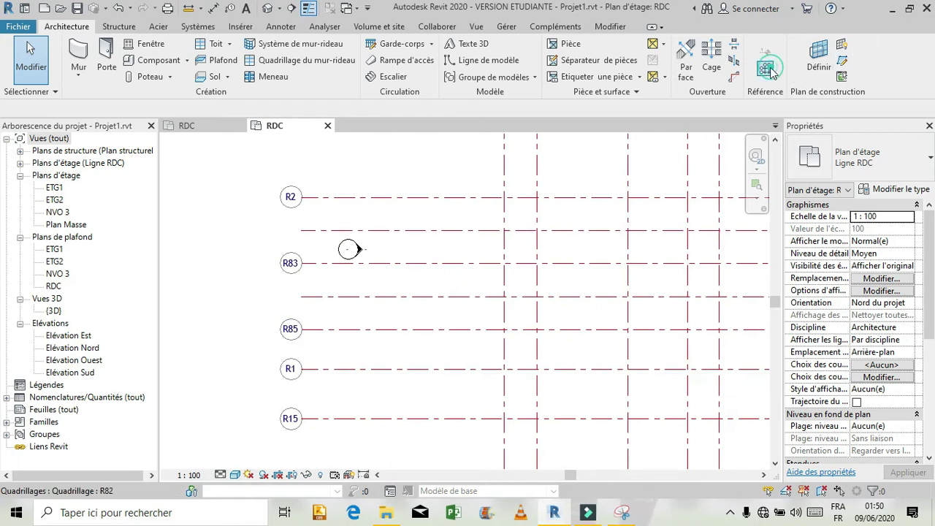
key(g)
key(r)
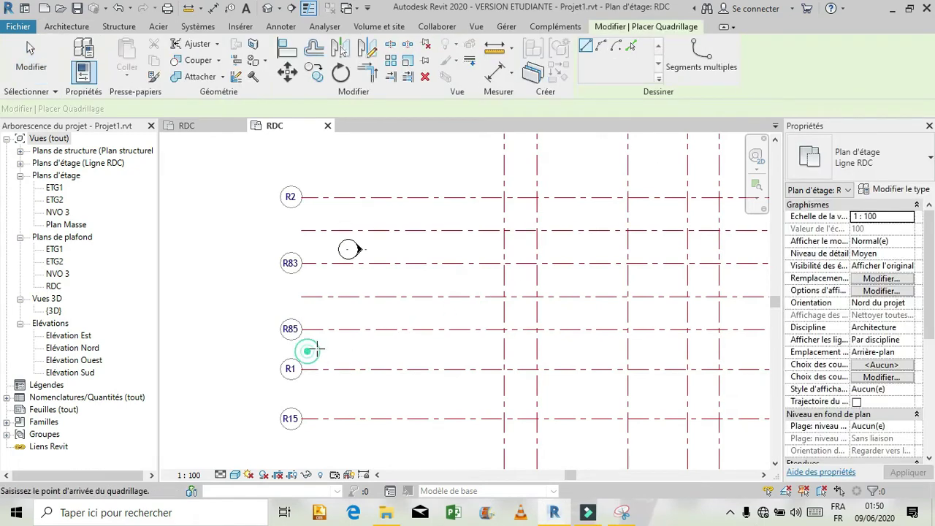
scroll(603, 348, down, 3)
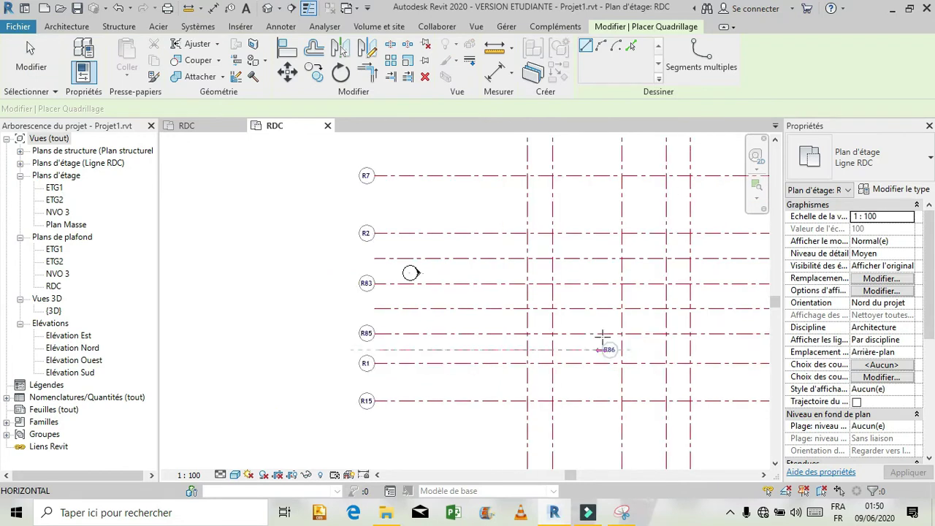
scroll(612, 344, down, 1)
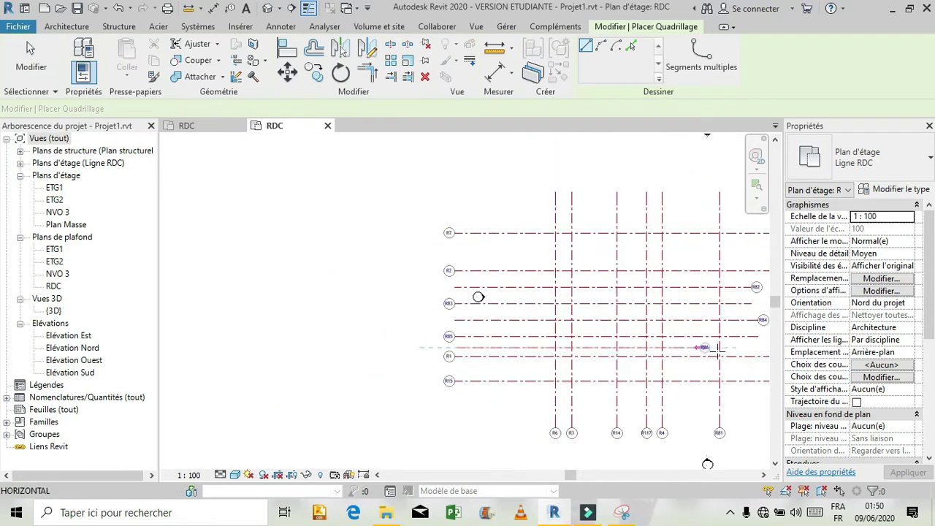
click(750, 349)
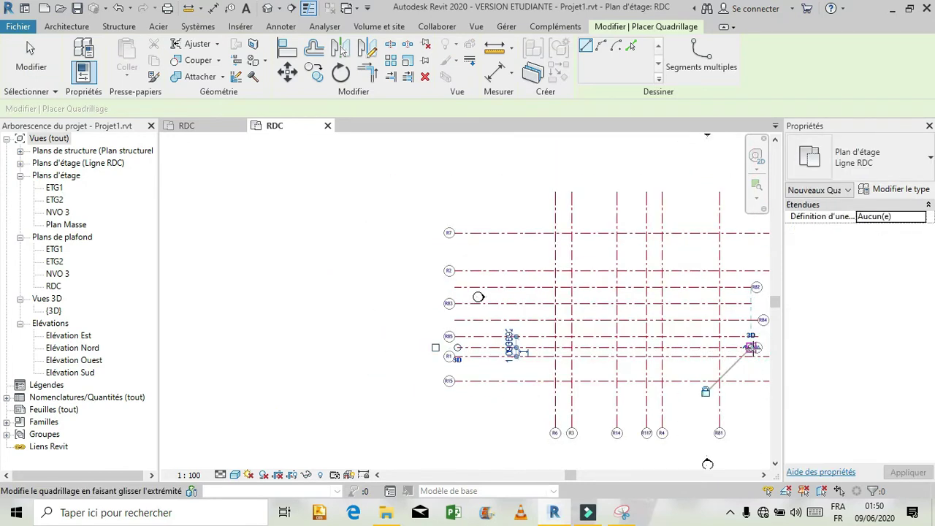
key(Escape)
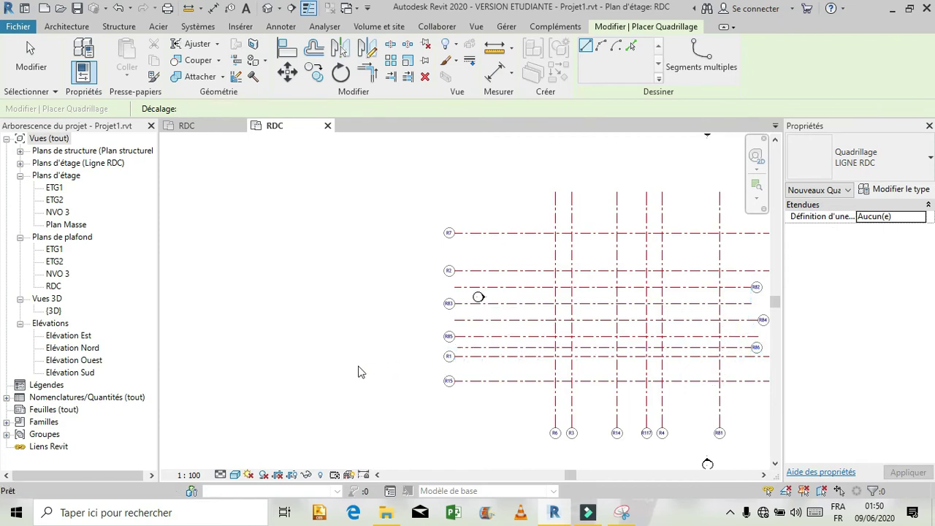
scroll(527, 325, up, 4)
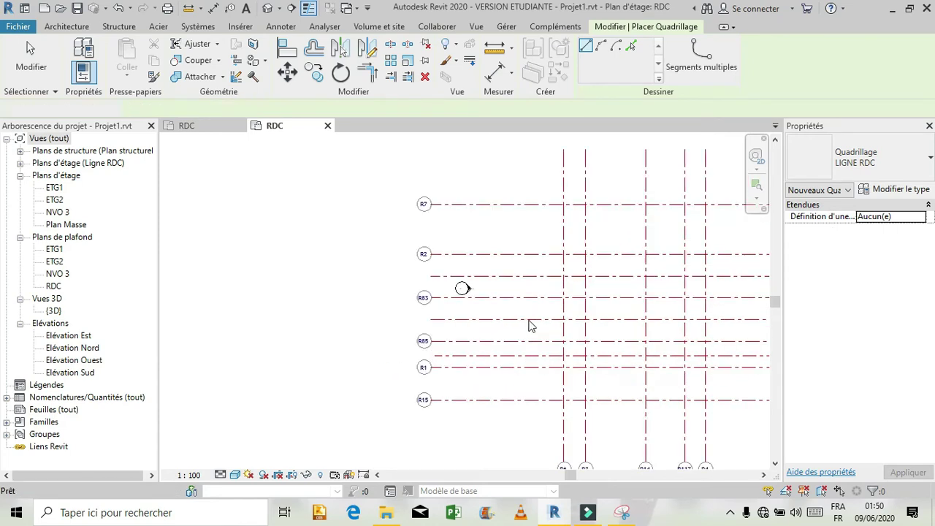
key(Escape)
scroll(484, 318, up, 1)
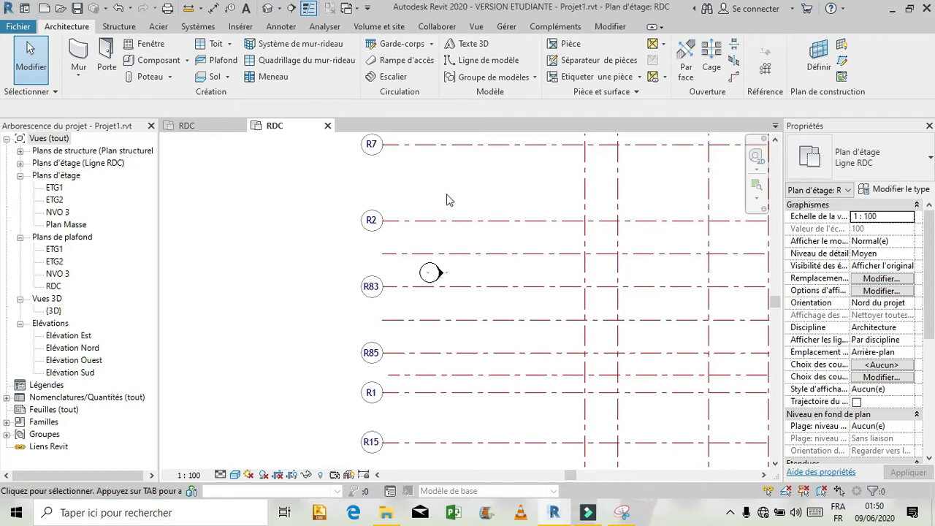
click(452, 229)
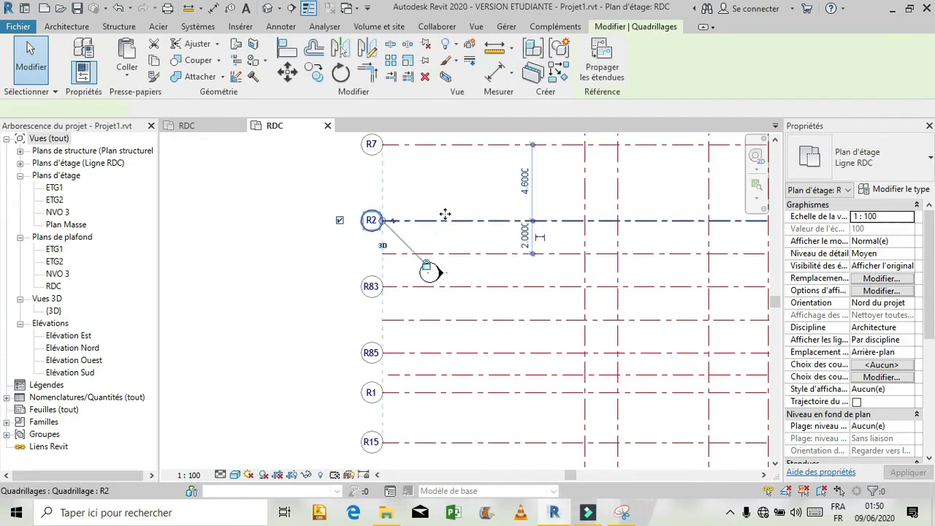
click(325, 188)
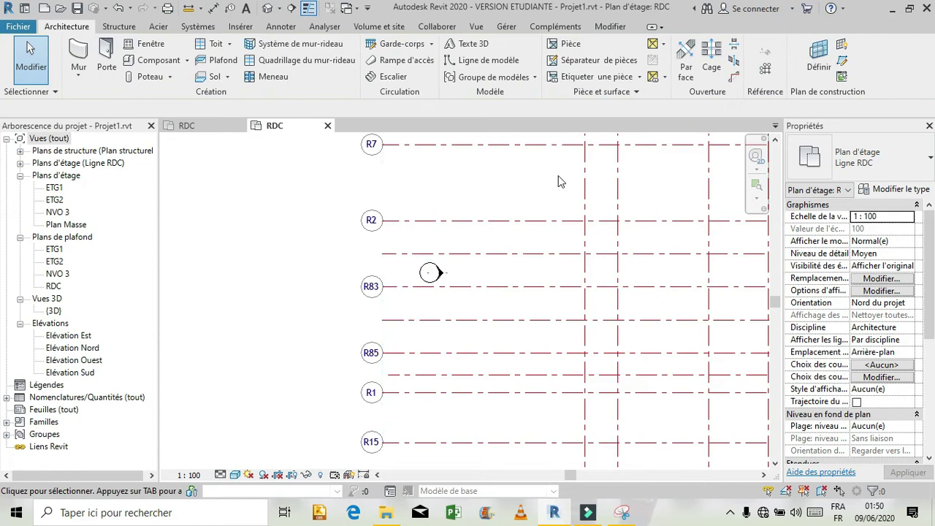
scroll(557, 181, down, 1)
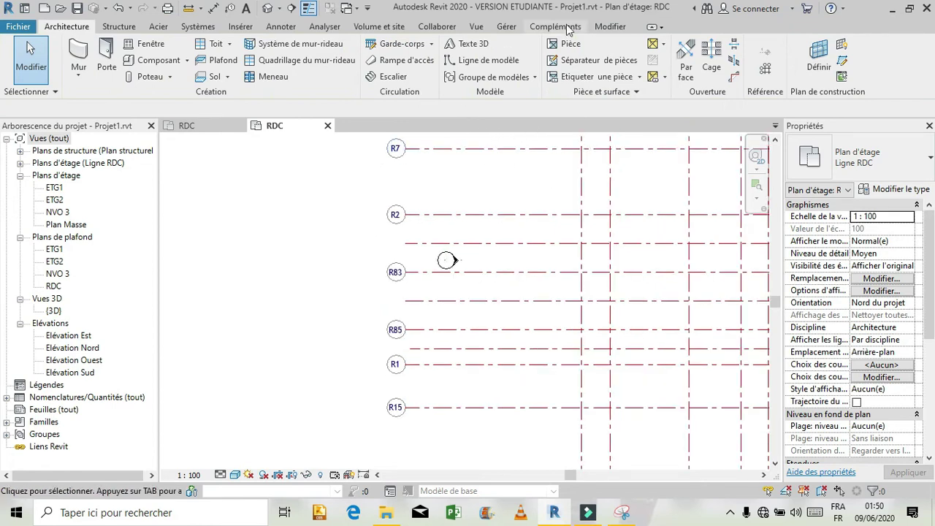
click(605, 26)
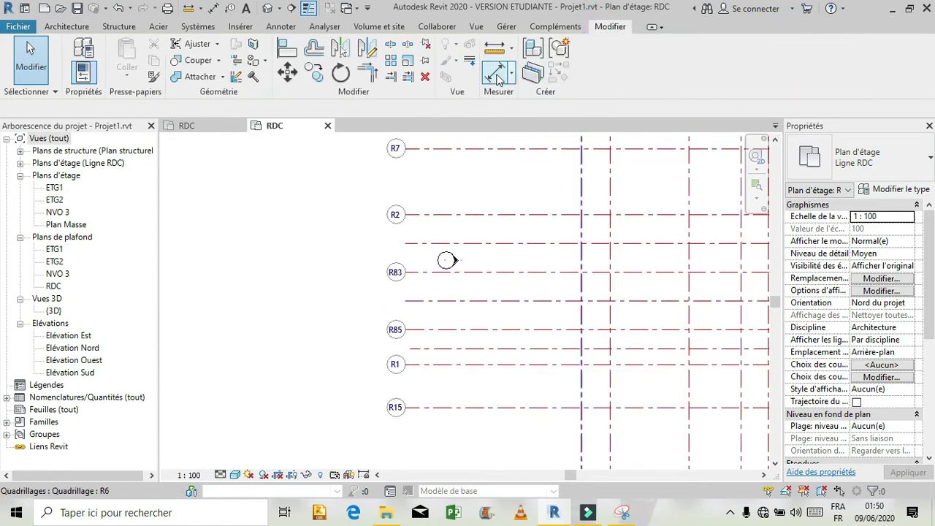
click(437, 216)
click(425, 243)
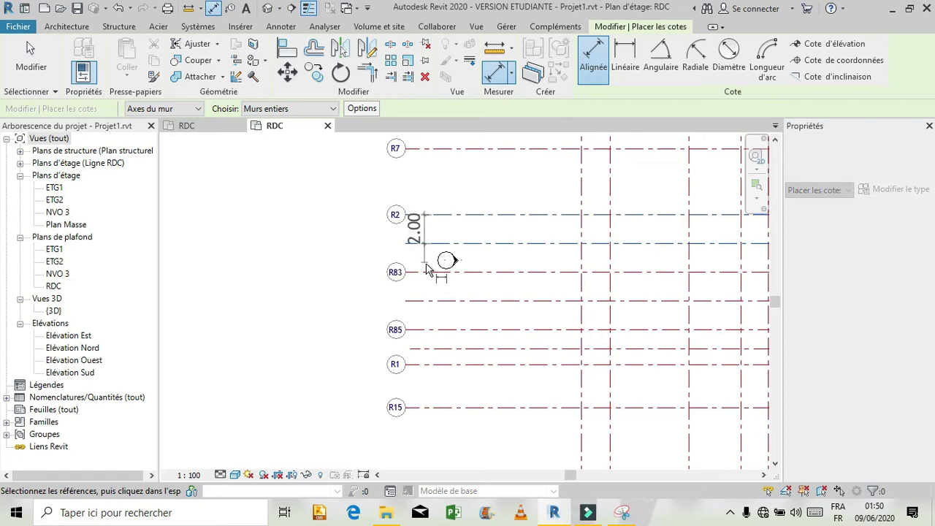
click(428, 272)
click(434, 301)
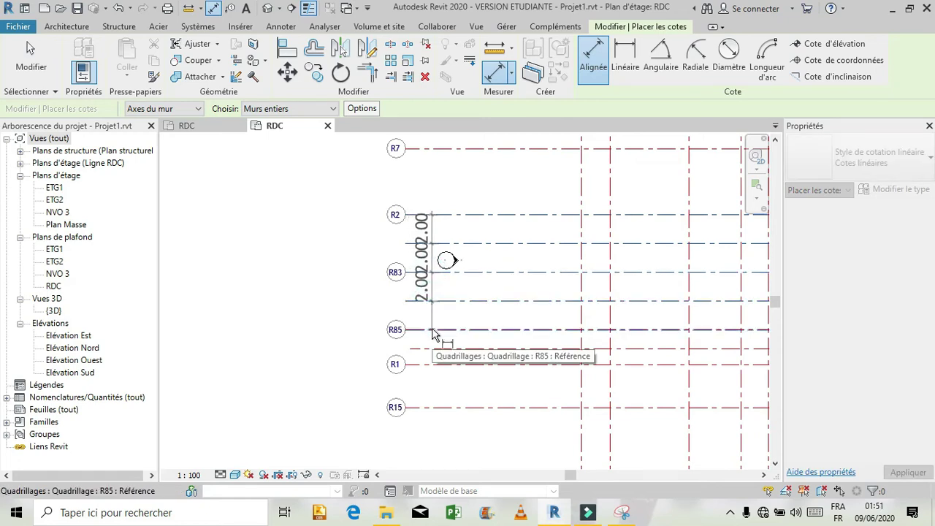
click(432, 329)
click(431, 349)
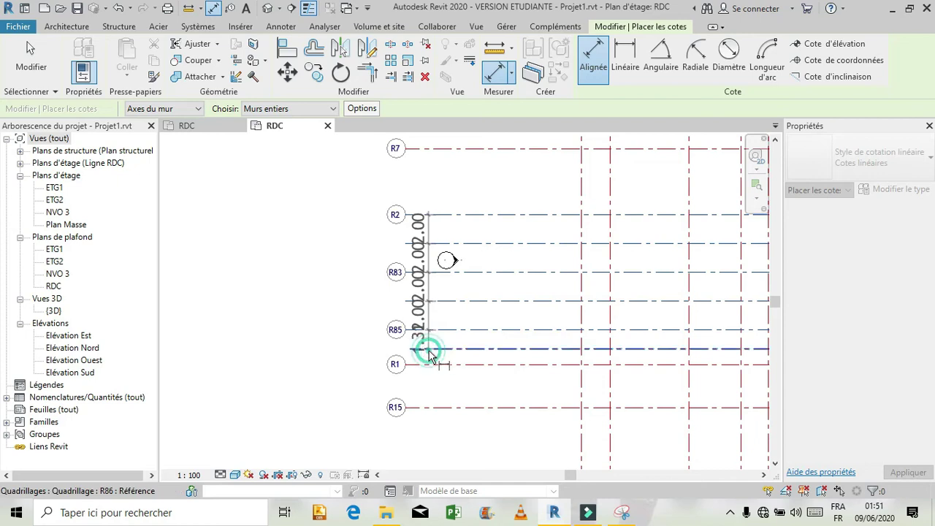
click(431, 366)
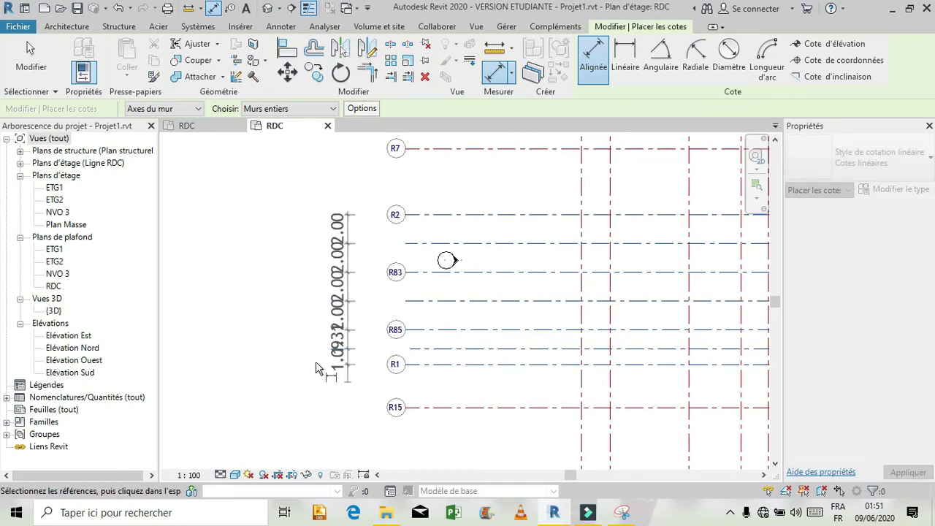
scroll(307, 354, down, 4)
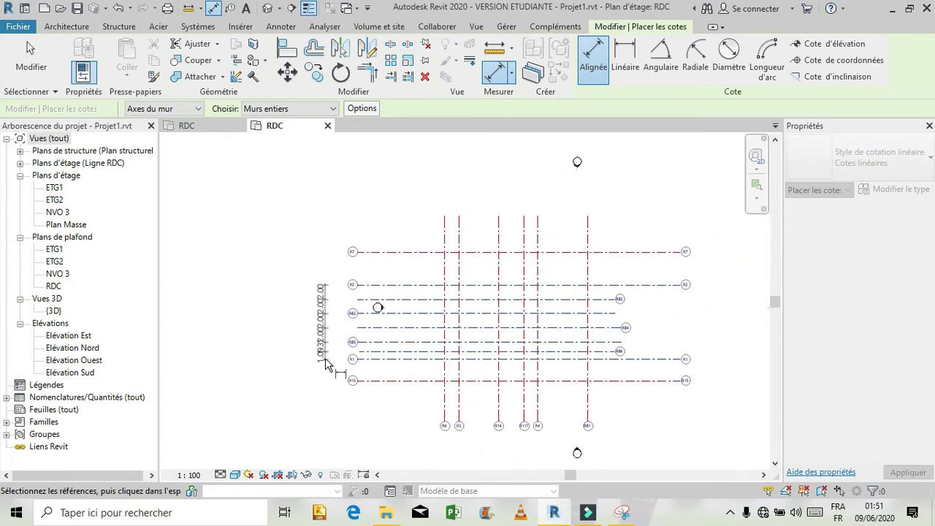
scroll(325, 365, up, 2)
scroll(325, 363, up, 3)
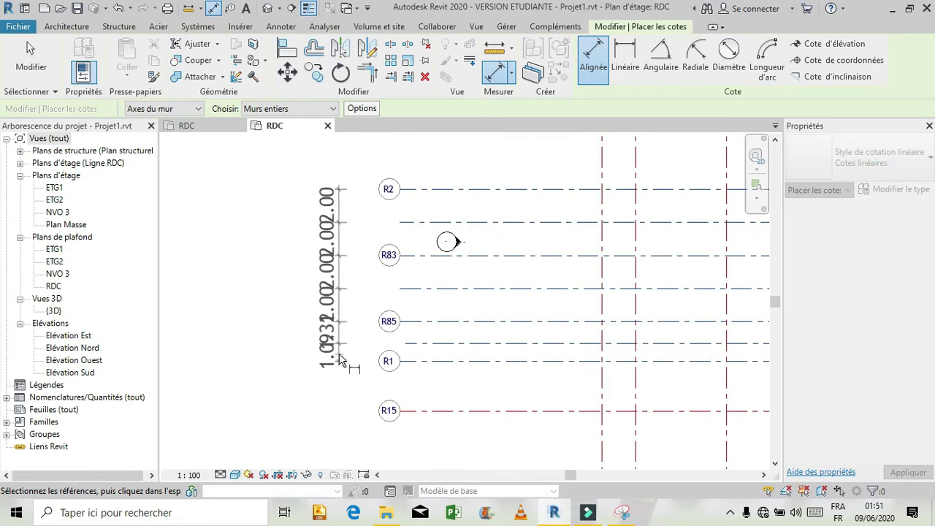
key(Escape)
Place an aligned dimension between R2 and the grid line directly below it, left of the bubbles.
scroll(339, 358, down, 1)
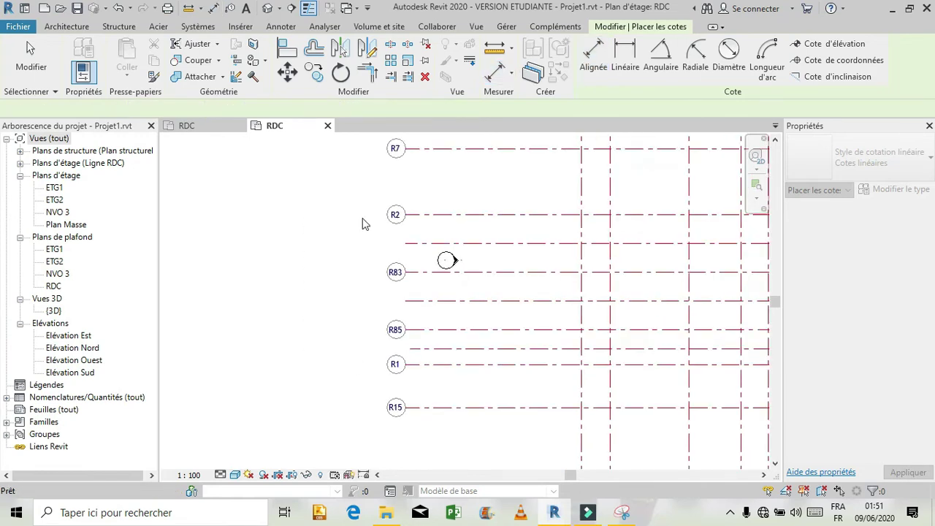
scroll(332, 227, down, 1)
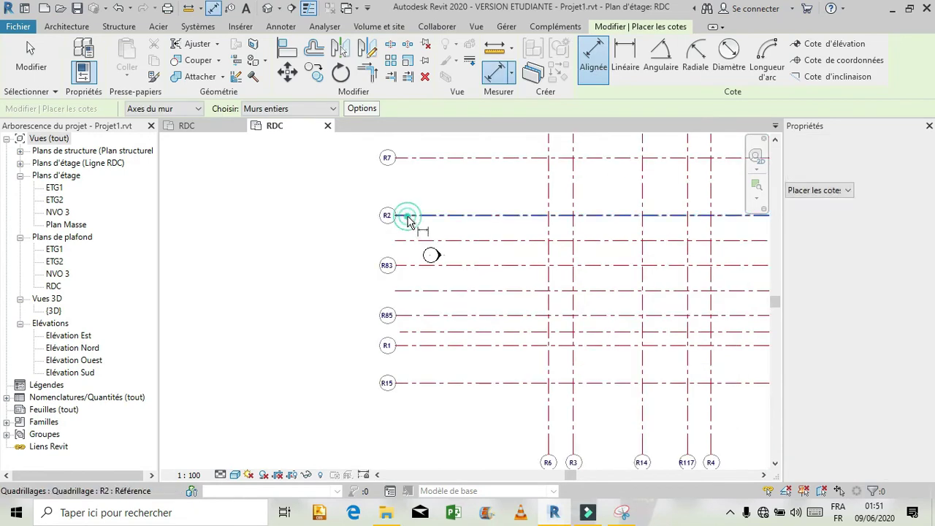
click(407, 215)
click(407, 240)
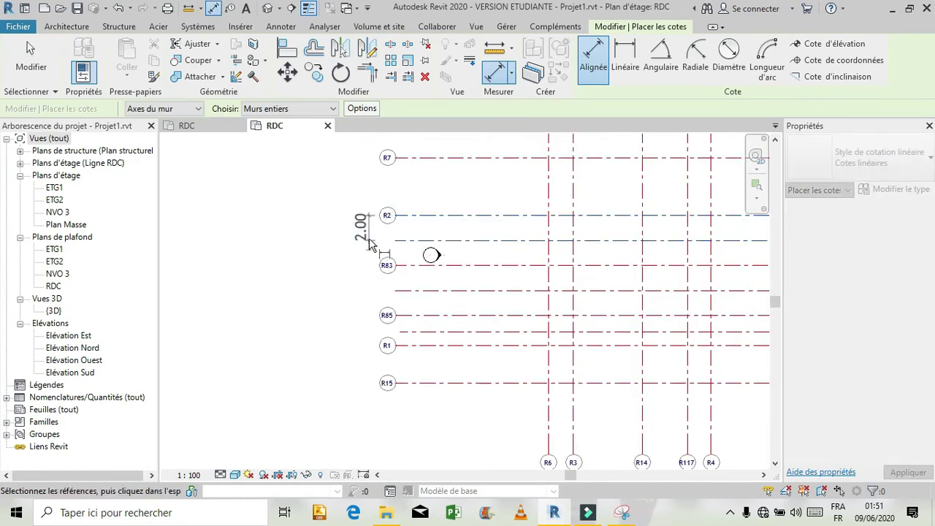
click(369, 235)
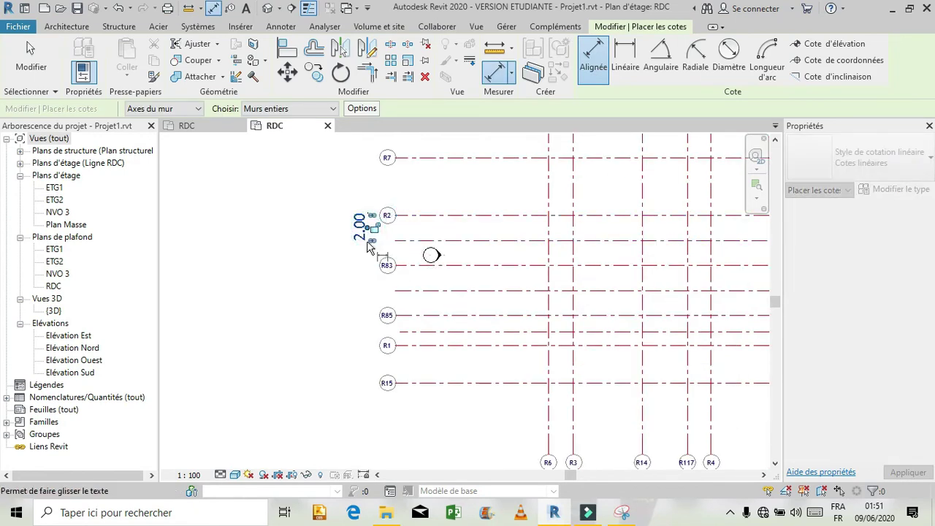
click(413, 243)
click(412, 269)
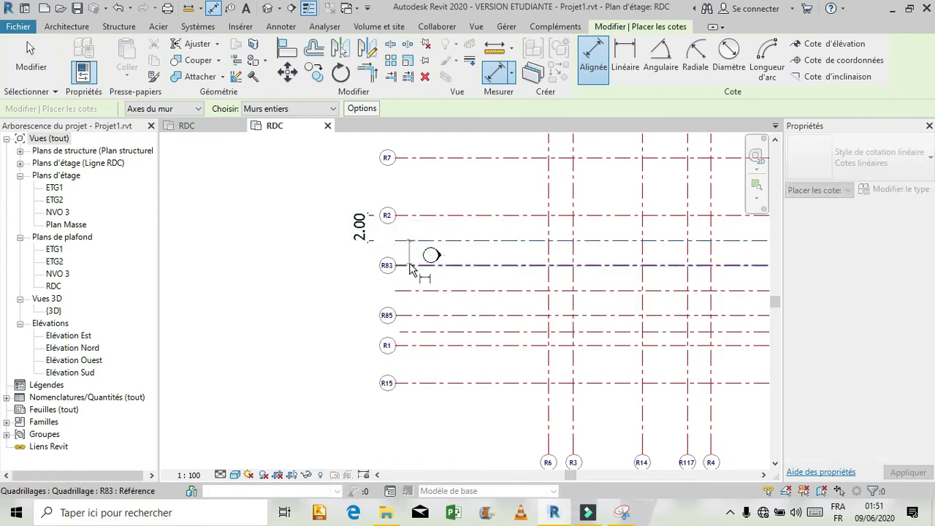
click(415, 290)
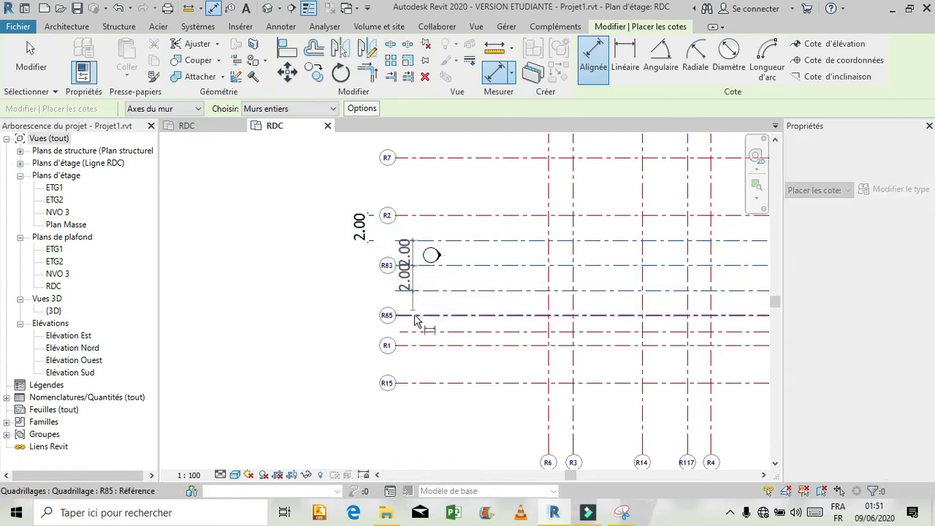
click(414, 317)
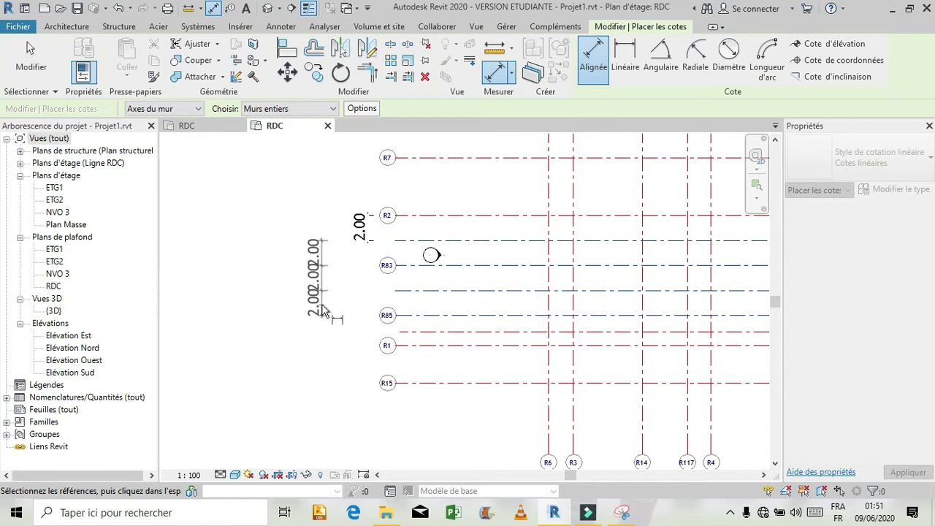
key(Escape)
key(Escape)
click(460, 241)
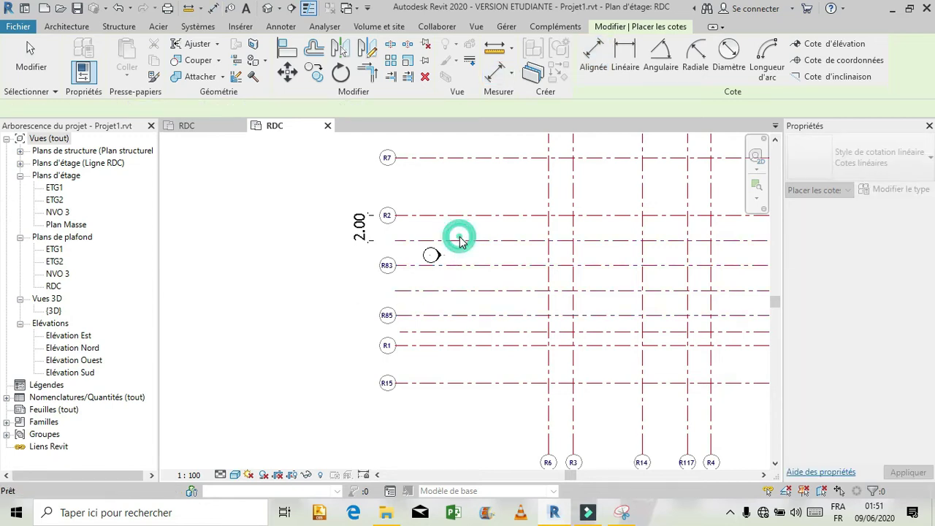
Place aligned dimensions from the grid line below R2 to R83, and from R83 to the next line below, beside the left bubbles.
key(d)
key(i)
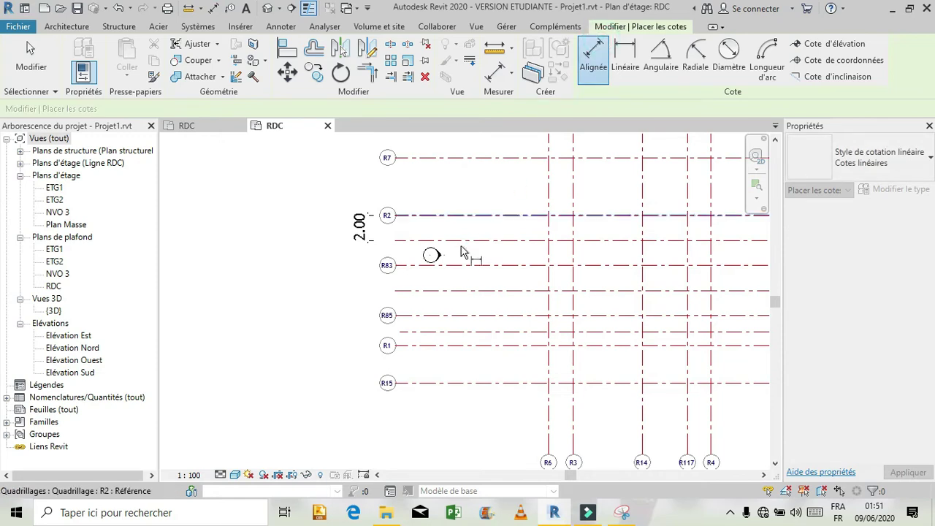
click(454, 242)
click(454, 268)
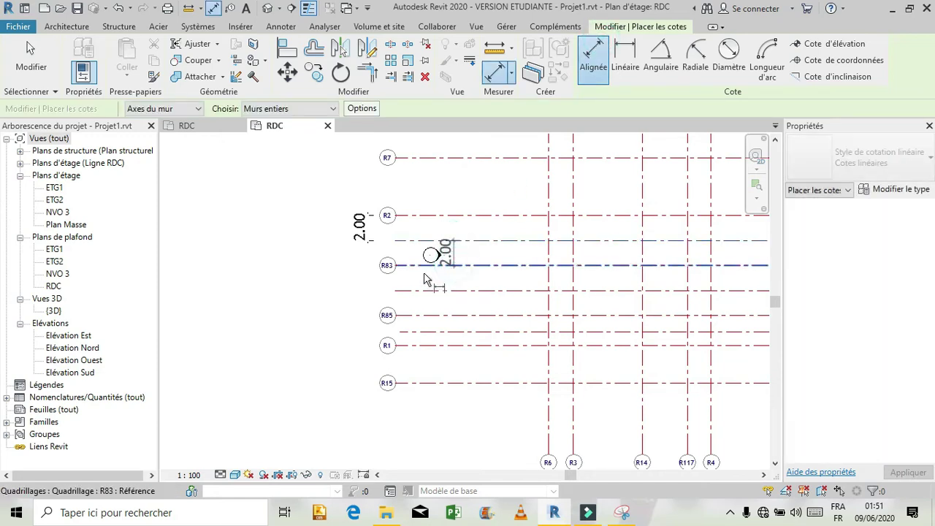
click(354, 257)
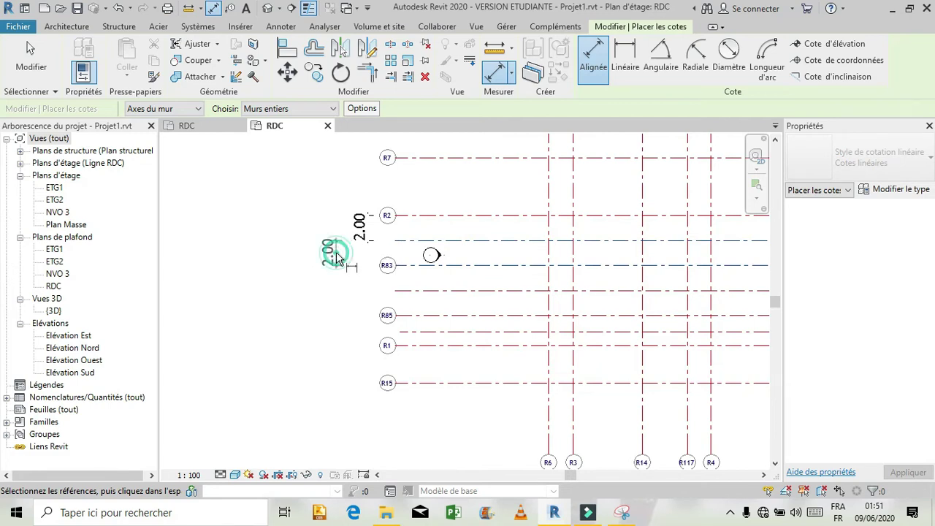
click(446, 266)
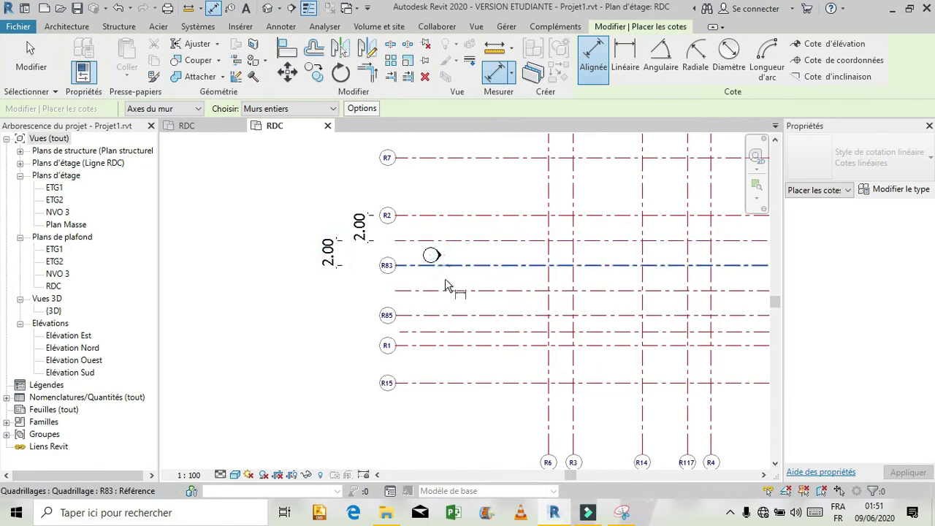
click(437, 292)
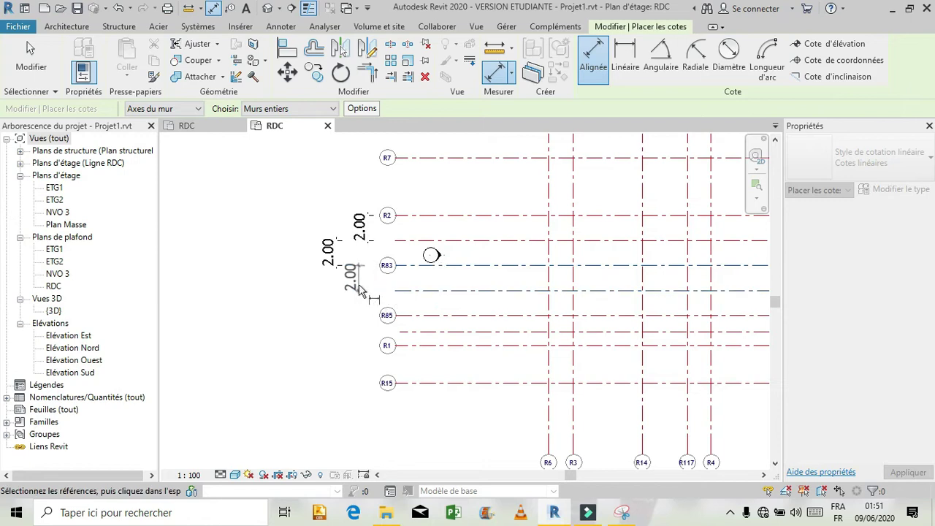
click(358, 287)
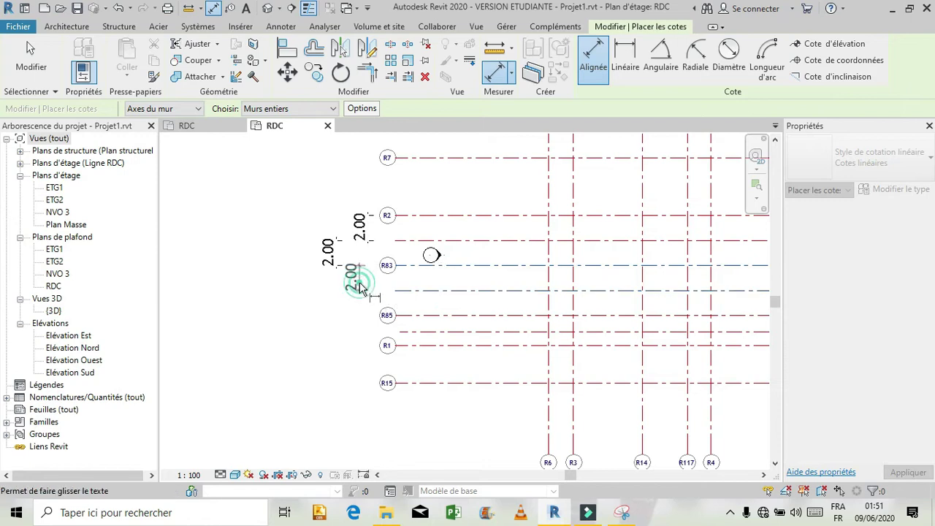
Dimension R85 to the grid line directly above it and to the one directly below it, and end the aligned dimension command.
click(431, 292)
click(429, 317)
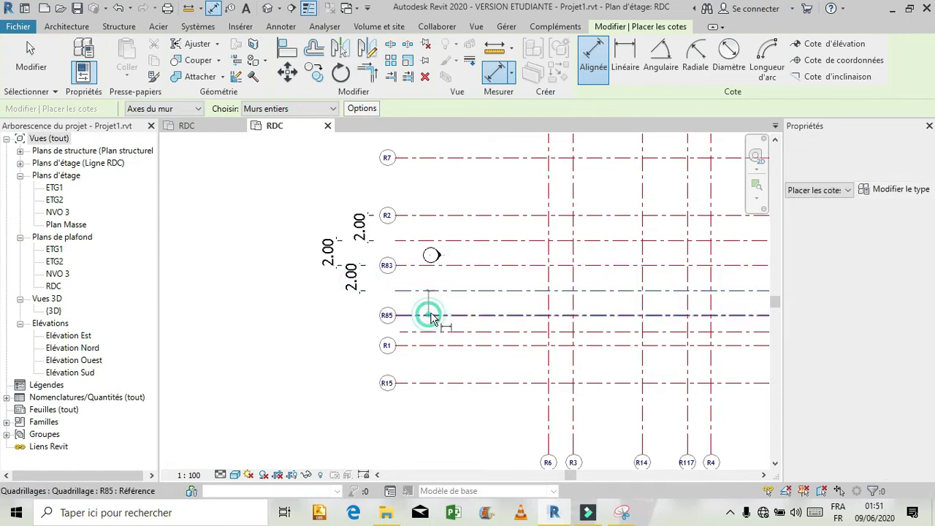
click(428, 311)
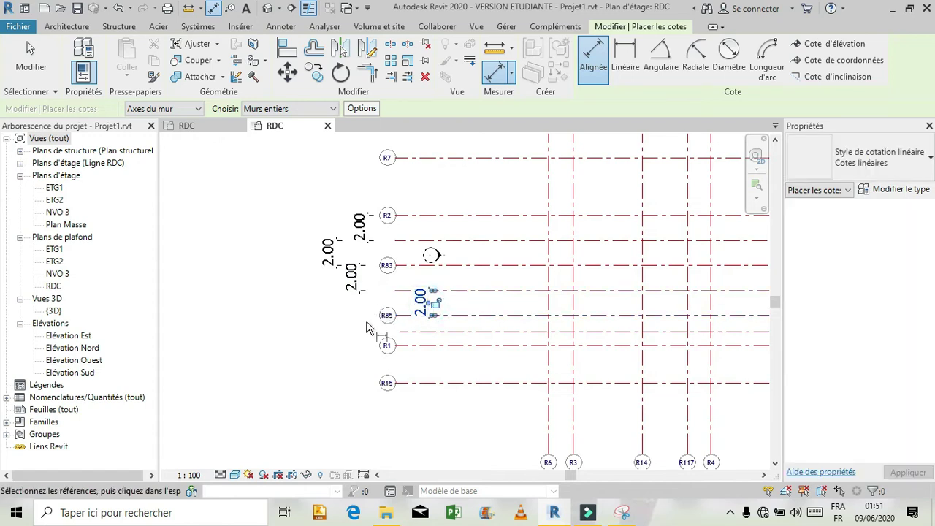
click(457, 319)
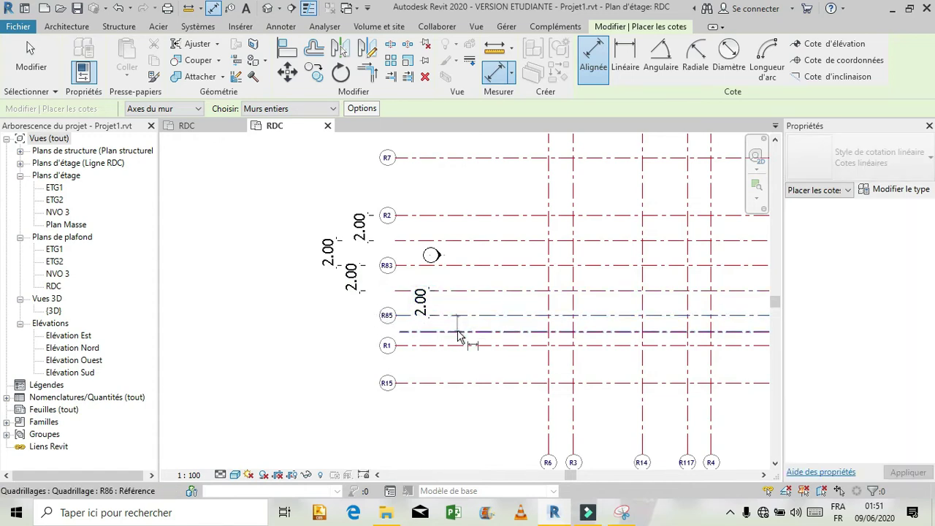
click(436, 333)
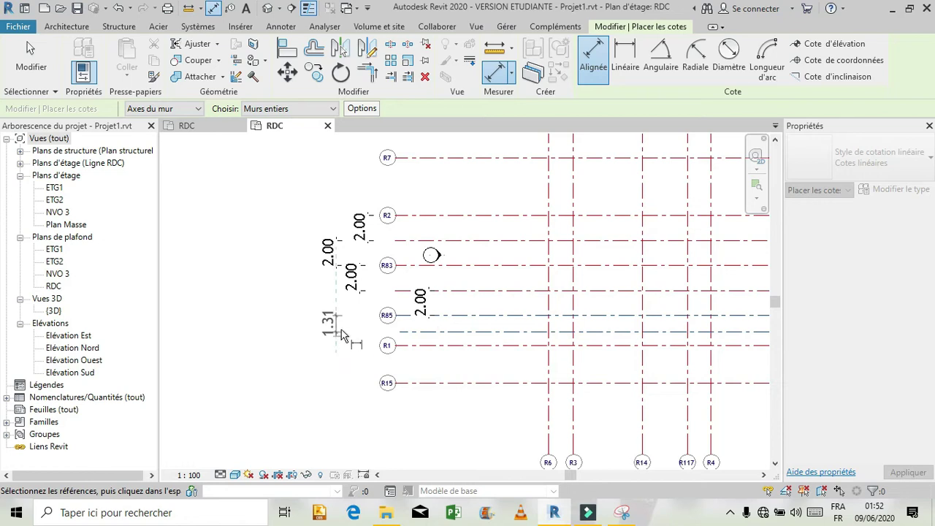
click(358, 329)
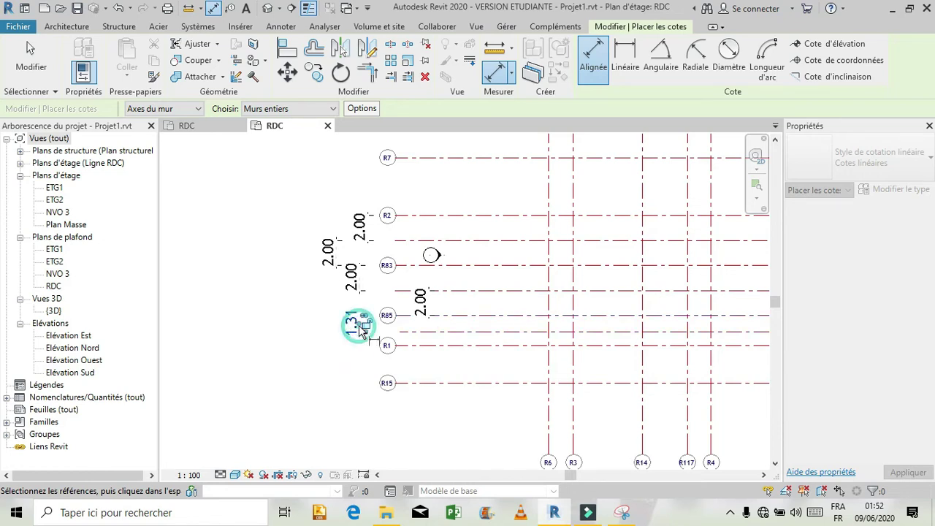
key(Escape)
key(Escape)
key(Escape)
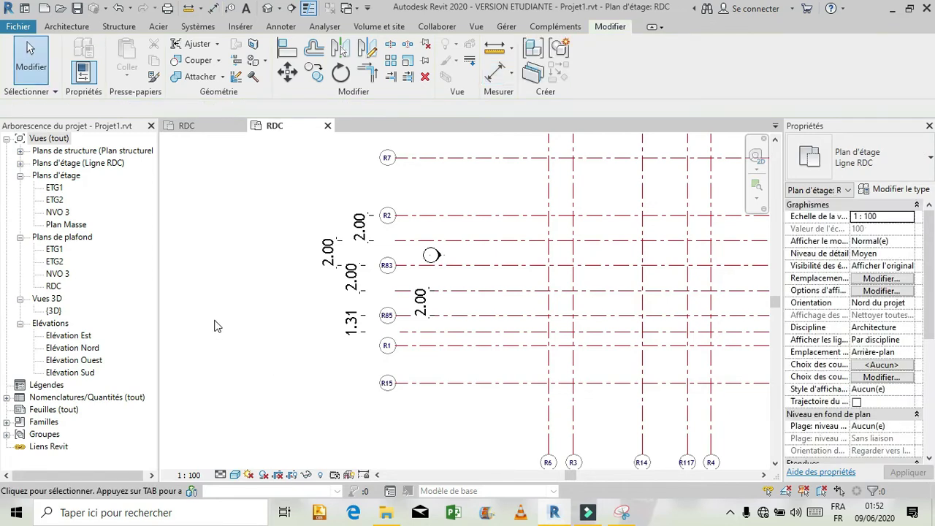
Check the horizontal grid spacings and names on the captured reference plan.
scroll(221, 314, down, 1)
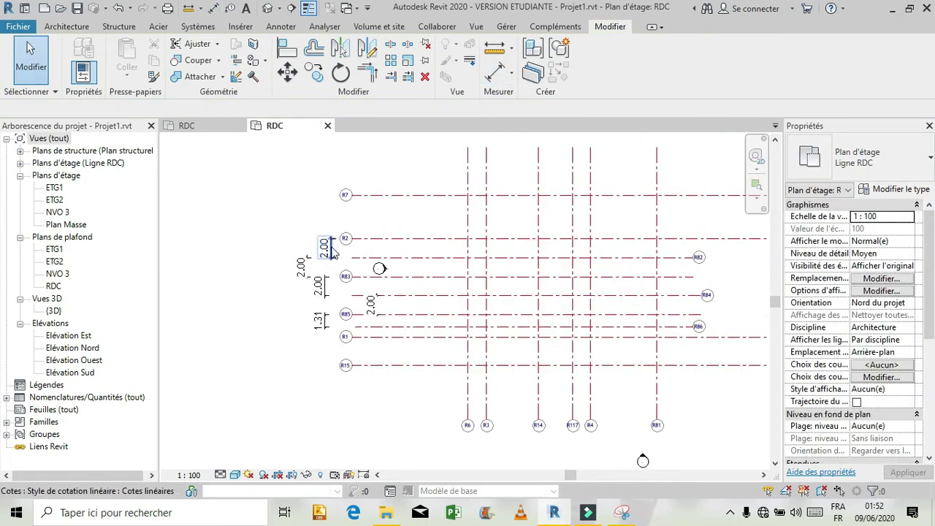
scroll(330, 250, up, 1)
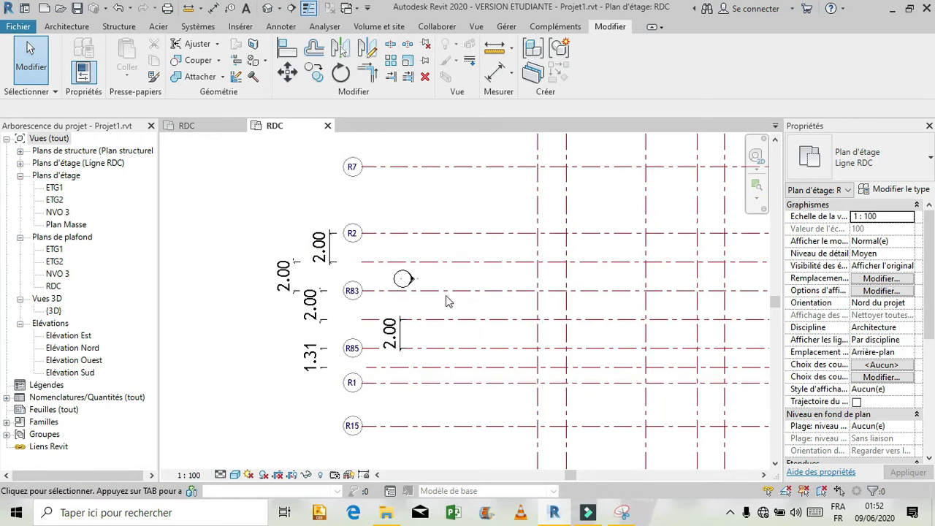
scroll(427, 254, down, 1)
scroll(428, 253, up, 1)
click(620, 515)
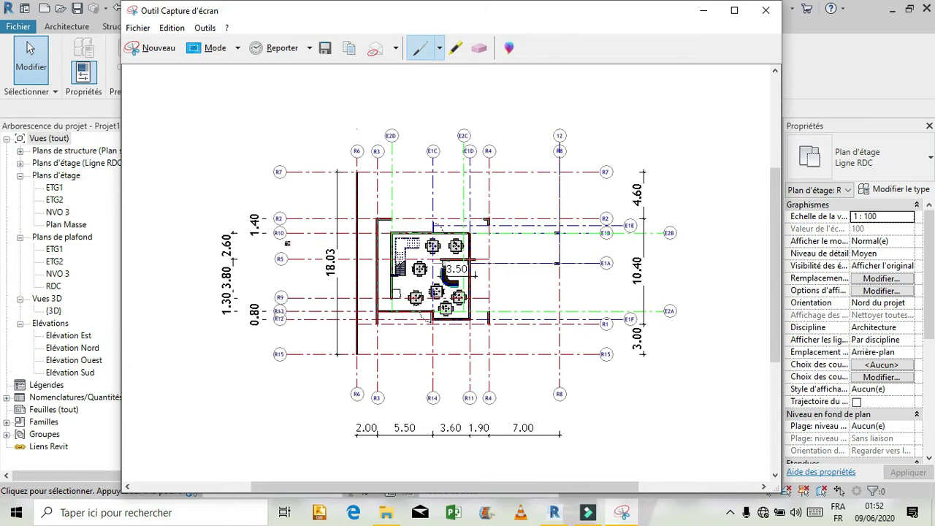
click(620, 514)
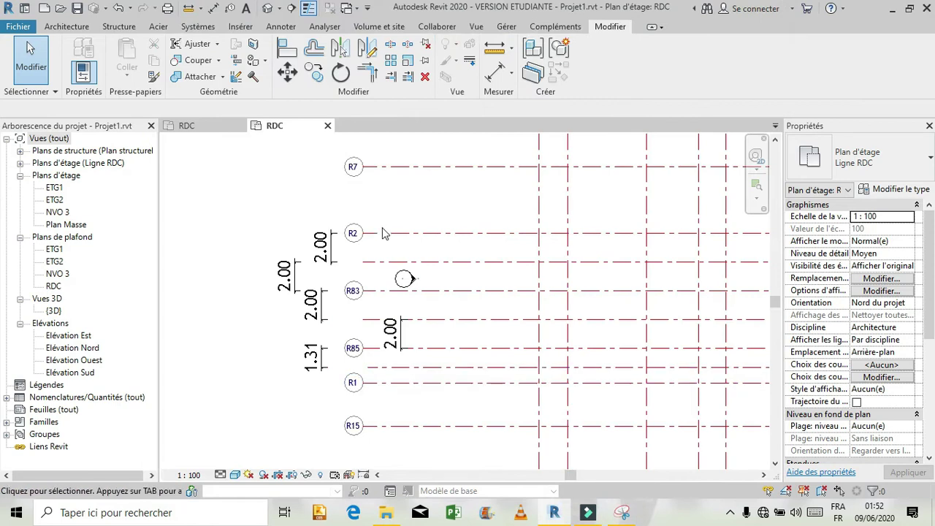
Try to set the spacing between R2 and the grid line below it to 1.40 m by moving R2, and undo it.
click(385, 233)
click(325, 251)
text(1.4)
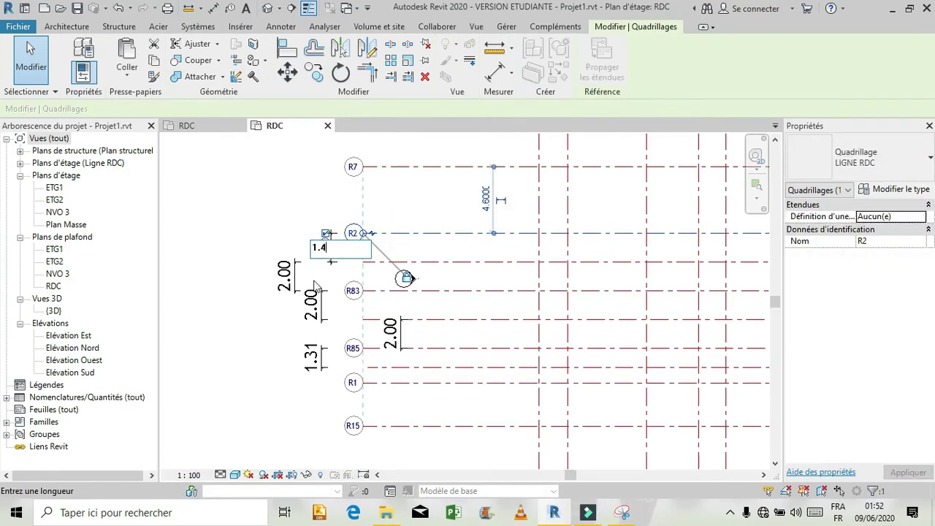
text(0)
key(Return)
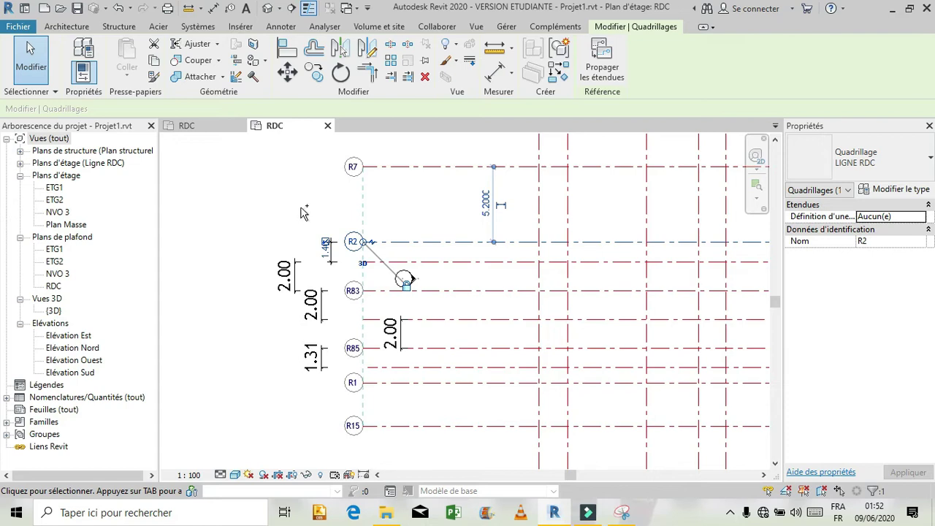
key(ctrl+z)
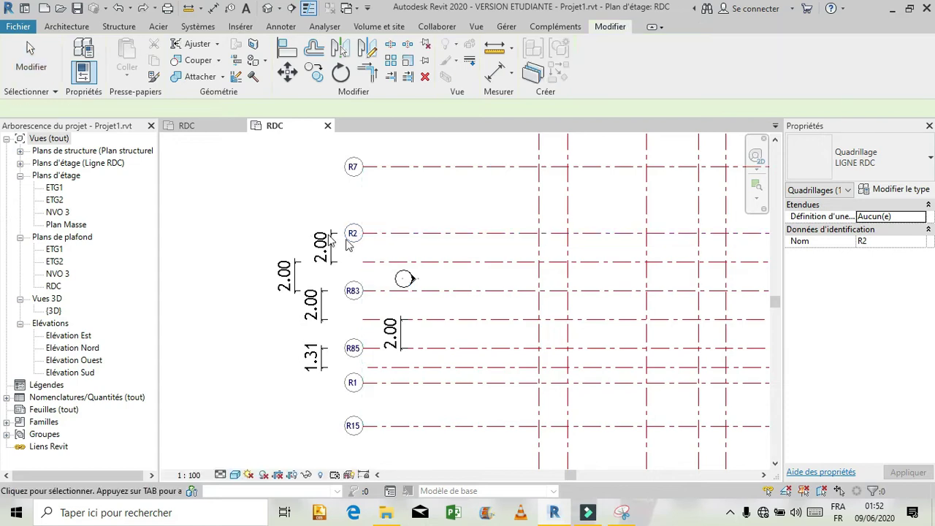
Move the grid line directly below R2 so that it lies 1.40 m from R2.
click(376, 265)
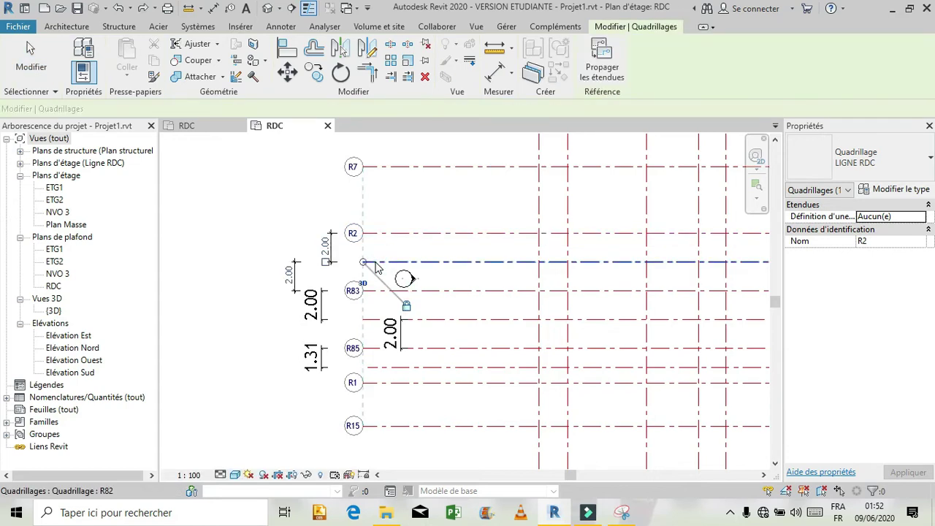
click(326, 242)
text(1.4)
key(Return)
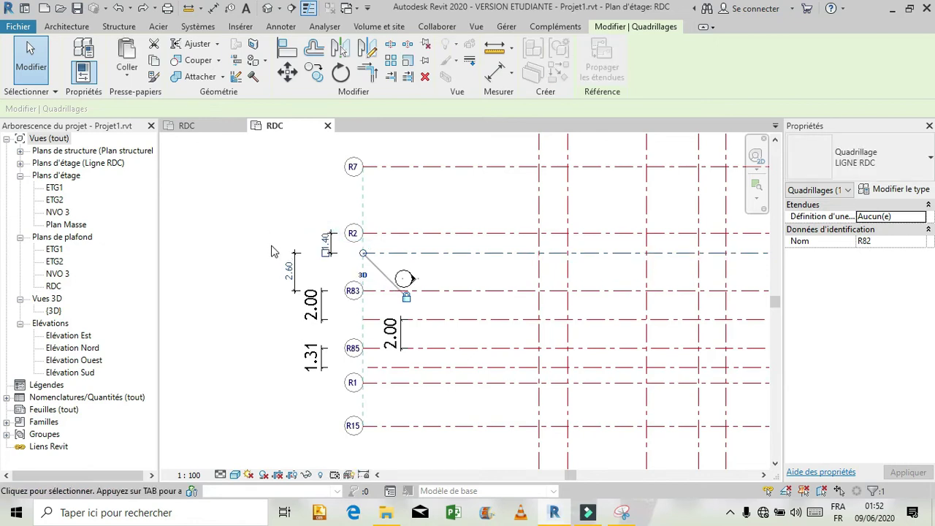
Show the left-end bubble of grid line R82 and extend the aligned left grid ends slightly outward.
click(325, 254)
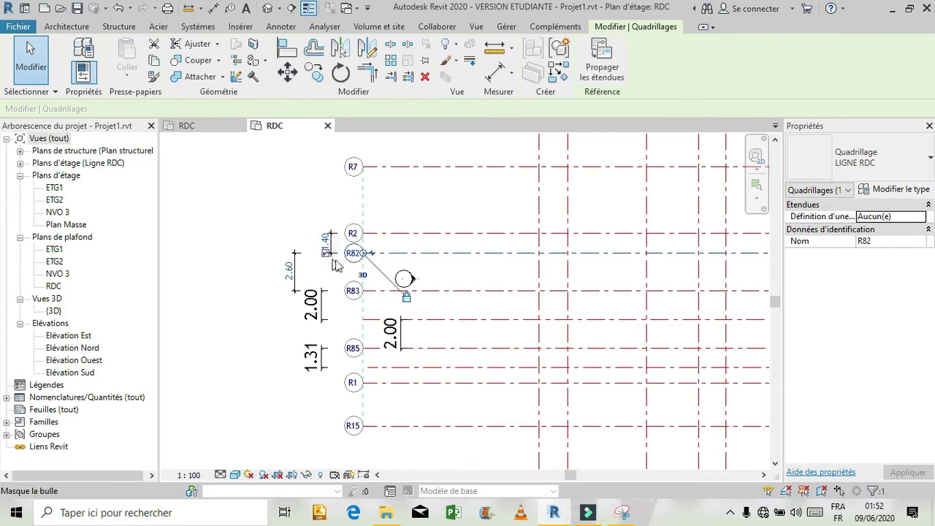
drag(358, 256, 340, 253)
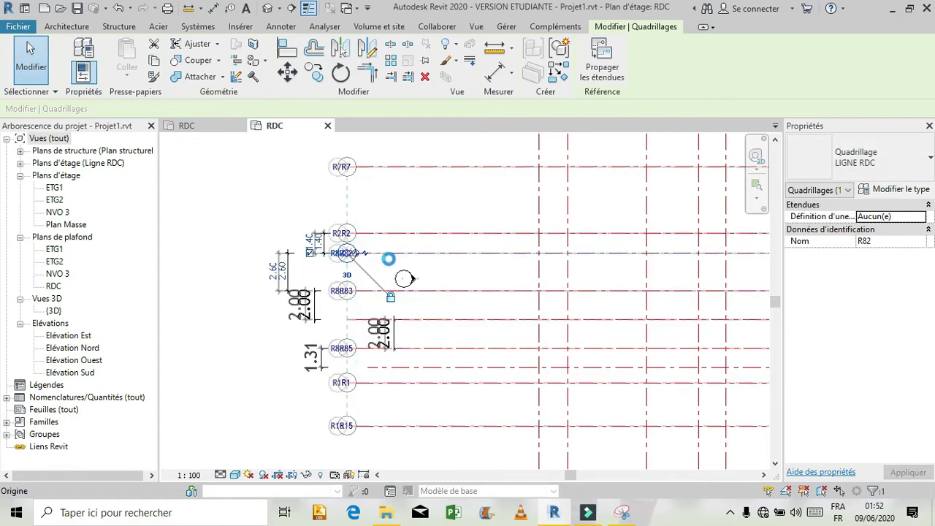
Try to rename grid line R82 as R10.
scroll(339, 263, up, 1)
scroll(333, 263, up, 1)
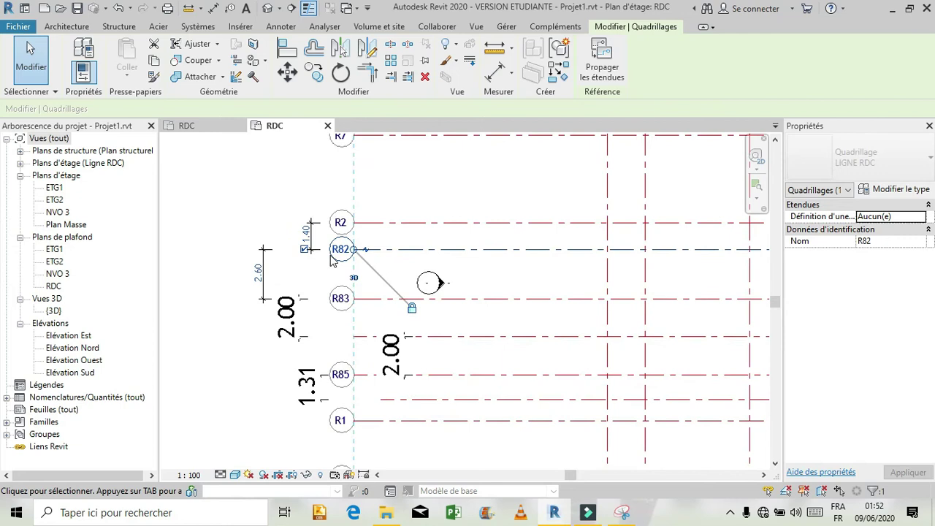
scroll(332, 261, up, 1)
click(359, 236)
click(361, 237)
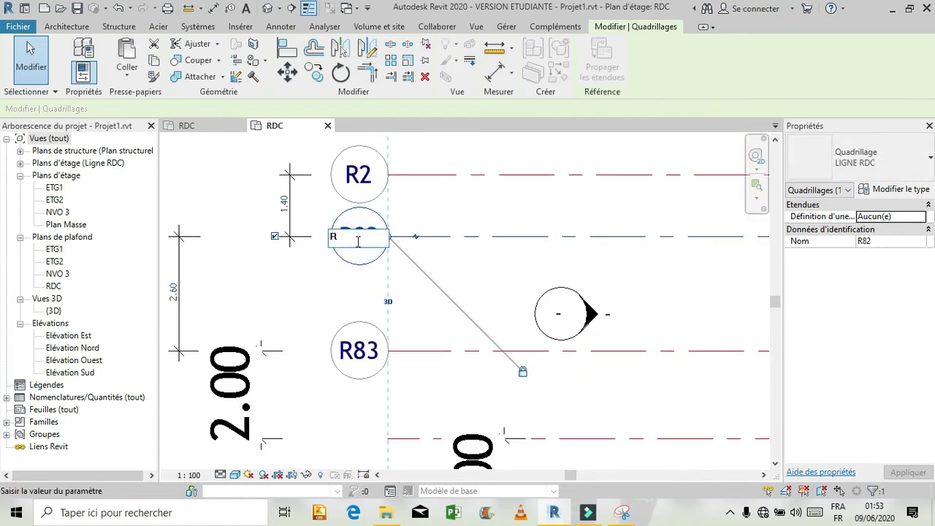
text(R10)
key(Return)
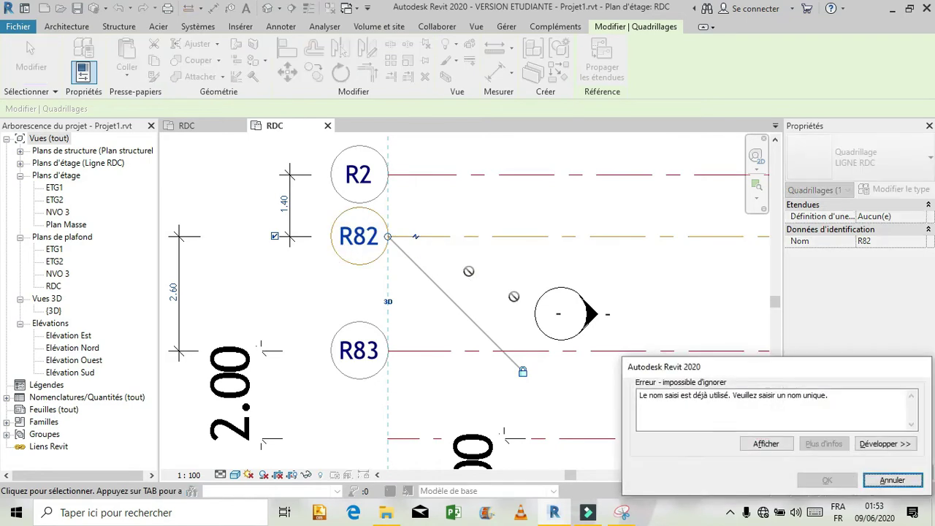
click(888, 479)
scroll(371, 355, down, 3)
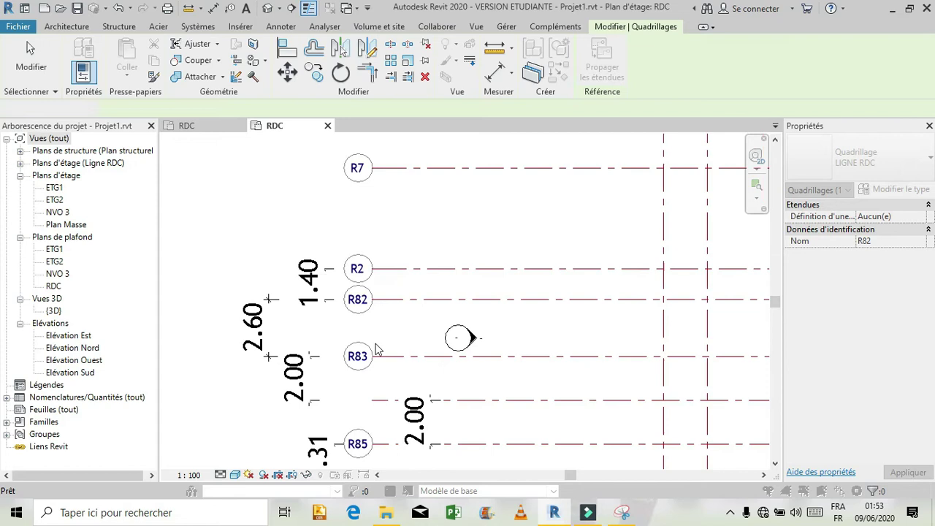
key(Escape)
scroll(378, 343, down, 3)
scroll(376, 334, down, 2)
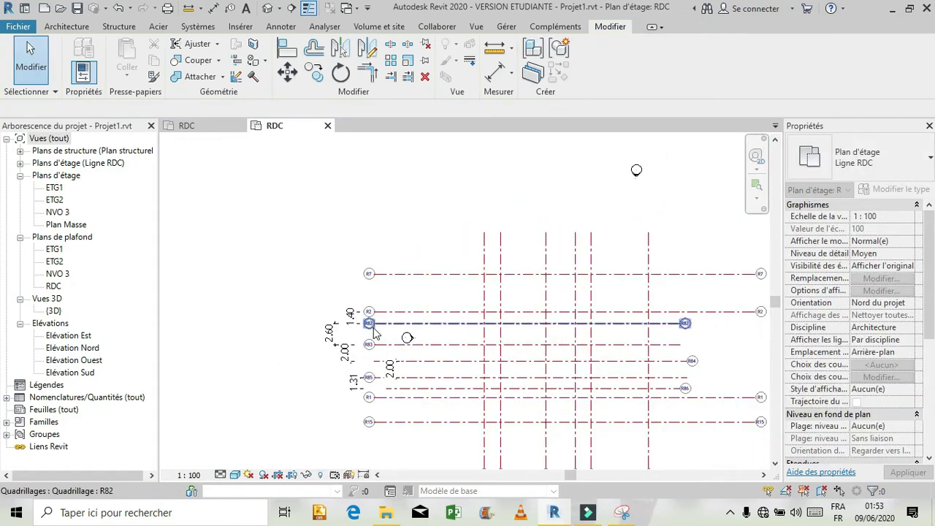
scroll(615, 411, up, 2)
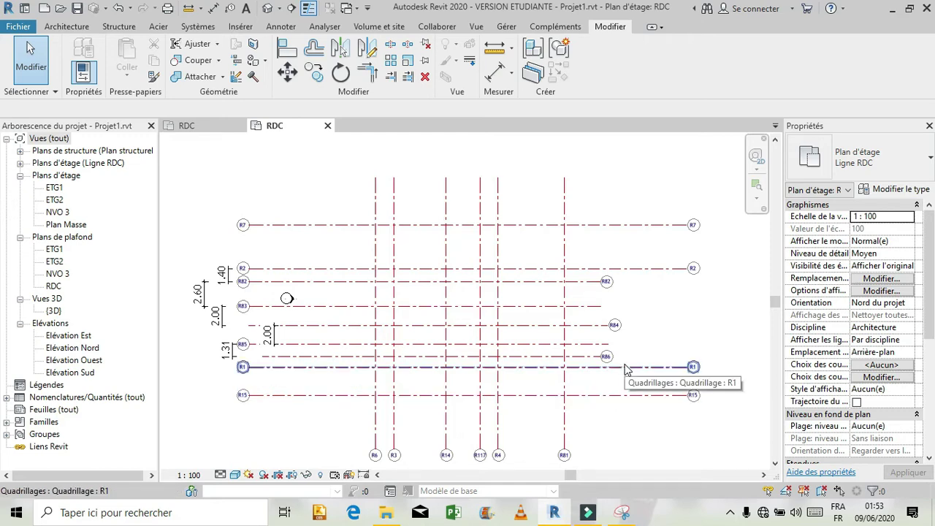
scroll(626, 367, down, 1)
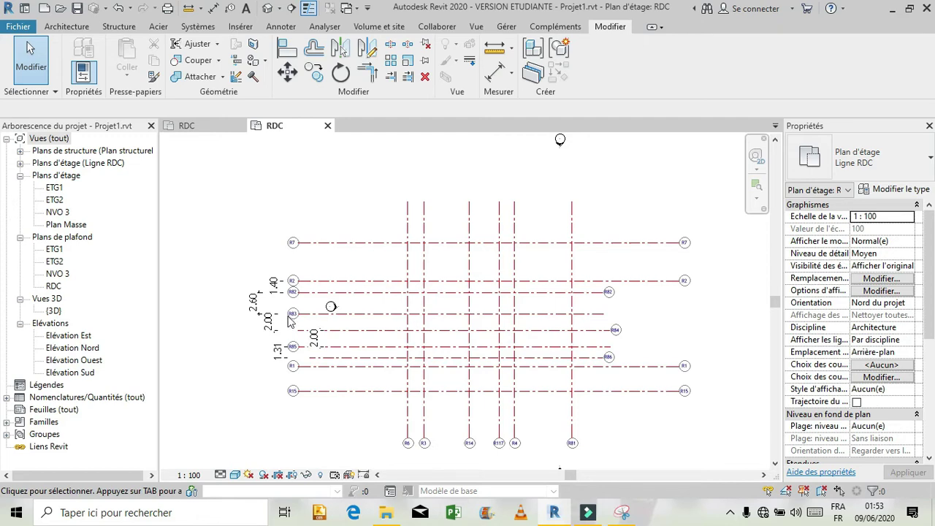
scroll(293, 319, up, 1)
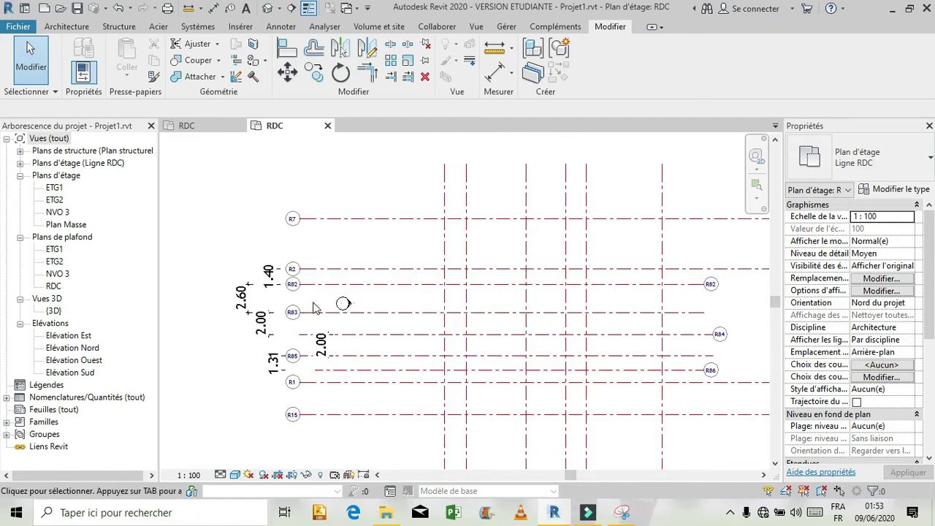
Rename grid line R82, the line directly below R2, as R102.
scroll(548, 285, down, 1)
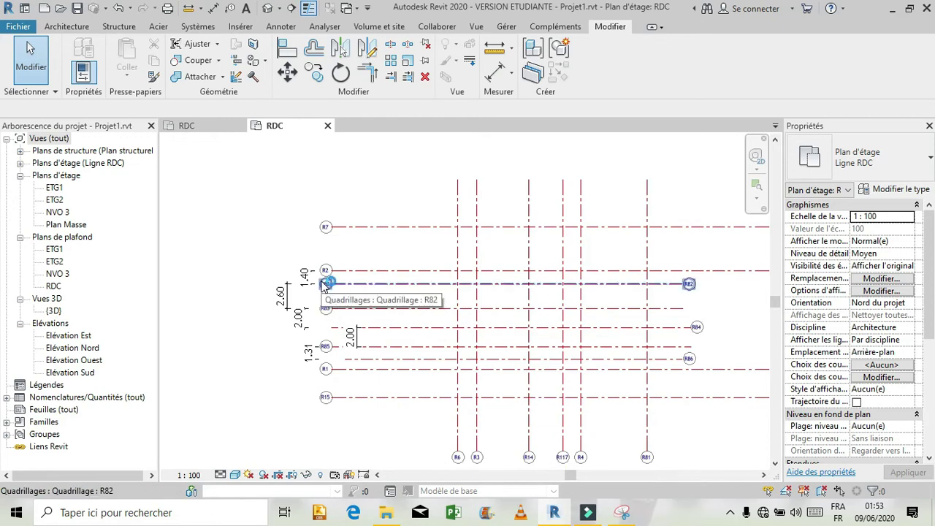
scroll(316, 296, up, 5)
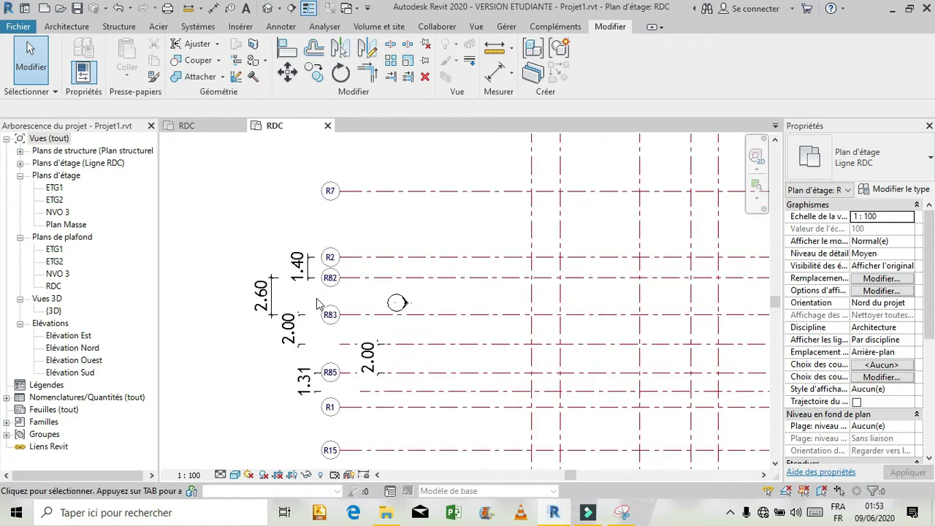
scroll(316, 298, up, 1)
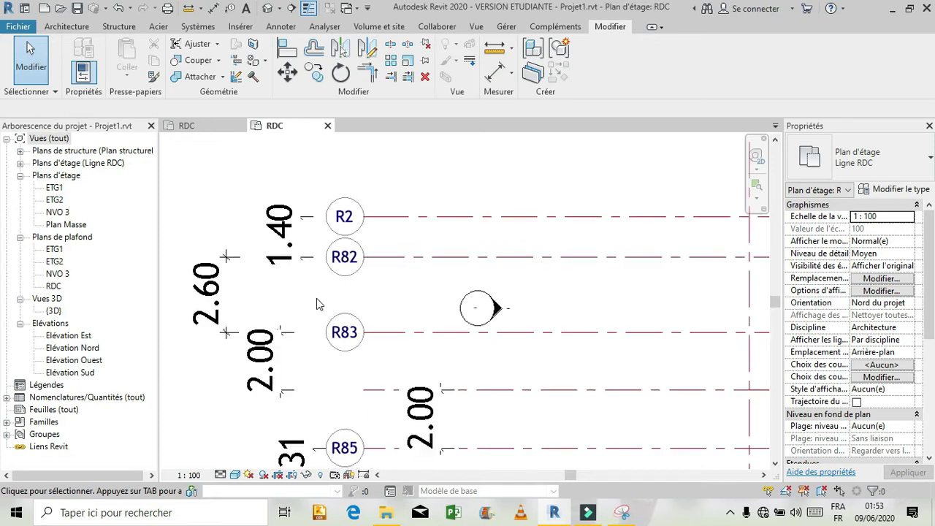
scroll(322, 296, down, 1)
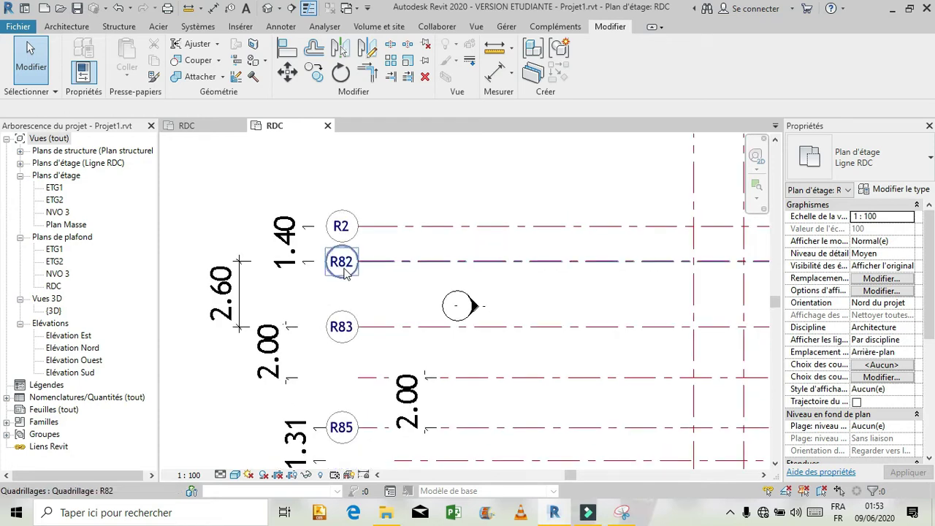
click(342, 265)
click(344, 267)
click(345, 267)
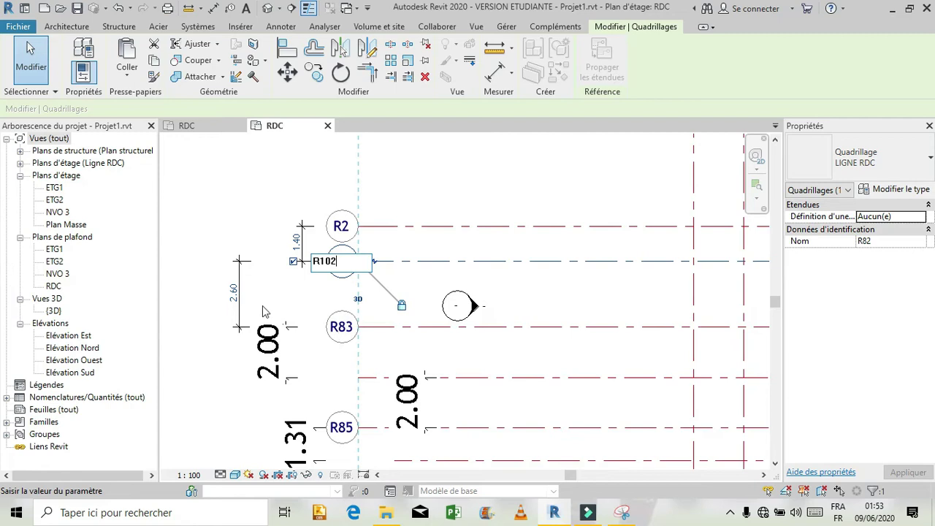
click(274, 189)
click(274, 190)
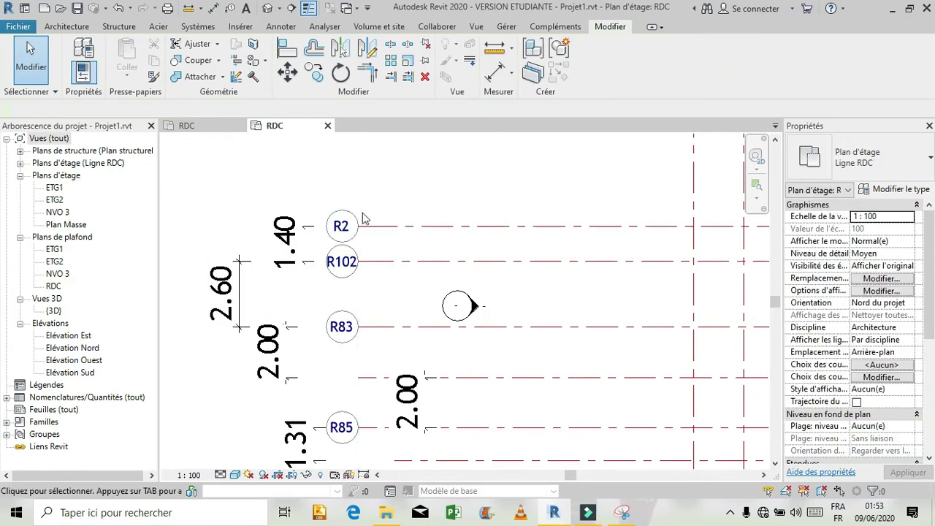
Check the reference plan for the name and spacing of the grid line below R10, and compare them with R83.
scroll(381, 157, down, 1)
click(621, 513)
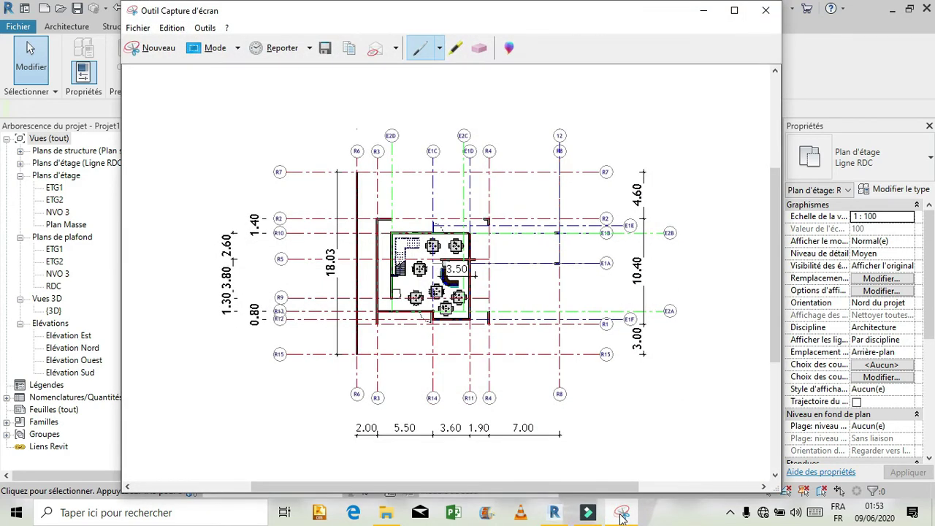
click(621, 513)
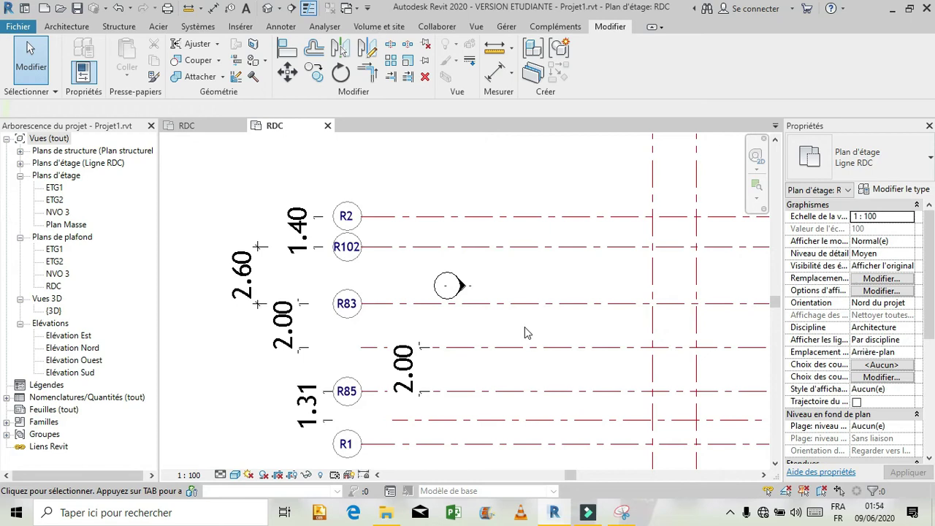
click(622, 514)
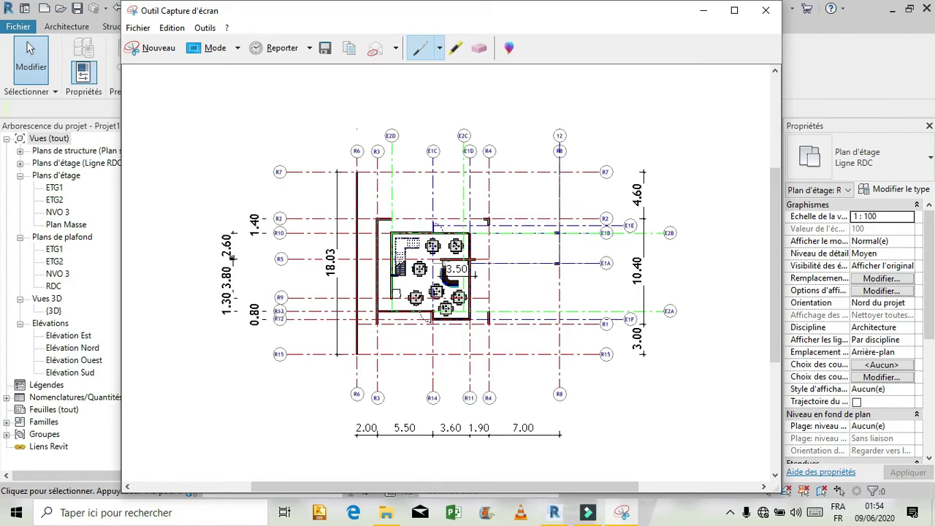
click(622, 512)
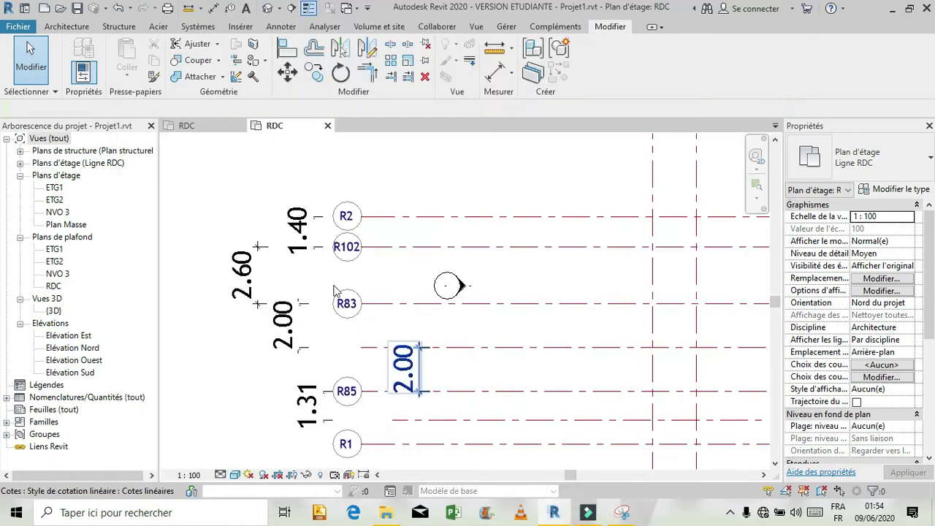
click(378, 311)
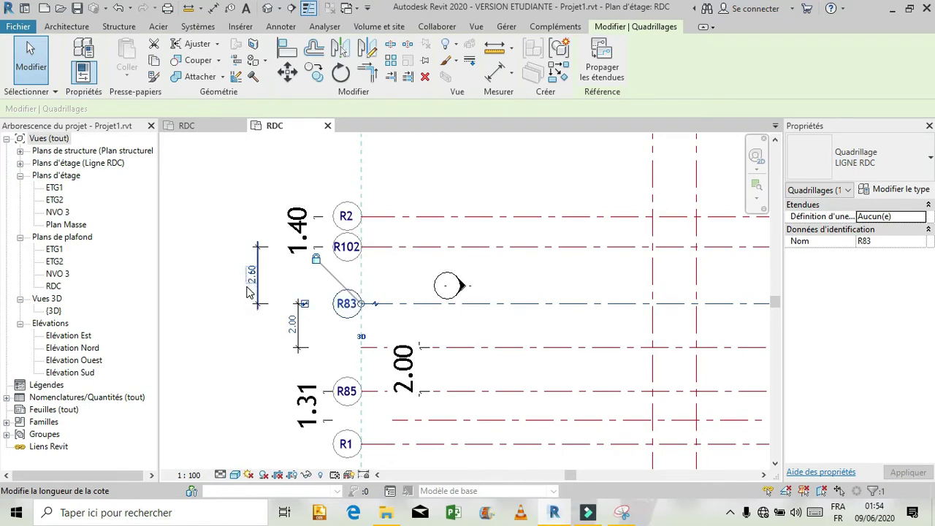
click(242, 330)
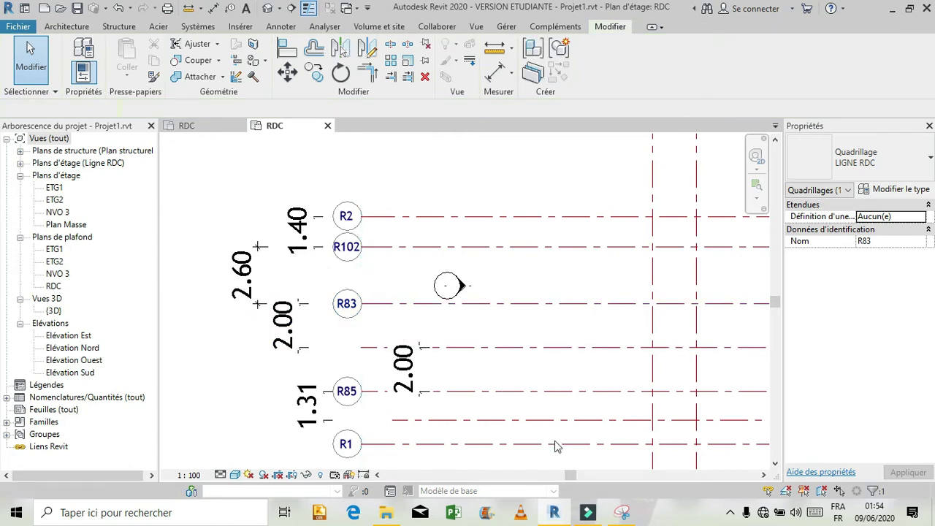
click(621, 514)
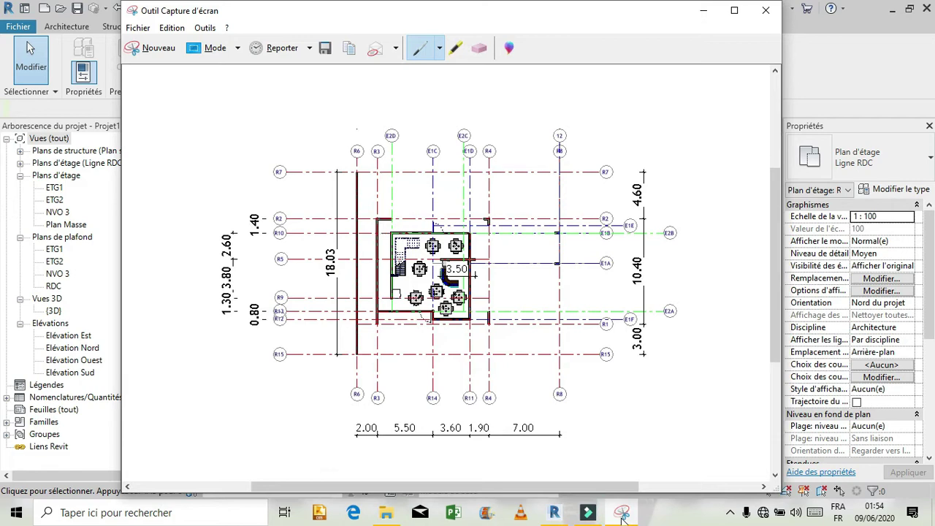
click(621, 514)
Try to rename grid line R83 to match the reference plan.
click(363, 308)
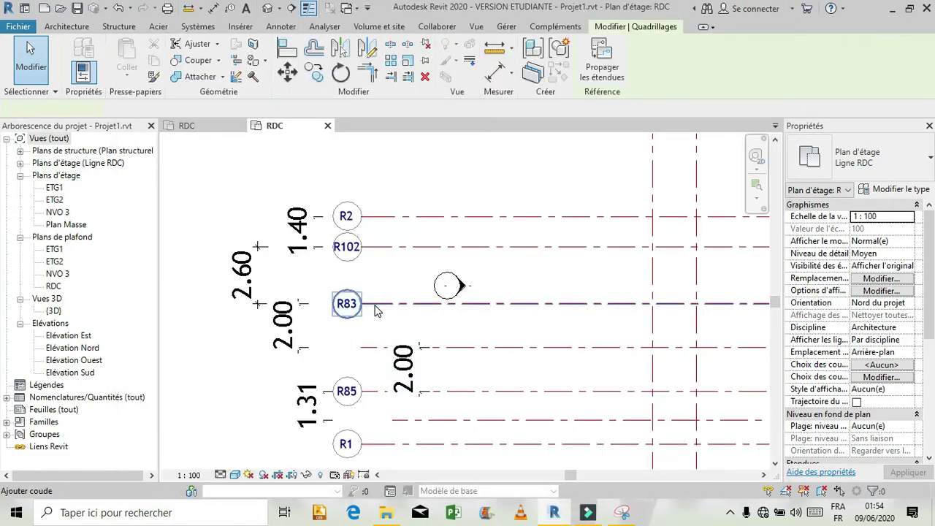
click(350, 309)
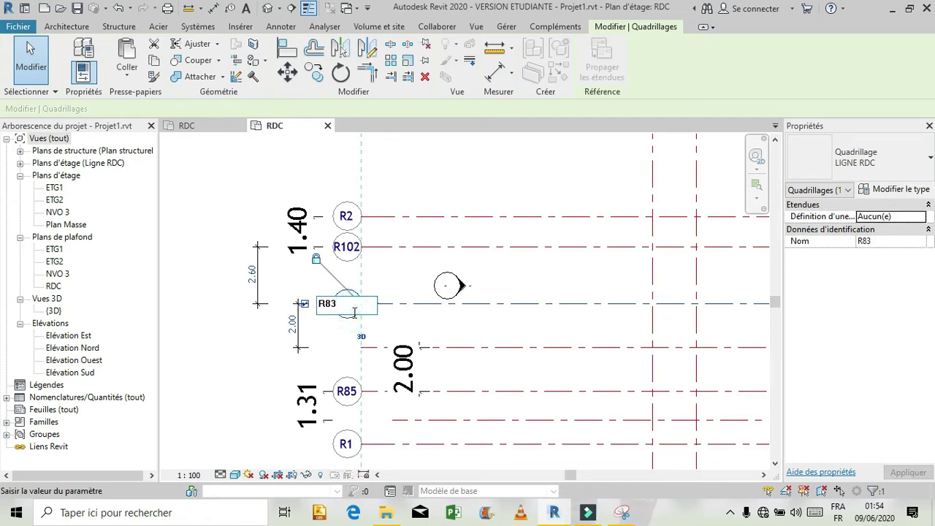
text(83)
key(Return)
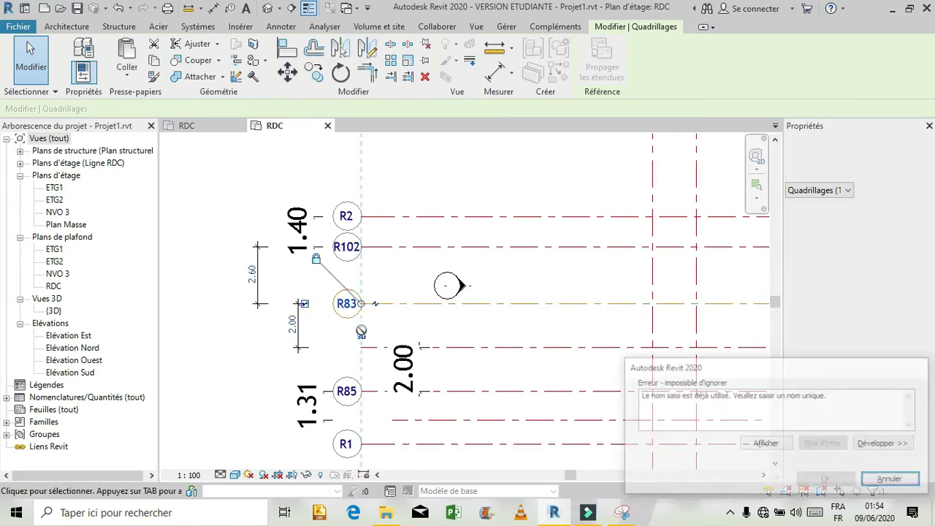
click(891, 480)
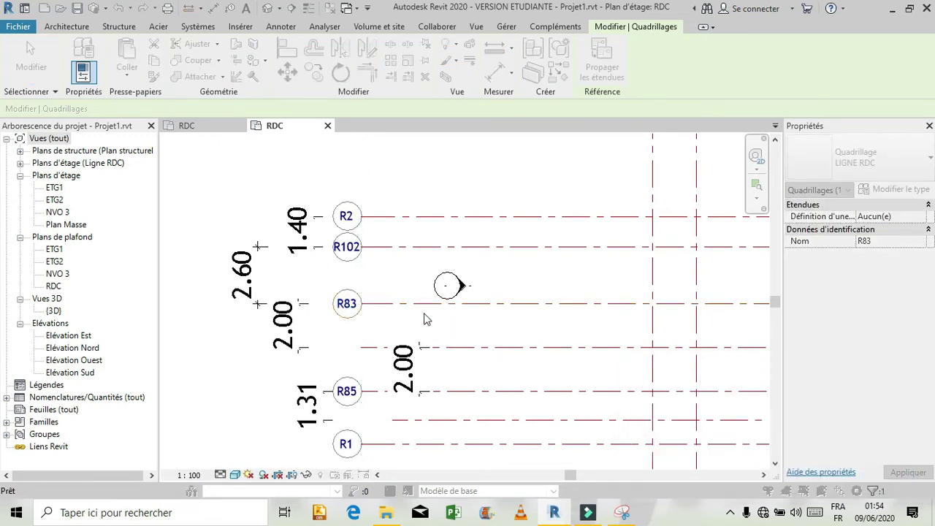
Rename grid line R83 as R51.
click(381, 304)
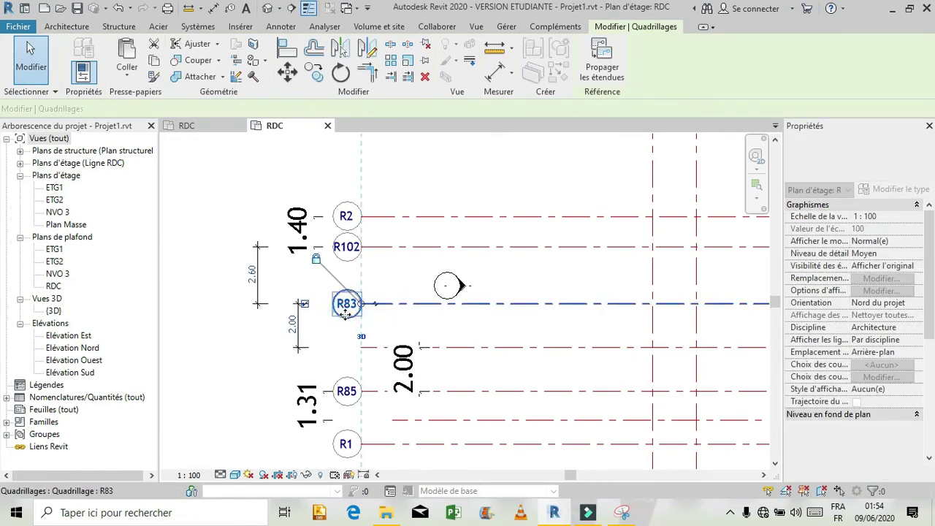
click(348, 305)
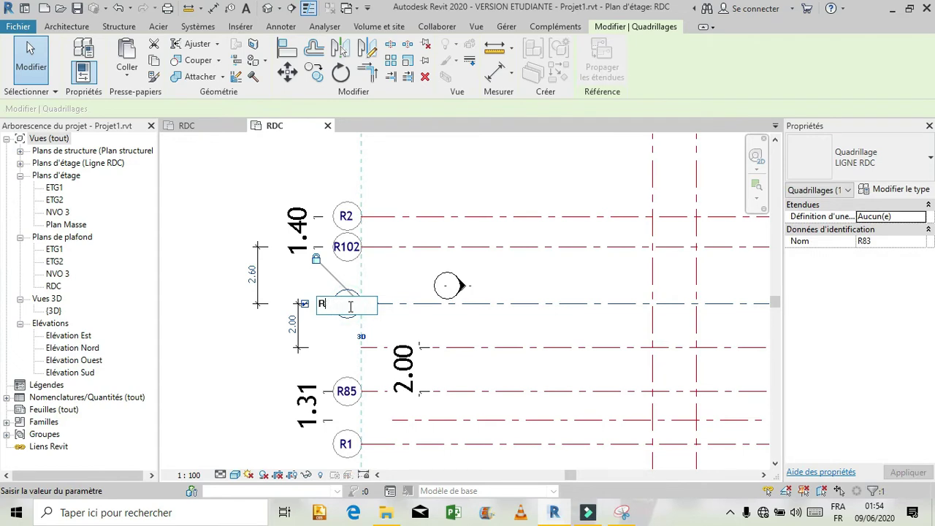
text(51)
click(260, 350)
click(255, 345)
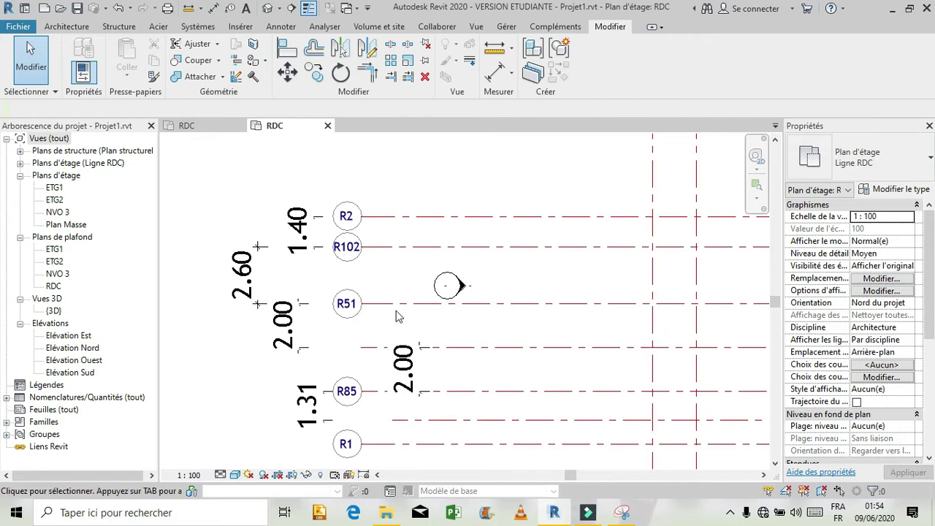
Check the next spacing in the reference plan and move grid line R84 so that it lies 3.80 m from R51.
click(632, 517)
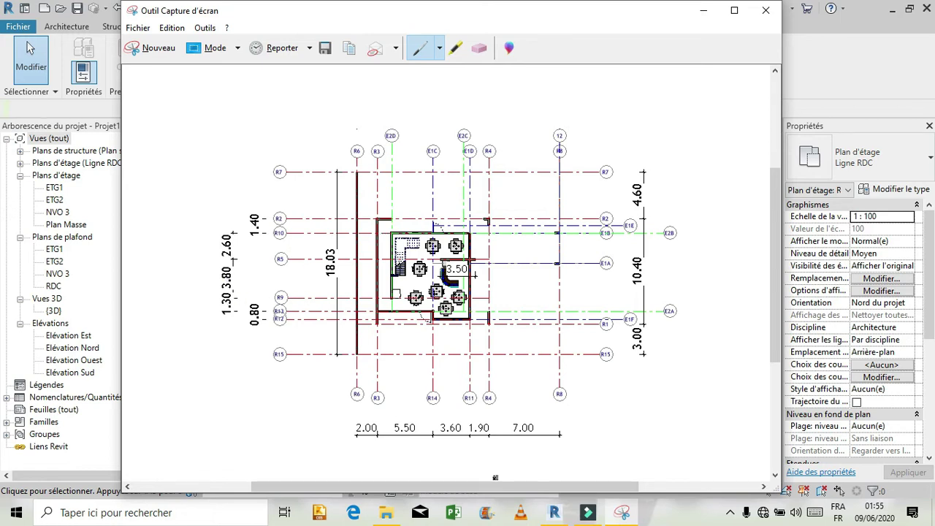
click(622, 512)
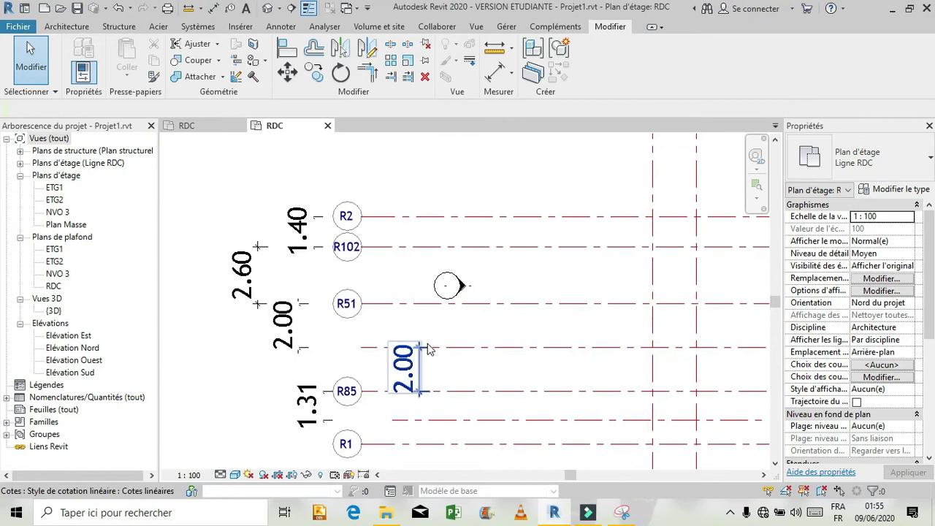
click(458, 348)
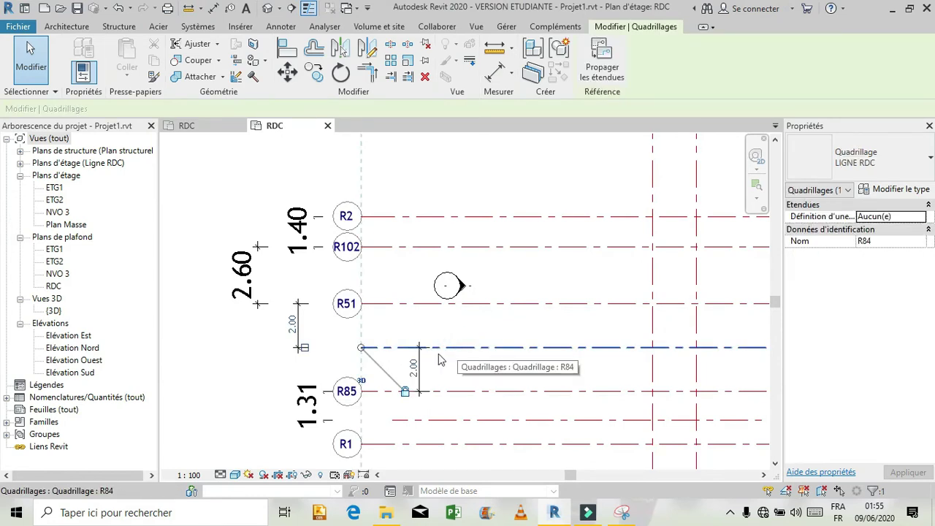
click(293, 323)
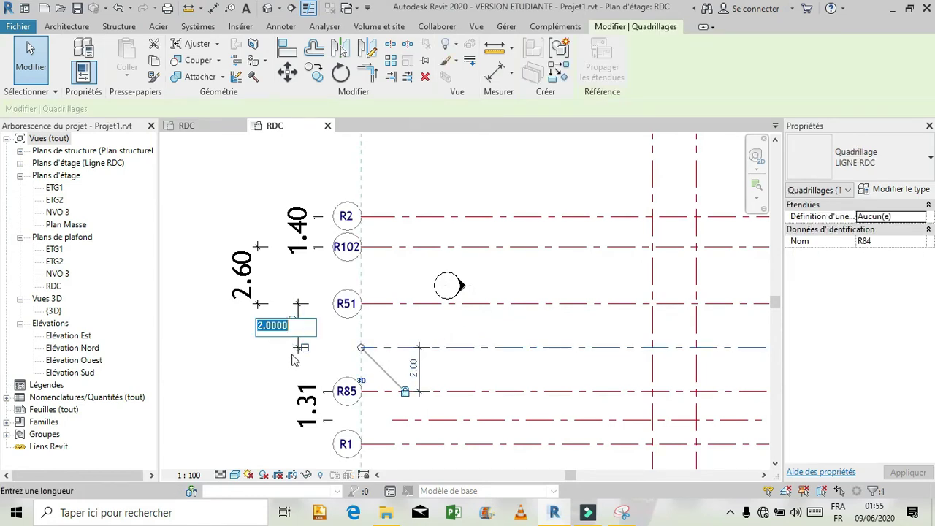
text(3.80)
key(Return)
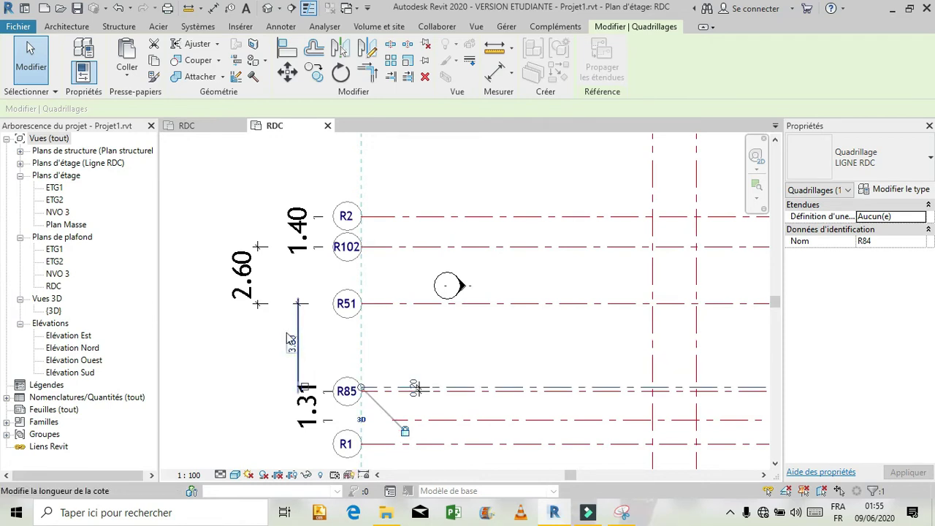
scroll(290, 340, down, 2)
click(250, 377)
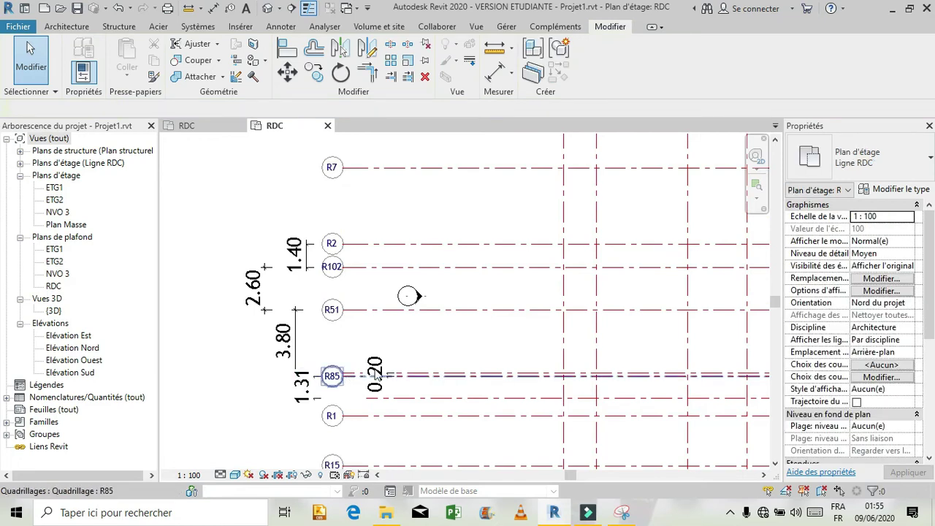
Check the reference plan and set the spacing between grid lines R84 and R85 to 1.30 m by moving R84.
click(409, 375)
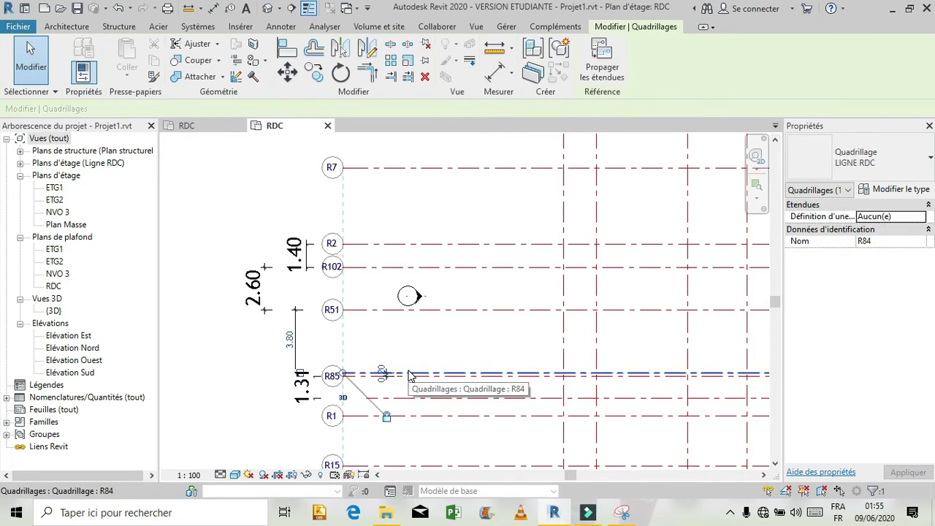
click(416, 298)
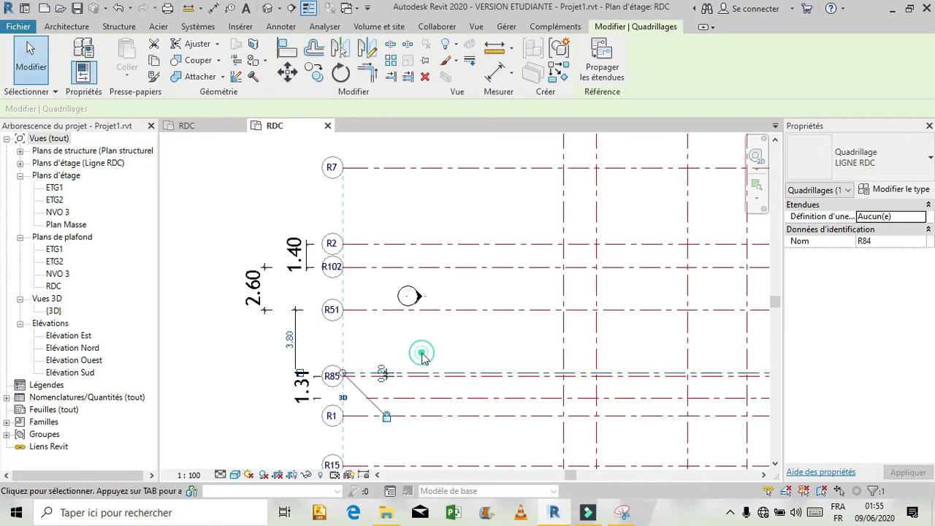
click(623, 513)
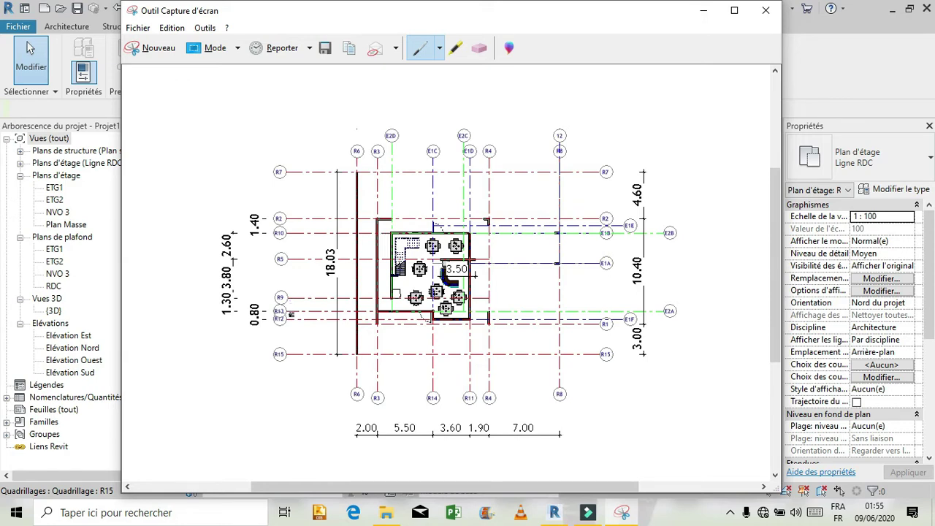
click(623, 512)
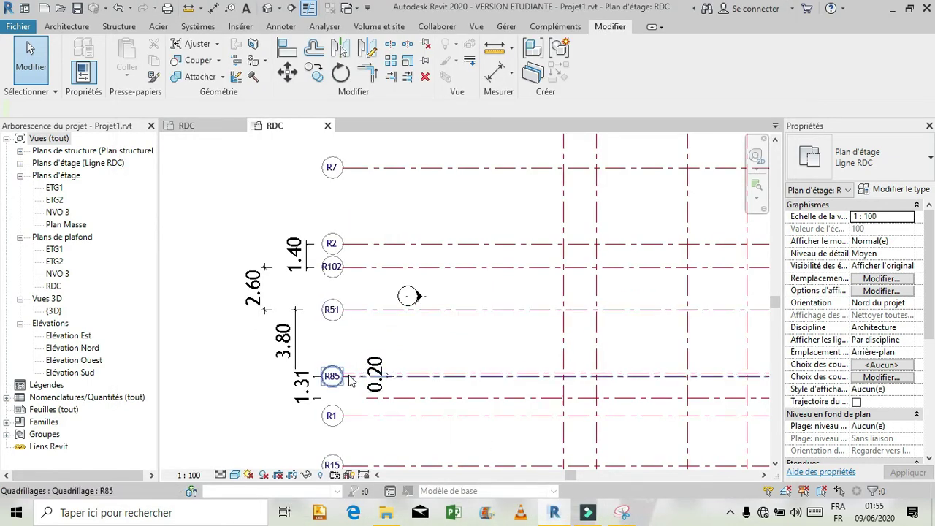
click(418, 376)
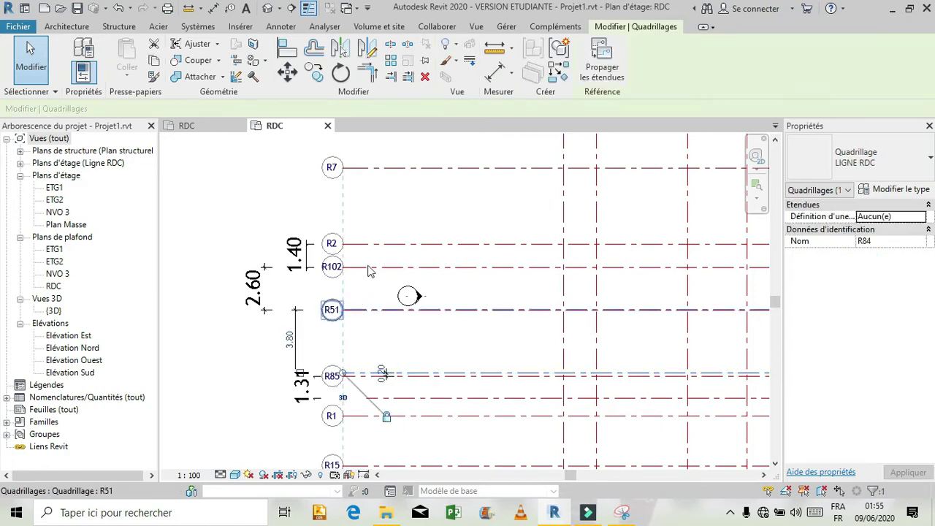
scroll(374, 301, down, 1)
scroll(385, 368, up, 3)
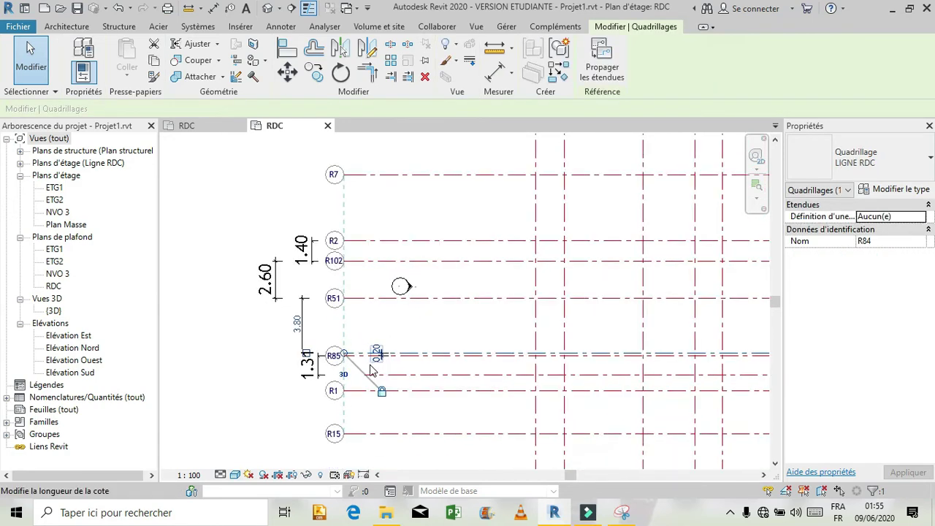
scroll(369, 370, up, 1)
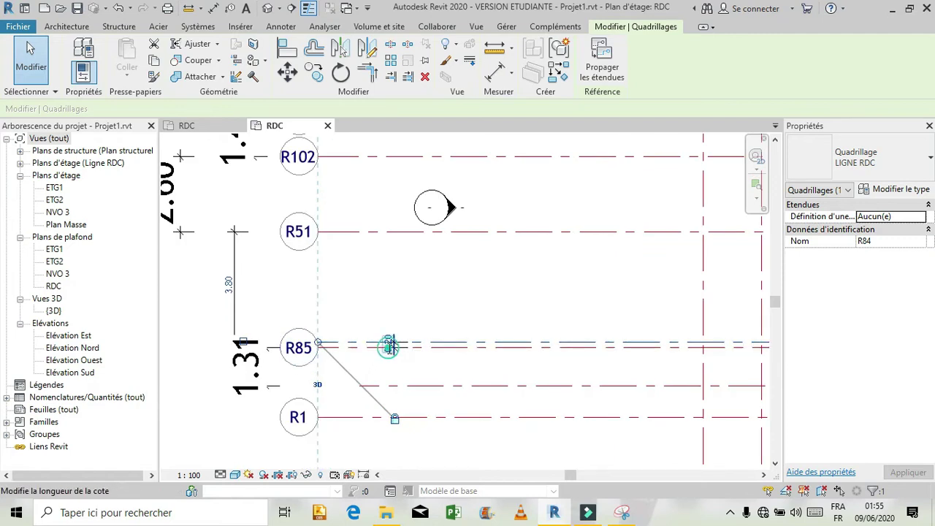
click(388, 344)
text(1.30)
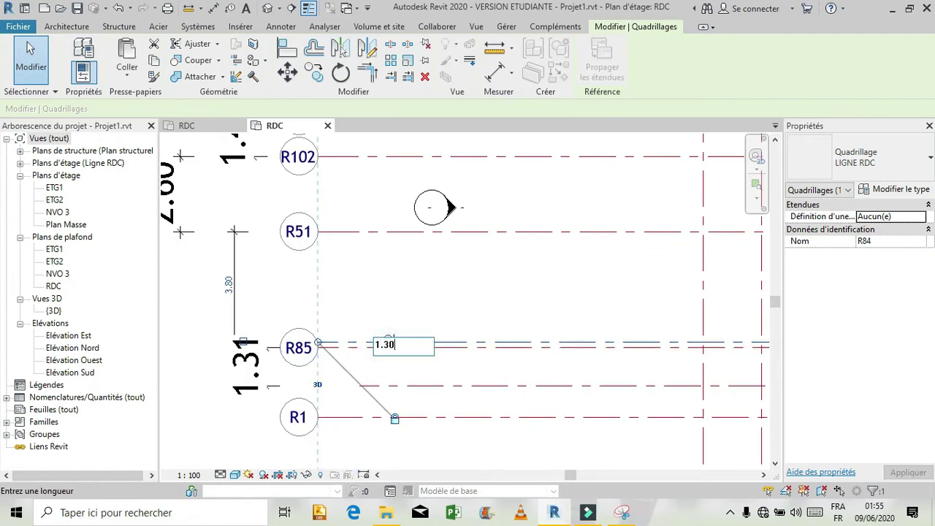
key(Return)
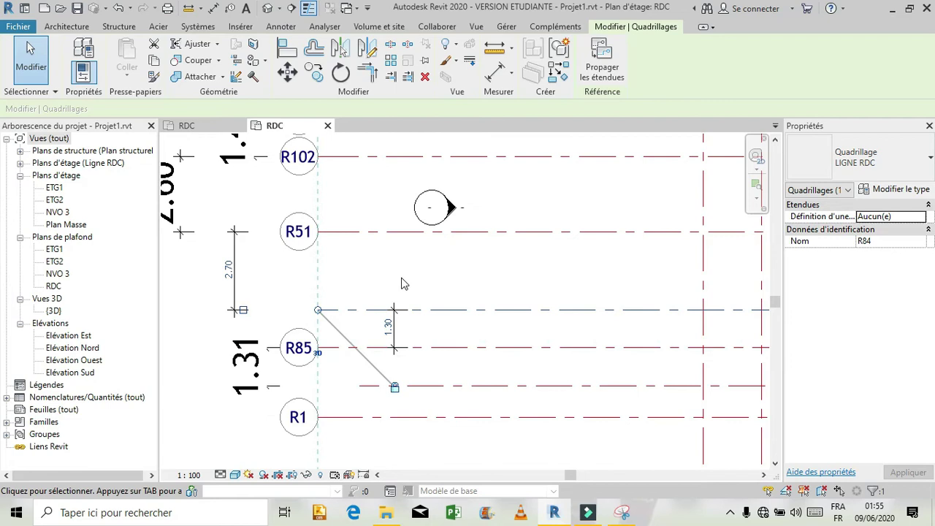
Undo the last move of grid line R84.
click(397, 278)
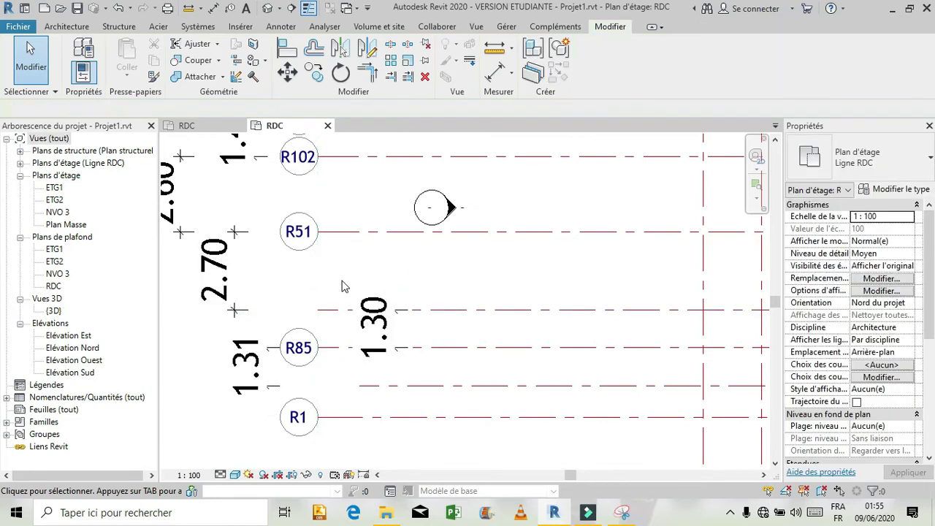
scroll(344, 286, down, 1)
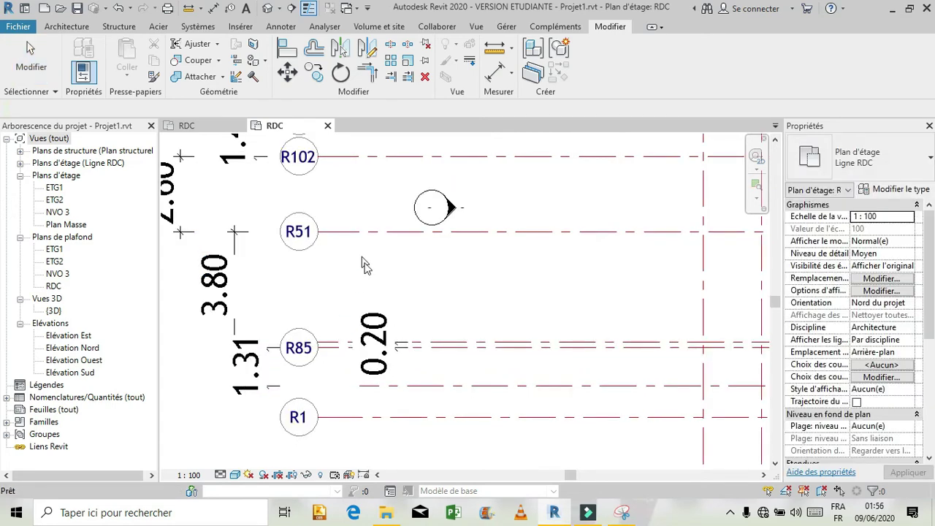
scroll(365, 264, down, 1)
Move grid line R85 so that its spacing to the unlabelled grid line directly below it is 1.30 m.
click(397, 361)
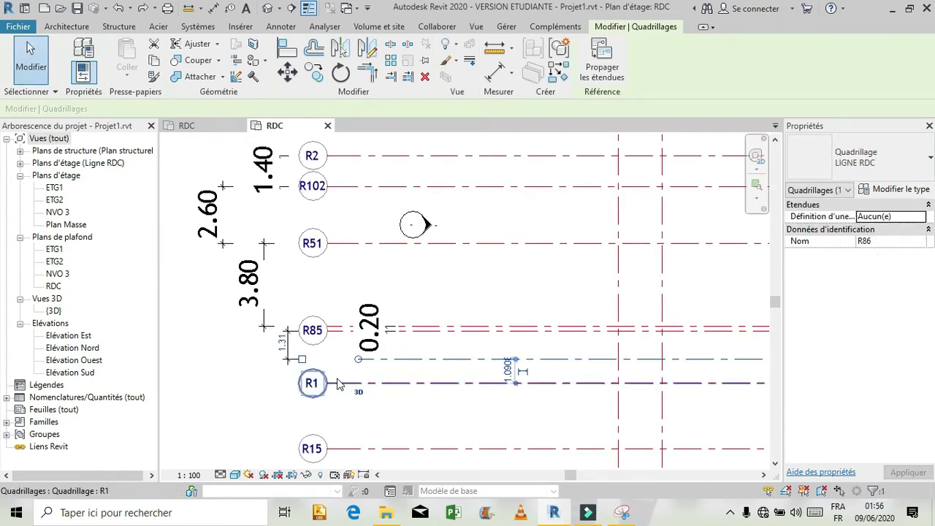
click(411, 332)
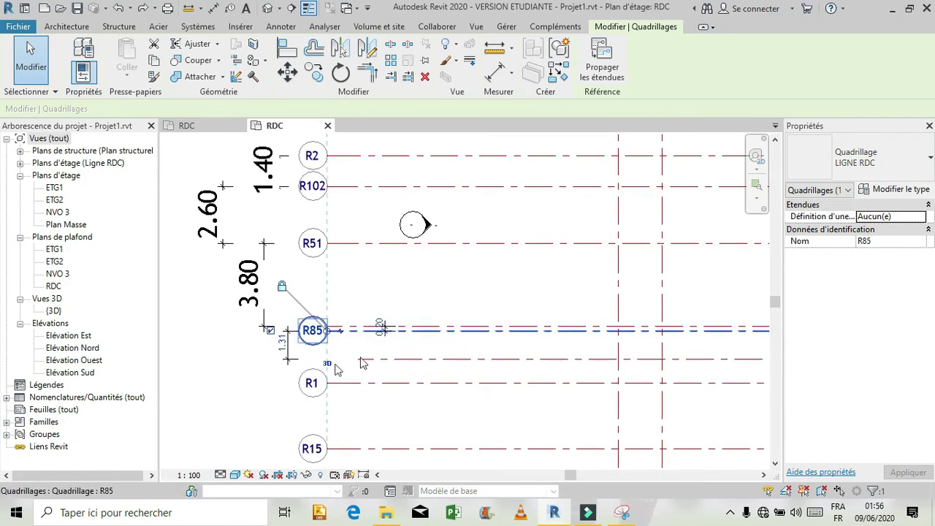
click(282, 343)
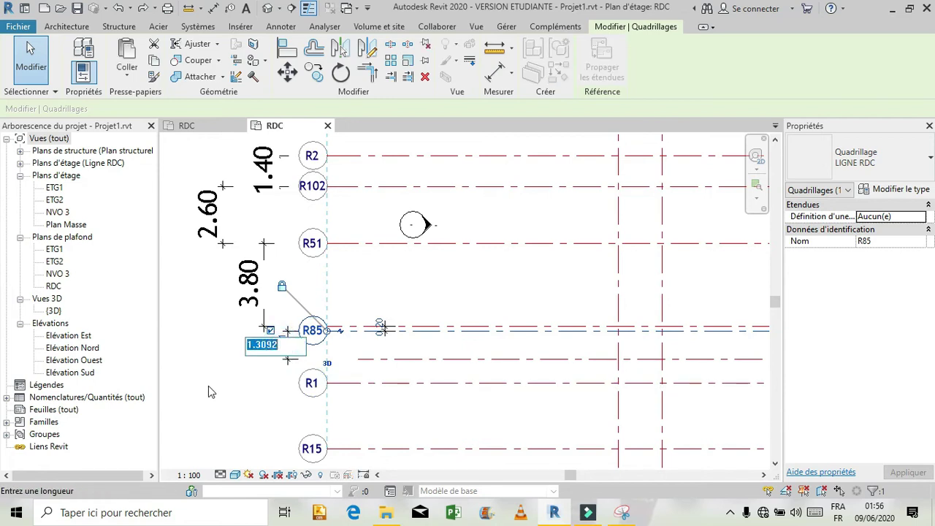
text(1.30)
key(Return)
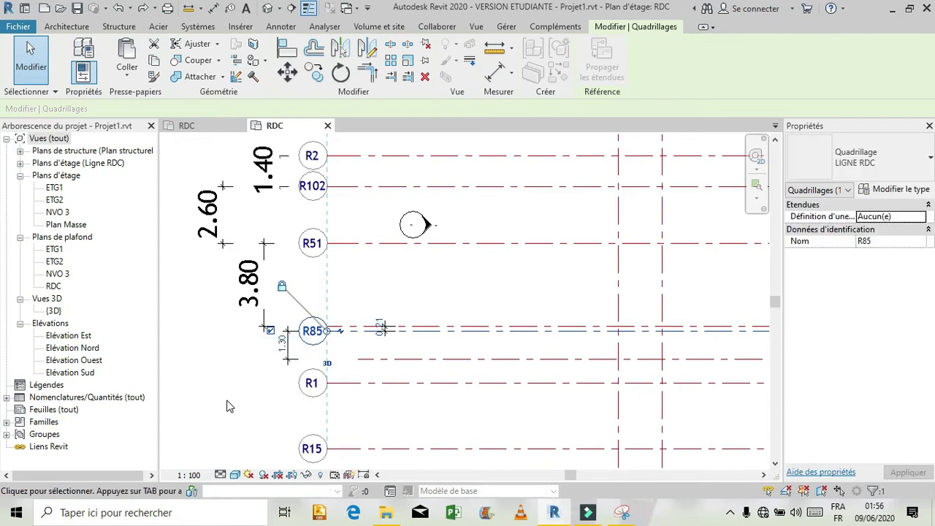
click(232, 387)
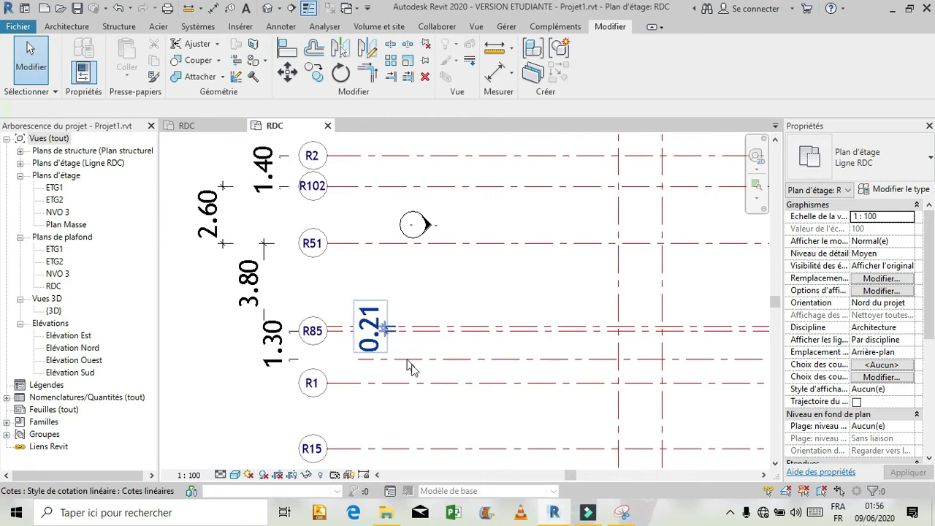
Check the reference plan and show the name bubble of grid line R84, just above R85.
click(621, 520)
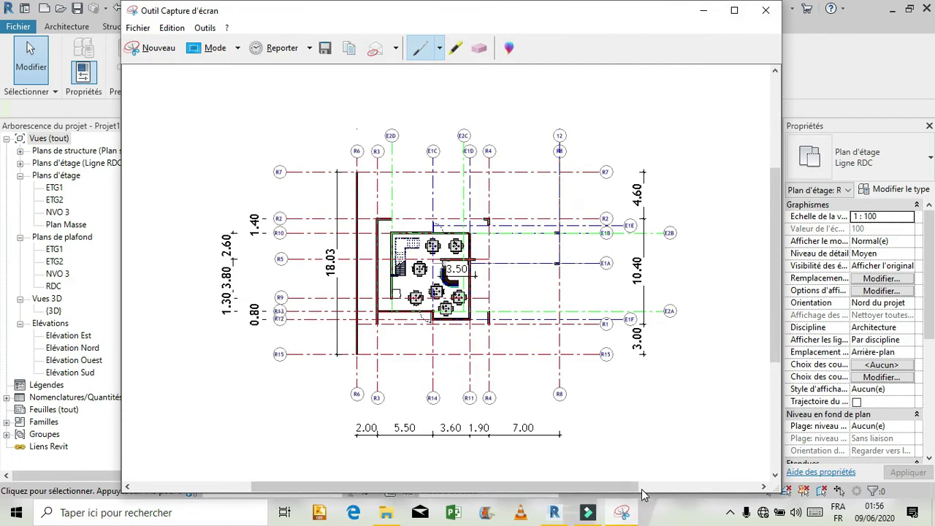
mouse_move(622, 520)
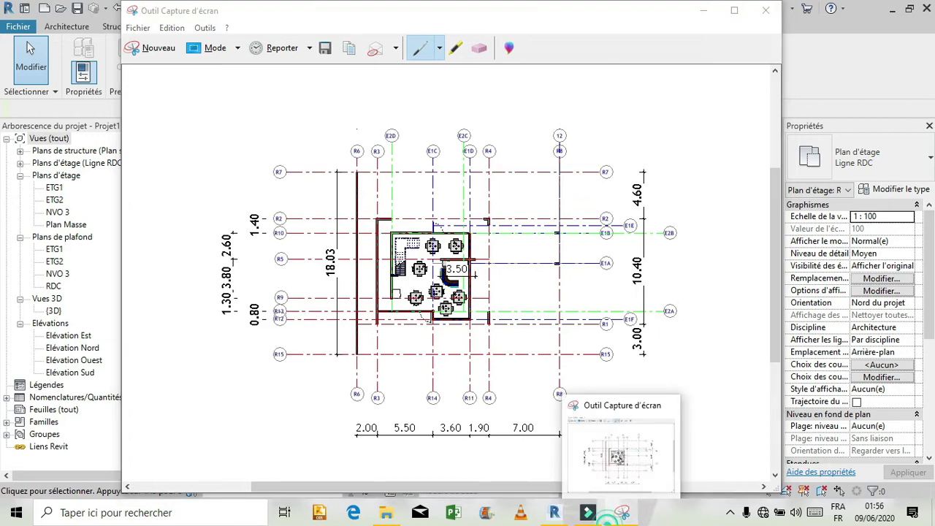
click(622, 514)
click(622, 514)
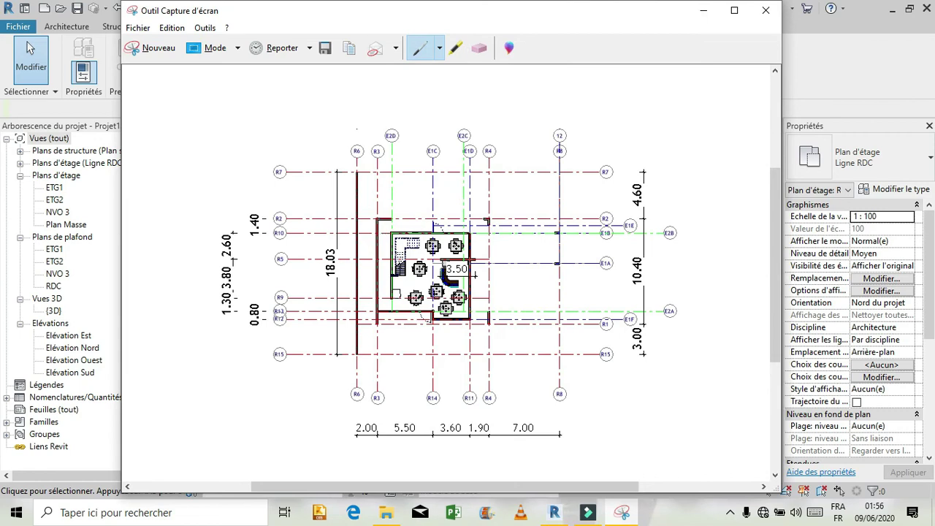
click(622, 514)
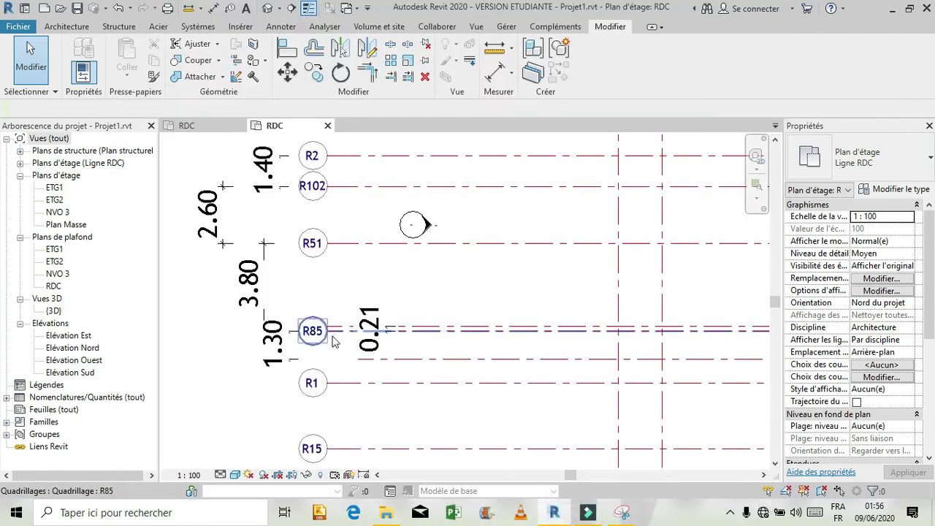
scroll(308, 301, up, 1)
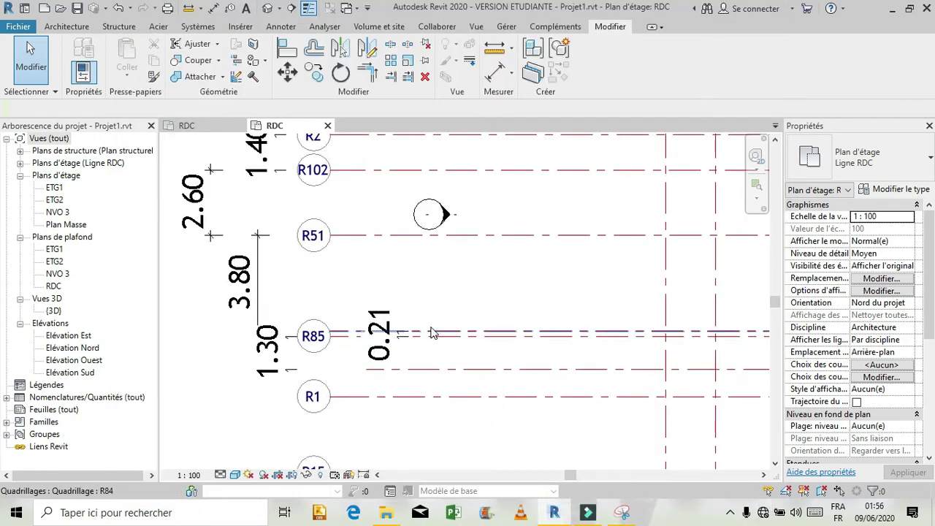
click(431, 331)
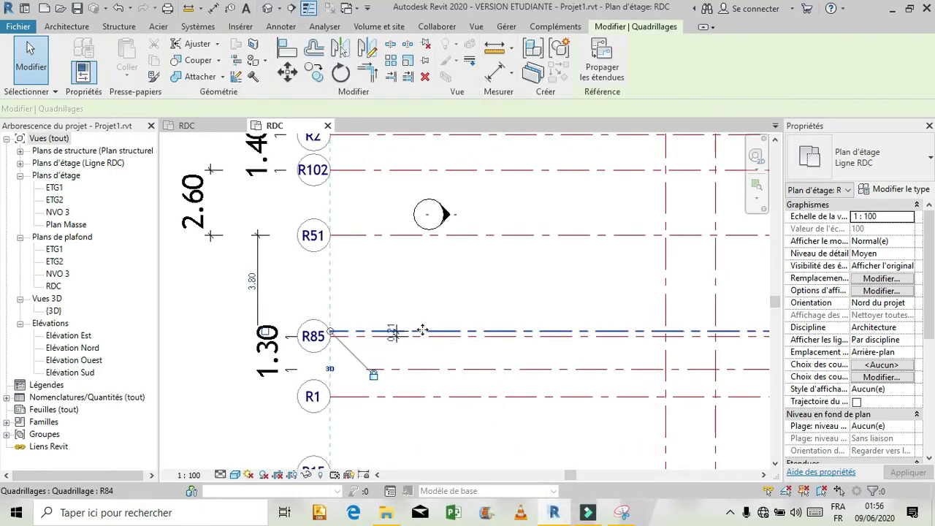
click(266, 334)
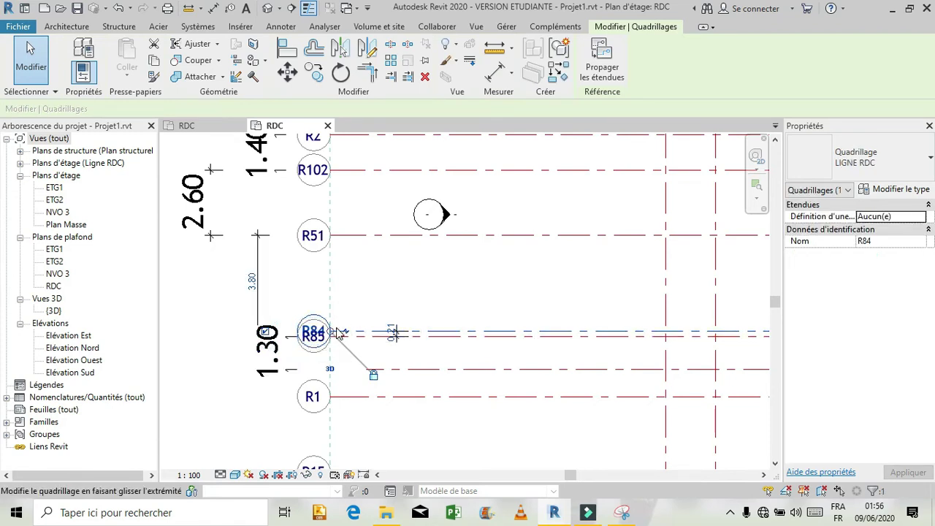
Try to rename grid line R84 to match the reference plan.
scroll(330, 331, up, 3)
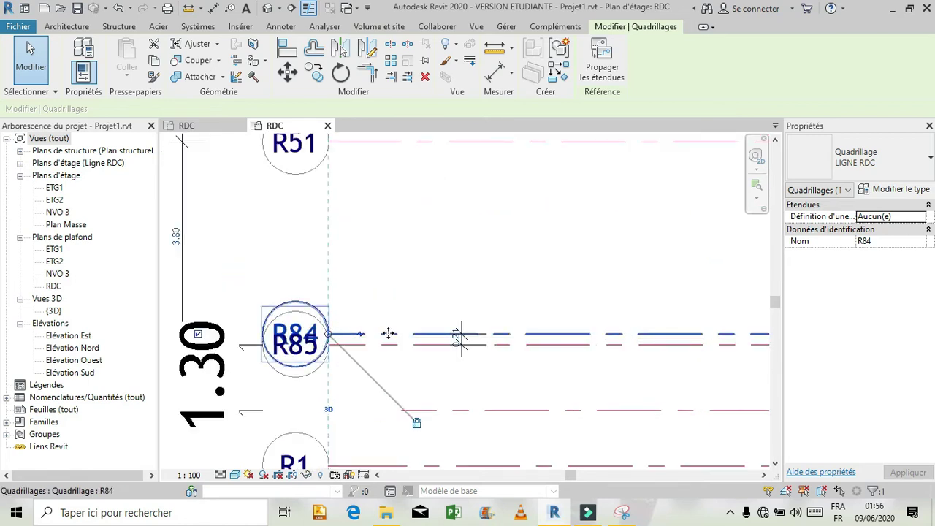
scroll(330, 330, up, 2)
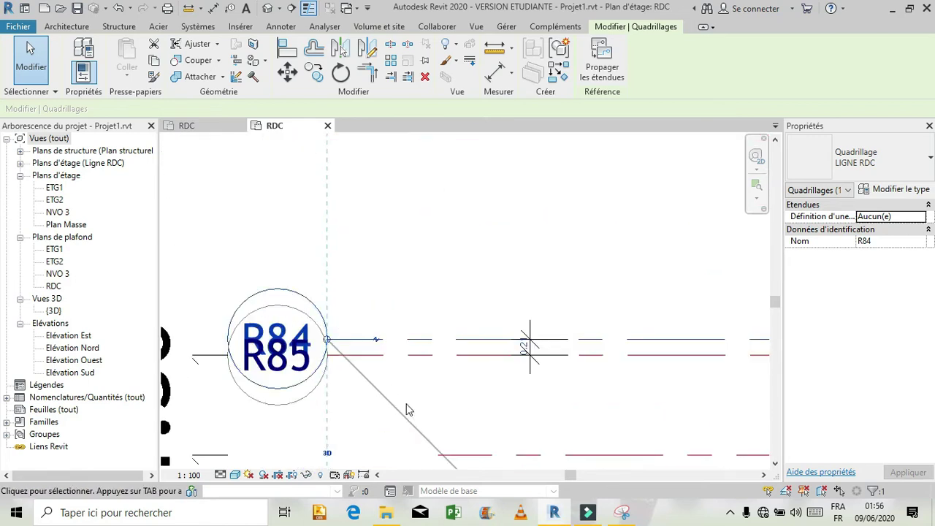
click(309, 320)
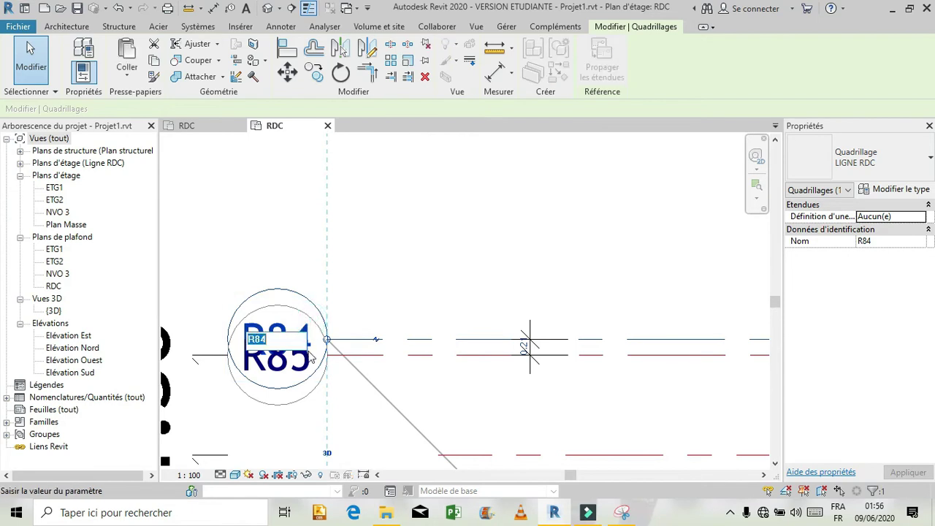
click(285, 333)
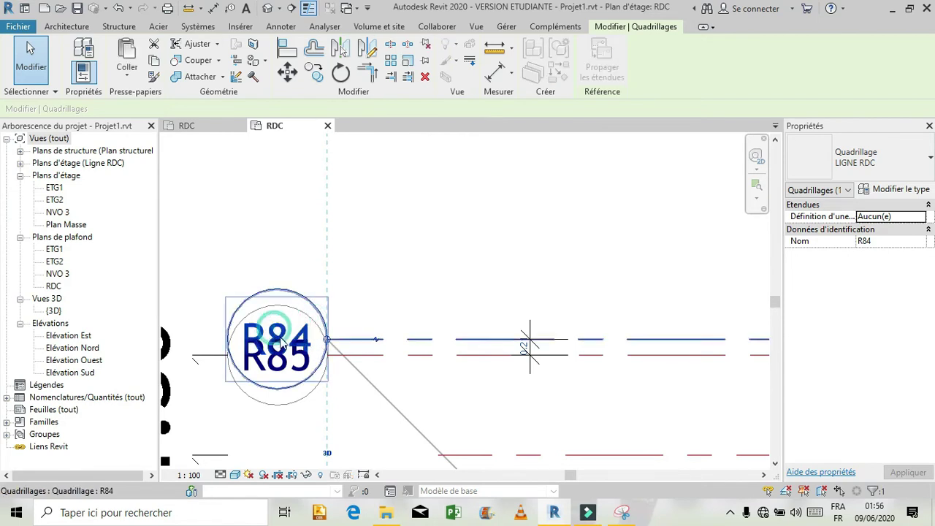
click(291, 333)
text(R85)
key(Return)
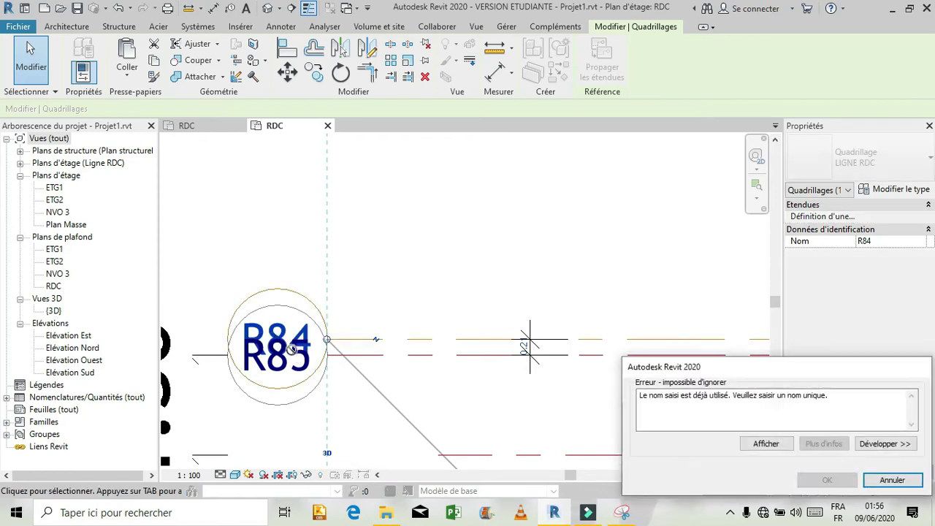
click(892, 482)
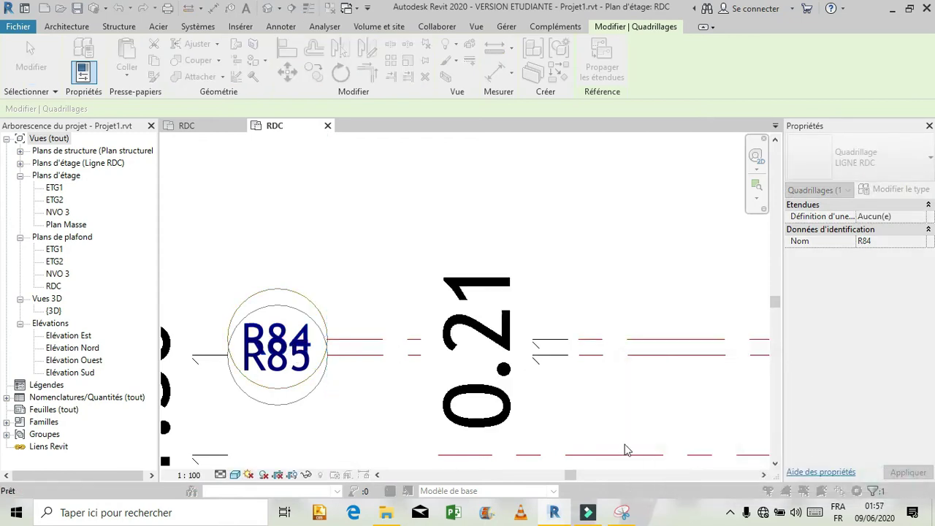
Rename grid line R84 as R91.
click(383, 327)
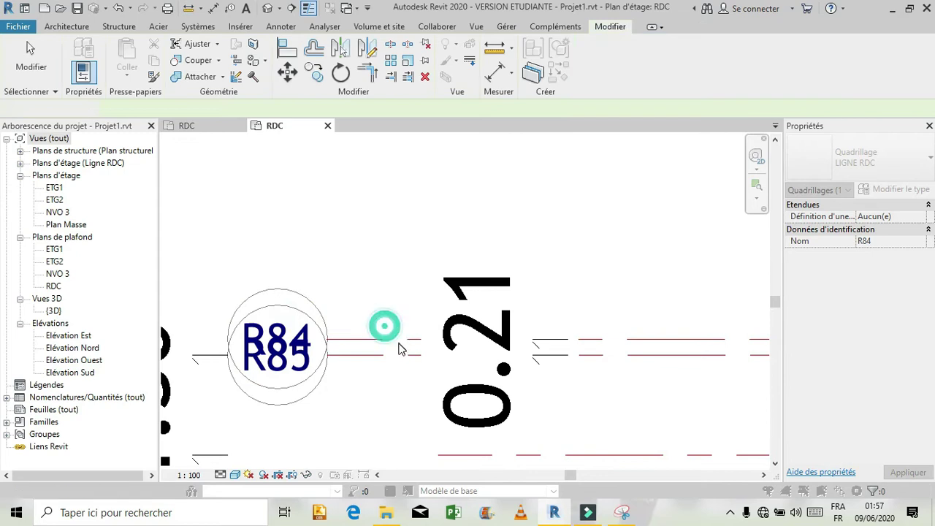
click(387, 342)
click(285, 343)
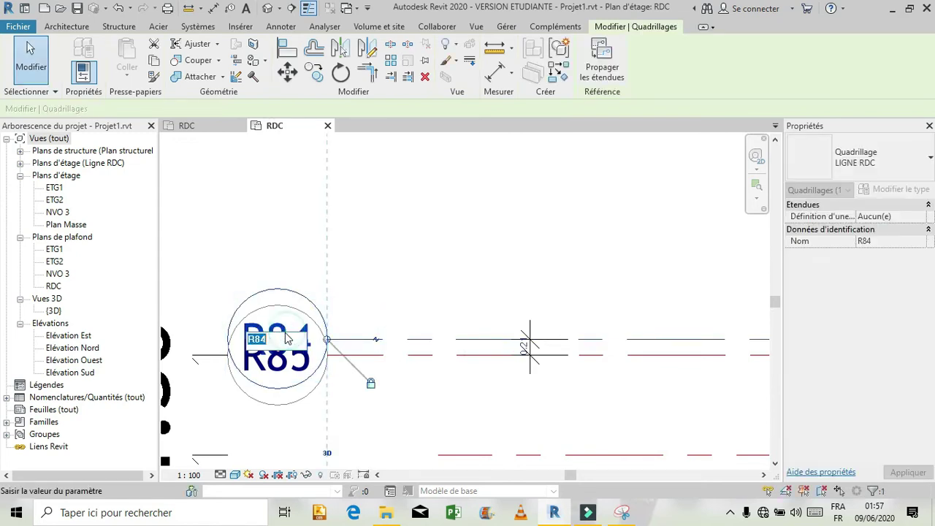
text(R81)
click(246, 212)
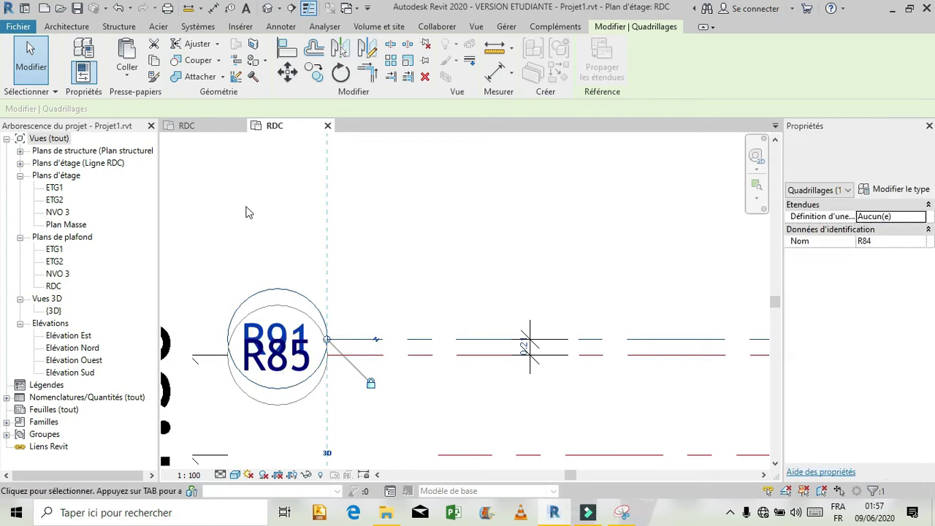
Check the reference plan and move grid line R85 so that it lies 1.30 m below R91.
scroll(247, 214, down, 2)
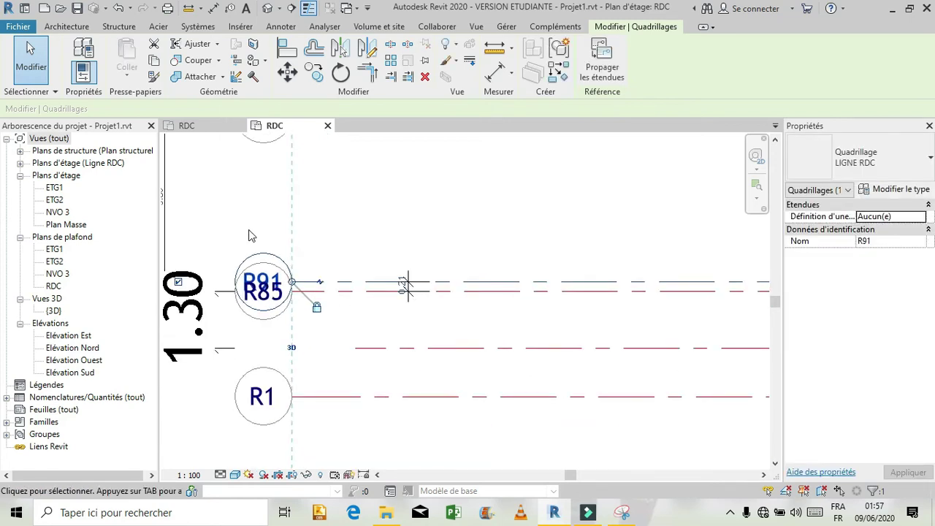
scroll(249, 236, down, 2)
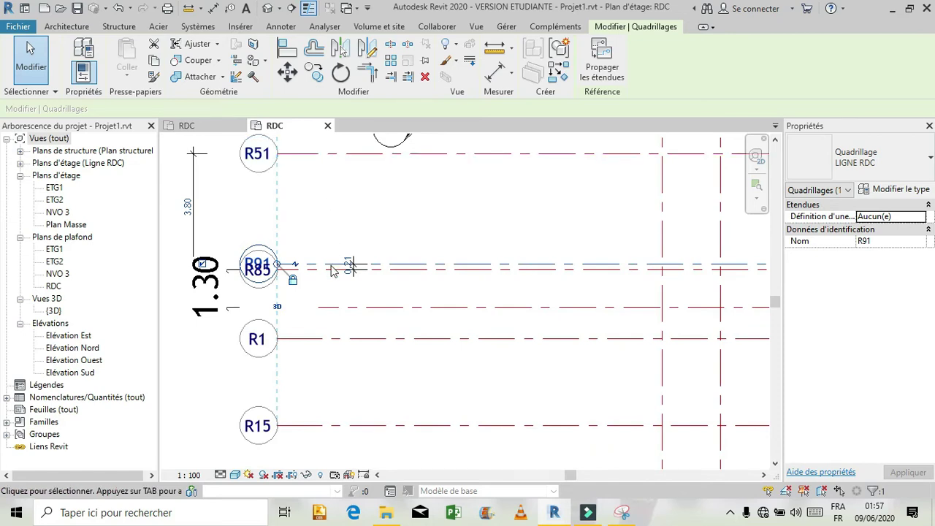
scroll(351, 281, up, 1)
scroll(352, 281, up, 1)
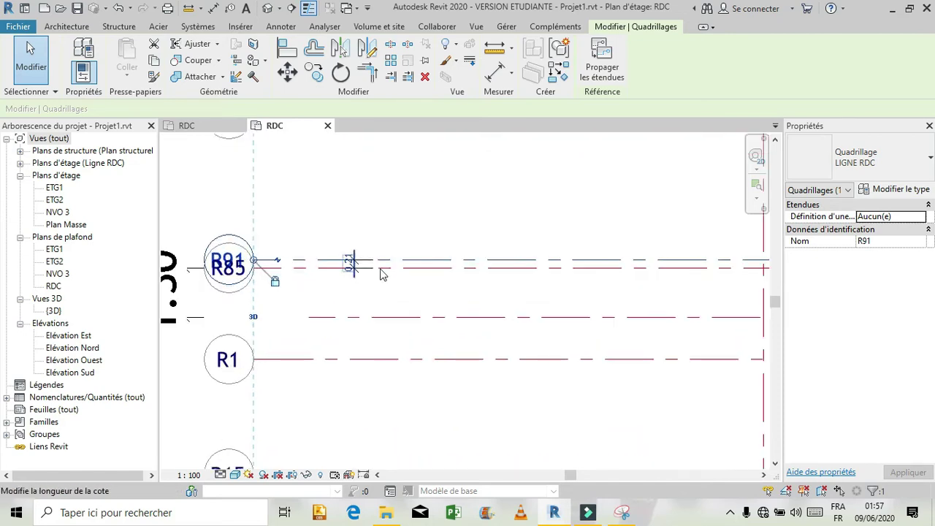
click(385, 270)
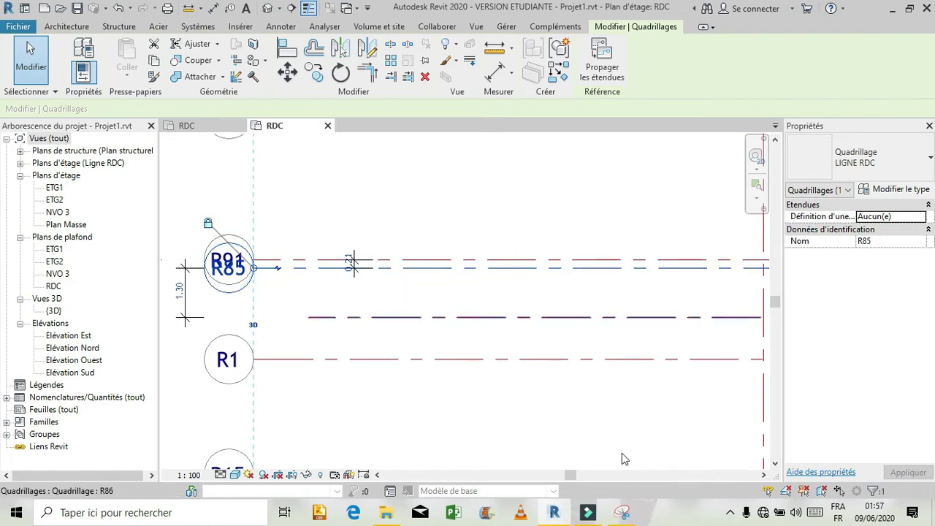
click(621, 512)
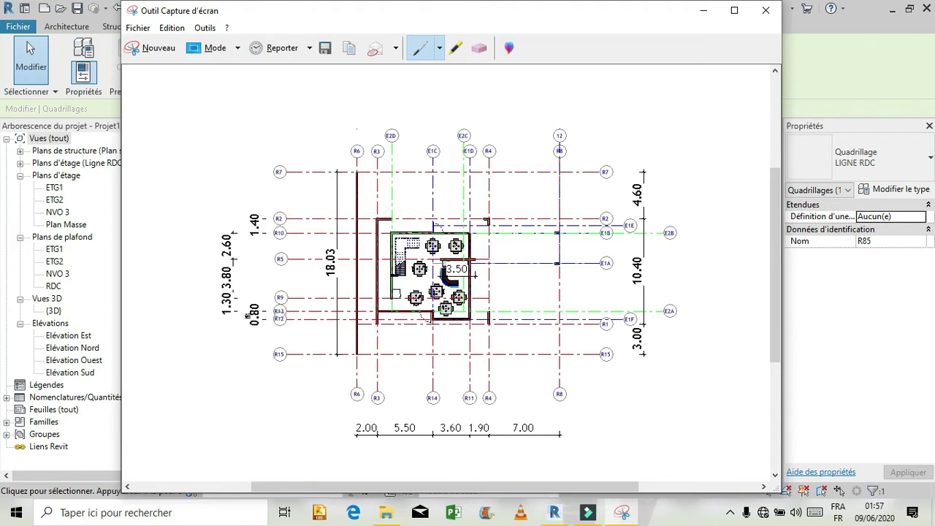
click(622, 512)
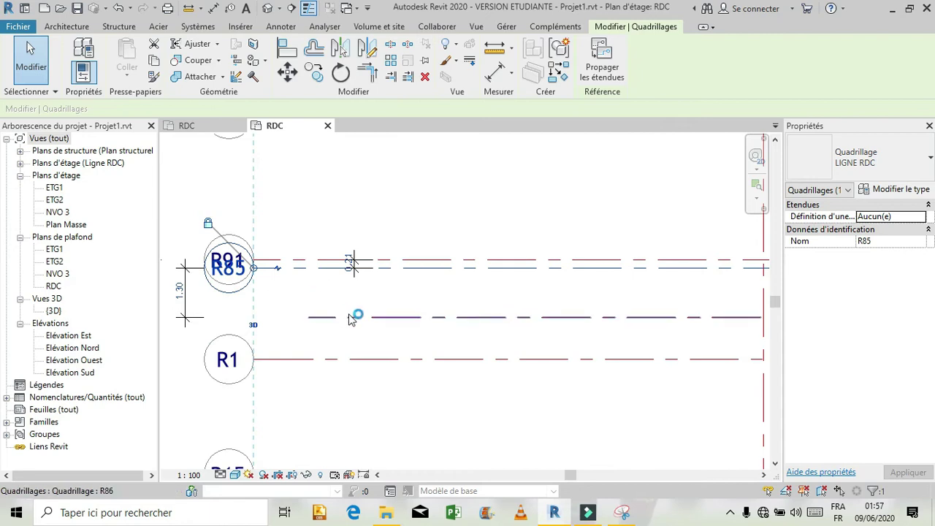
click(350, 264)
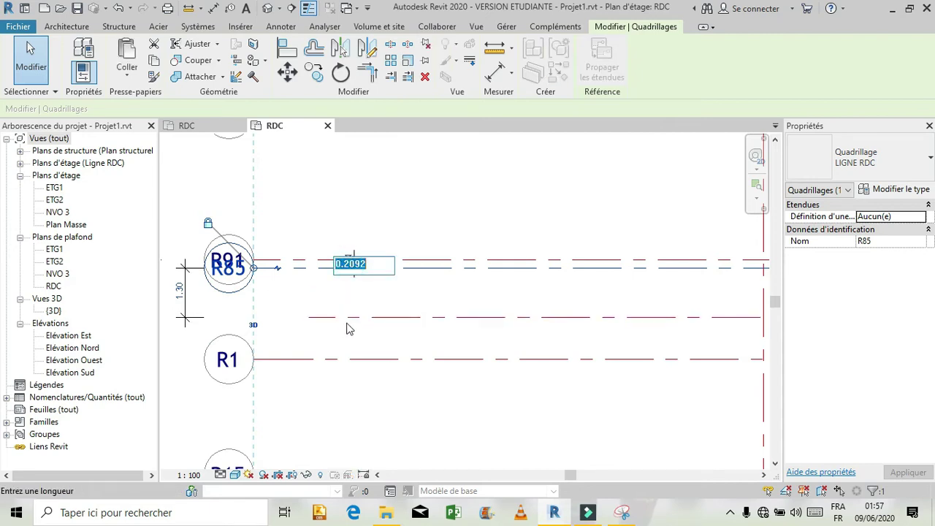
text(1.30)
key(Return)
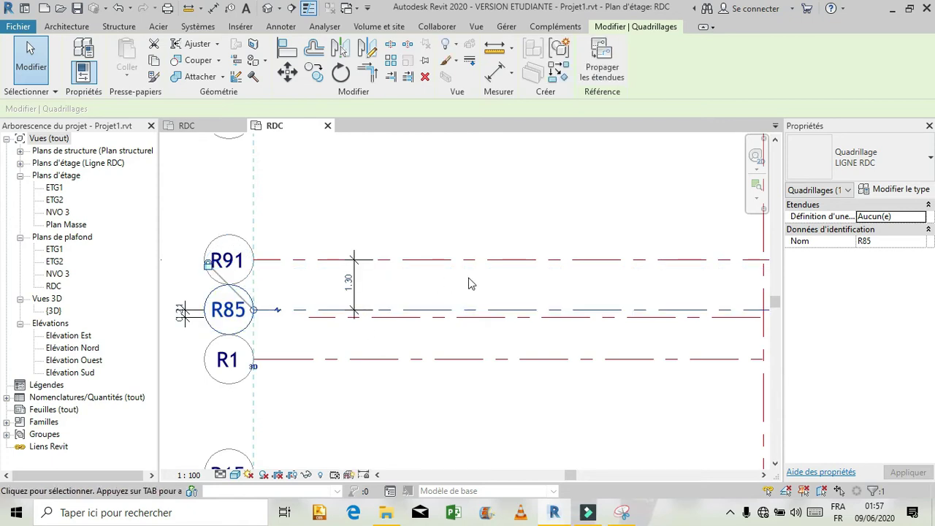
Rename grid line R85 as R13.
scroll(485, 285, down, 2)
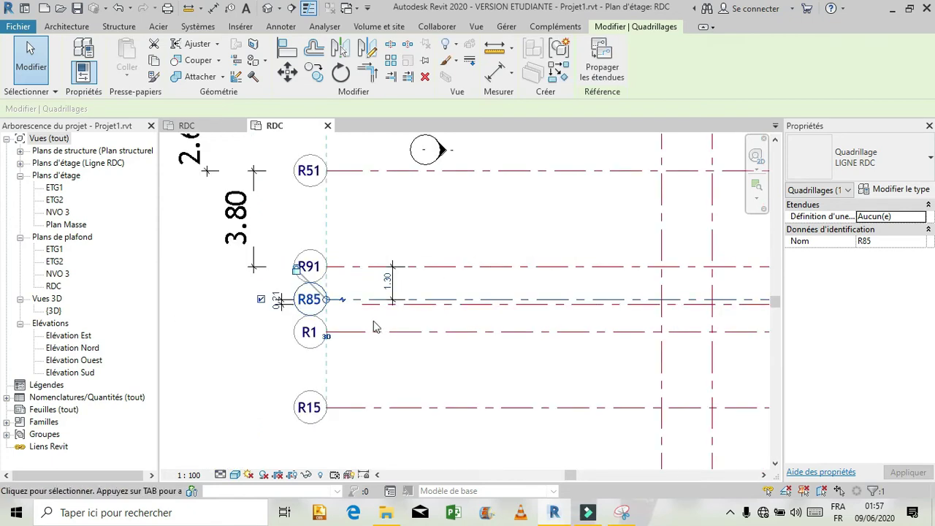
click(308, 307)
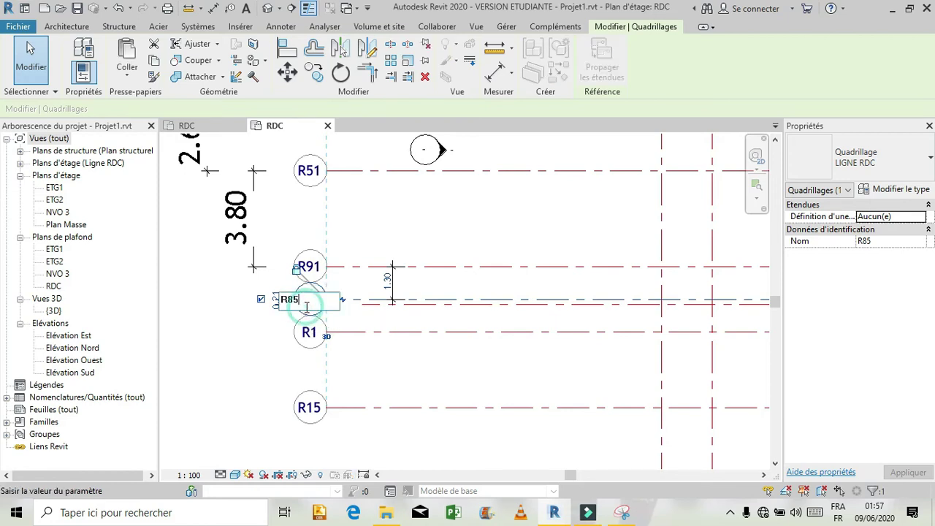
key(BackSpace)
key(BackSpace)
text(13)
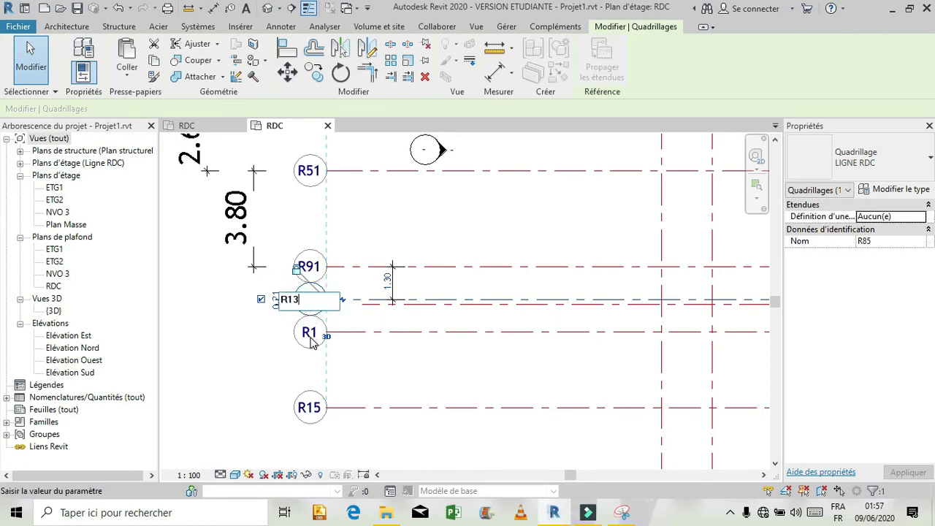
key(Return)
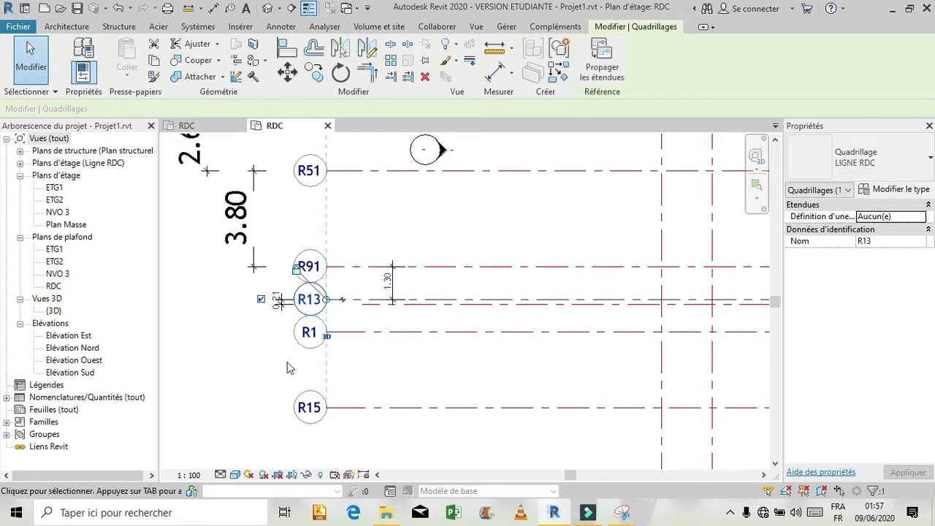
Check the reference plan and move grid line R86 so that it lies 0.80 m below R13.
click(286, 362)
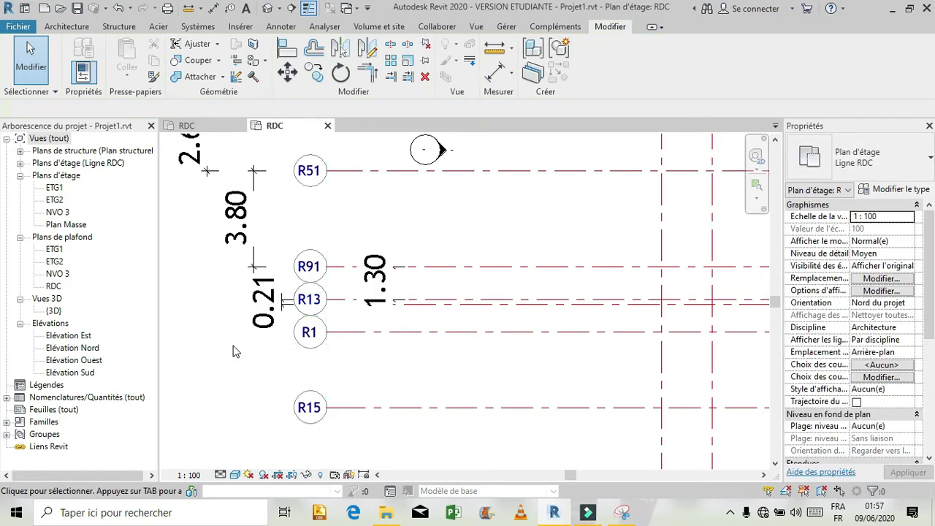
click(622, 513)
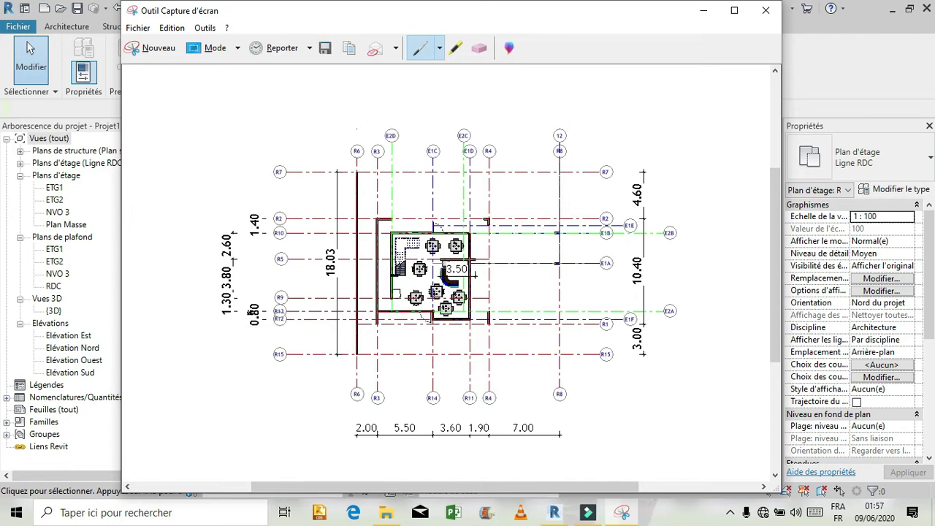
click(622, 513)
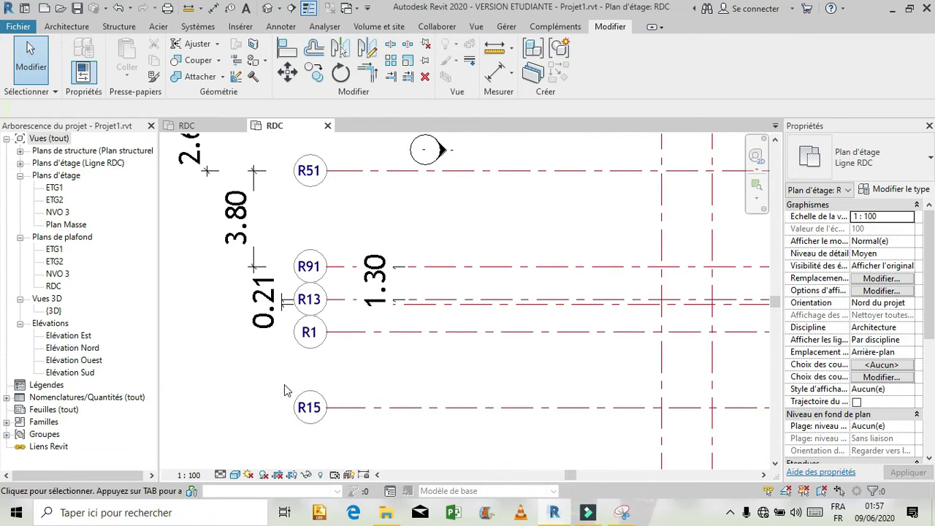
scroll(346, 376, down, 4)
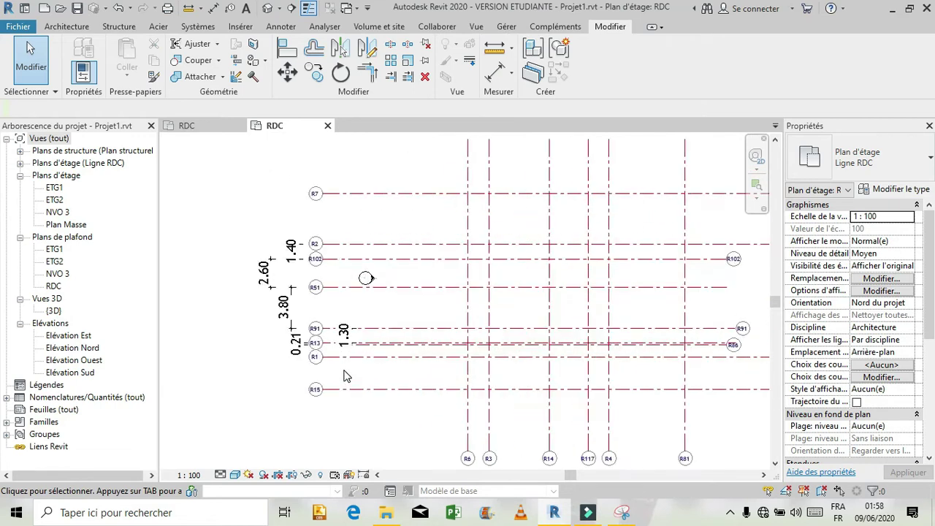
scroll(338, 361, up, 3)
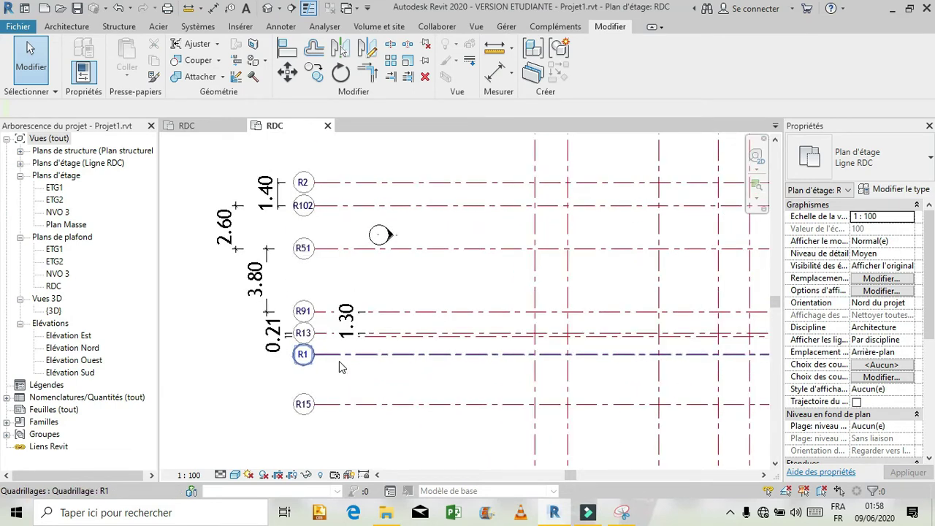
scroll(338, 363, up, 1)
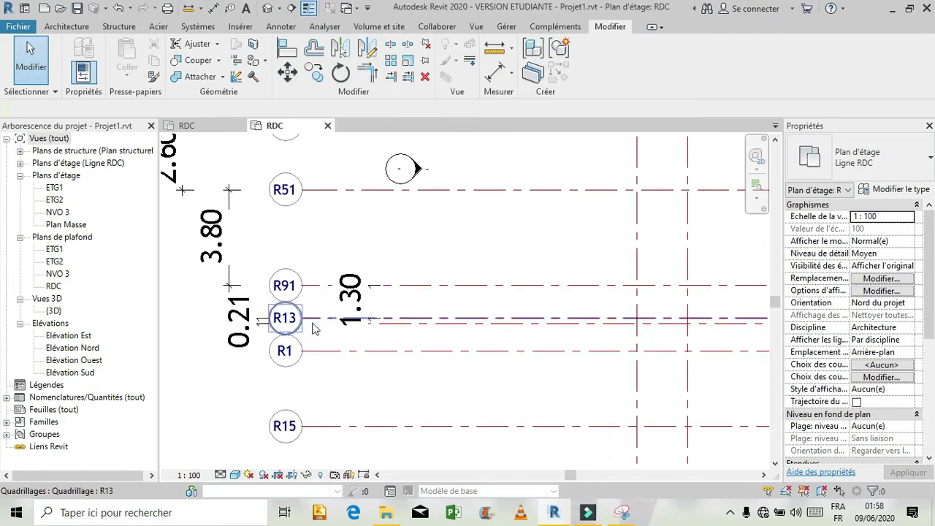
click(411, 319)
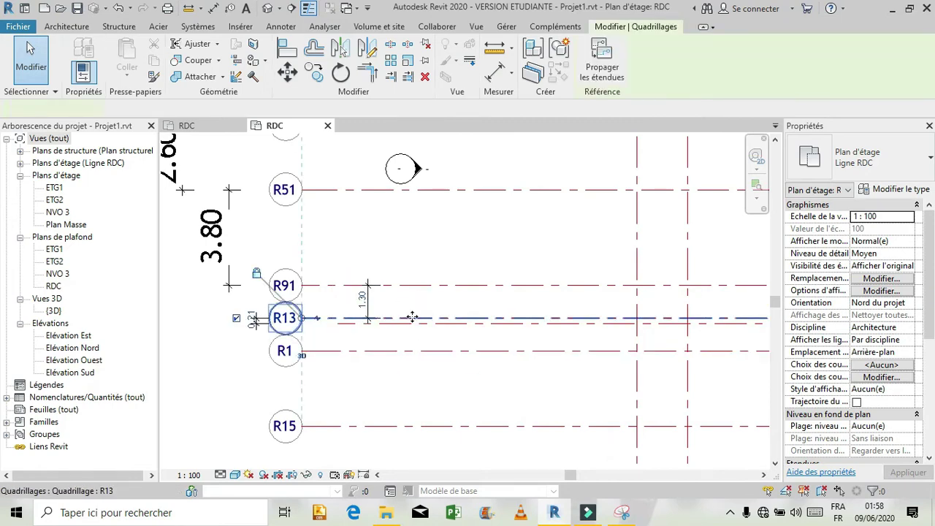
drag(411, 319, 403, 327)
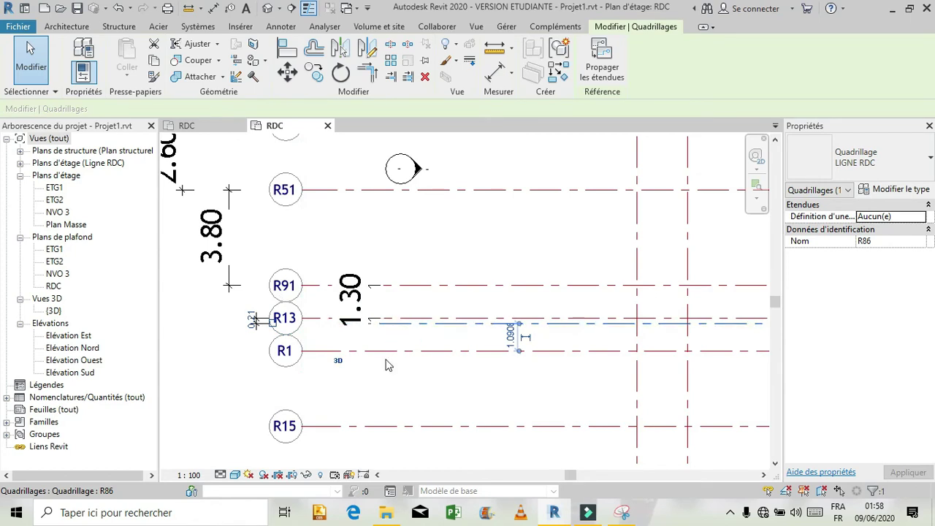
click(390, 328)
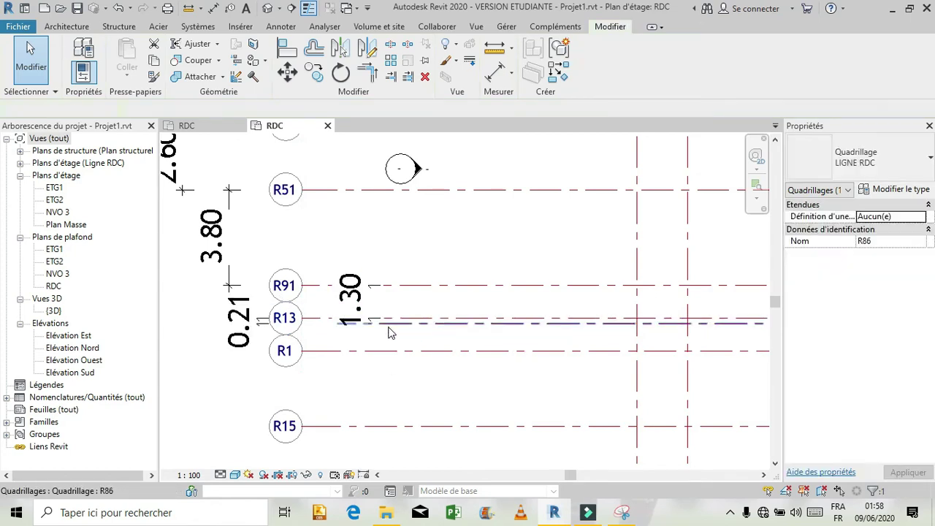
click(389, 324)
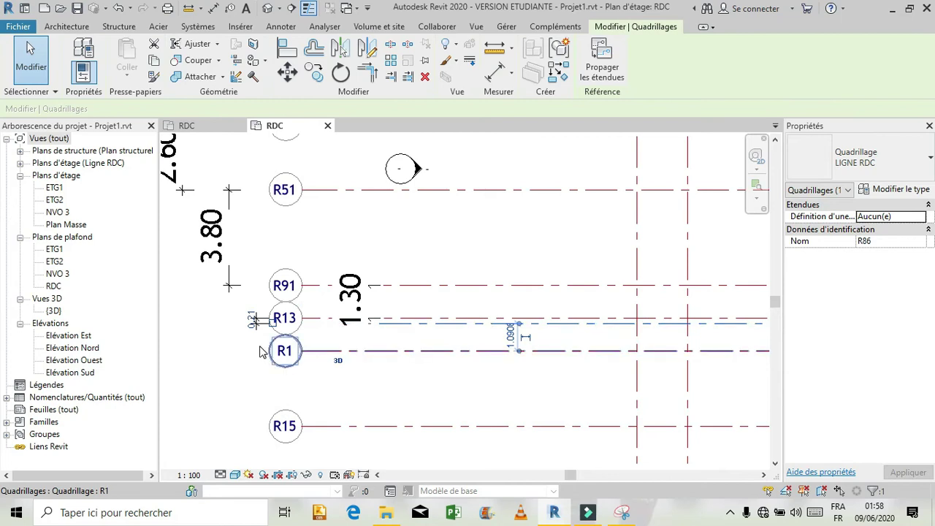
scroll(268, 351, up, 5)
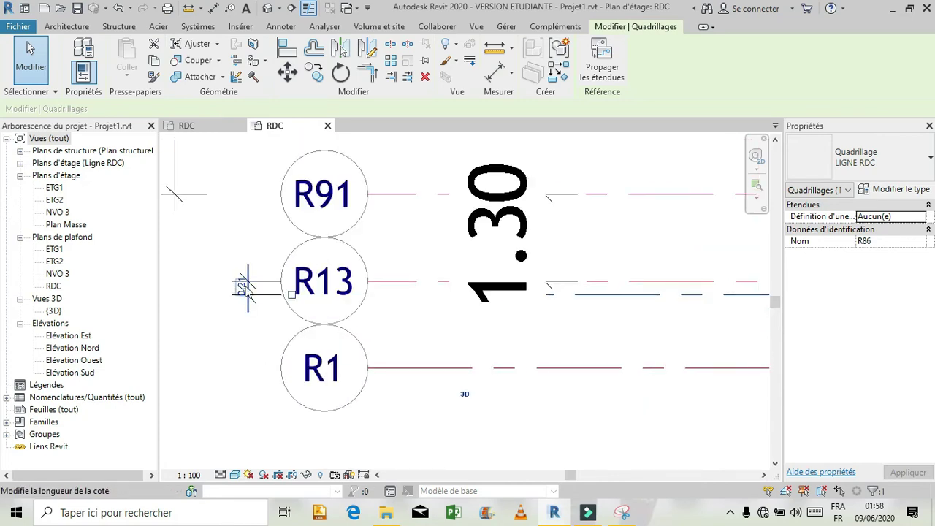
click(243, 285)
text(0.80)
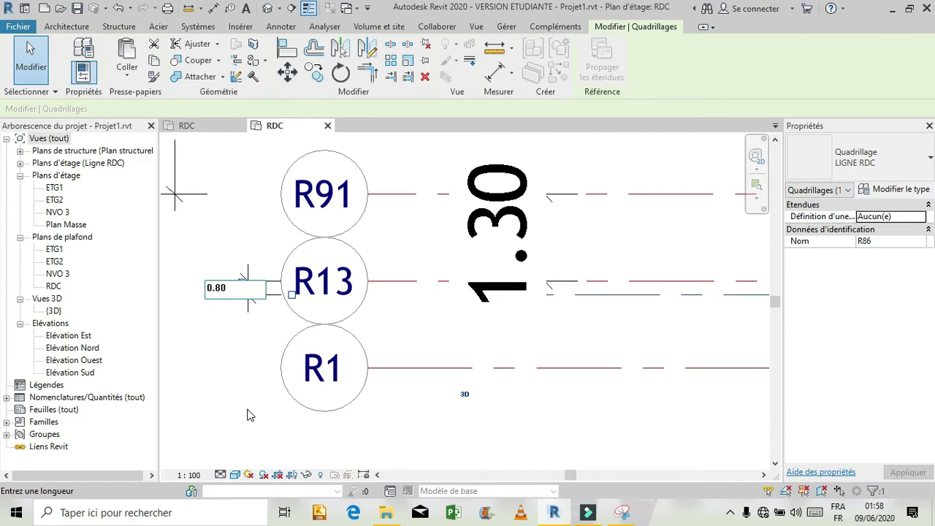
key(Return)
click(215, 397)
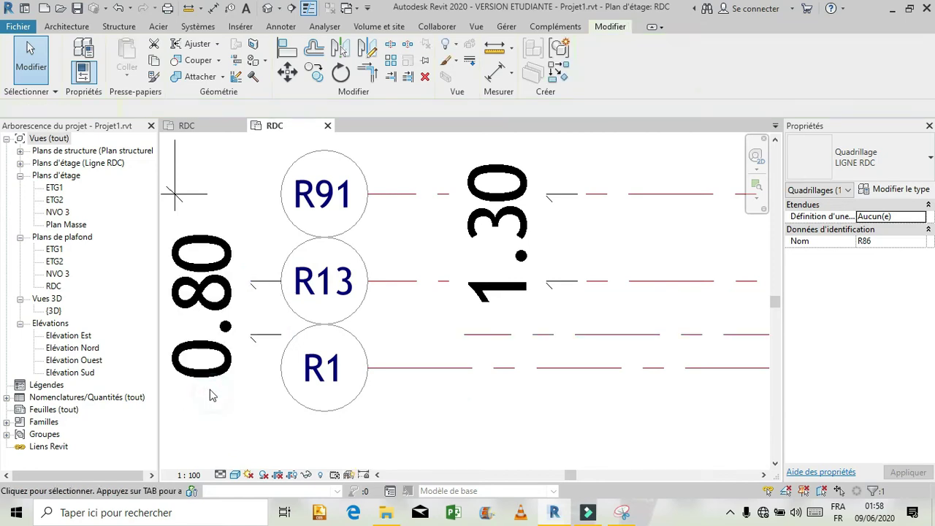
Compare the names, spacing and extents of the horizontal grid lines with those in the reference plan.
scroll(220, 408, down, 2)
scroll(292, 417, down, 2)
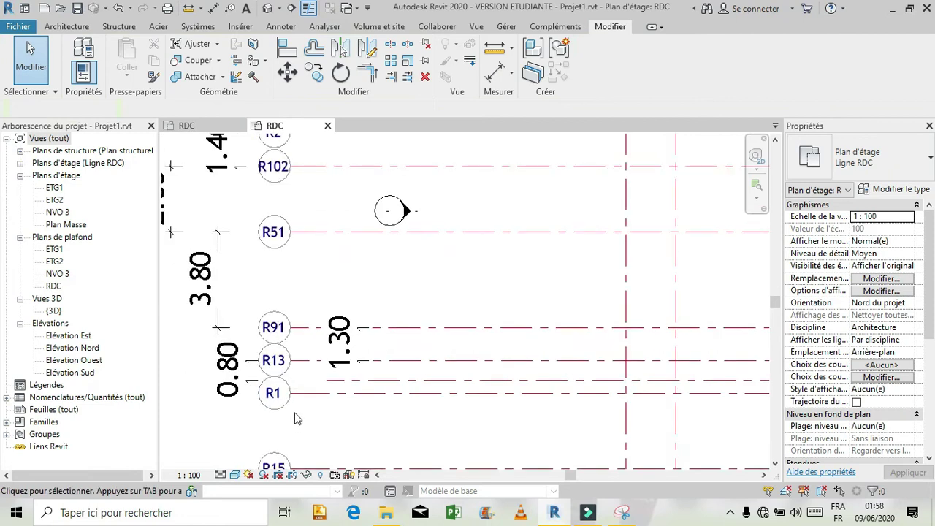
scroll(296, 417, down, 1)
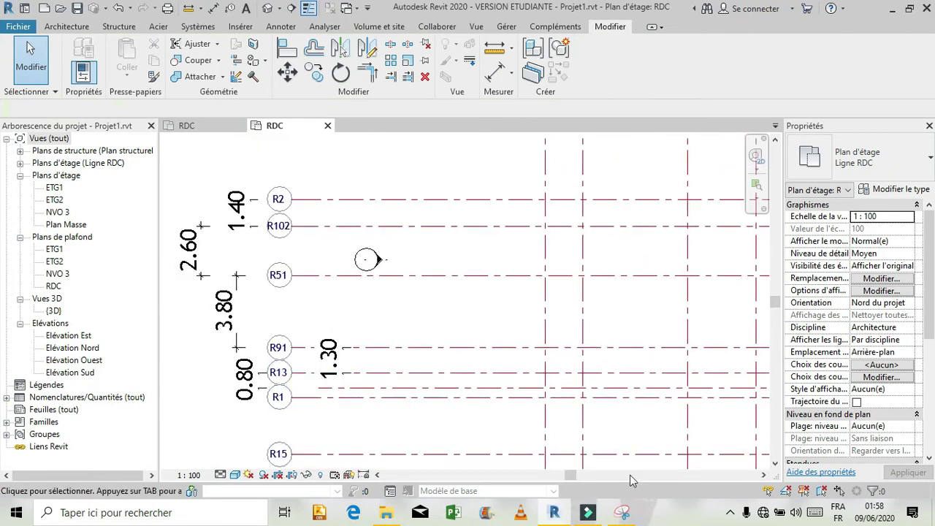
scroll(625, 365, down, 1)
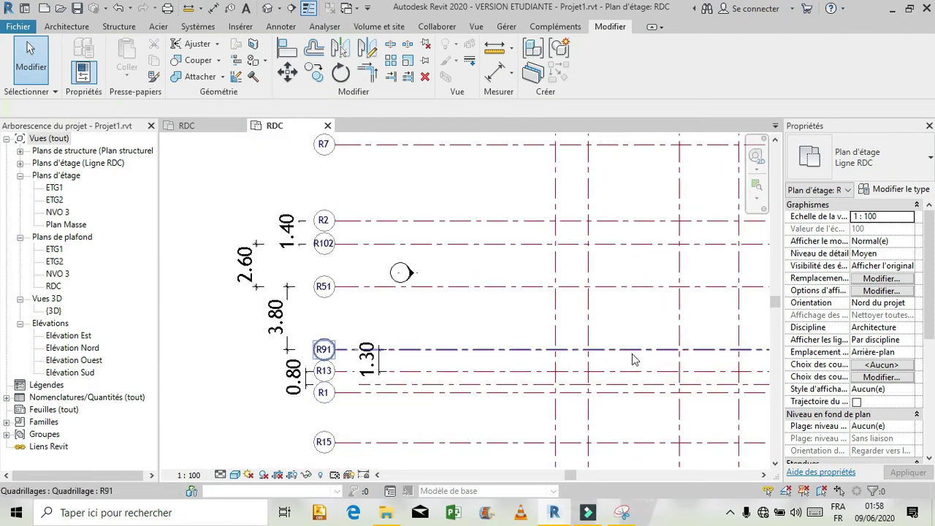
click(625, 517)
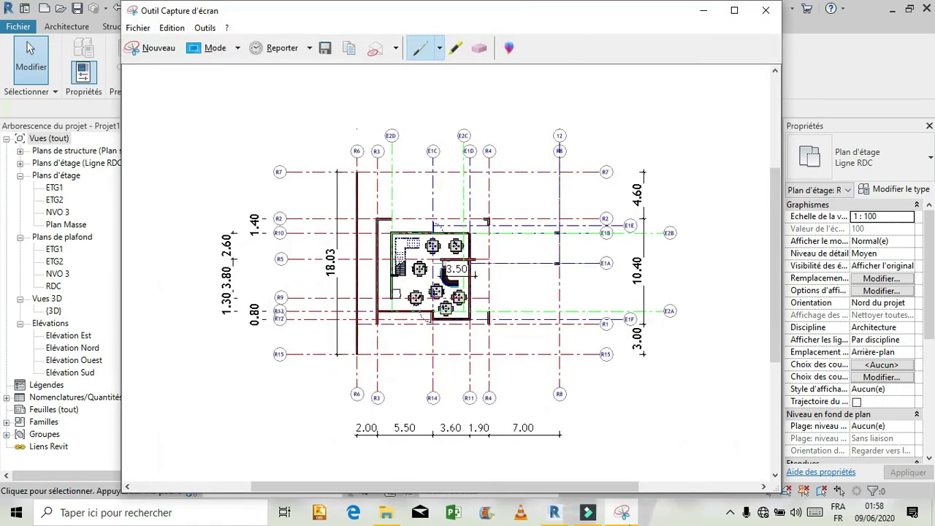
click(626, 517)
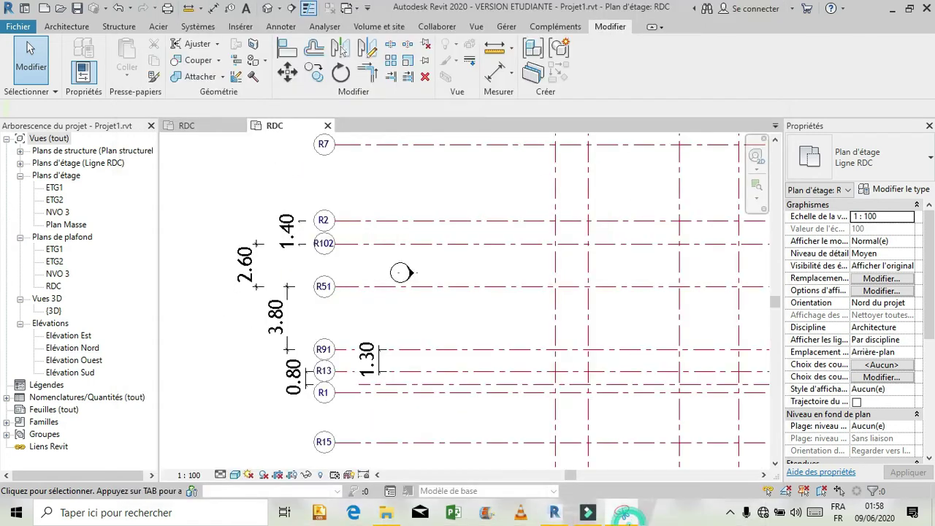
click(625, 517)
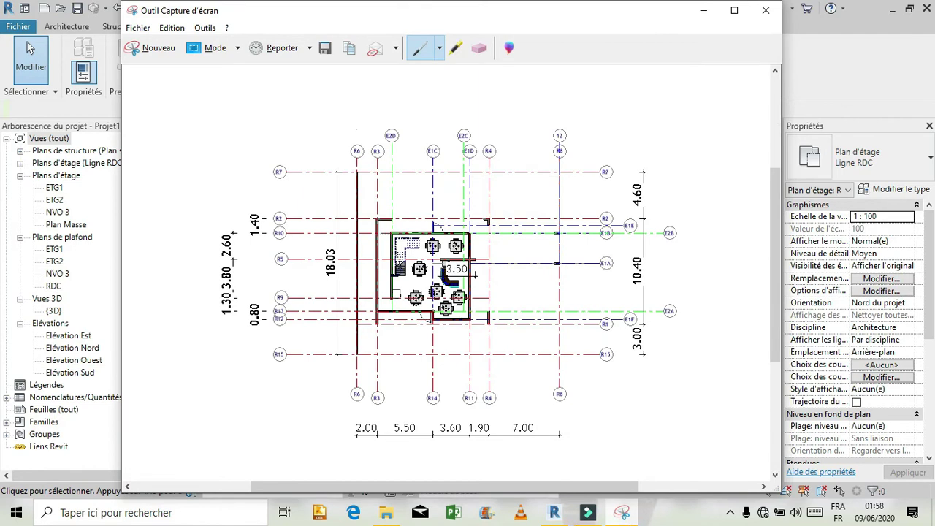
click(626, 519)
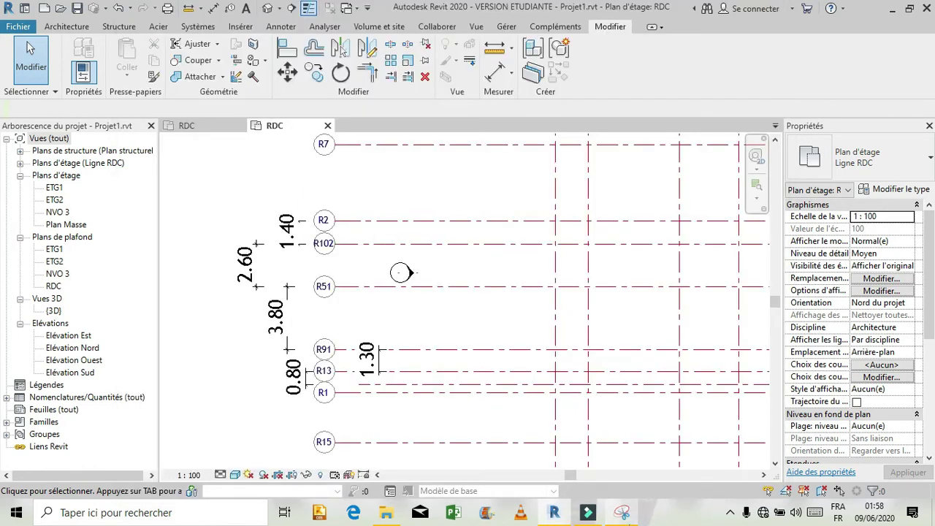
click(623, 515)
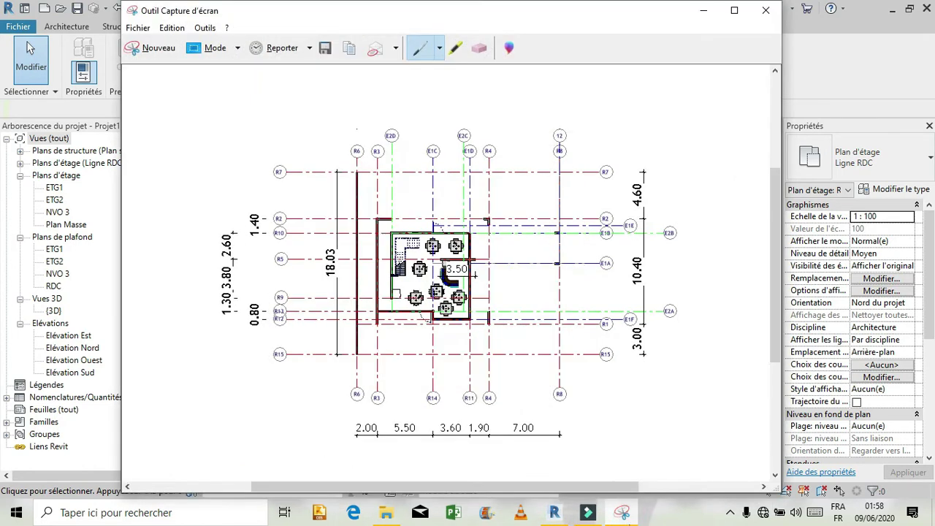
click(623, 515)
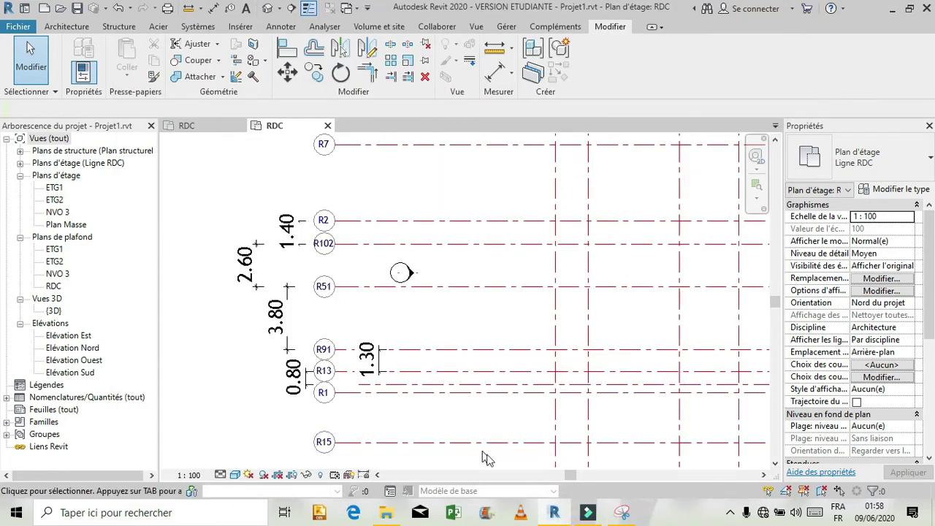
scroll(311, 394, down, 1)
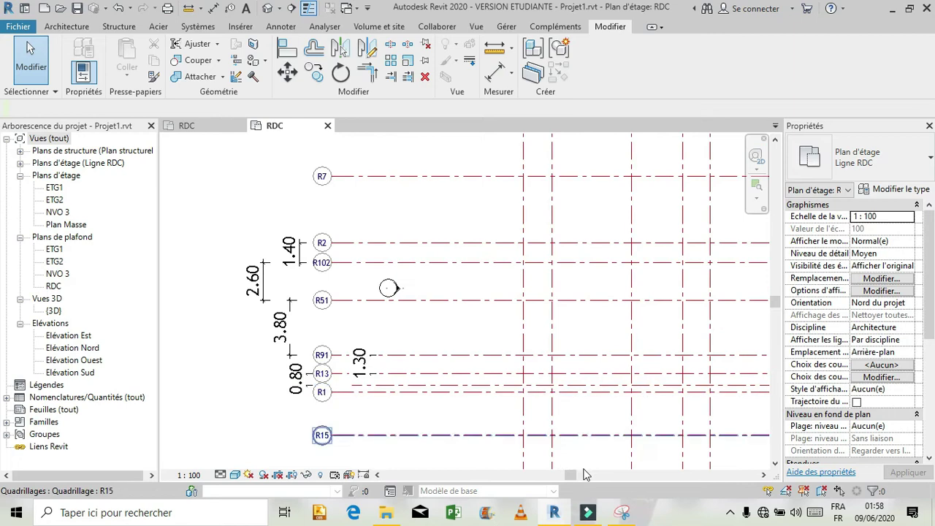
click(623, 515)
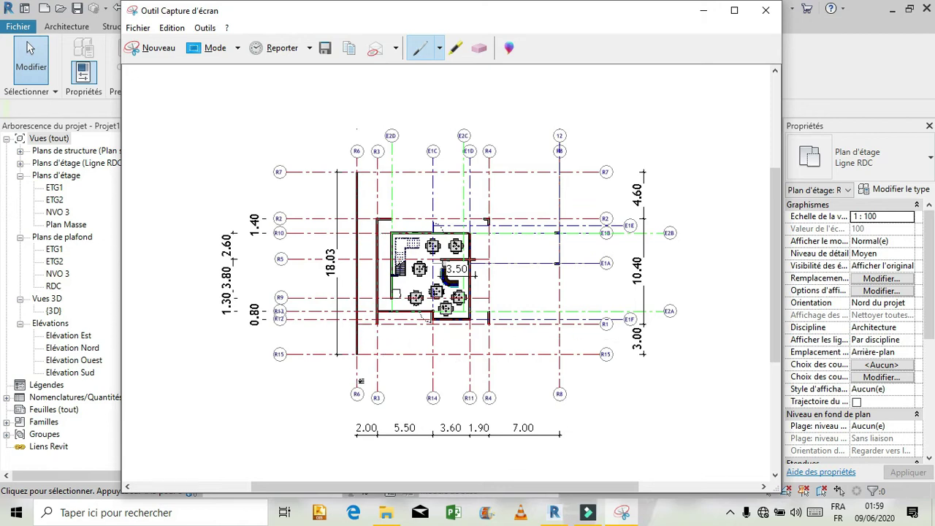
click(622, 512)
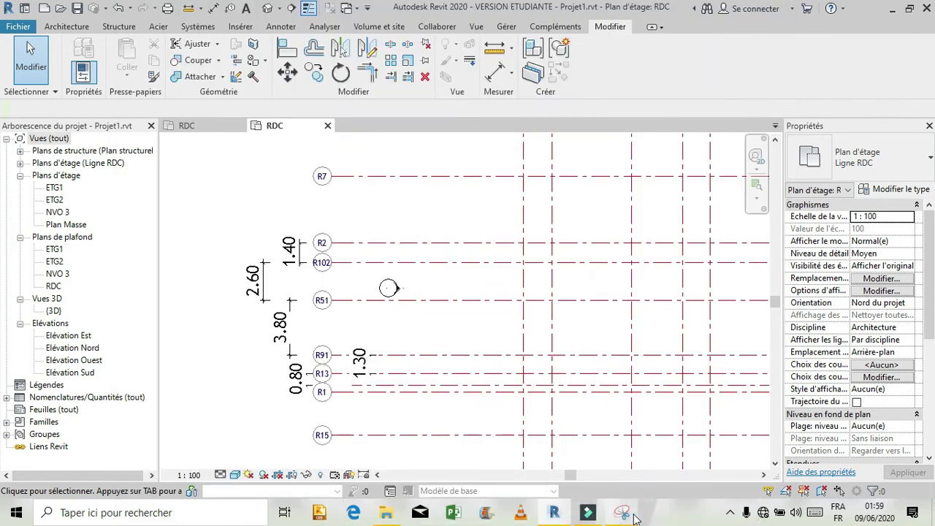
Hide grid line R1's left bubble, unlock that end from its alignment and shorten the line to vertical grid line R6.
scroll(252, 333, down, 3)
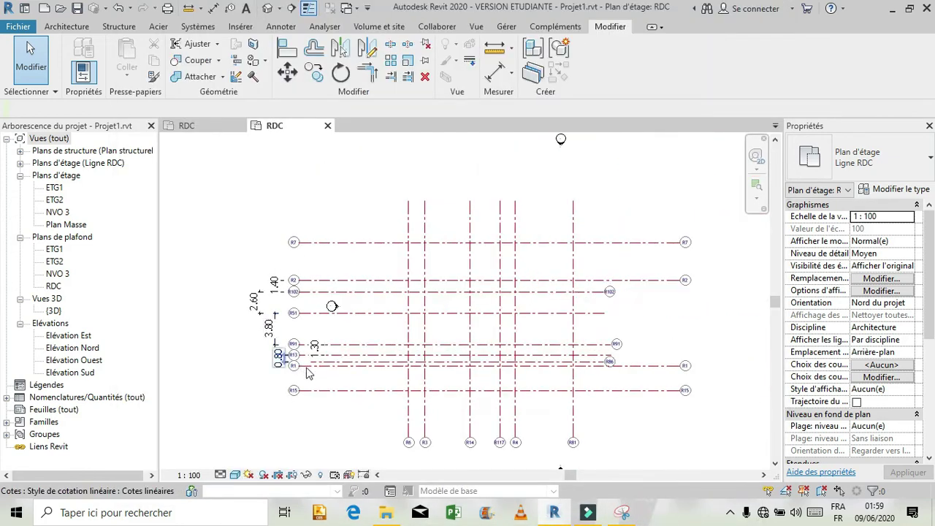
click(299, 371)
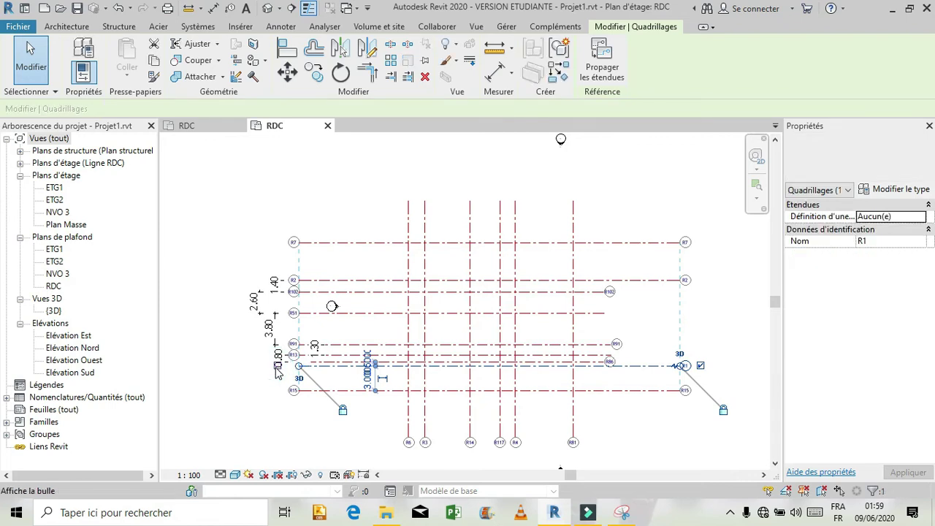
click(342, 411)
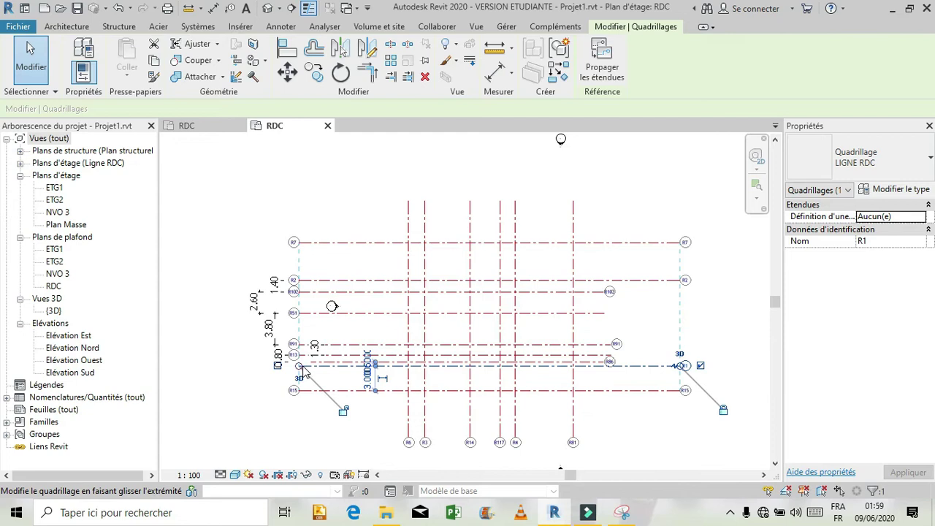
drag(299, 369, 298, 366)
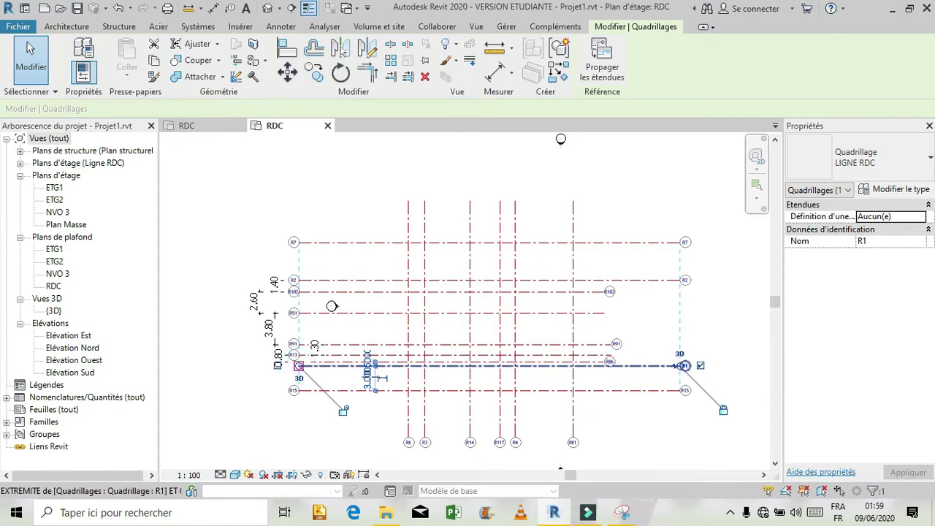
drag(400, 369, 408, 369)
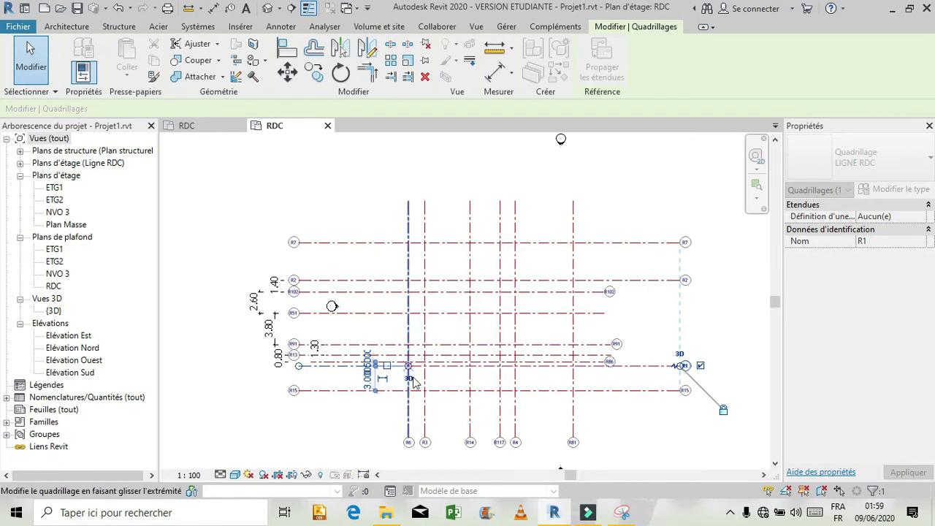
scroll(413, 379, up, 3)
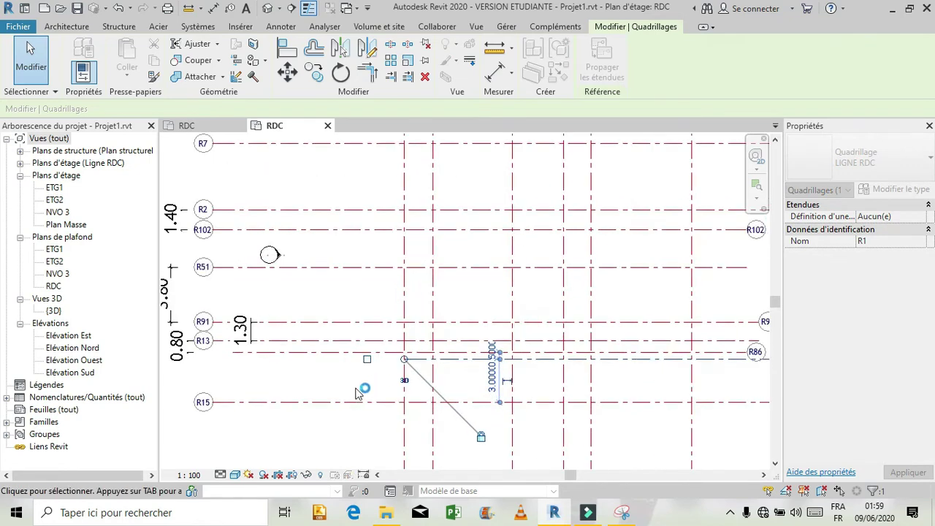
click(328, 384)
scroll(326, 380, down, 3)
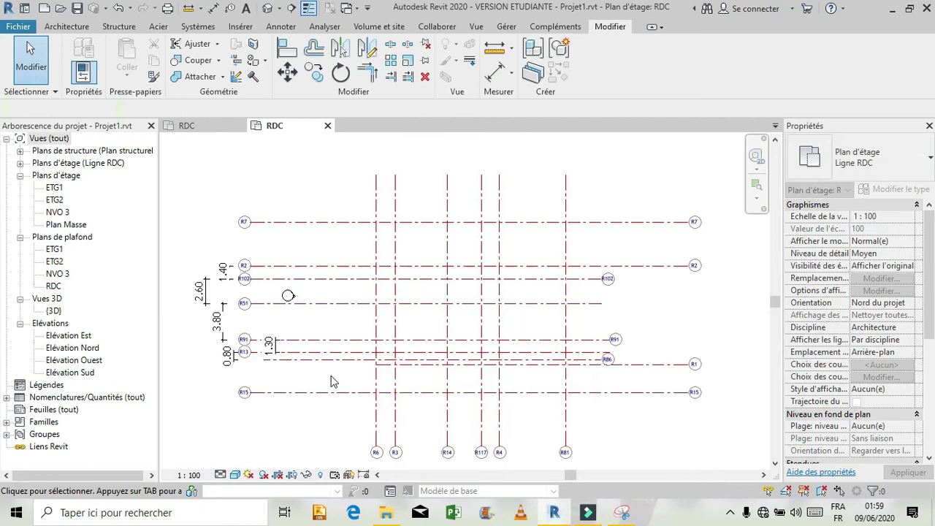
Check the reference plan, show grid line R86's left bubble and try to rename the line as R12.
scroll(343, 403, up, 2)
scroll(349, 404, down, 2)
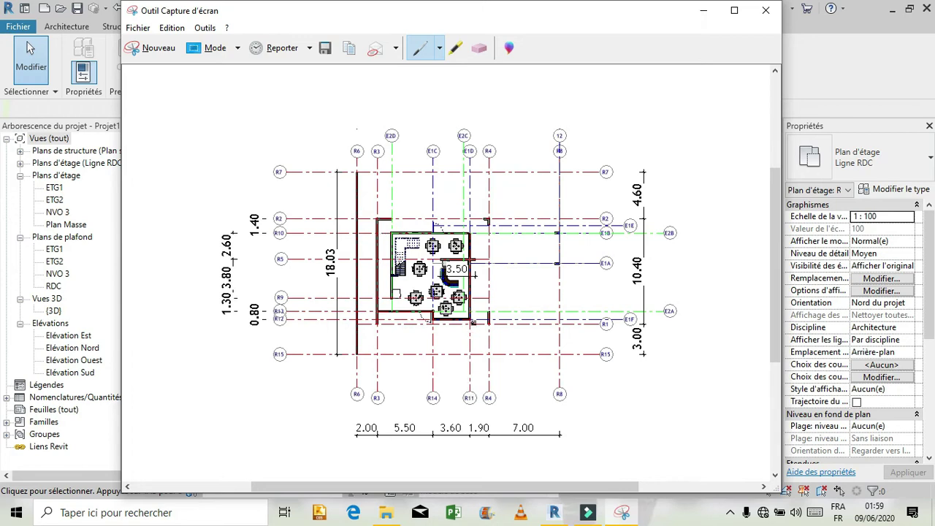
click(622, 512)
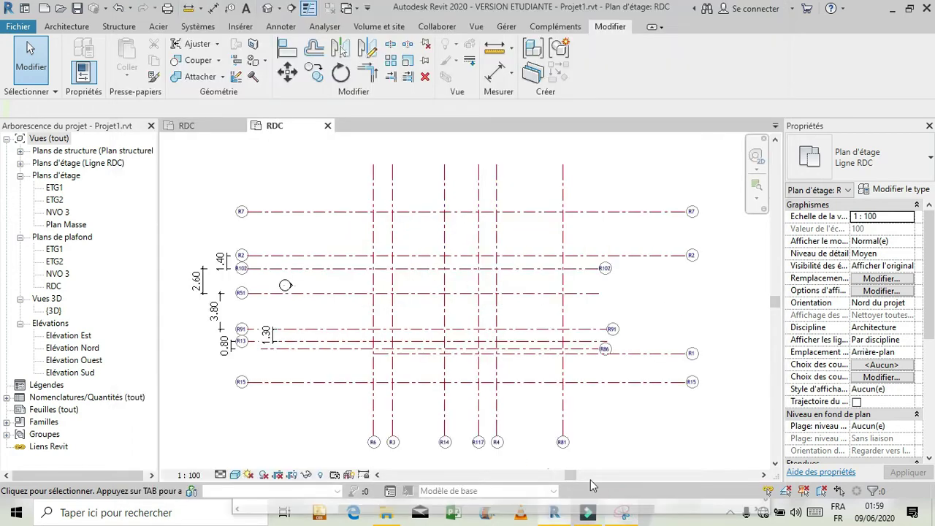
click(291, 351)
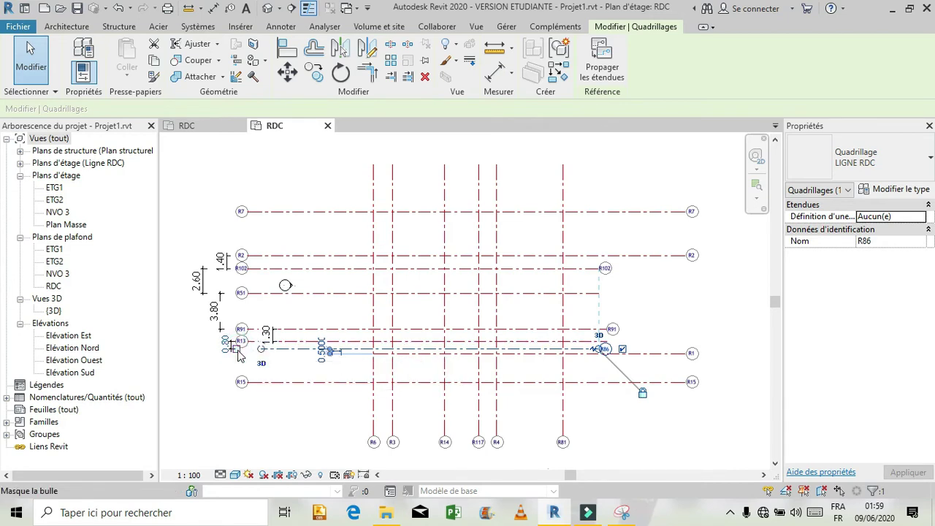
click(253, 353)
key(BackSpace)
key(BackSpace)
text(12)
key(Return)
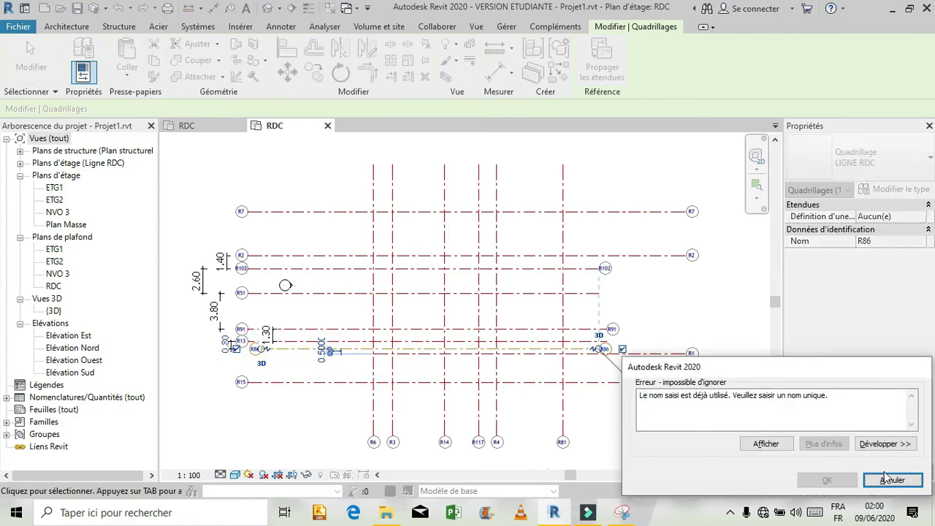
click(887, 478)
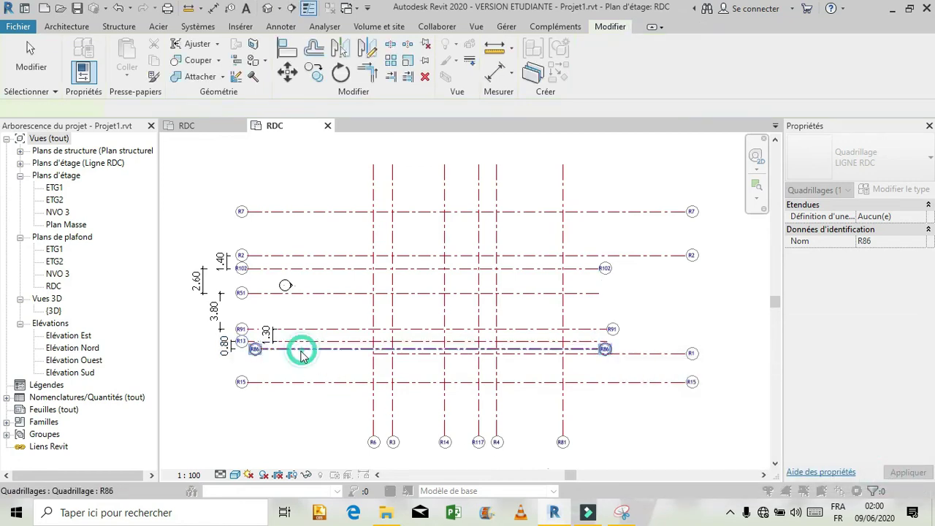
Rename grid line R86 as R121.
click(303, 349)
click(254, 350)
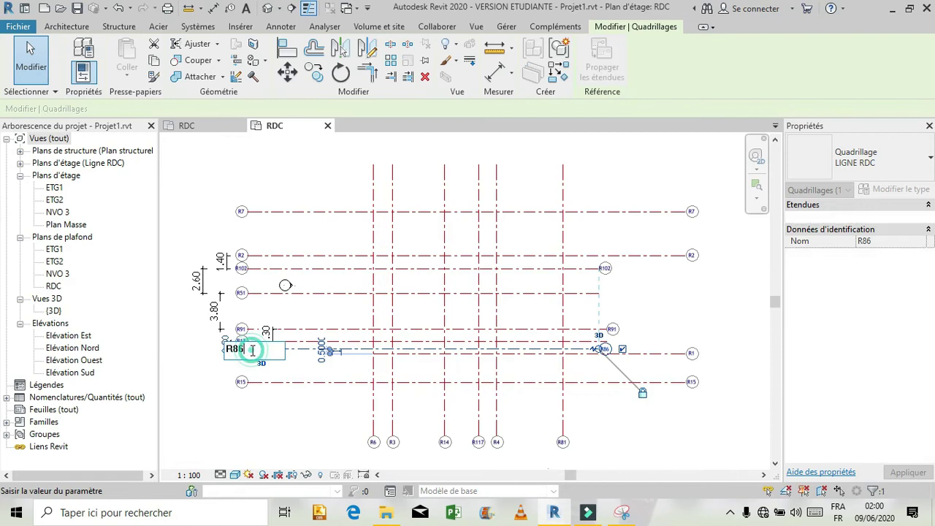
text(121)
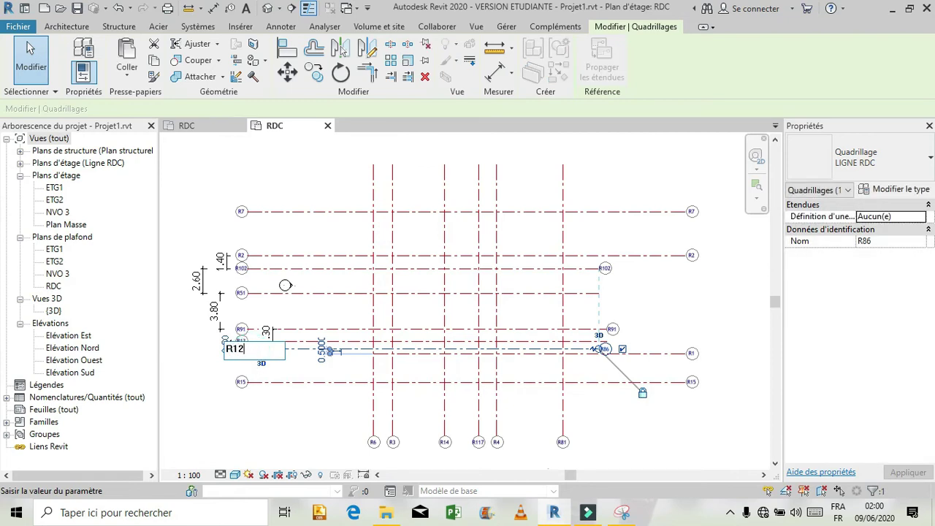
key(Return)
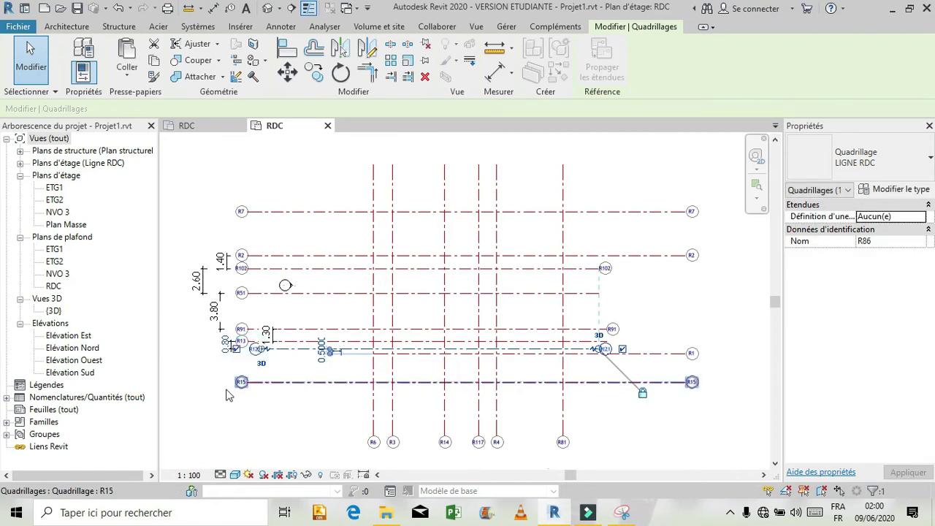
click(283, 404)
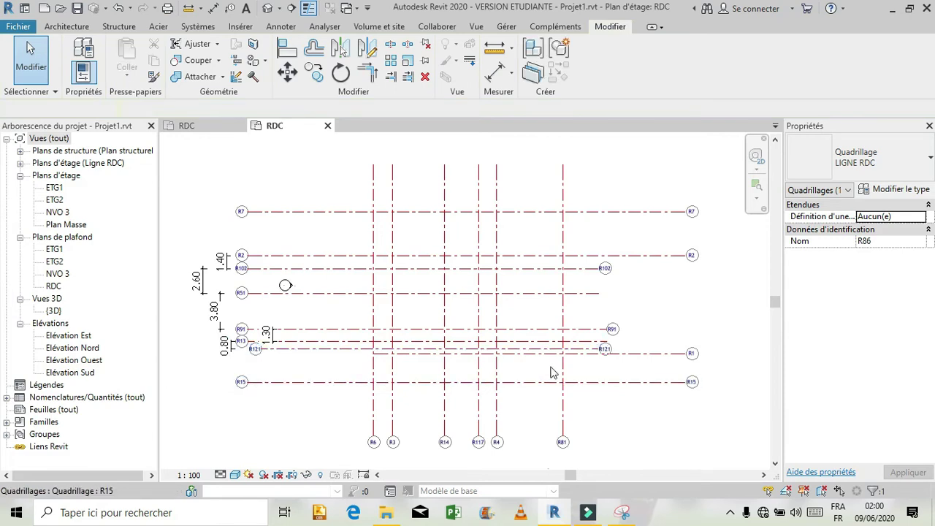
Hide grid line R121's right bubble, unlock that end from its alignment and shorten the line to vertical grid line R117.
click(574, 350)
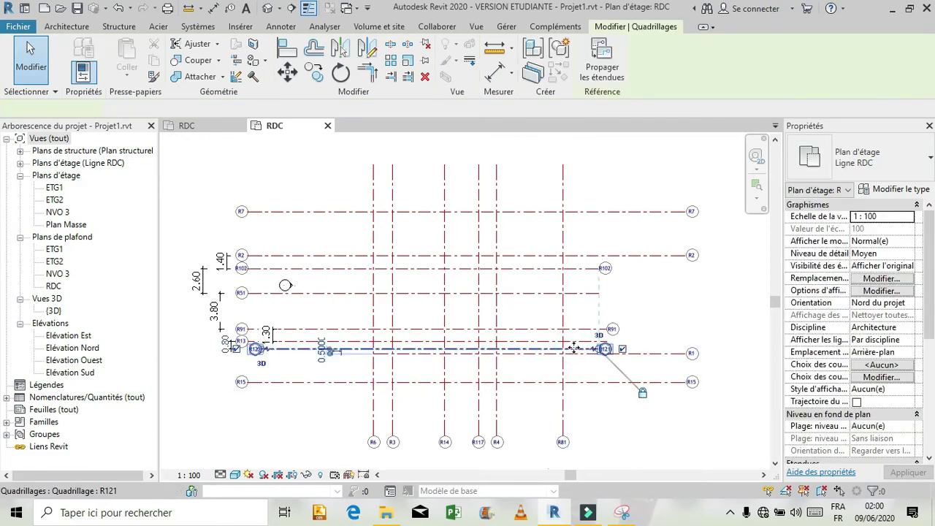
click(623, 351)
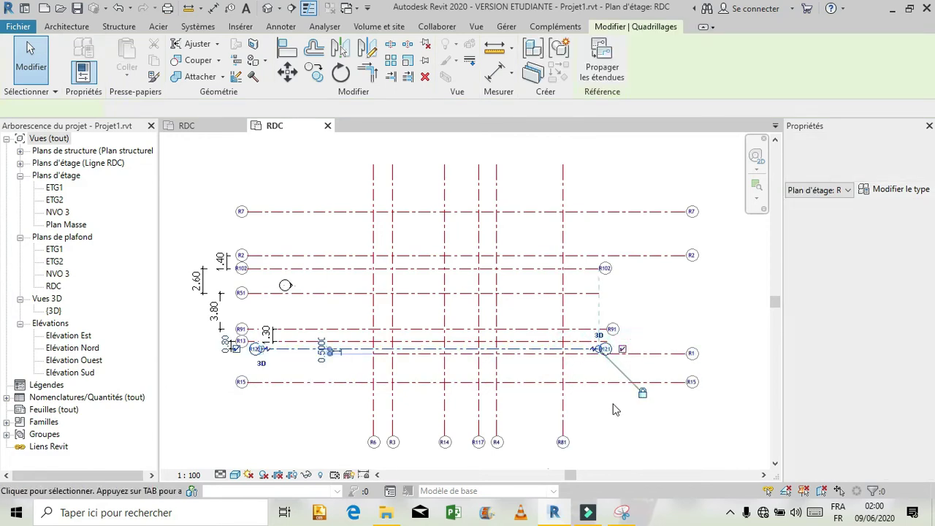
click(643, 393)
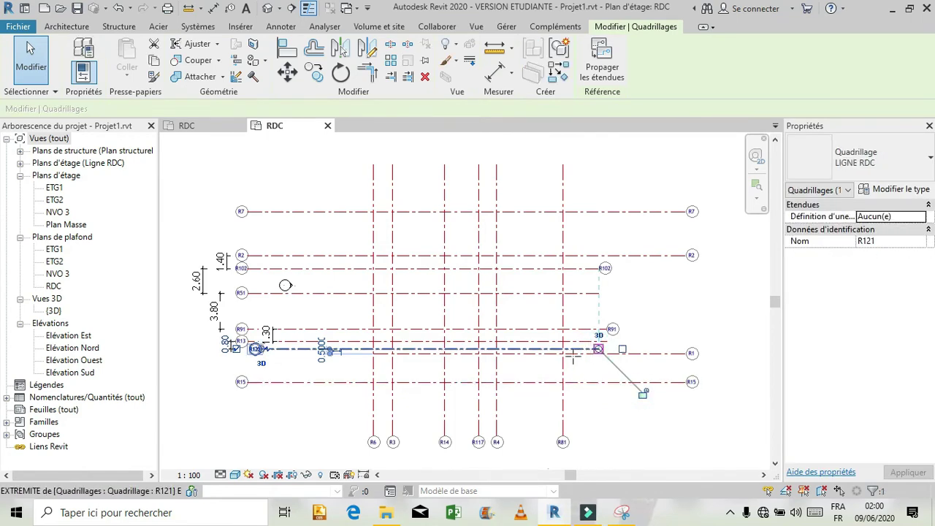
drag(517, 361, 516, 358)
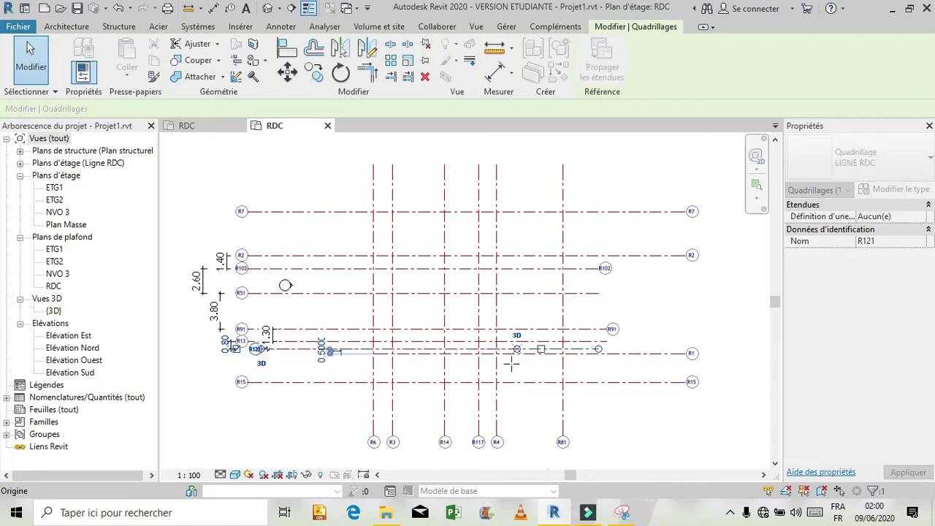
drag(480, 344, 479, 349)
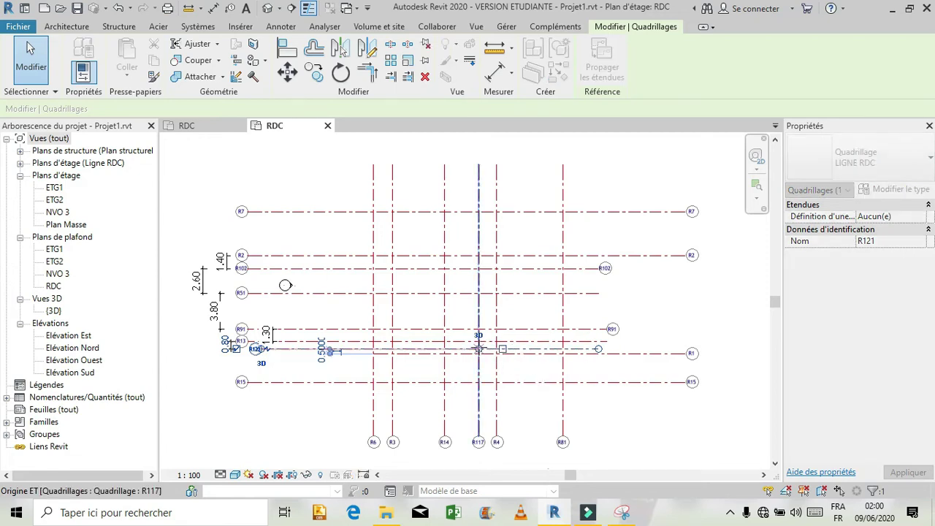
drag(482, 440, 480, 445)
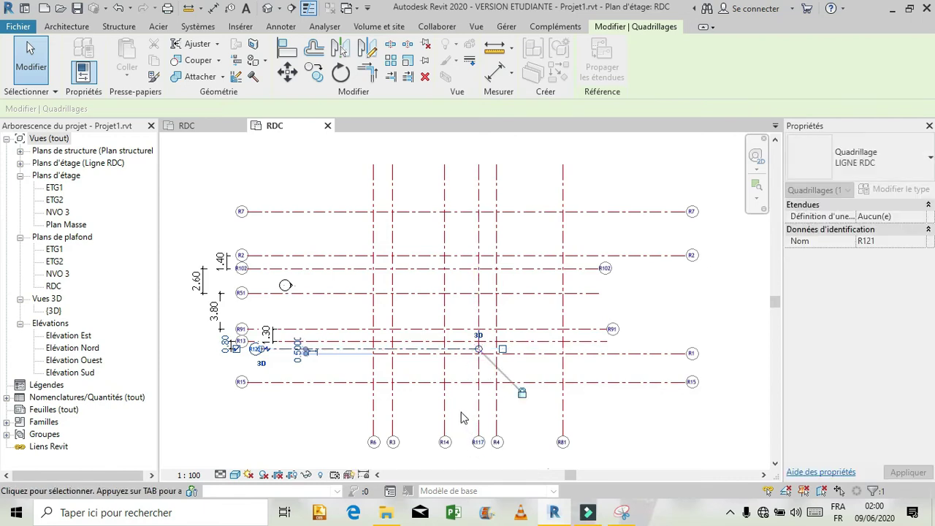
click(460, 415)
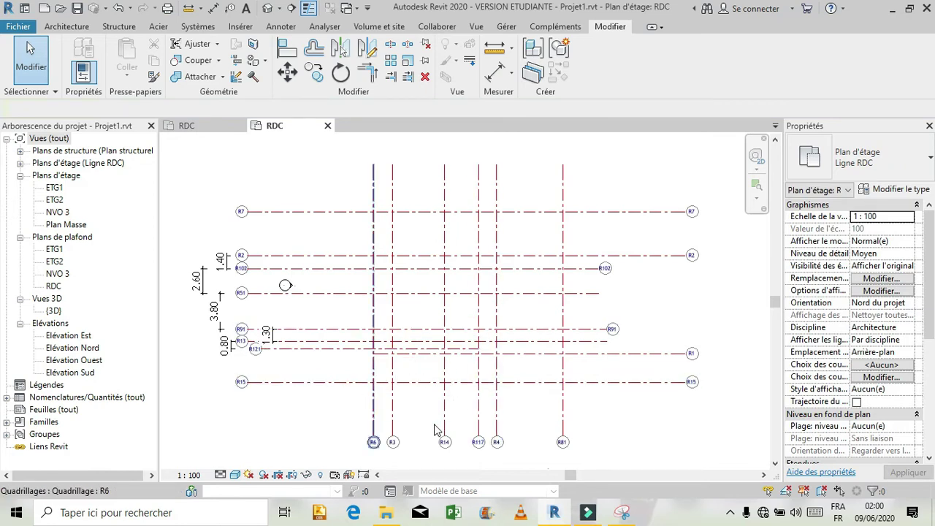
Delete the five spacing dimensions between horizontal grid lines R2, R102, R51, R91, R13 and R121.
click(268, 333)
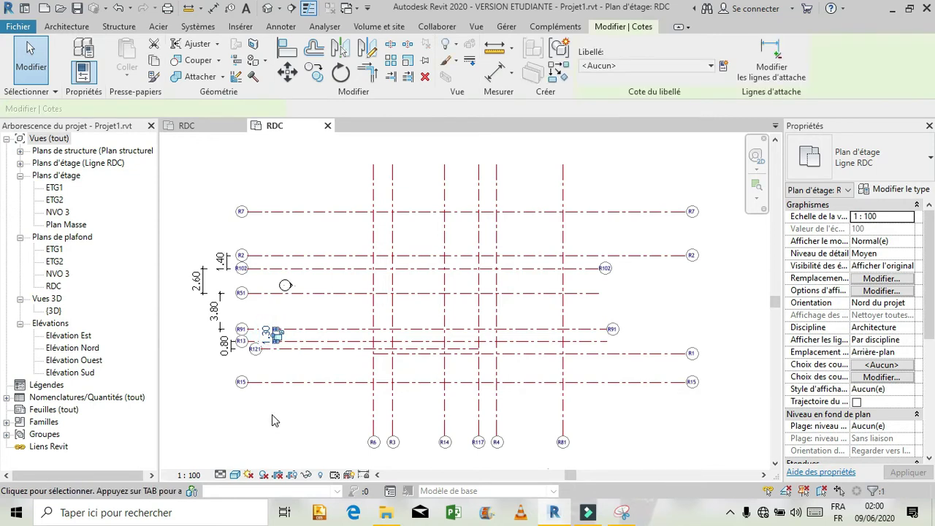
key(Delete)
click(230, 351)
key(Delete)
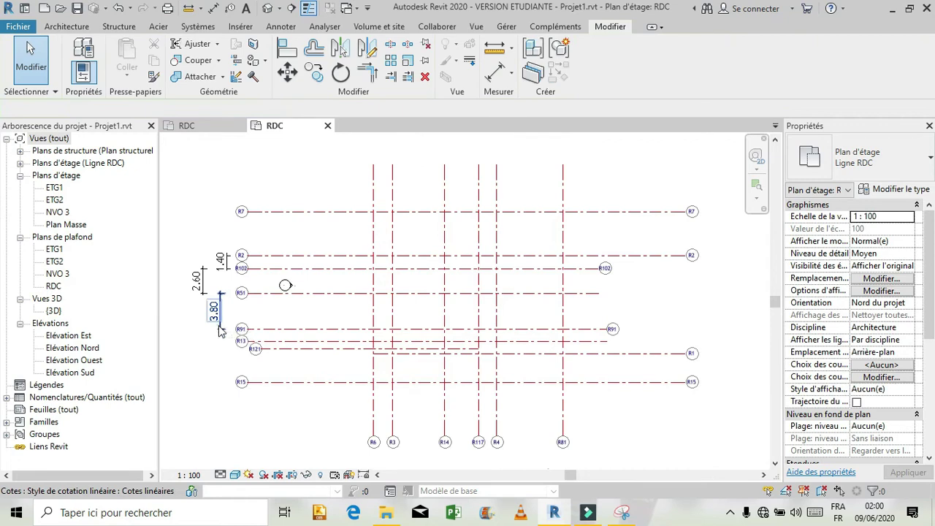
click(219, 328)
key(Delete)
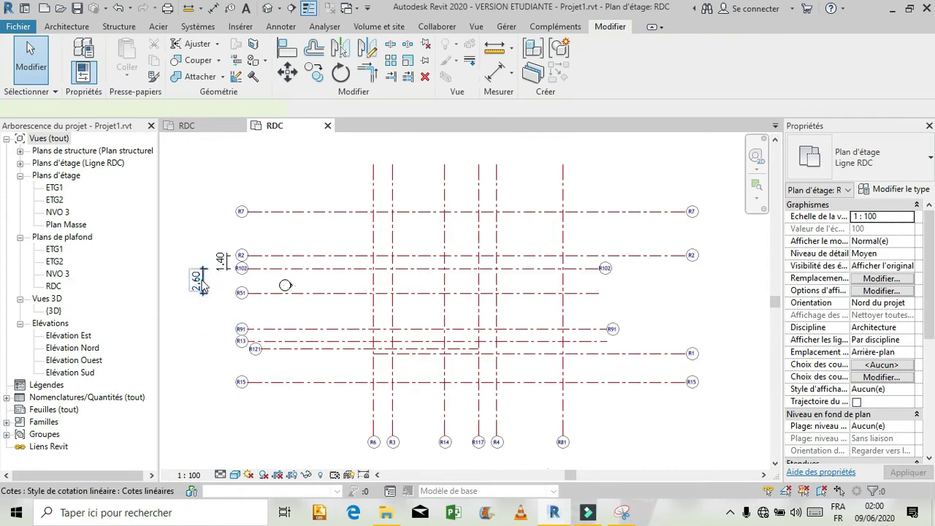
click(203, 285)
key(Delete)
click(233, 271)
key(Delete)
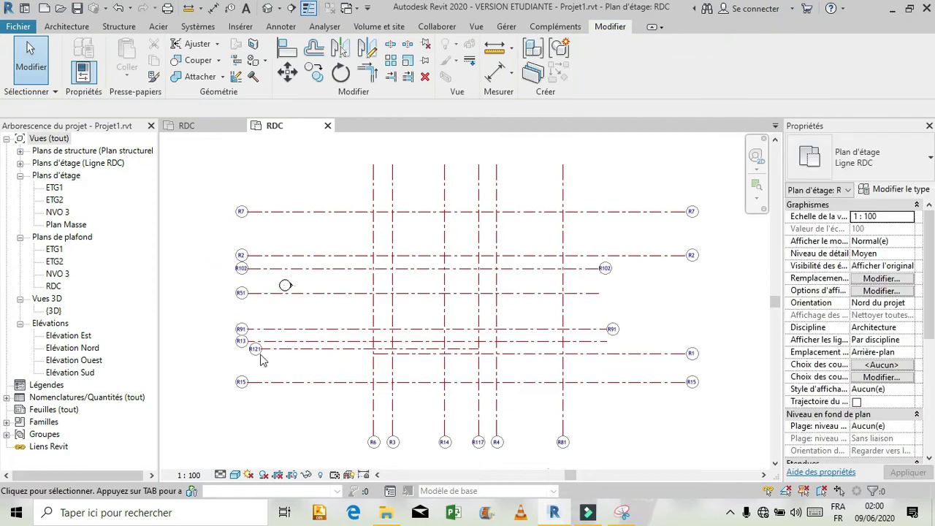
Check the reference plan, unlock grid line R13's right end and shorten the line to vertical grid line R14.
click(621, 512)
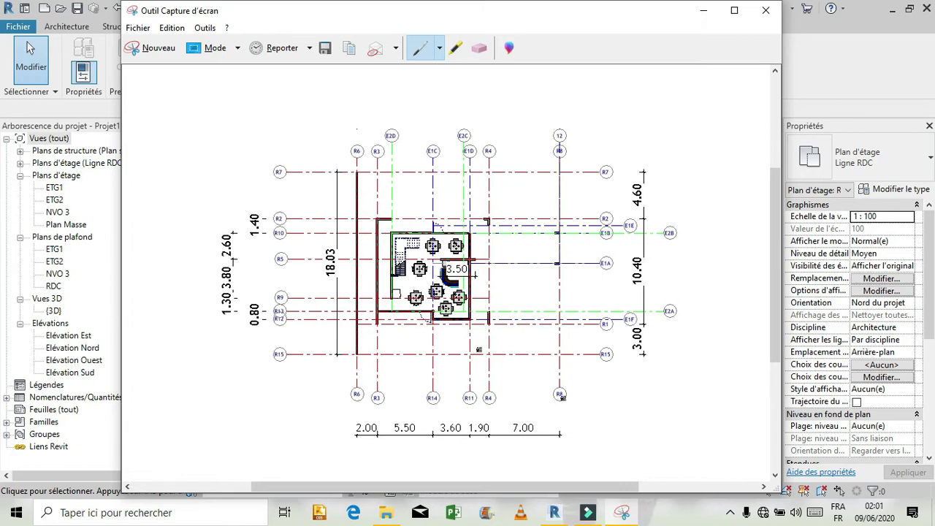
click(623, 513)
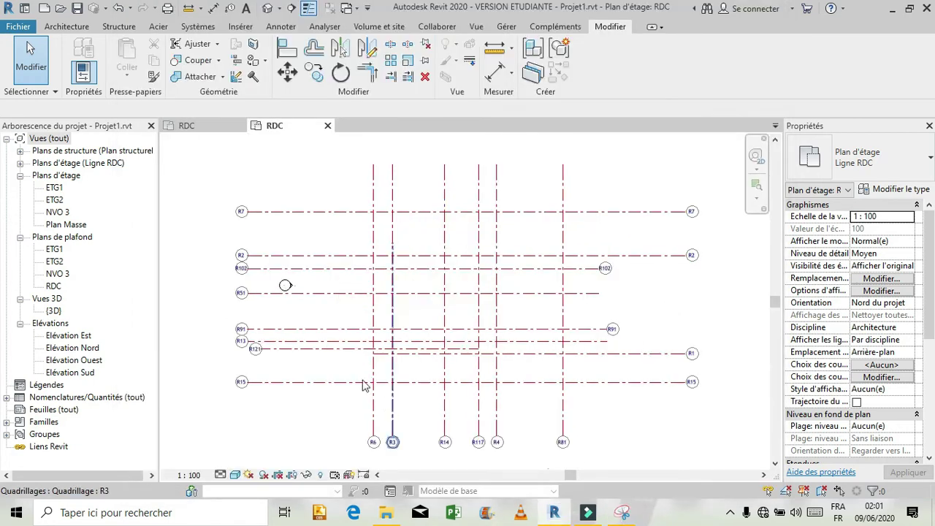
click(247, 341)
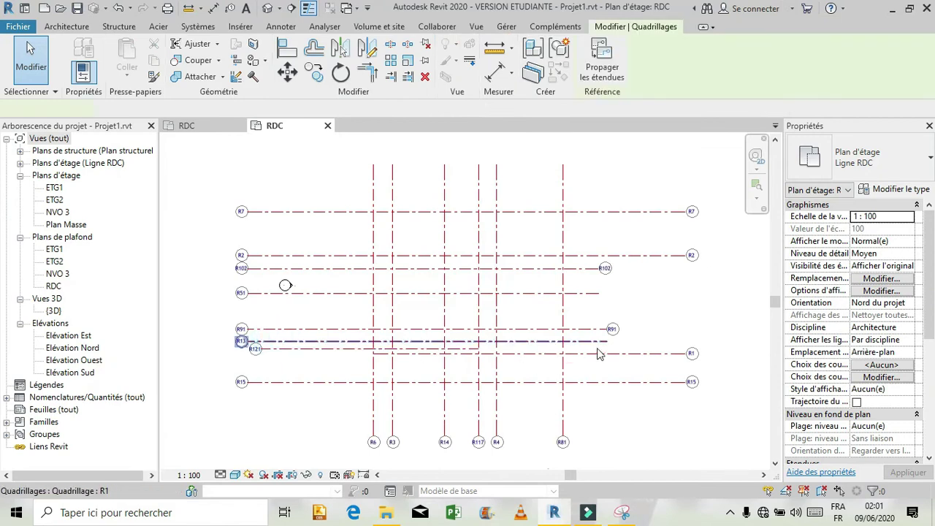
click(541, 341)
click(562, 306)
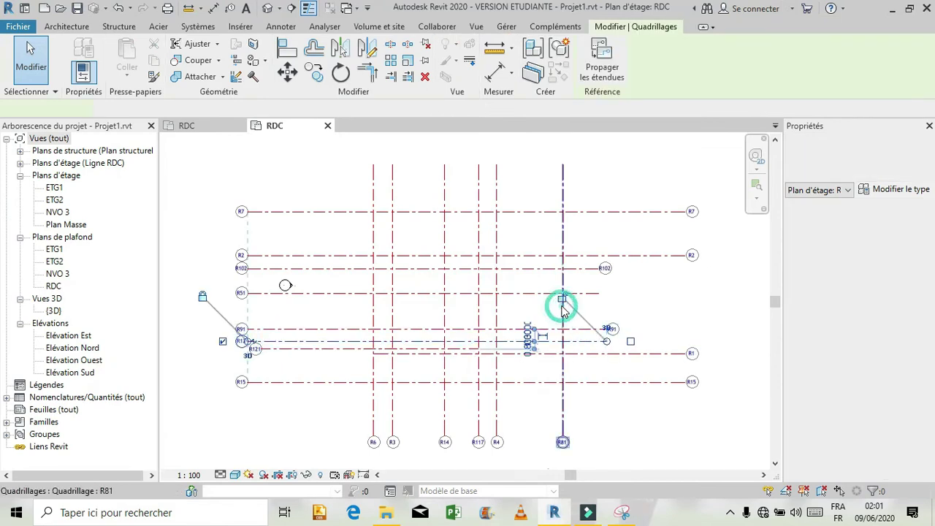
drag(608, 343, 444, 342)
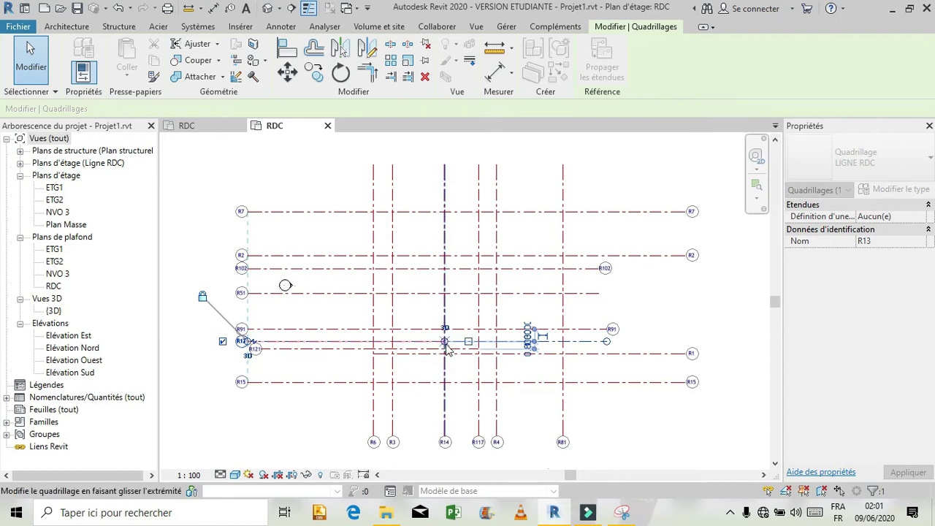
click(421, 420)
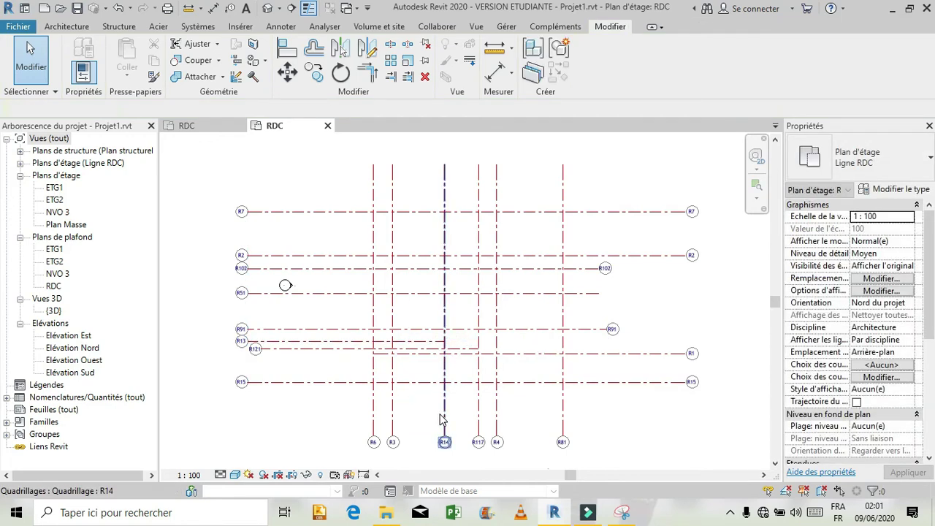
Check the reference plan, hide grid line R91's right bubble and shorten the line to vertical grid line R4.
click(623, 515)
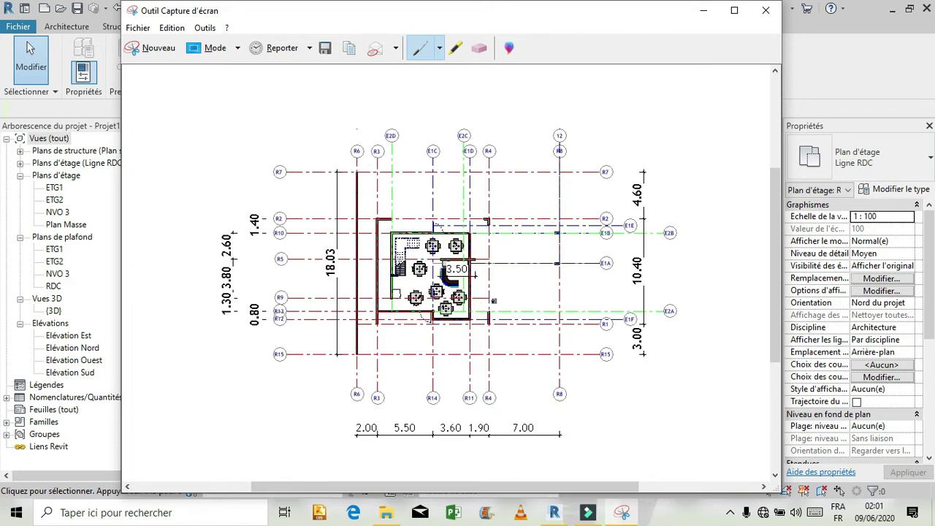
click(625, 513)
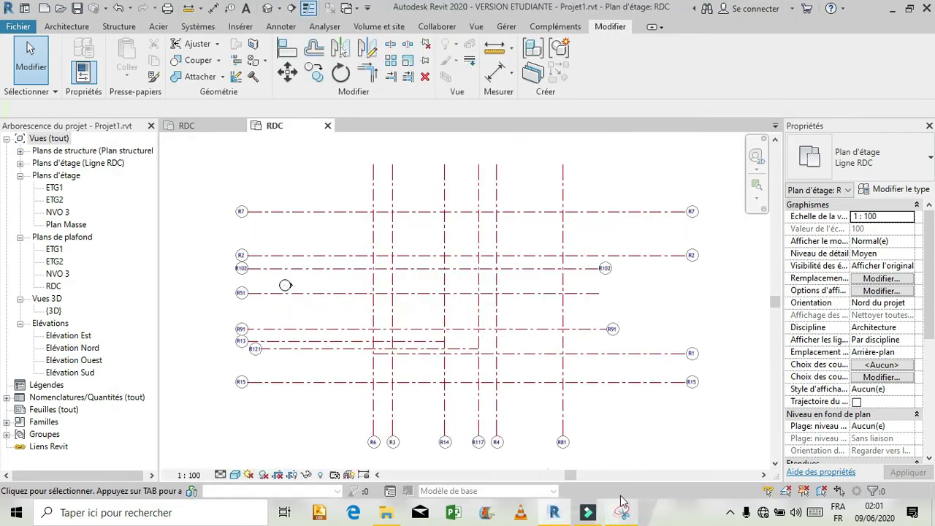
click(296, 328)
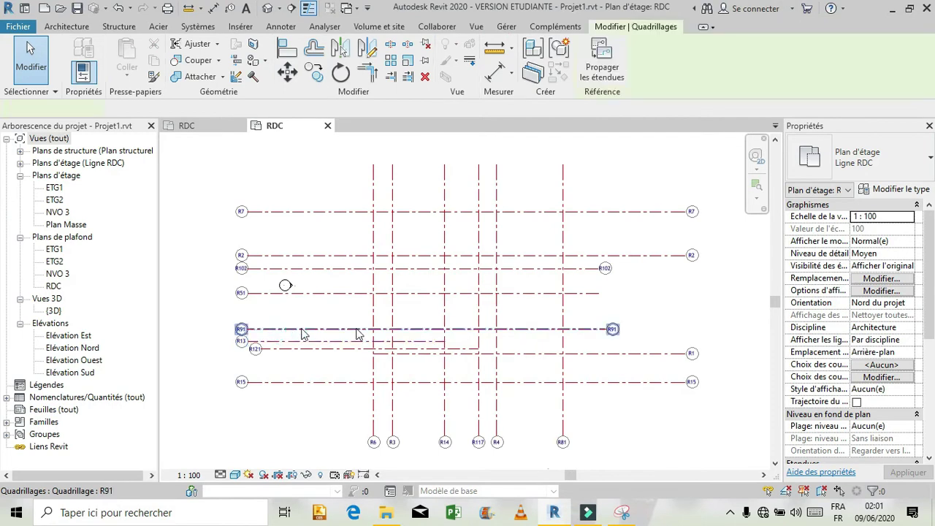
click(606, 327)
click(632, 330)
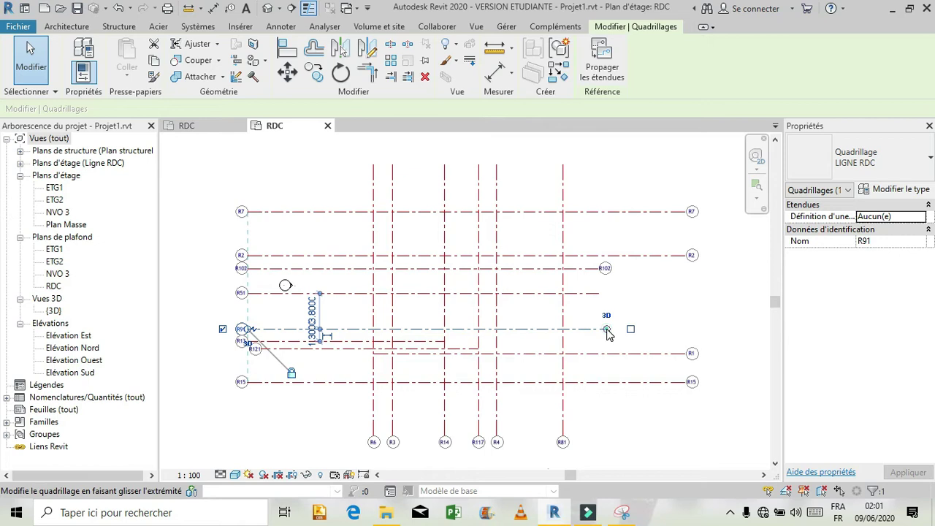
drag(605, 329, 497, 329)
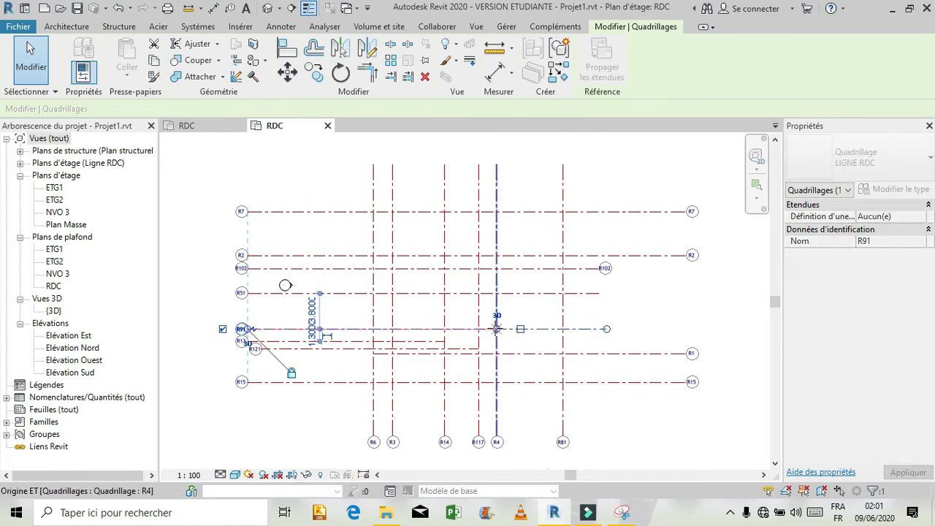
click(515, 398)
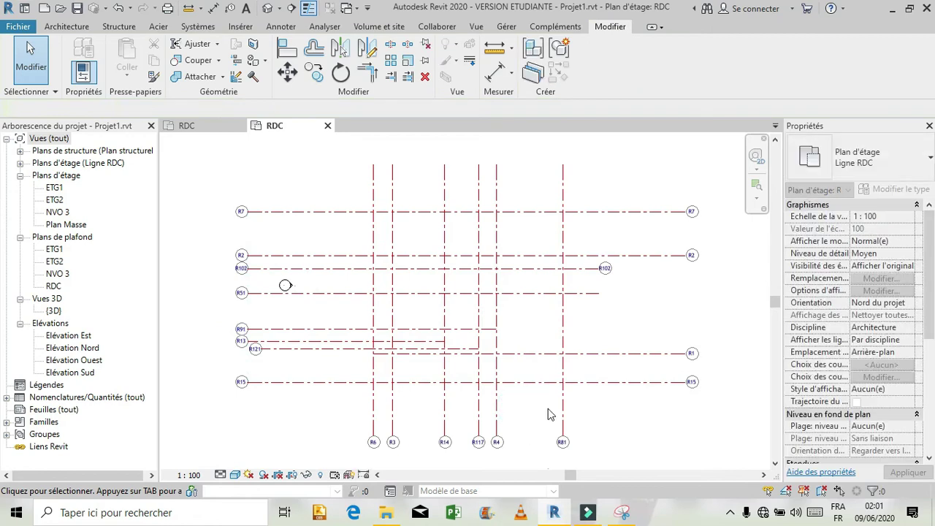
Check the reference plan, unlock grid line R51's right end and shorten the line to vertical grid line R4.
click(622, 512)
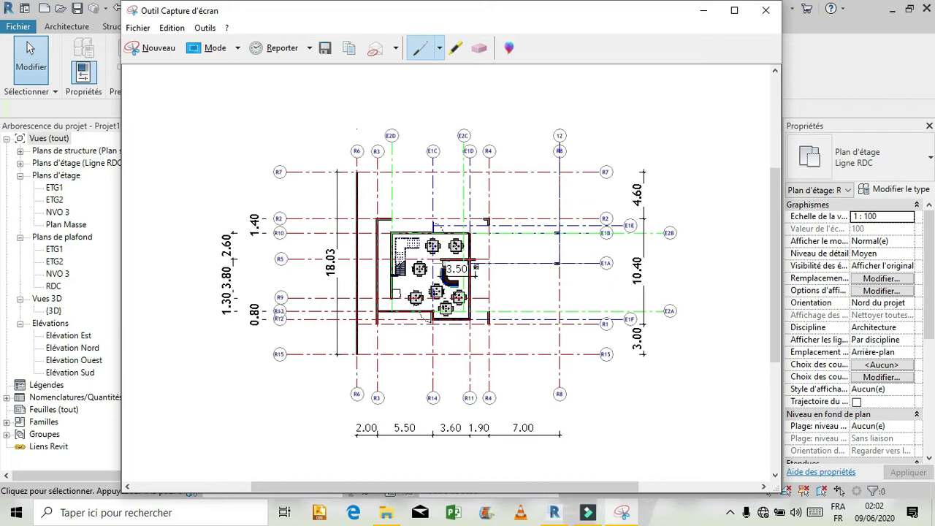
click(631, 514)
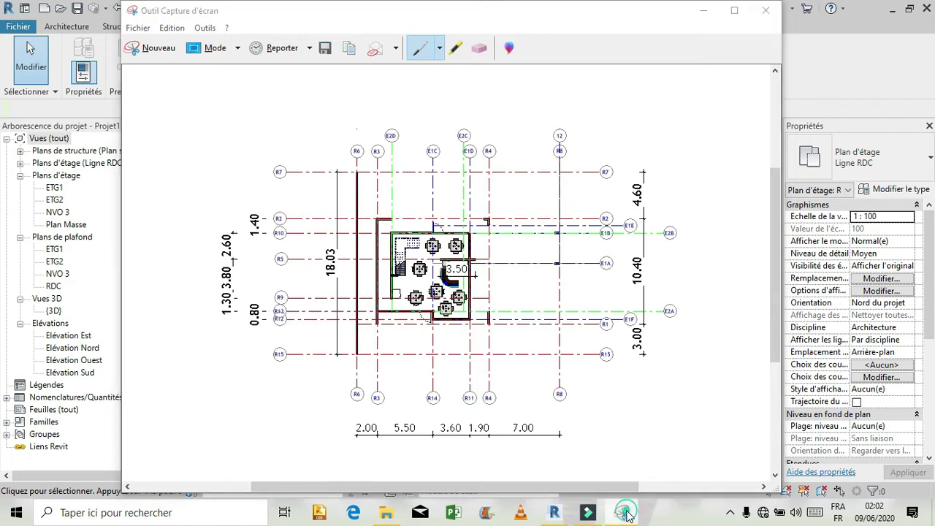
click(270, 293)
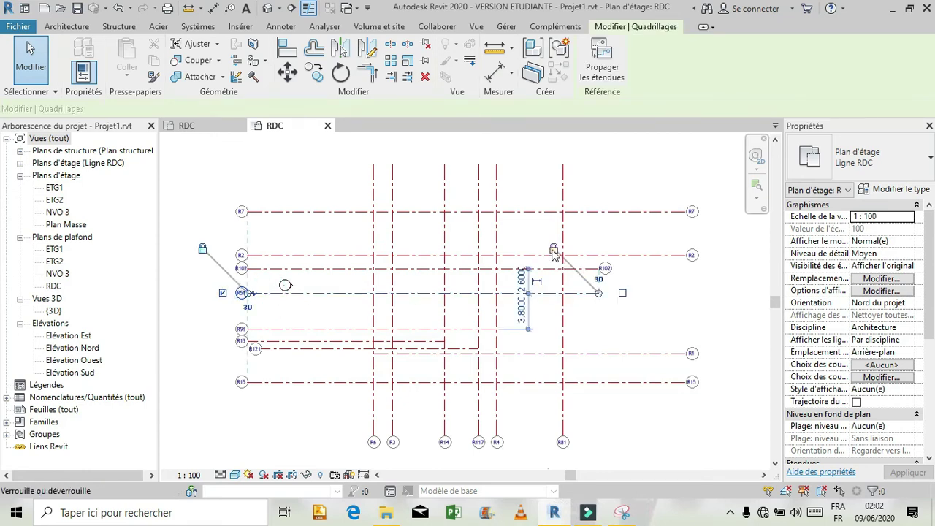
drag(599, 293, 497, 293)
click(602, 301)
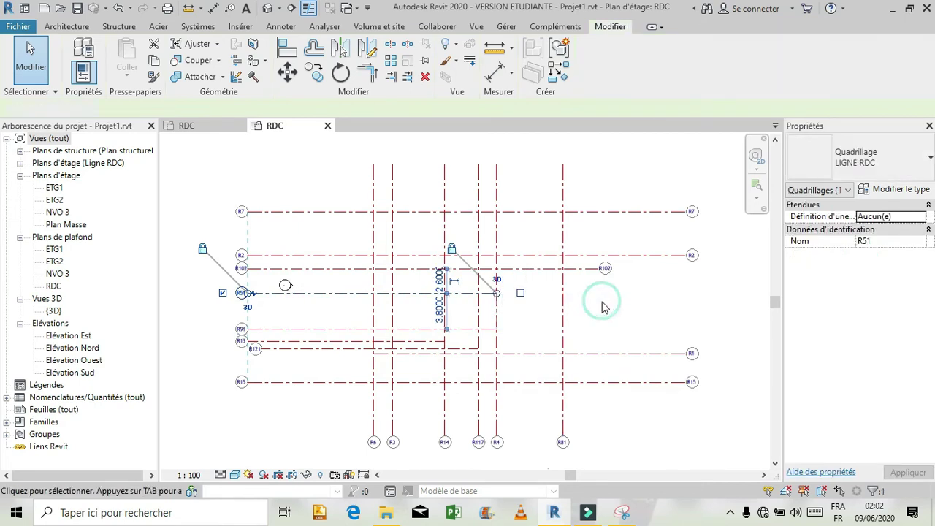
Check the reference plan, hide grid line R102's right bubble and shorten the line to vertical grid line R117.
click(624, 514)
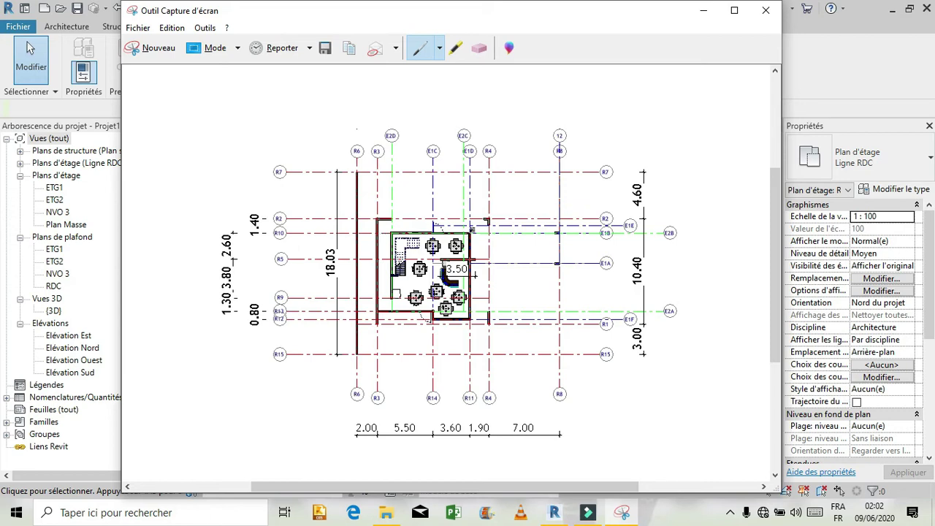
click(621, 512)
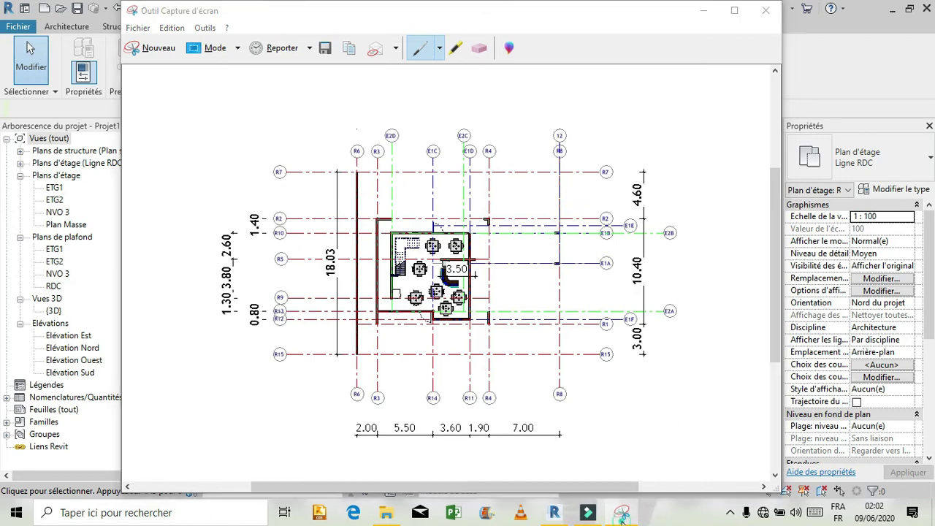
click(276, 268)
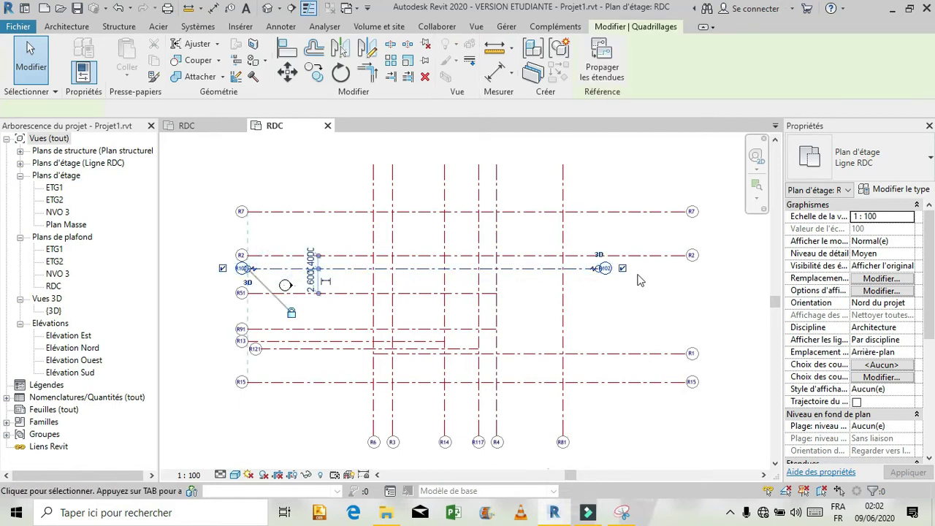
click(623, 269)
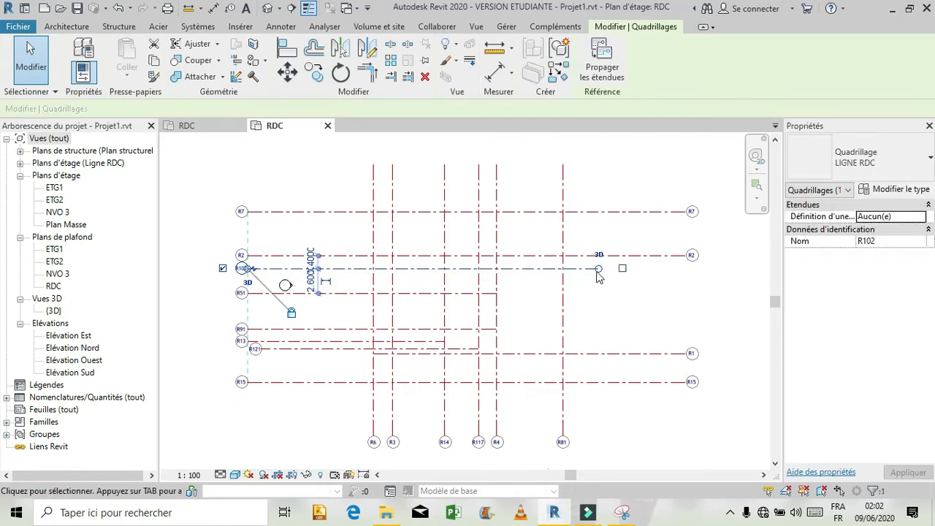
drag(598, 269, 578, 268)
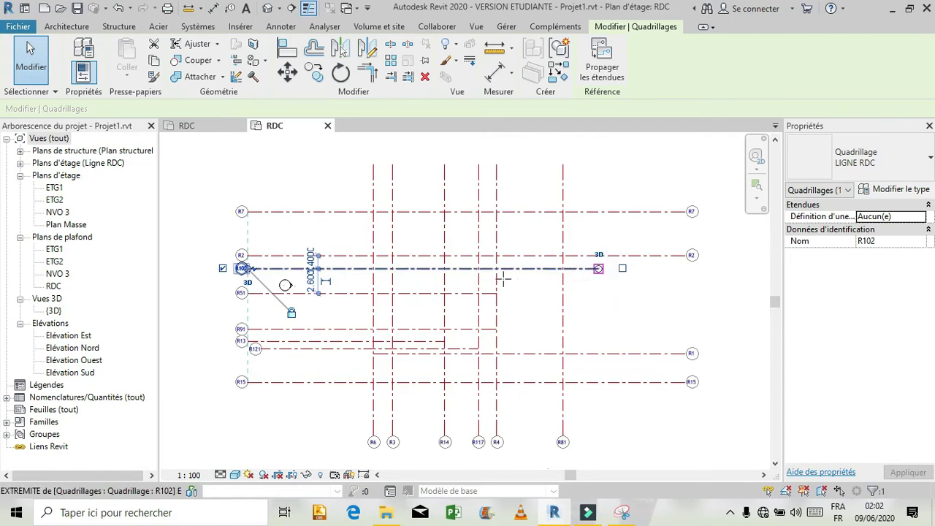
drag(479, 271, 512, 294)
click(527, 291)
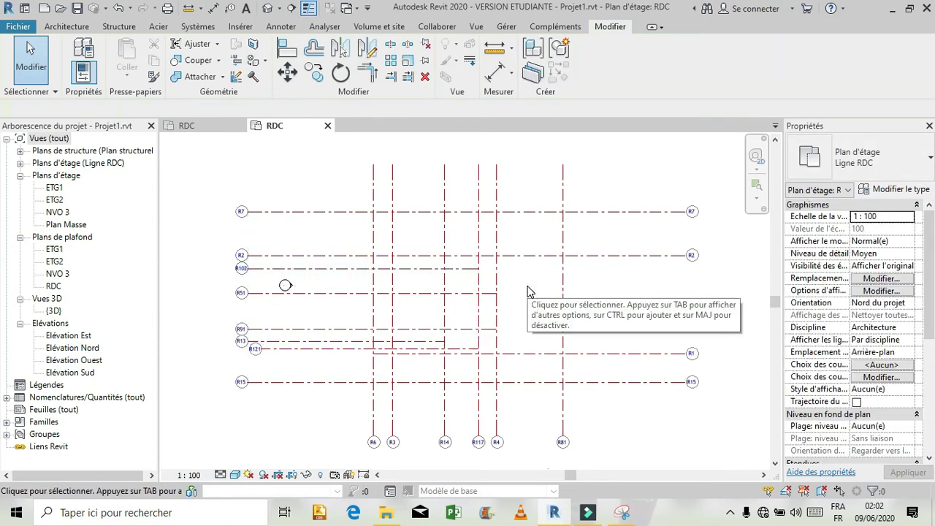
Check the reference plan and extend grid line R121's left end to align its bubble with those of R13 and R15.
click(622, 519)
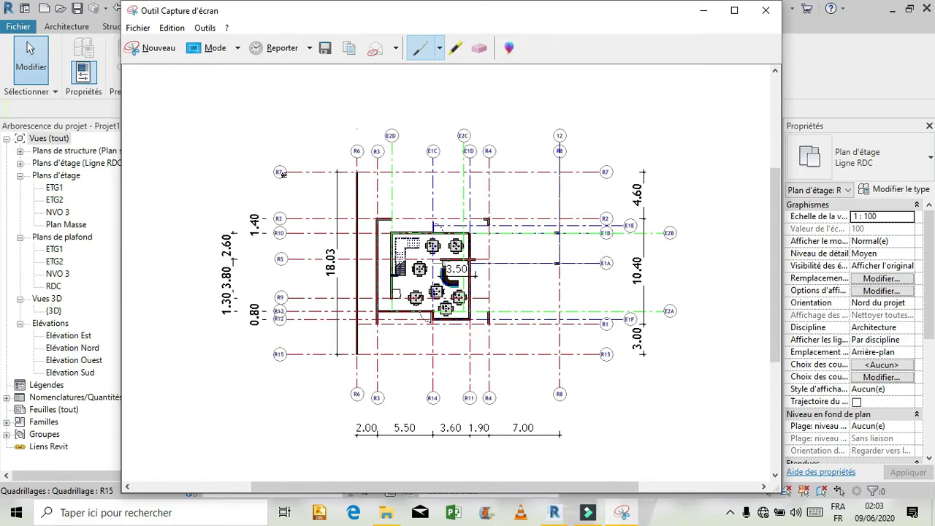
click(621, 512)
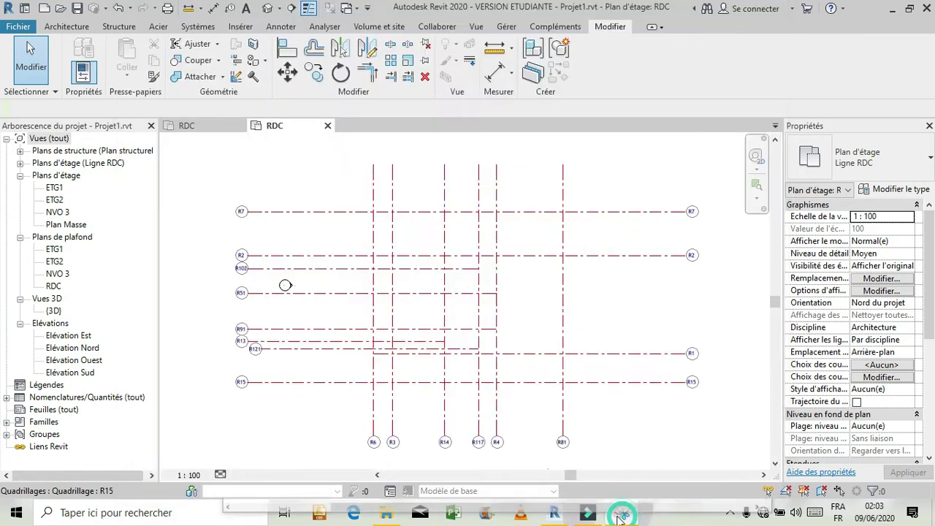
click(282, 349)
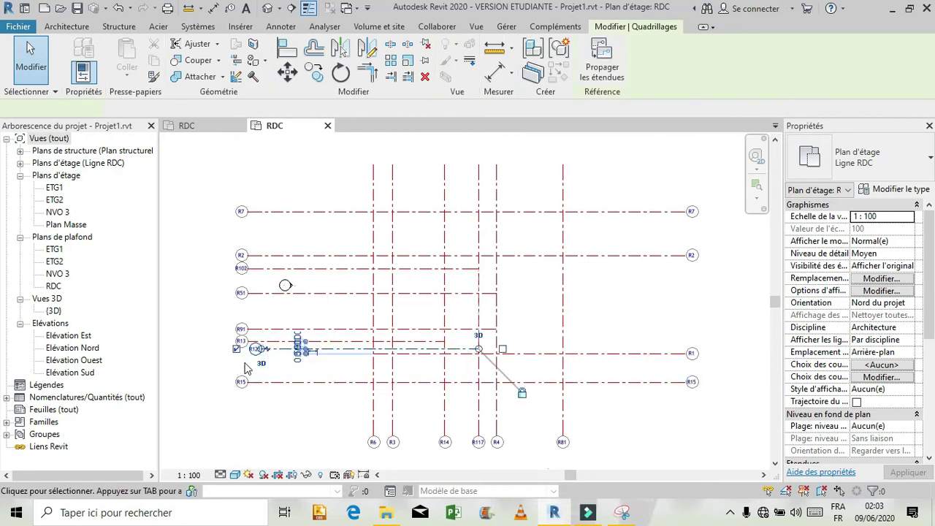
scroll(245, 369, up, 3)
scroll(289, 355, up, 1)
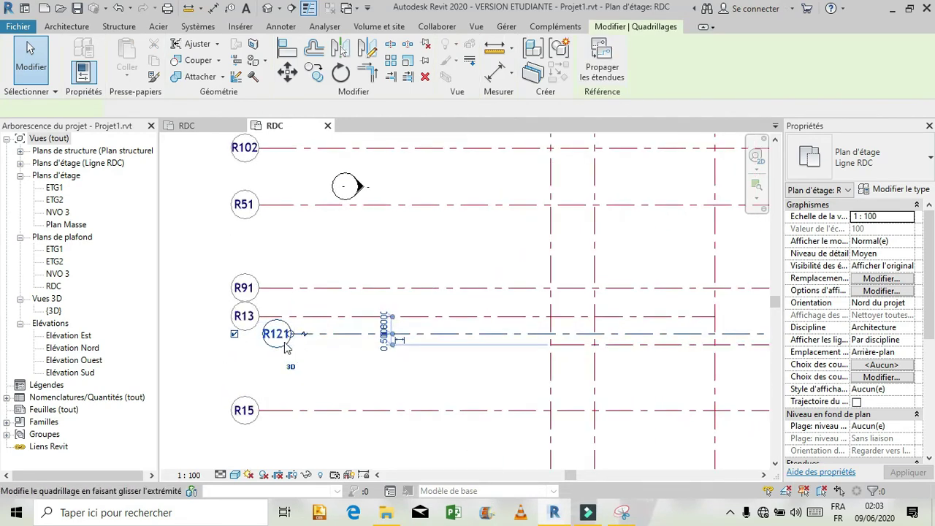
drag(289, 342, 259, 341)
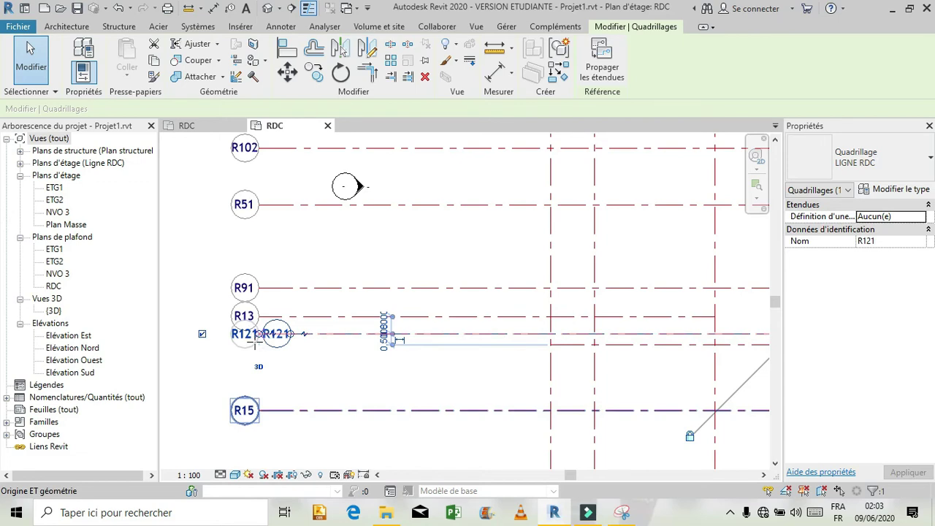
drag(229, 385, 258, 365)
click(365, 376)
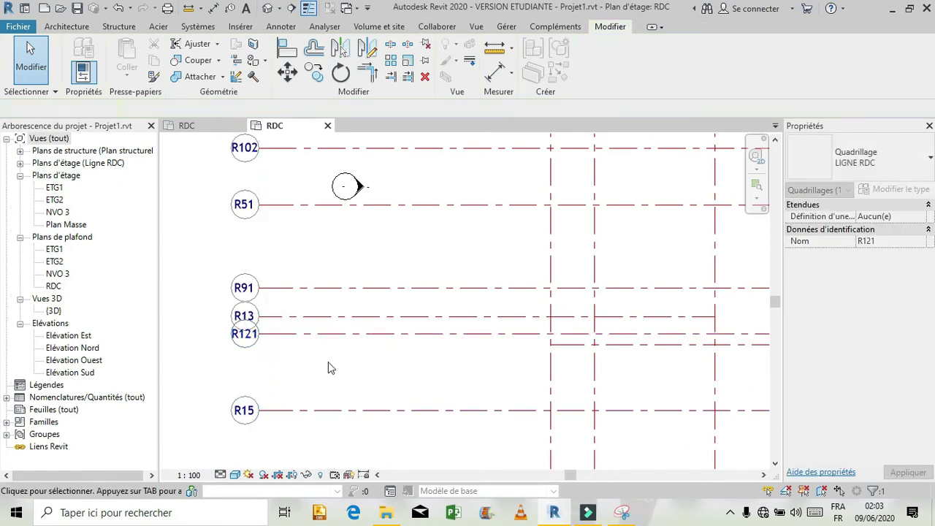
Show the upper-end bubble of vertical grid line R6 and select the neighbouring grid line R3.
scroll(328, 371, down, 1)
scroll(305, 371, down, 2)
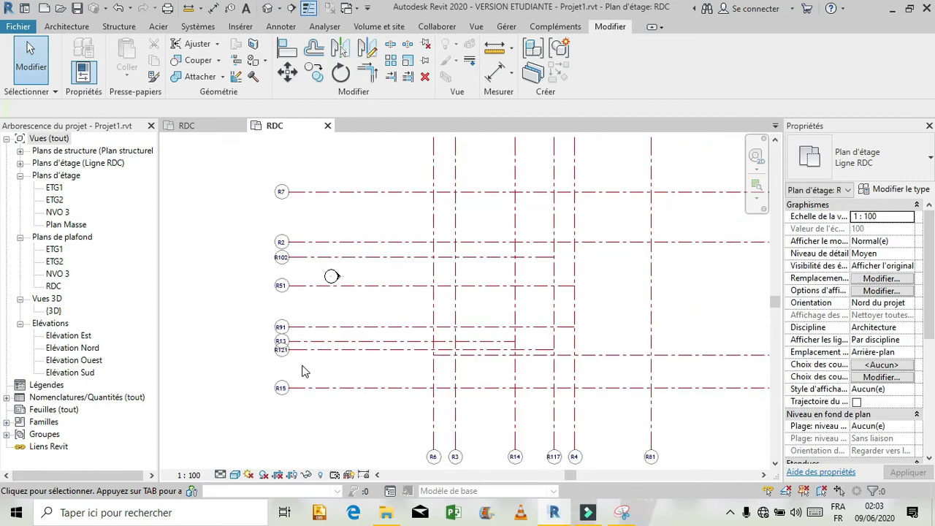
scroll(305, 371, down, 2)
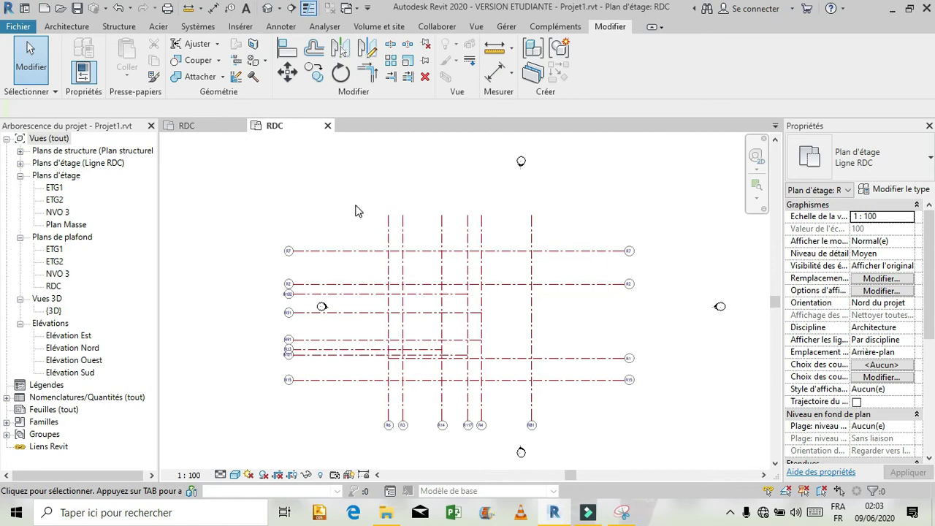
click(378, 236)
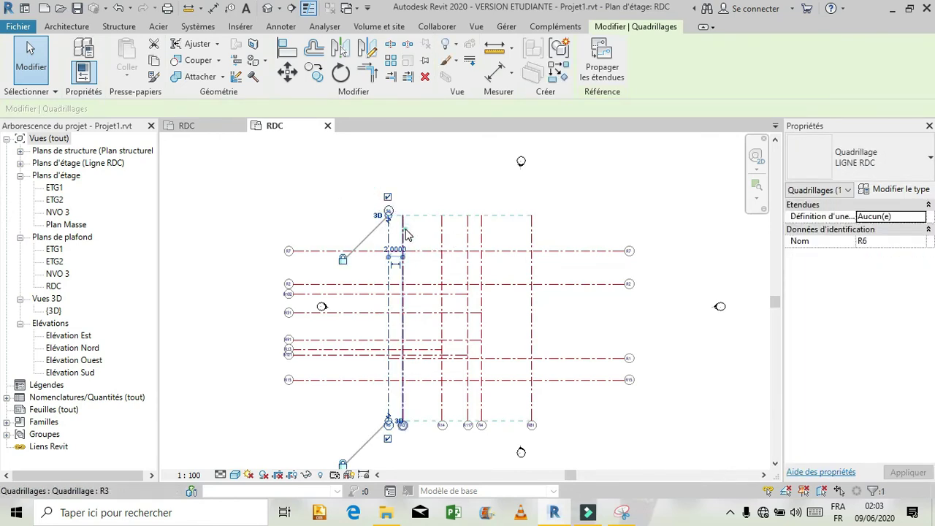
click(403, 226)
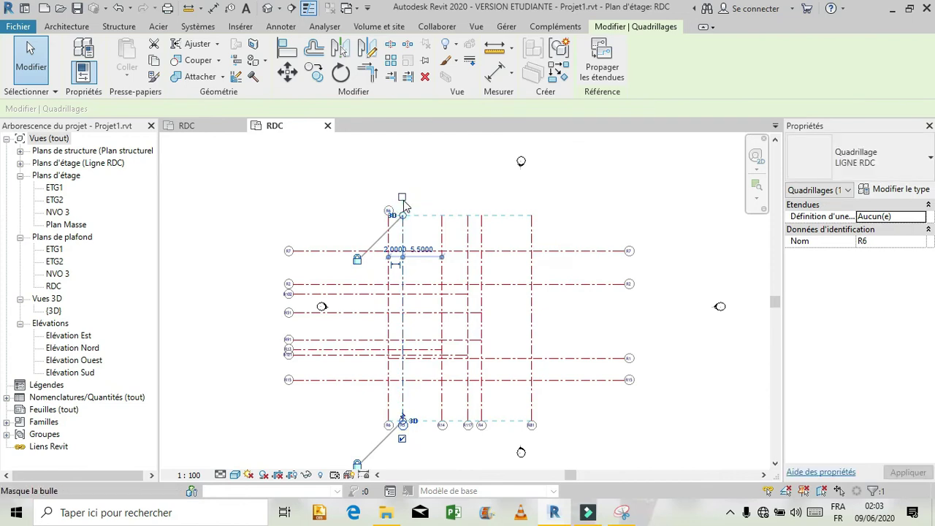
Show the upper-end bubbles of the vertical grid lines R14, R117, R4 and R81.
click(441, 233)
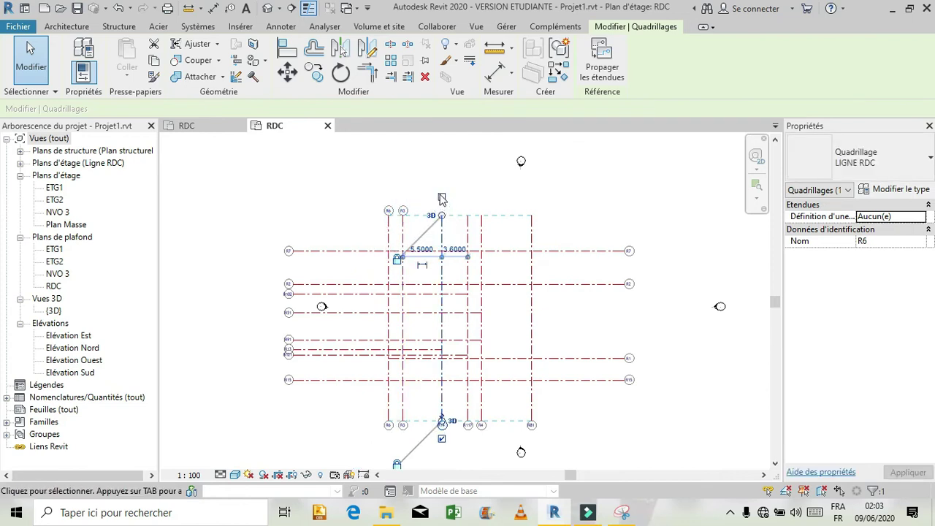
click(468, 232)
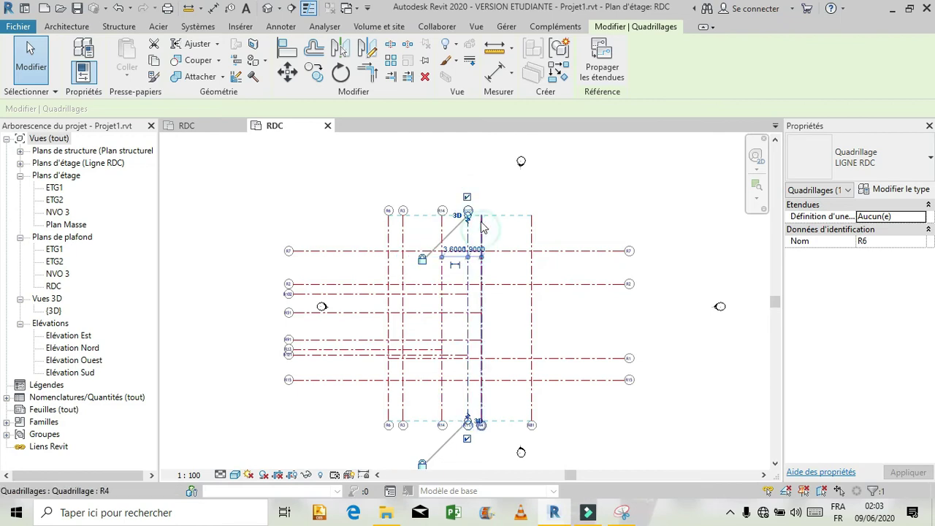
click(481, 204)
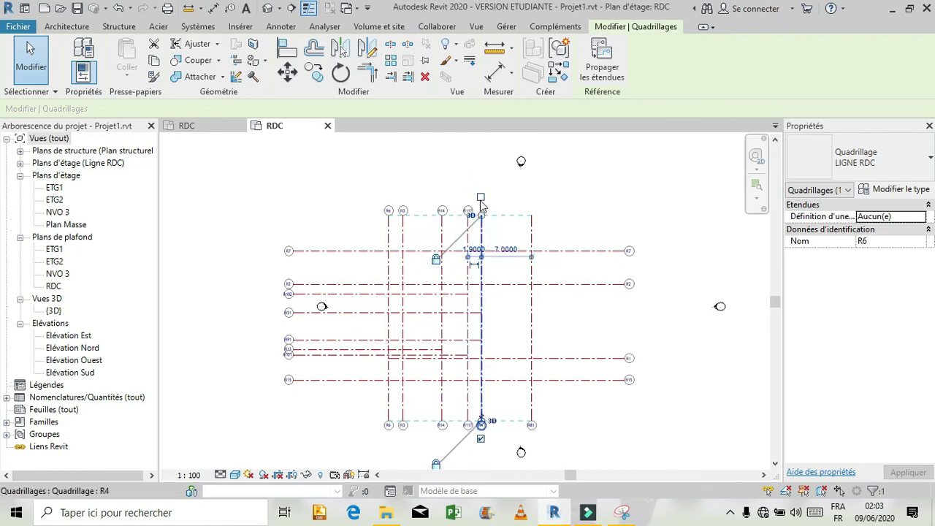
click(532, 237)
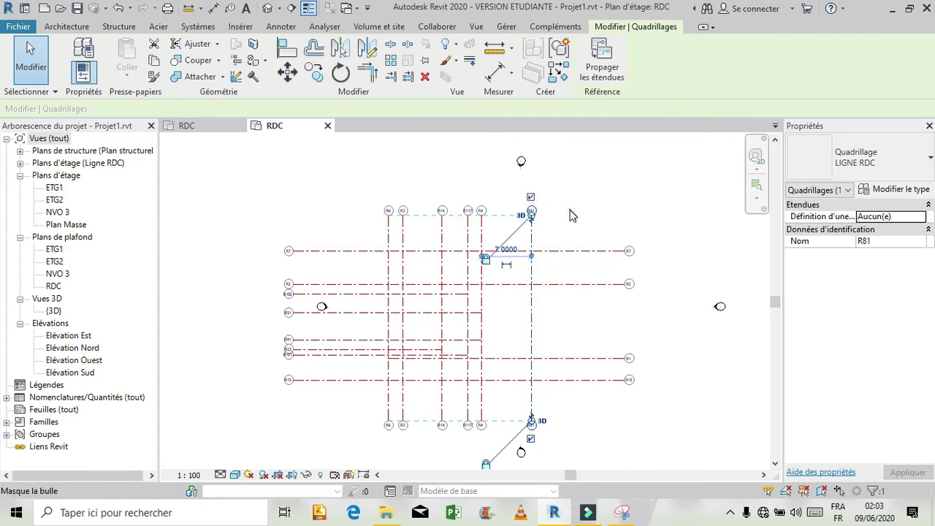
click(568, 209)
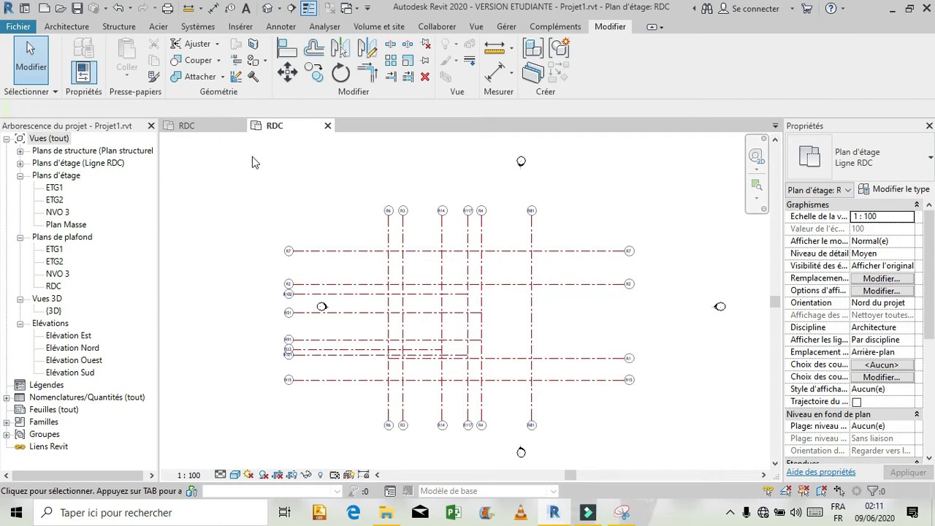
Switch to the RDC plan of the formation revit project and examine its grid layout and dimensions.
click(202, 123)
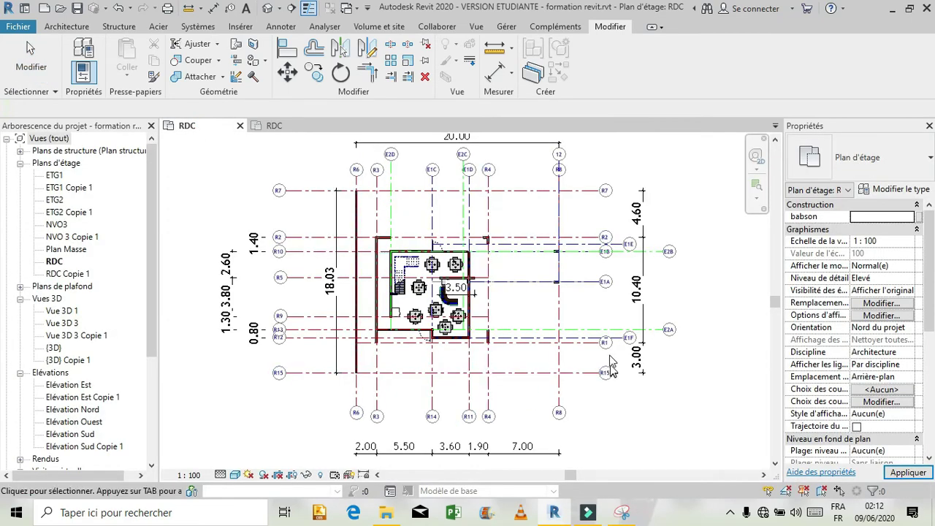
scroll(588, 234, up, 2)
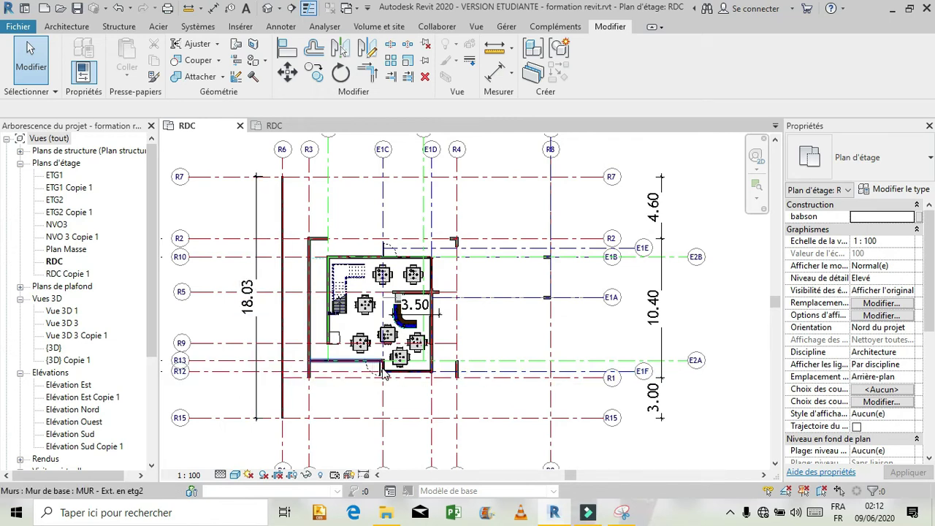
scroll(385, 373, down, 1)
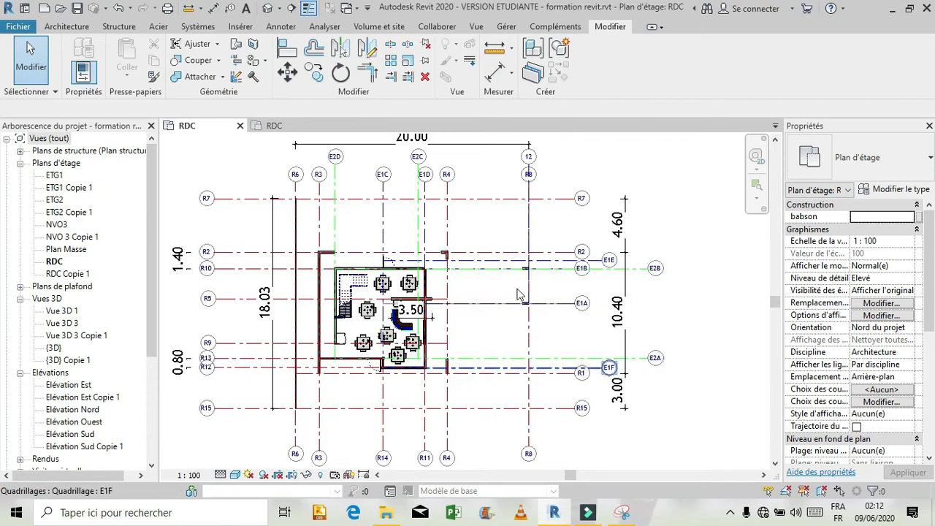
scroll(470, 340, down, 1)
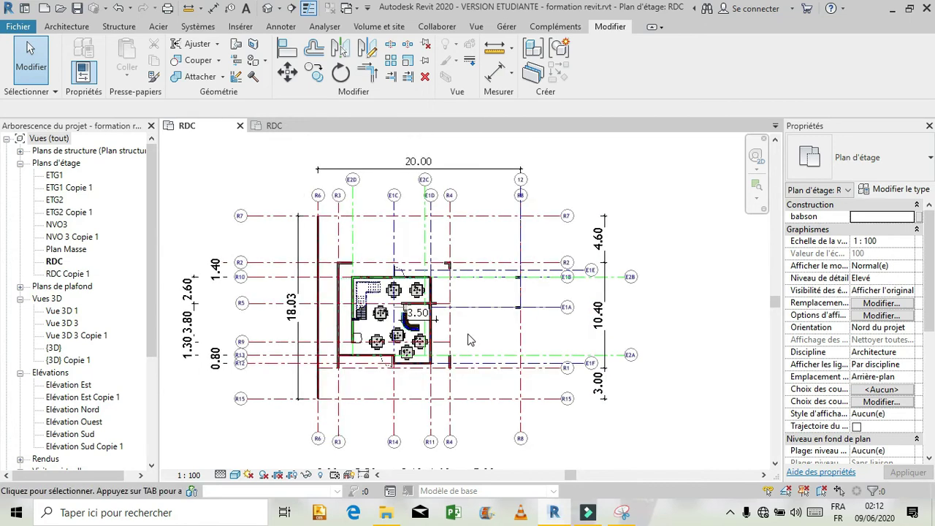
scroll(469, 339, down, 1)
click(583, 332)
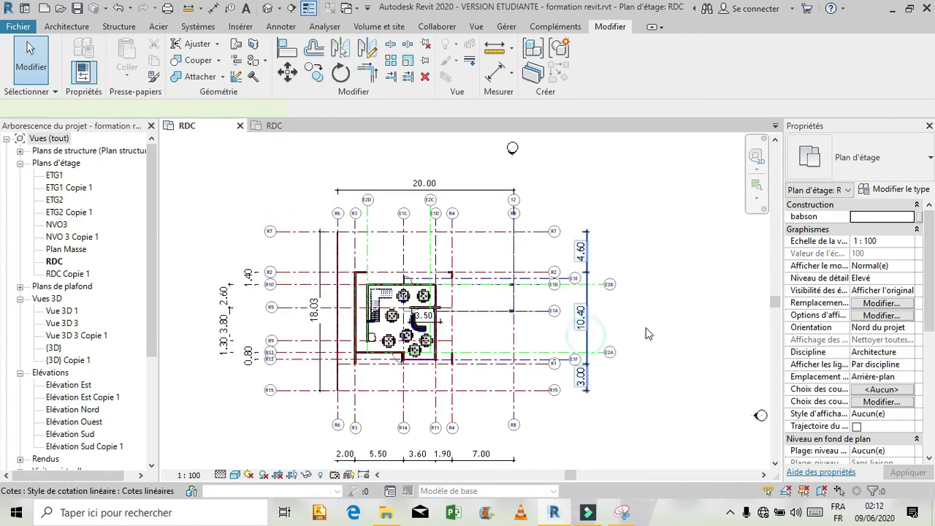
click(664, 360)
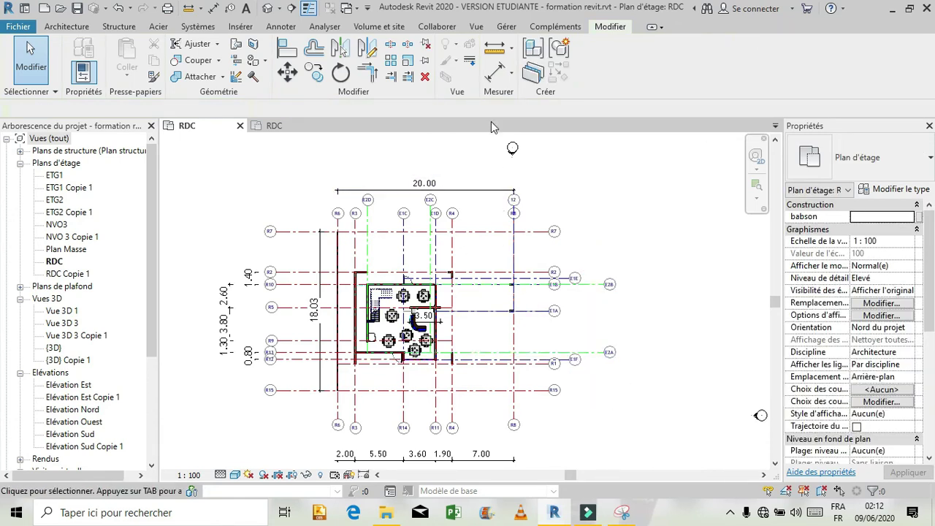
click(494, 70)
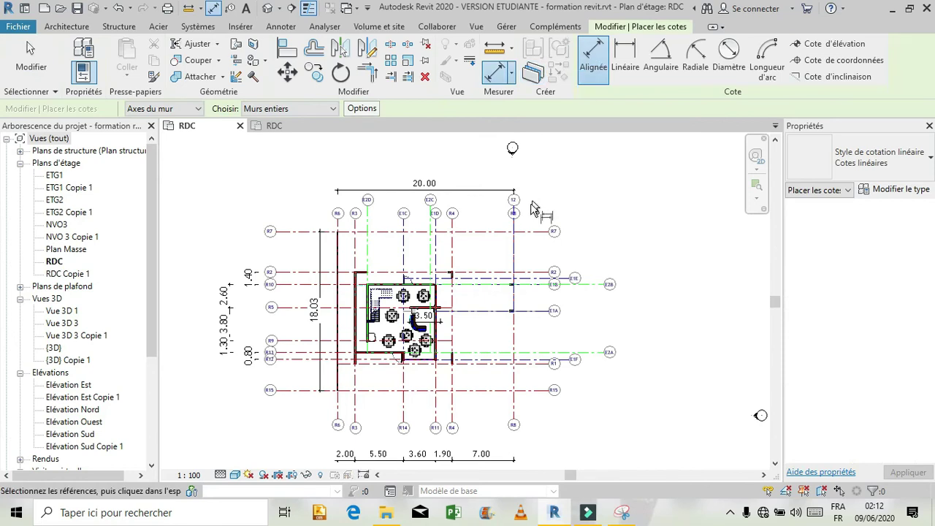
click(482, 282)
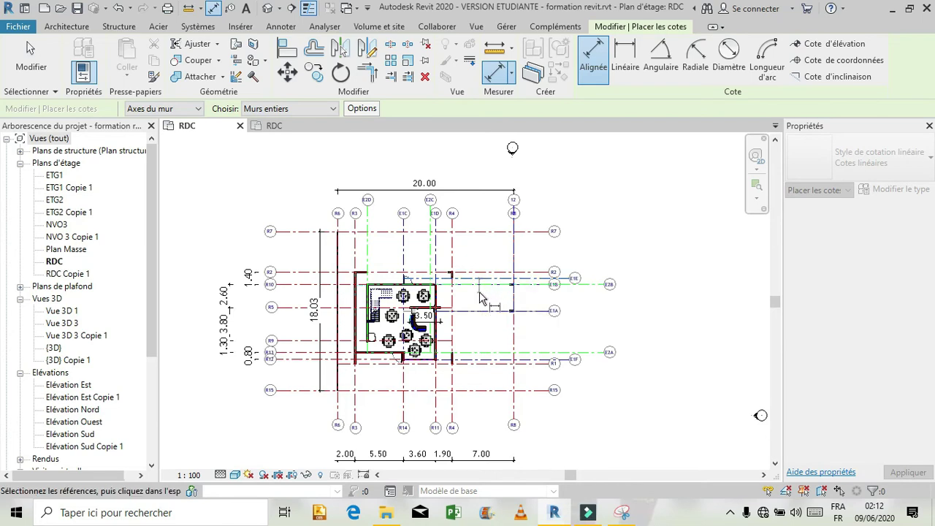
scroll(481, 296, up, 2)
scroll(479, 296, up, 5)
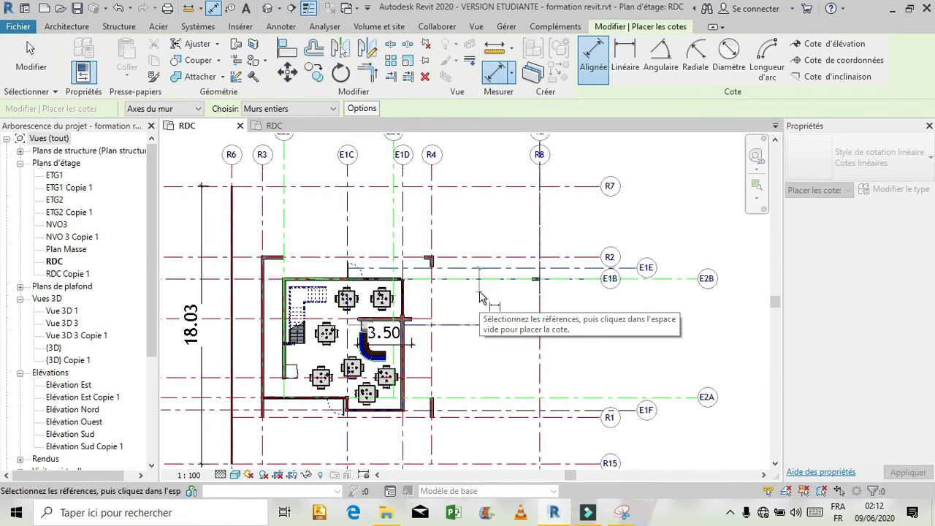
scroll(480, 295, up, 2)
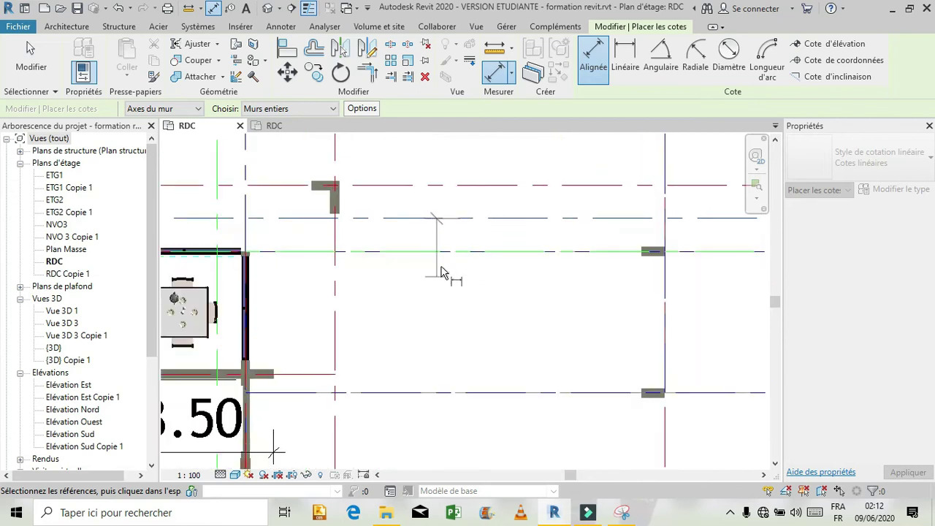
click(478, 252)
scroll(475, 195, down, 2)
scroll(475, 195, down, 3)
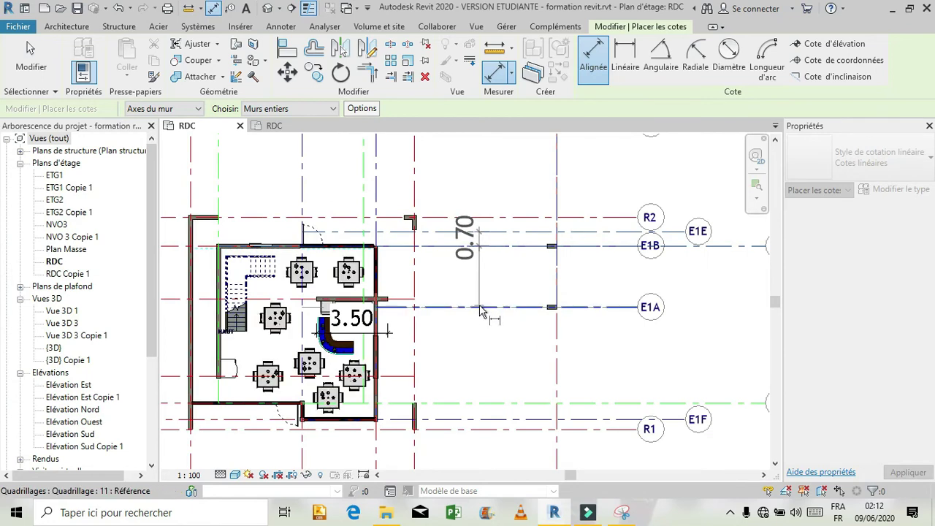
click(479, 309)
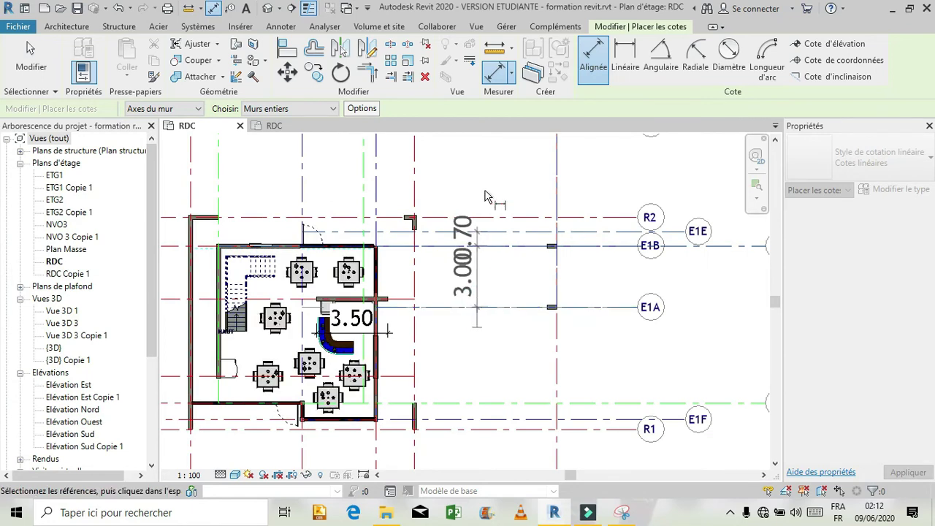
scroll(486, 195, down, 2)
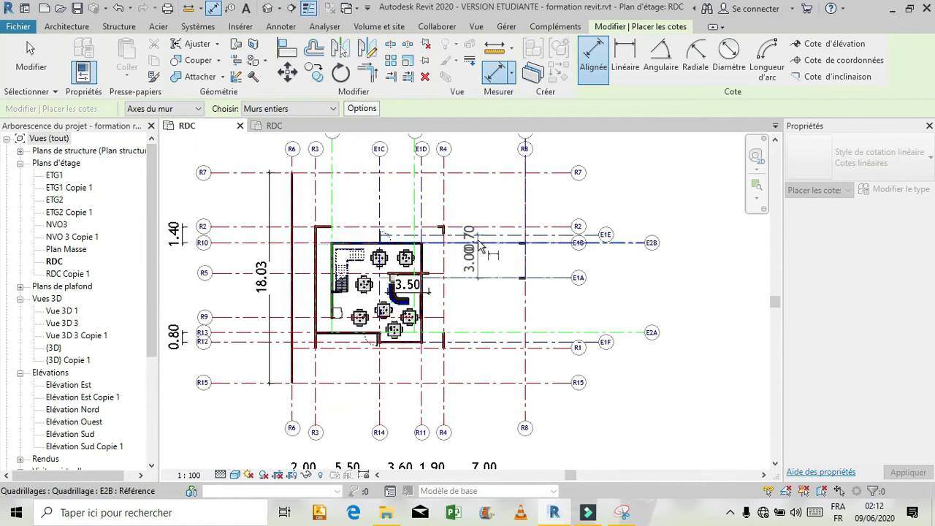
key(Escape)
key(Escape)
middle_drag(479, 247, 482, 282)
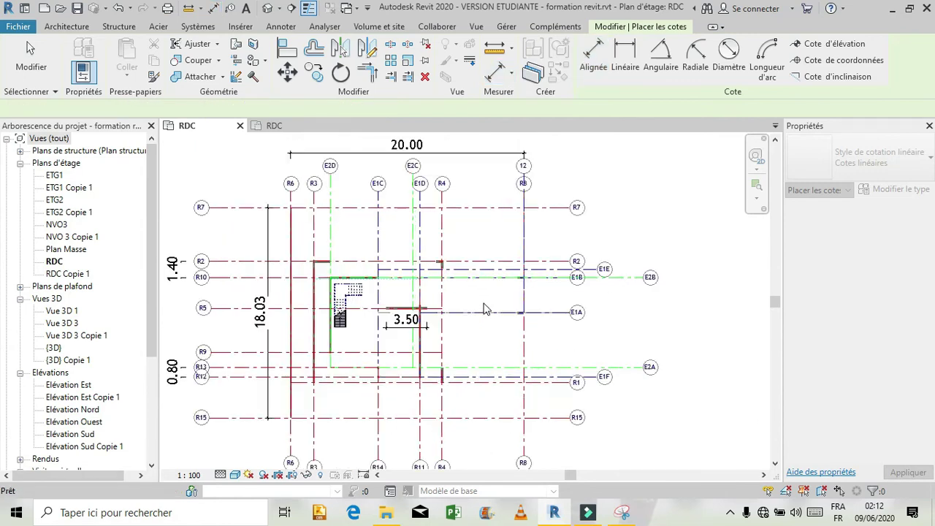
Add an aligned dimension between grid lines E1E and E1B, placed just beyond the E1E bubble.
scroll(482, 309, up, 2)
key(d)
key(i)
scroll(480, 307, up, 1)
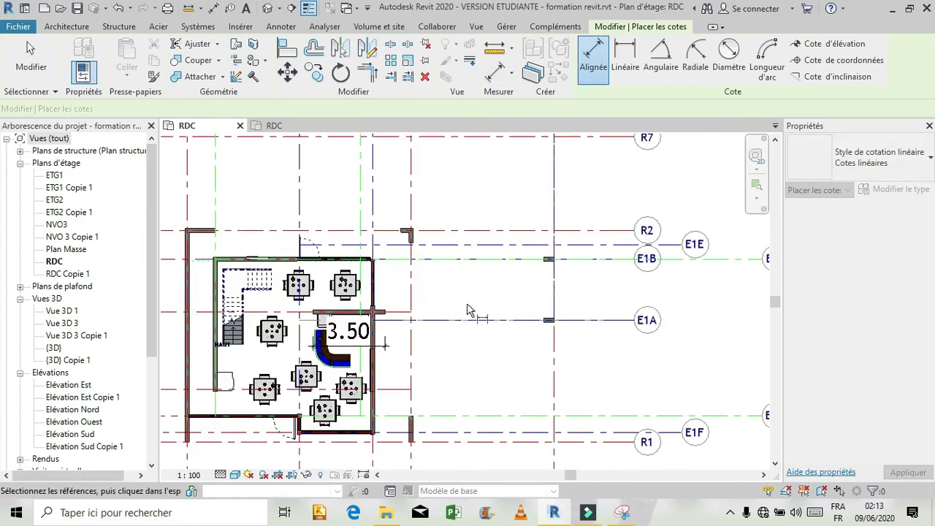
click(492, 246)
click(492, 259)
scroll(482, 281, down, 2)
scroll(475, 273, down, 2)
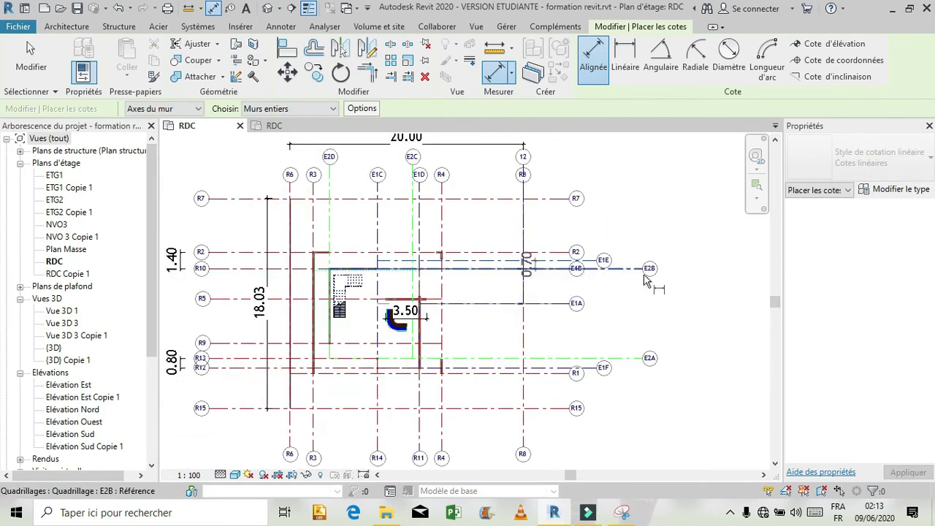
scroll(628, 271, up, 3)
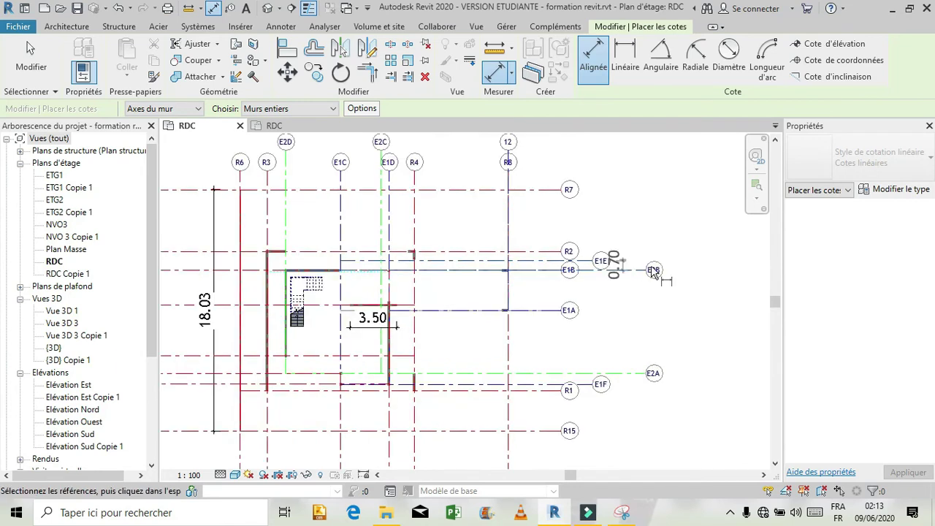
click(627, 270)
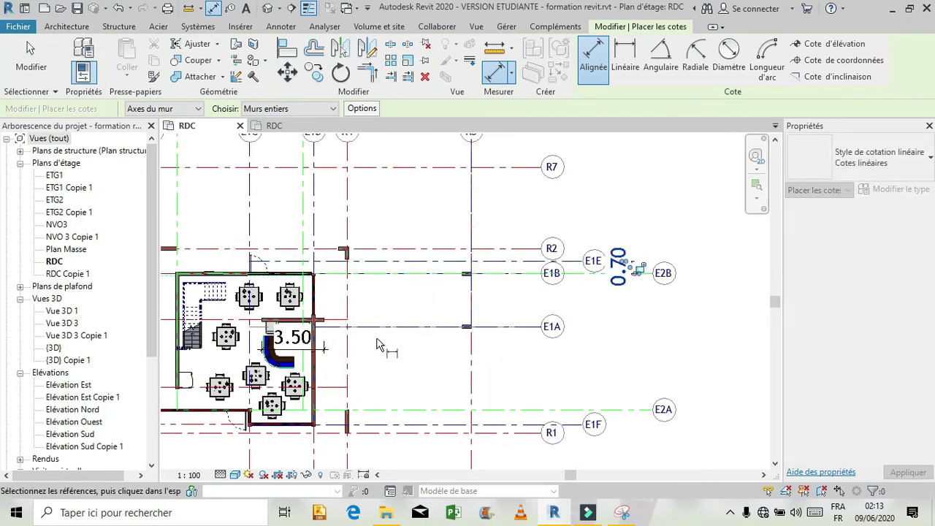
Add an aligned dimension between grid lines E1B and E1A, in the open area between R4 and R8.
click(411, 277)
click(418, 325)
click(422, 319)
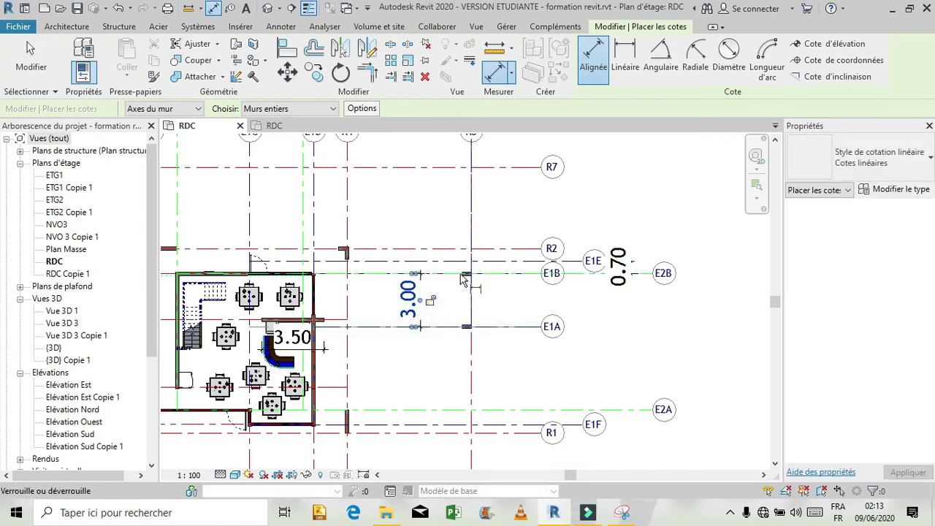
Add an aligned dimension between grid lines E1F and E1A between R4 and R8, and end the dimension command.
scroll(471, 269, down, 2)
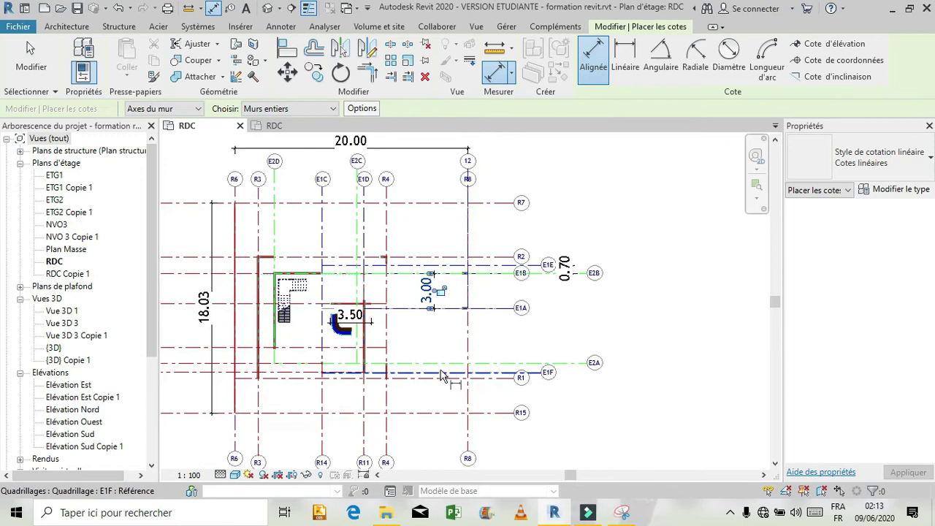
click(442, 376)
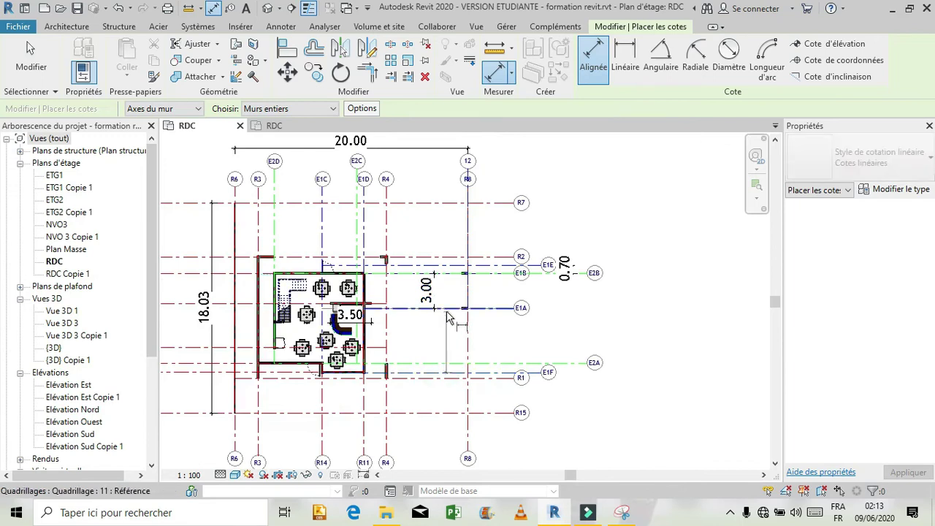
click(447, 313)
click(447, 329)
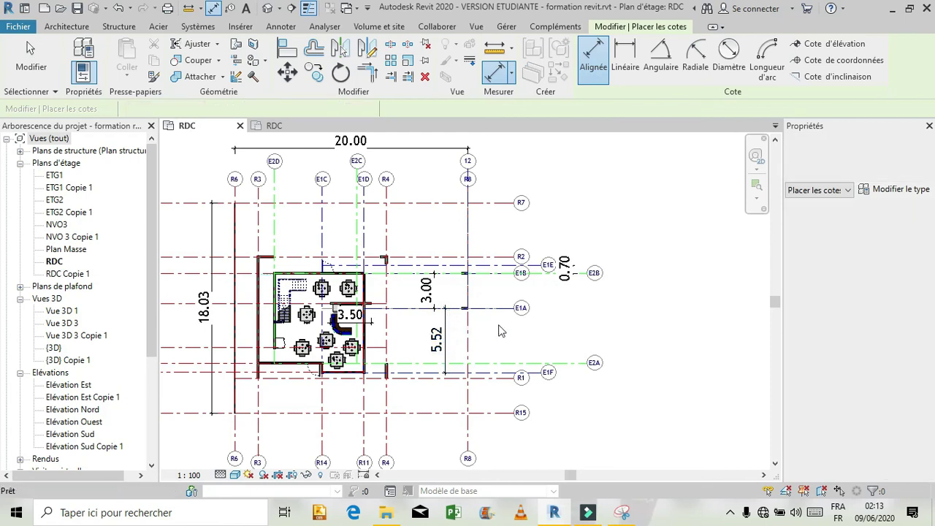
key(Escape)
key(Escape)
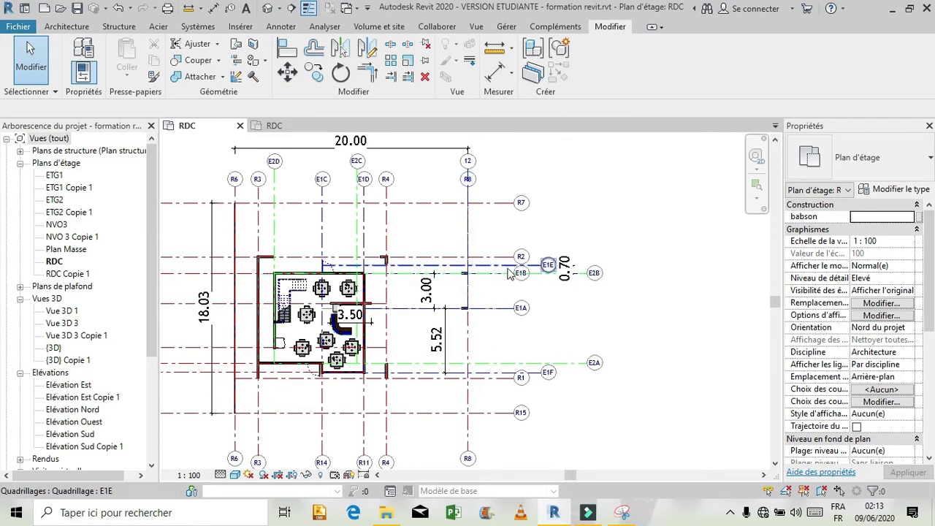
Return to Projet1's RDC plan and draw a horizontal LIGNE ETG1 grid line in line with R121, from R14 to beyond the R1 bubble.
click(279, 125)
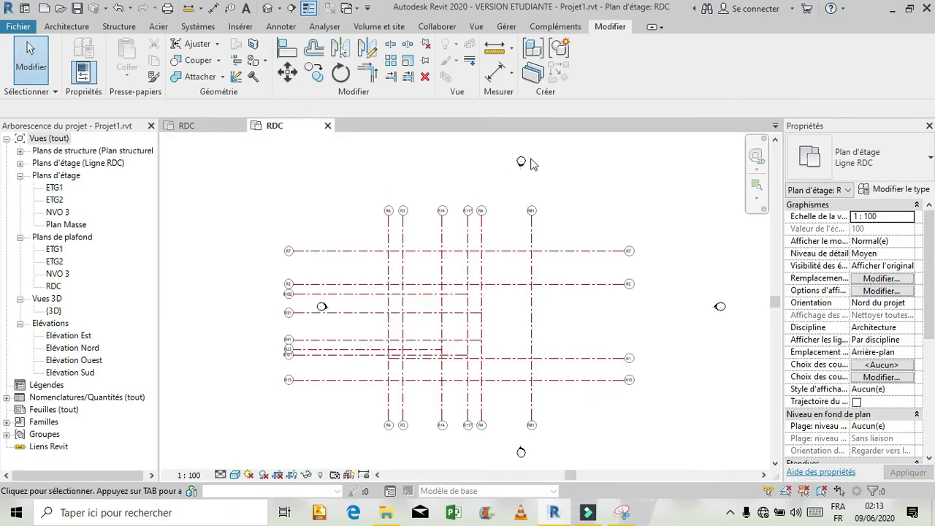
click(60, 26)
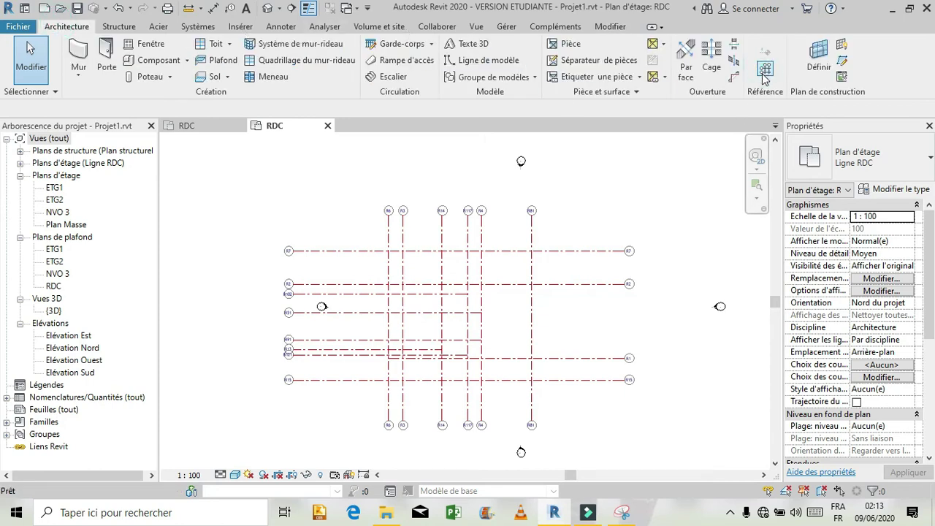
key(g)
key(r)
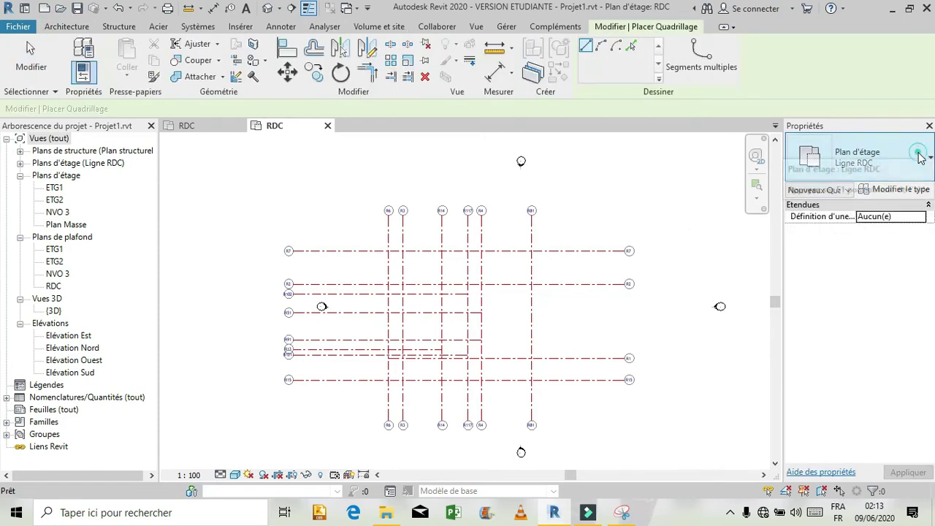
click(921, 158)
click(848, 307)
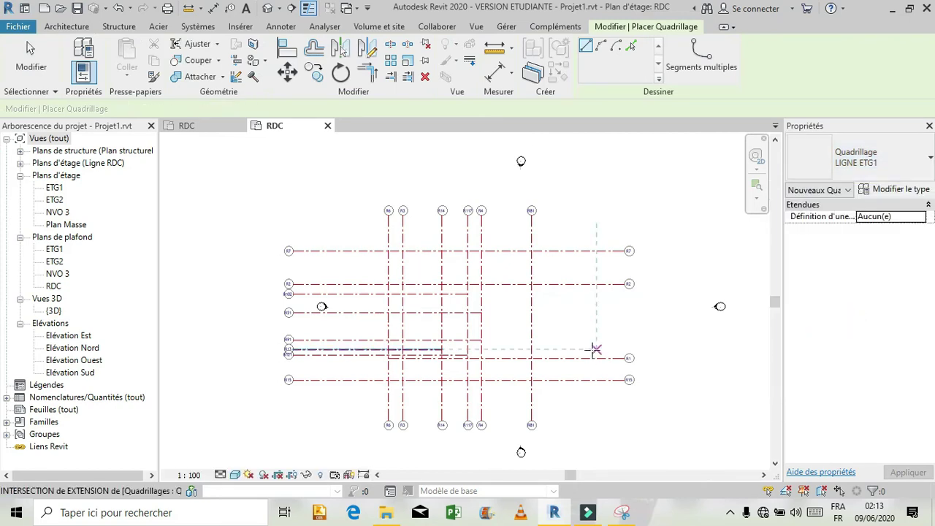
scroll(460, 410, up, 2)
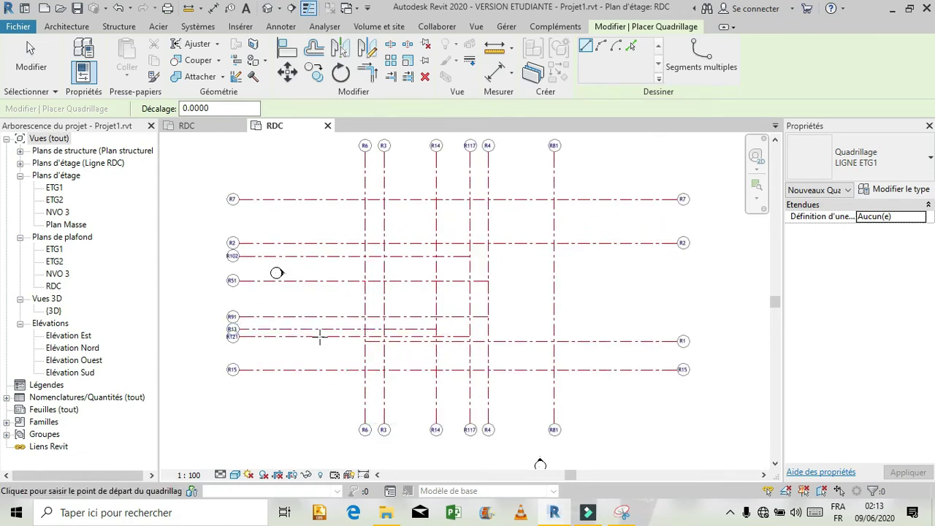
click(436, 336)
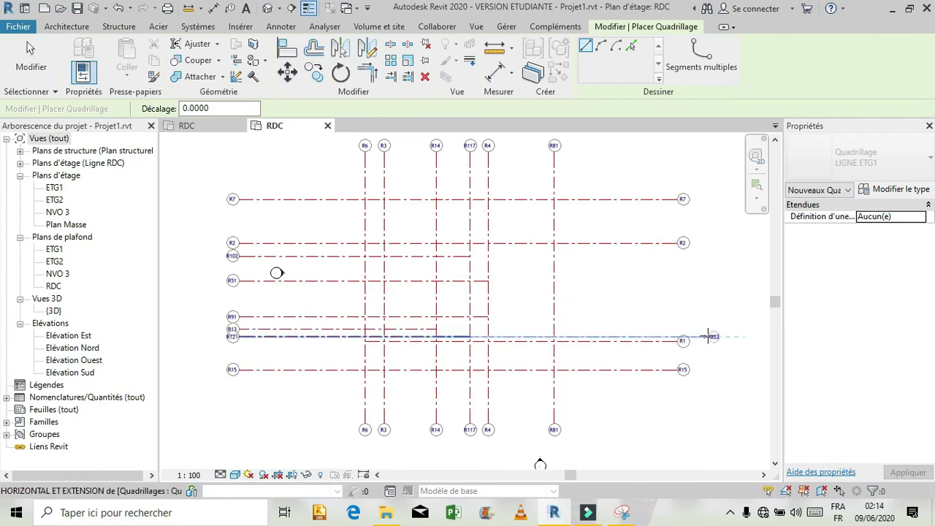
click(710, 336)
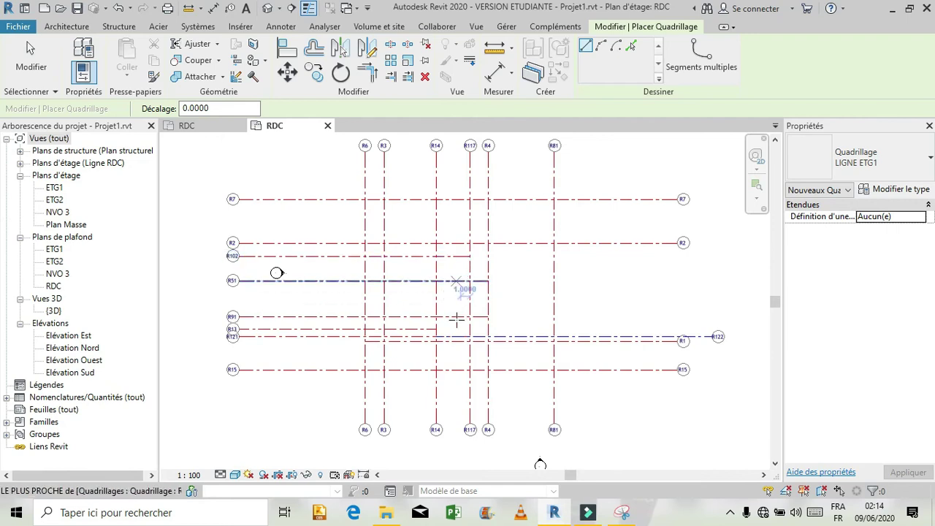
Draw three horizontal LIGNE ETG1 grid lines, between R91 and R51, R51 and R102, and R2 and R7, ending in line with R122's bubble.
click(456, 296)
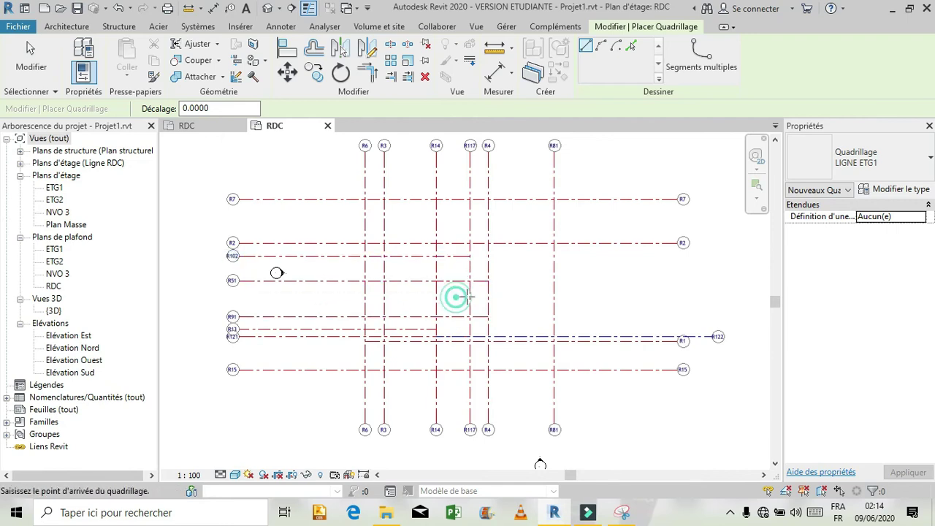
click(712, 297)
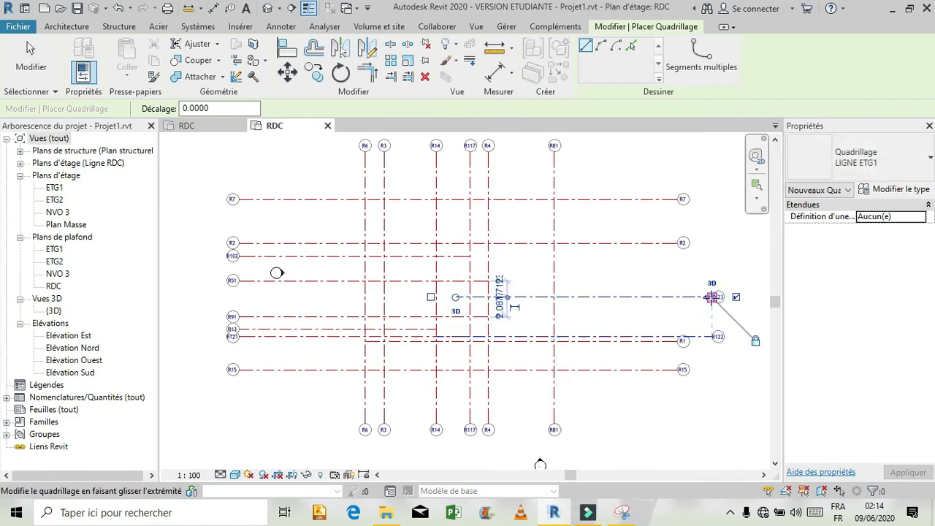
click(464, 267)
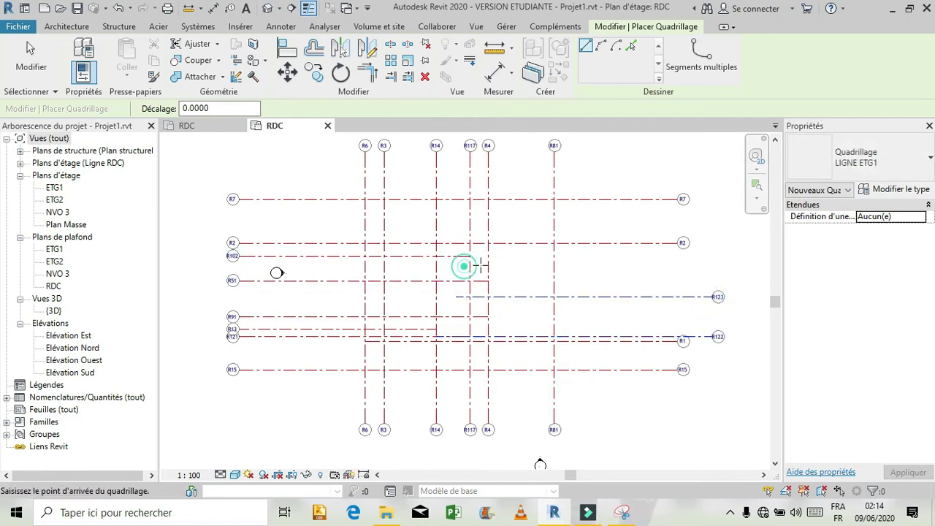
click(711, 265)
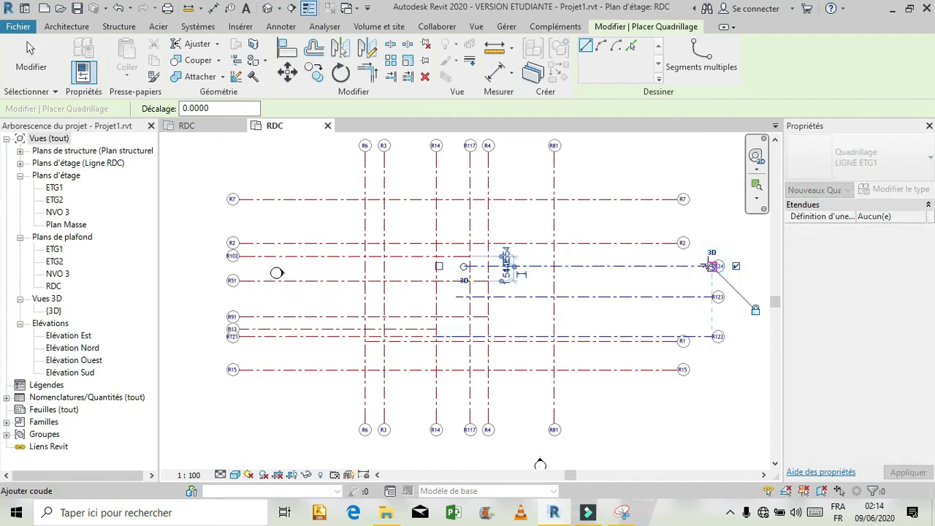
click(480, 221)
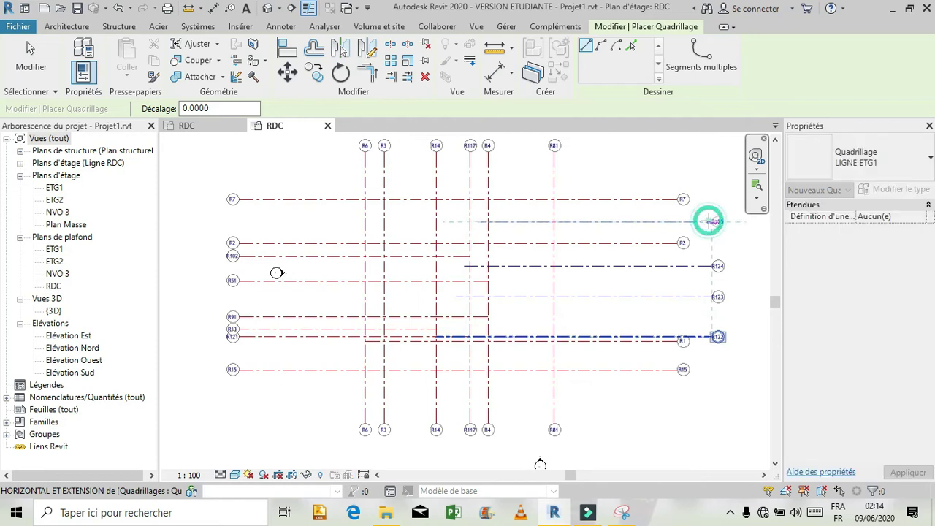
click(708, 221)
key(Escape)
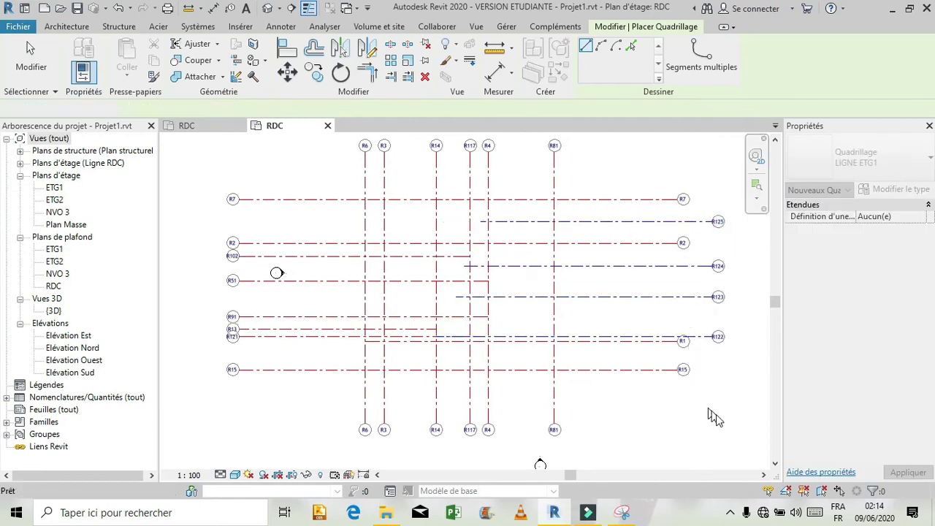
key(Escape)
Add an aligned dimension between grid lines R125 and R124, placed beyond their bubbles.
scroll(507, 296, down, 2)
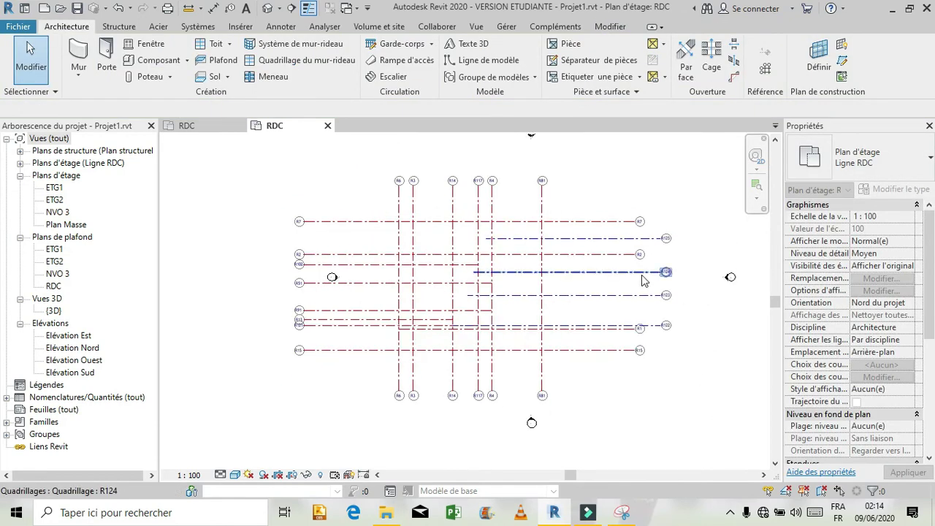
scroll(729, 256, up, 3)
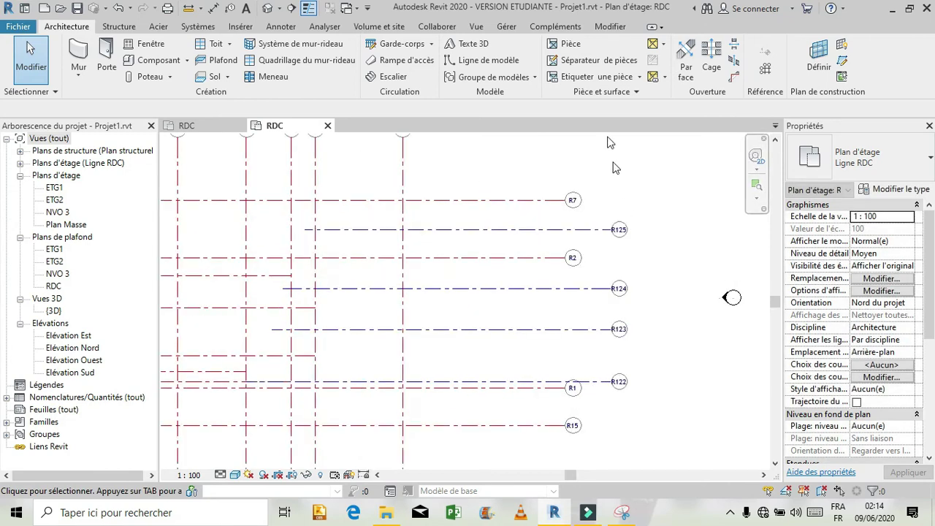
click(609, 27)
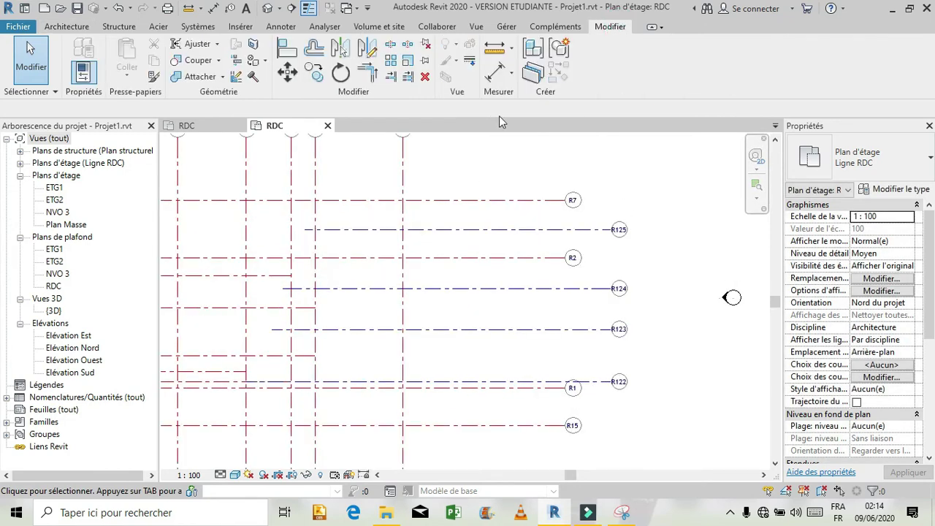
click(493, 69)
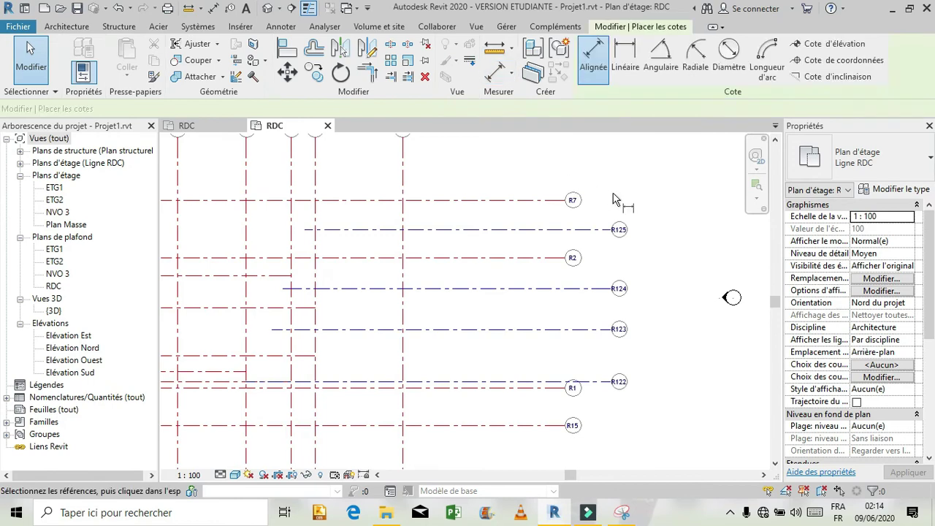
click(595, 229)
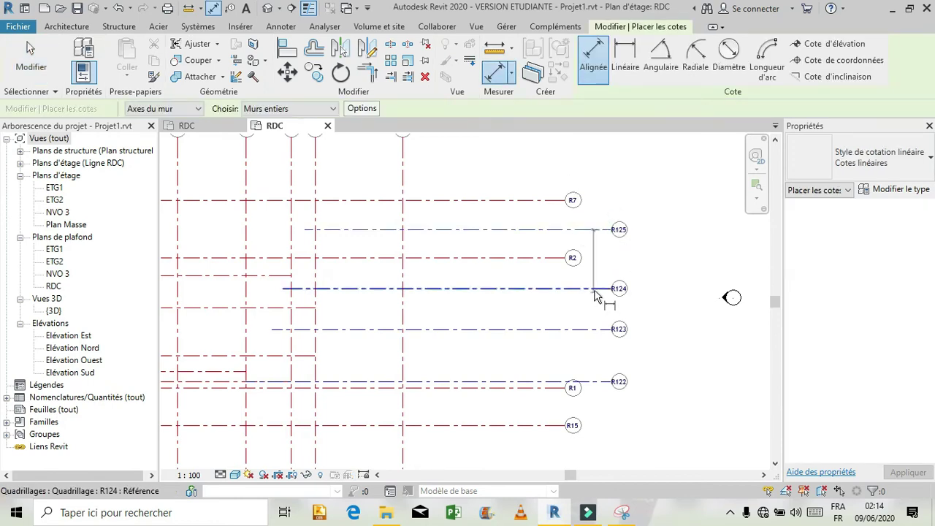
click(595, 290)
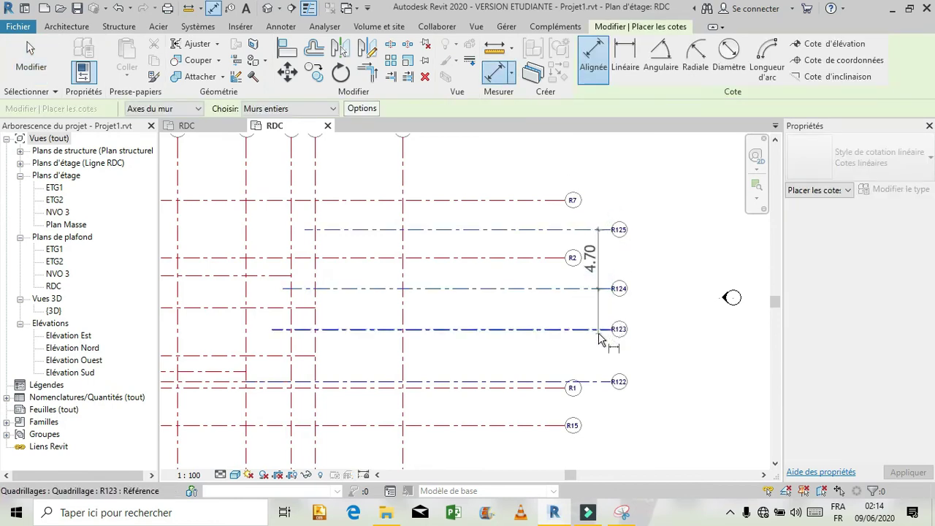
click(667, 271)
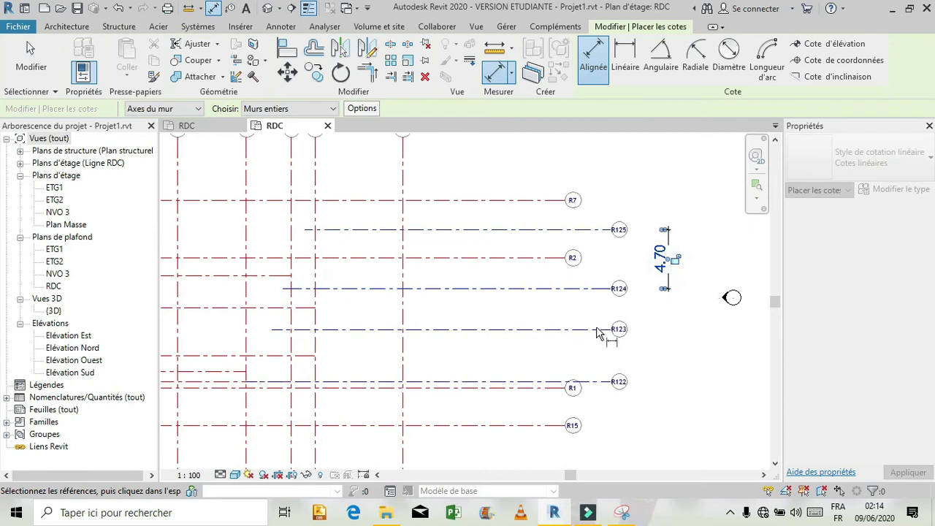
Add aligned dimensions between grid lines R124 and R123 and between R123 and R122, and end the dimension command.
click(596, 288)
click(595, 329)
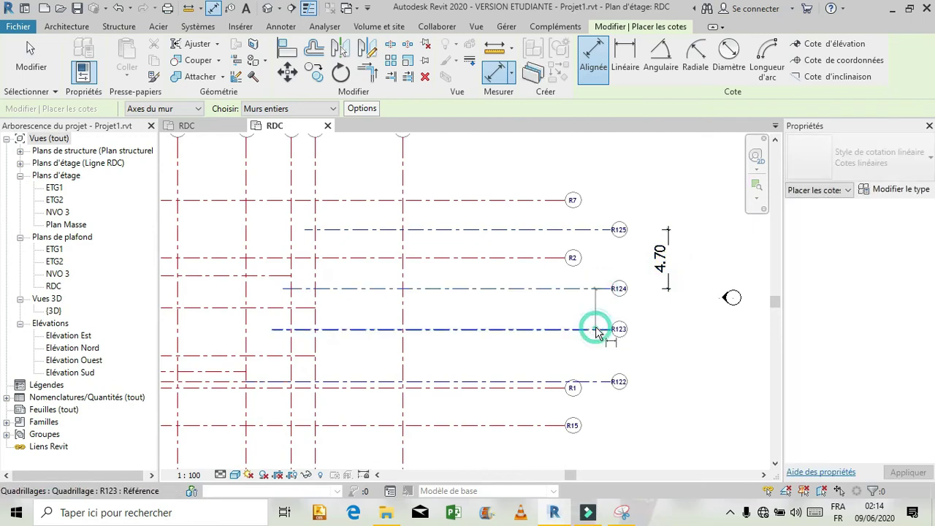
click(596, 315)
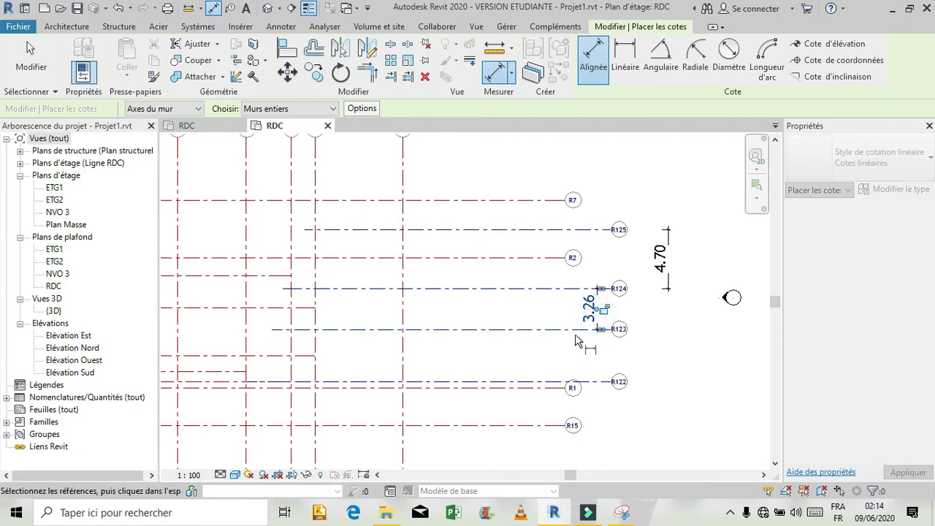
click(562, 329)
click(545, 382)
click(549, 367)
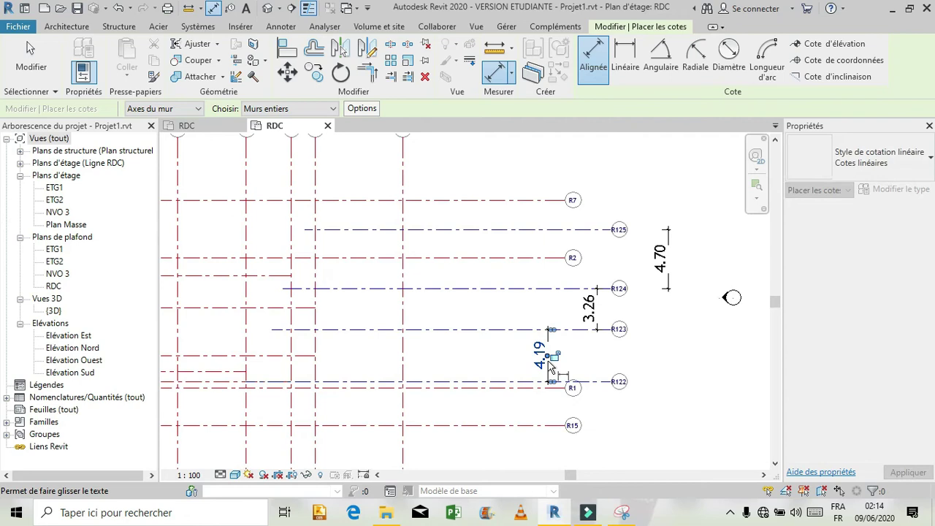
key(Escape)
key(Escape)
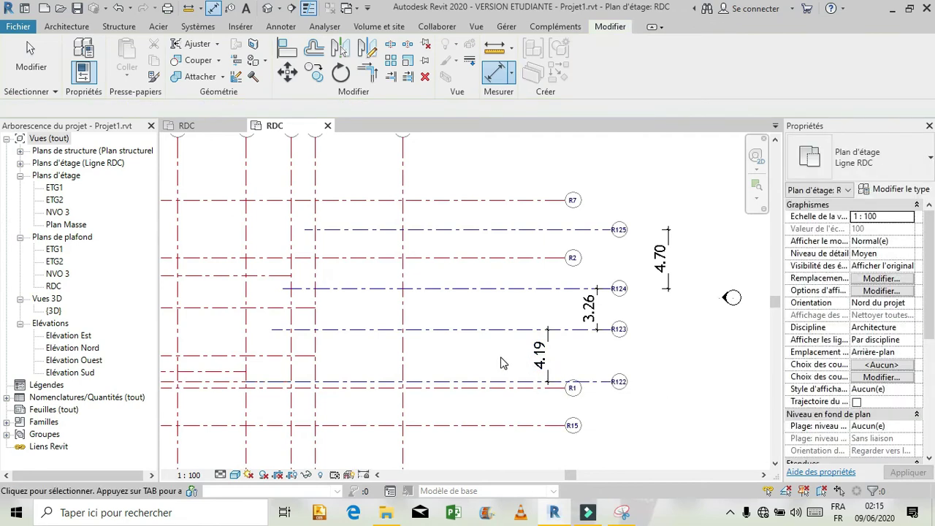
Switch to the reference project's RDC plan, take a new Outil Capture d'écran snip of its dimensioned grid, and minimise the capture.
click(186, 127)
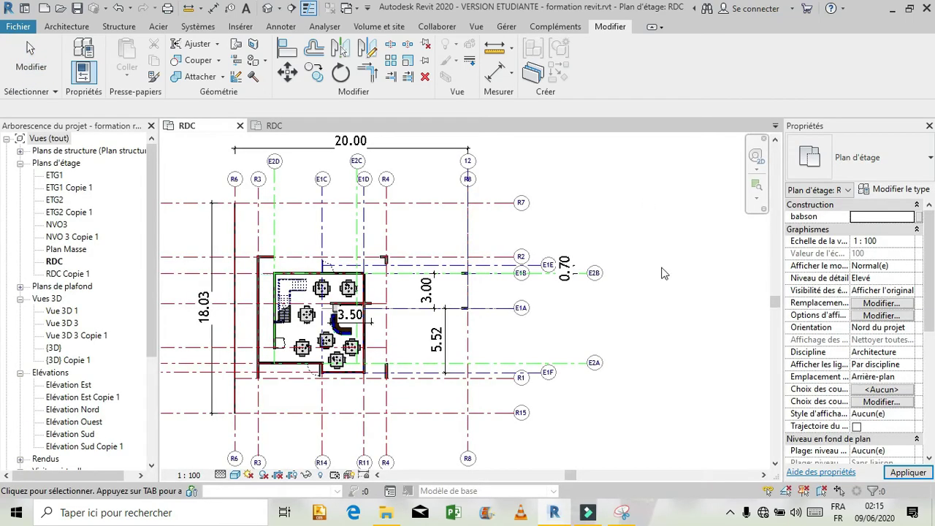
click(622, 512)
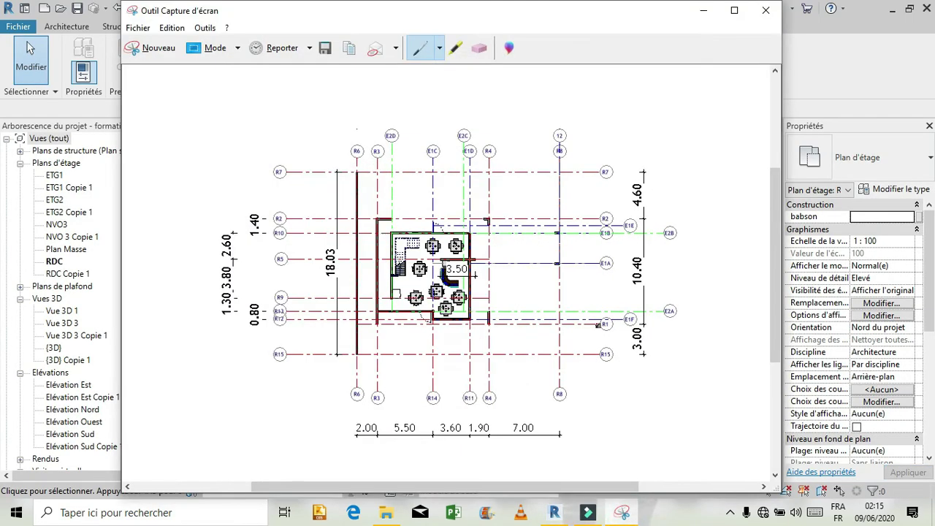
click(165, 51)
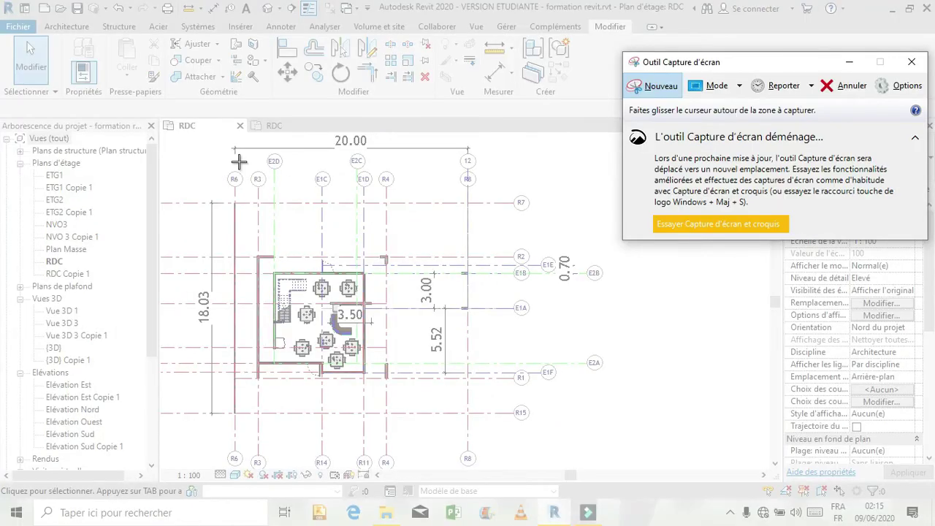
drag(184, 159, 689, 459)
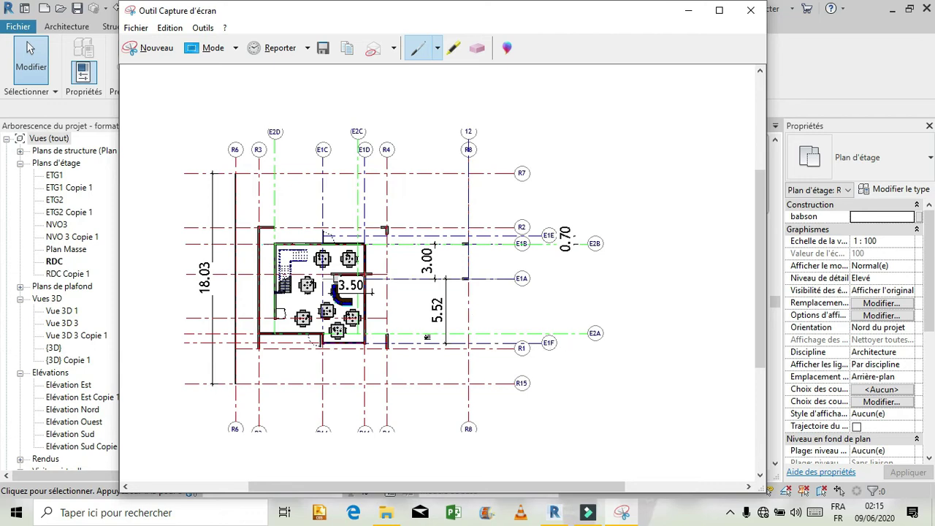
click(689, 10)
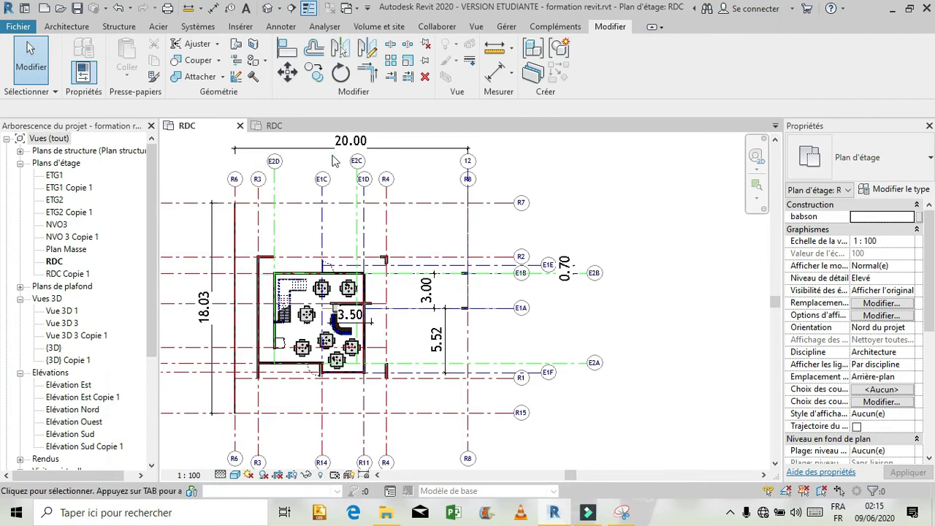
Return to Projet1's RDC plan and move grid line R123 by setting its distance from R122 to 5.52.
click(287, 125)
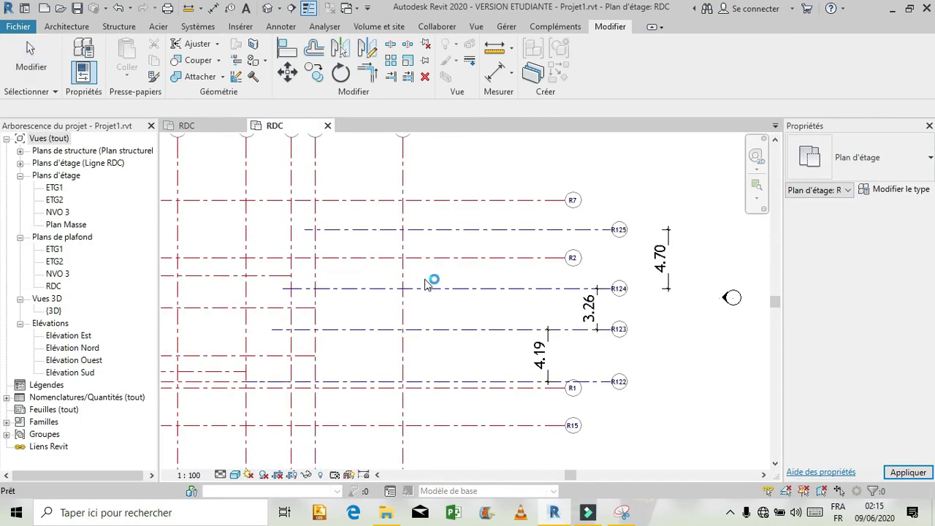
click(564, 330)
click(567, 331)
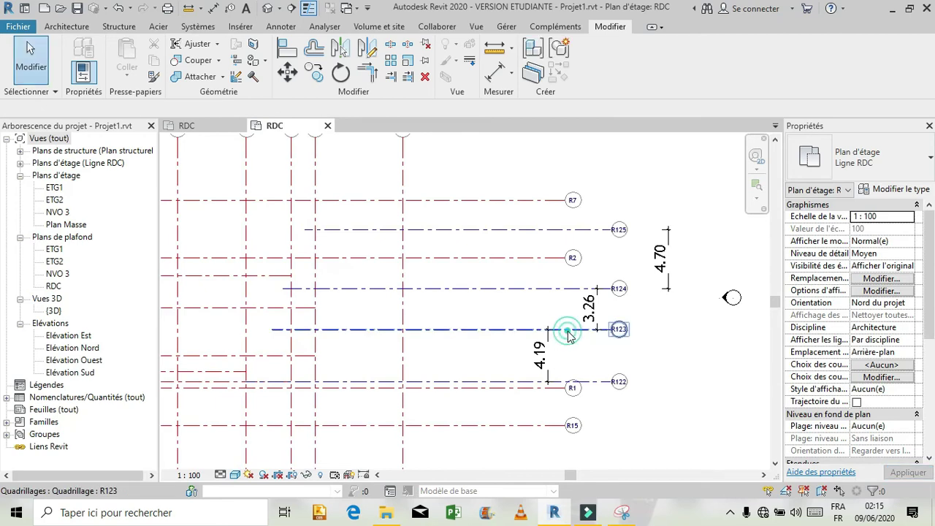
click(569, 333)
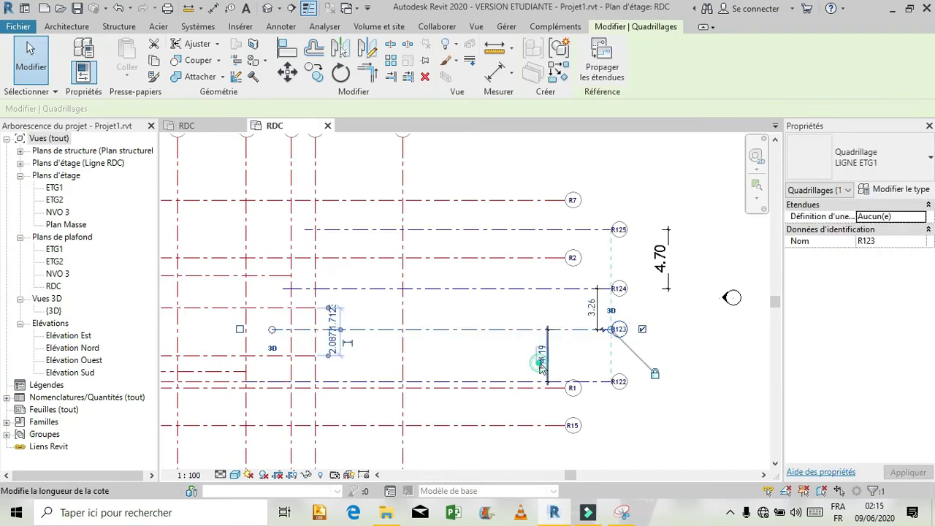
click(542, 361)
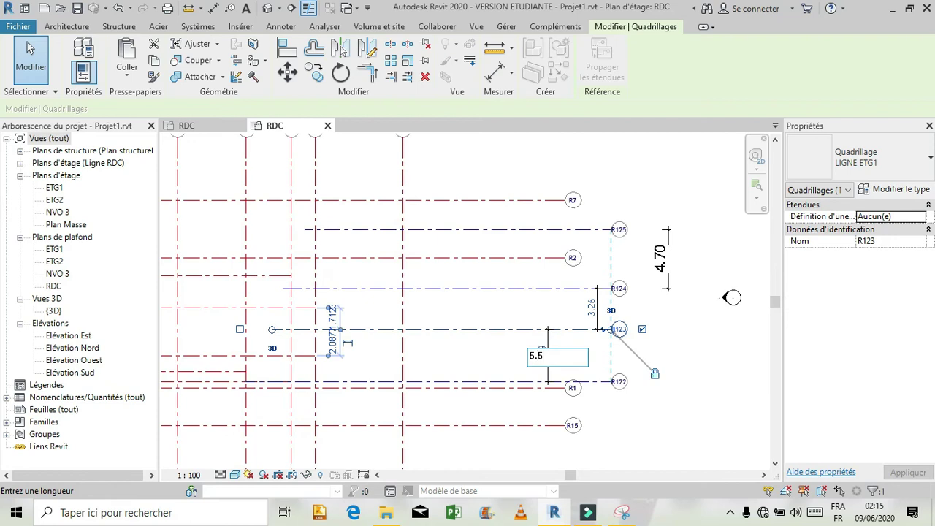
text(5.52)
key(Return)
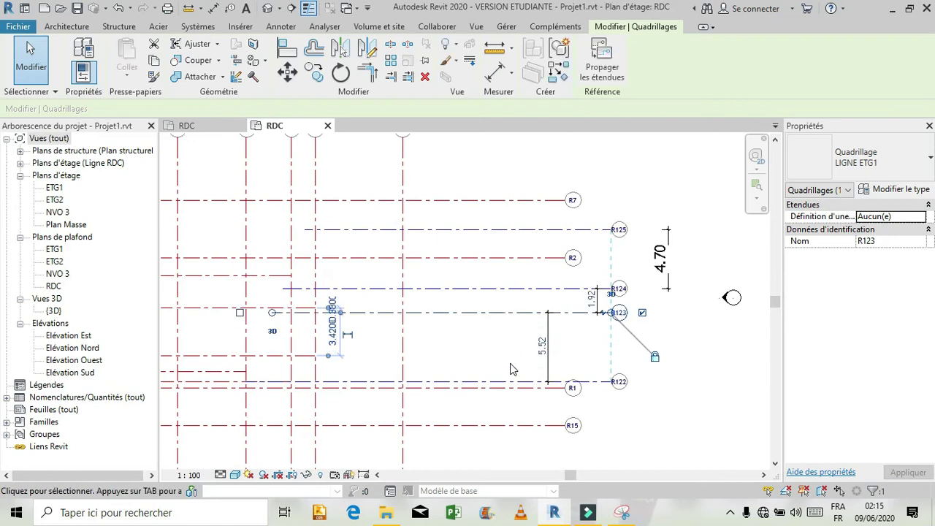
click(640, 423)
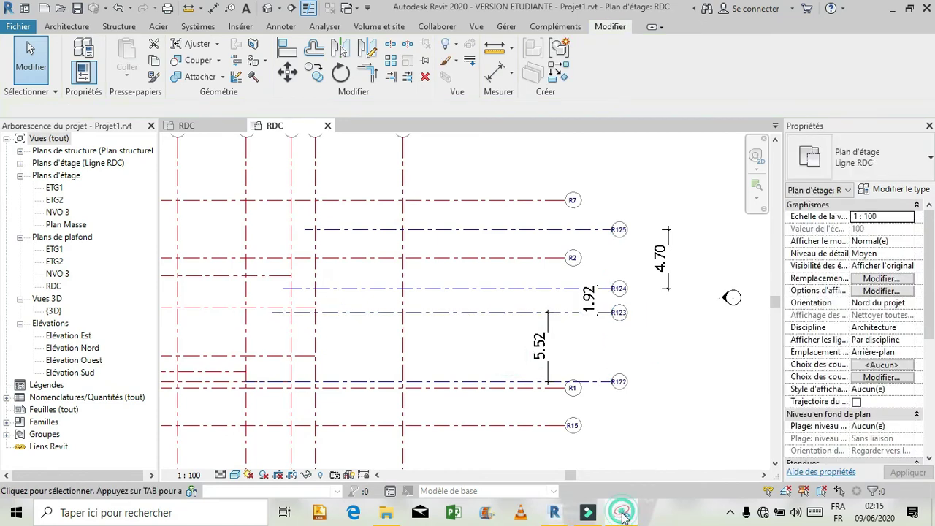
Check the reference capture and move grid line R124 by setting its distance from R123 to 3.00.
click(622, 512)
click(621, 512)
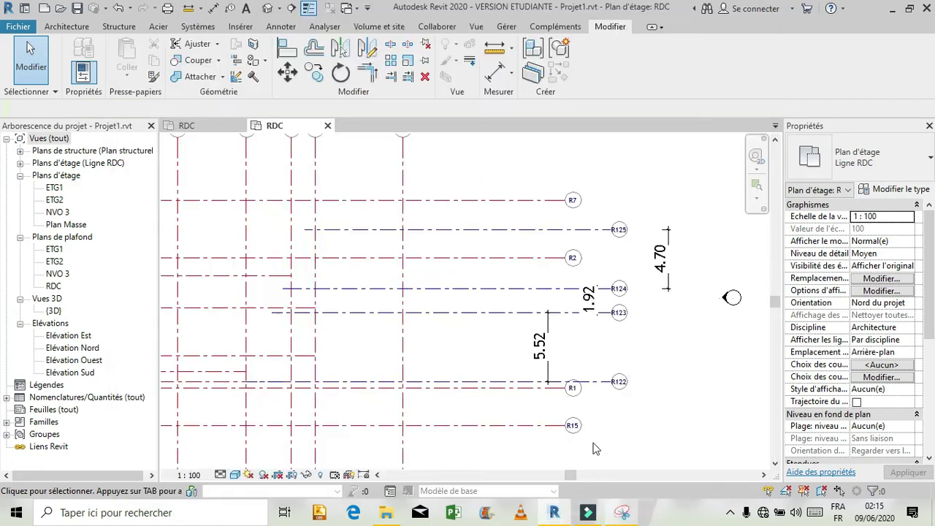
click(558, 293)
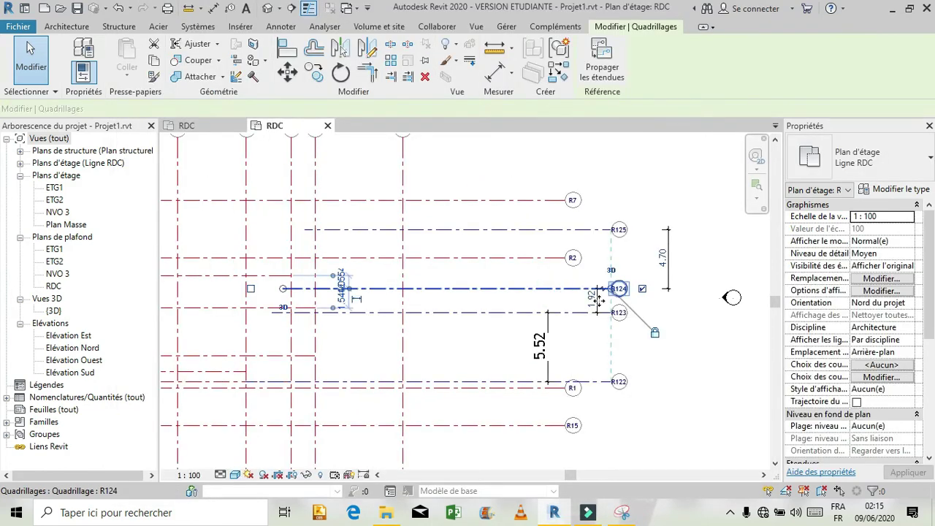
click(592, 298)
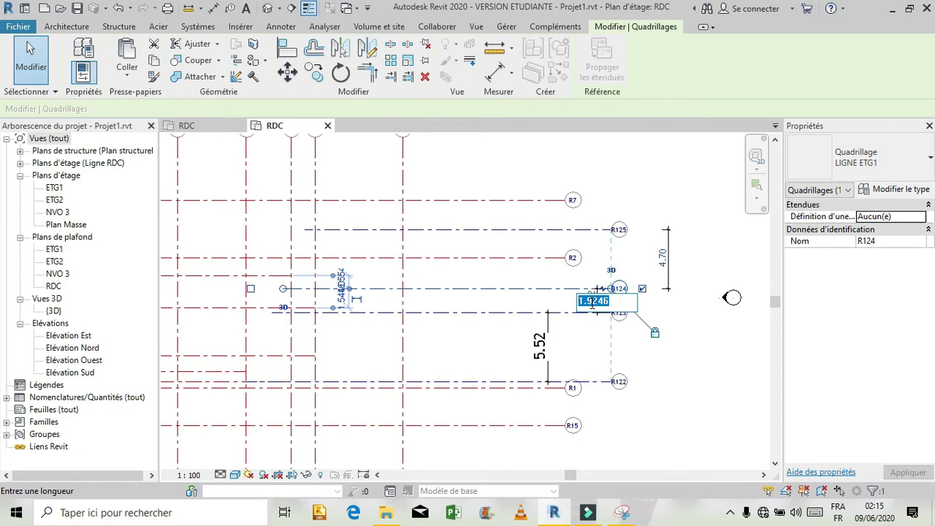
key(Return)
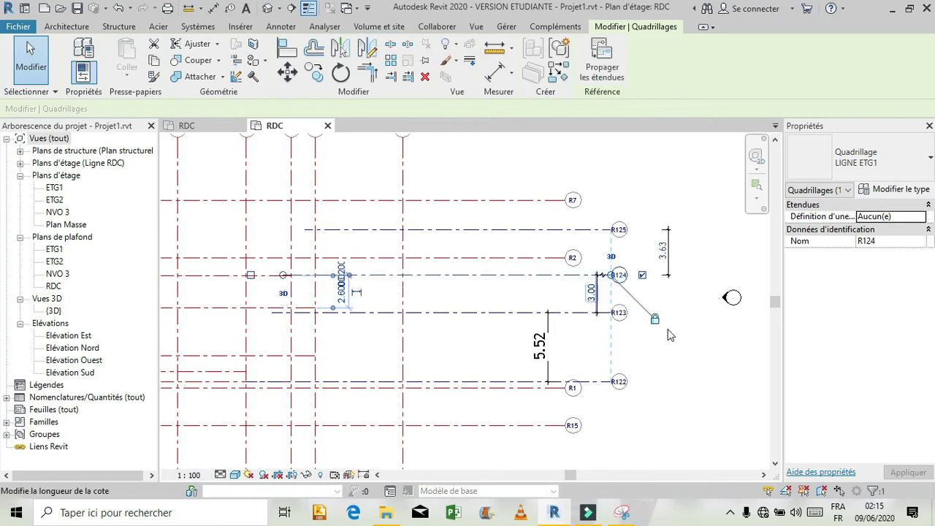
click(690, 367)
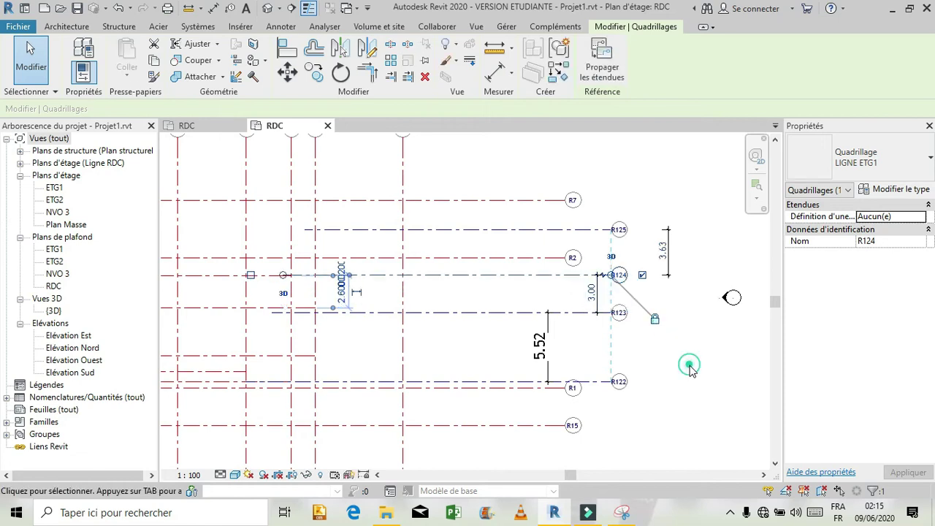
Check the reference capture and move grid line R125 by setting its distance from R124 to 0.70.
click(584, 230)
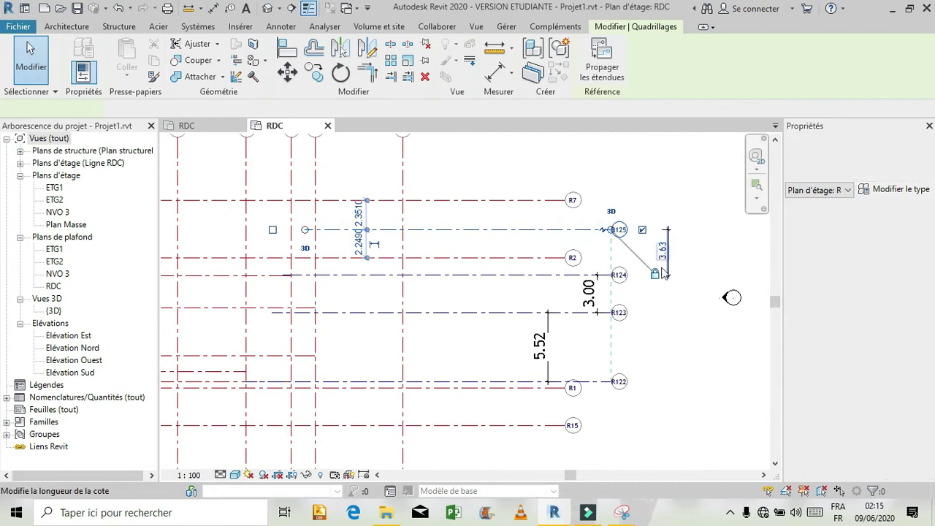
click(626, 511)
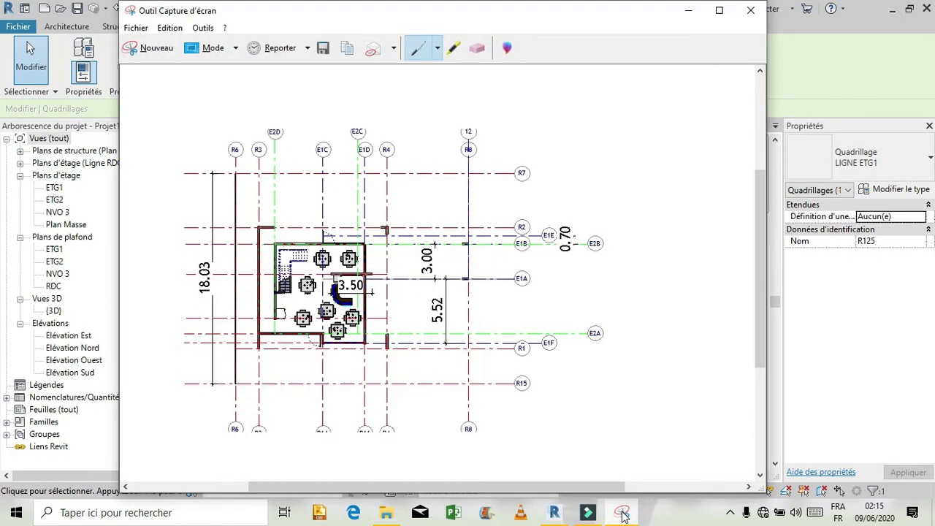
click(625, 511)
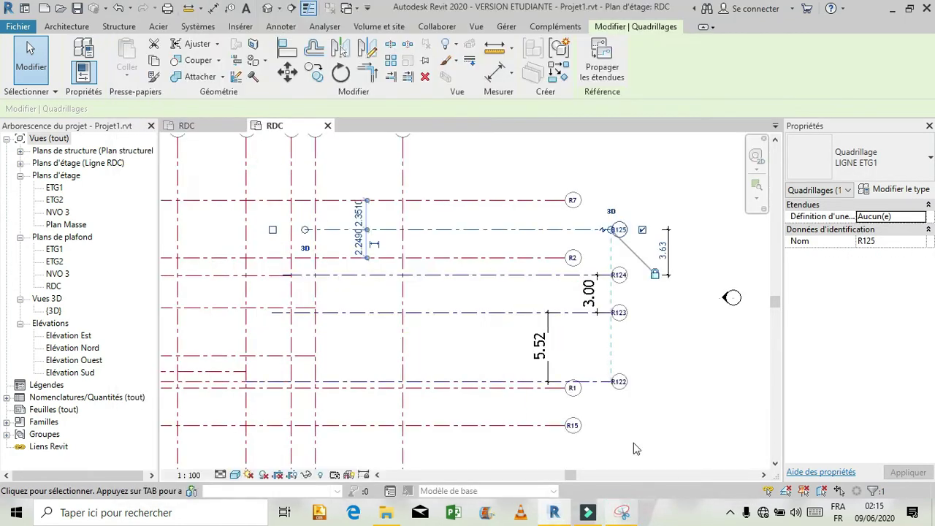
click(663, 251)
text(0.70)
key(Return)
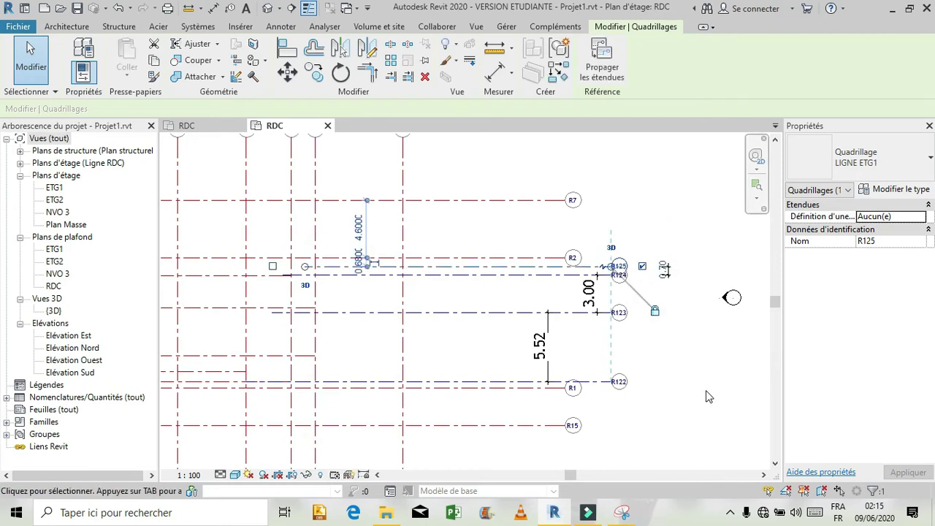
click(698, 404)
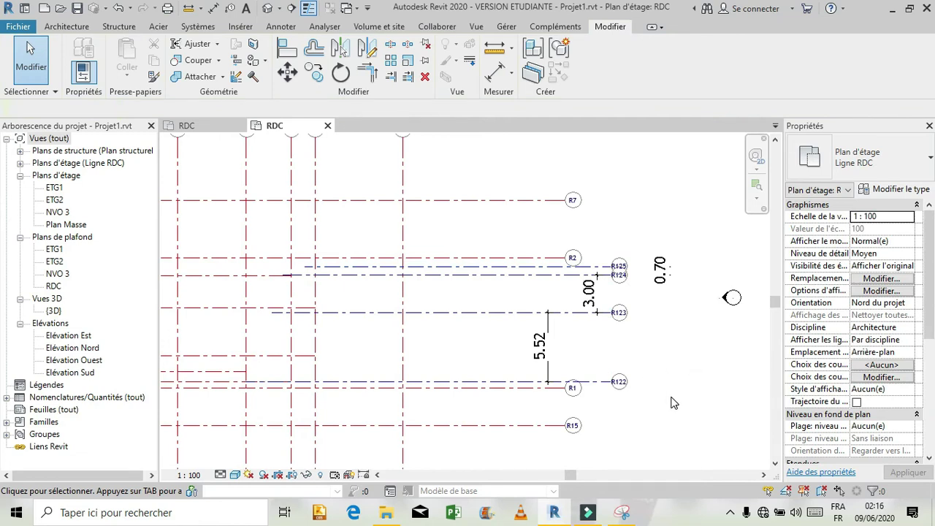
Delete the 5.52, 3.00 and 0.70 dimensions between the ETG1 grid lines R122 to R125.
click(552, 374)
key(Delete)
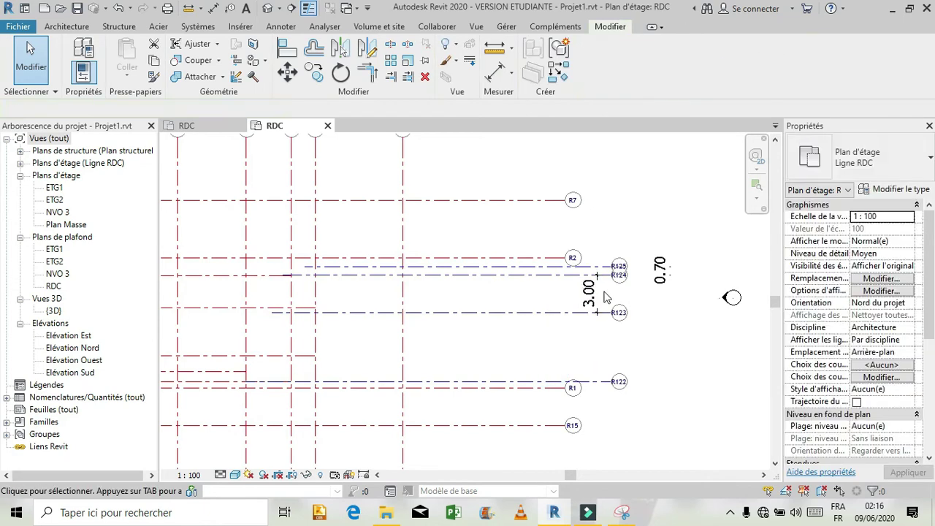
click(598, 302)
key(Delete)
click(671, 278)
key(Delete)
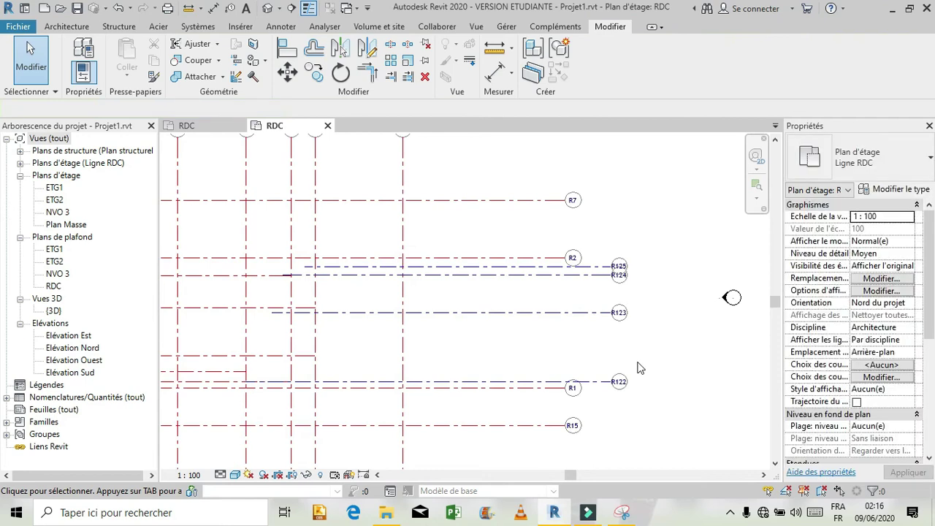
Unlink the head end of grid line R122 and extend it outward, well past the R1 grid head.
click(595, 384)
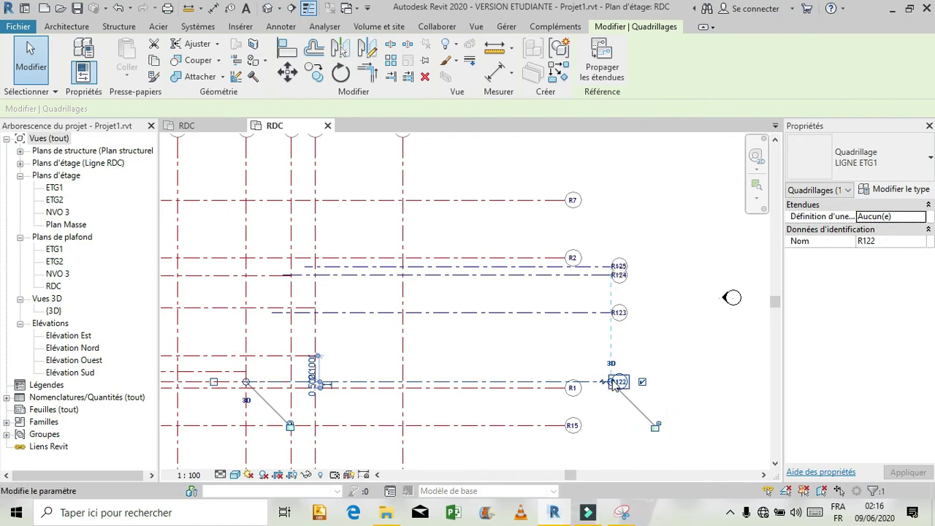
drag(614, 385, 670, 381)
click(695, 296)
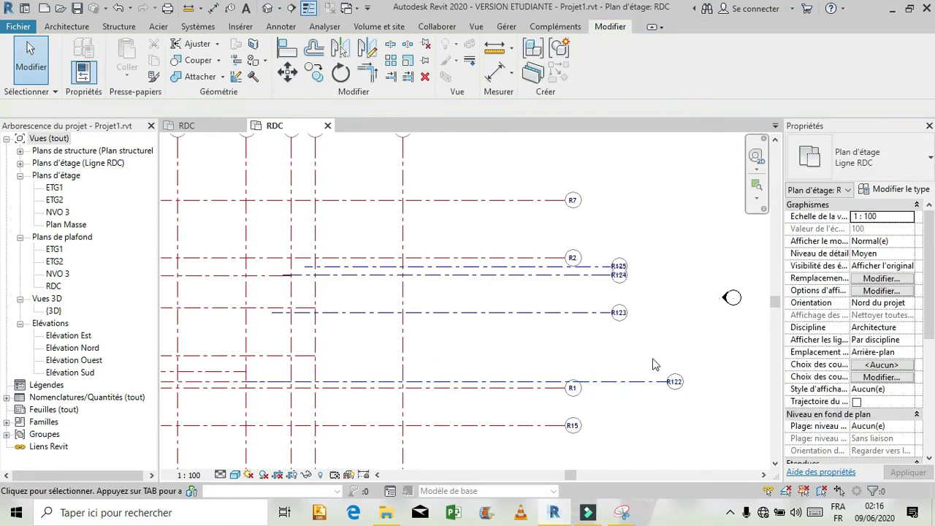
click(592, 313)
click(657, 357)
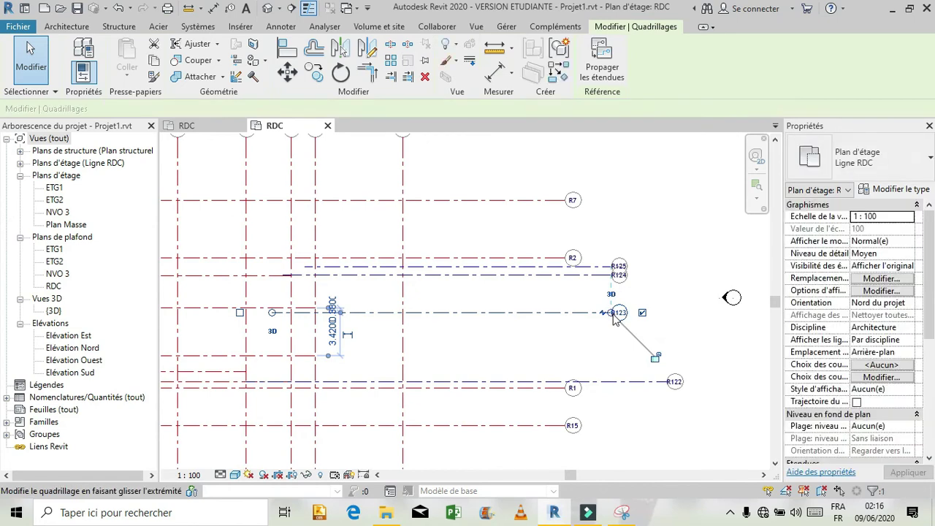
click(614, 313)
click(643, 336)
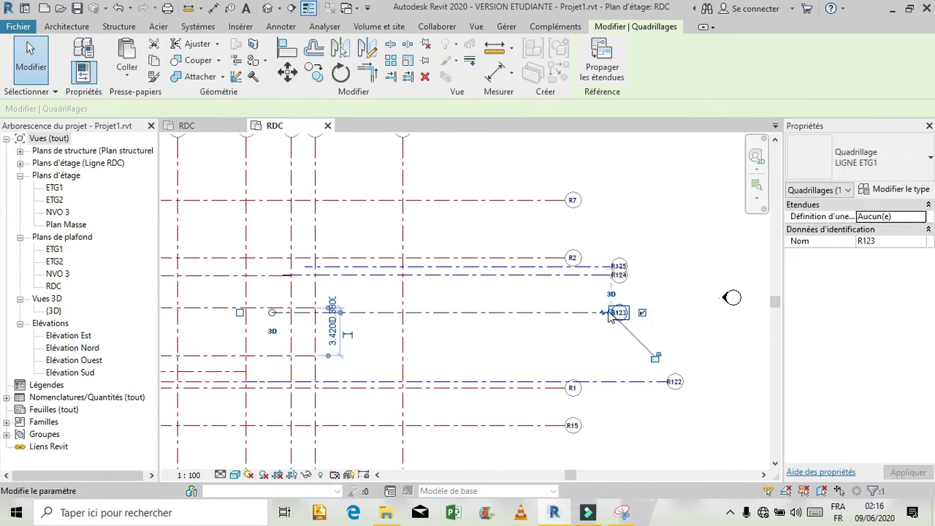
click(612, 314)
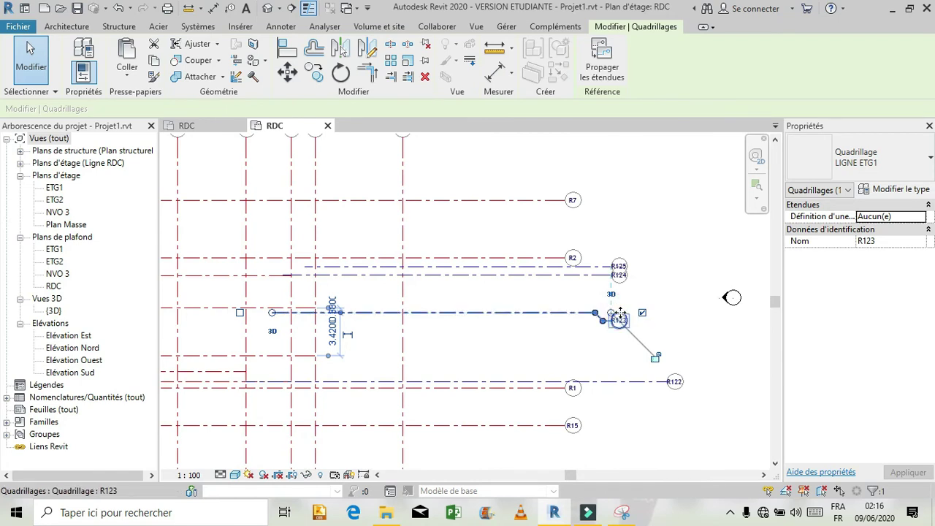
click(591, 355)
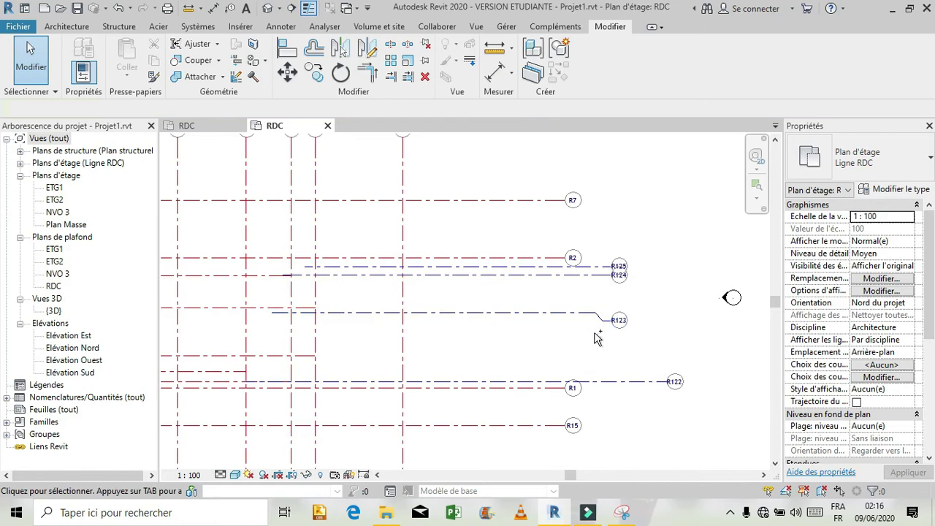
key(ctrl+z)
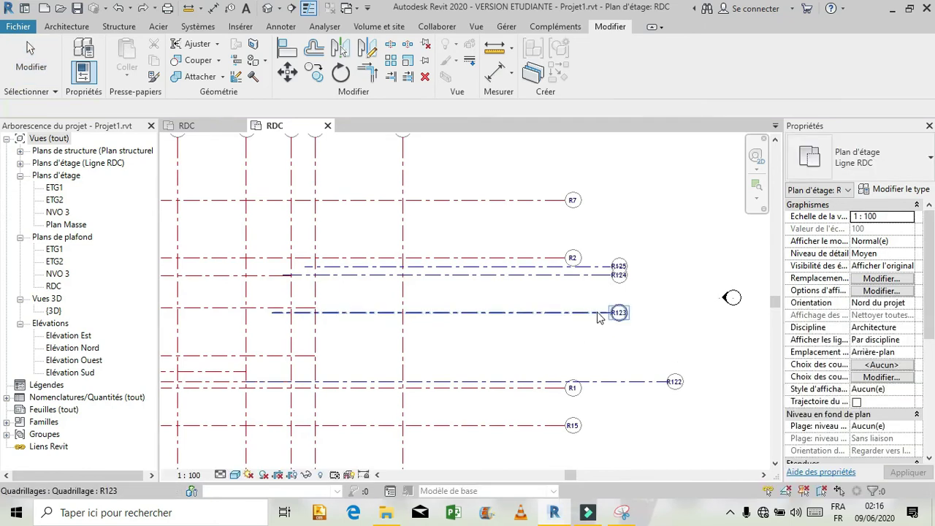
Unlock the head end of grid line R123 and extend it into alignment with the head of R122.
click(598, 314)
drag(605, 313, 655, 359)
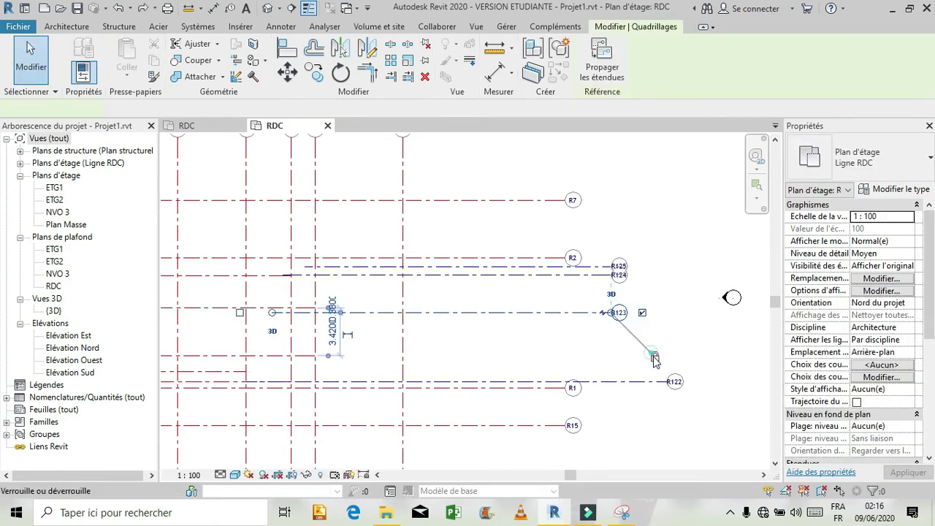
click(604, 314)
drag(611, 312, 668, 313)
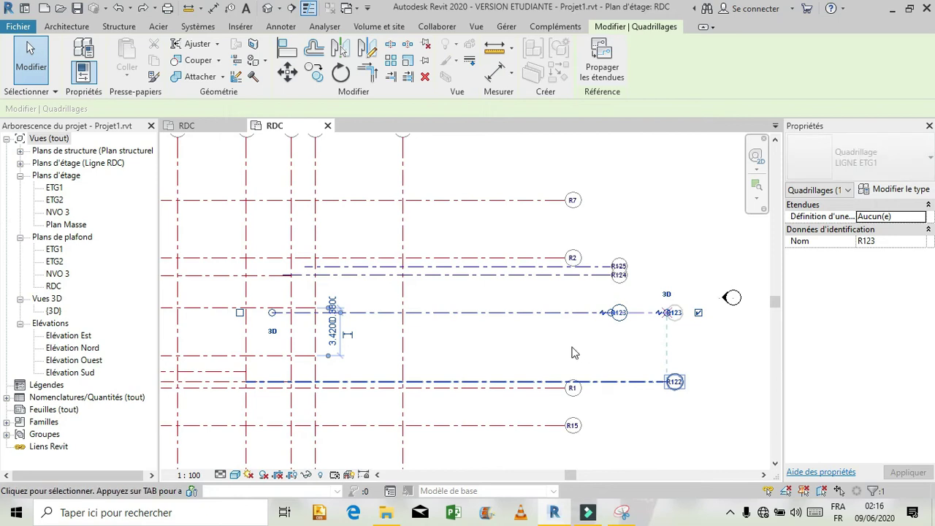
click(553, 329)
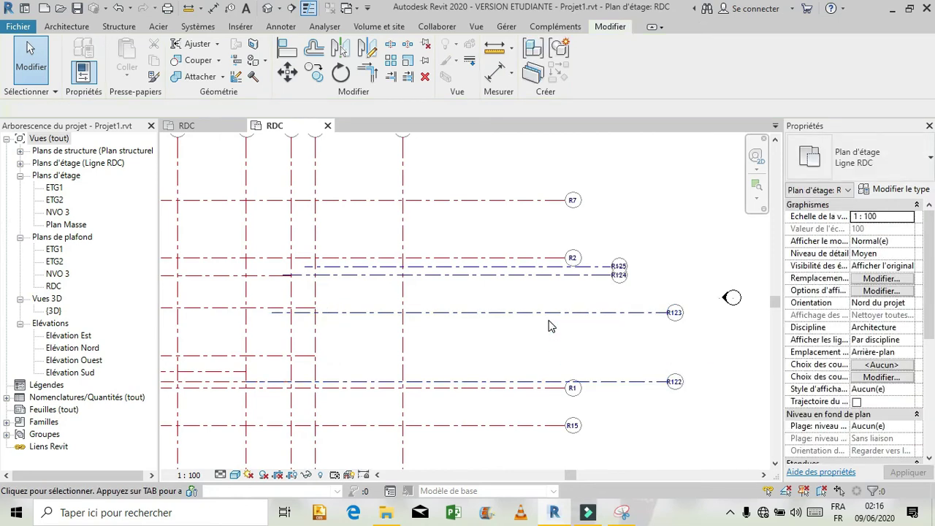
Unlock and extend the head ends of grid lines R124 and R125 into alignment with the R122 and R123 heads.
click(593, 275)
click(653, 320)
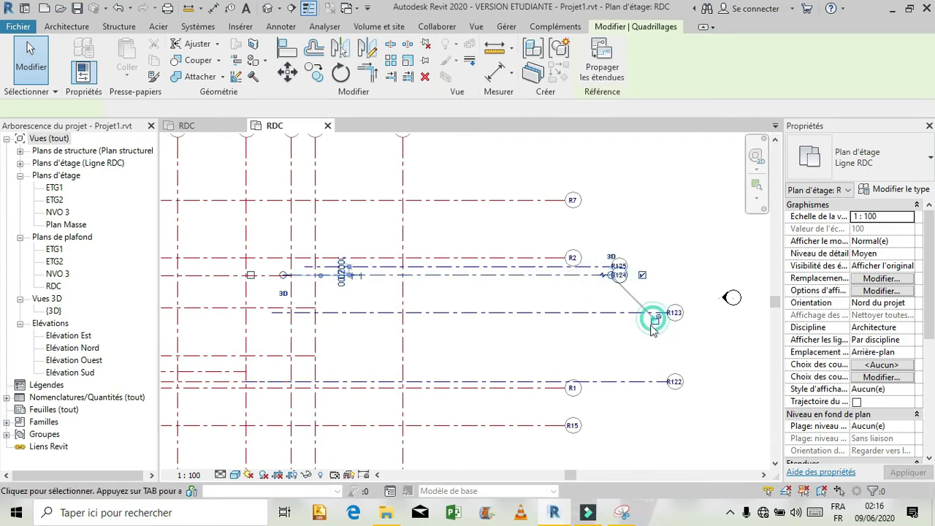
drag(614, 276, 663, 292)
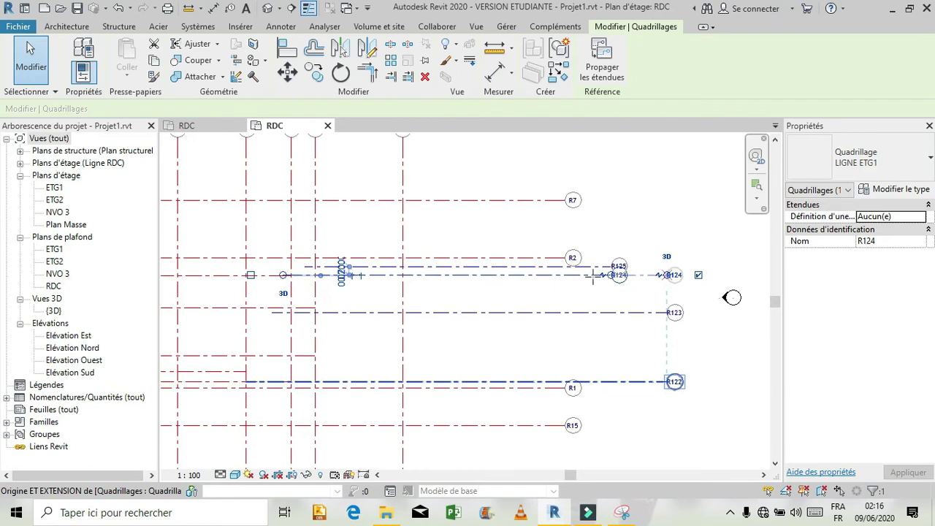
click(611, 266)
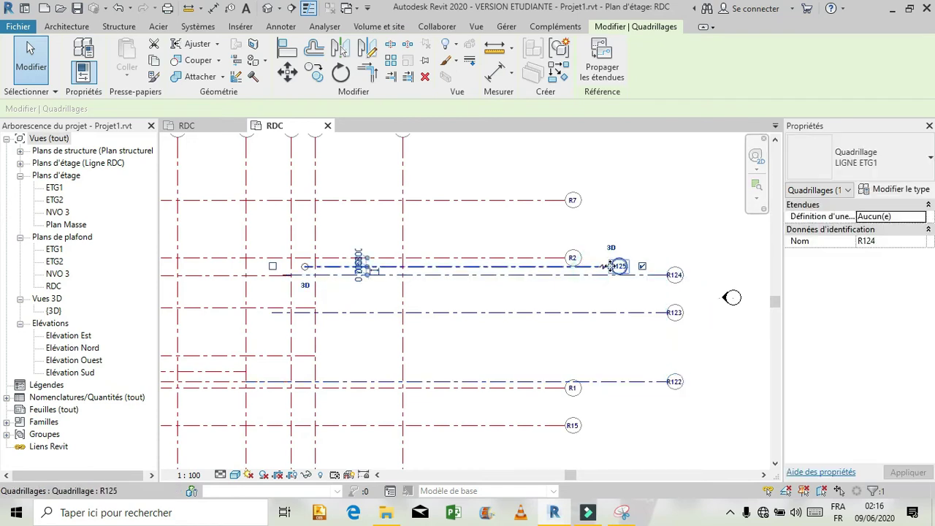
drag(611, 266, 667, 266)
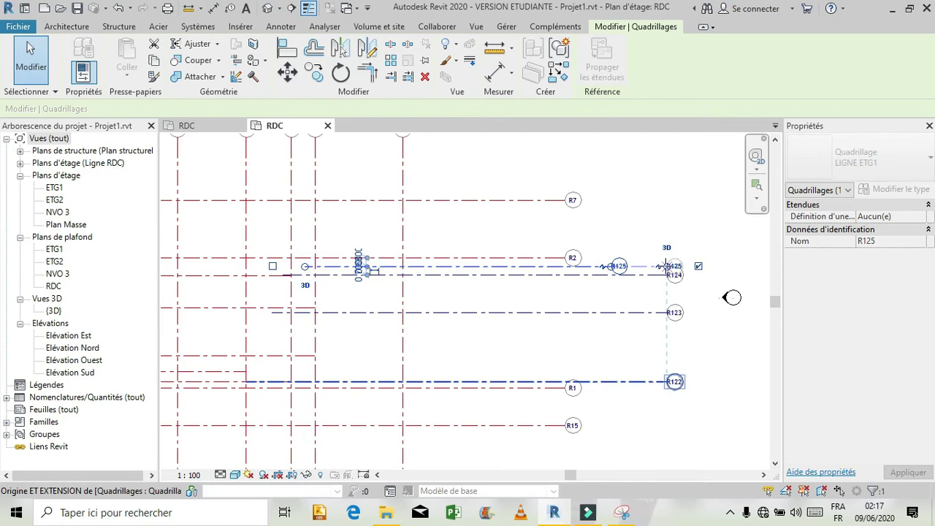
click(634, 304)
click(568, 313)
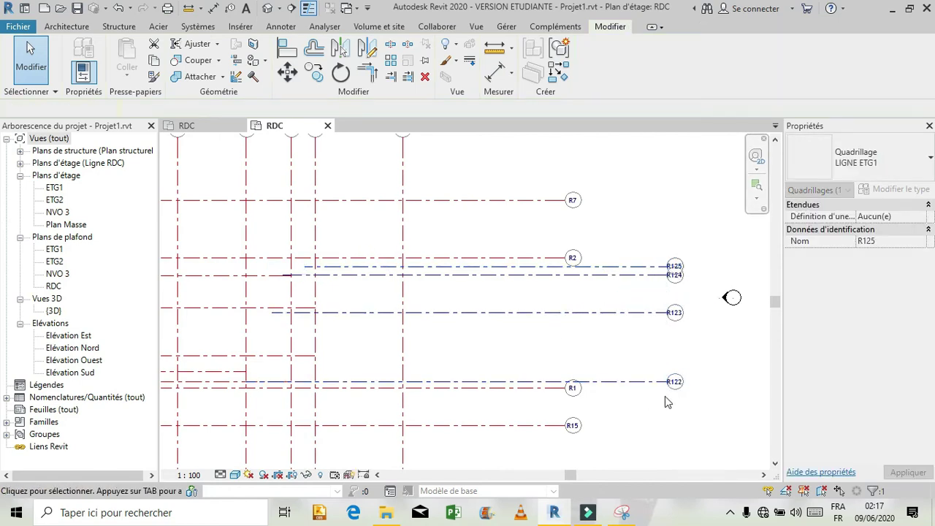
Check the grid names in the reference capture and extend the aligned heads of R122 to R125 slightly further outward.
click(622, 512)
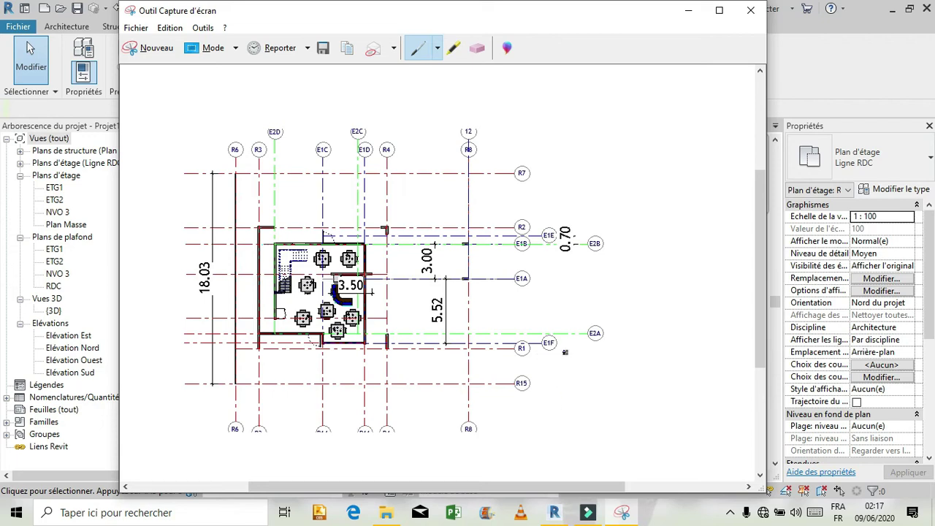
click(621, 510)
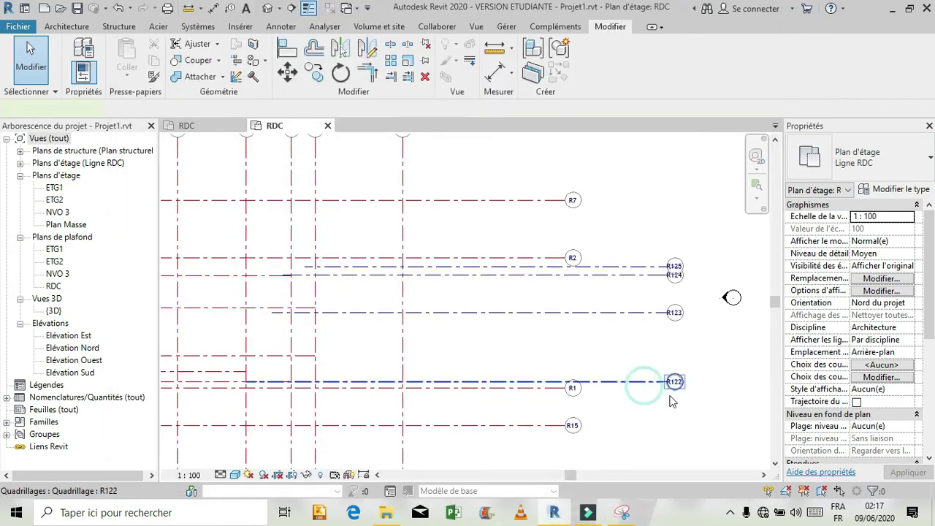
click(673, 383)
mouse_move(674, 387)
mouse_down()
mouse_move(672, 398)
mouse_move(684, 398)
mouse_up()
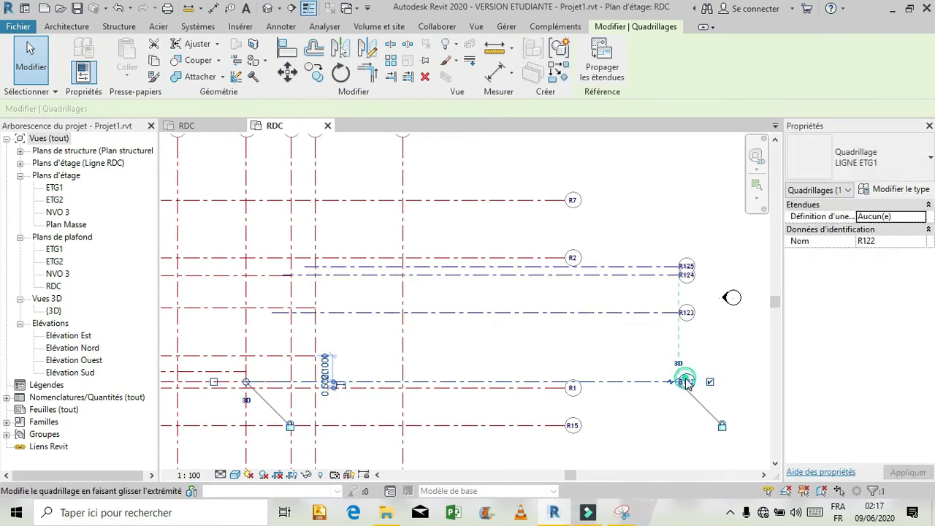
Rename grid line R122 as E1A.
click(686, 381)
text(E1A)
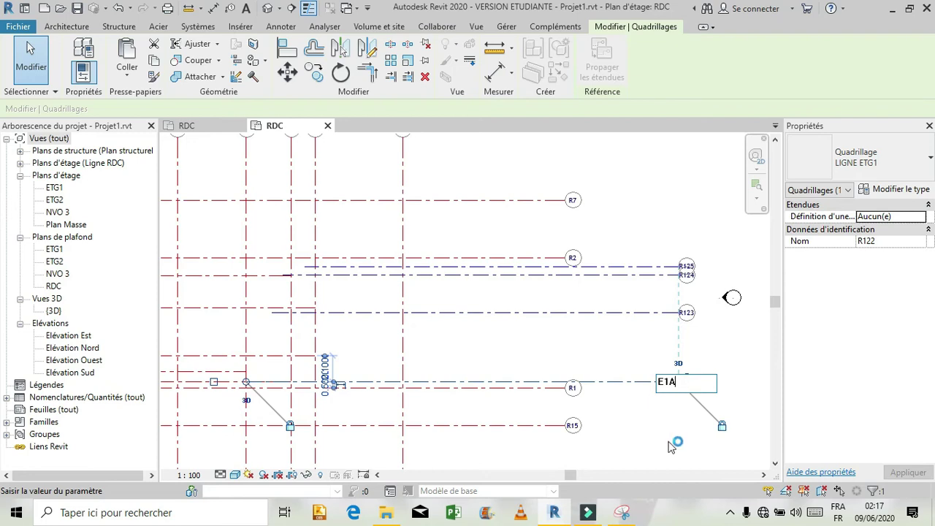
key(Return)
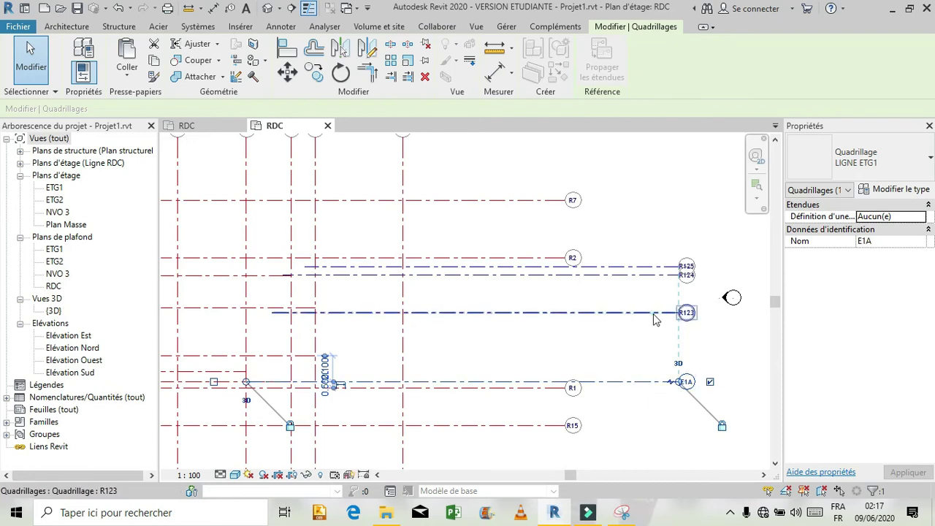
Recheck the grid names in the reference capture and rename grid line E1A as E1F.
click(652, 317)
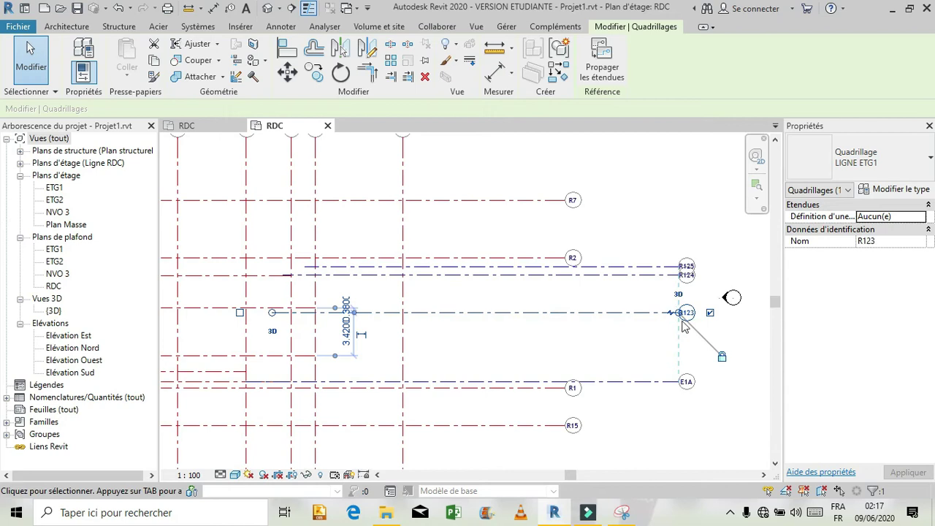
click(627, 512)
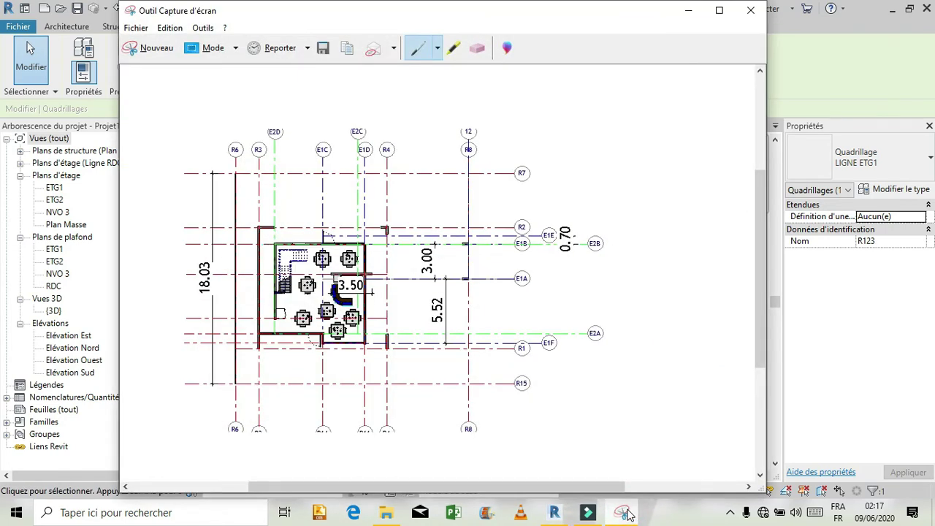
click(626, 512)
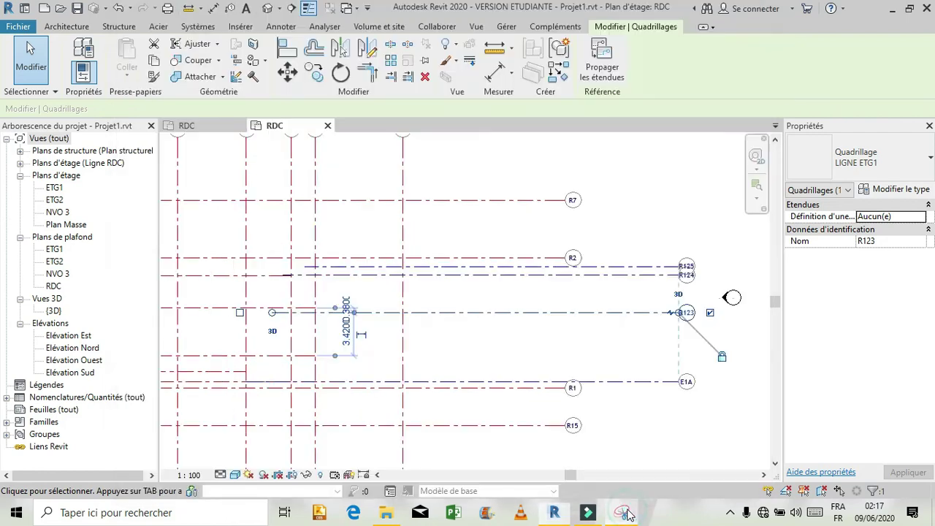
click(683, 384)
click(664, 430)
click(690, 386)
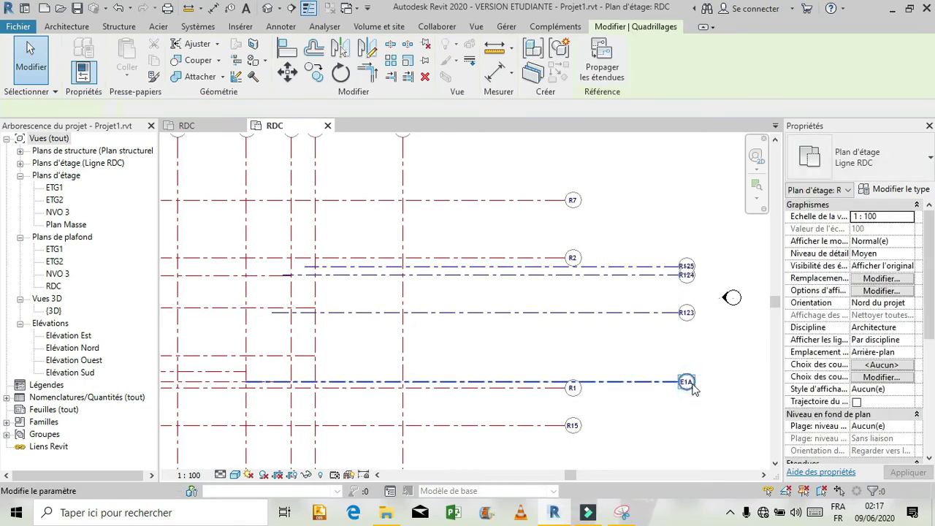
click(691, 383)
click(692, 382)
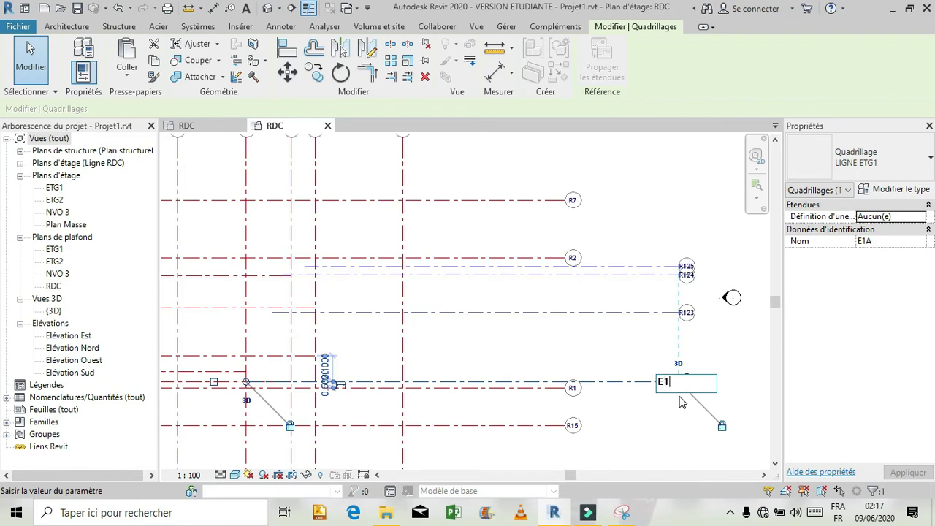
text(F)
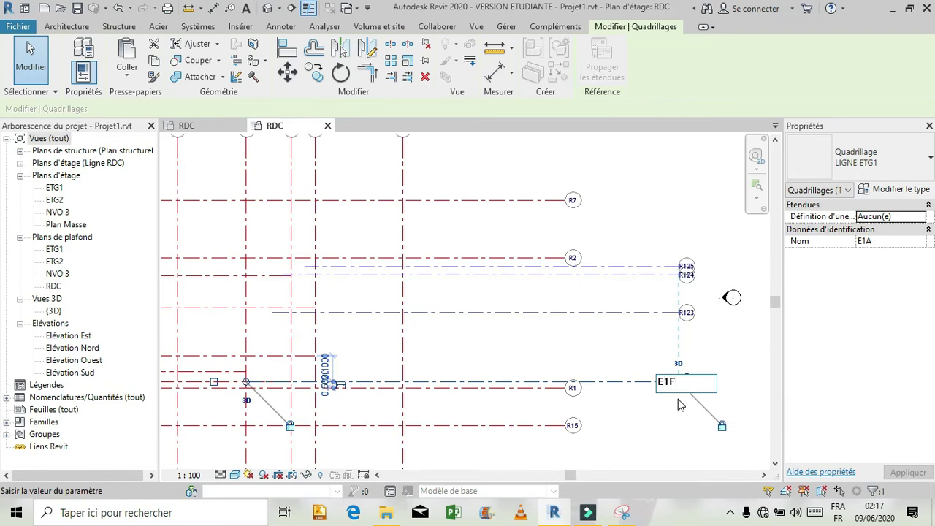
click(657, 340)
Rename grid line R123 as E1A.
click(655, 324)
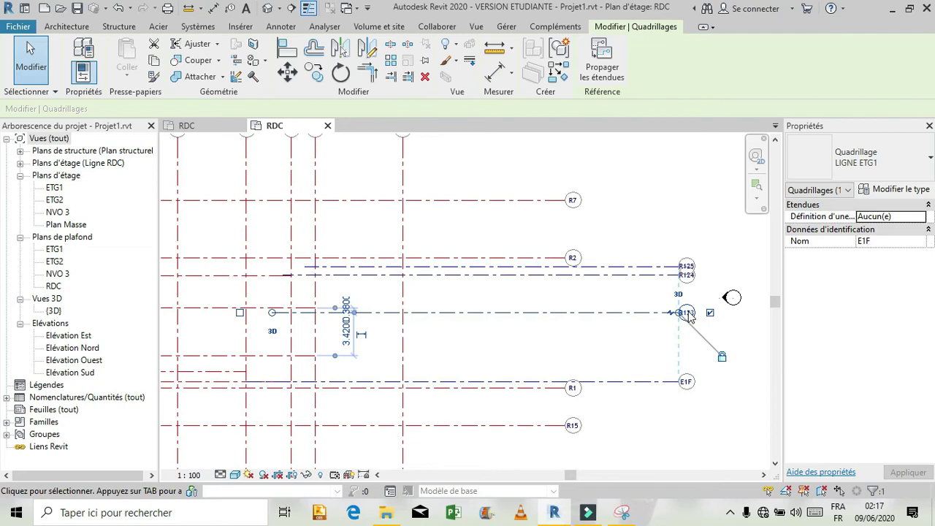
click(687, 313)
click(689, 312)
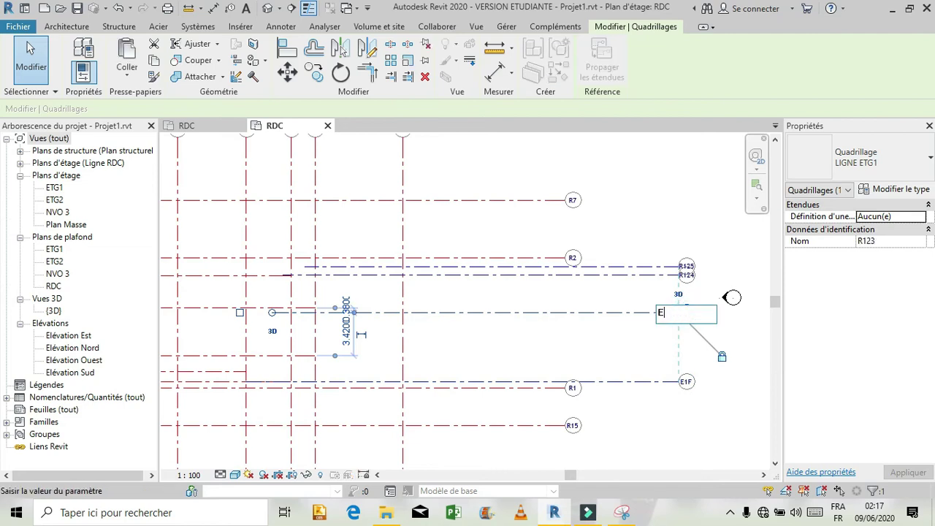
text(E1A)
key(Return)
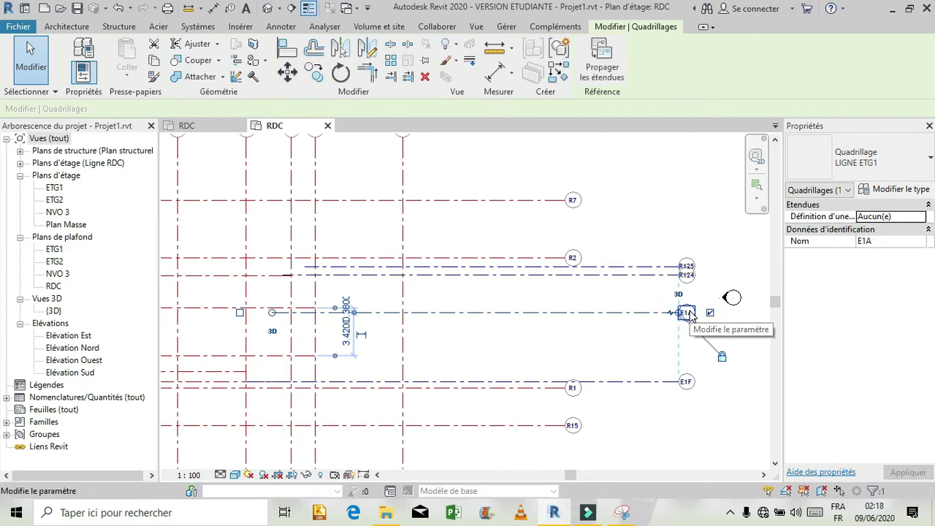
click(630, 462)
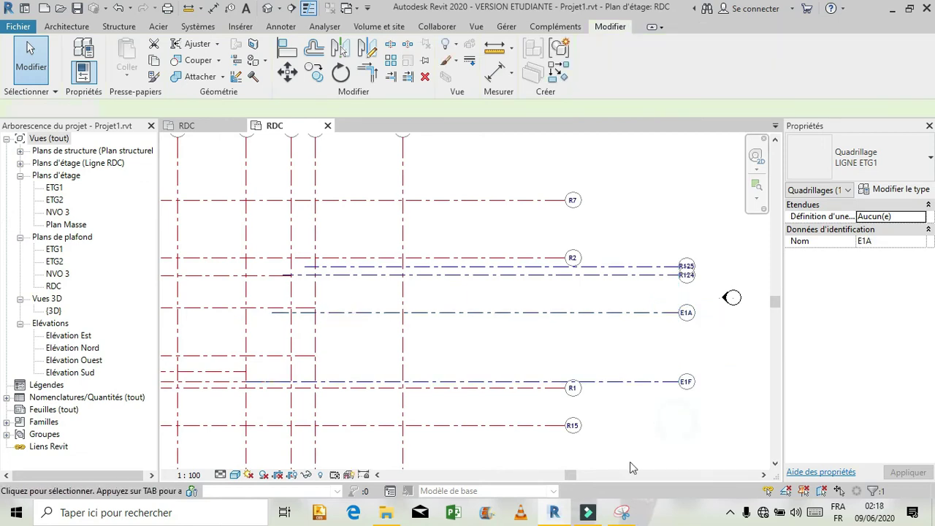
Check the grid names in the reference capture and extend the aligned heads of E1F, E1A, R124 and R125 slightly further outward.
click(623, 513)
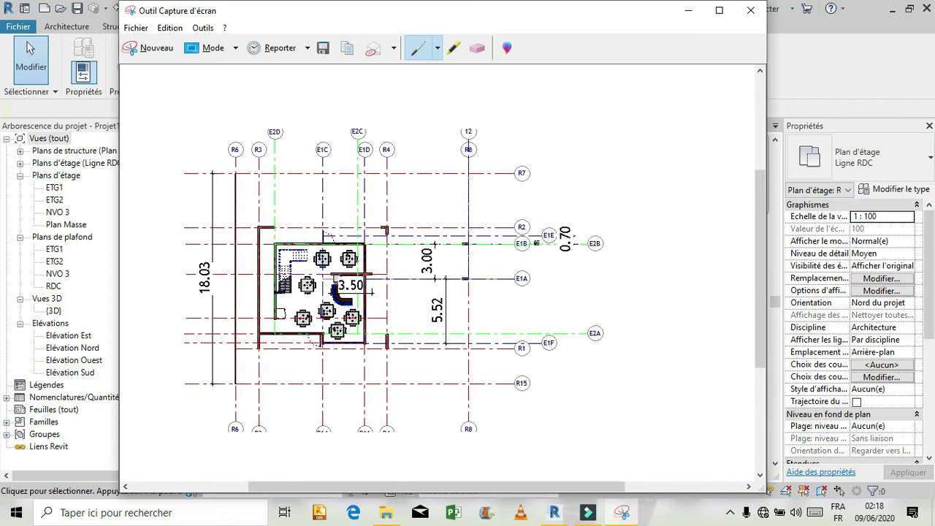
click(621, 514)
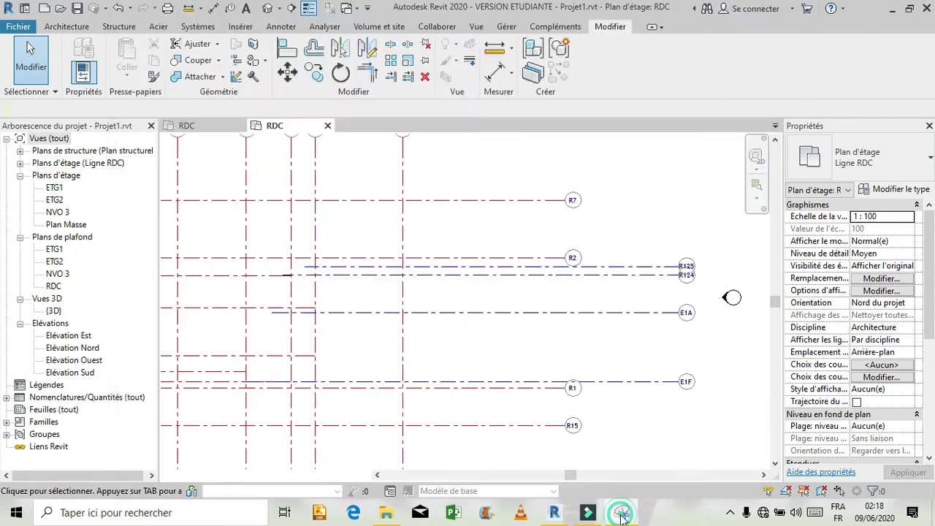
click(599, 275)
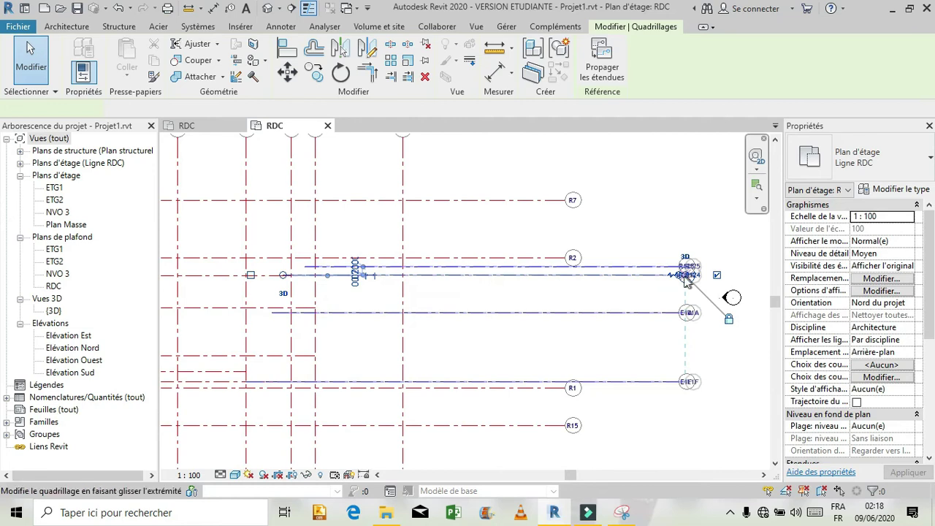
drag(686, 277, 692, 276)
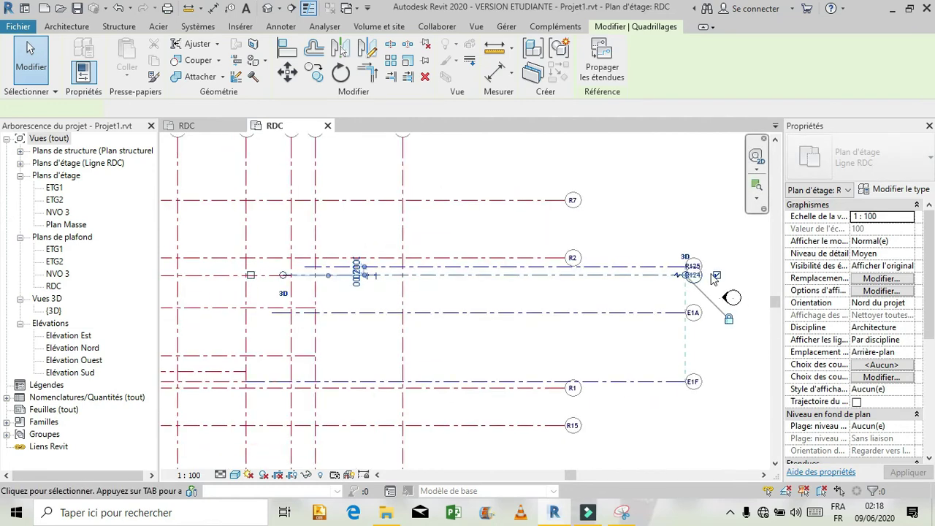
Rename grid line R124 as E1B.
scroll(707, 272, up, 5)
scroll(699, 281, up, 2)
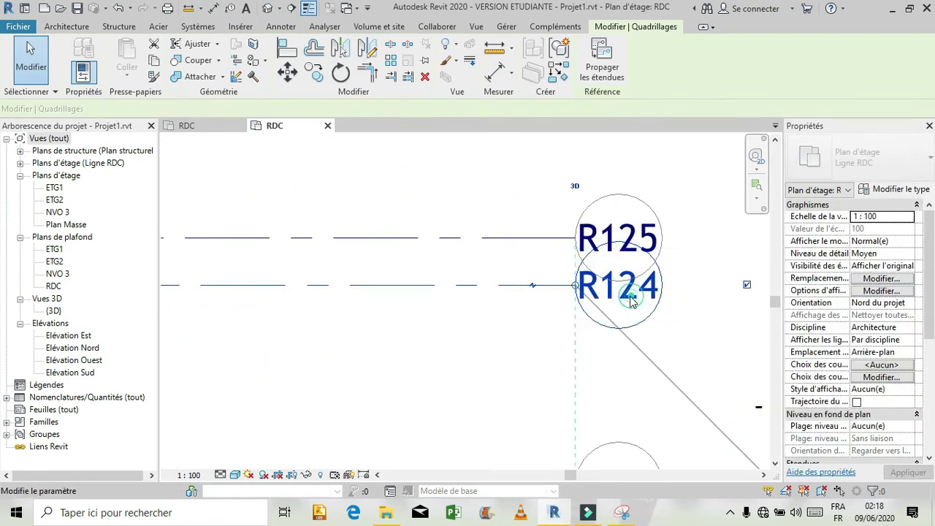
double_click(625, 289)
text(E1B)
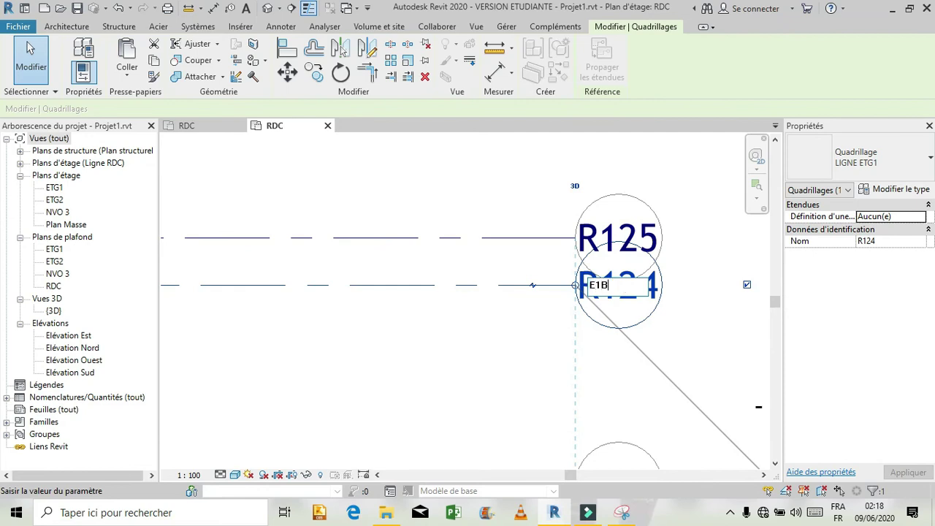
click(546, 239)
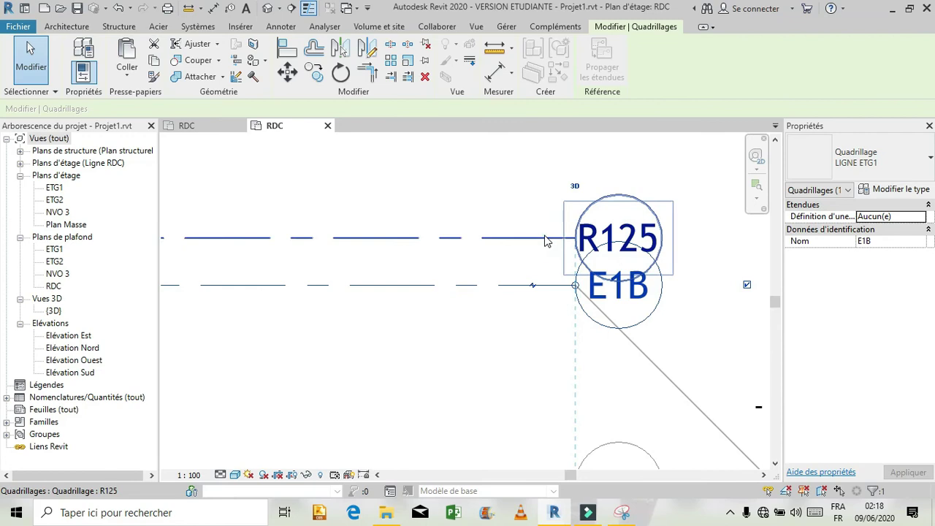
Rename grid line R125 as E1E.
click(548, 237)
click(625, 232)
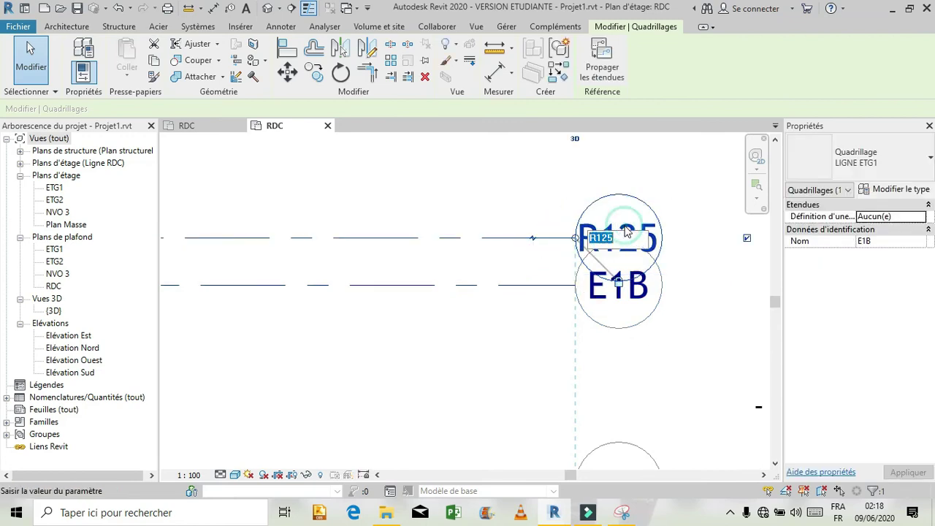
text(E1E)
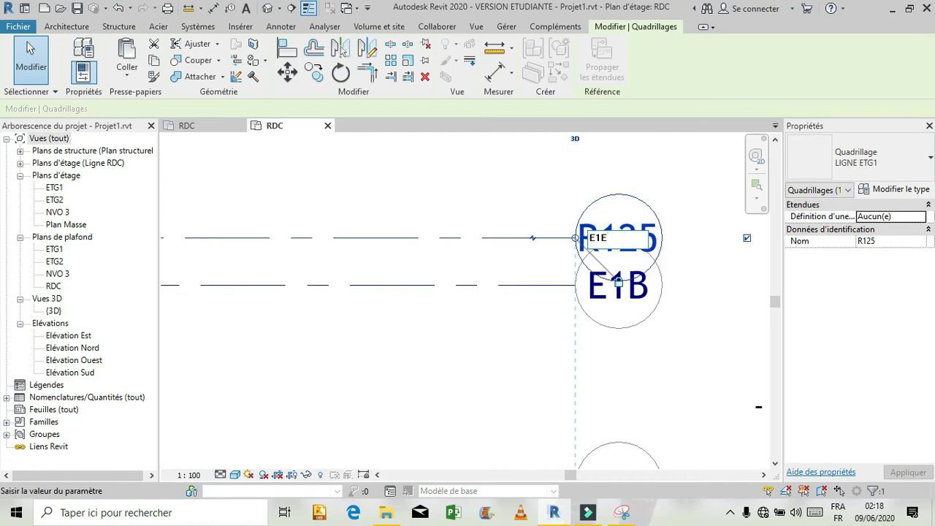
key(Return)
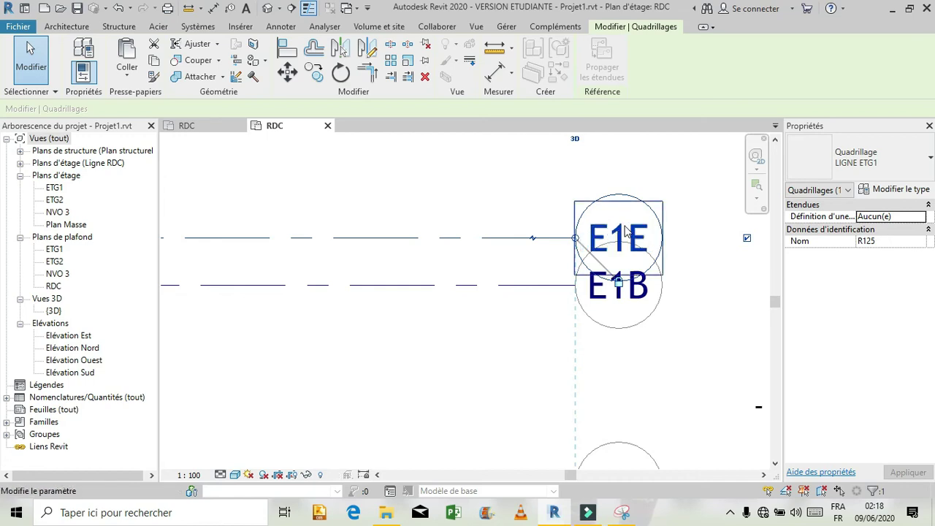
click(617, 368)
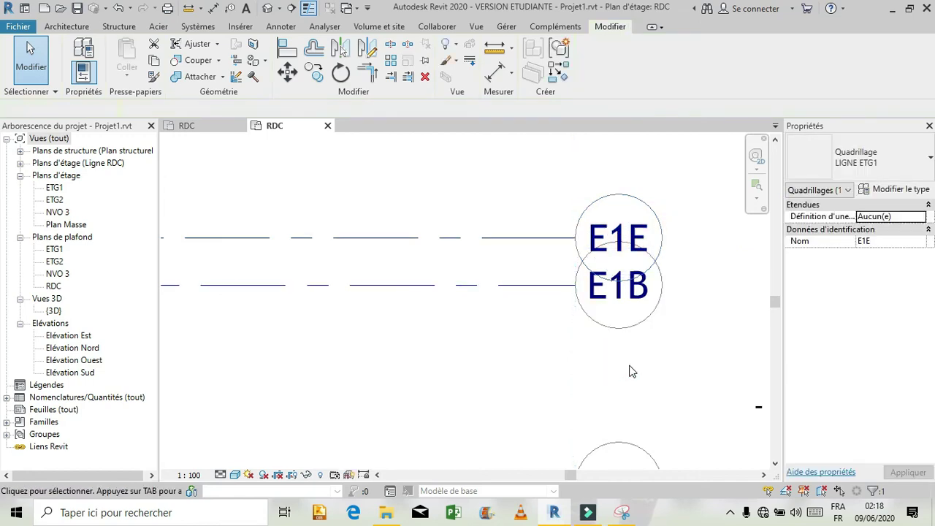
Check the line extents in the reference capture and extend the free end of grid line E1A to grid line R14.
scroll(630, 355, down, 3)
scroll(666, 314, down, 4)
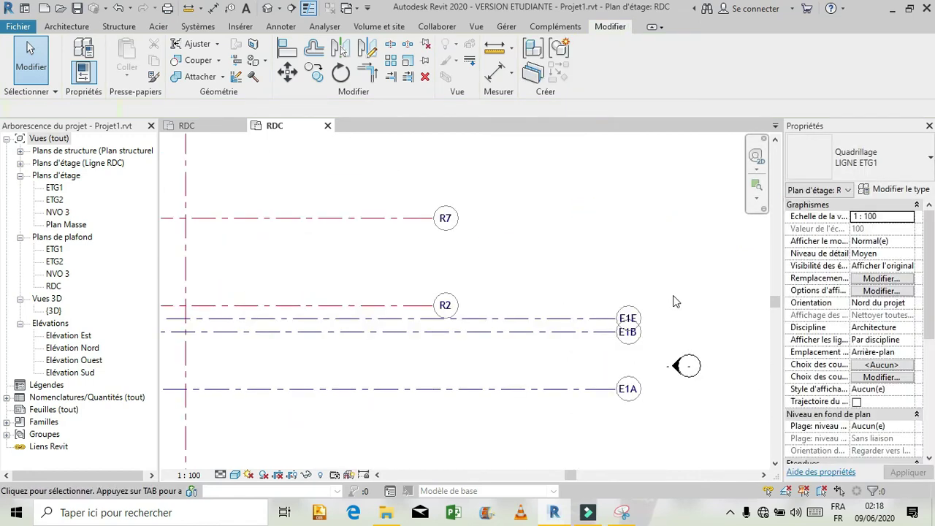
scroll(696, 265, down, 2)
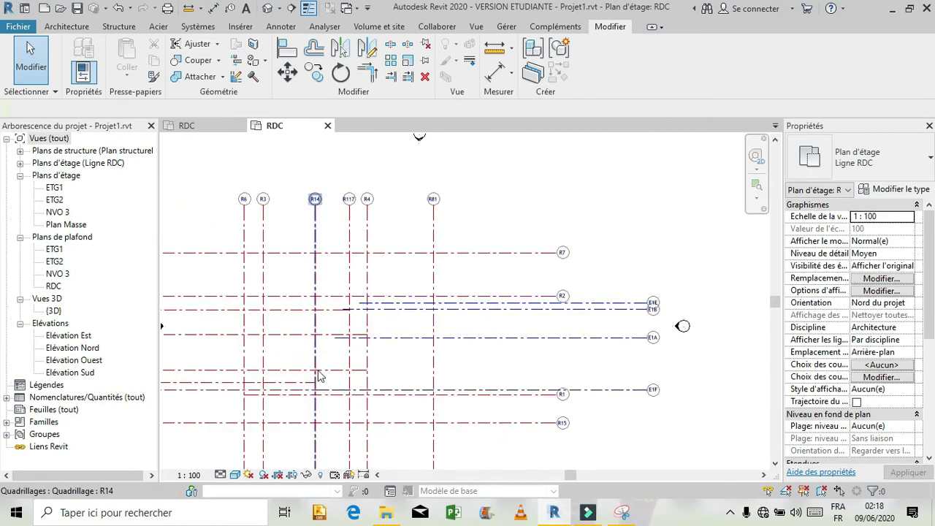
click(615, 514)
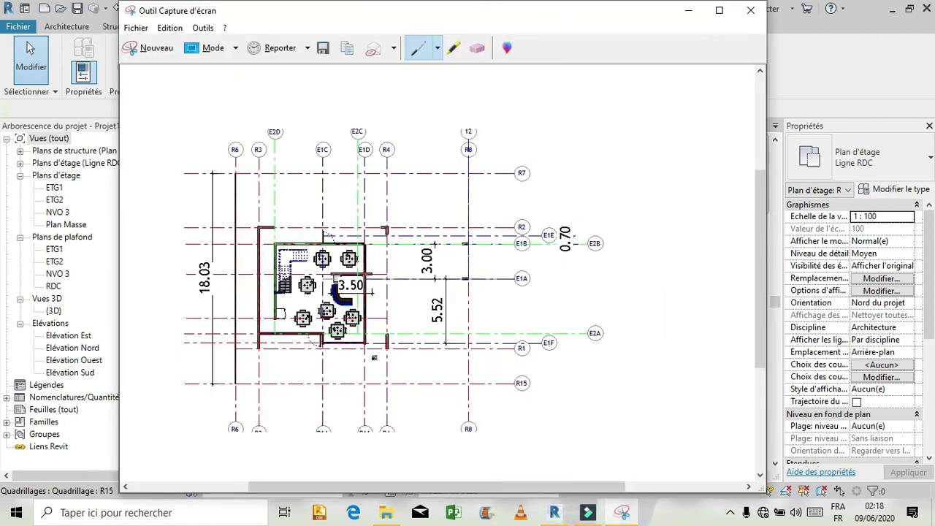
scroll(438, 270, down, 1)
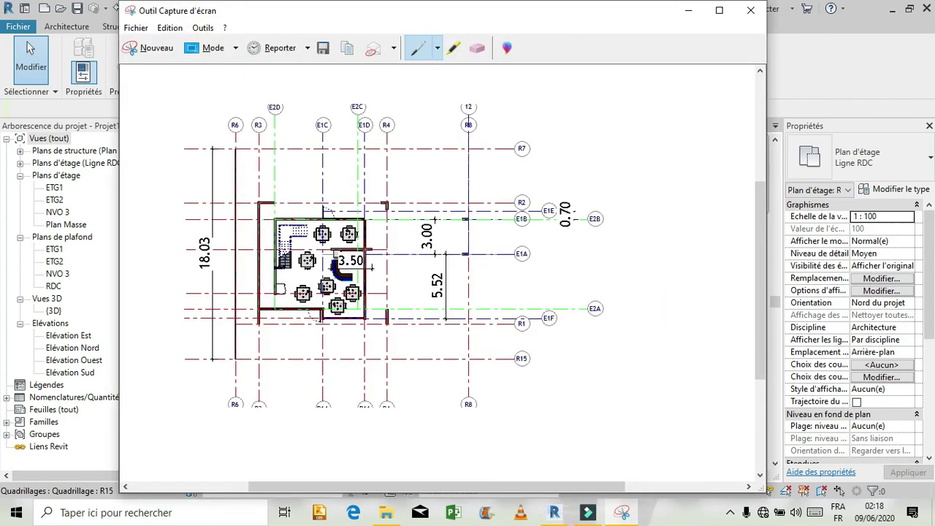
click(622, 512)
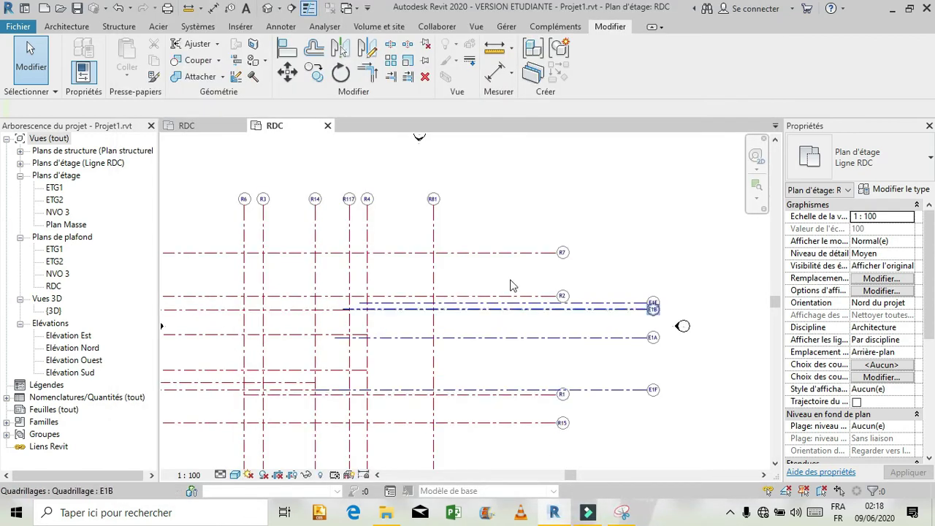
scroll(511, 285, down, 1)
click(424, 324)
click(377, 323)
drag(372, 332, 363, 324)
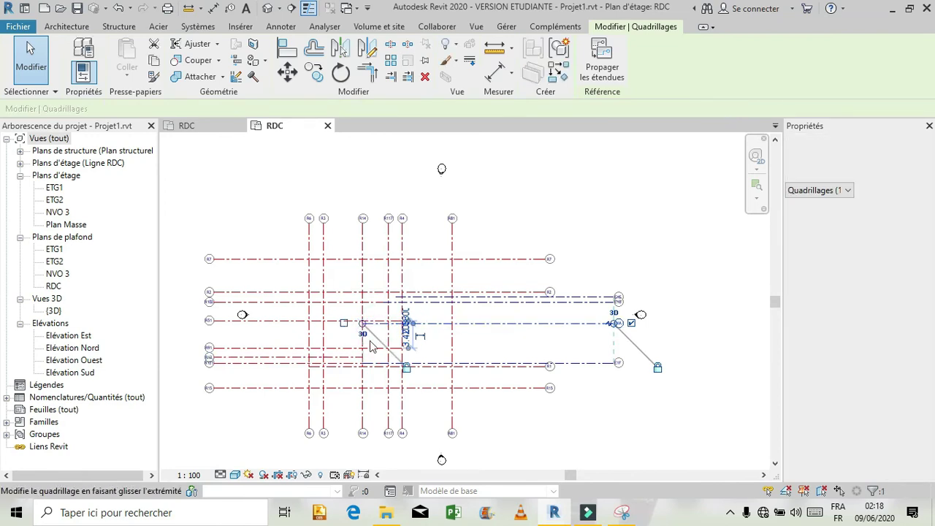
click(490, 399)
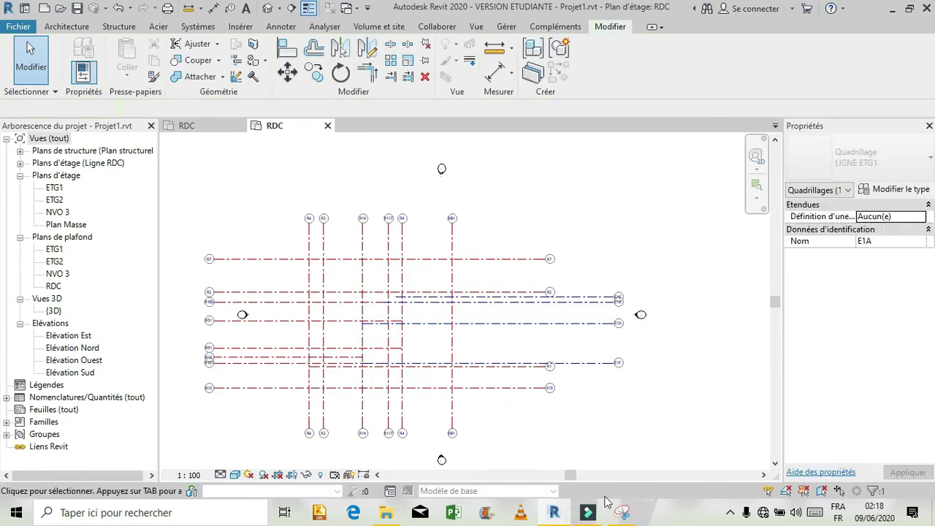
Recheck the reference capture and shorten grid line E1A so that its free end stops at grid line R4.
click(621, 514)
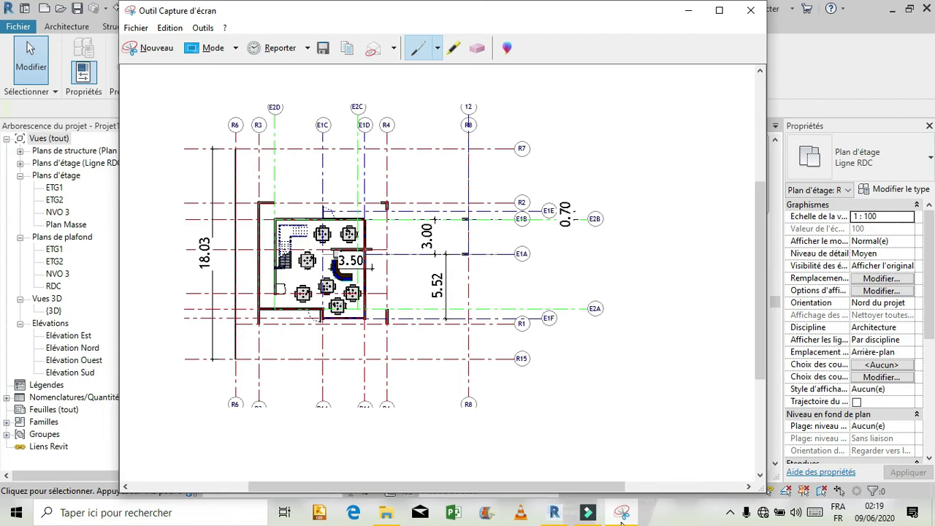
click(621, 521)
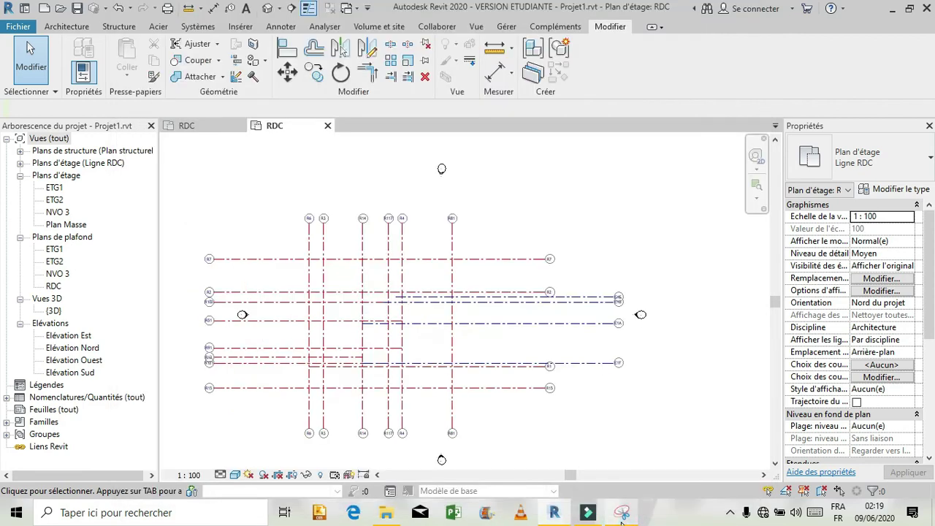
click(411, 323)
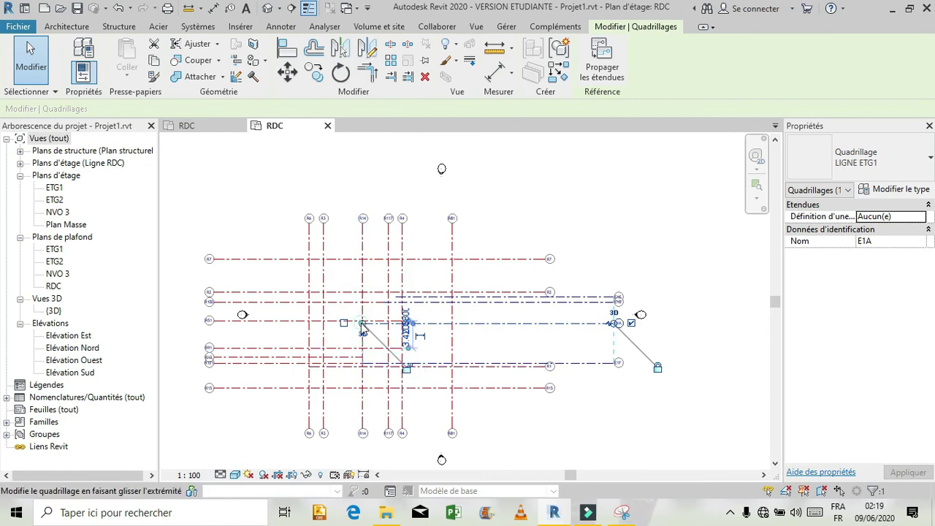
drag(363, 323, 409, 323)
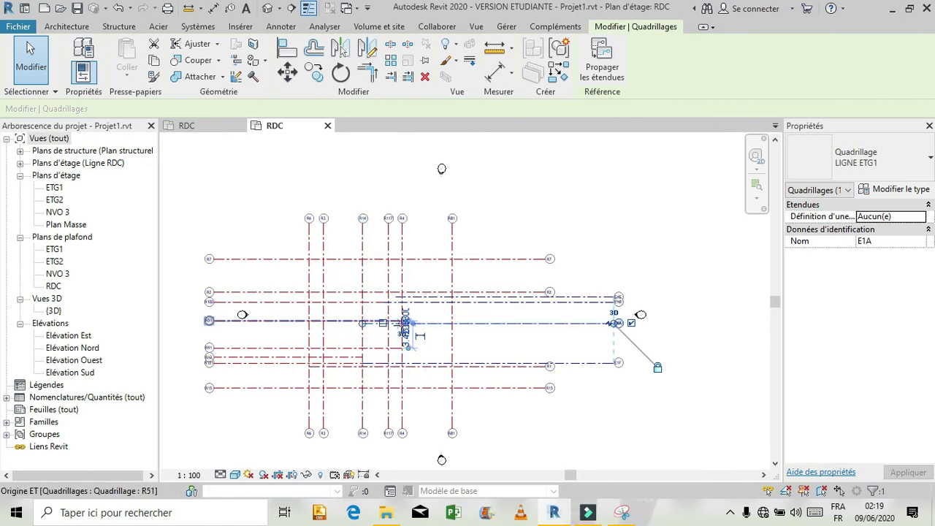
click(482, 350)
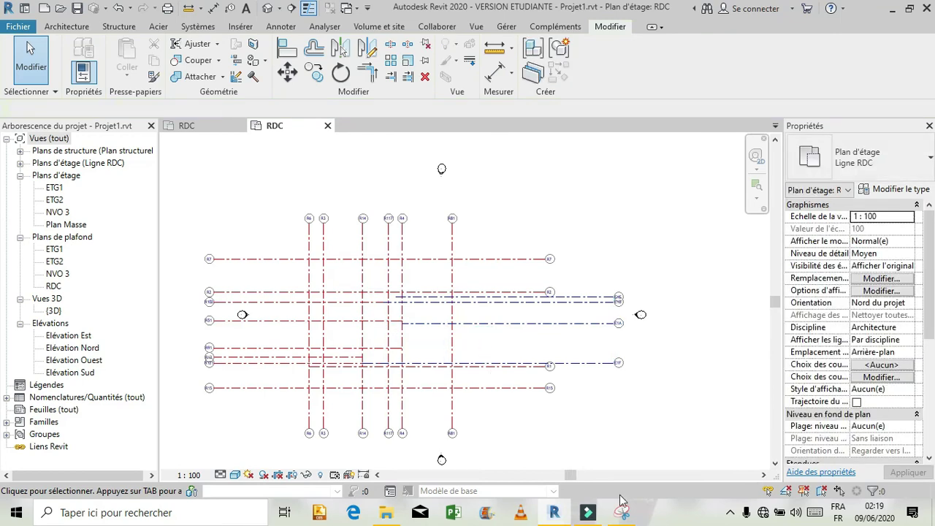
Switch to the RDC plan of the reference project formation revit and save that project.
click(179, 129)
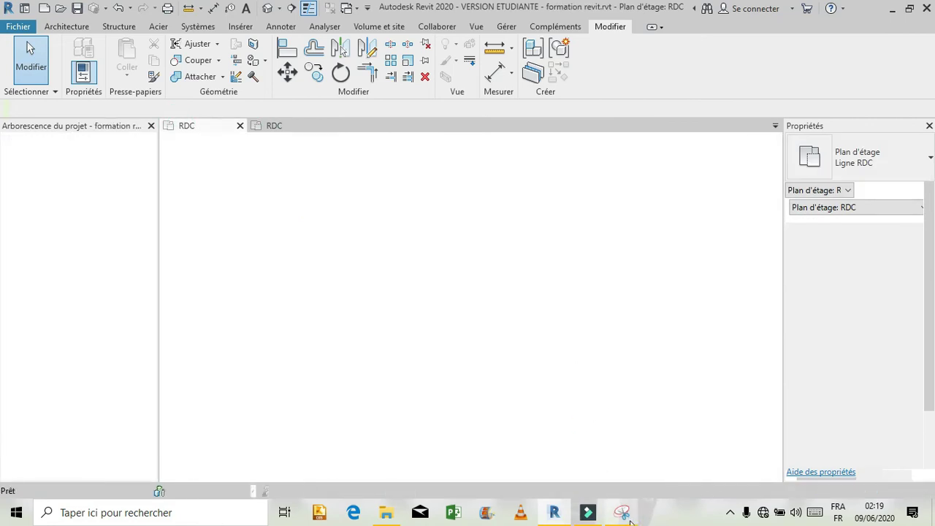
mouse_move(628, 518)
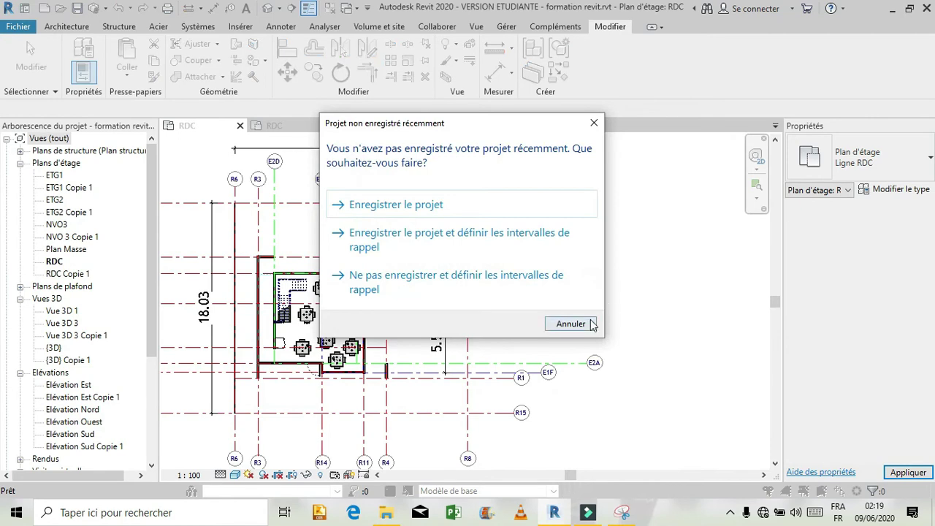
click(480, 212)
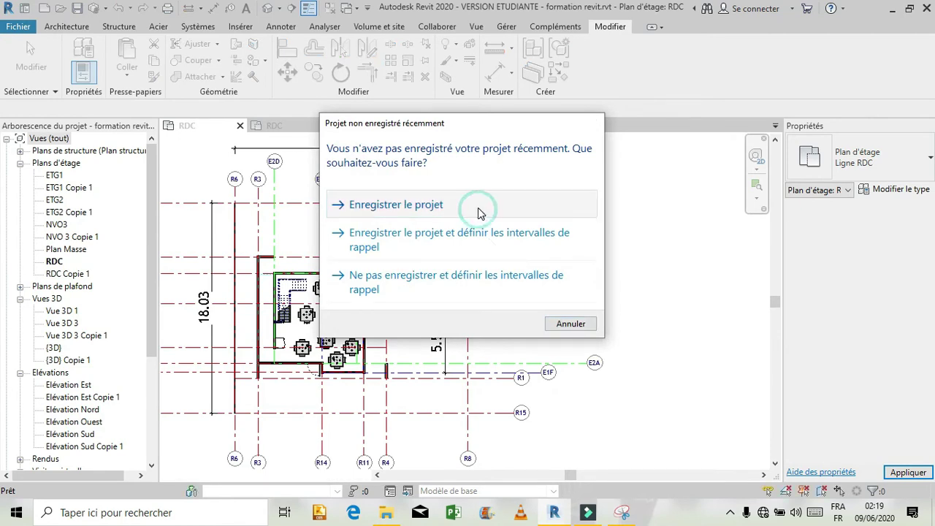
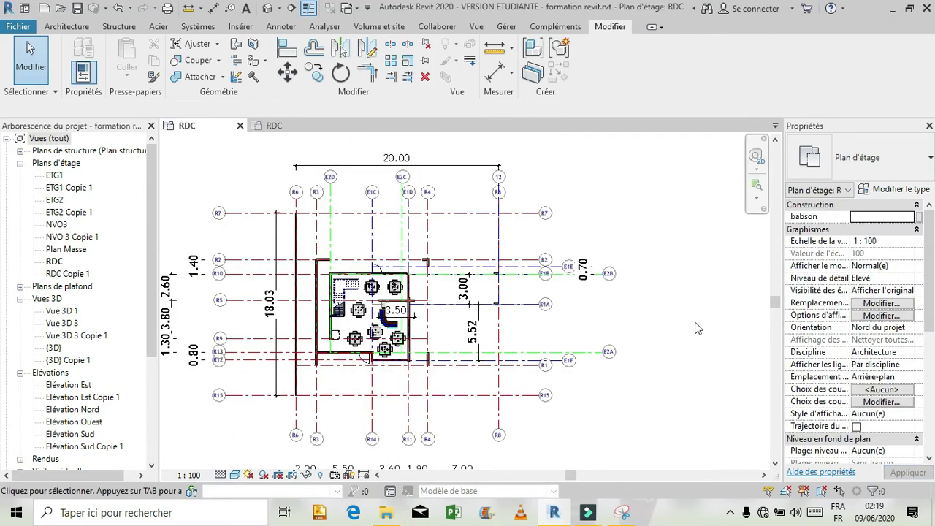
Take a new screen capture of the reference RDC plan covering the whole grid with the names at both ends.
click(621, 514)
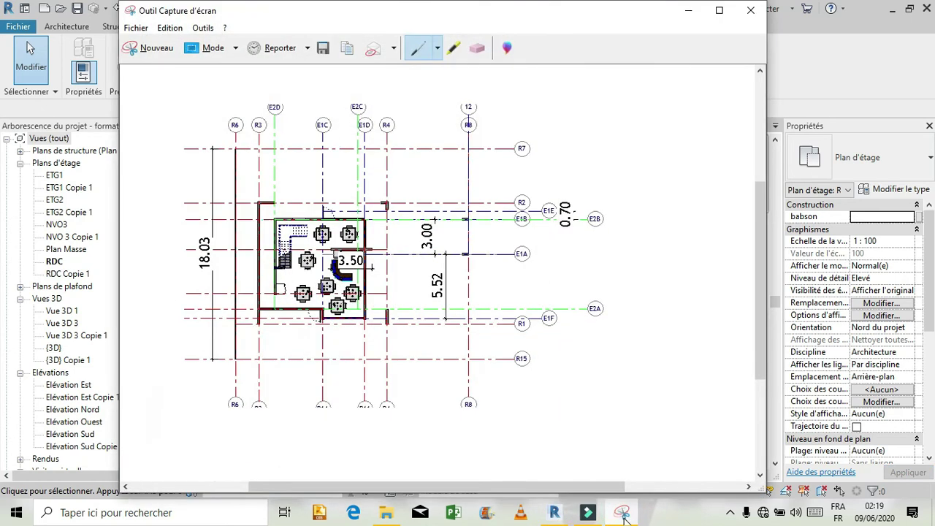
click(160, 51)
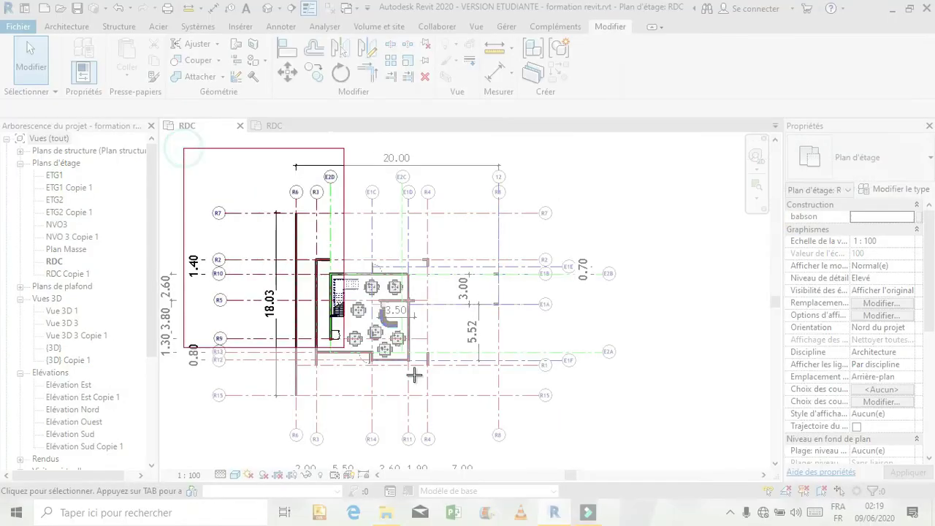
drag(414, 375, 655, 453)
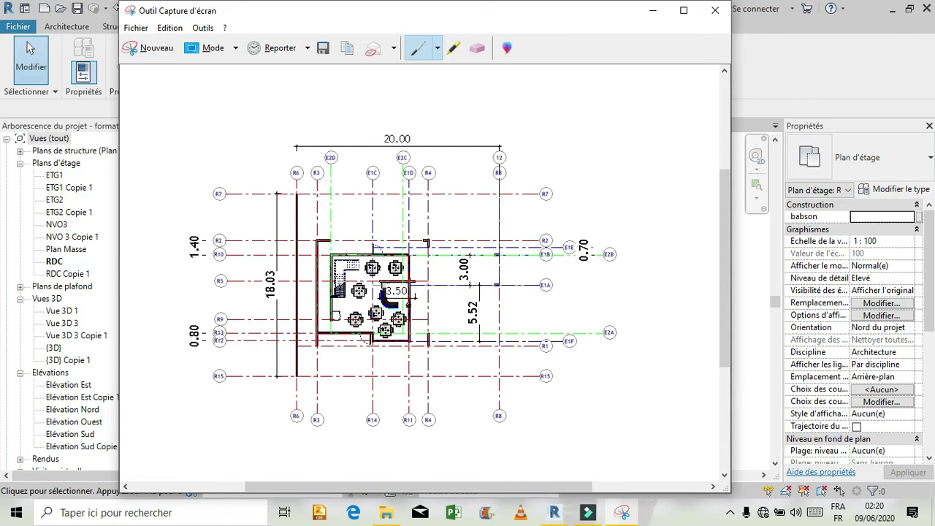
click(715, 10)
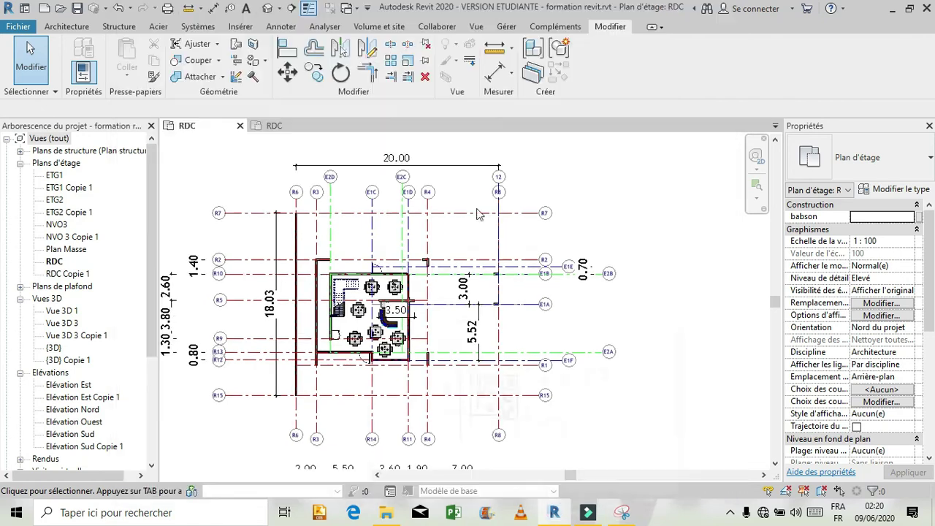
Switch to Projet1's RDC plan and extend the free end of grid line E1A to grid line R117.
click(274, 126)
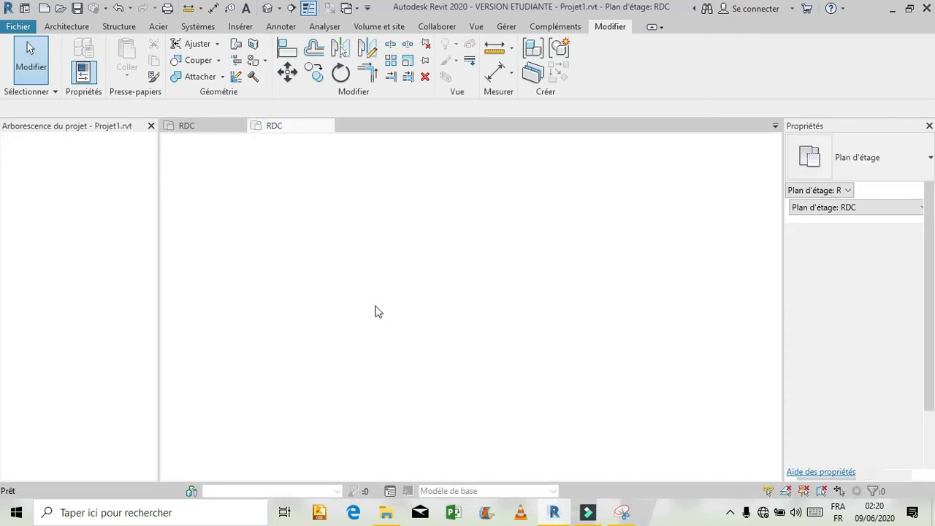
click(434, 322)
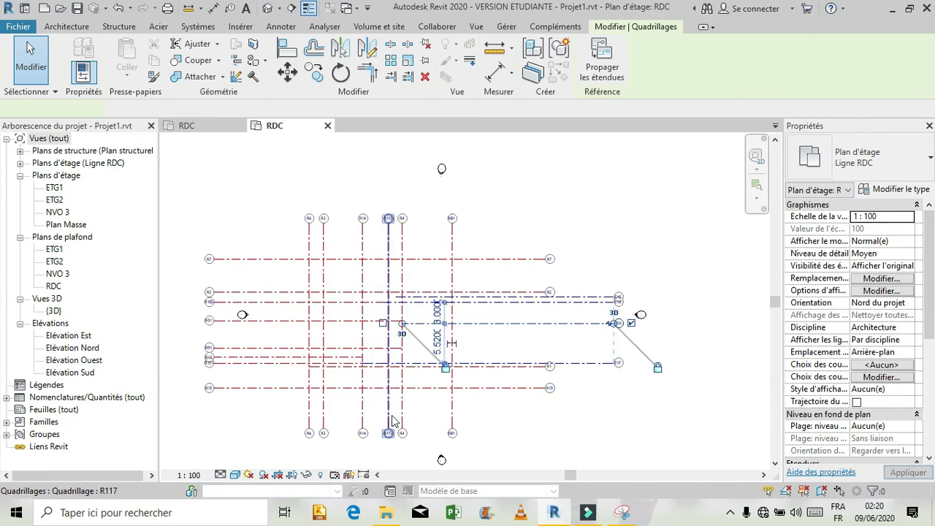
scroll(391, 421, up, 2)
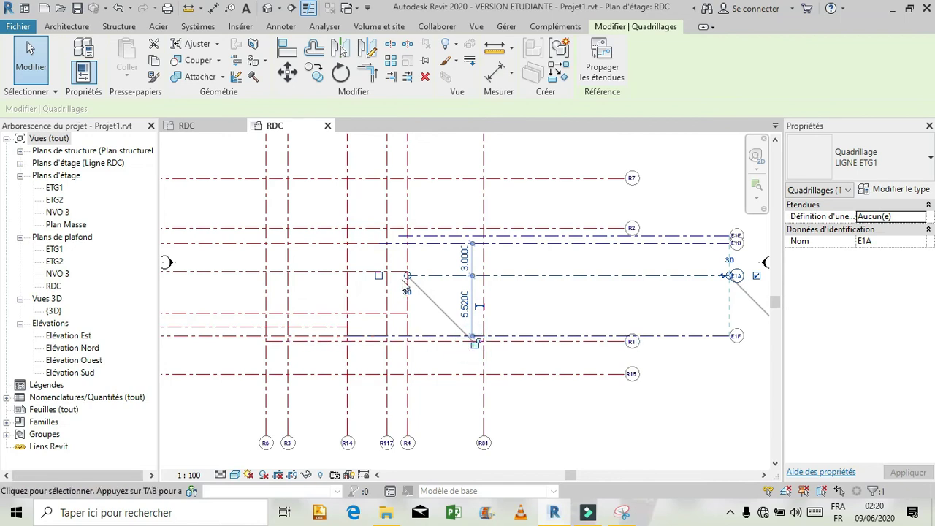
drag(407, 275, 387, 277)
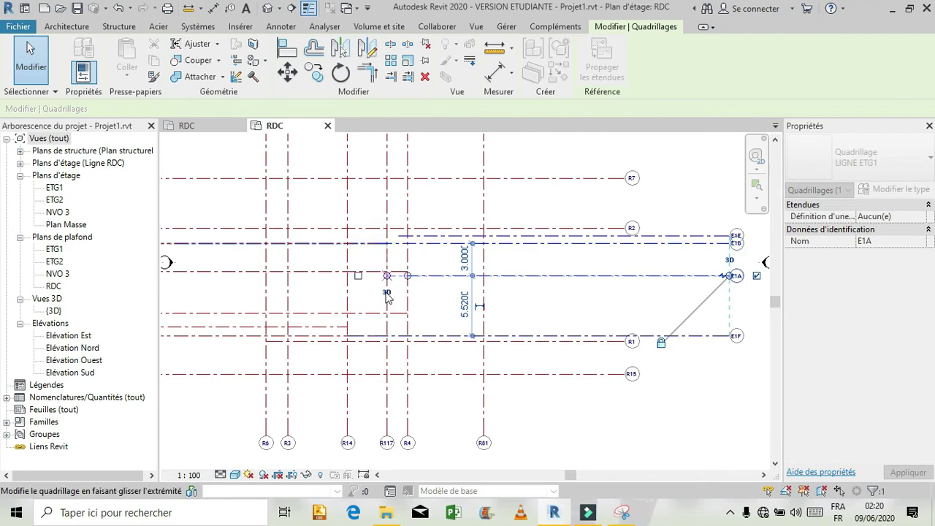
click(375, 303)
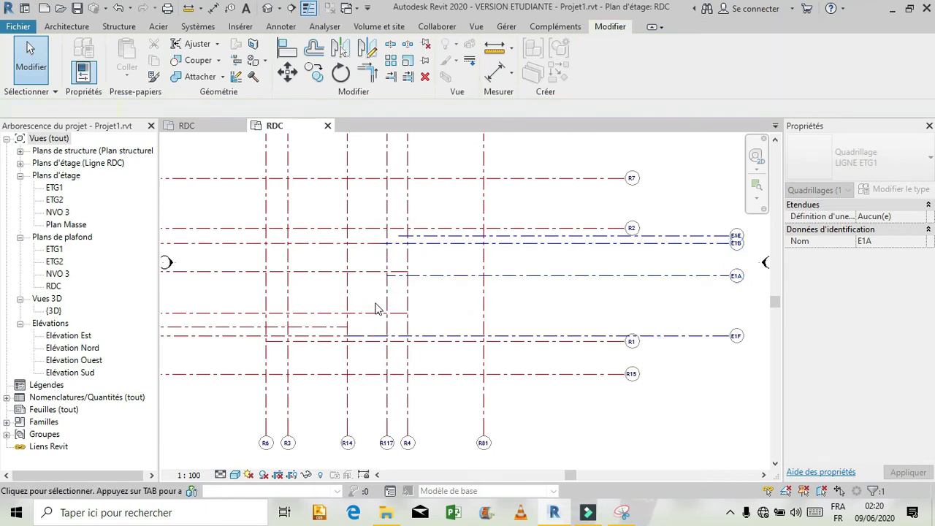
Extend the free ends of grid lines E1B and E1E to grid line R14.
scroll(428, 266, down, 1)
click(434, 261)
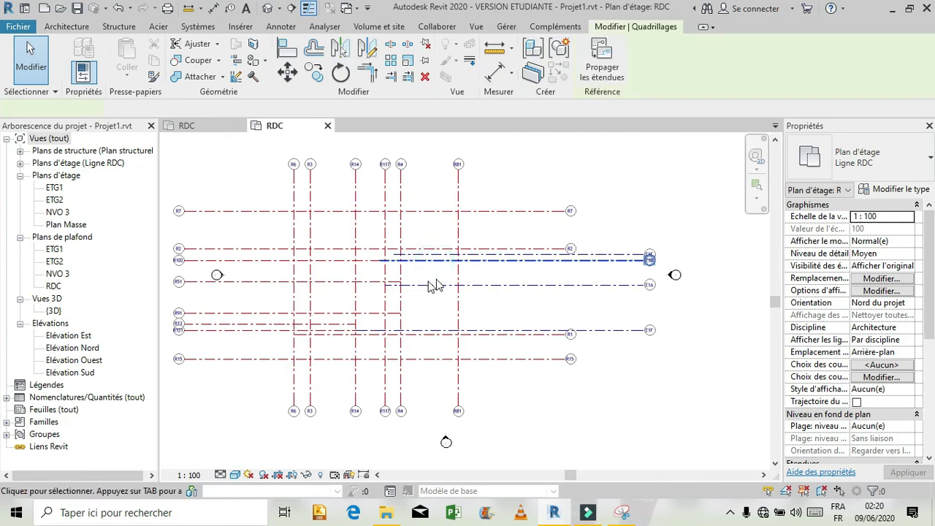
drag(366, 261, 355, 261)
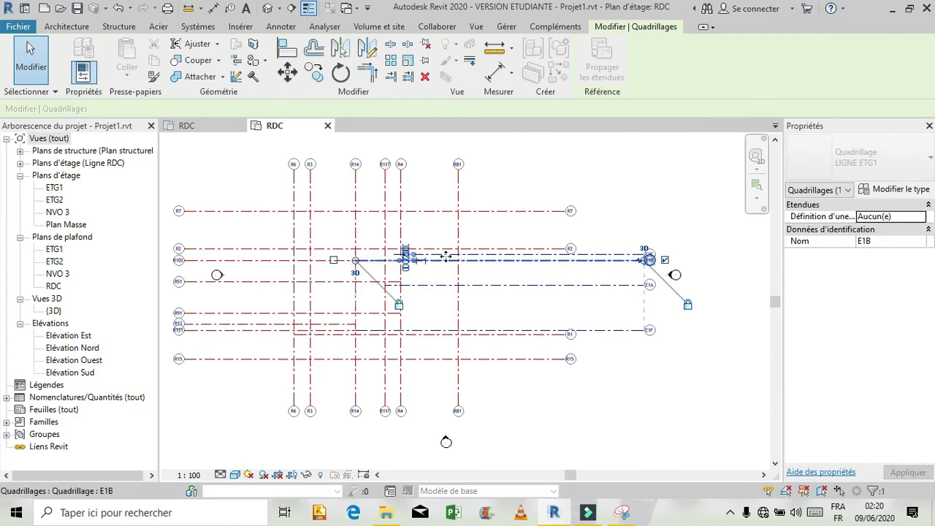
key(Escape)
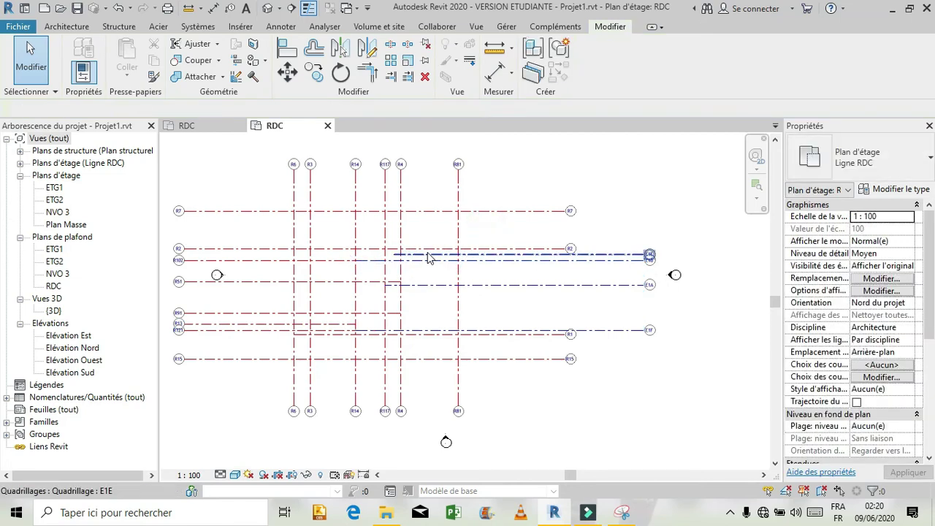
click(417, 255)
click(390, 262)
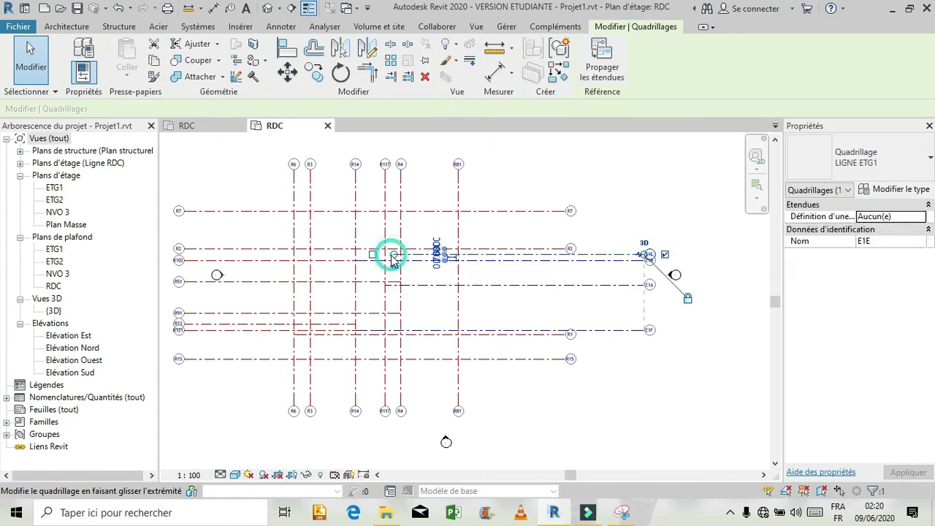
drag(393, 255, 357, 287)
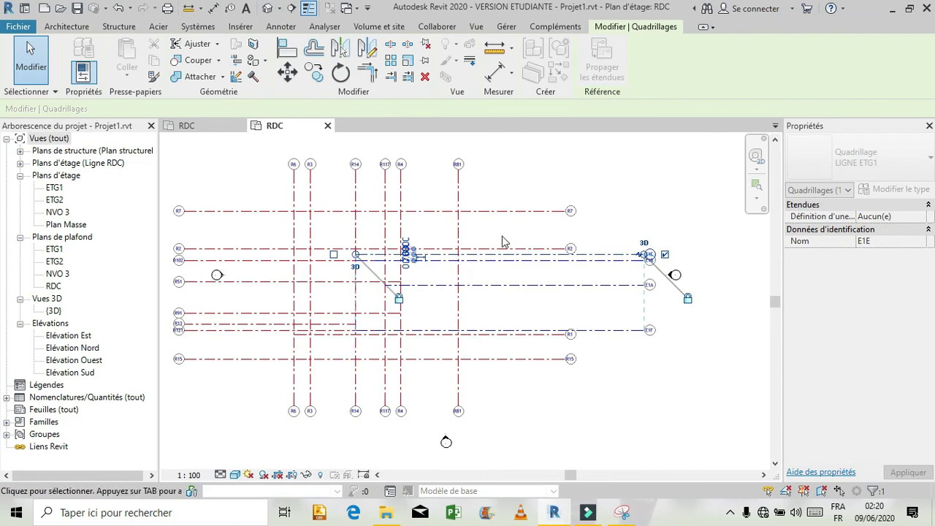
click(502, 239)
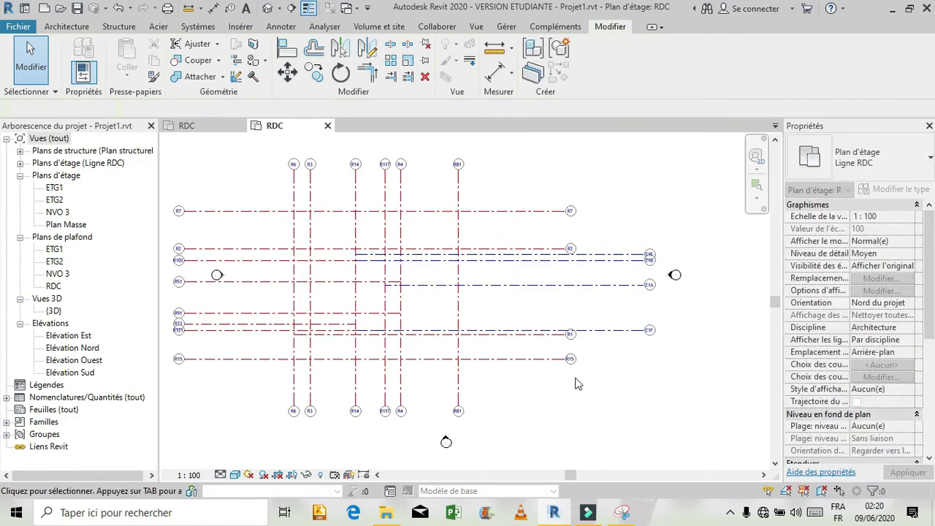
Check the reference capture and draw a vertical LIGNE ETG1 grid line along R14, from the free end of E1F to beyond R14's upper bubble.
scroll(579, 374, down, 2)
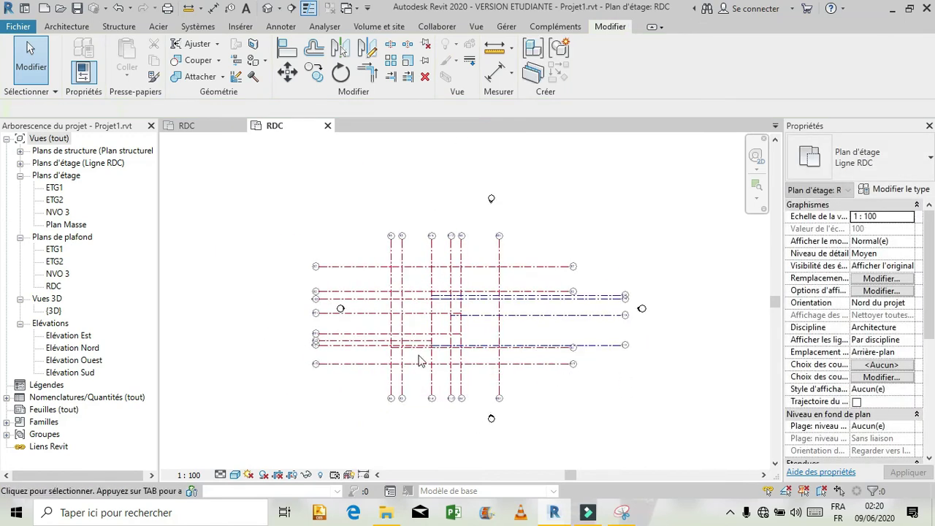
scroll(420, 345, up, 1)
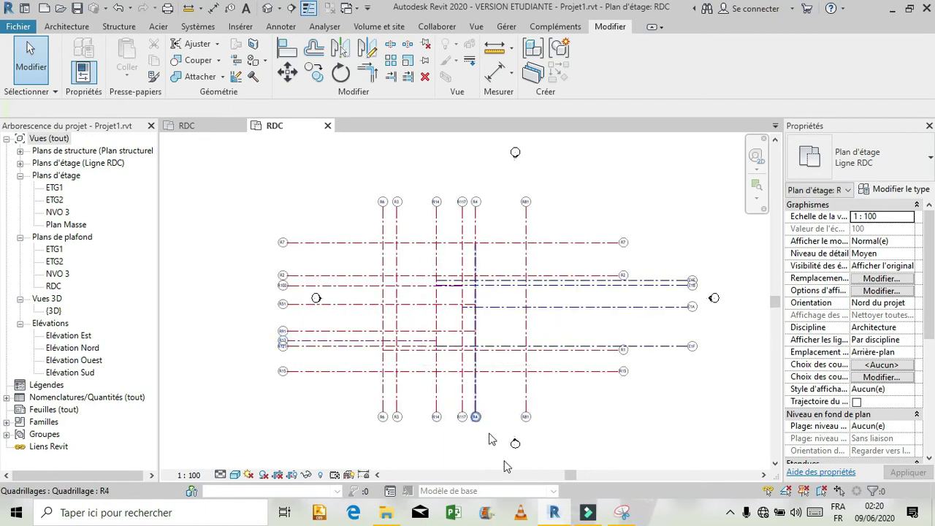
click(619, 514)
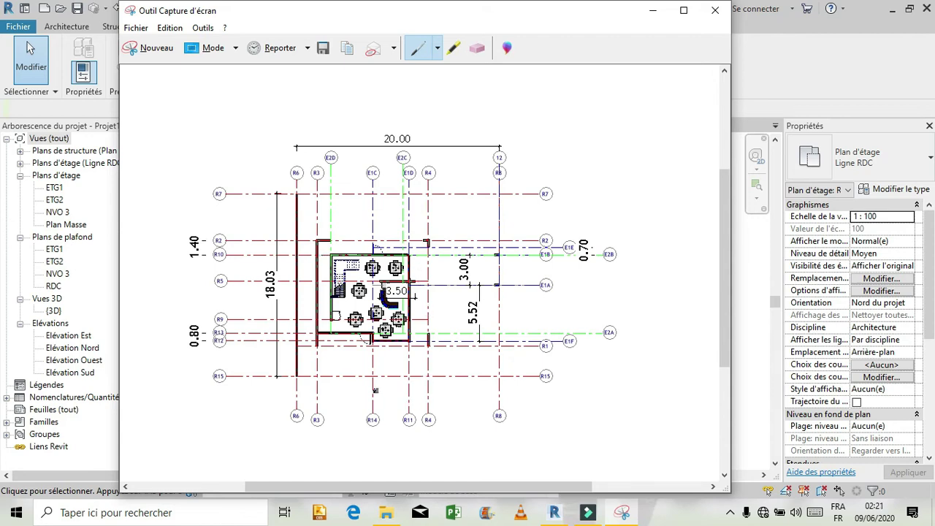
click(622, 512)
click(66, 26)
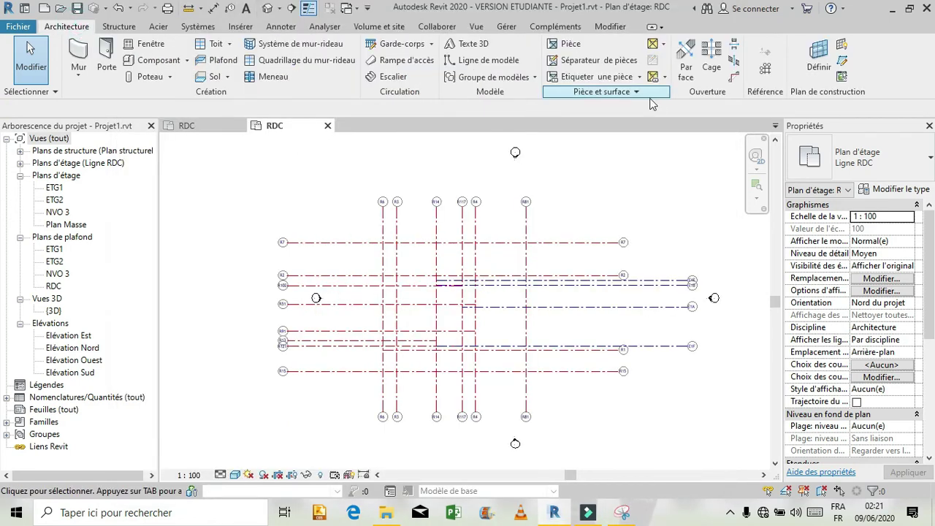
click(767, 70)
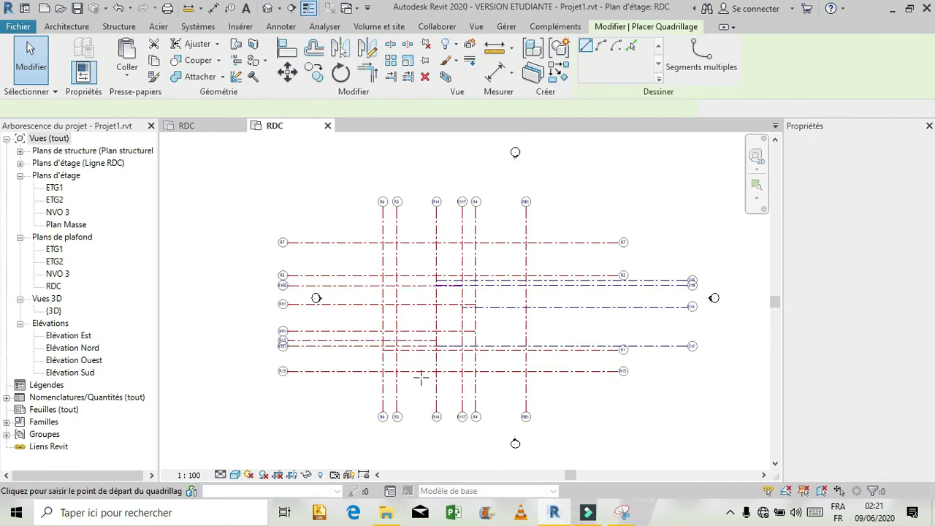
scroll(439, 365, up, 3)
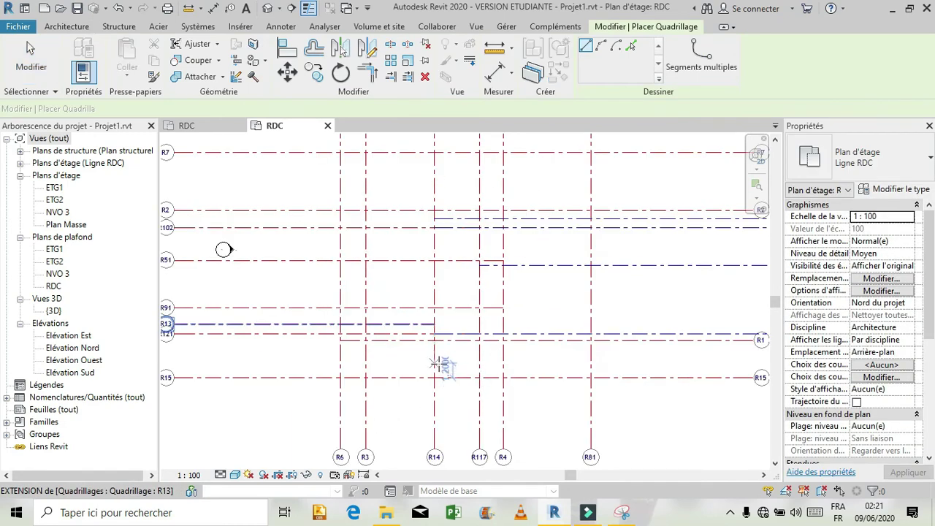
scroll(438, 365, down, 1)
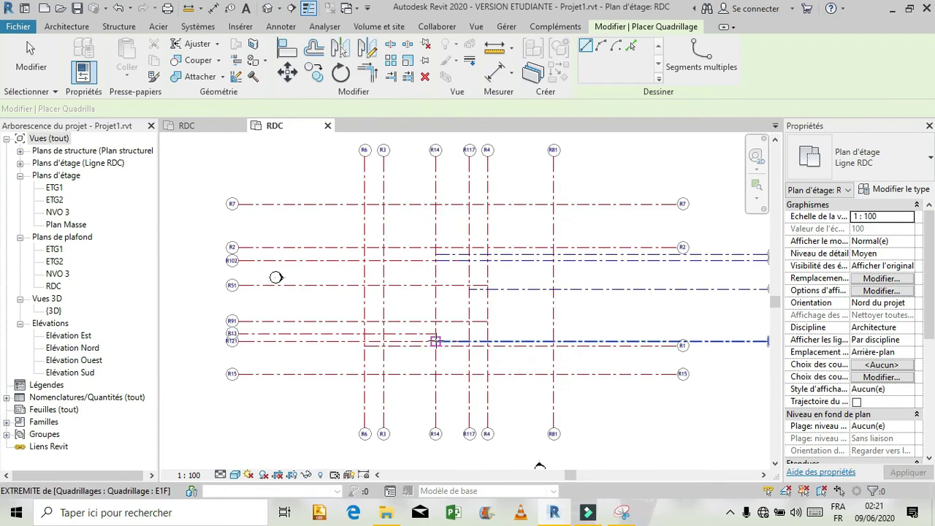
click(435, 340)
scroll(436, 343, down, 1)
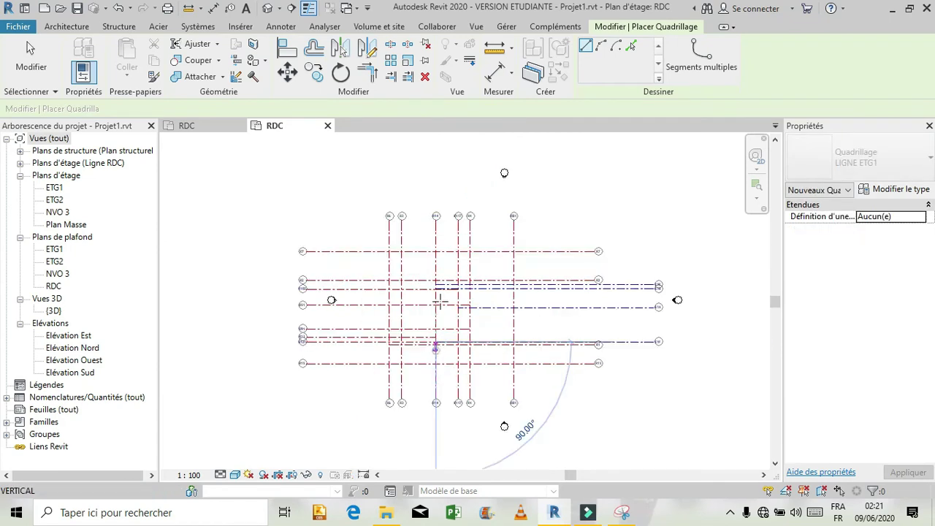
scroll(440, 358, down, 1)
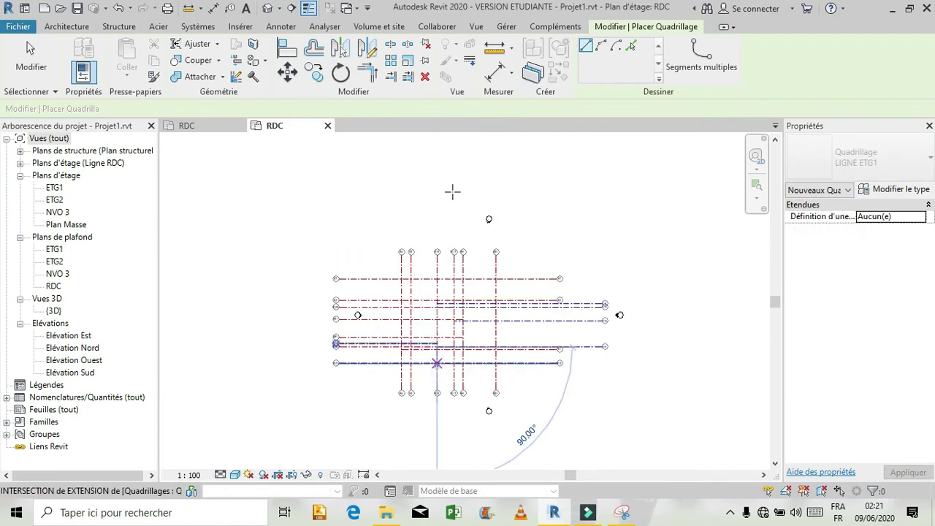
click(437, 227)
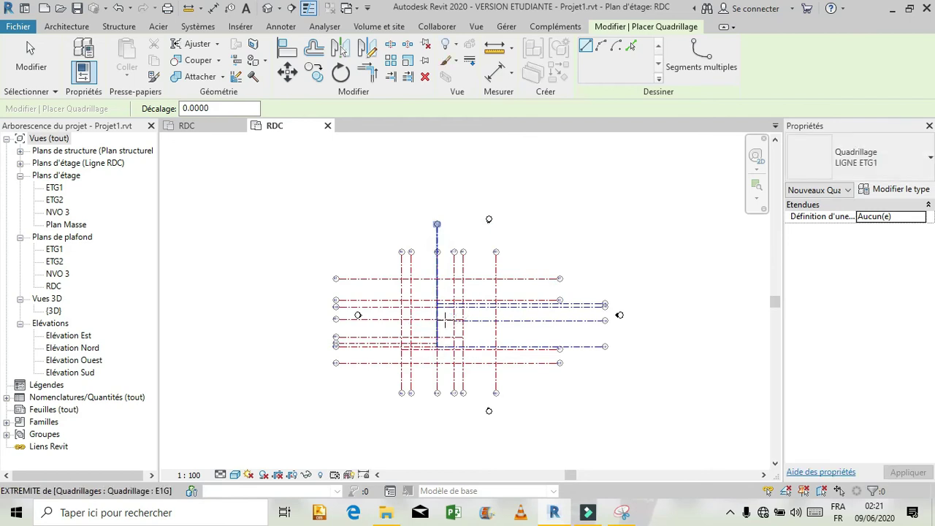
Draw a second vertical LIGNE ETG1 grid line along R117, from E1F up to the level of the first line's bubble.
scroll(457, 336, up, 3)
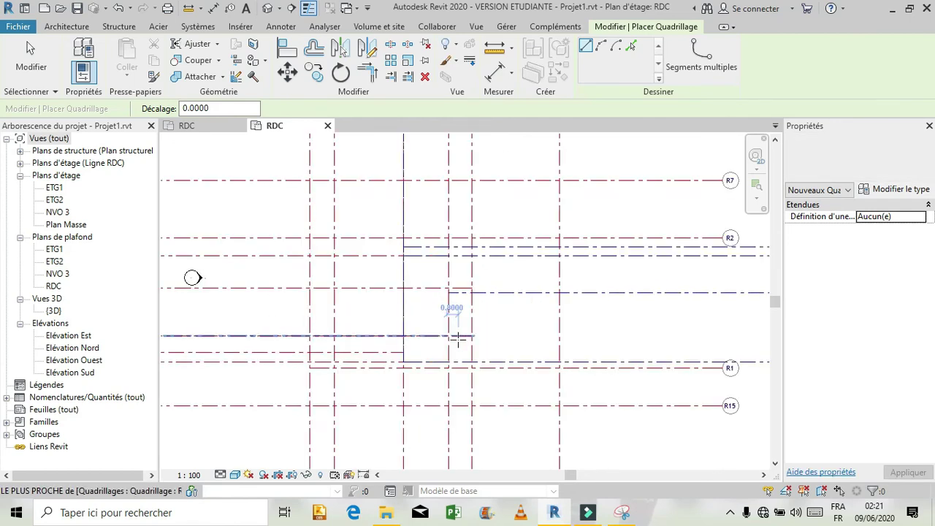
scroll(457, 337, down, 2)
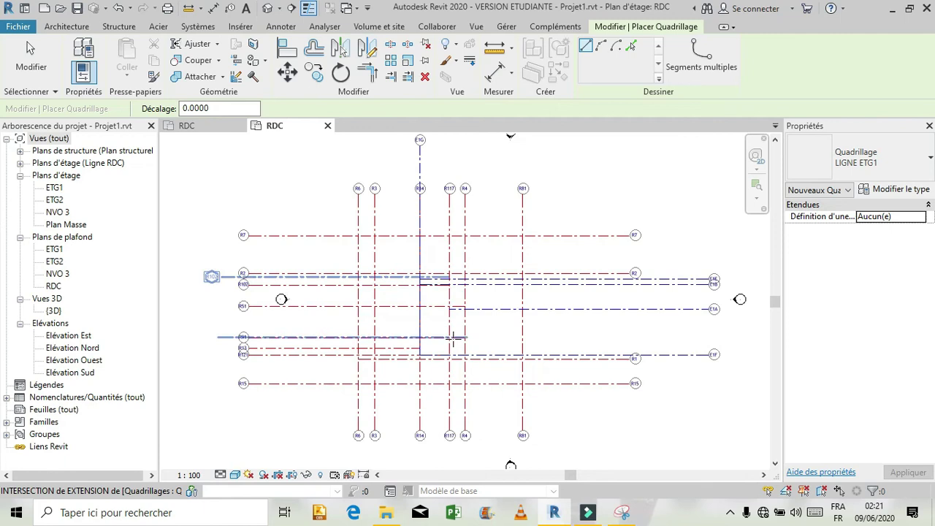
scroll(452, 337, up, 1)
click(453, 337)
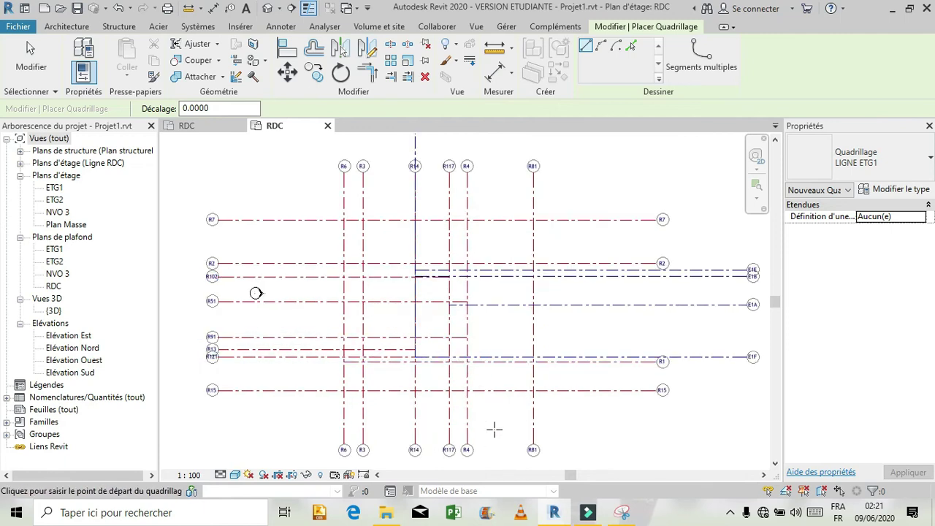
click(448, 357)
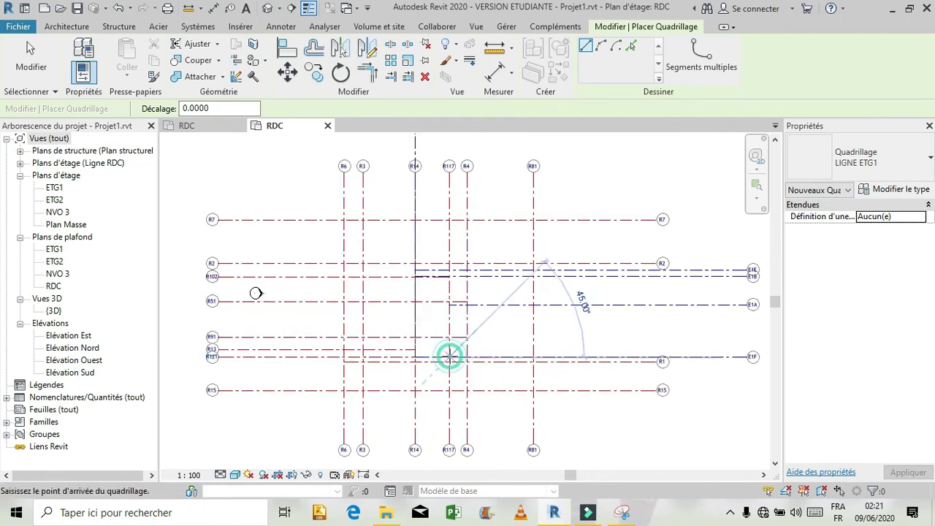
scroll(447, 213, down, 1)
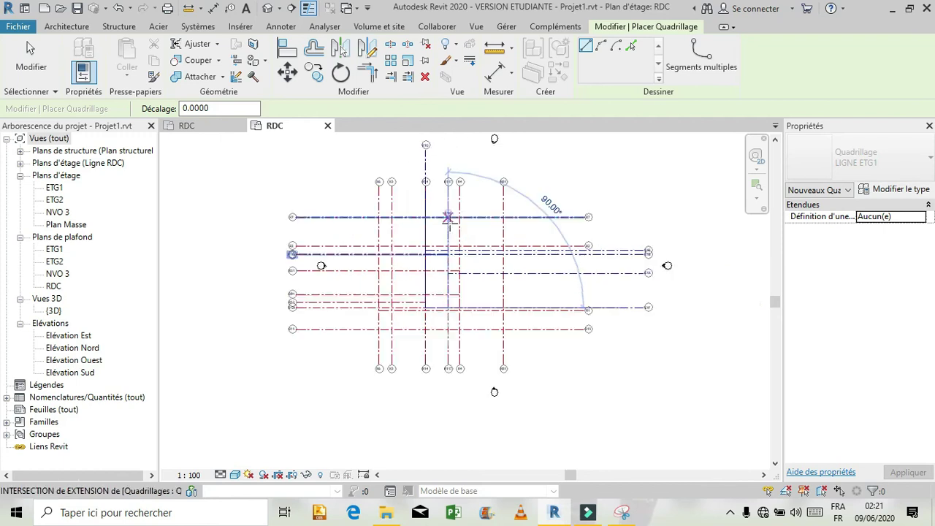
scroll(452, 165, down, 1)
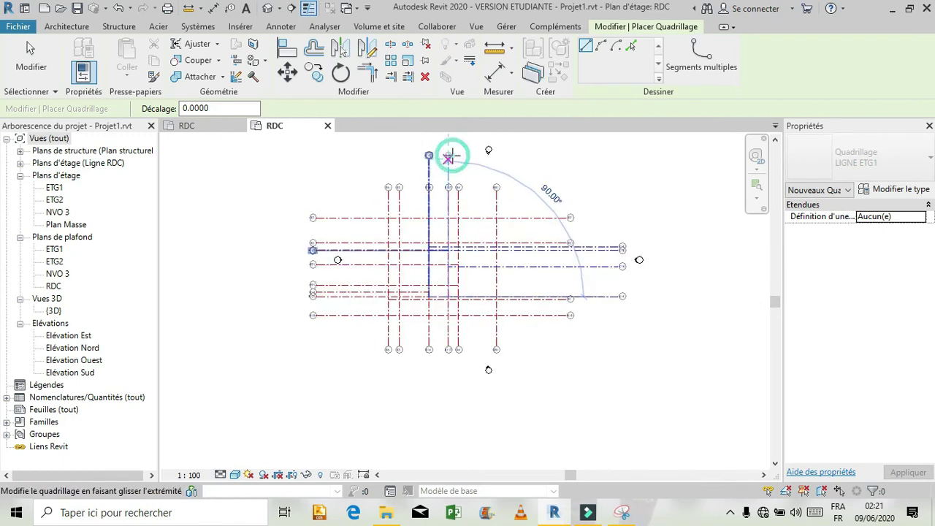
click(449, 157)
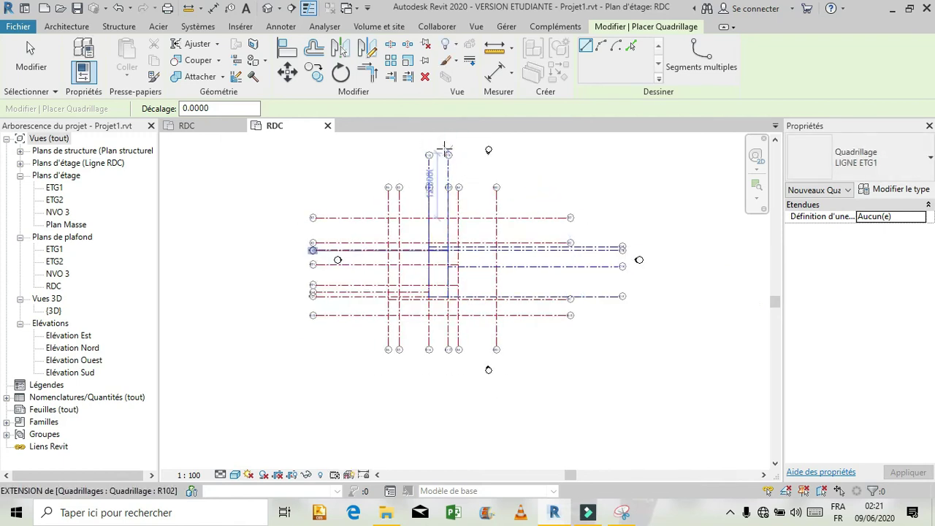
scroll(443, 146, up, 5)
scroll(442, 146, up, 2)
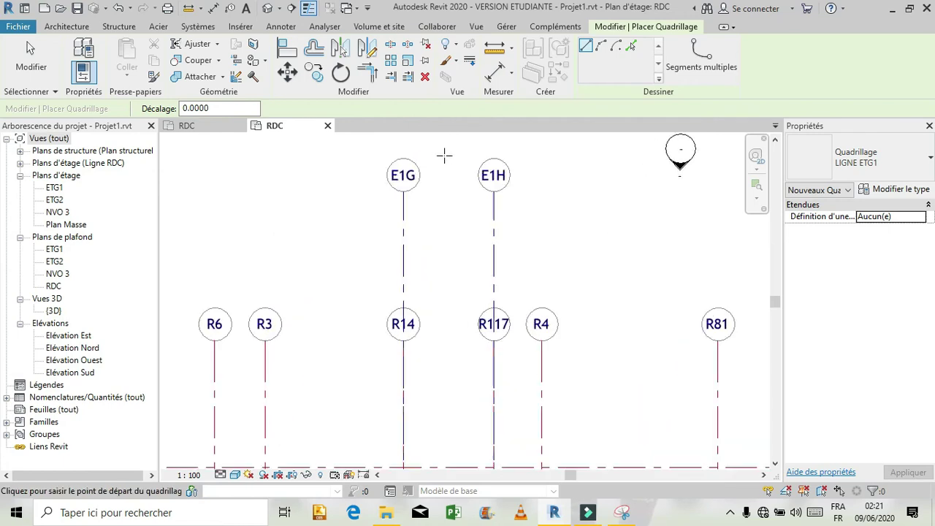
scroll(451, 139, up, 1)
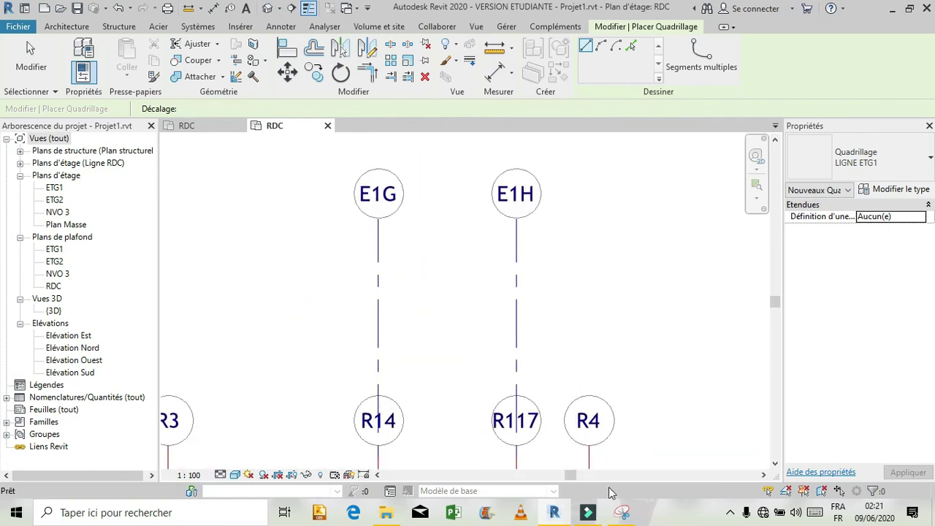
key(Escape)
key(Escape)
Check the names in the reference capture and rename the ETG1 grid line over R14 as E1C.
click(622, 512)
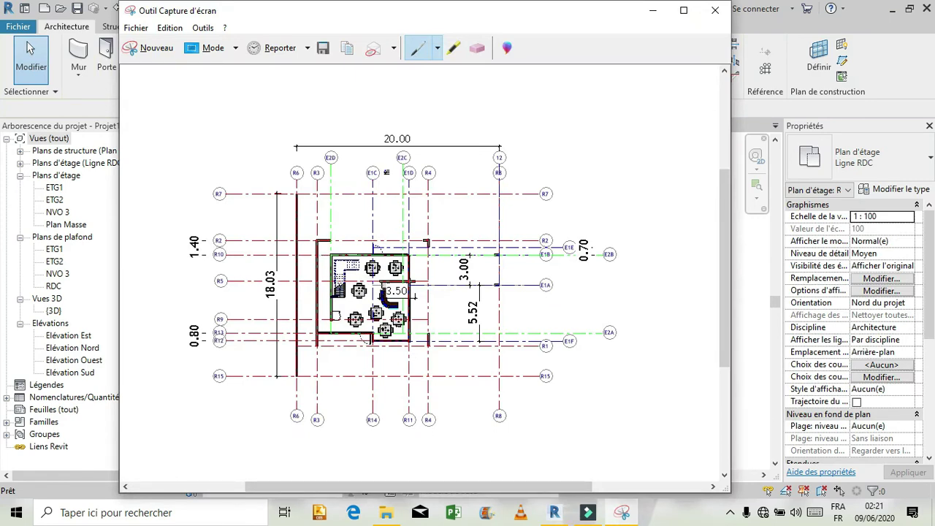
click(623, 515)
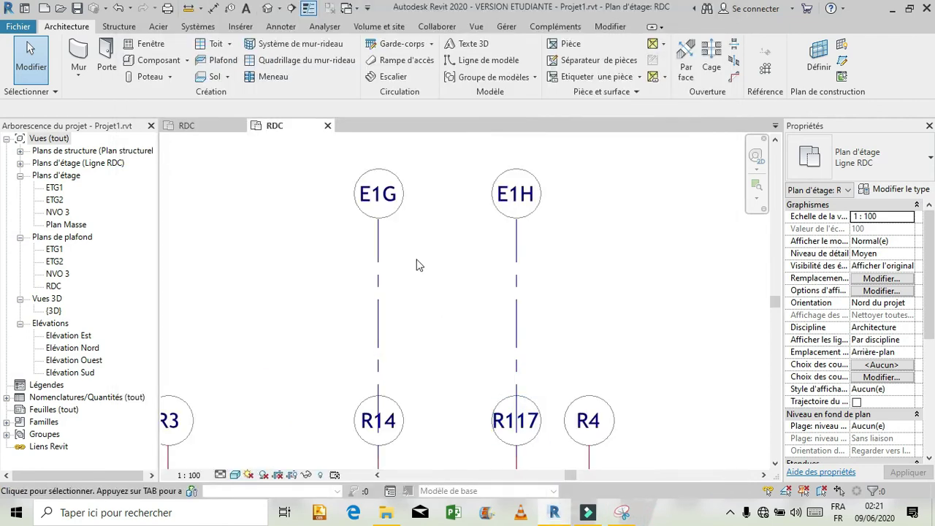
click(385, 210)
click(390, 195)
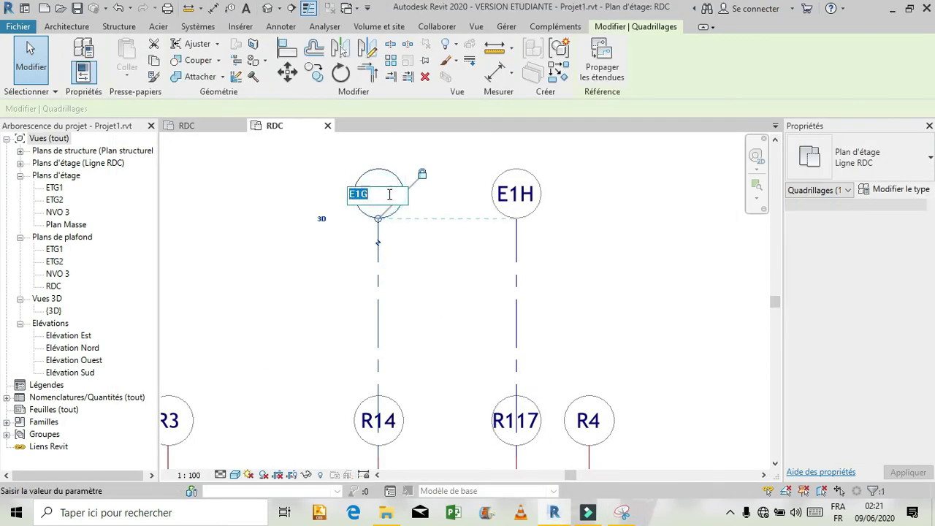
click(389, 194)
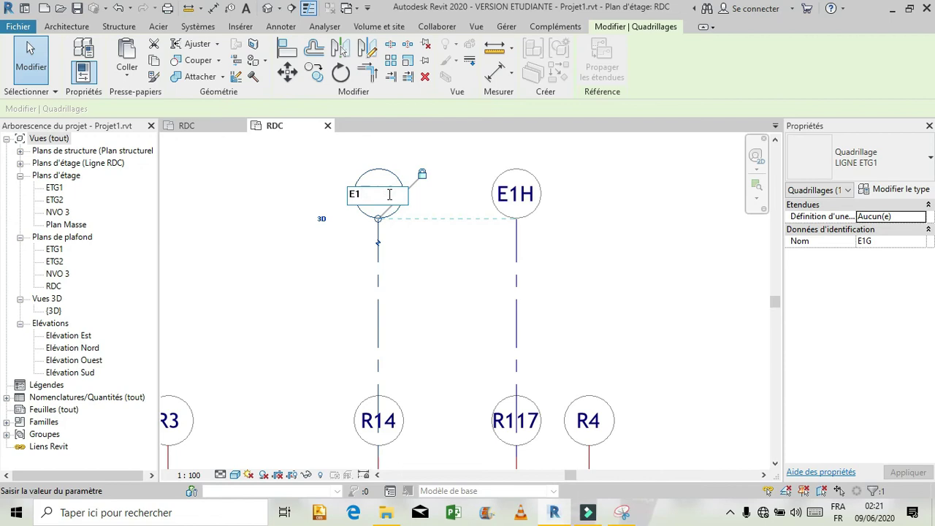
key(Return)
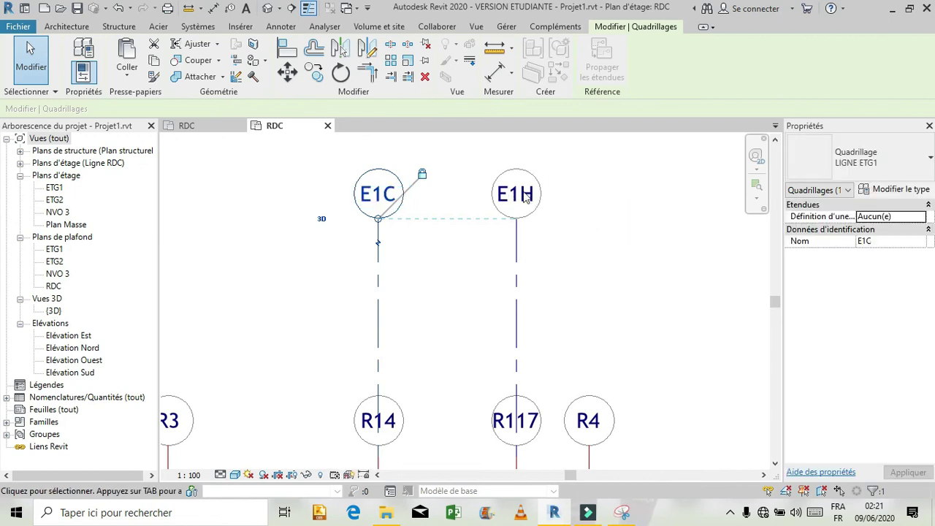
Rename the vertical ETG1 grid line over R117 as E1D.
click(520, 196)
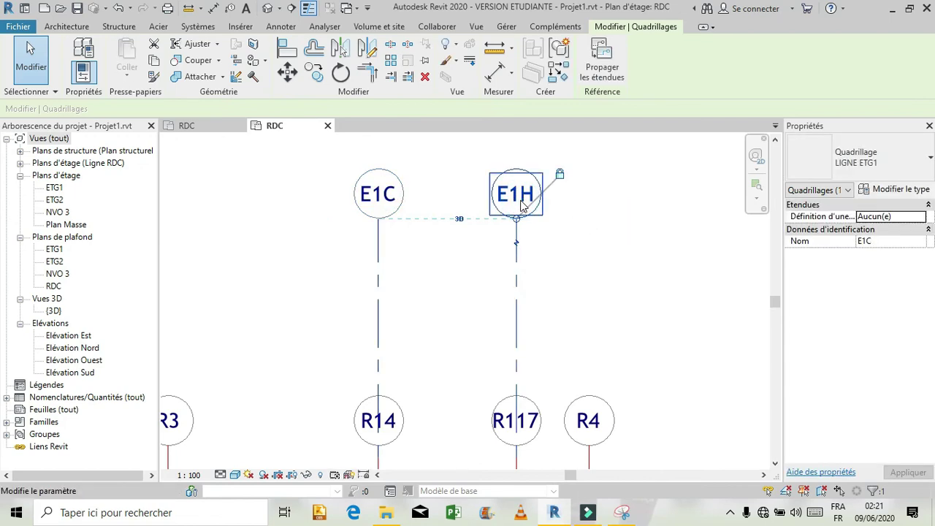
click(522, 193)
click(522, 194)
key(BackSpace)
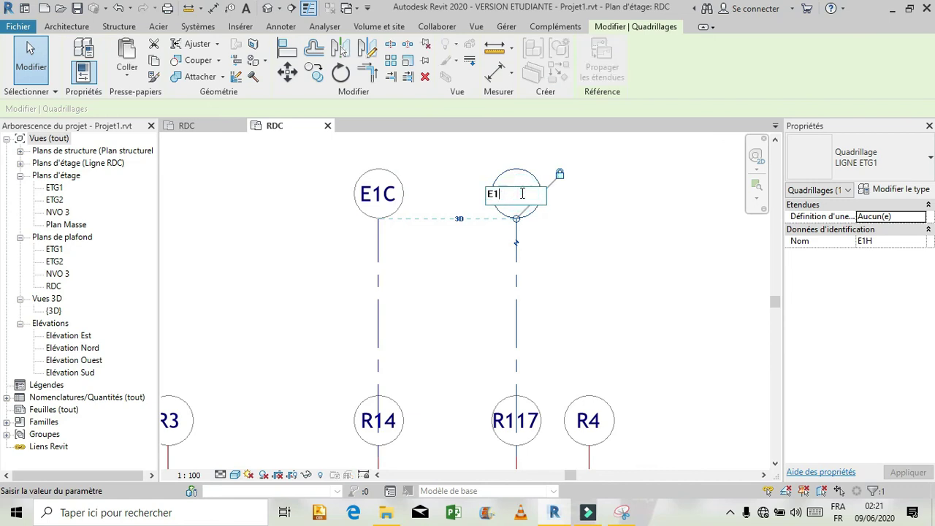
key(Return)
click(586, 267)
scroll(566, 250, down, 2)
scroll(541, 232, down, 4)
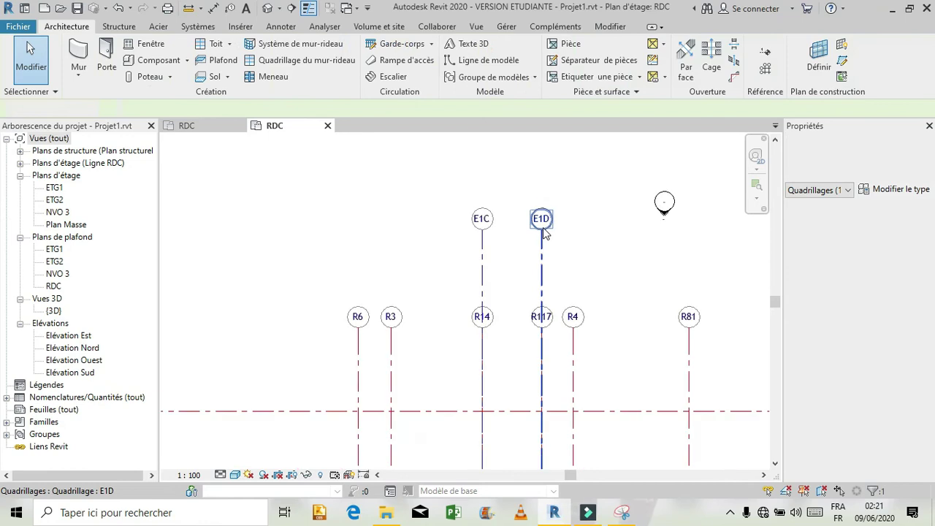
key(Escape)
Move the elevation marker below the grid farther down, clear of the vertical grid lines' lower bubbles.
scroll(533, 231, down, 3)
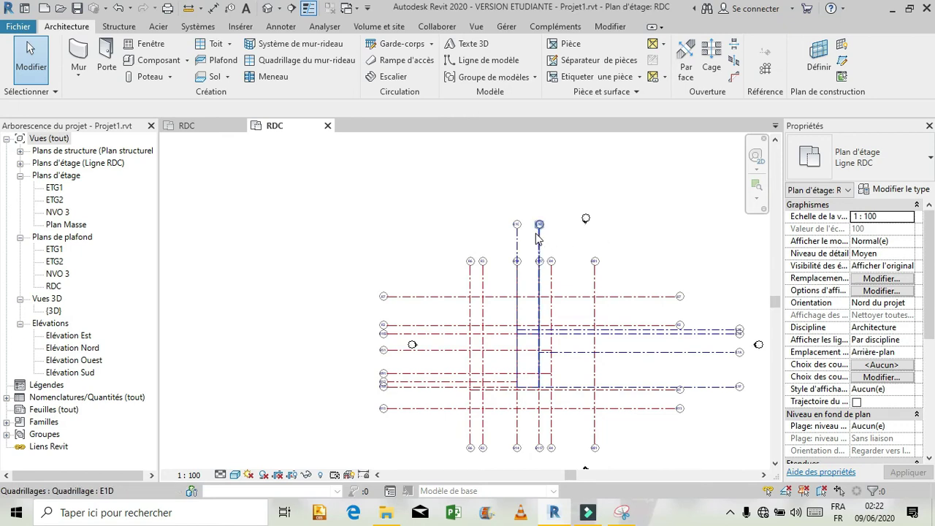
scroll(539, 237, down, 2)
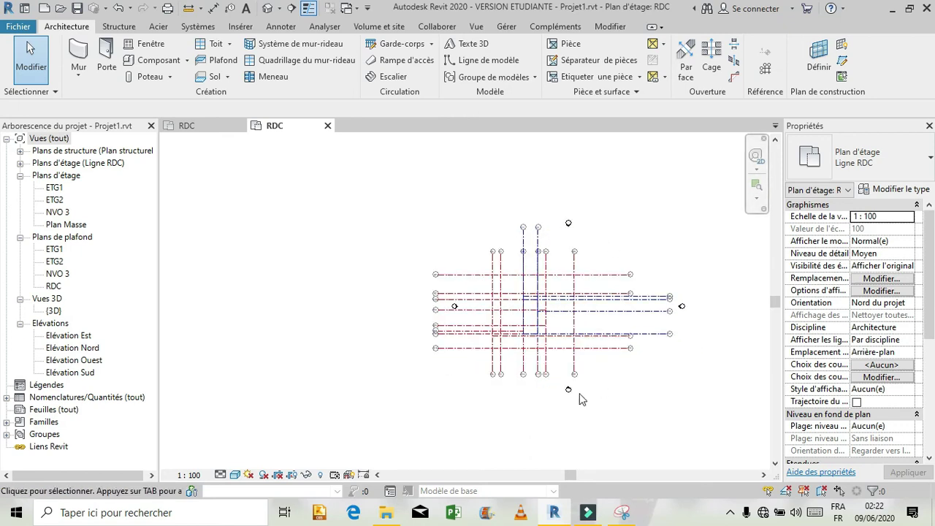
mouse_move(600, 404)
mouse_down()
mouse_move(540, 401)
mouse_move(541, 388)
mouse_up()
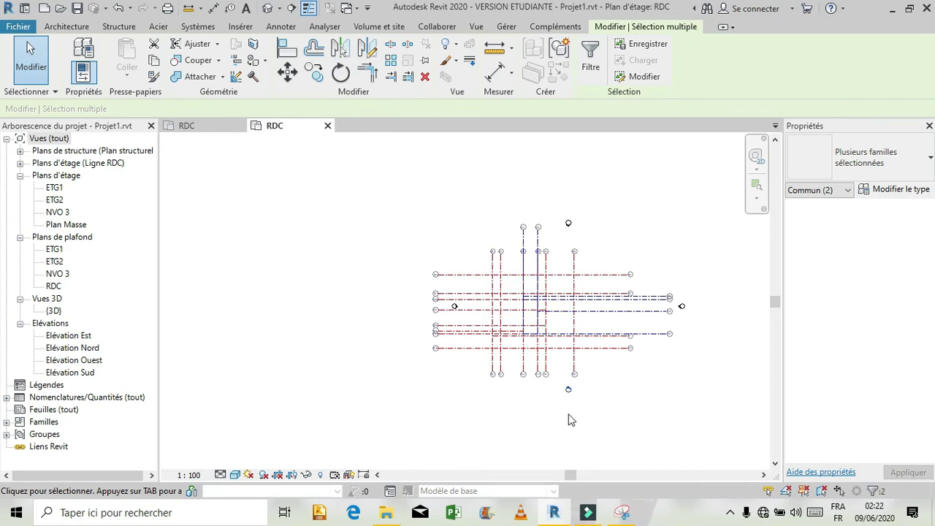
mouse_move(568, 388)
mouse_down()
mouse_move(534, 433)
mouse_move(542, 438)
mouse_up()
Move the elevation marker between R102 and R51 out to the west, beyond the horizontal grid lines' left bubbles.
scroll(453, 304, up, 1)
scroll(453, 304, up, 4)
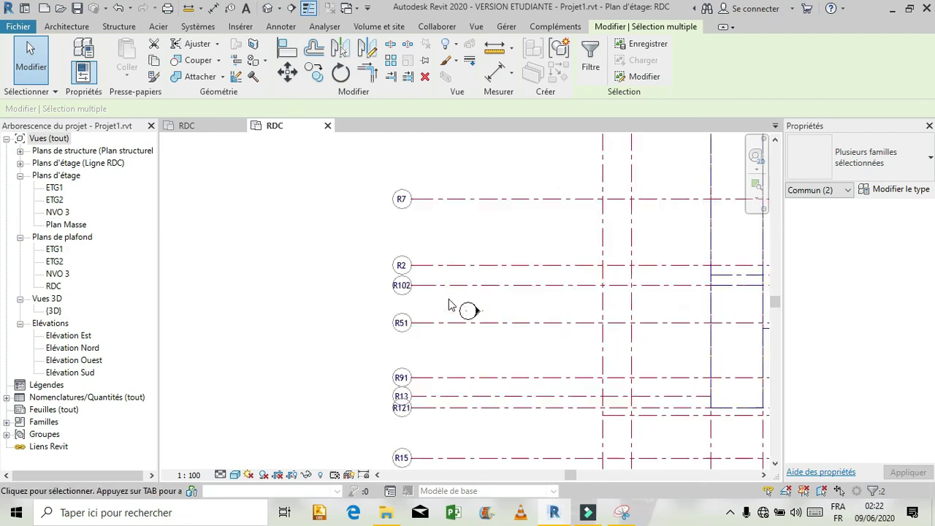
key(Escape)
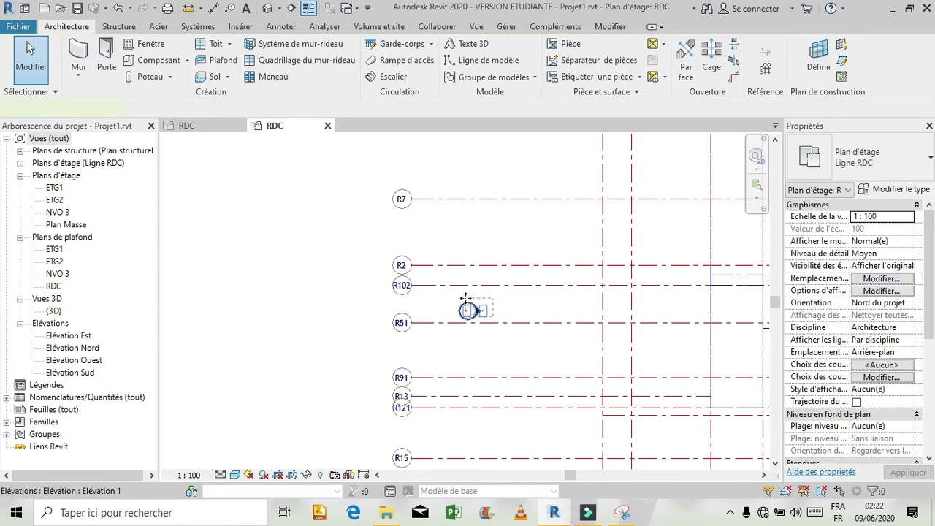
click(467, 307)
drag(258, 334, 217, 342)
click(304, 278)
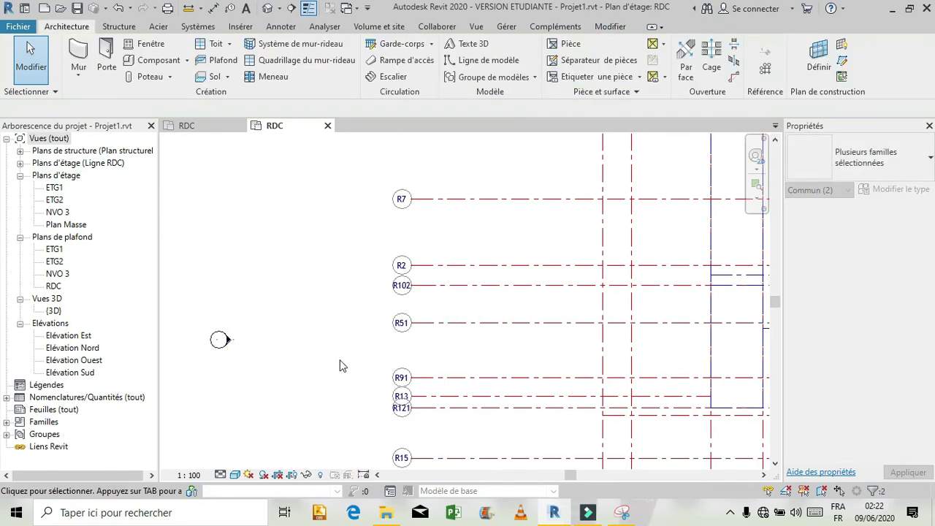
Review the whole Projet1 grid and compare it with the reference capture for the remaining second-floor grid lines.
scroll(340, 362, down, 5)
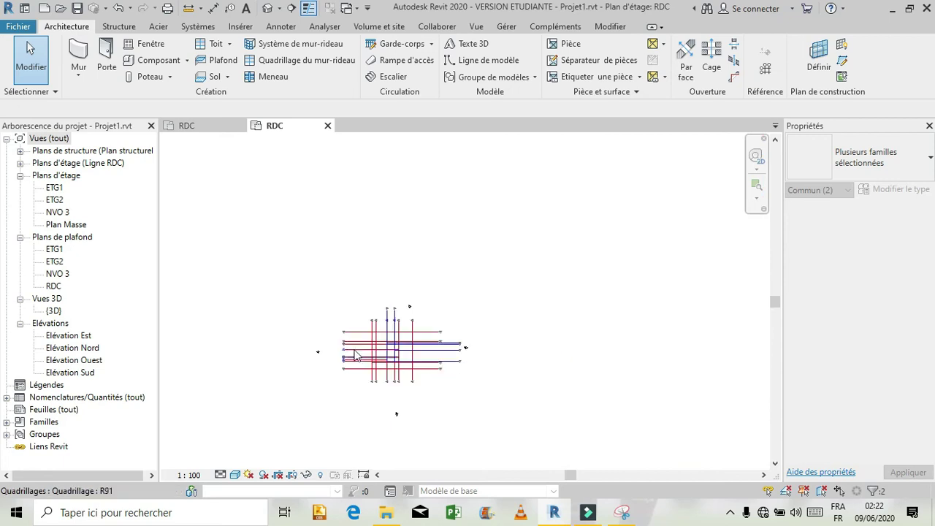
scroll(359, 360, up, 5)
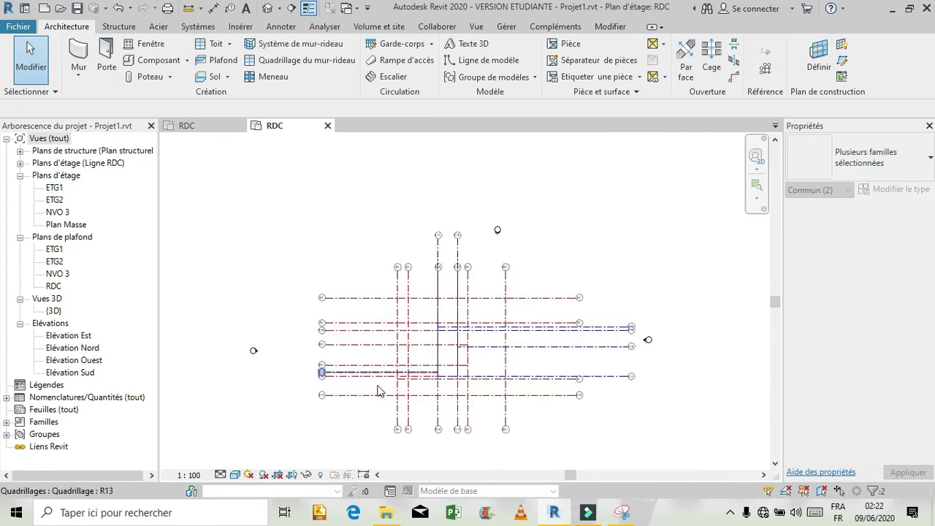
scroll(461, 422, up, 1)
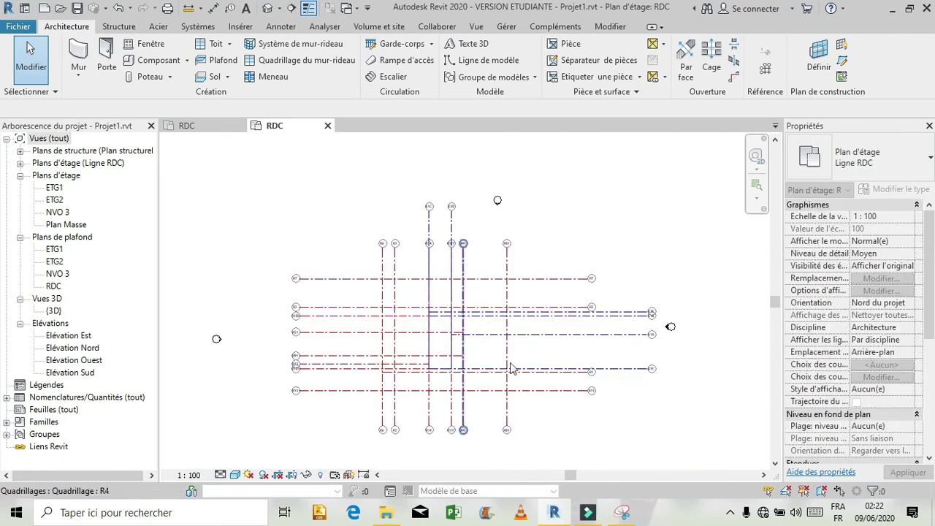
scroll(584, 293, down, 1)
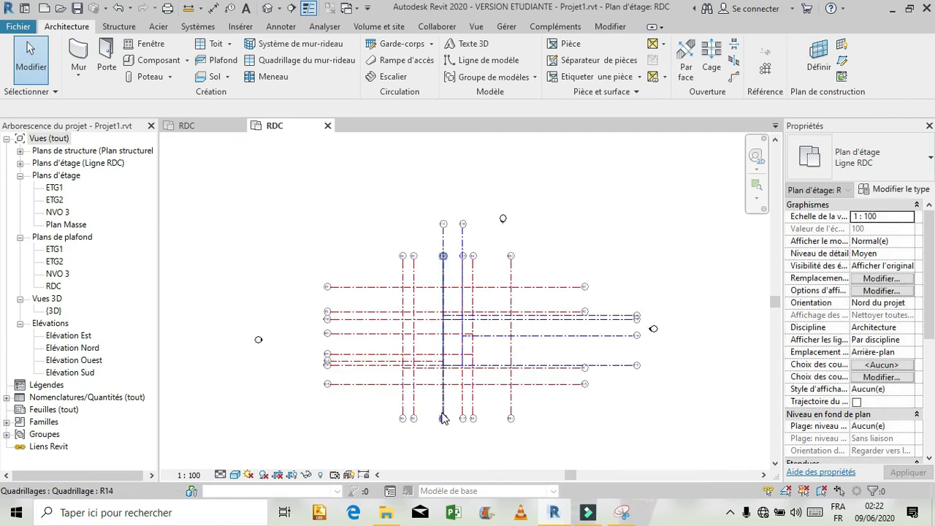
scroll(450, 433, up, 1)
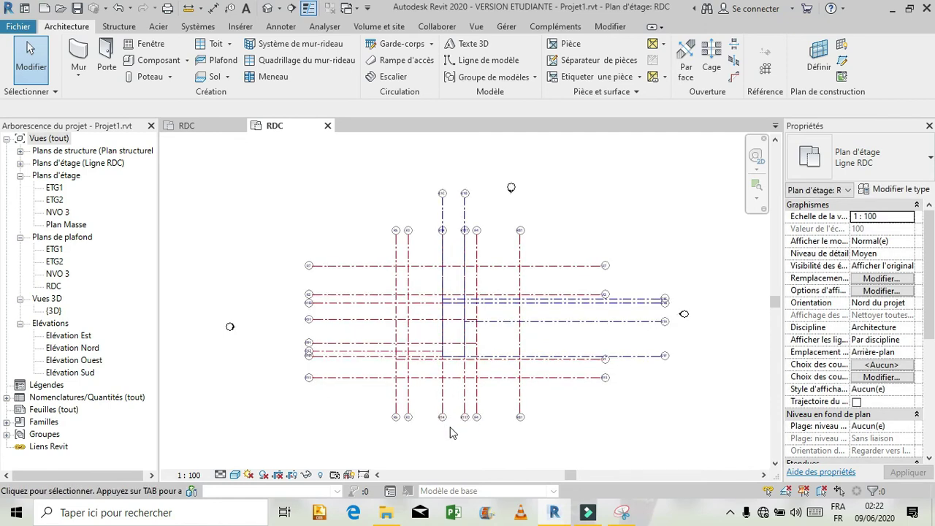
click(622, 515)
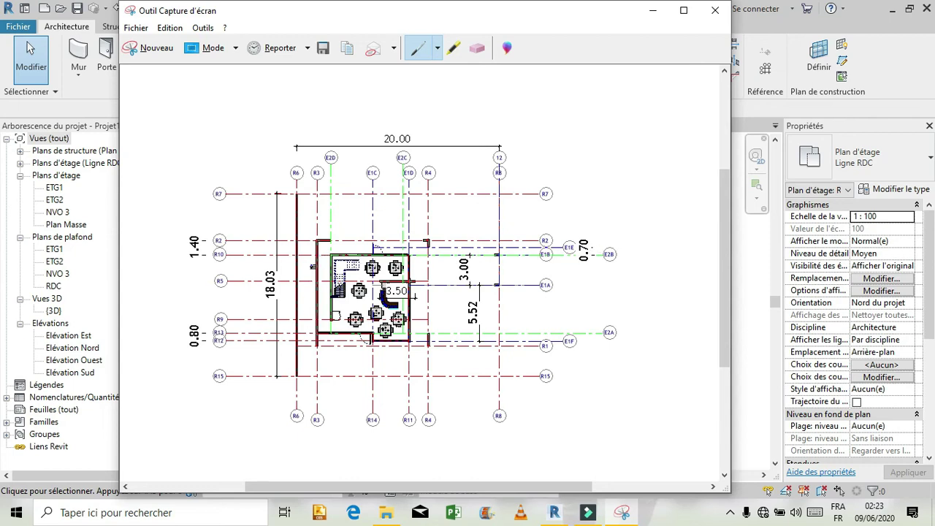
click(654, 11)
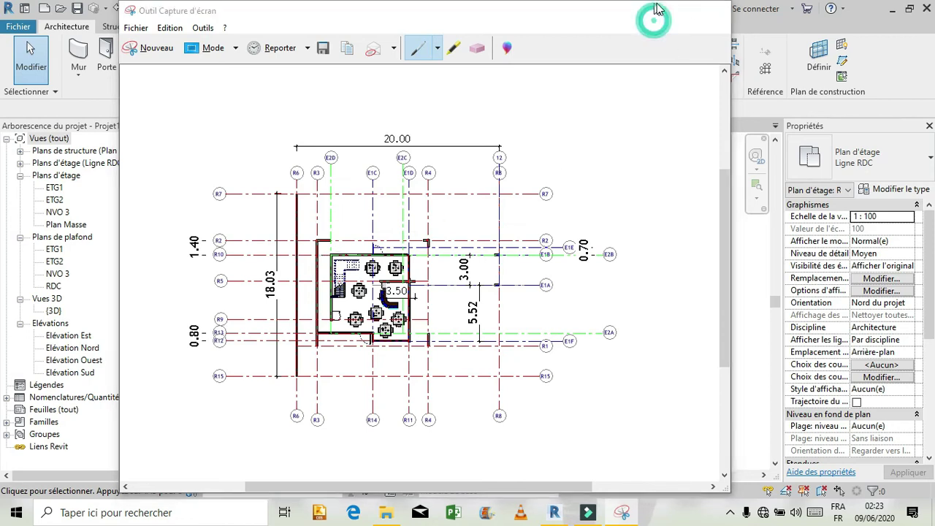
click(202, 126)
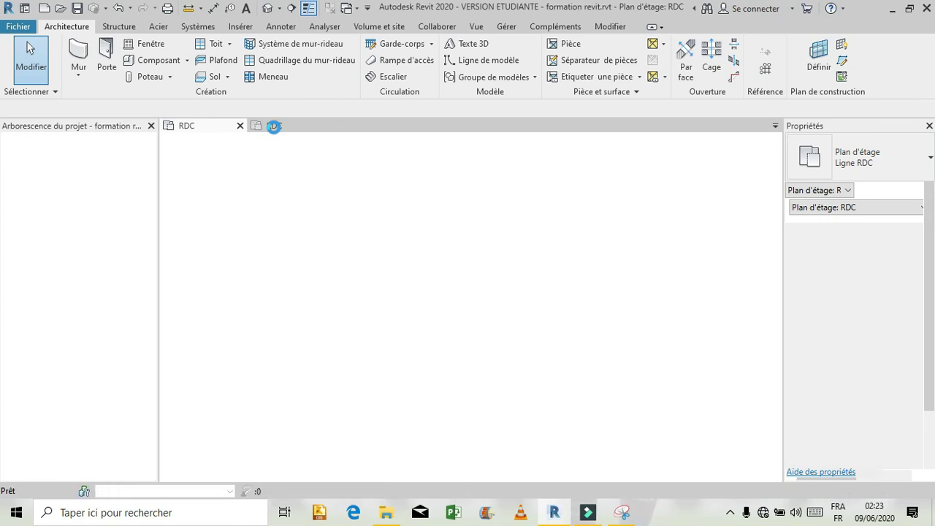
click(274, 126)
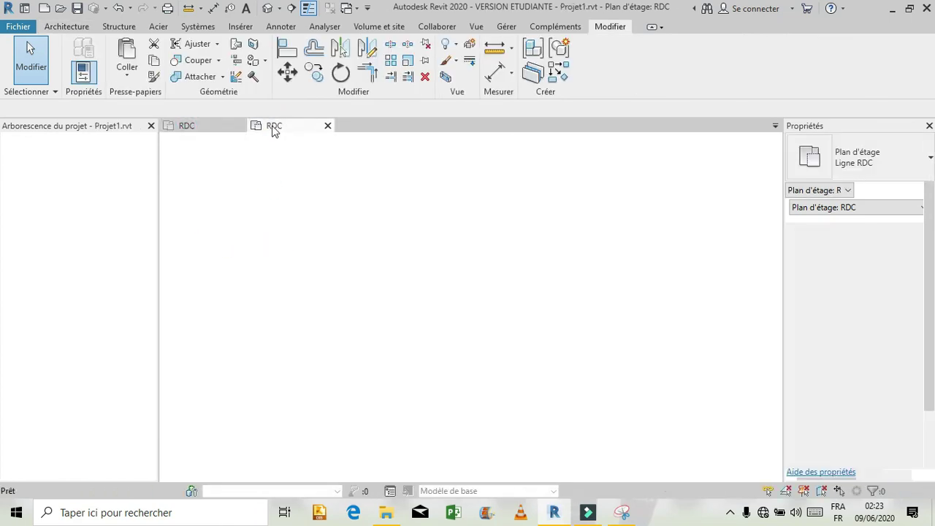
Set the new grid lines' type to LIGNE ETG2 and examine the second-floor line positions in the reference capture.
click(764, 71)
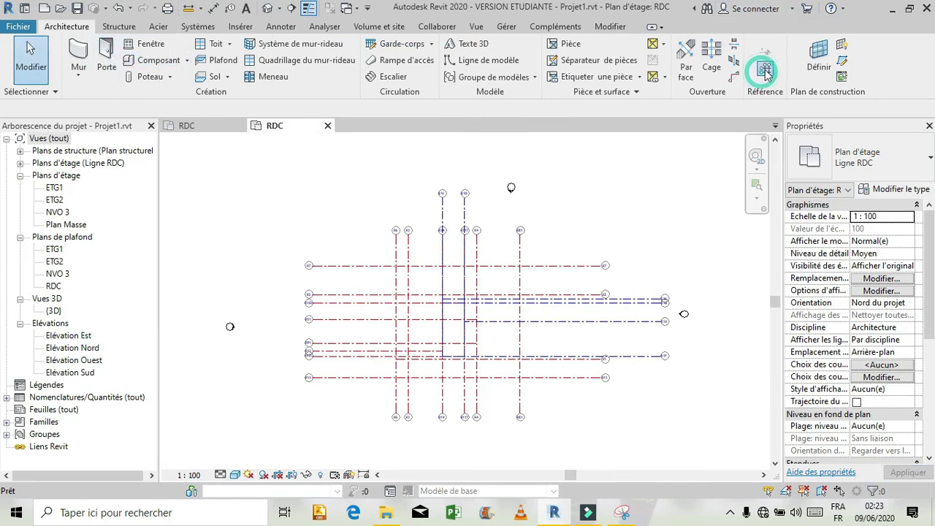
click(909, 159)
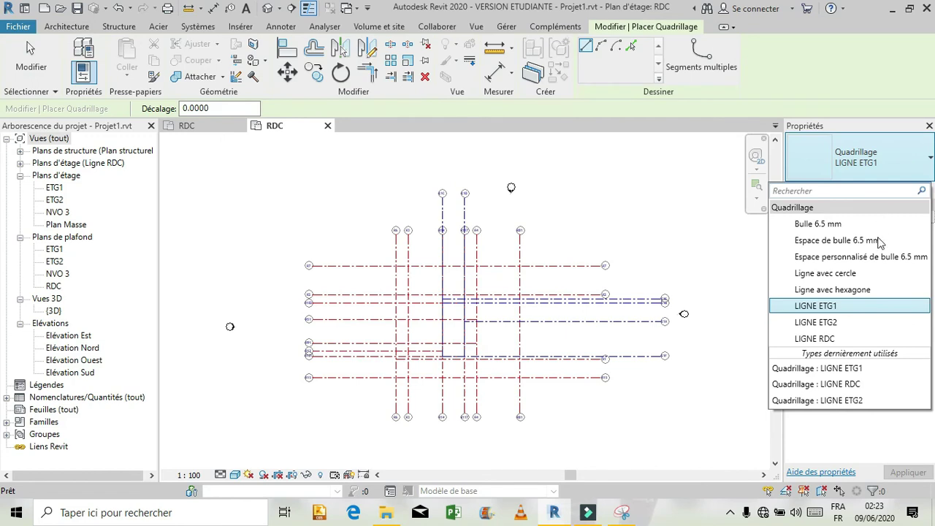
click(860, 322)
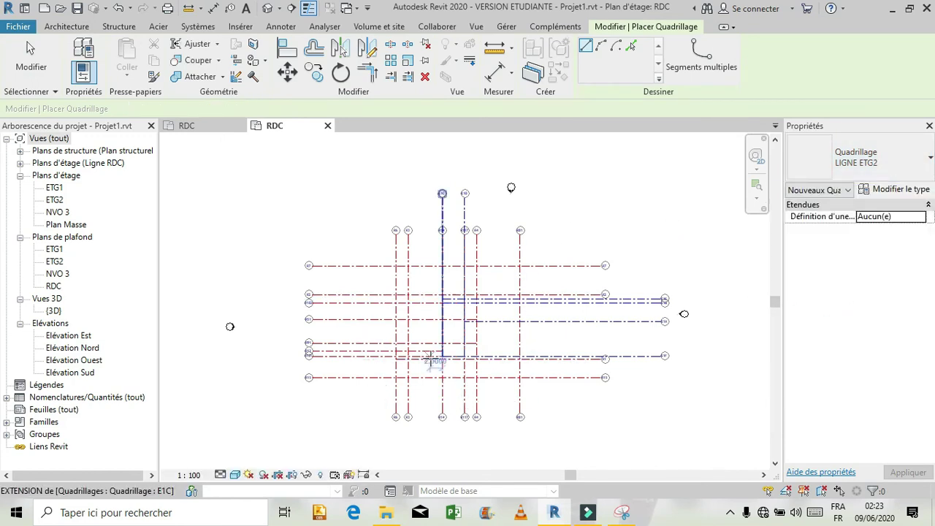
scroll(432, 358, up, 3)
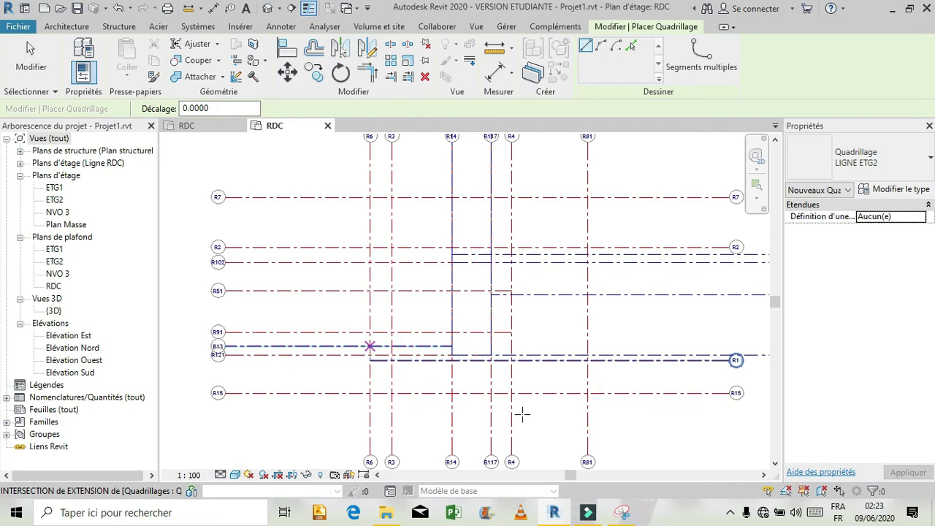
click(621, 513)
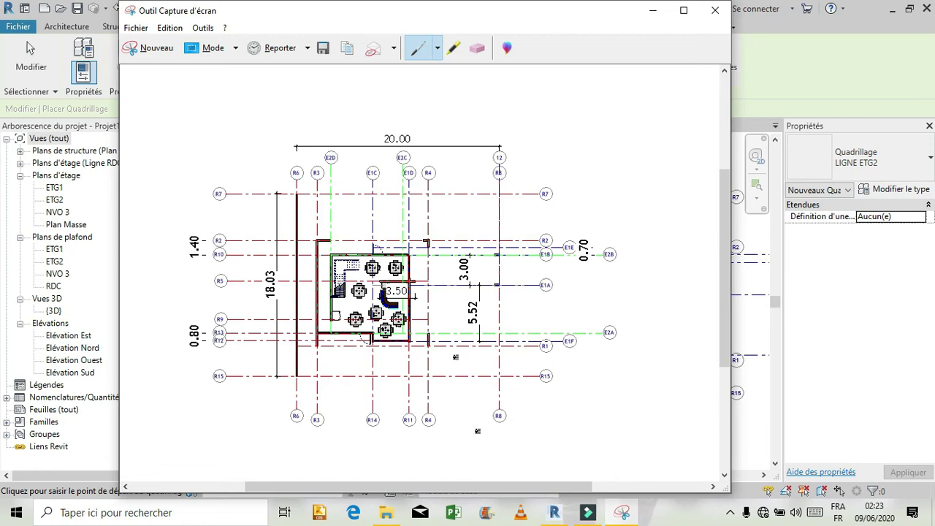
click(622, 512)
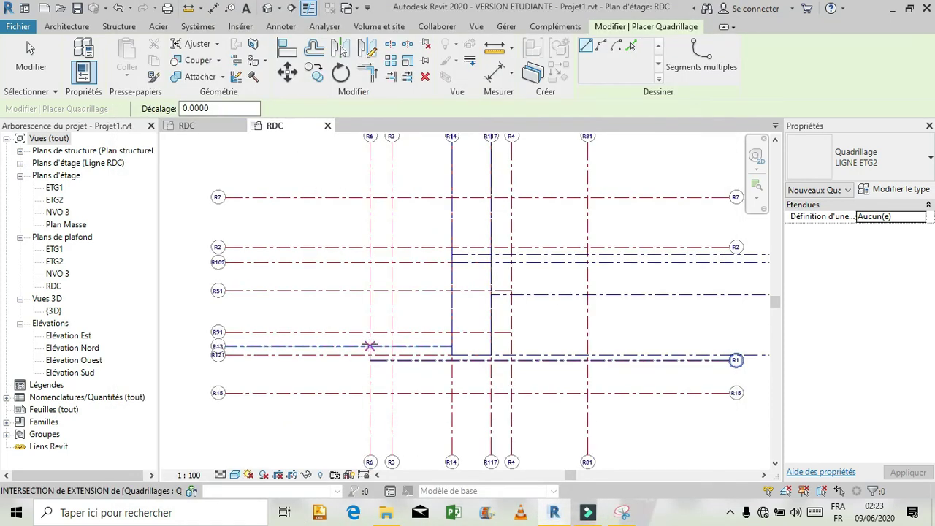
click(623, 514)
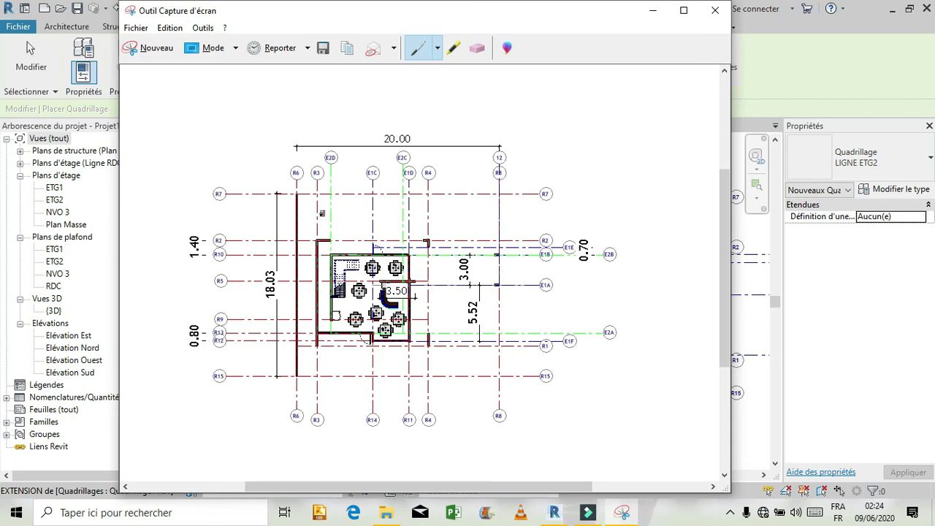
click(655, 7)
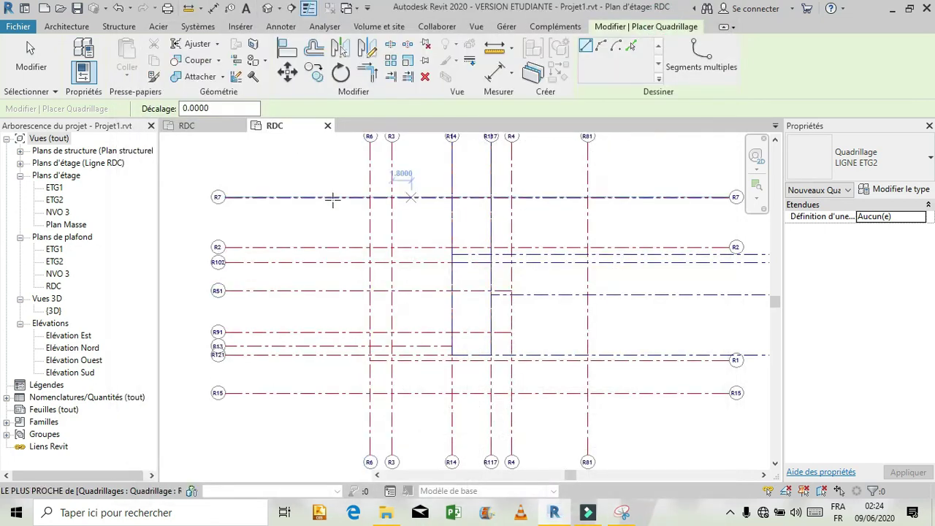
scroll(282, 167, down, 3)
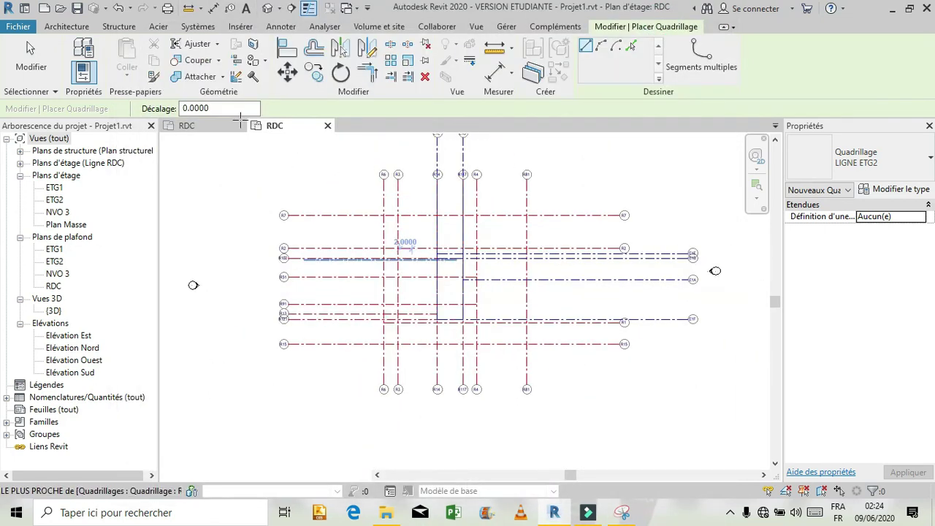
In the formation revit RDC plan, place a chained aligned dimension from R3 through E2D to E2C and return to Projet1's RDC plan.
click(217, 129)
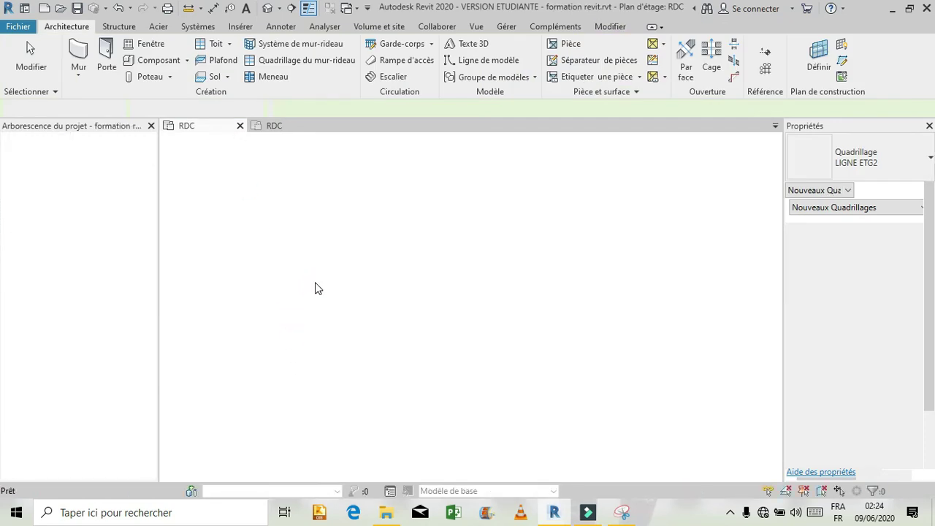
scroll(310, 243, up, 3)
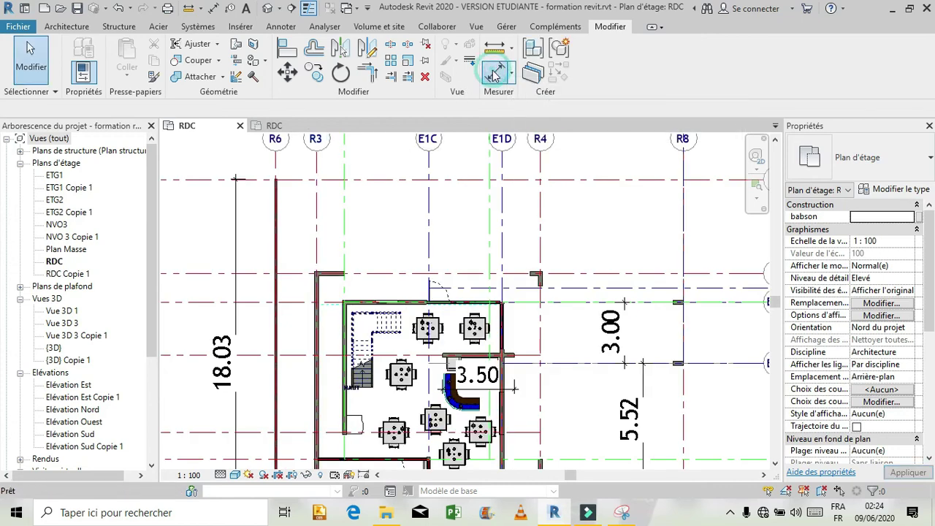
key(d)
key(i)
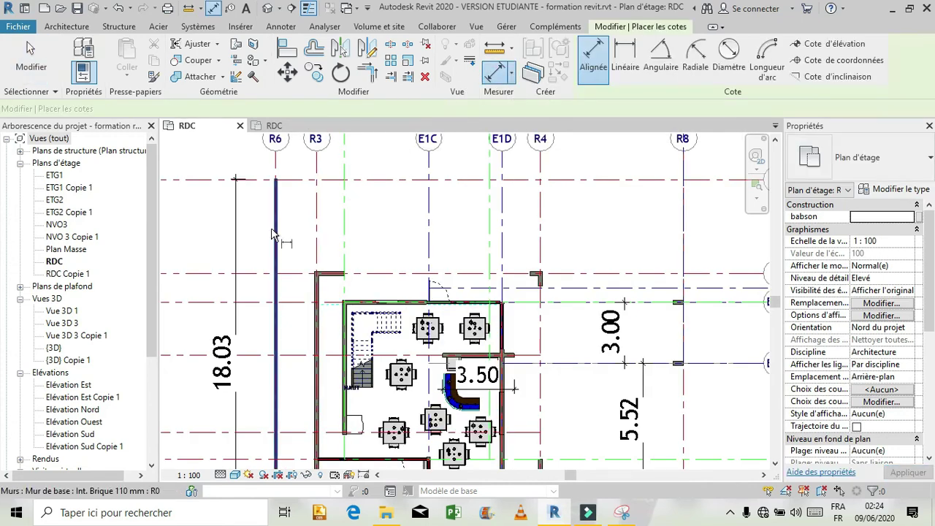
click(344, 223)
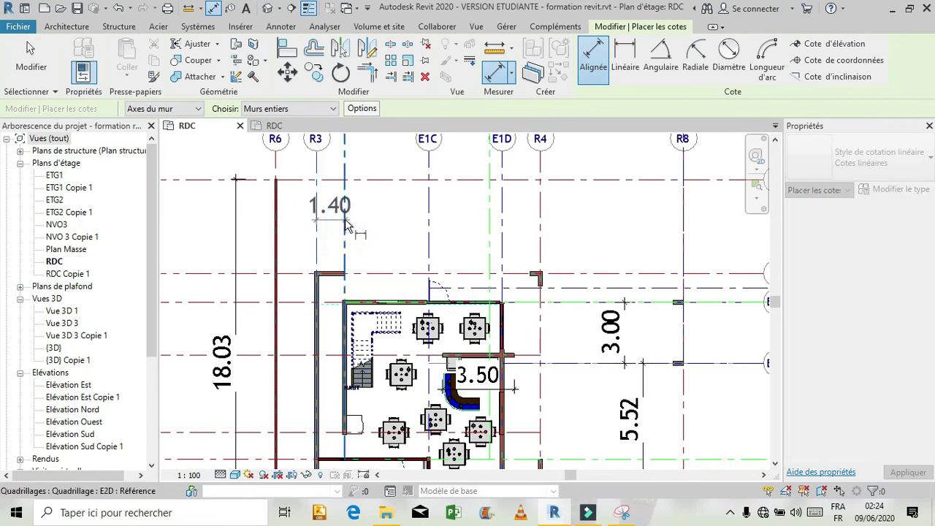
click(490, 223)
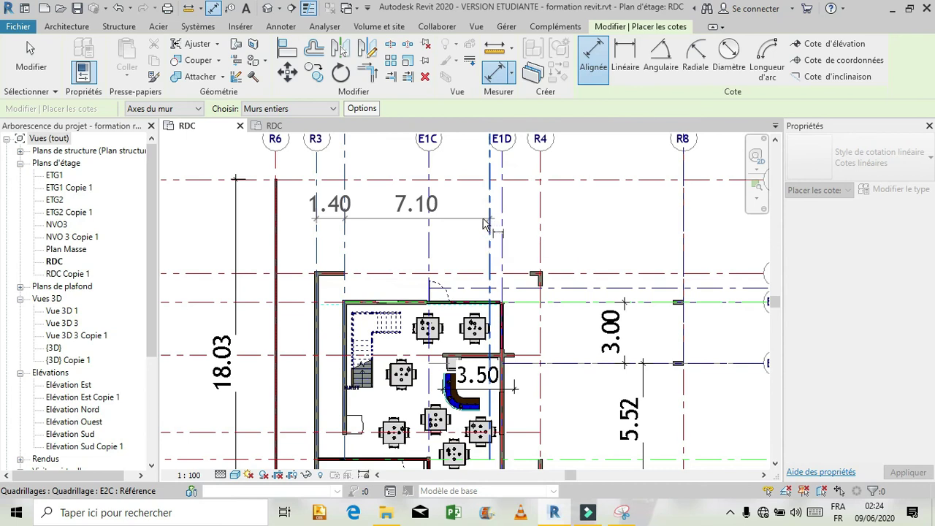
click(479, 216)
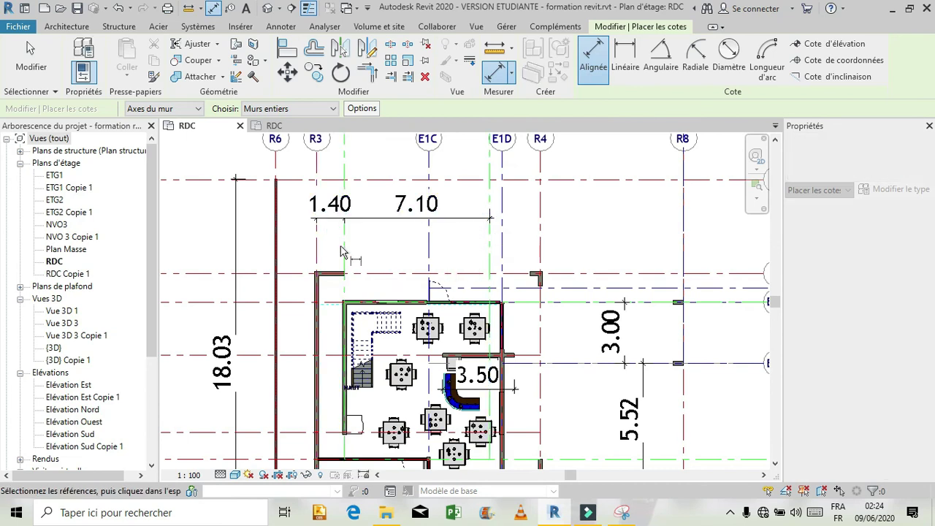
click(292, 127)
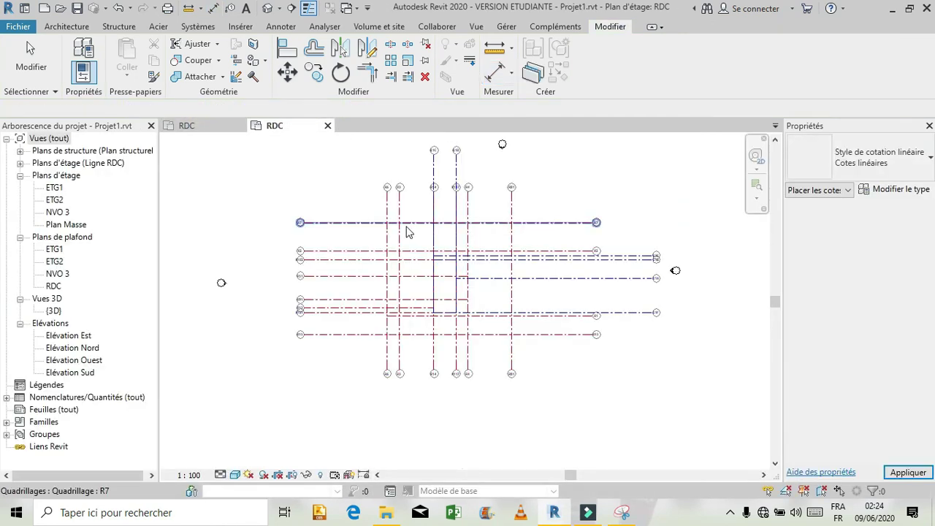
scroll(398, 212, up, 5)
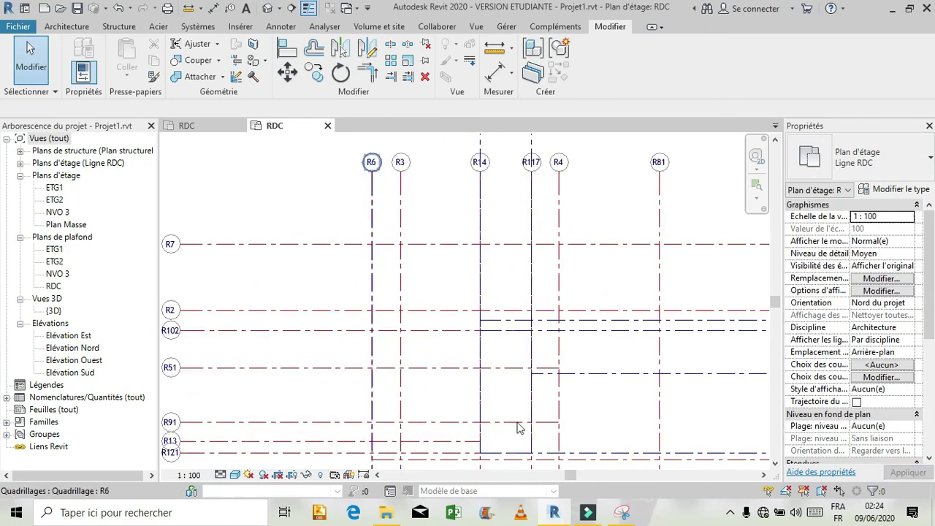
Draw a vertical LIGNE ETG2 grid line about 1.60 m east of R3, from above R7 to just below R51.
click(619, 514)
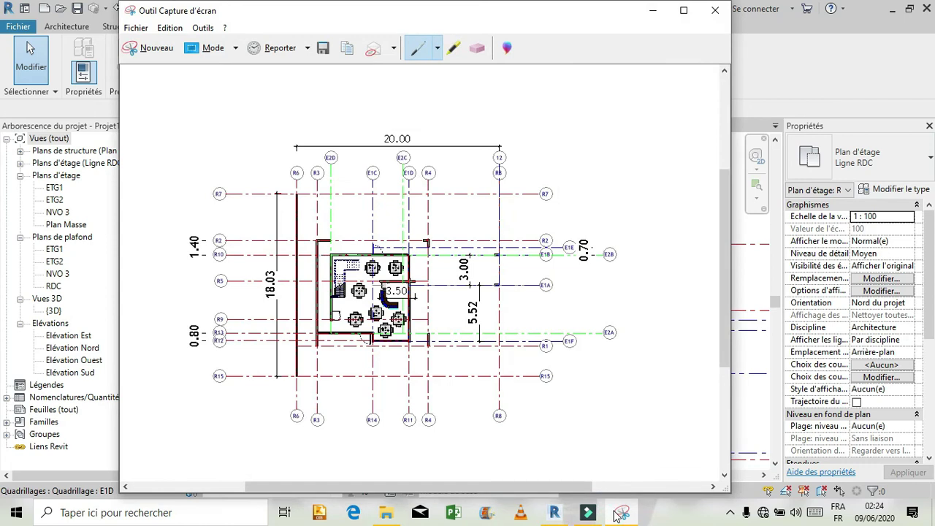
click(619, 514)
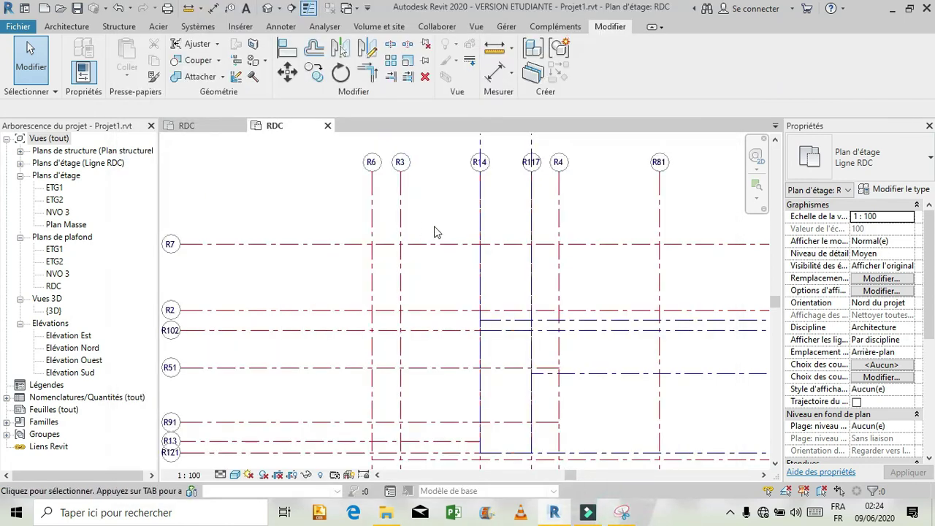
click(58, 27)
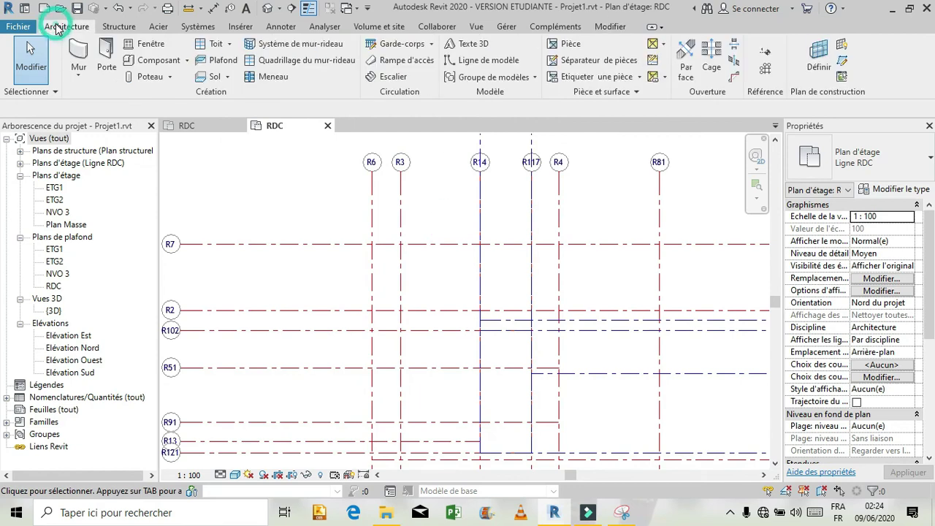
click(768, 67)
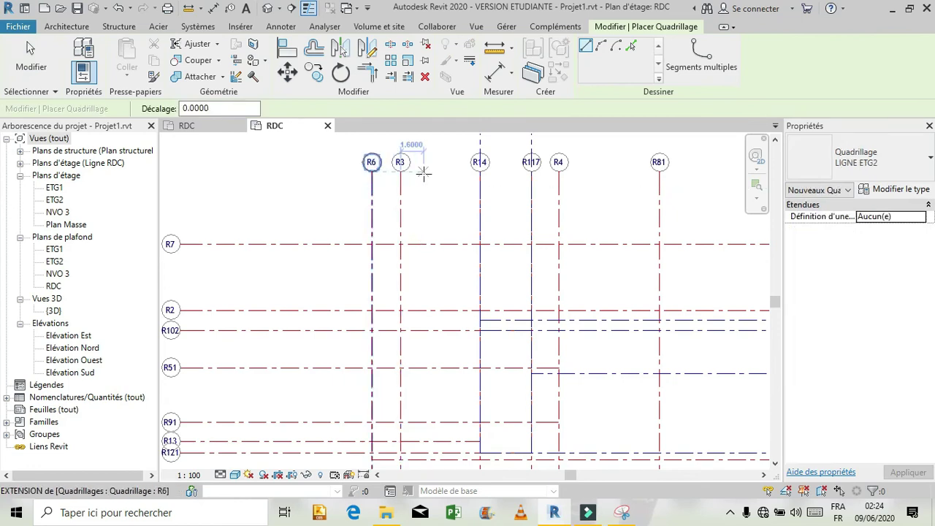
click(423, 172)
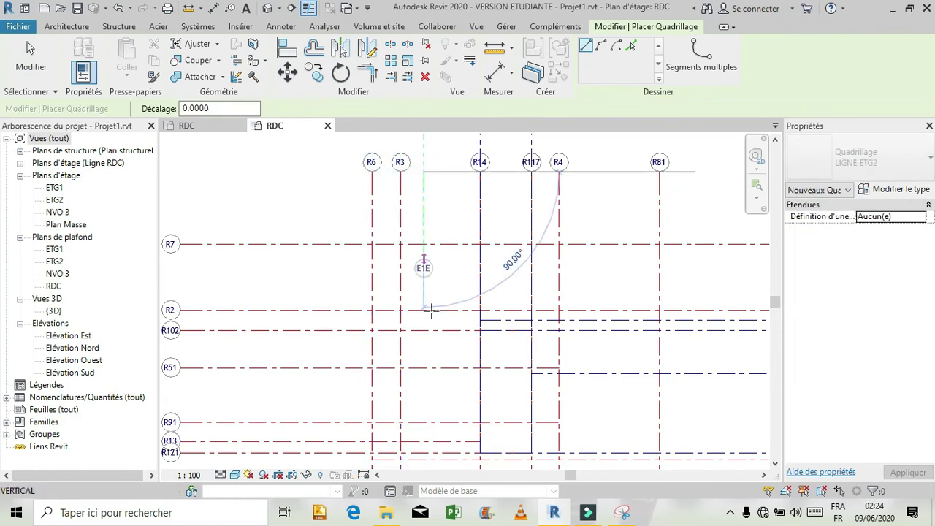
click(425, 388)
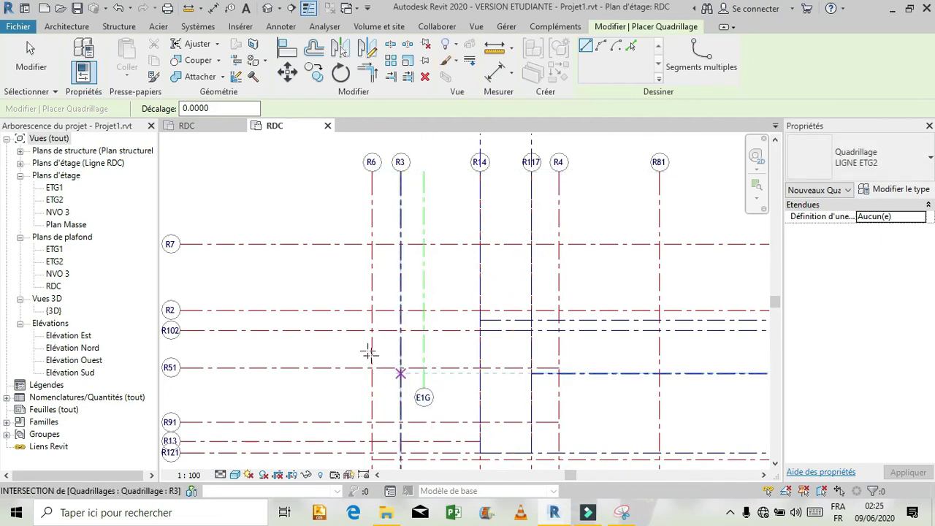
Draw a second vertical ETG2 grid line between R14 and R117, about 5.80 m east of the first ETG2 line.
click(506, 182)
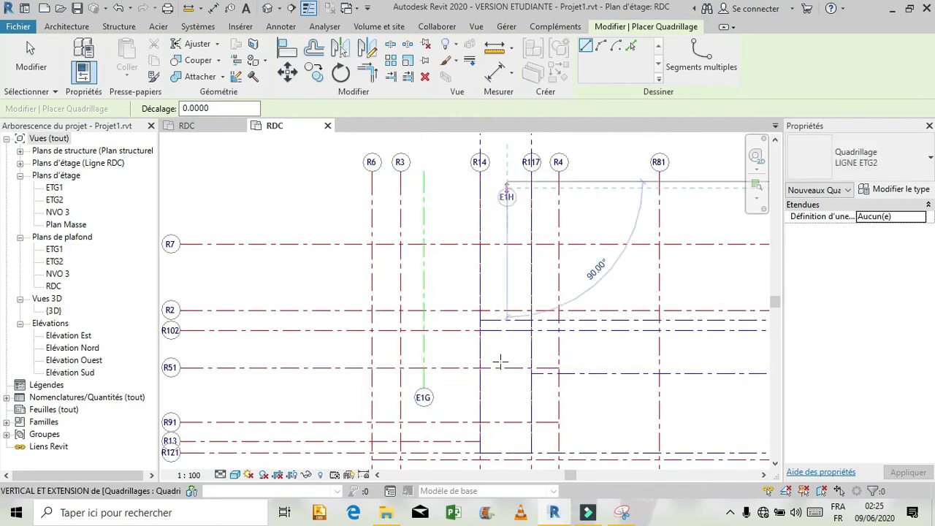
click(500, 397)
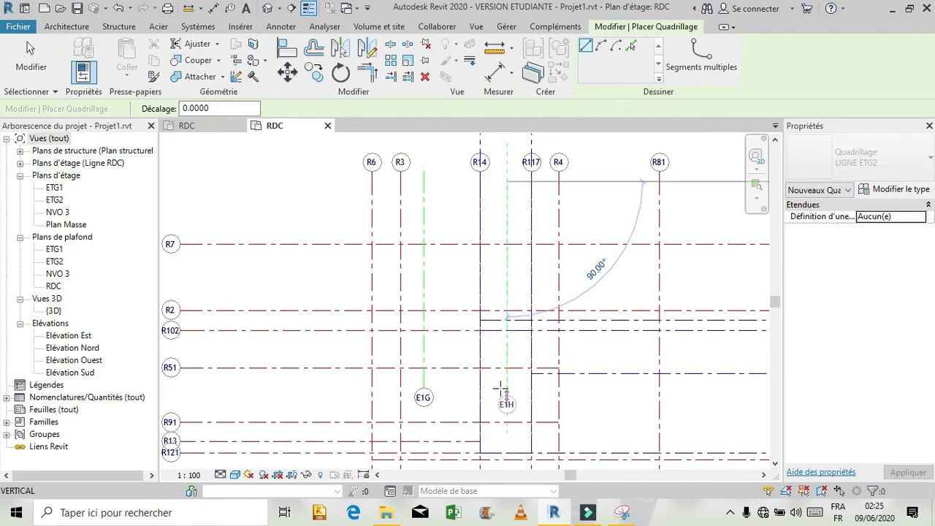
click(501, 389)
key(Escape)
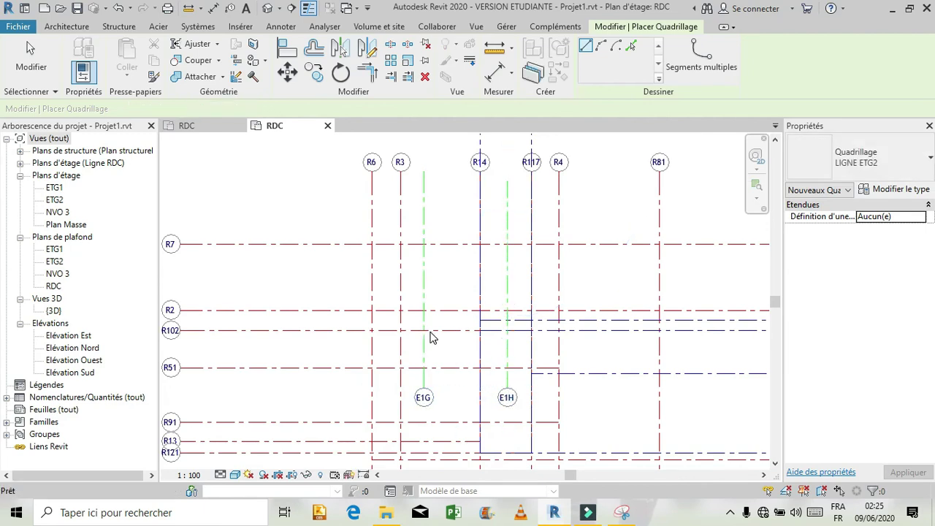
key(Escape)
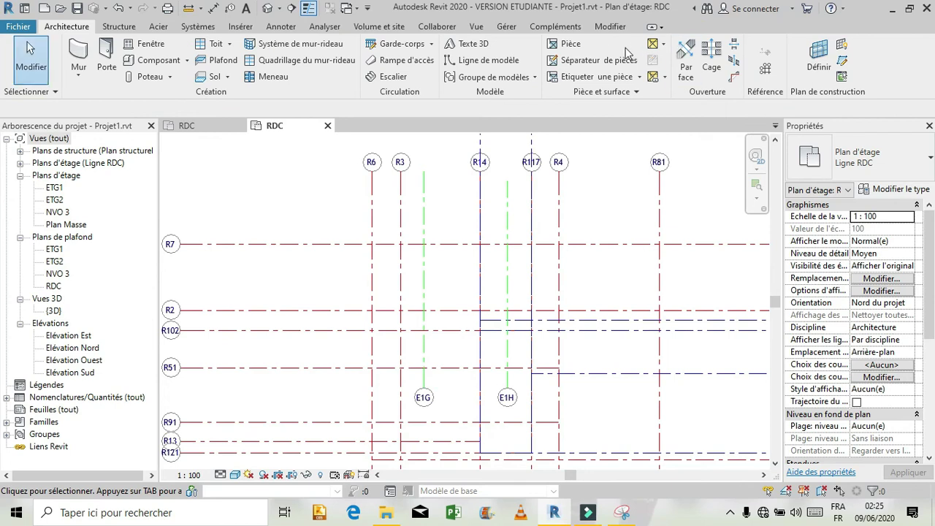
Place a chained aligned dimension above R7 from R3 through the western ETG2 line to the eastern ETG2 line.
click(621, 27)
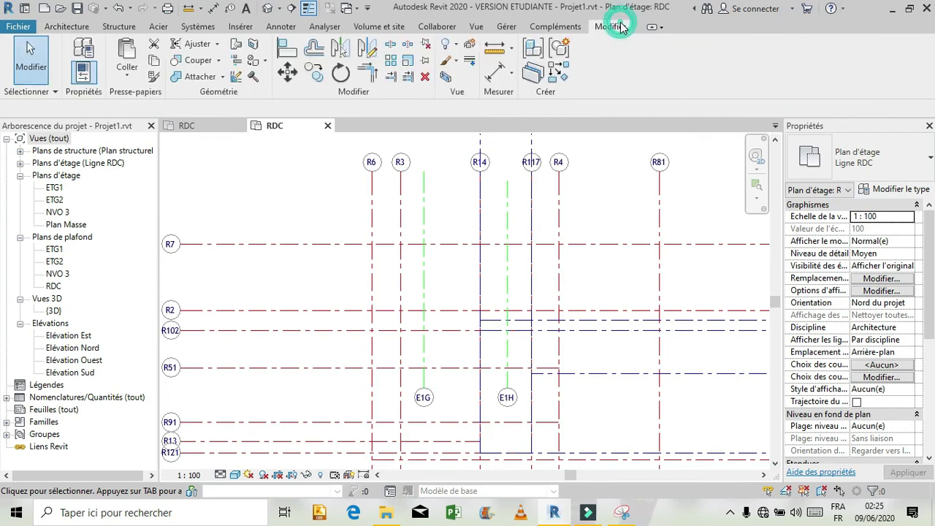
click(501, 78)
click(401, 211)
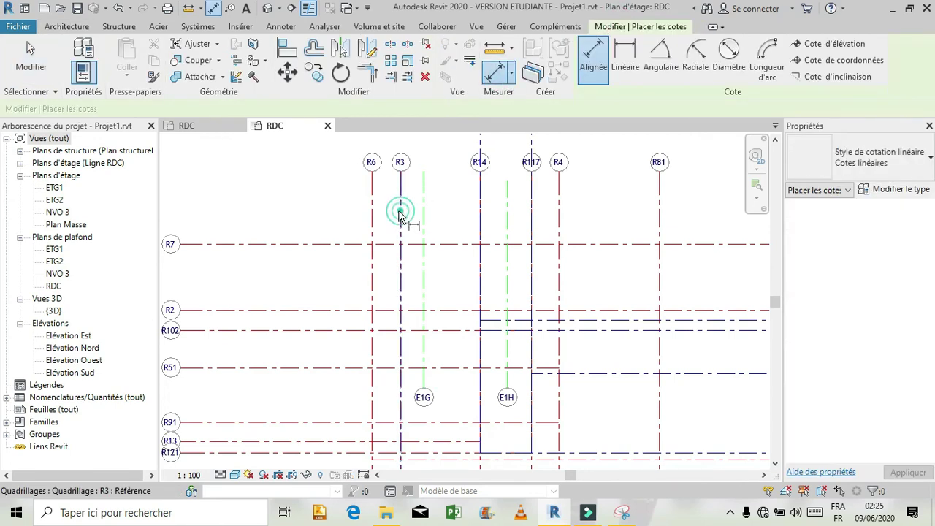
click(423, 221)
click(507, 220)
key(Escape)
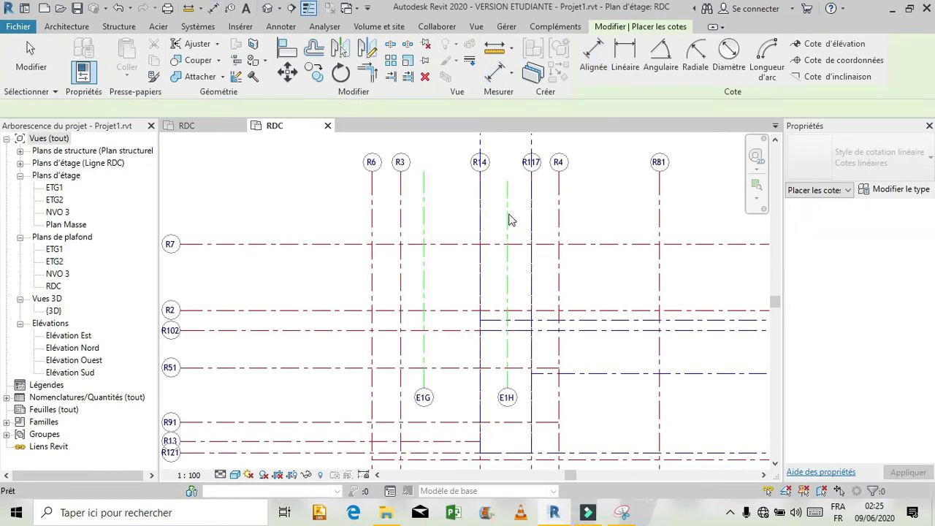
click(507, 219)
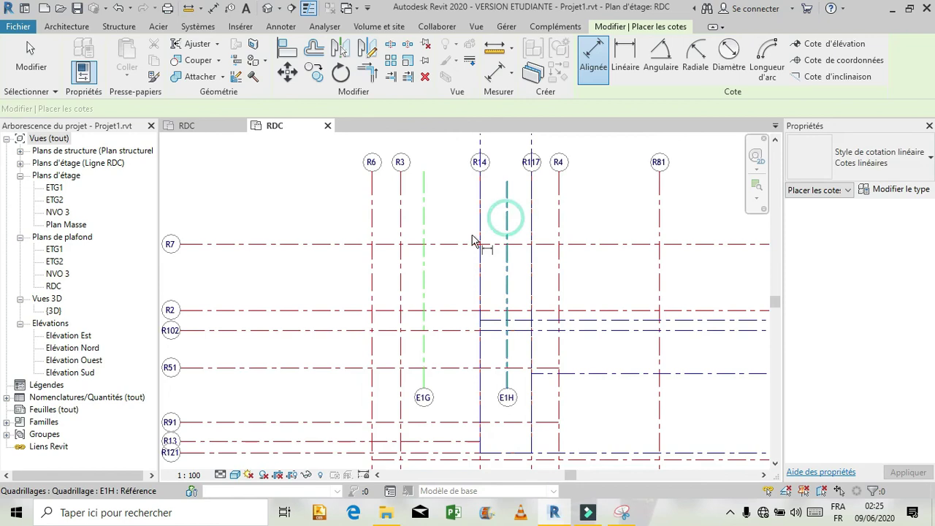
click(401, 219)
click(427, 220)
click(508, 223)
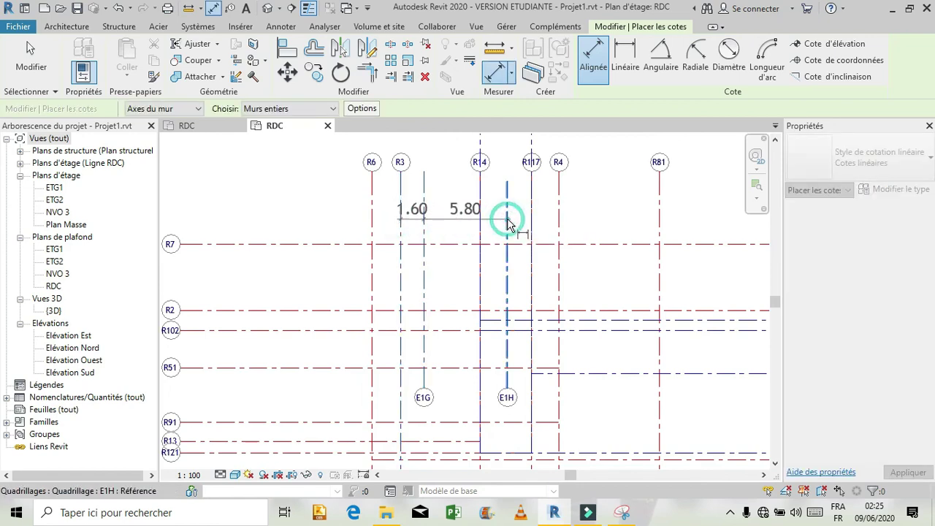
click(500, 219)
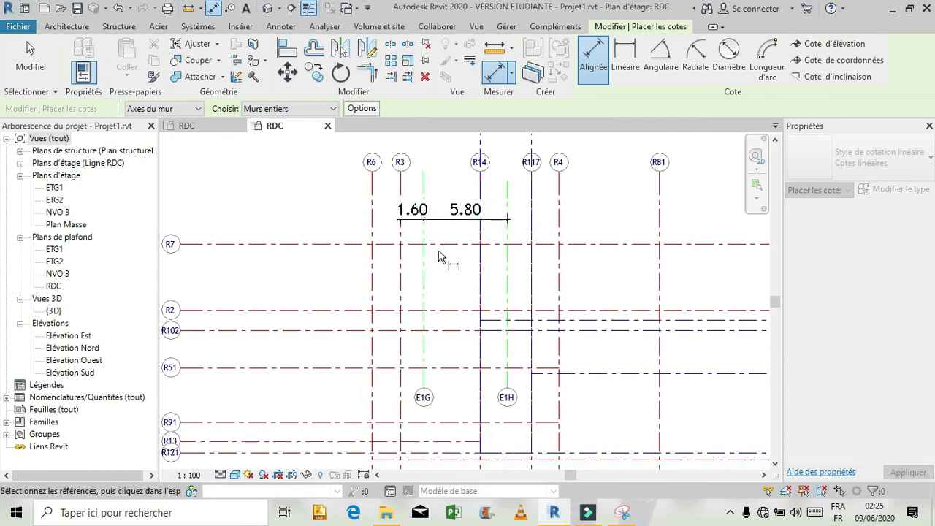
key(Escape)
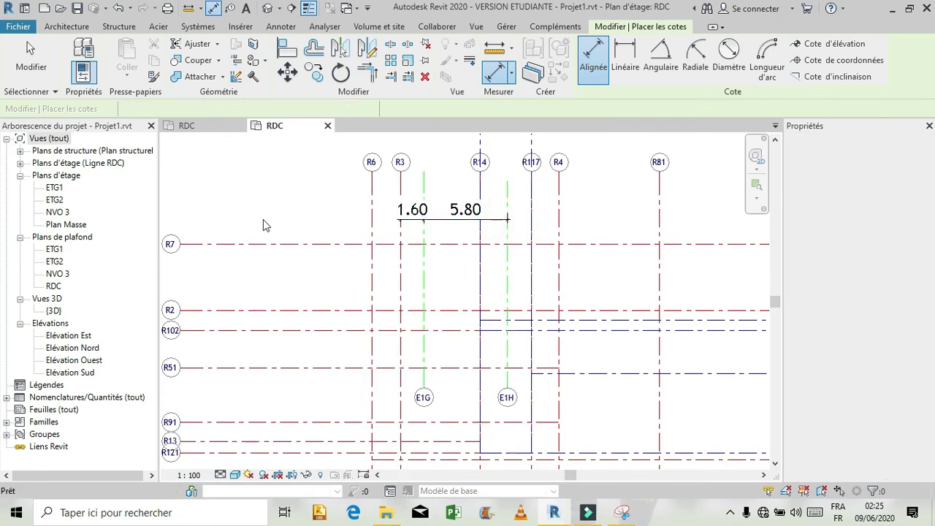
key(Escape)
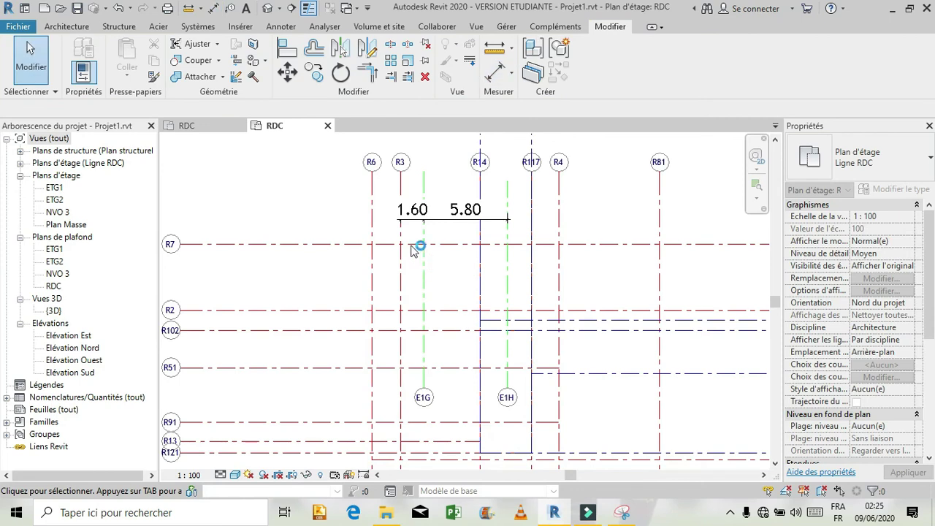
Set the western ETG2 line's distance from R3 to 1.40 m and check the E2D–E2C spacing in the formation revit RDC plan.
click(423, 257)
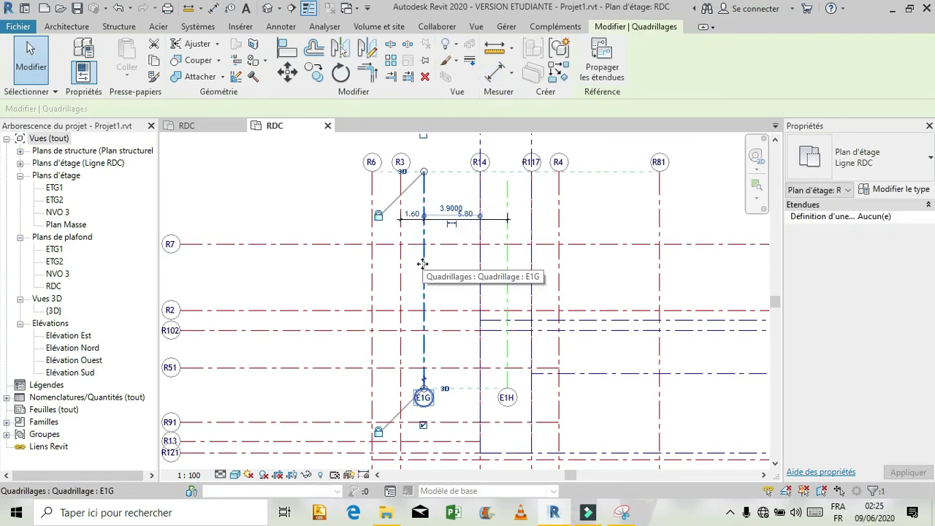
click(410, 214)
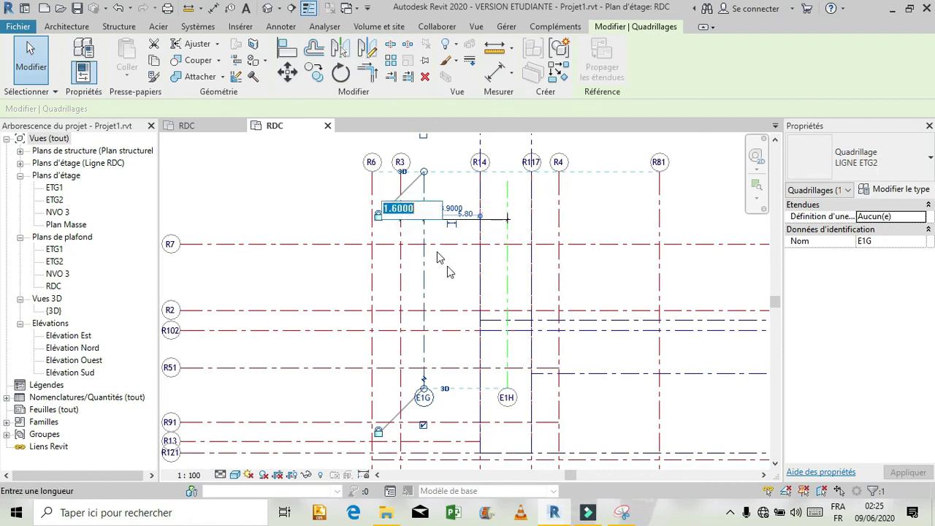
text(1)
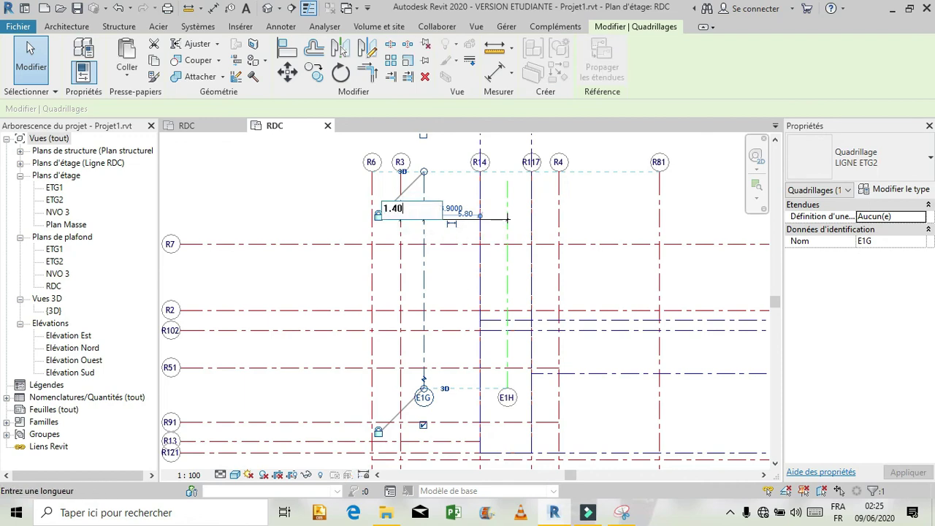
text(.40)
key(Return)
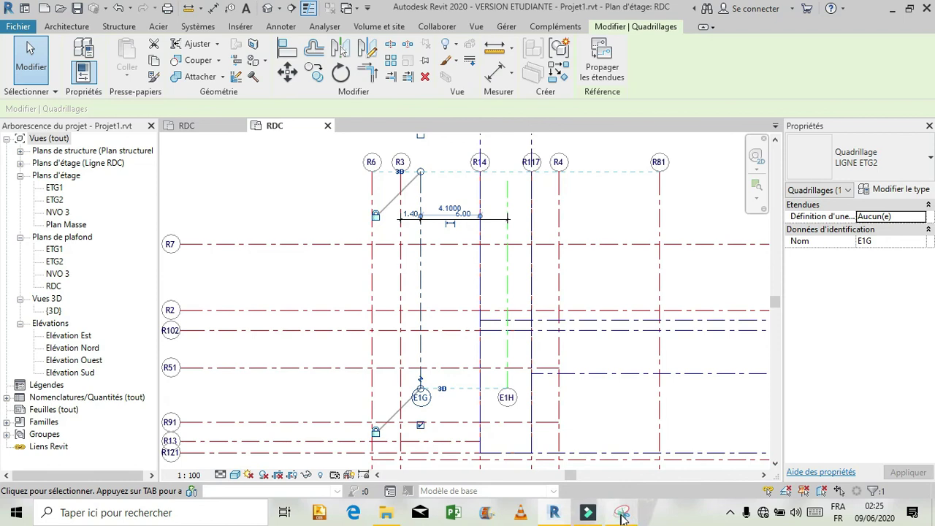
click(621, 516)
click(622, 516)
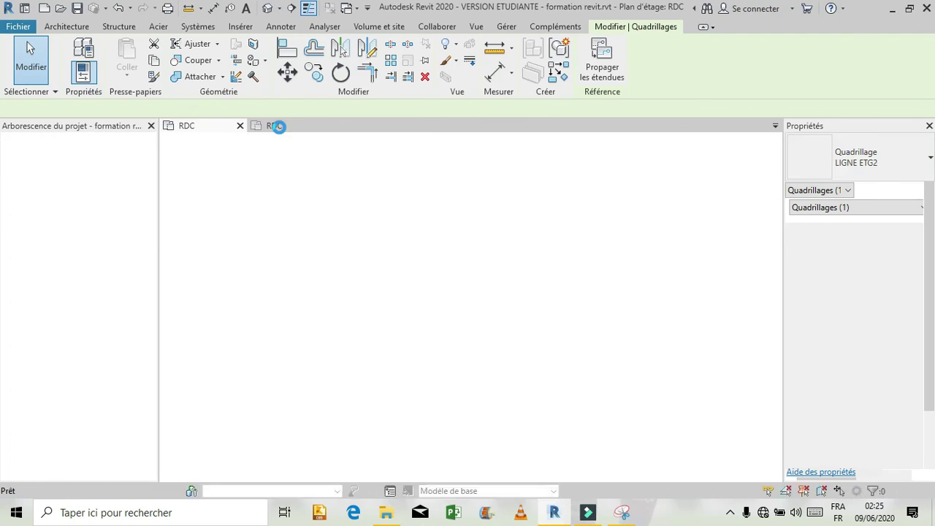
click(277, 127)
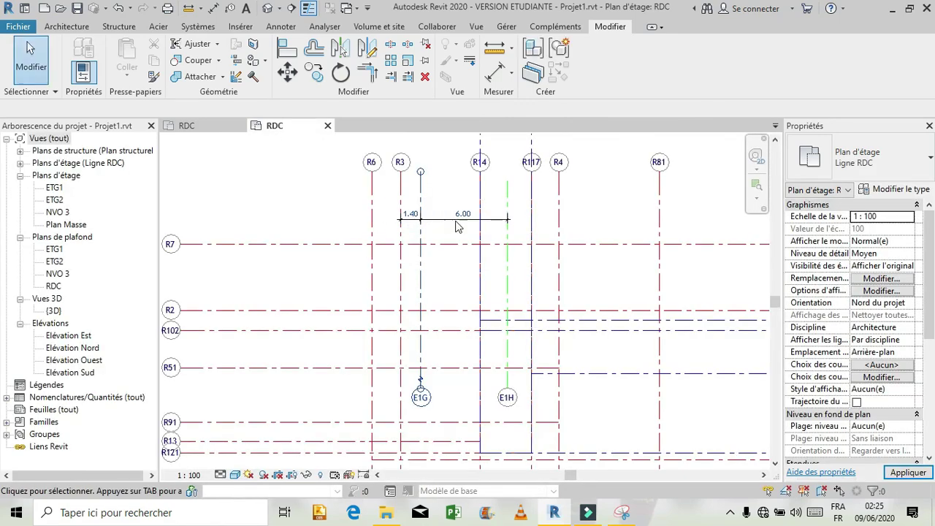
Try to set the spacing between the two ETG2 lines to 7.10 m with the western line selected, and undo it.
click(507, 266)
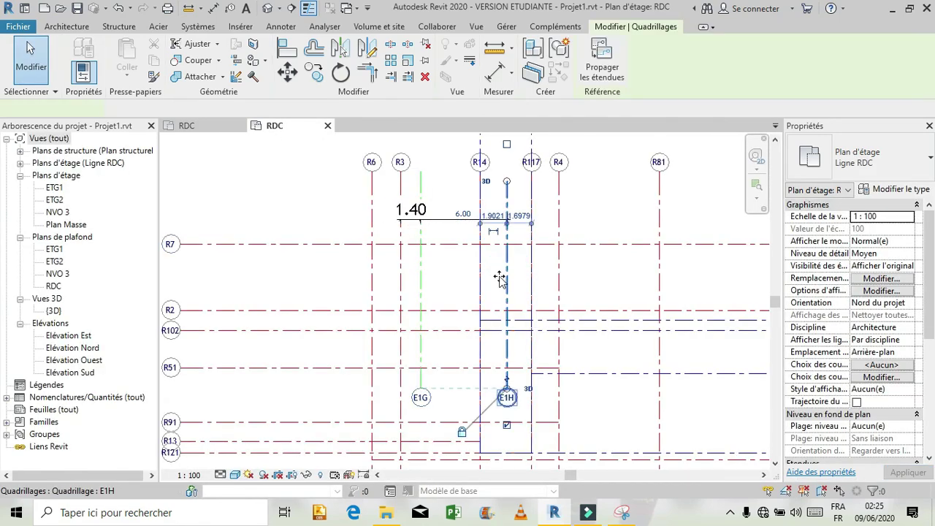
click(420, 269)
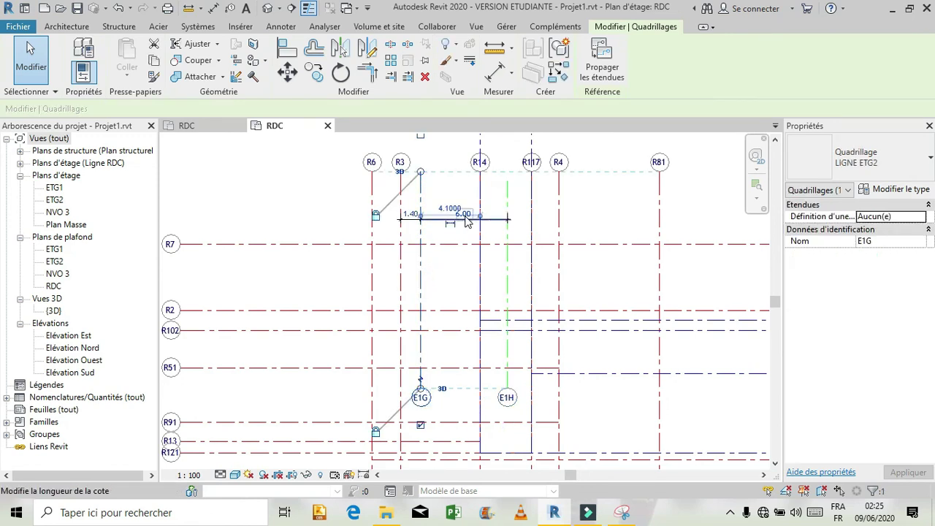
scroll(440, 216, up, 3)
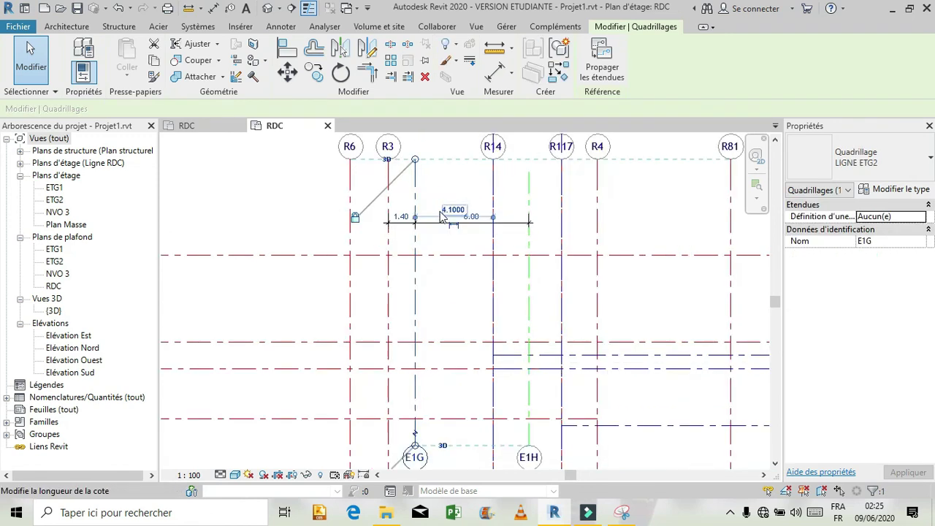
click(482, 222)
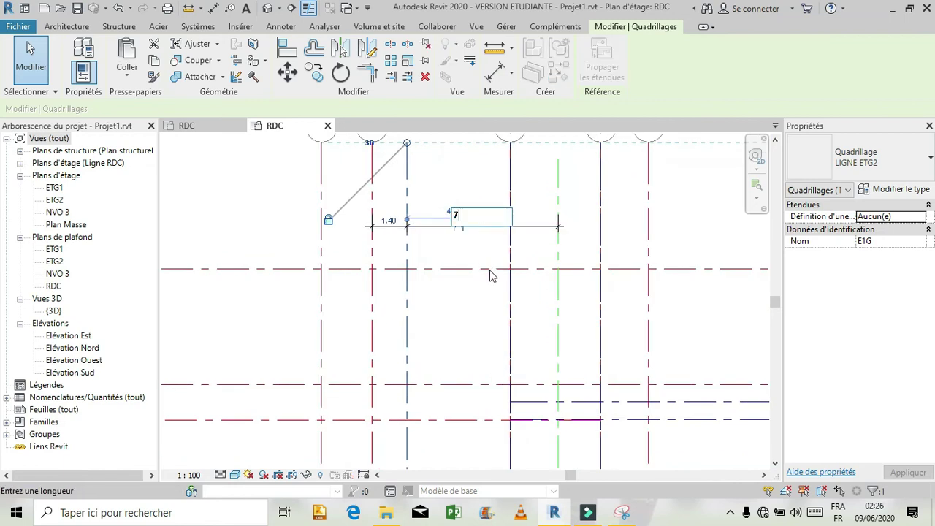
key(Return)
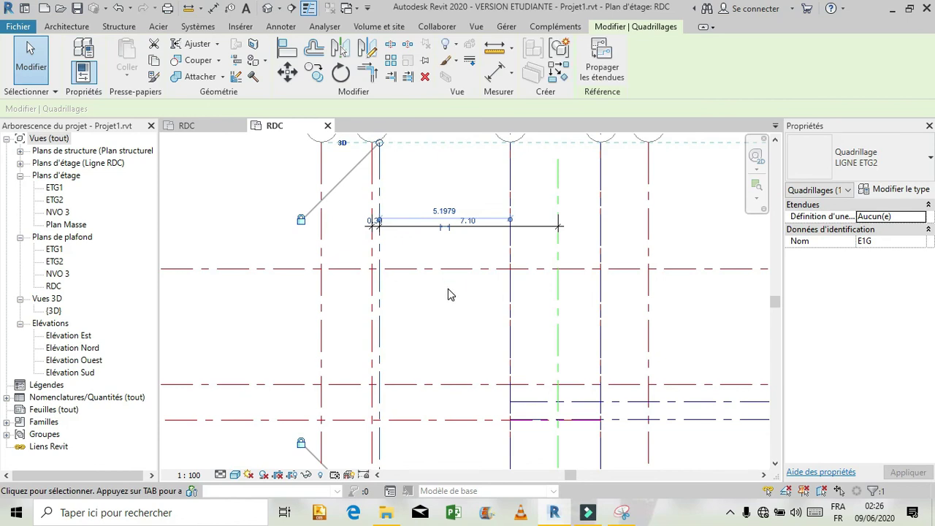
key(ctrl+z)
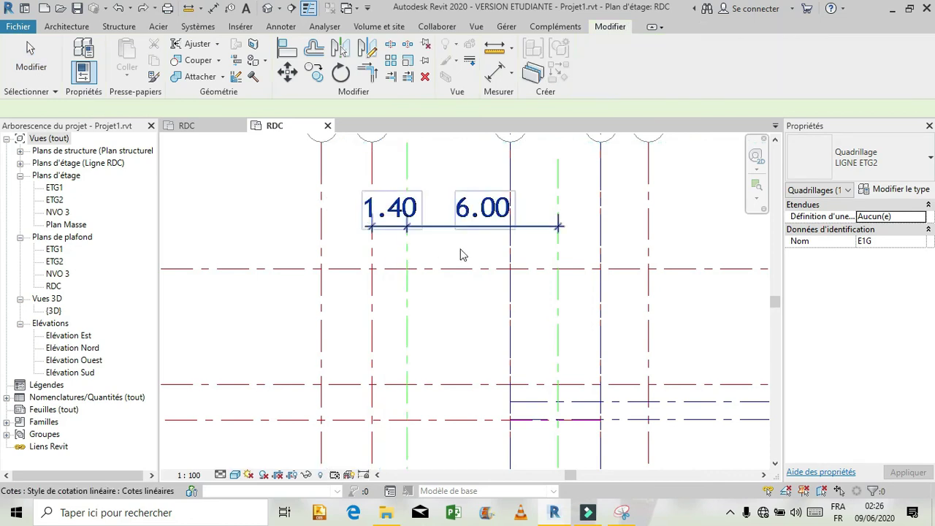
Move the eastern ETG2 line by setting its distance from the western ETG2 line to 7.10 m.
click(559, 251)
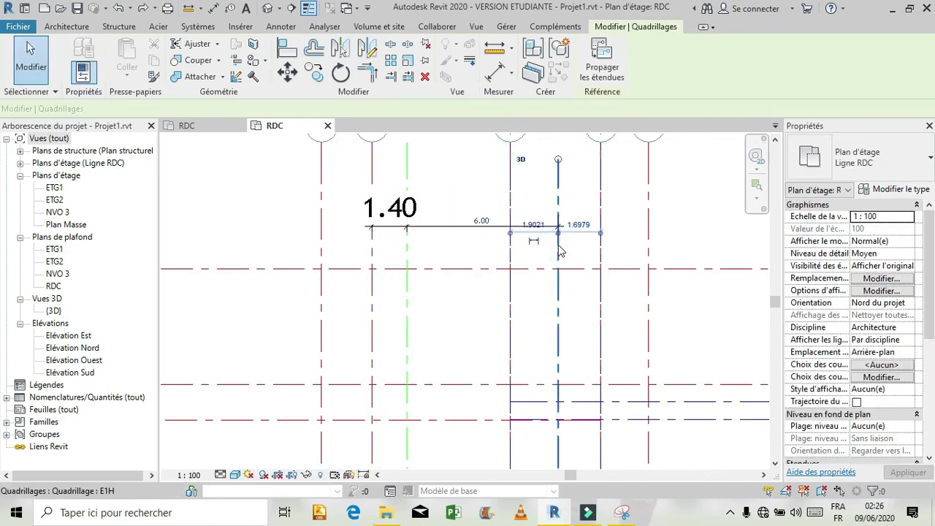
click(480, 220)
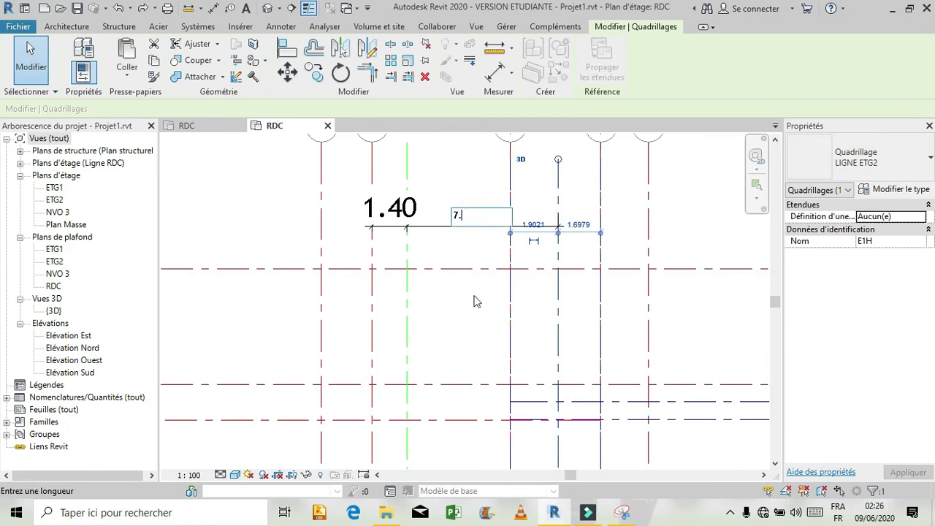
text(7.10)
key(Return)
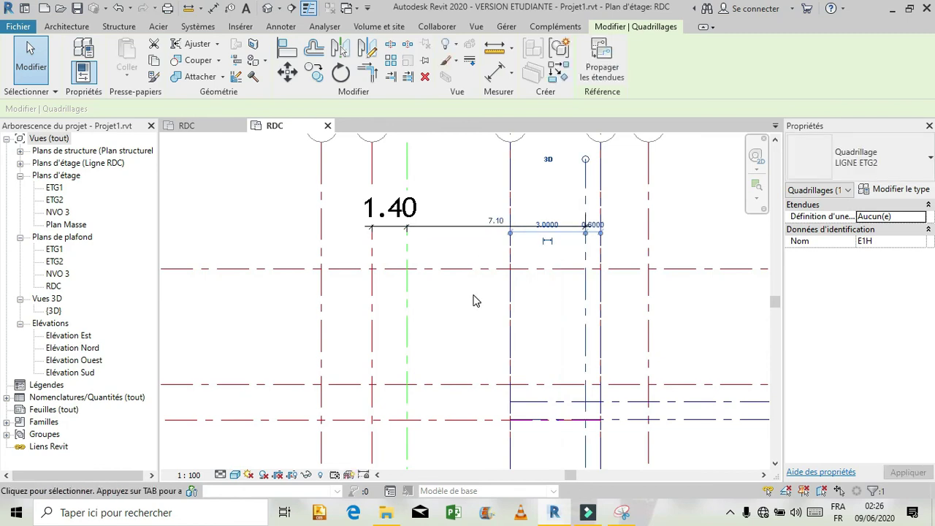
click(472, 300)
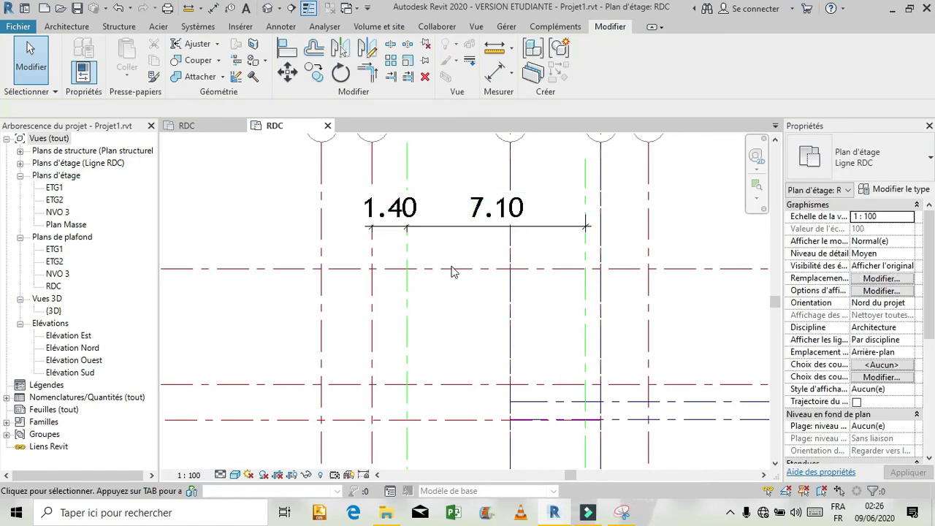
scroll(482, 307, down, 3)
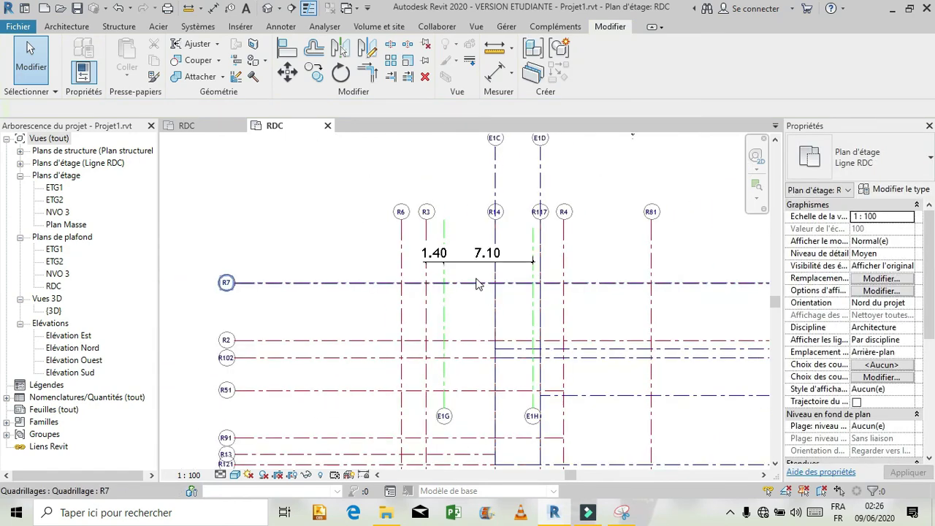
Show the northern bubbles of both vertical ETG2 lines and extend the eastern line's northern end beyond the R-line bubbles.
click(443, 314)
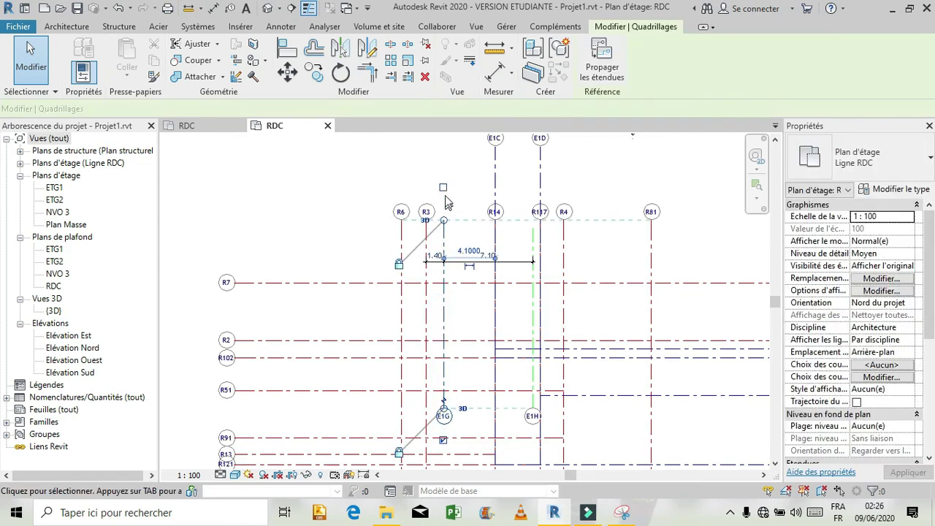
click(534, 243)
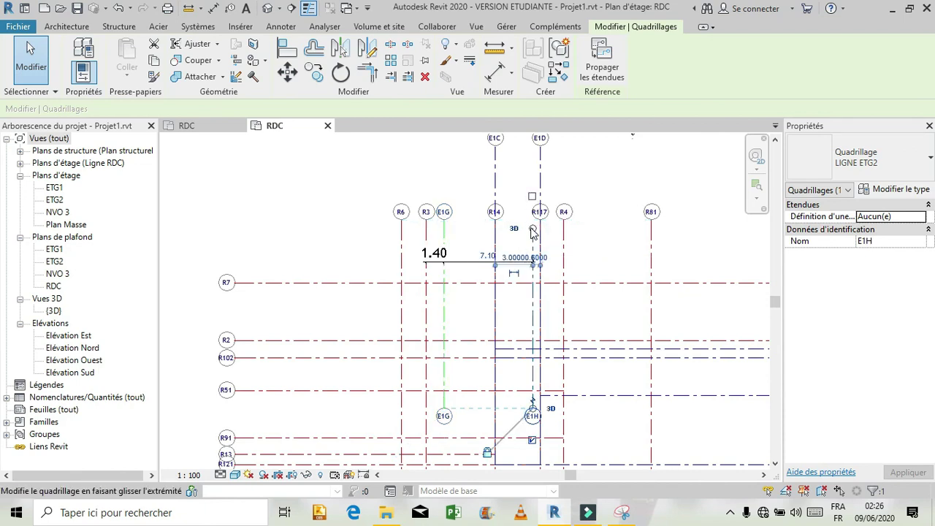
drag(532, 196, 534, 182)
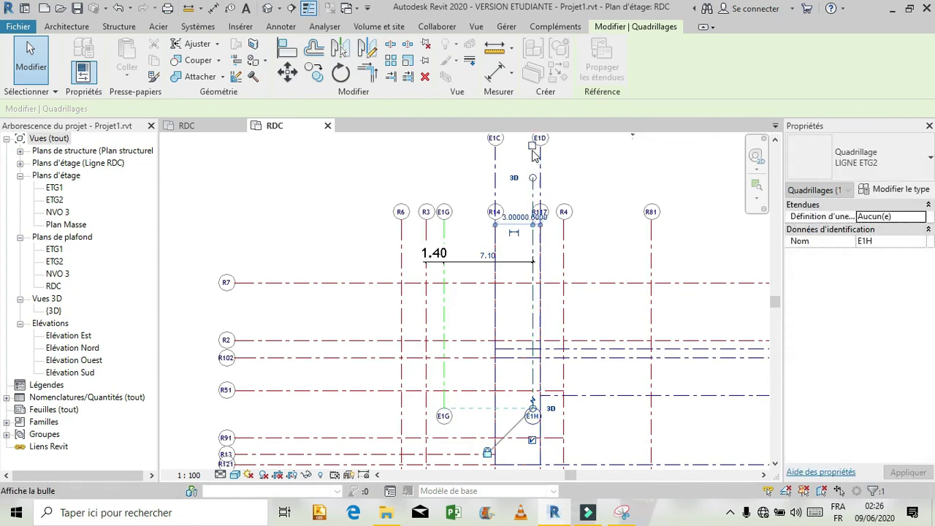
click(322, 323)
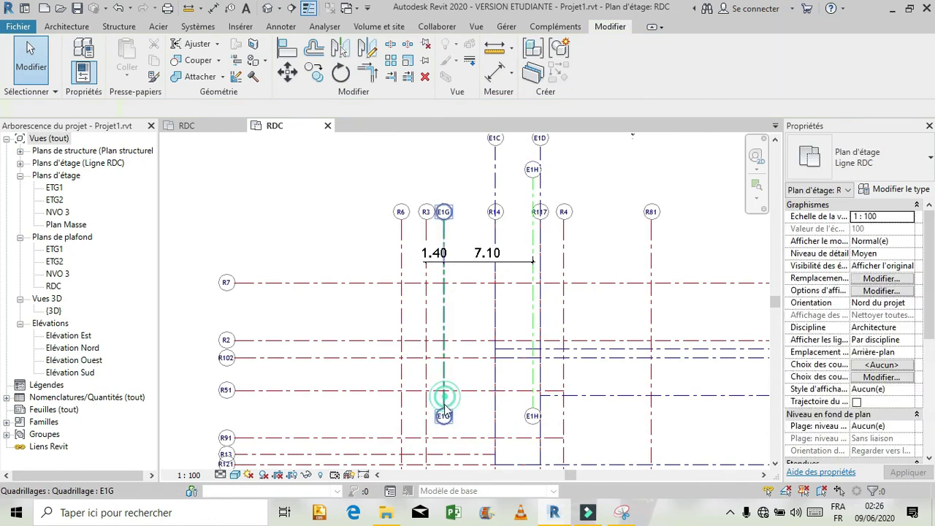
Hide the southern bubbles of the two vertical ETG2 lines and extend their aligned southern ends down to grid line R13.
click(444, 442)
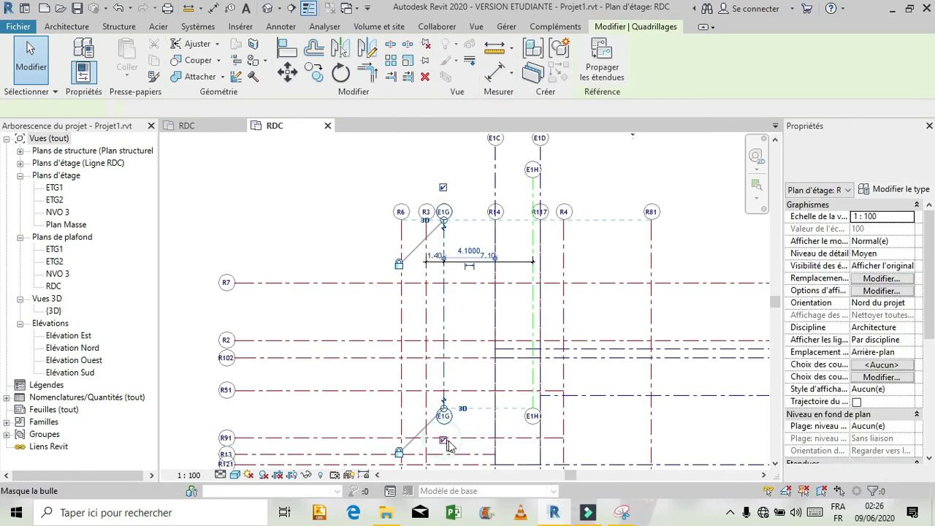
click(531, 399)
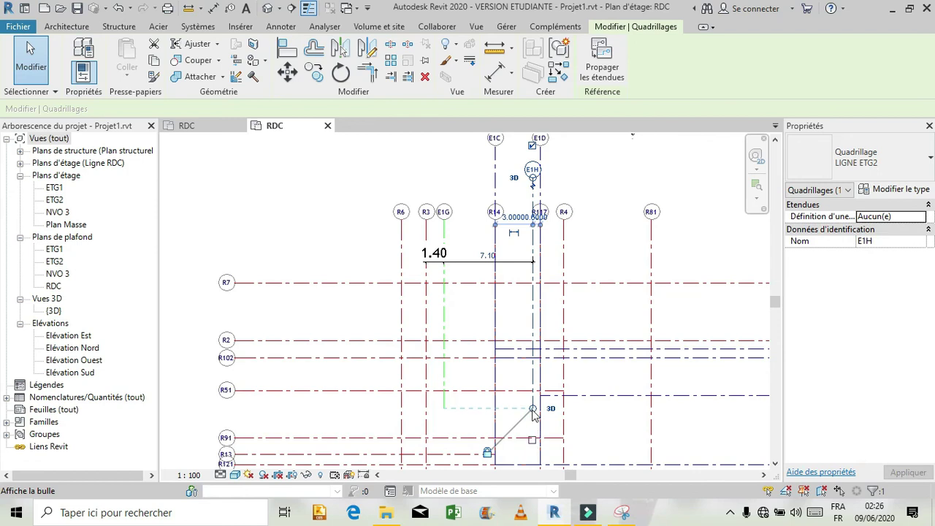
drag(533, 409, 533, 455)
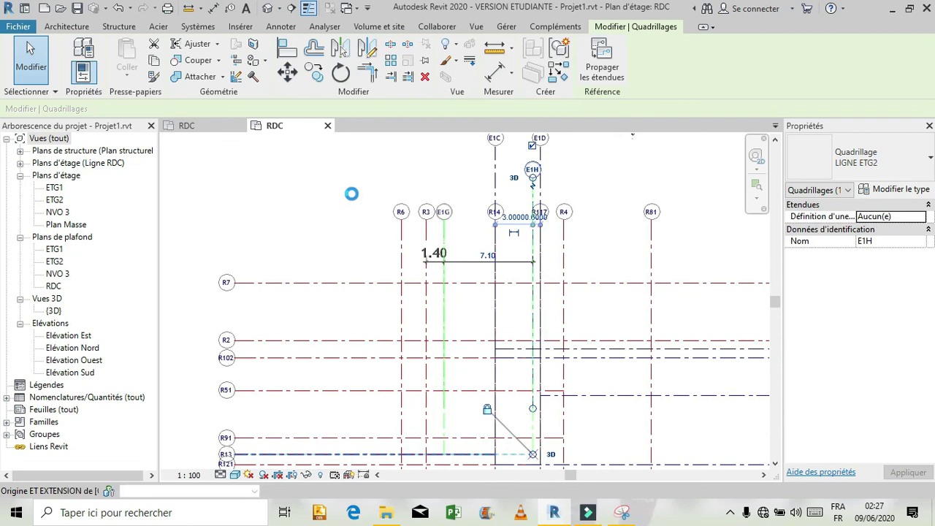
scroll(353, 199, down, 2)
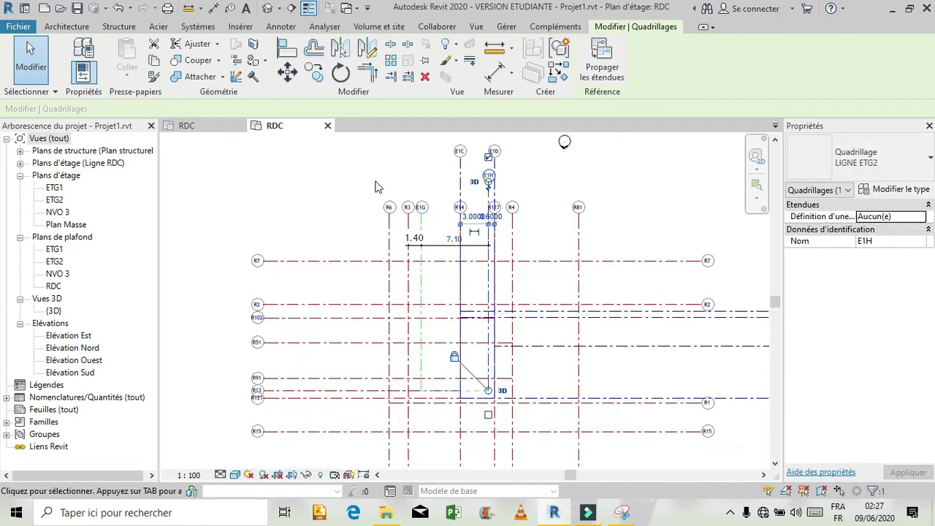
click(631, 215)
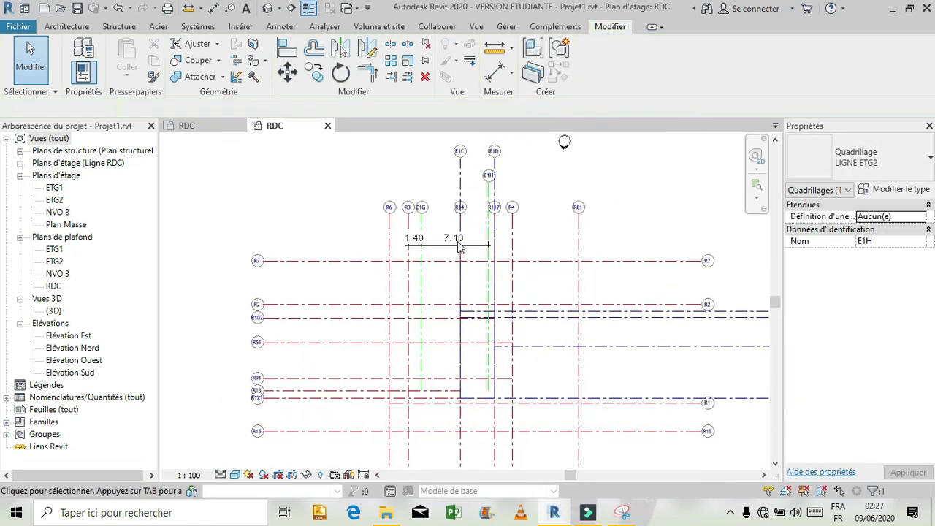
Extend the western ETG2 line's northern end level with the eastern one's, and delete the chained dimension starting at R3.
click(422, 219)
click(422, 223)
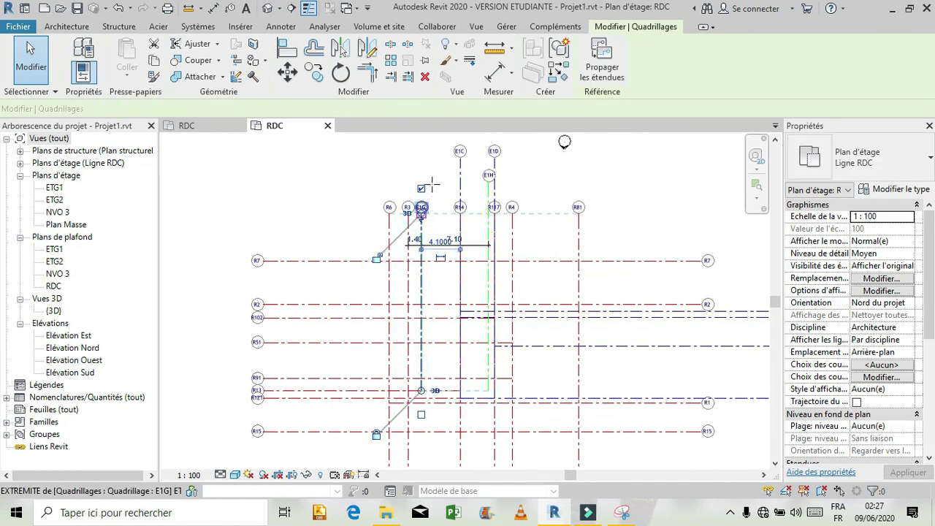
click(433, 184)
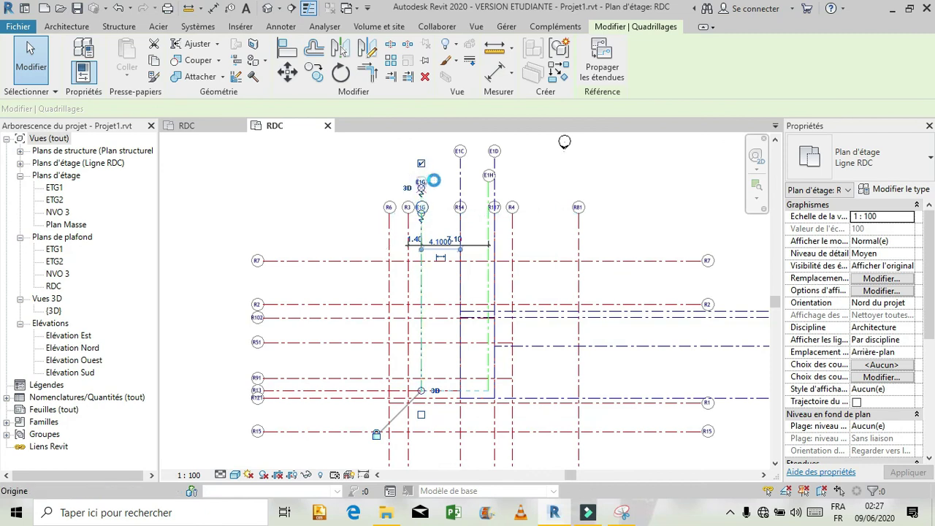
drag(433, 180, 434, 179)
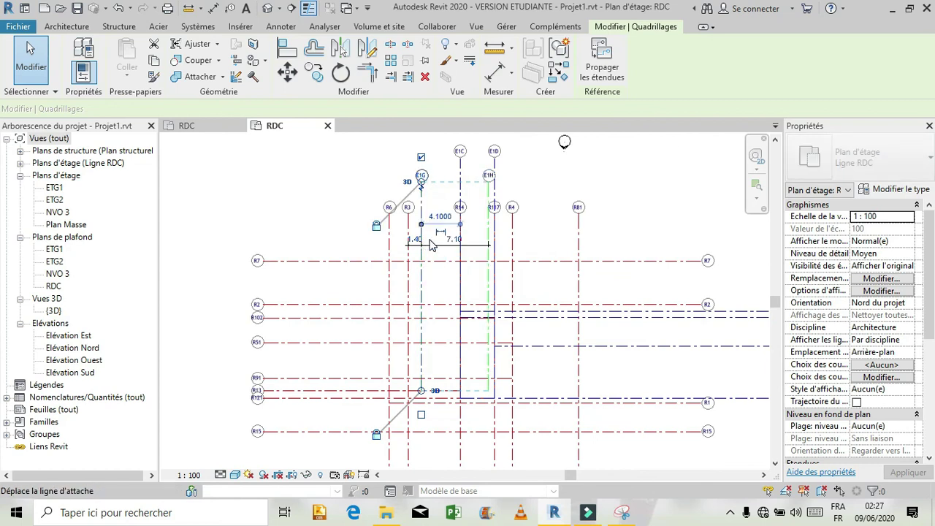
click(338, 221)
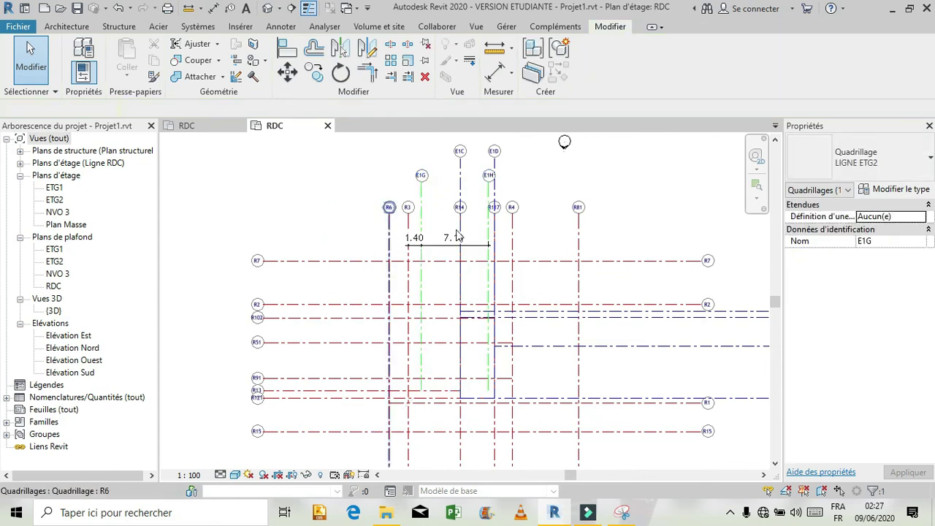
click(437, 245)
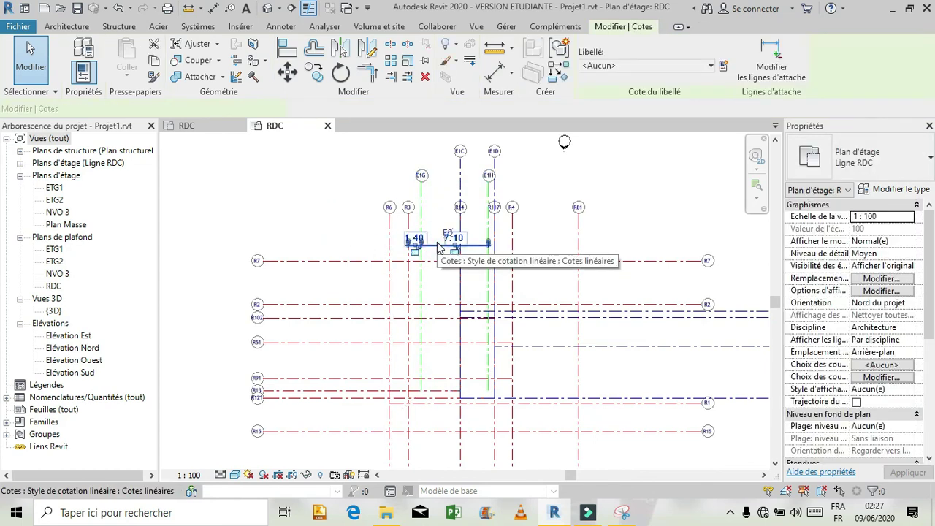
key(Delete)
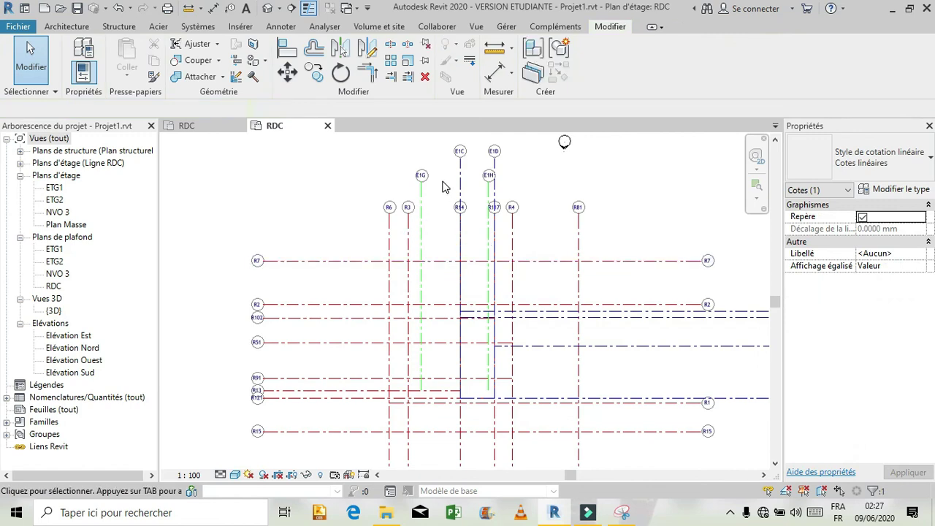
Check the reference capture and draw a horizontal LIGNE ETG2 grid line along R13, from the western ETG2 line eastward past R81.
middle_drag(442, 186, 416, 129)
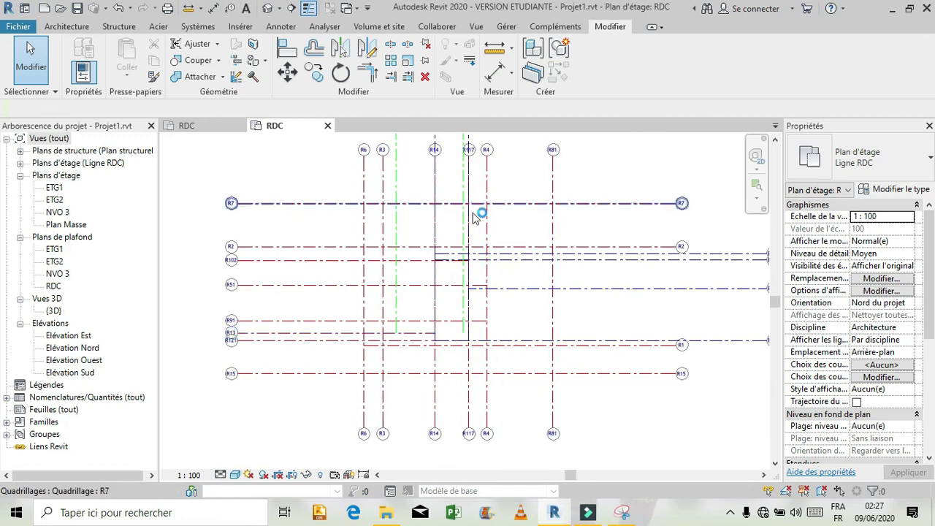
click(621, 512)
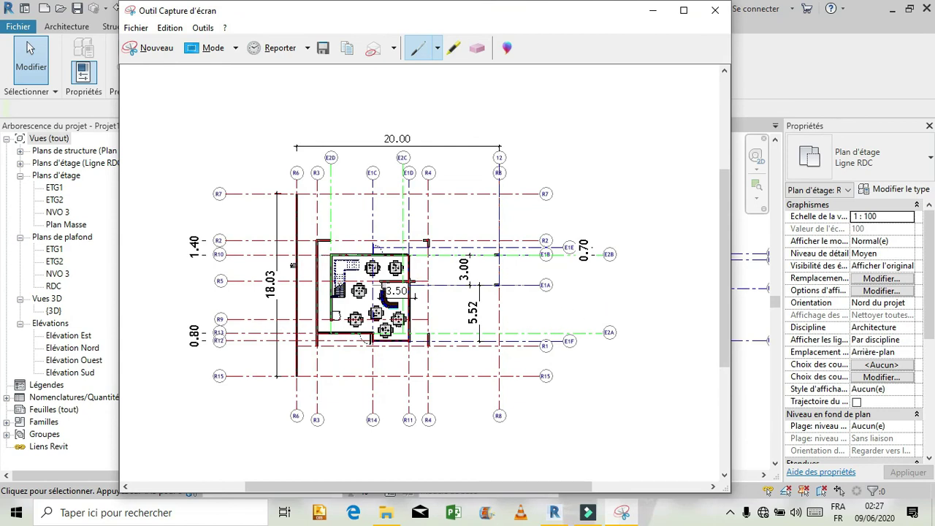
click(622, 512)
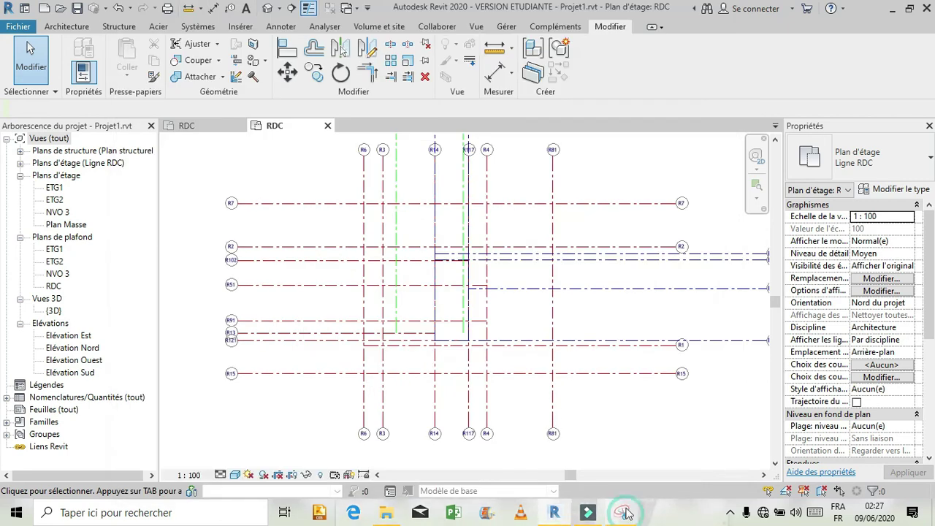
click(71, 26)
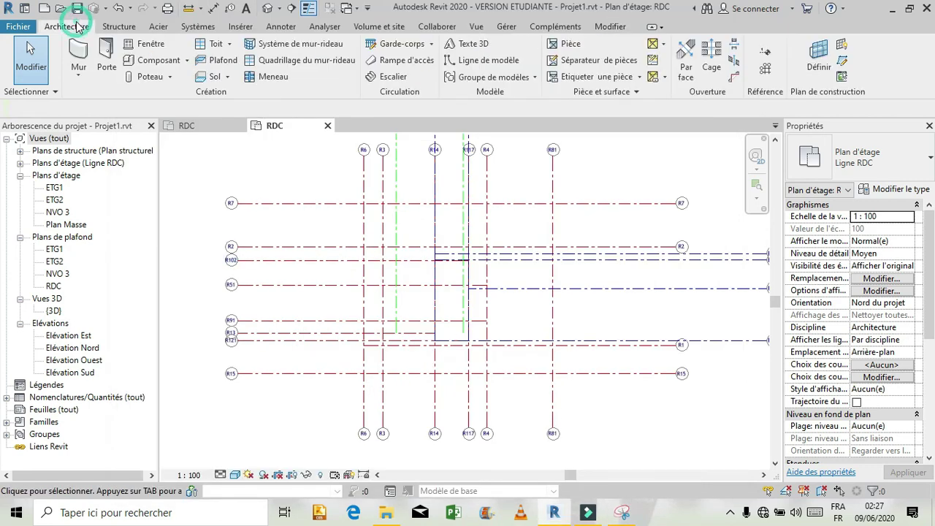
click(770, 70)
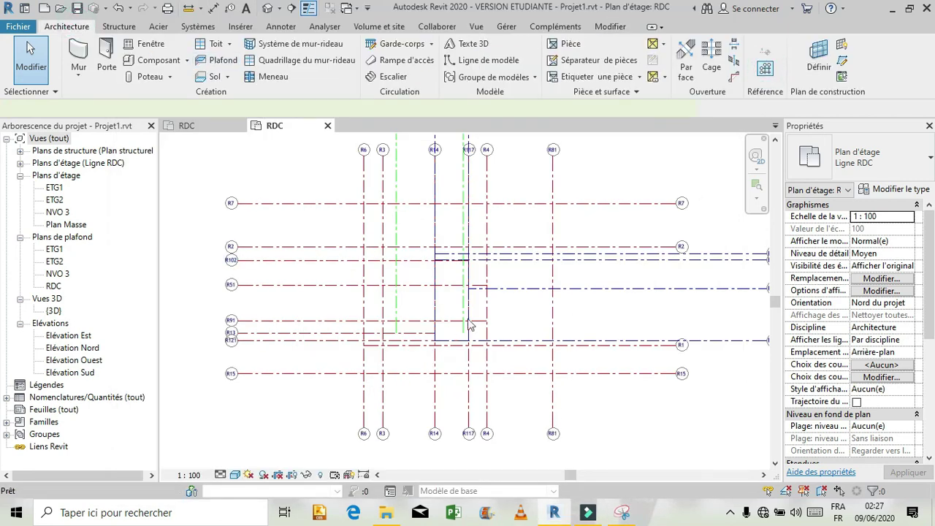
key(g)
key(r)
click(396, 333)
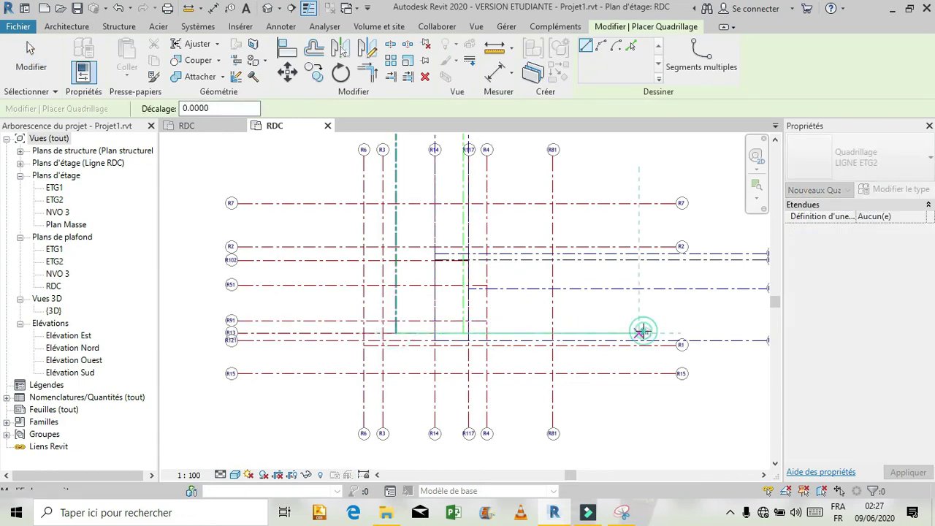
click(642, 333)
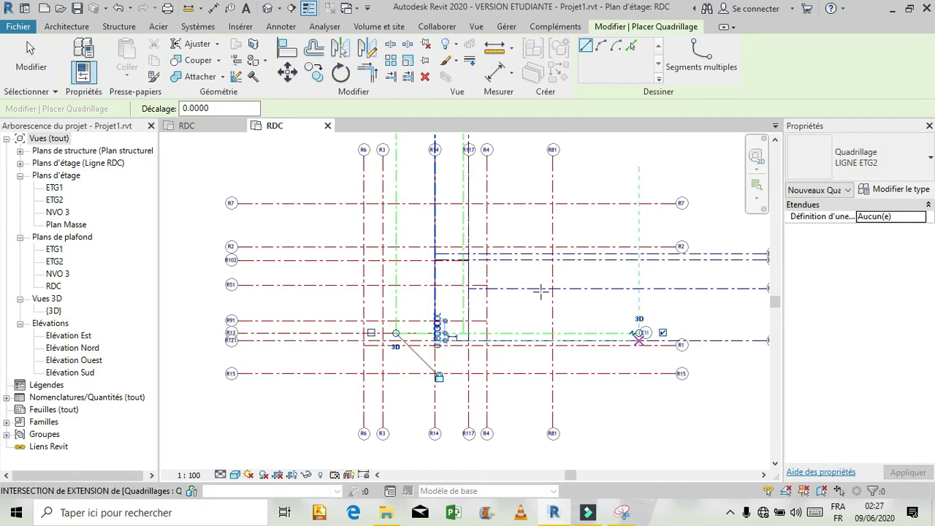
Draw a second horizontal ETG2 grid line along R102, from the western ETG2 line to level with the first one's eastern end.
click(396, 260)
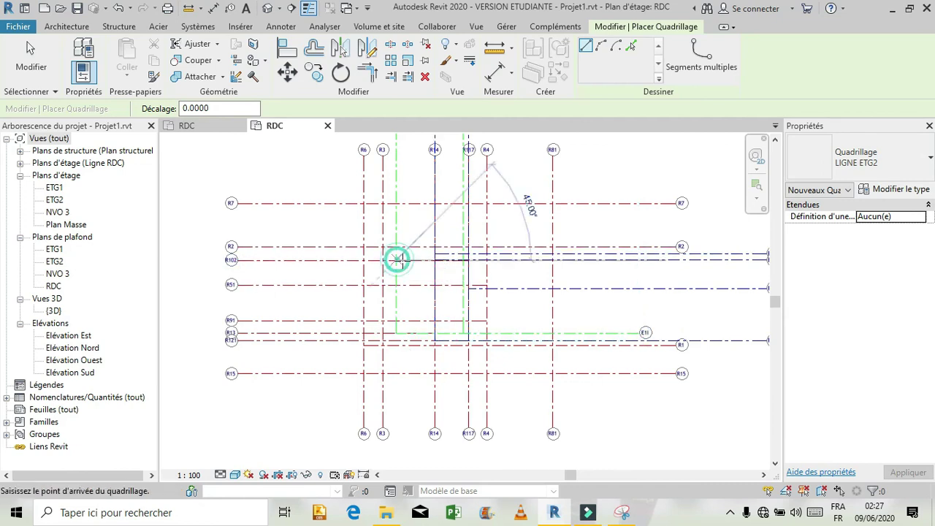
click(635, 260)
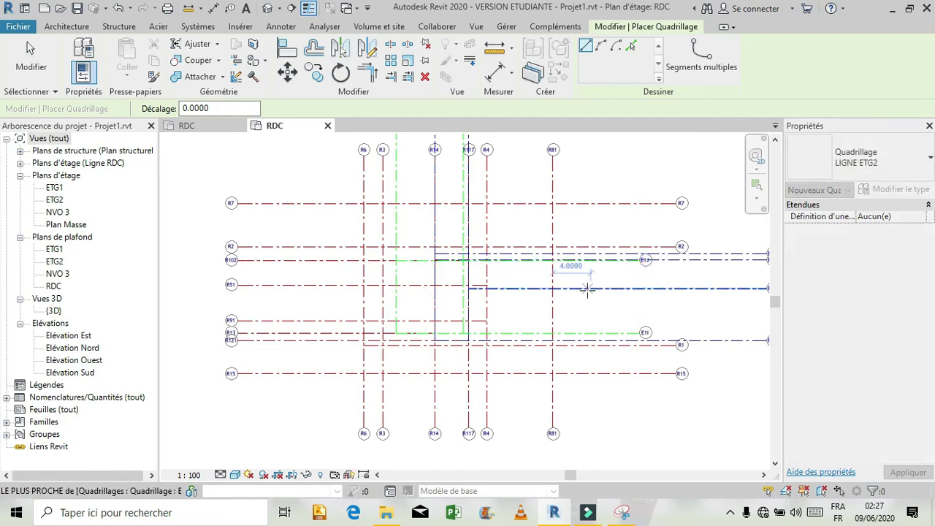
key(Escape)
key(Escape)
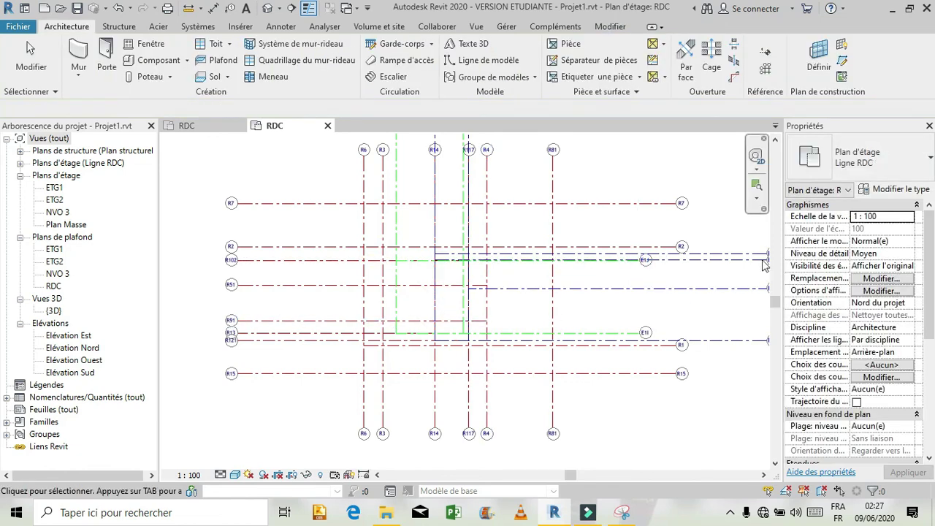
Check the line names in the reference capture and rename the lower horizontal ETG2 line as E2A.
scroll(738, 245, up, 3)
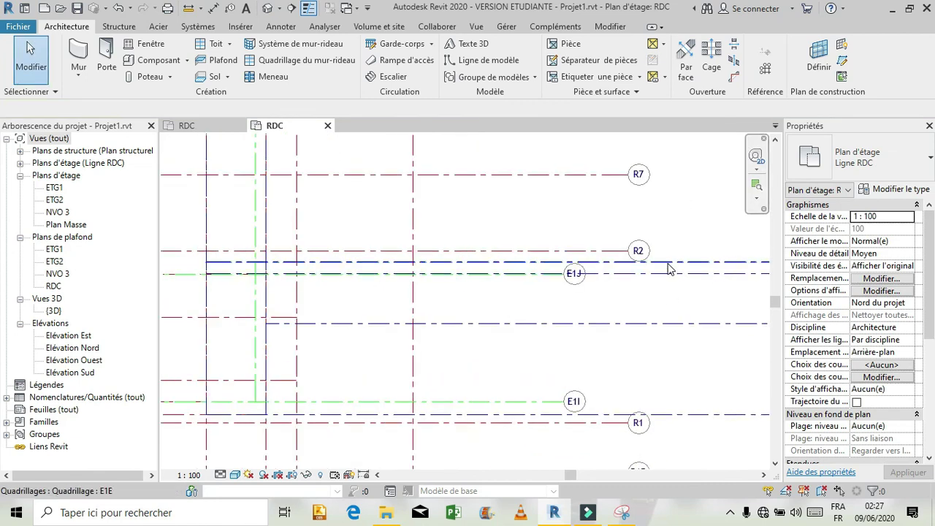
click(626, 510)
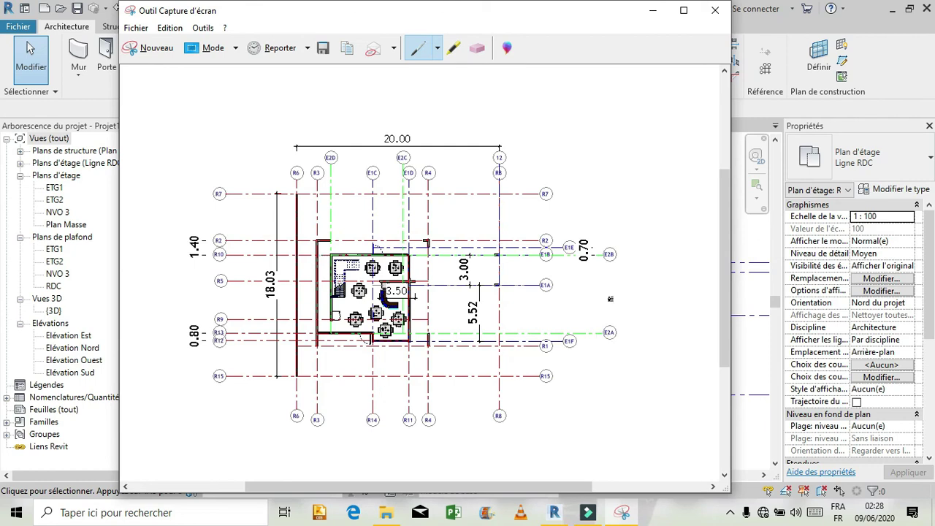
click(621, 512)
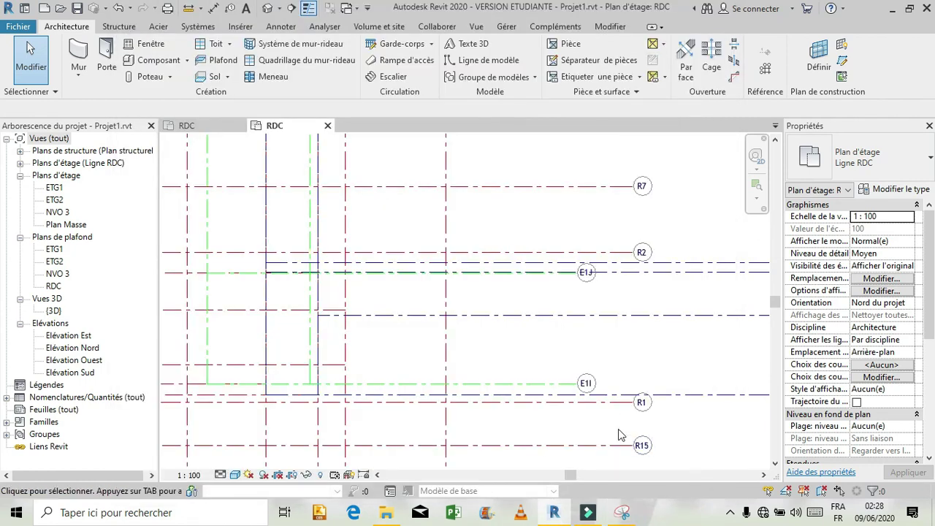
click(585, 385)
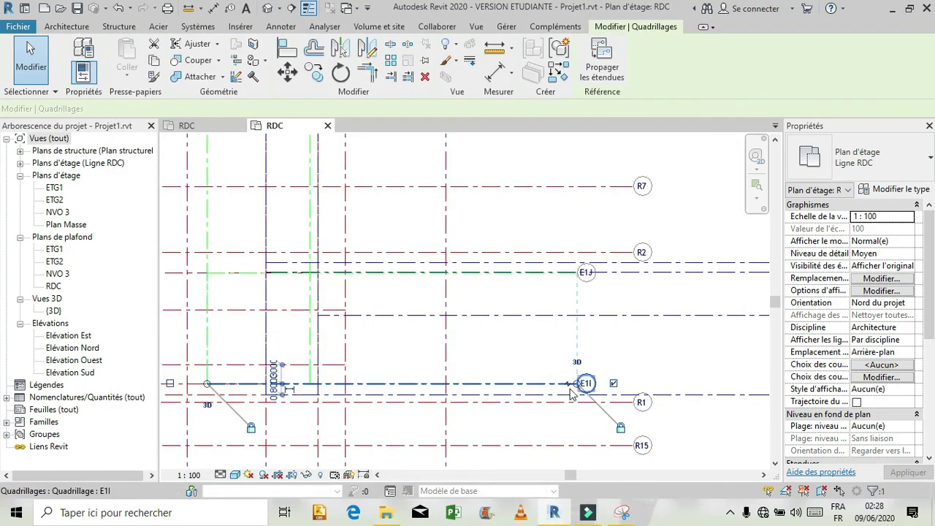
click(586, 384)
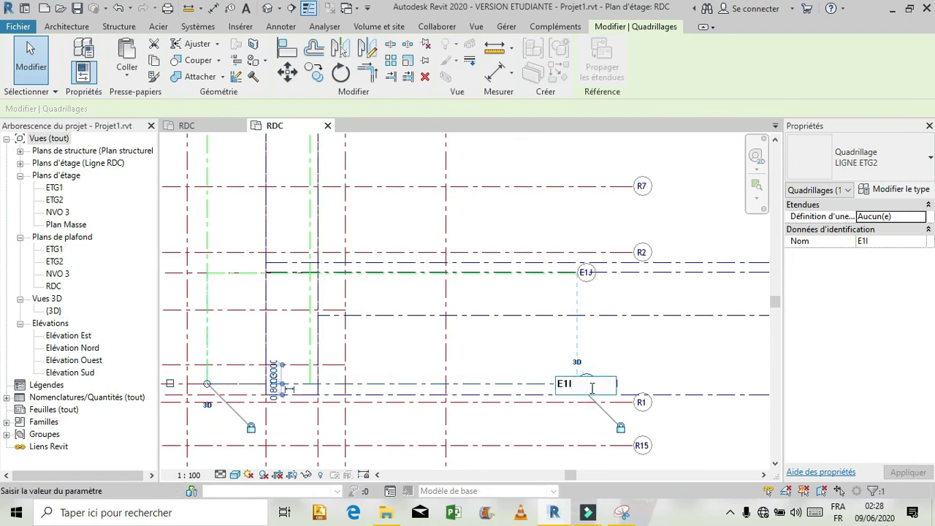
text(E2A)
key(Return)
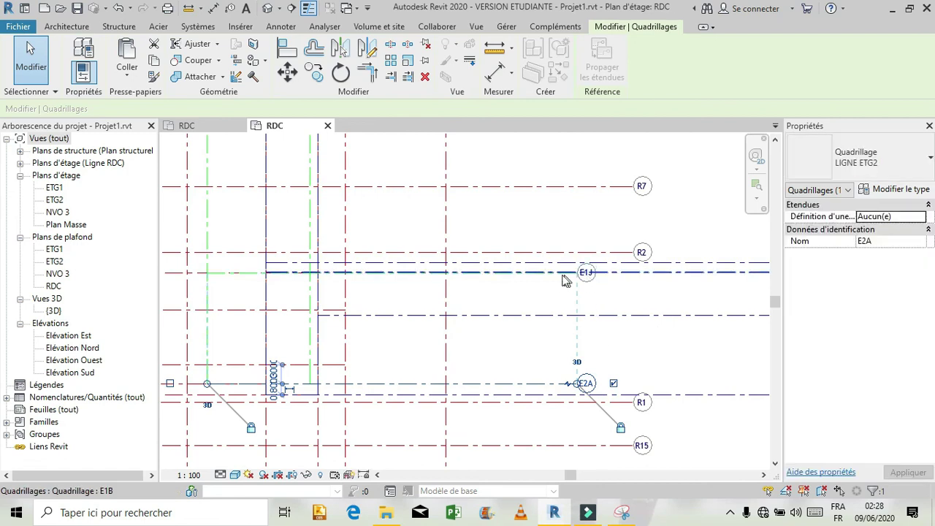
Rename the upper horizontal ETG2 line, along R102, as E2B.
ctrl+click(226, 272)
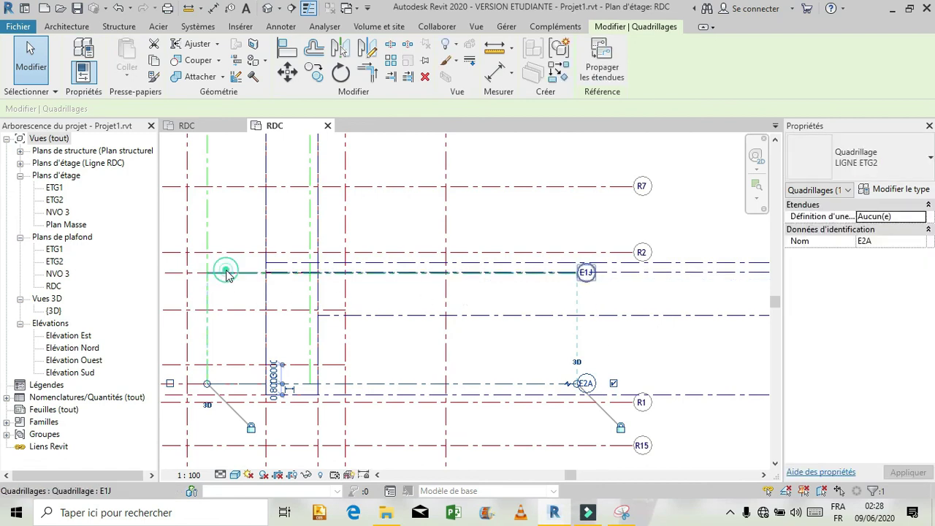
click(585, 272)
click(586, 274)
click(588, 277)
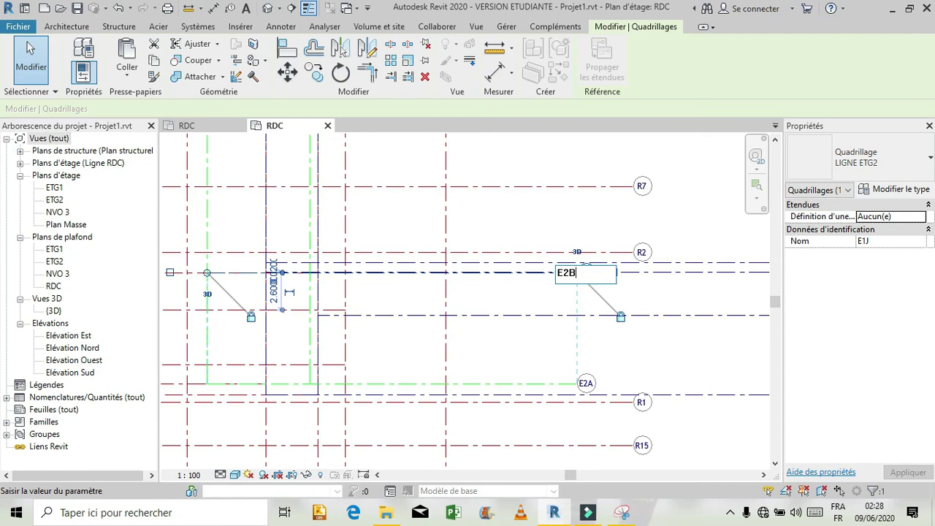
key(Return)
key(Escape)
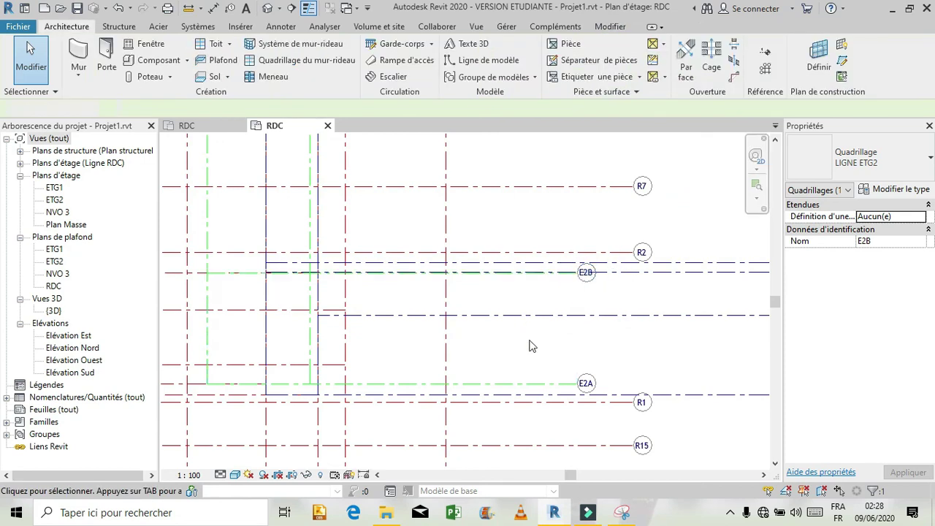
scroll(543, 366, down, 3)
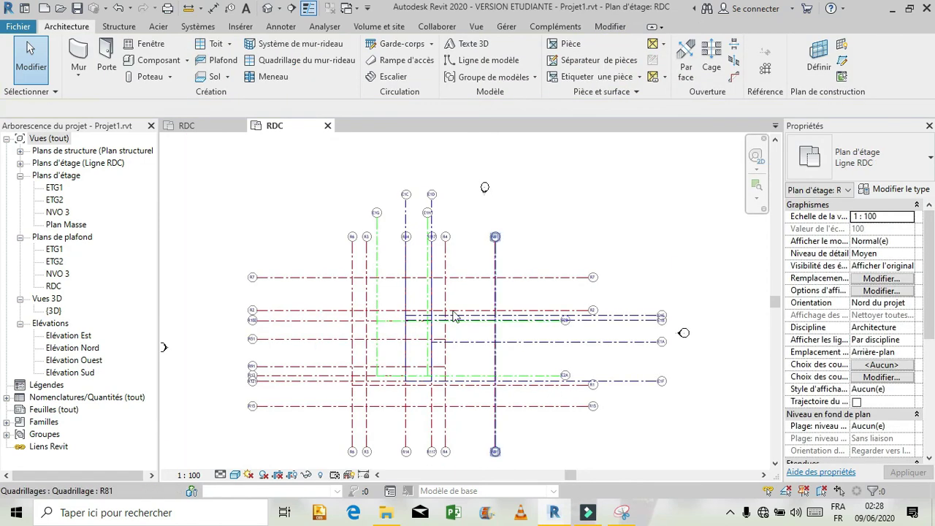
Check the names of the two vertical ETG2 grid lines in the reference capture.
scroll(372, 189, up, 3)
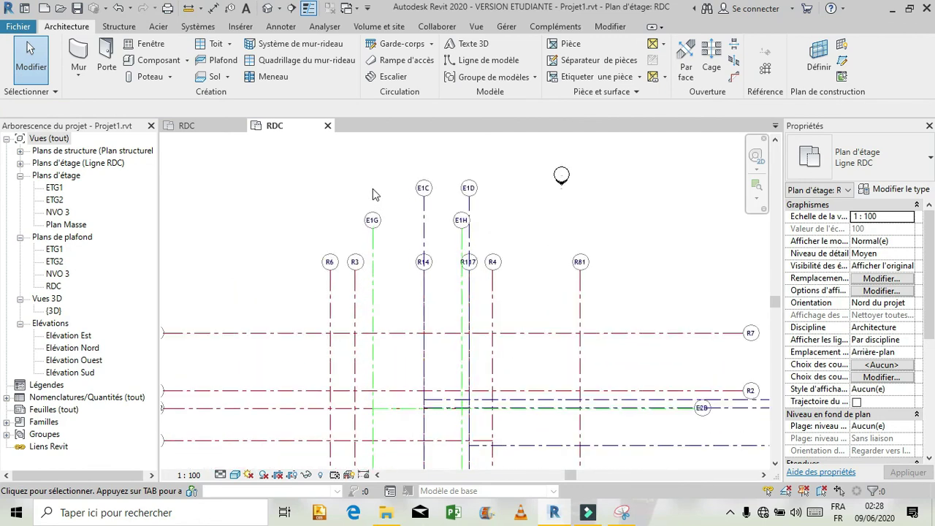
scroll(372, 188, up, 1)
scroll(372, 190, up, 1)
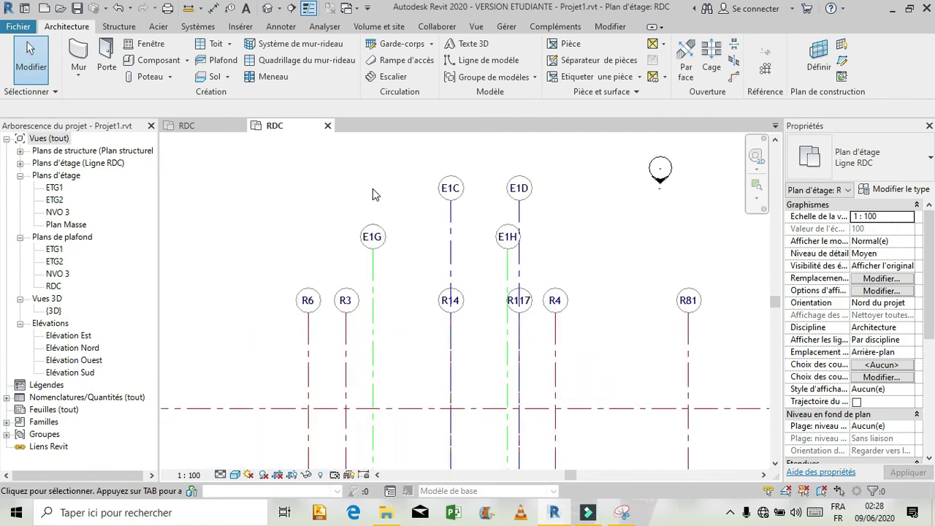
scroll(372, 189, up, 1)
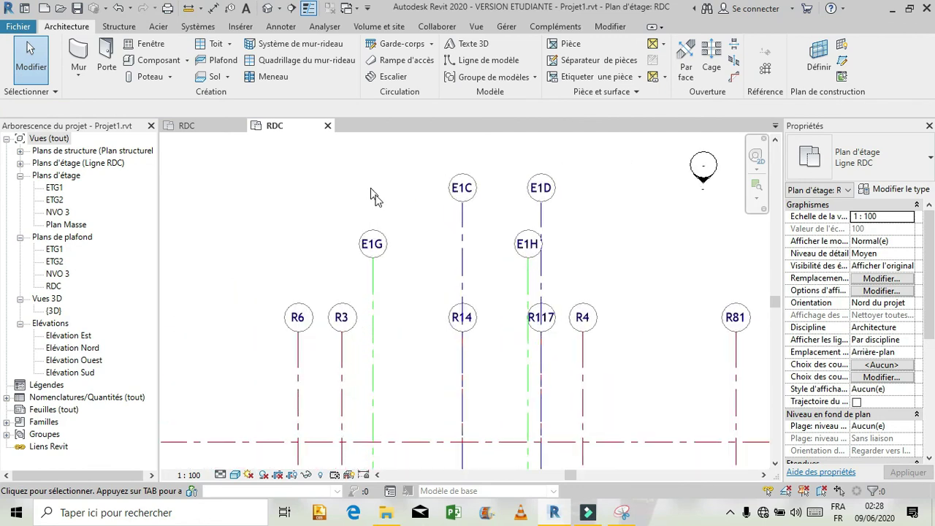
click(373, 280)
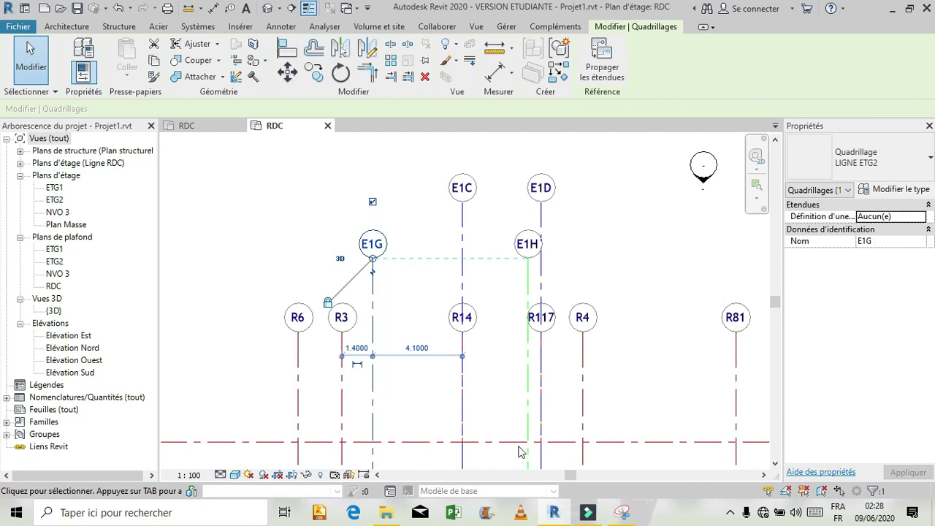
click(623, 515)
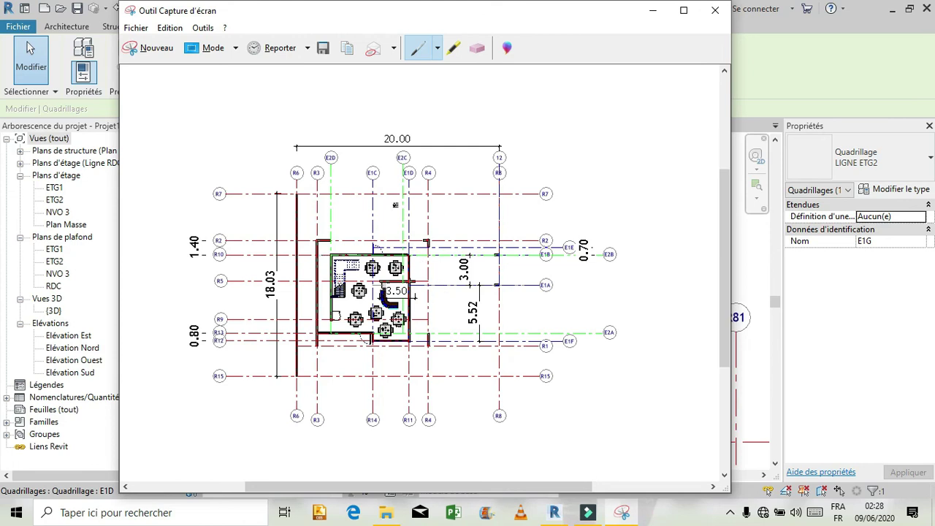
click(623, 515)
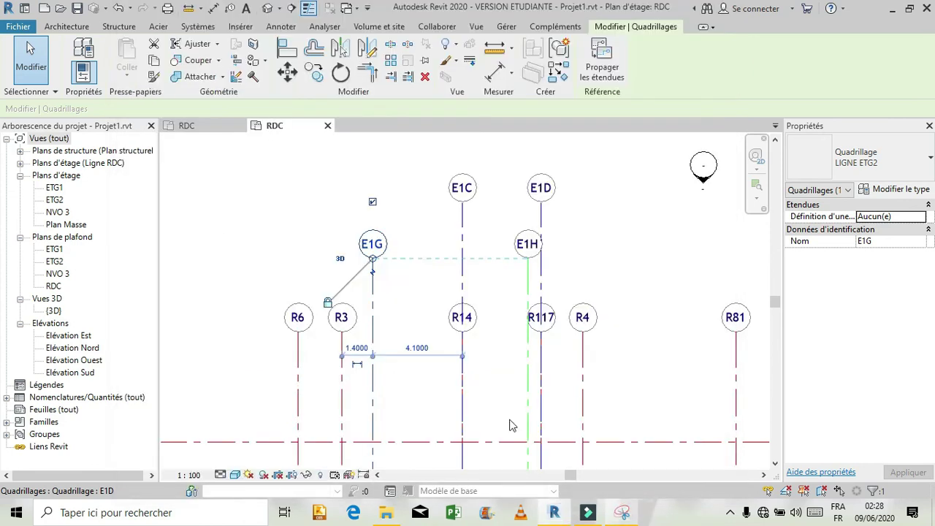
Rename the western vertical ETG2 grid line, between R3 and R14, as ED.
click(373, 244)
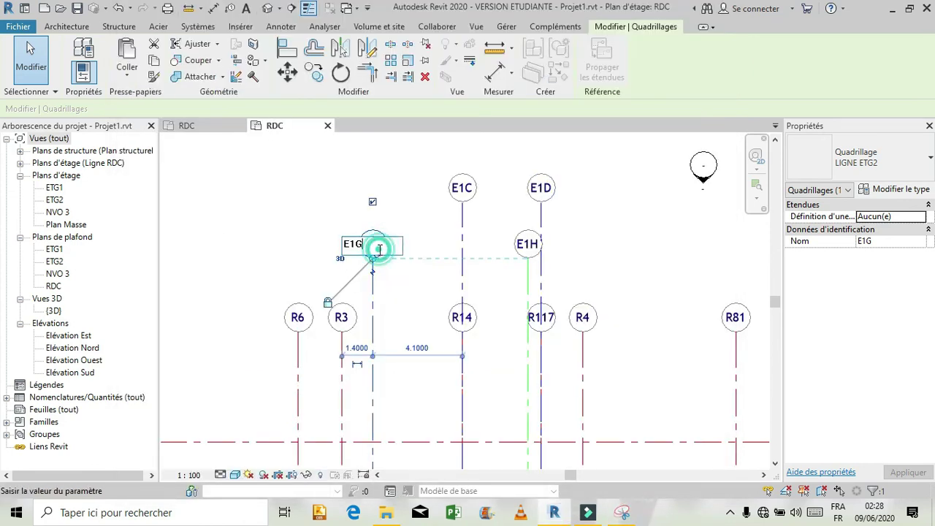
text(D)
click(596, 243)
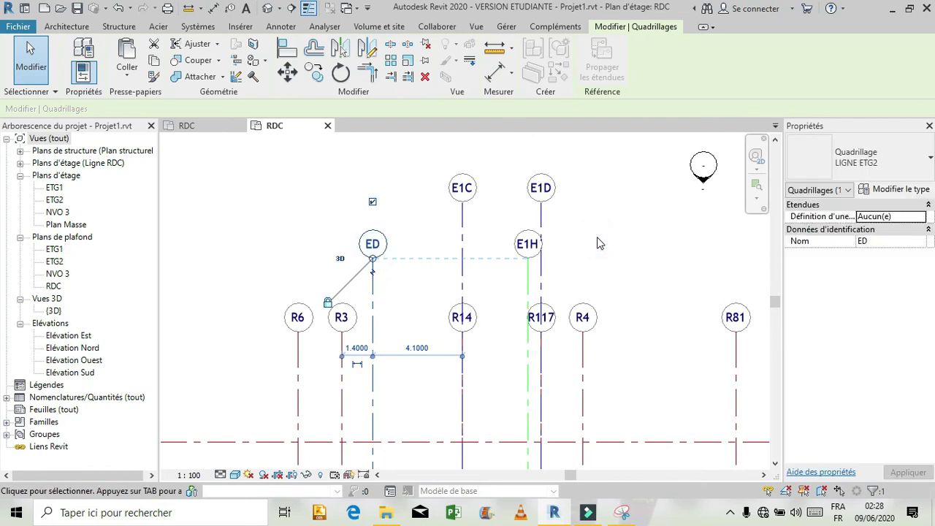
Rename the eastern vertical ETG2 grid line, just west of R117, as E2C.
click(524, 277)
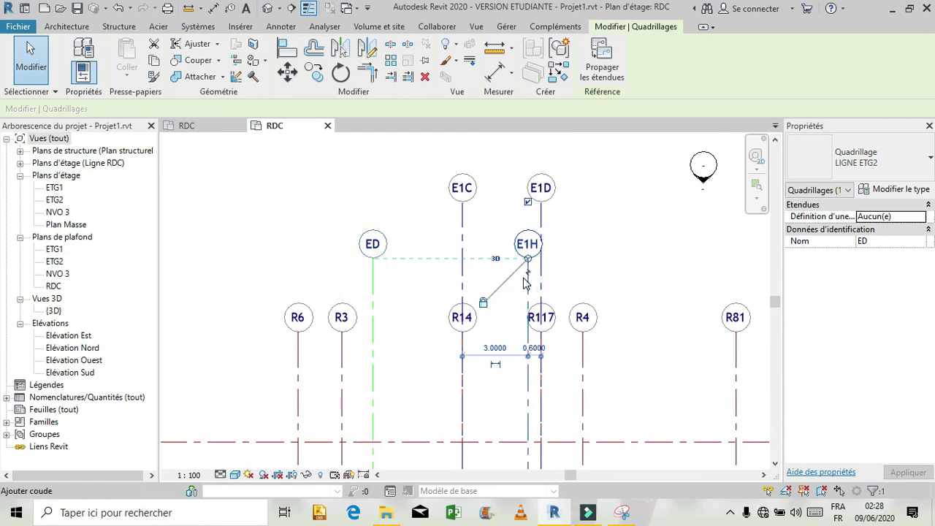
click(531, 245)
click(533, 246)
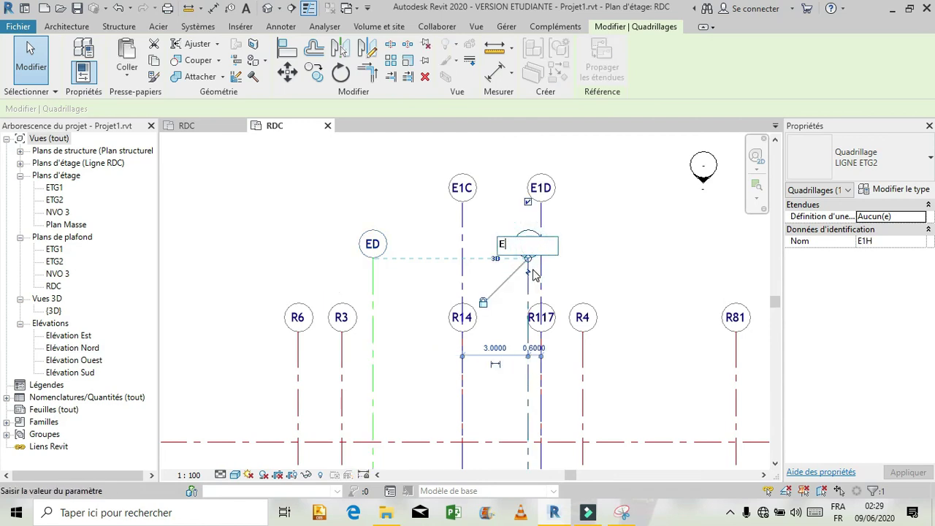
text(E2C)
click(378, 200)
Correct the name of the western vertical ETG2 grid line, between R3 and R14, to E2D.
click(374, 284)
click(372, 272)
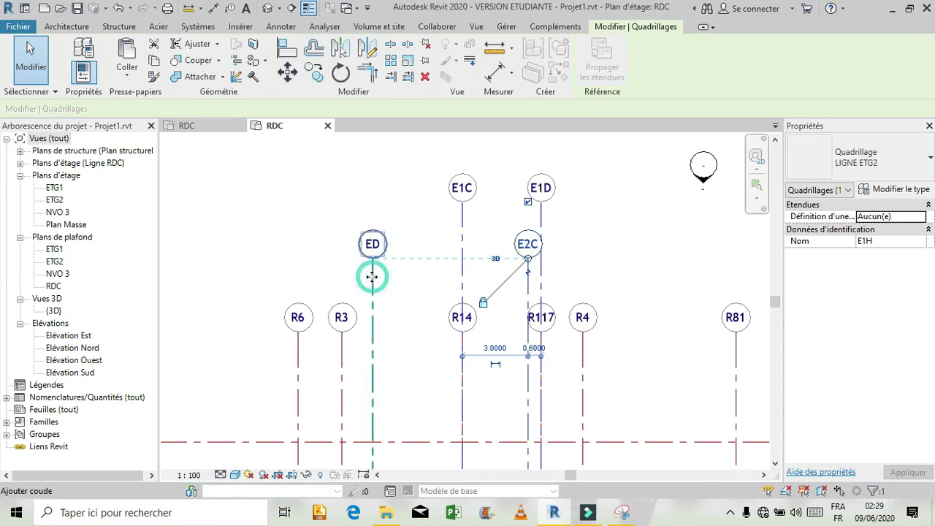
click(372, 244)
click(375, 245)
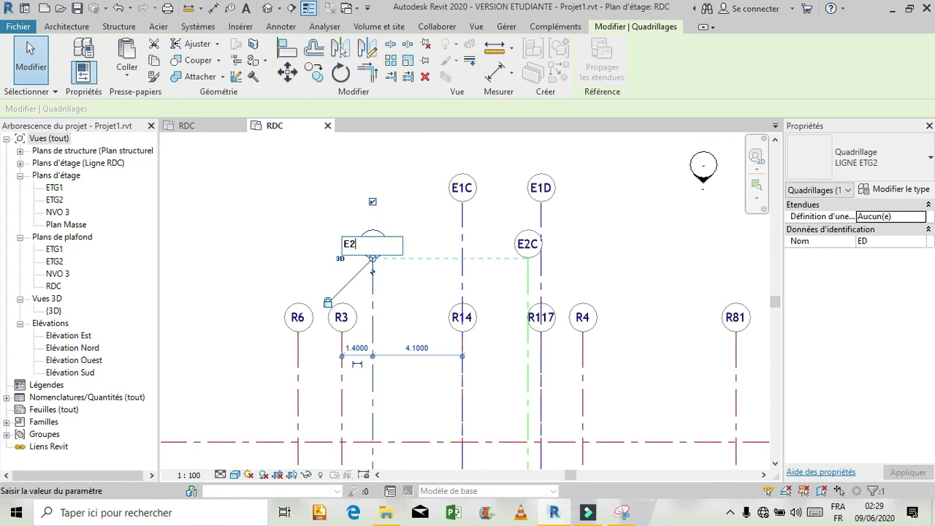
click(286, 246)
click(284, 241)
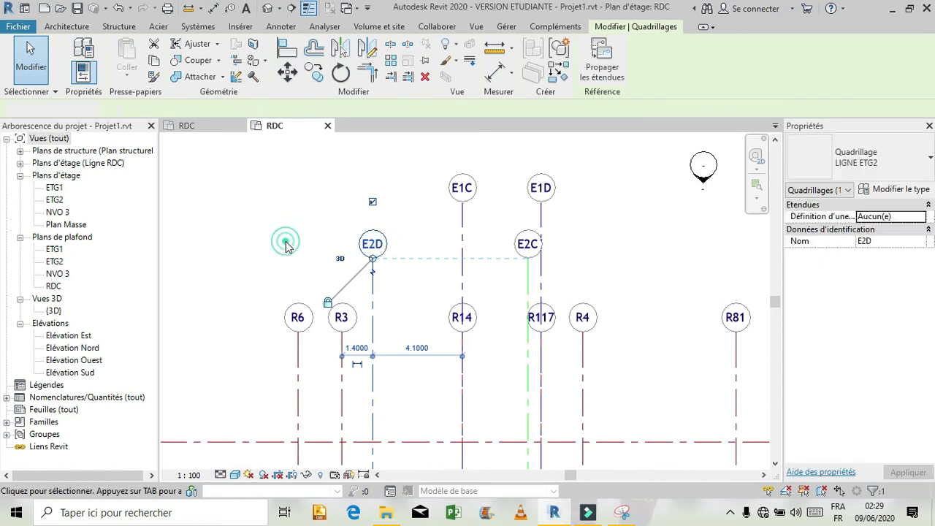
scroll(382, 219, down, 4)
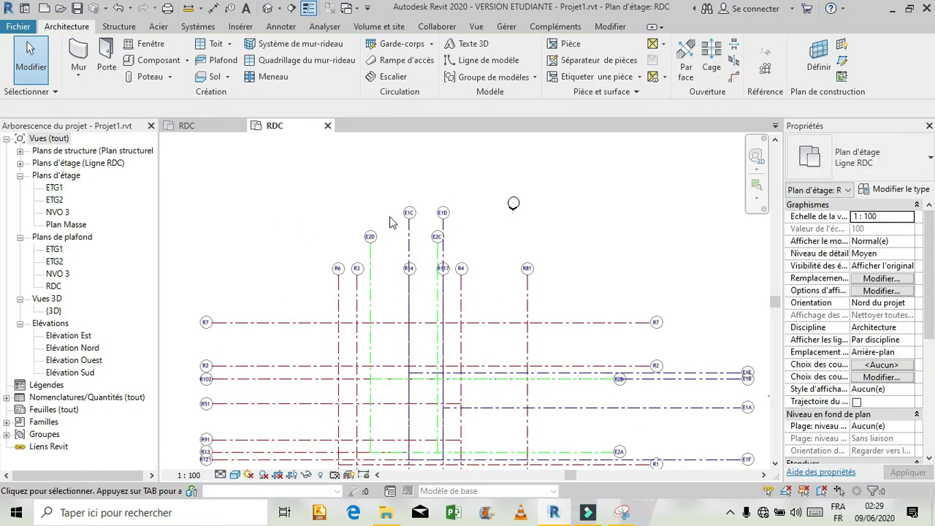
scroll(465, 169, down, 2)
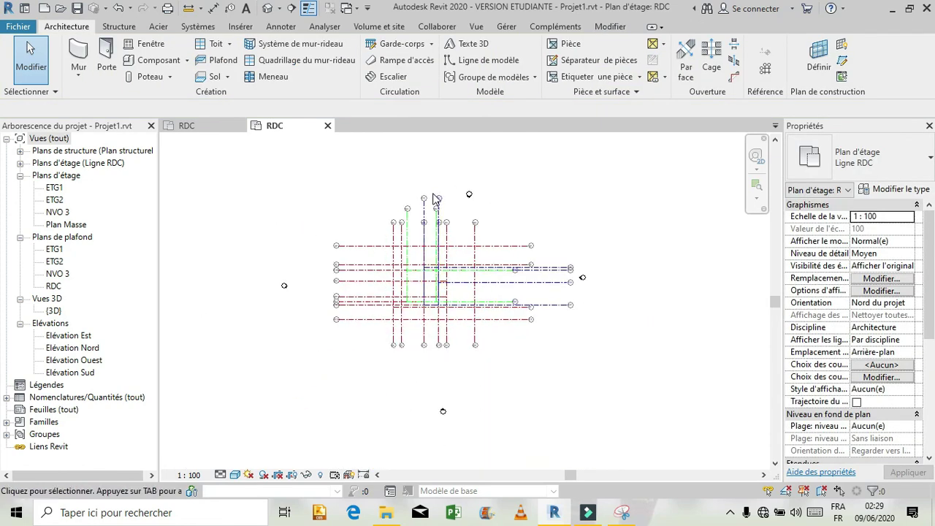
scroll(432, 200, down, 1)
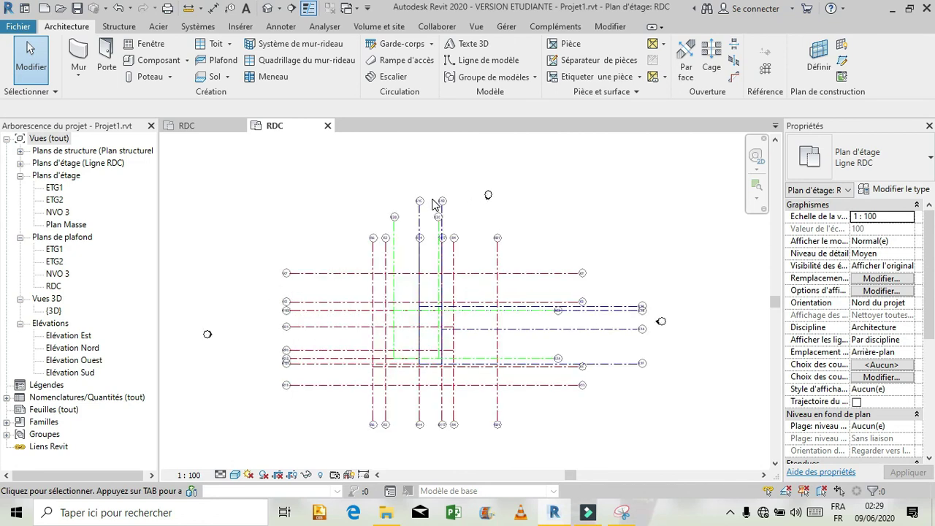